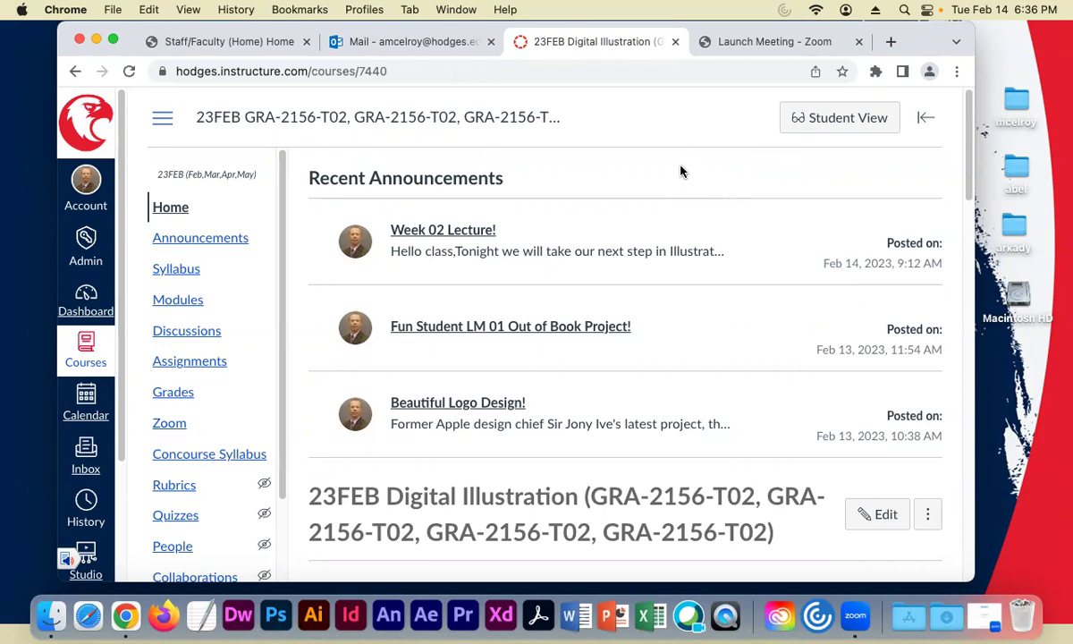
Open the Week 02 Lecture! announcement and drag its book cover image to the desktop as book.png.
{"action": "left_click", "coordinate": [466, 231]}
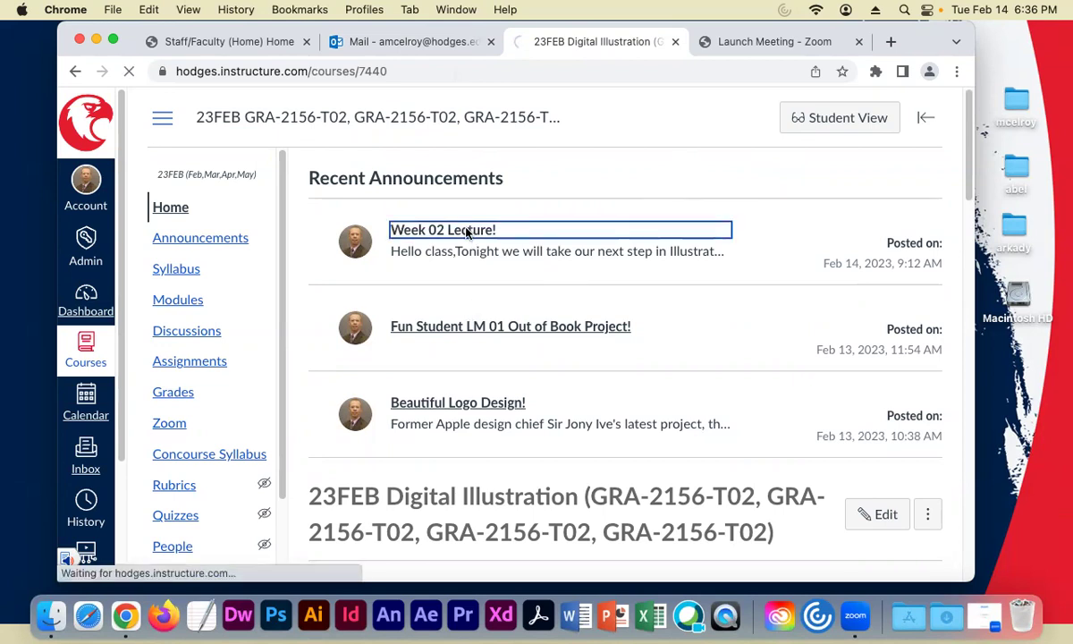
{"action": "scroll", "coordinate": [651, 354], "scroll_direction": "down", "scroll_amount": 10}
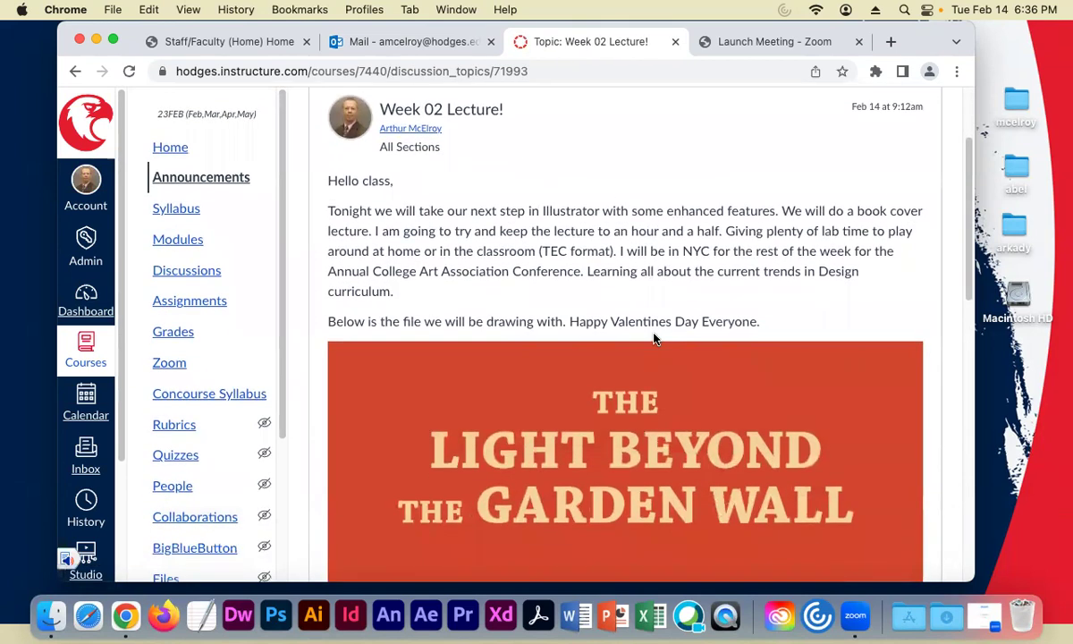
{"action": "left_click_drag", "start_coordinate": [592, 346], "coordinate": [994, 420]}
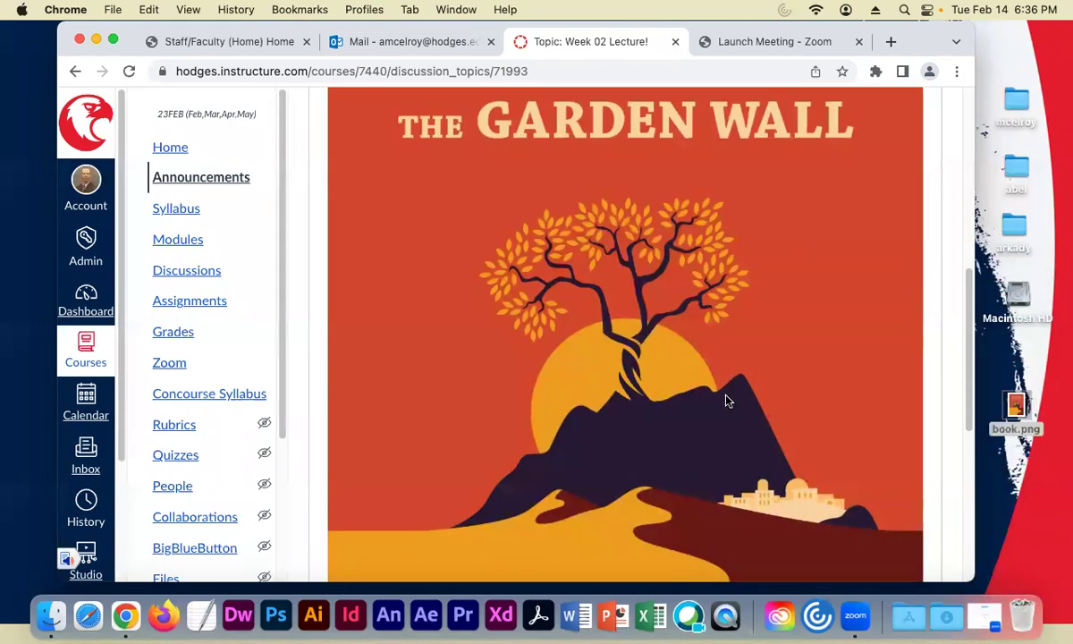
Scroll up and down through the announcement to review the cover image.
{"action": "scroll", "coordinate": [727, 397], "scroll_direction": "down", "scroll_amount": 5}
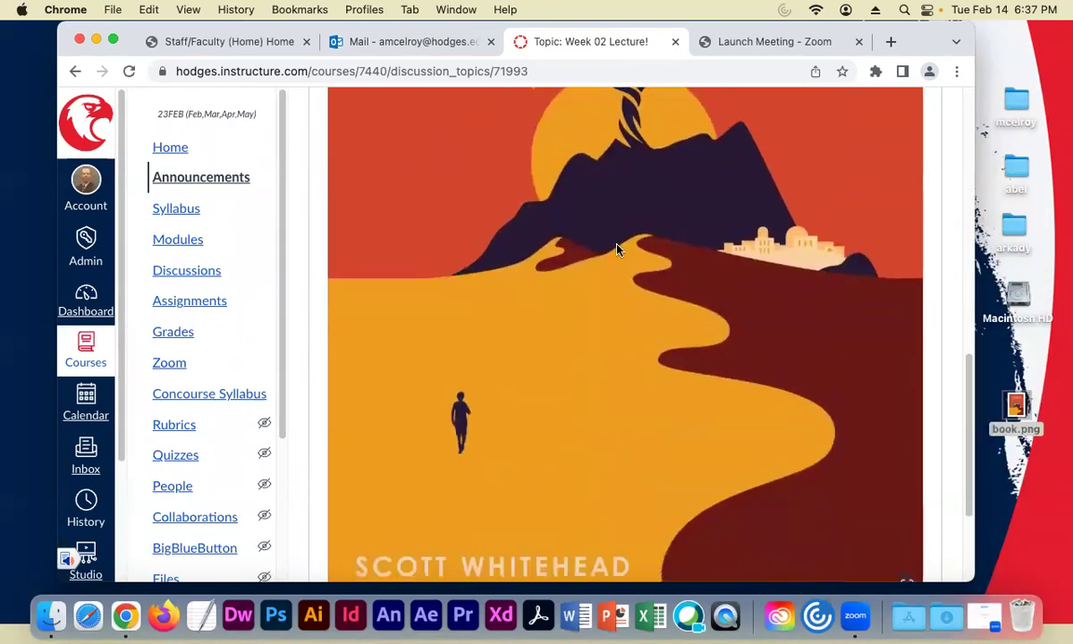
{"action": "scroll", "coordinate": [685, 363], "scroll_direction": "up", "scroll_amount": 3}
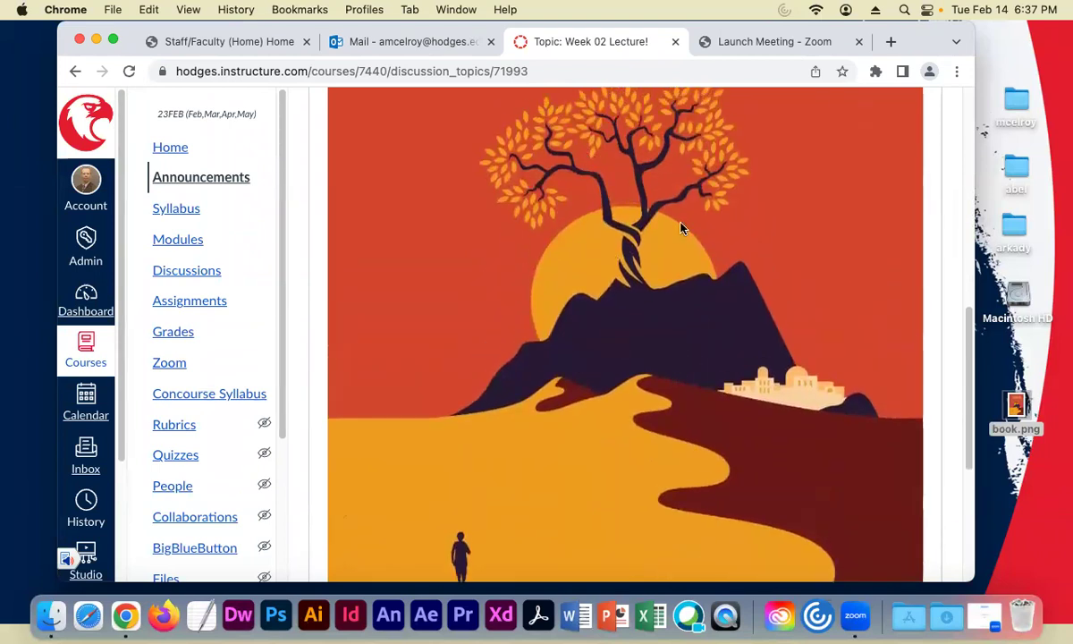
{"action": "scroll", "coordinate": [680, 228], "scroll_direction": "up", "scroll_amount": 5}
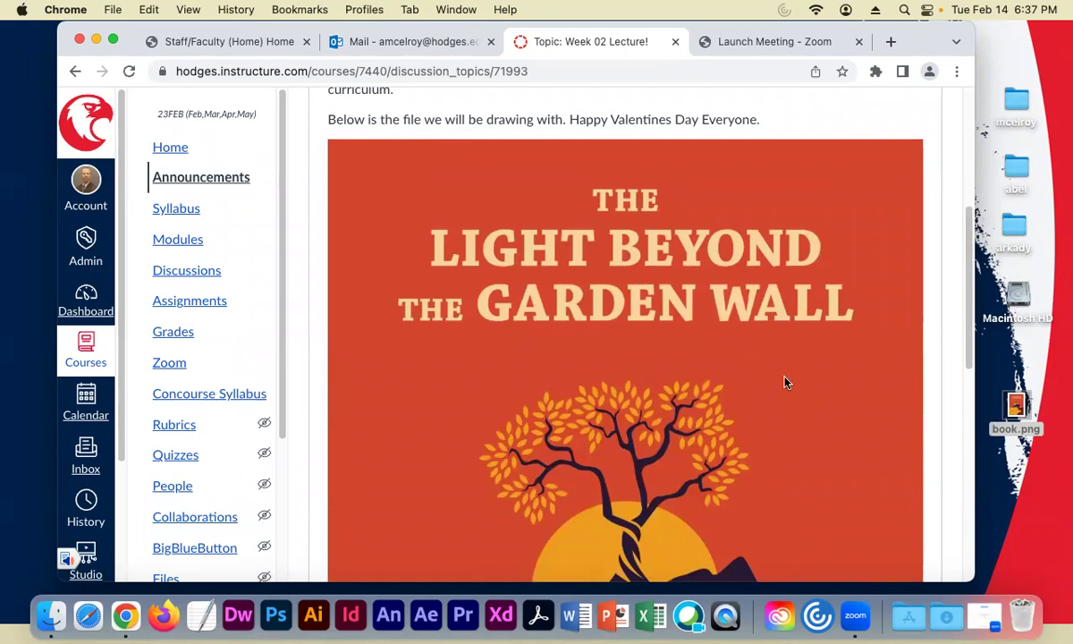
{"action": "scroll", "coordinate": [780, 394], "scroll_direction": "down", "scroll_amount": 4}
{"action": "scroll", "coordinate": [781, 397], "scroll_direction": "down", "scroll_amount": 1}
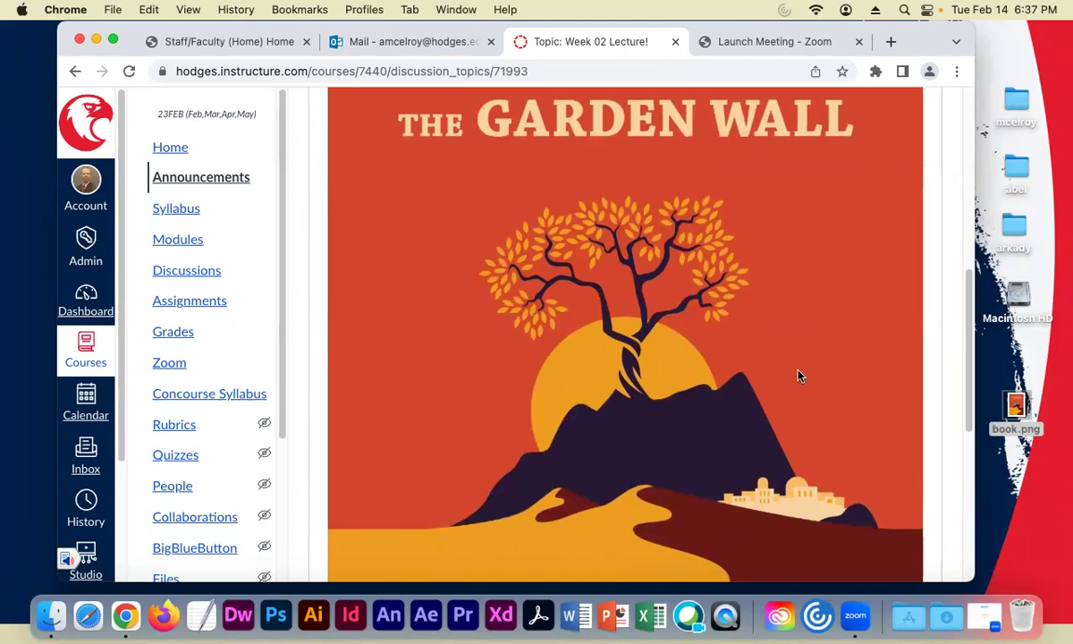
{"action": "scroll", "coordinate": [802, 374], "scroll_direction": "down", "scroll_amount": 5}
{"action": "scroll", "coordinate": [805, 374], "scroll_direction": "down", "scroll_amount": 6}
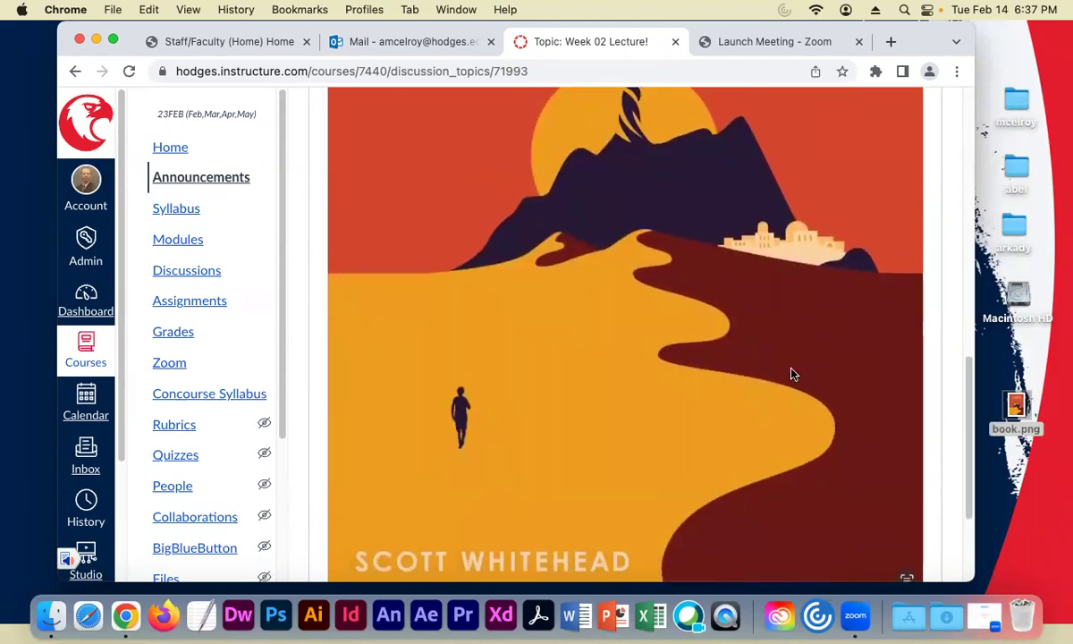
{"action": "scroll", "coordinate": [791, 373], "scroll_direction": "up", "scroll_amount": 12}
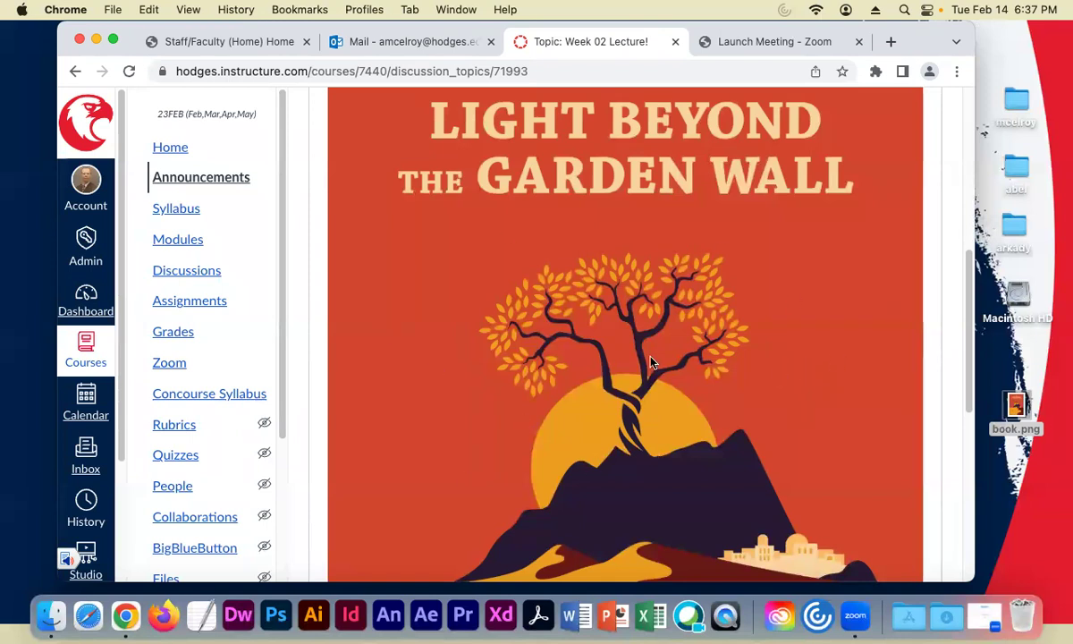
{"action": "scroll", "coordinate": [651, 362], "scroll_direction": "down", "scroll_amount": 5}
{"action": "scroll", "coordinate": [652, 364], "scroll_direction": "up", "scroll_amount": 2}
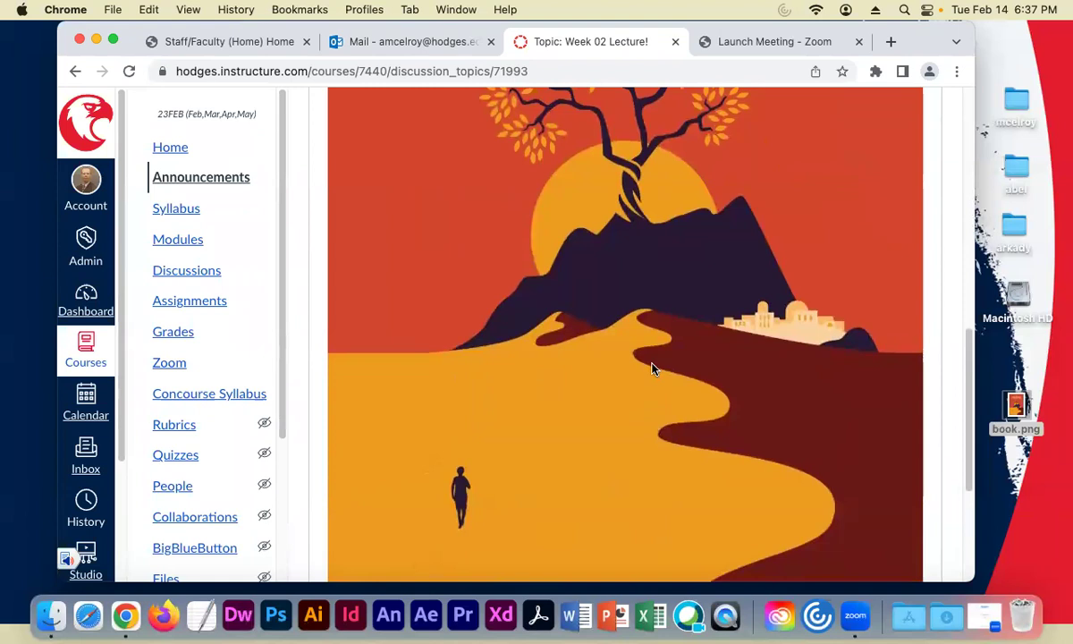
{"action": "scroll", "coordinate": [651, 368], "scroll_direction": "up", "scroll_amount": 3}
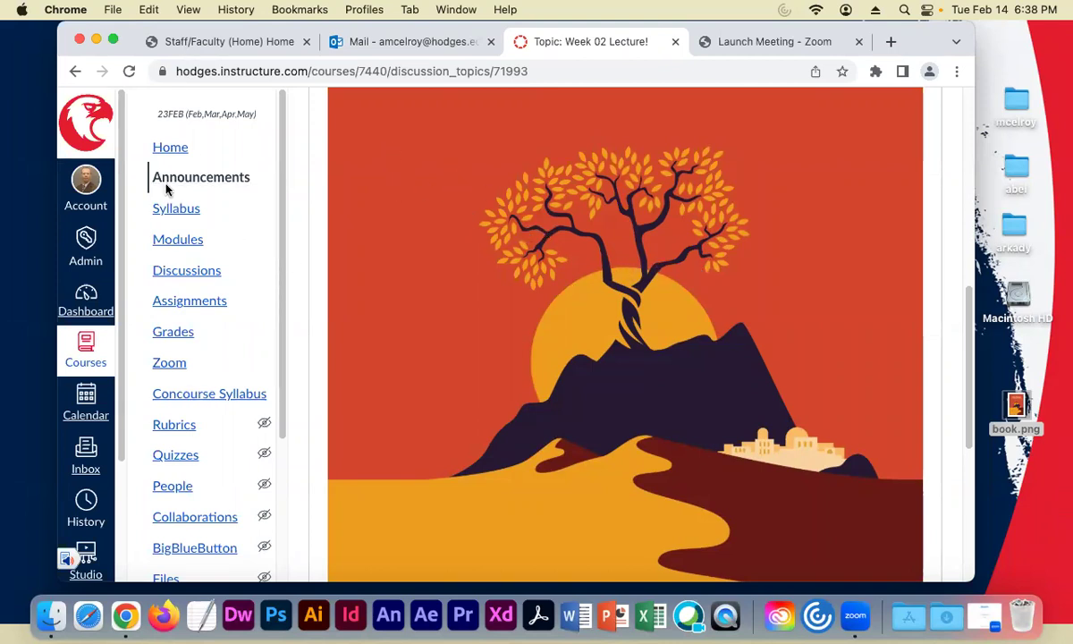
Hide the browser and launch Illustrator from the Dock.
{"action": "left_click", "coordinate": [96, 40]}
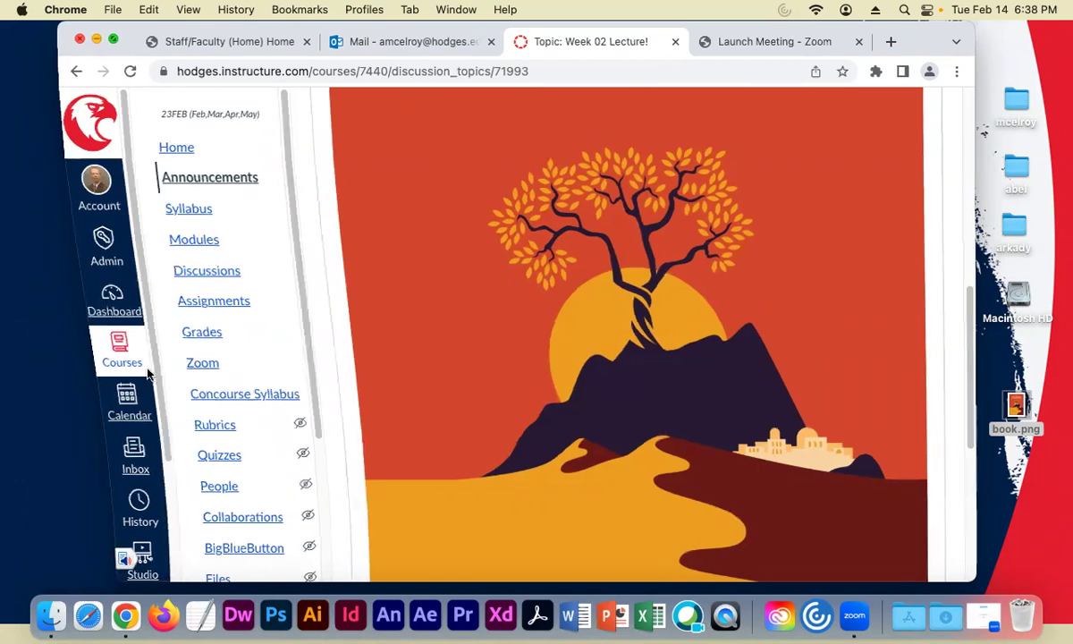
{"action": "left_click", "coordinate": [300, 617]}
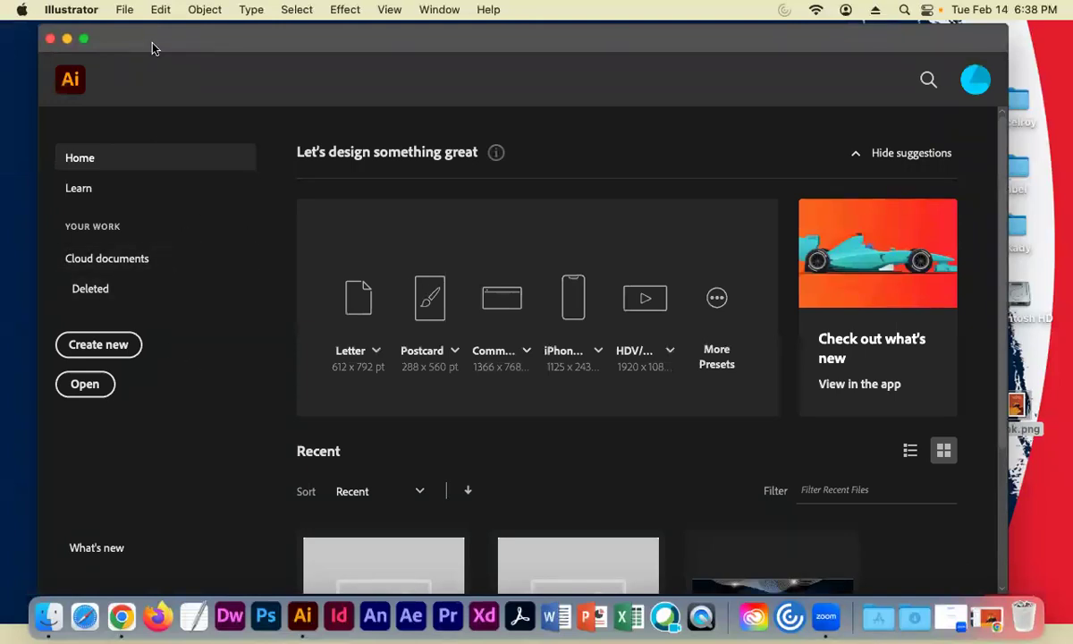
{"action": "left_click_drag", "start_coordinate": [144, 40], "coordinate": [147, 31]}
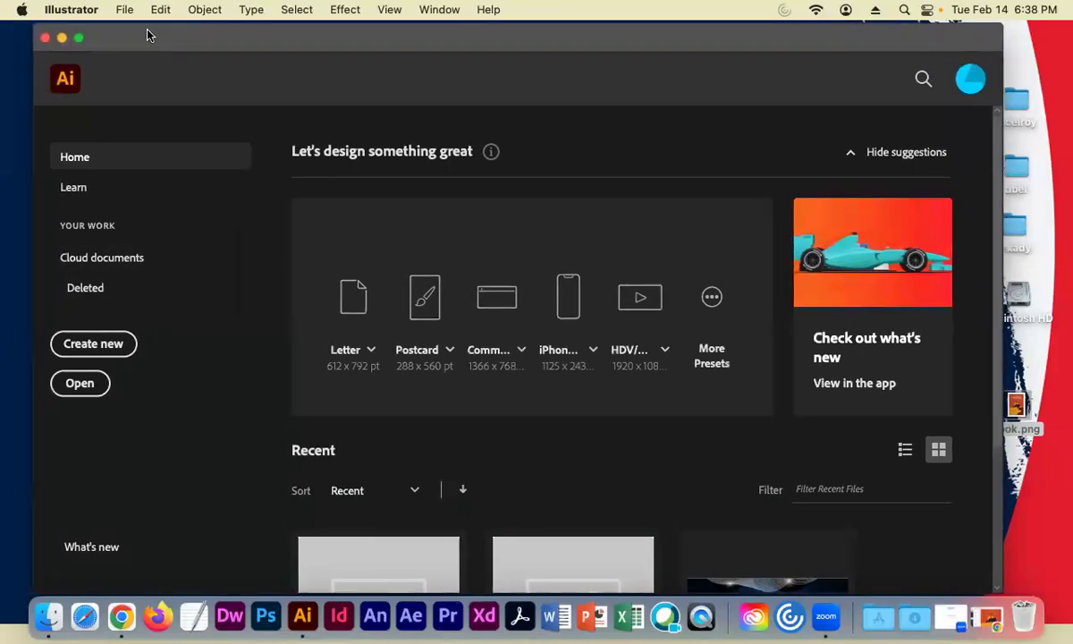
Create a new 8 × 8 in document and collapse the floating Character panel.
{"action": "left_click", "coordinate": [128, 348]}
{"action": "double_click", "coordinate": [705, 186]}
{"action": "type", "text": "8"}
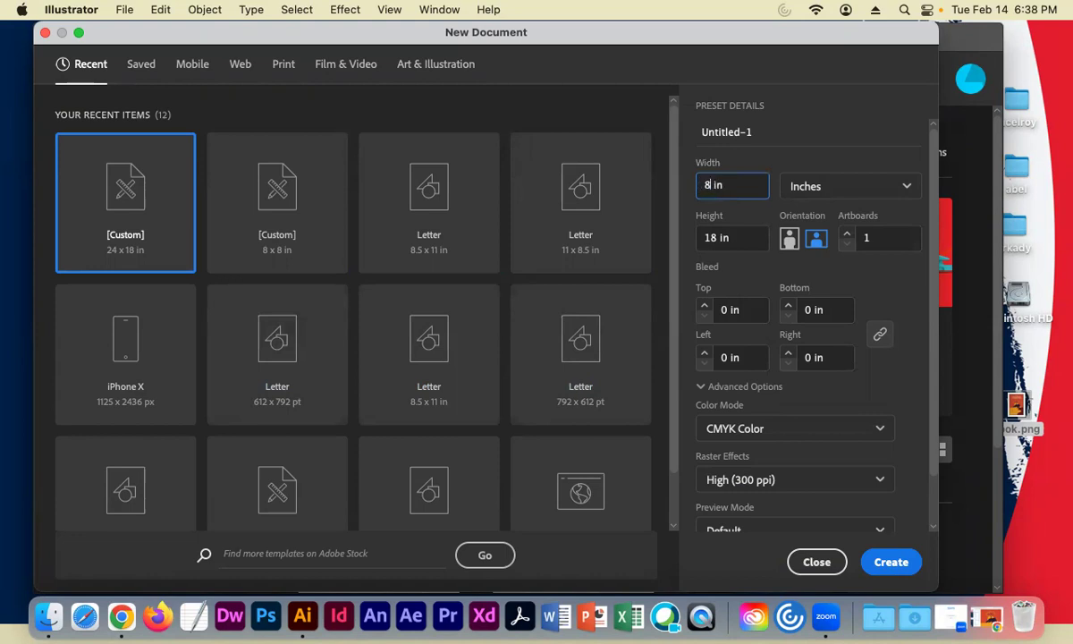
{"action": "key", "text": "Tab"}
{"action": "type", "text": "8"}
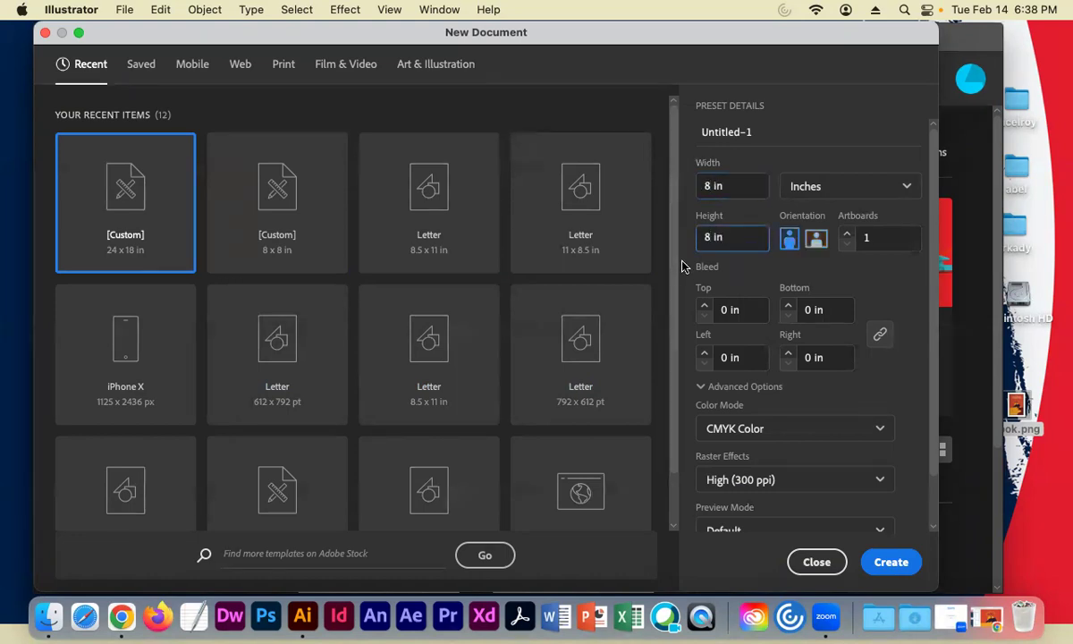
{"action": "left_click", "coordinate": [890, 562]}
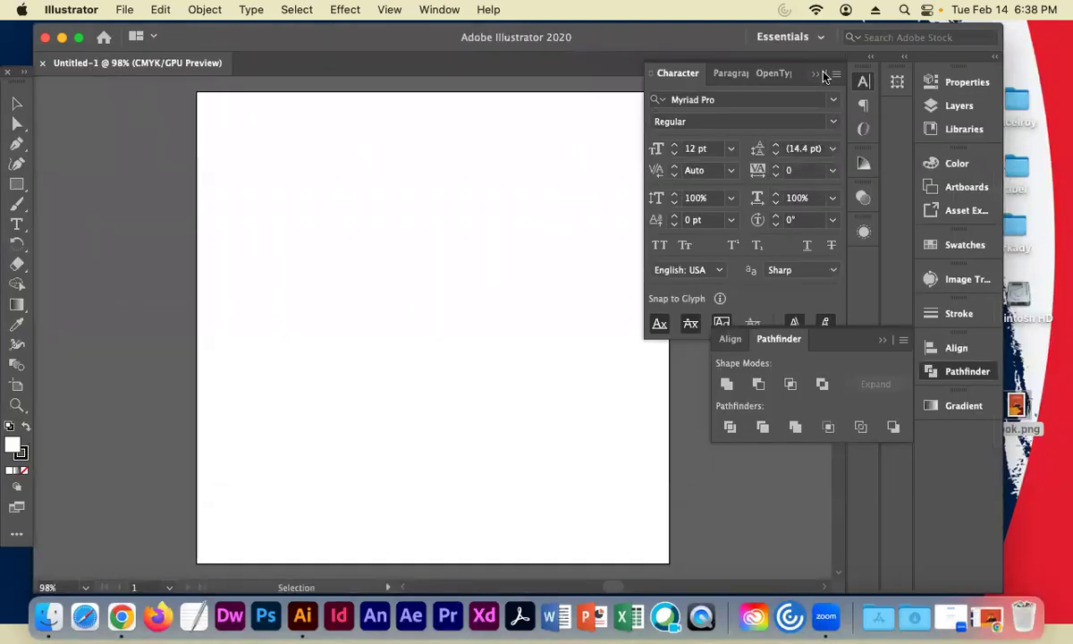
{"action": "left_click", "coordinate": [821, 74]}
Close the Align and Pathfinder panels and place book.png at the artboard's upper left.
{"action": "left_click", "coordinate": [883, 342]}
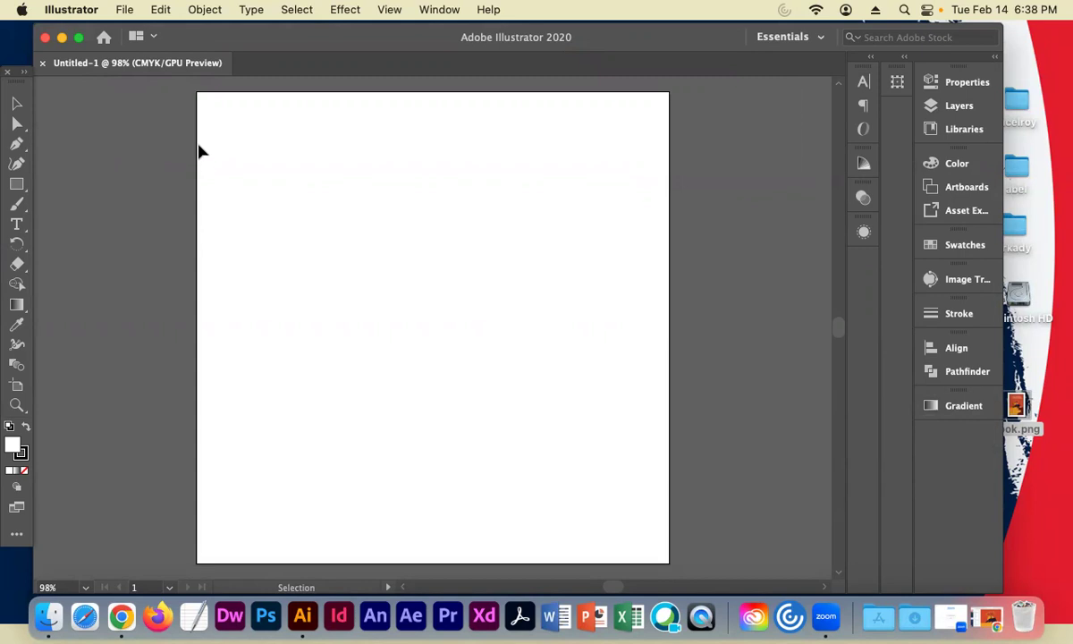
{"action": "left_click", "coordinate": [123, 10]}
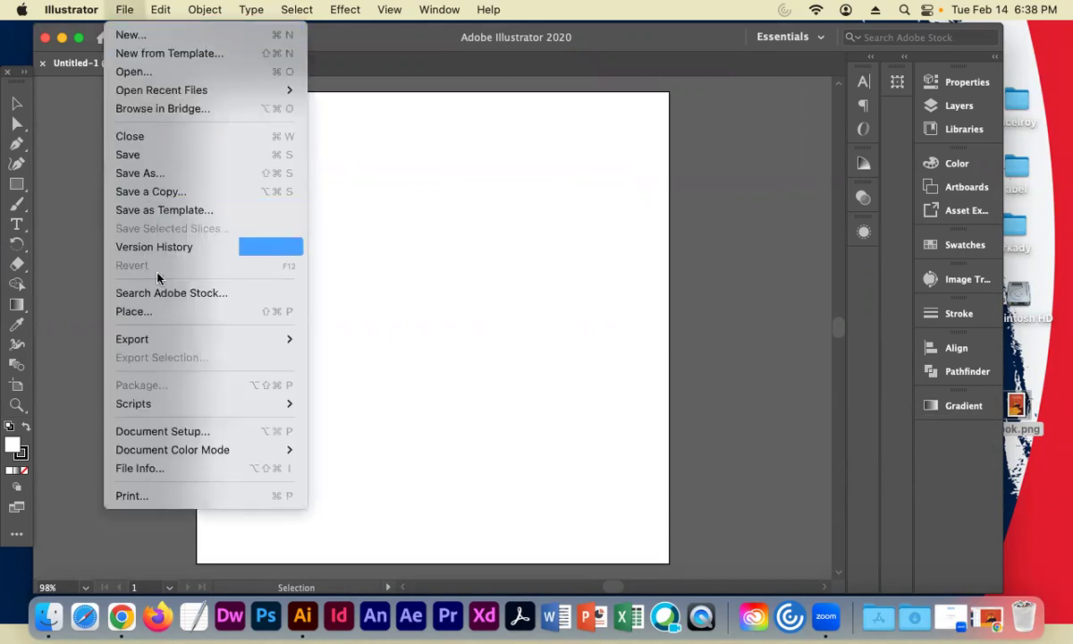
{"action": "left_click", "coordinate": [154, 309]}
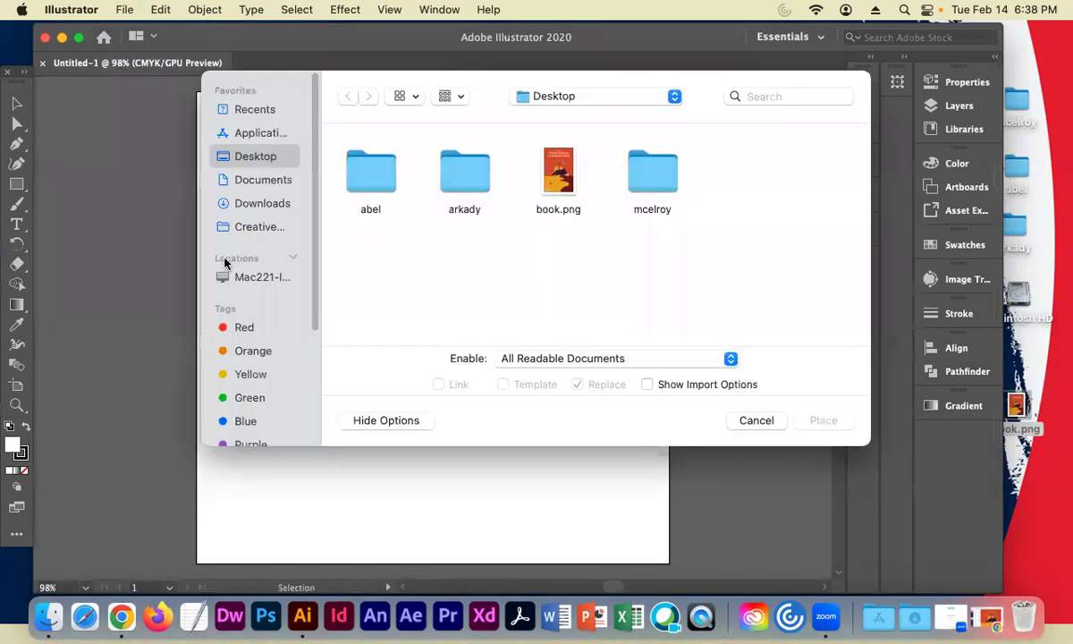
{"action": "left_click", "coordinate": [530, 172]}
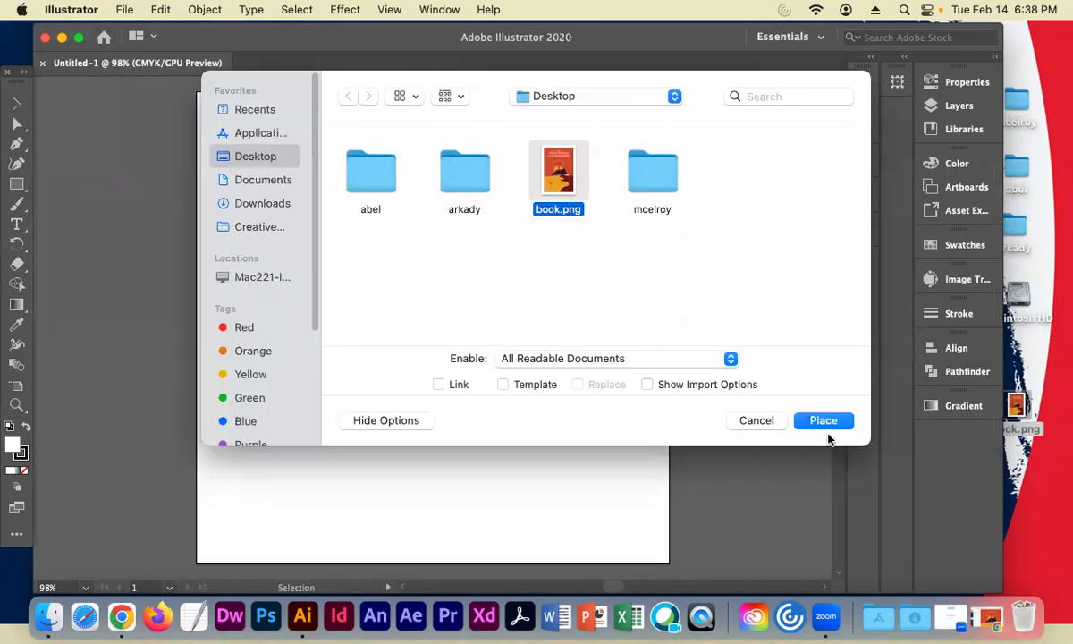
{"action": "left_click", "coordinate": [824, 421]}
{"action": "left_click", "coordinate": [274, 120]}
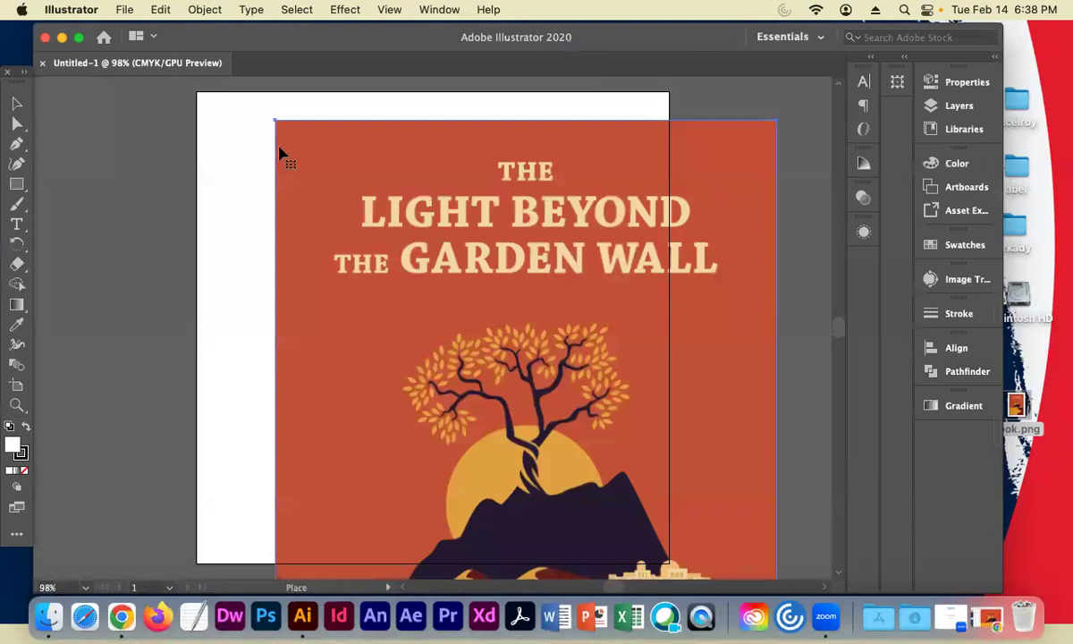
Scale and reposition the cover image within the artboard, then delete it.
{"action": "left_click_drag", "start_coordinate": [434, 309], "coordinate": [393, 272]}
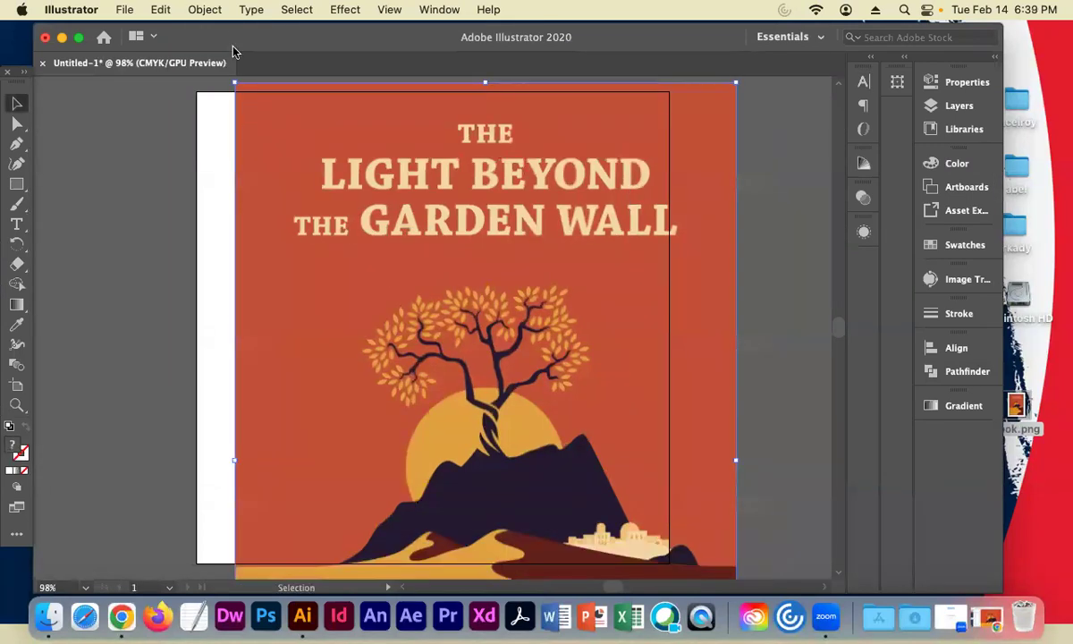
{"action": "left_click_drag", "start_coordinate": [235, 83], "coordinate": [393, 259]}
{"action": "left_click_drag", "start_coordinate": [462, 369], "coordinate": [354, 195]}
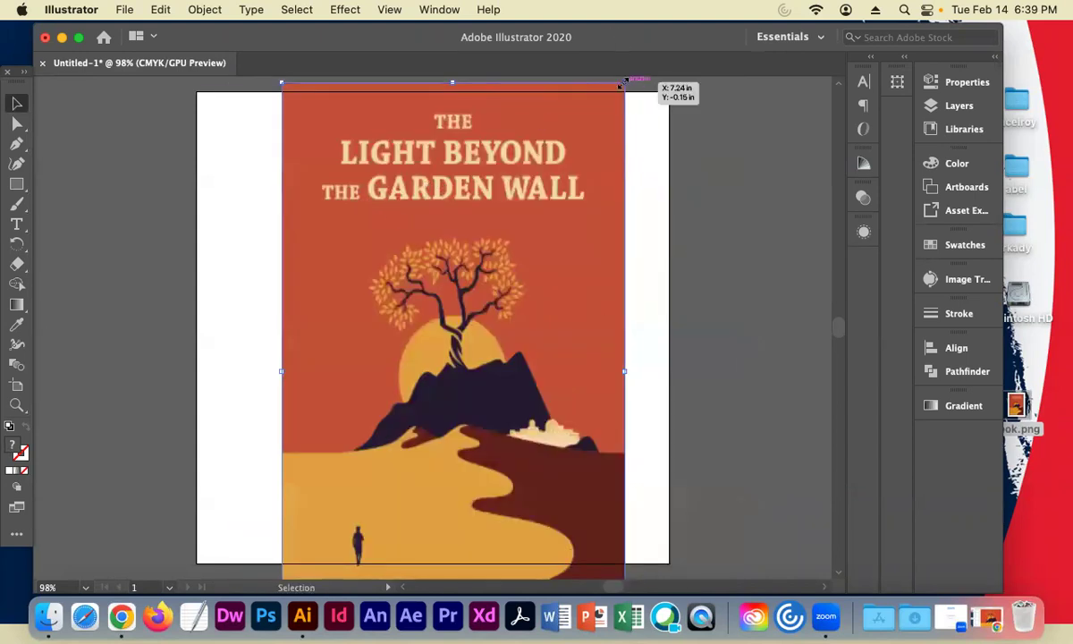
{"action": "left_click_drag", "start_coordinate": [624, 81], "coordinate": [519, 261]}
{"action": "left_click_drag", "start_coordinate": [409, 398], "coordinate": [438, 244]}
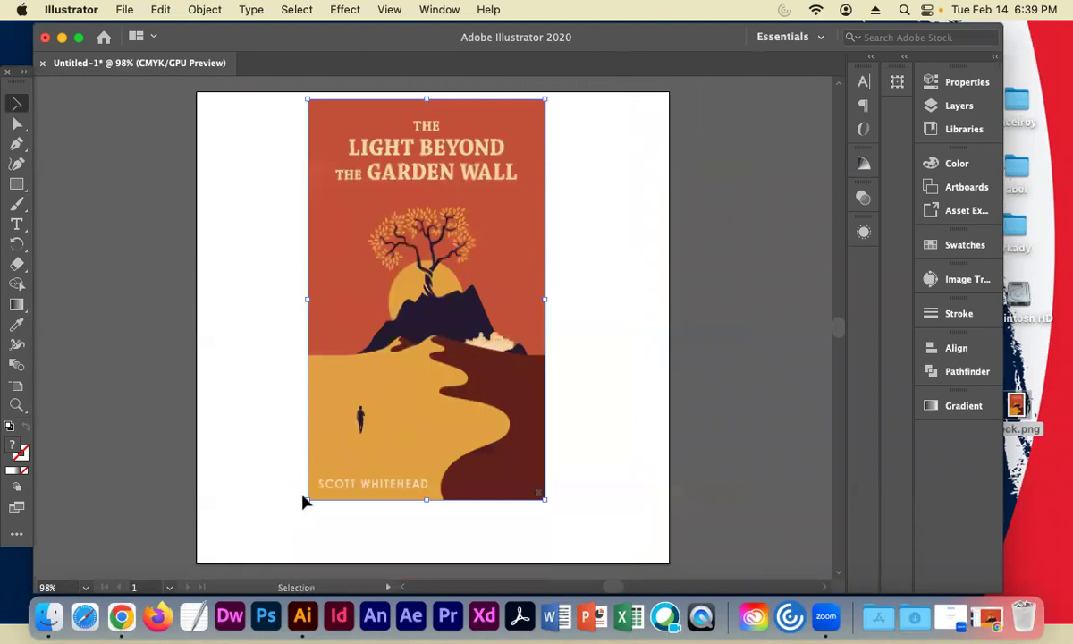
{"action": "left_click_drag", "start_coordinate": [304, 502], "coordinate": [274, 556]}
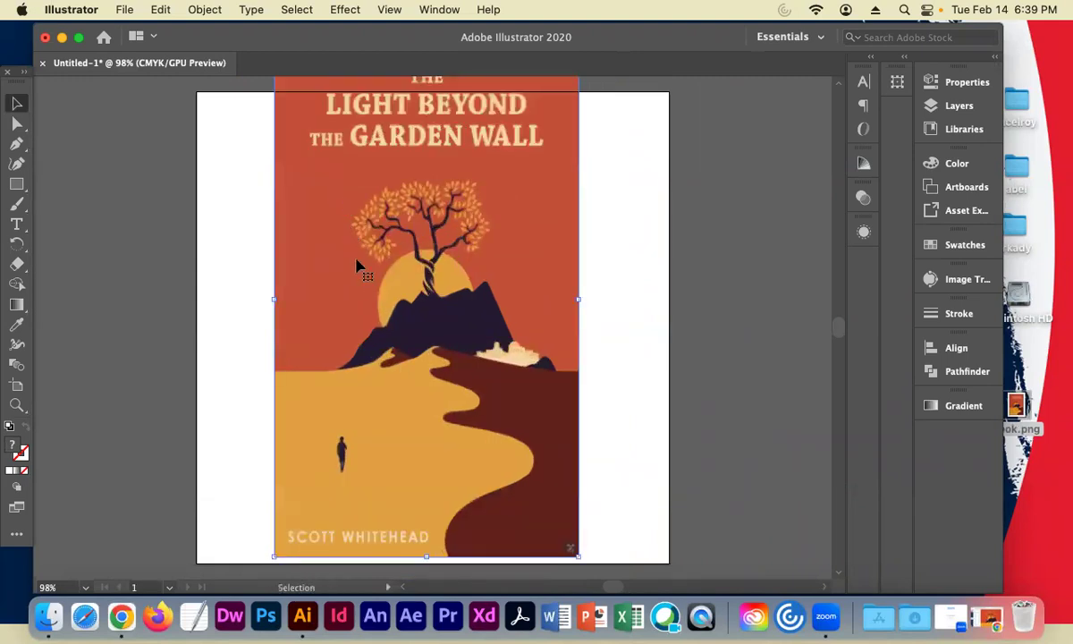
{"action": "key", "text": "super+minus"}
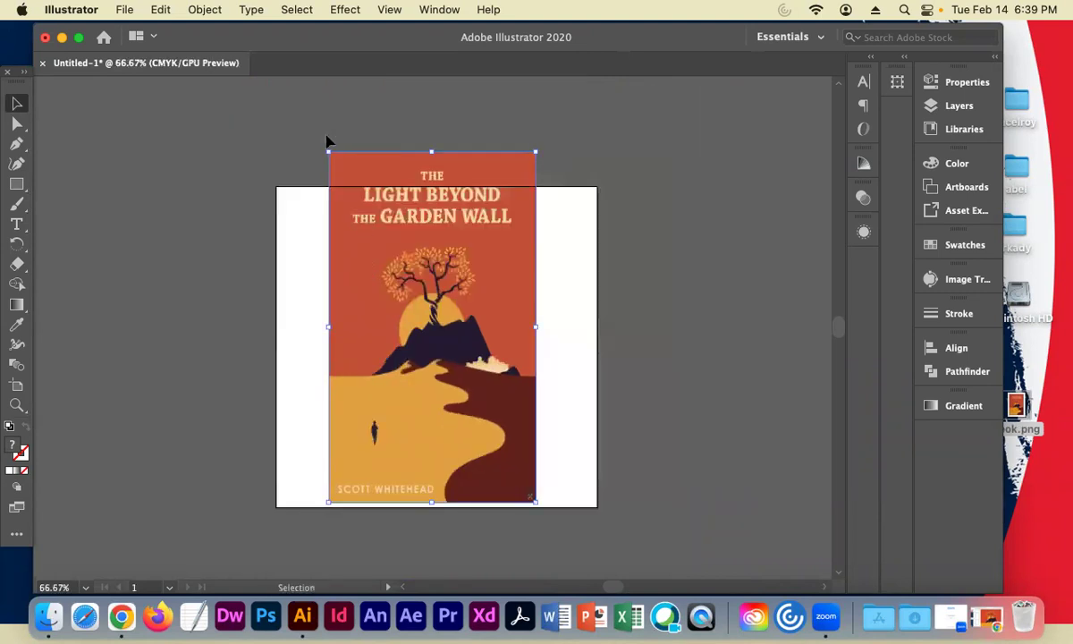
{"action": "left_click_drag", "start_coordinate": [327, 155], "coordinate": [341, 175]}
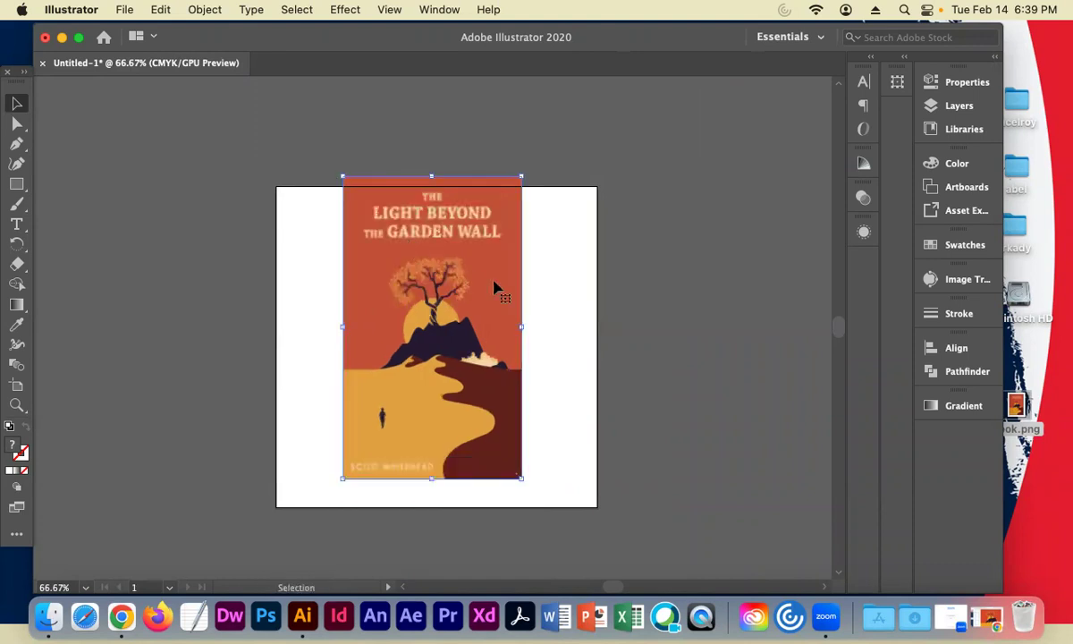
{"action": "mouse_move", "coordinate": [477, 265]}
{"action": "left_mouse_down"}
{"action": "mouse_move", "coordinate": [475, 289]}
{"action": "mouse_move", "coordinate": [477, 277]}
{"action": "left_mouse_up"}
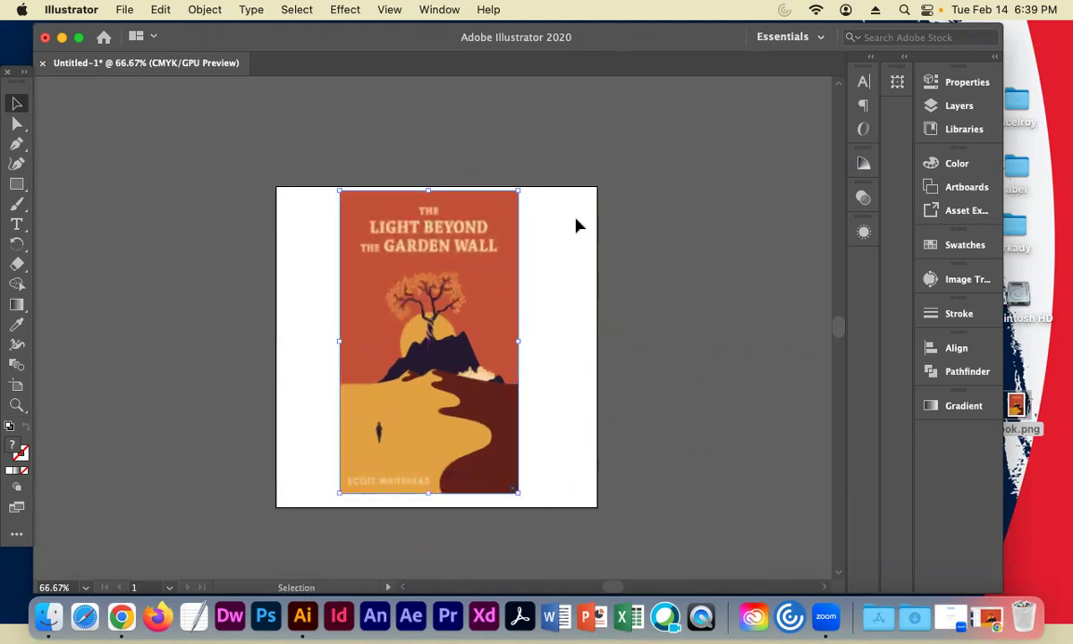
{"action": "key", "text": "Delete"}
Place book.png again and move it up over the artboard.
{"action": "left_click", "coordinate": [125, 9]}
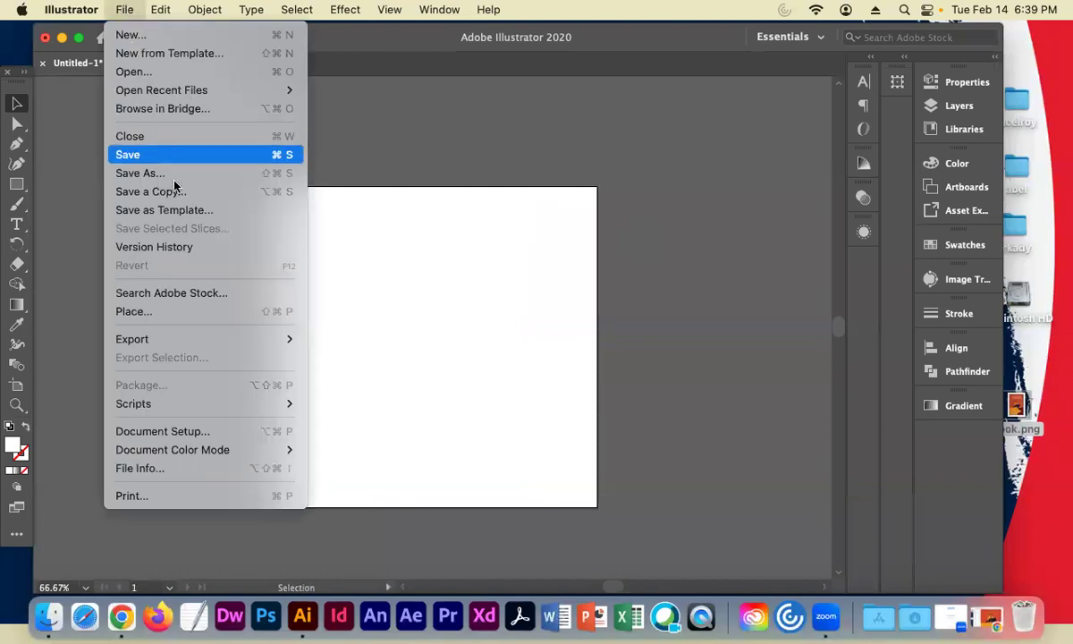
{"action": "left_click", "coordinate": [161, 313]}
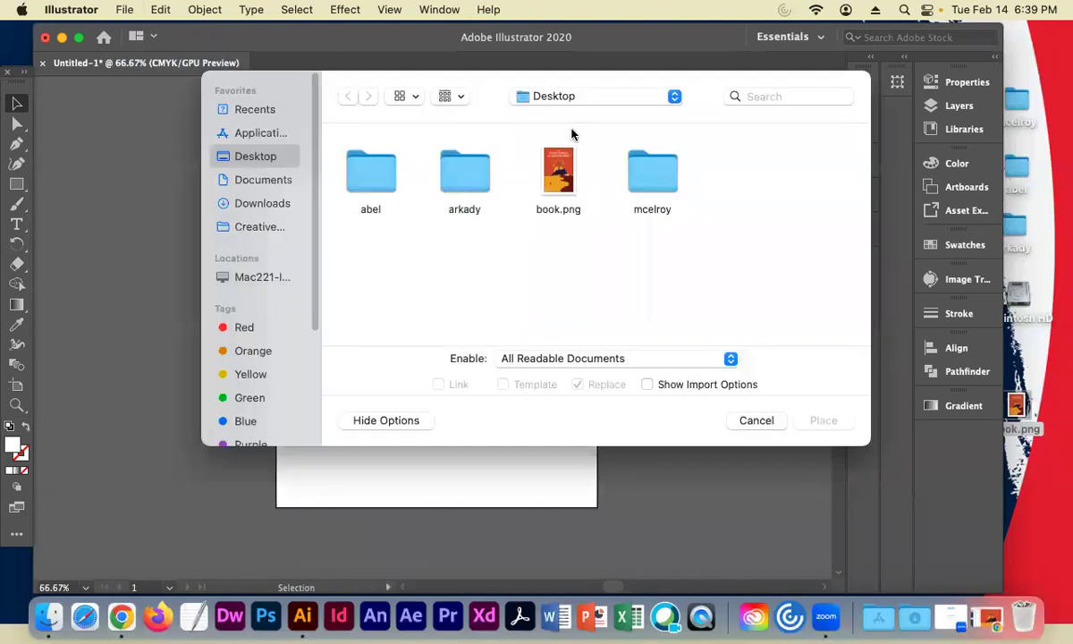
{"action": "left_click", "coordinate": [537, 148]}
{"action": "key", "text": "Return"}
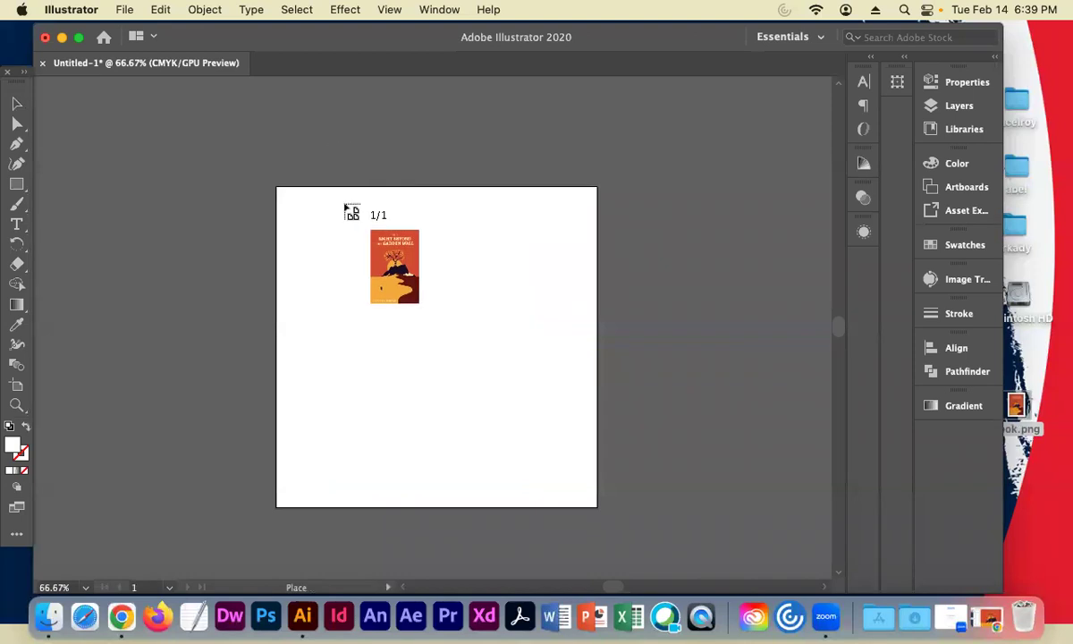
{"action": "left_click", "coordinate": [277, 125]}
{"action": "left_click_drag", "start_coordinate": [537, 429], "coordinate": [476, 295]}
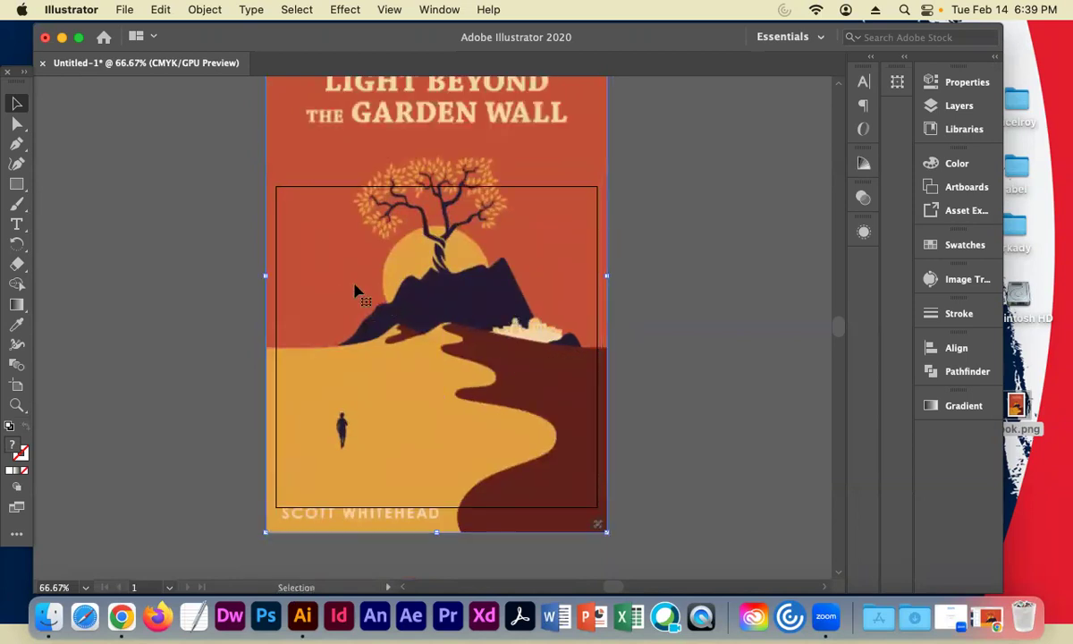
Drag the artboard's left, top, right and bottom edges to frame the cover illustration.
{"action": "left_click", "coordinate": [16, 385]}
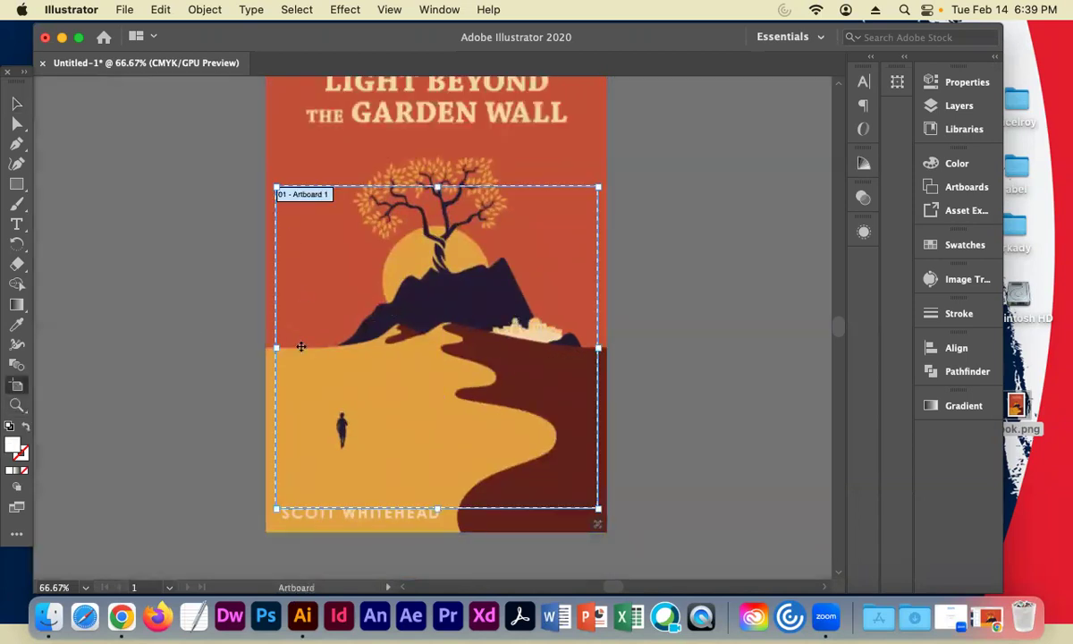
{"action": "left_click_drag", "start_coordinate": [277, 347], "coordinate": [265, 346]}
{"action": "left_click_drag", "start_coordinate": [432, 185], "coordinate": [436, 133]}
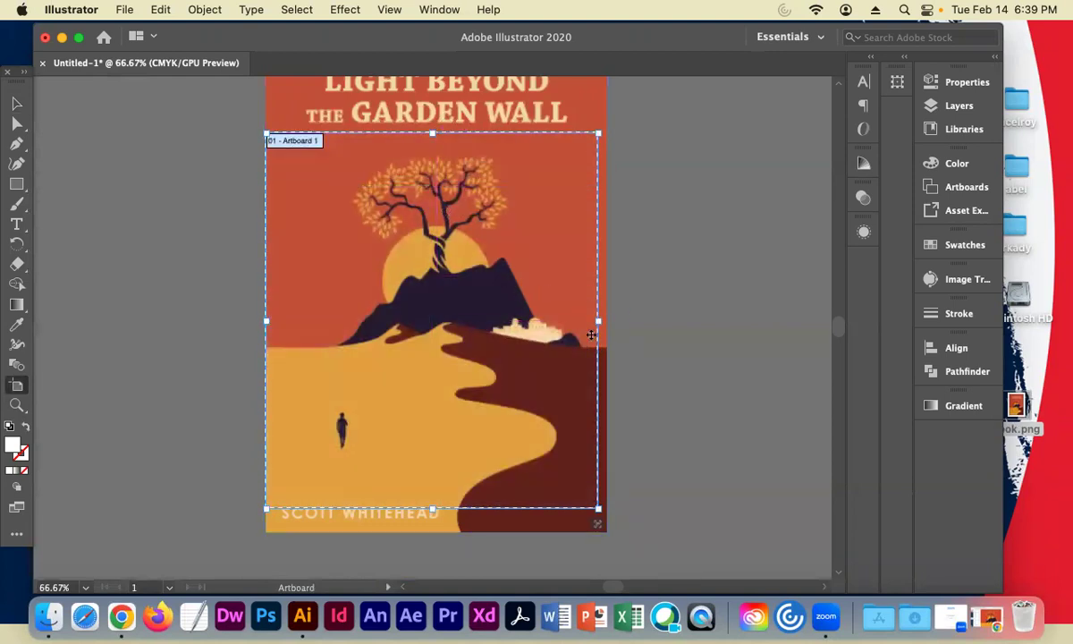
{"action": "left_click_drag", "start_coordinate": [598, 320], "coordinate": [608, 317]}
{"action": "left_click_drag", "start_coordinate": [436, 509], "coordinate": [437, 532]}
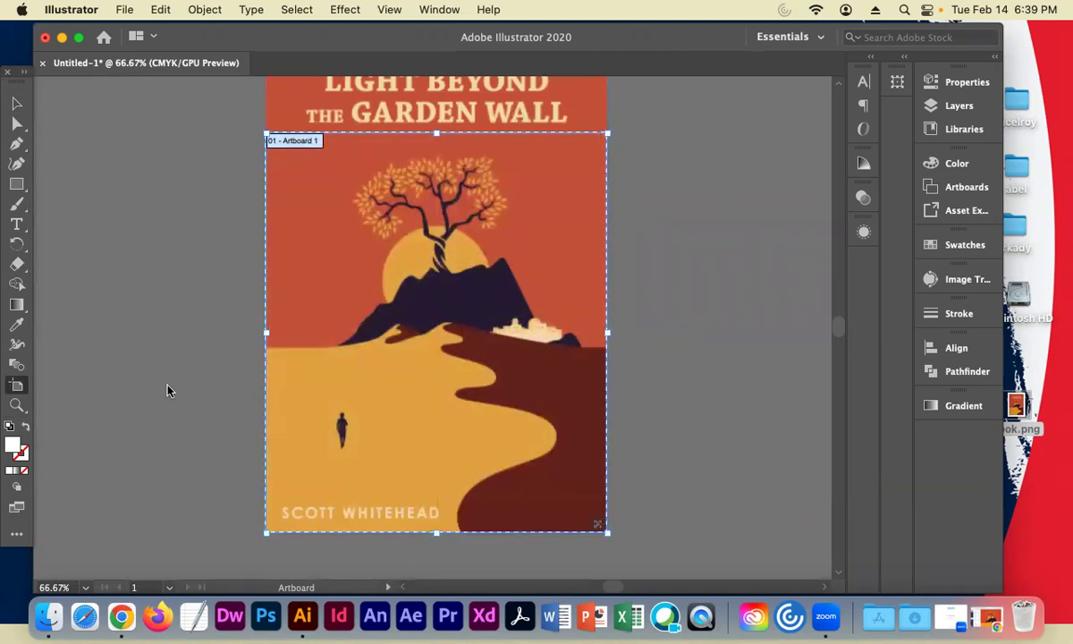
Add a new layer above Layer 1 and lock Layer 1.
{"action": "left_click", "coordinate": [17, 103]}
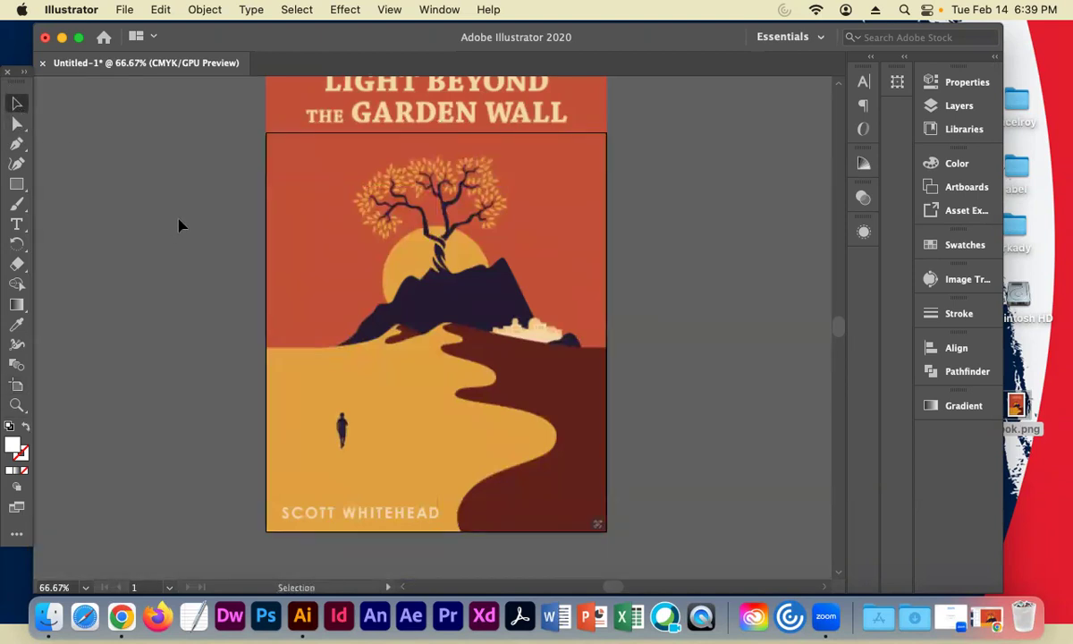
{"action": "left_click", "coordinate": [958, 105]}
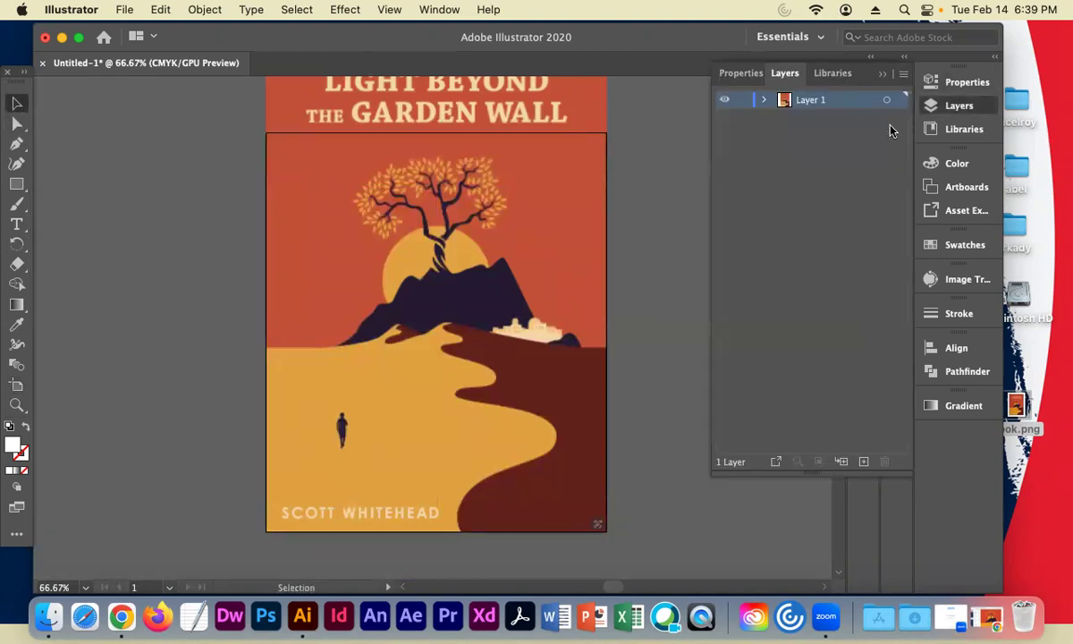
{"action": "left_click", "coordinate": [864, 461]}
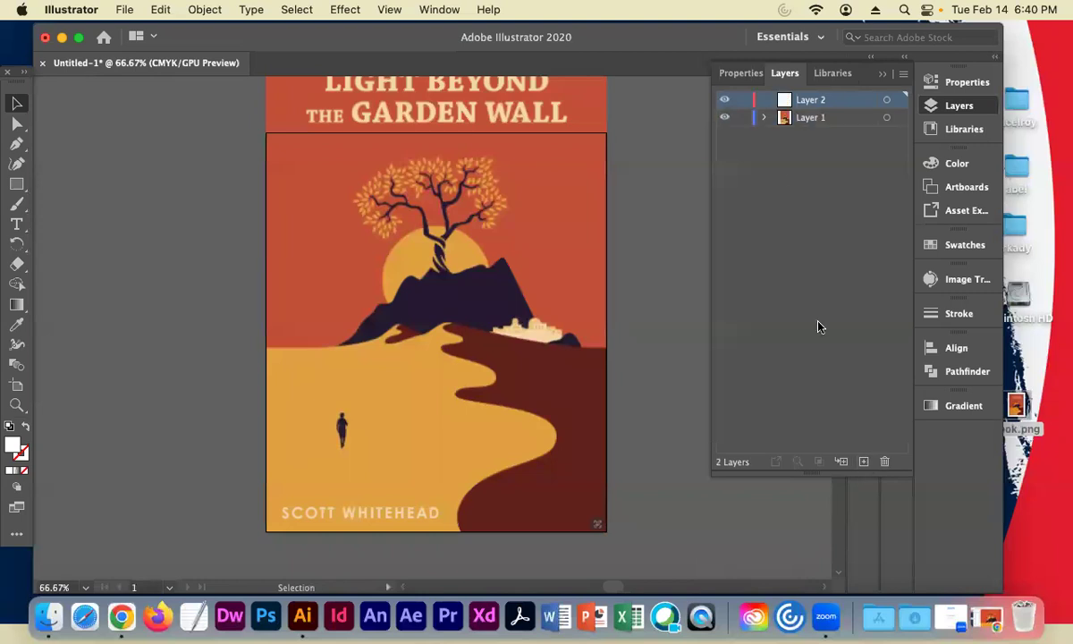
{"action": "left_click", "coordinate": [742, 117]}
Zoom and pan around the cover to inspect the tree, sun and bottom details.
{"action": "key", "text": "super+equal"}
{"action": "key", "text": "super+equal"}
{"action": "key", "text": "super+equal"}
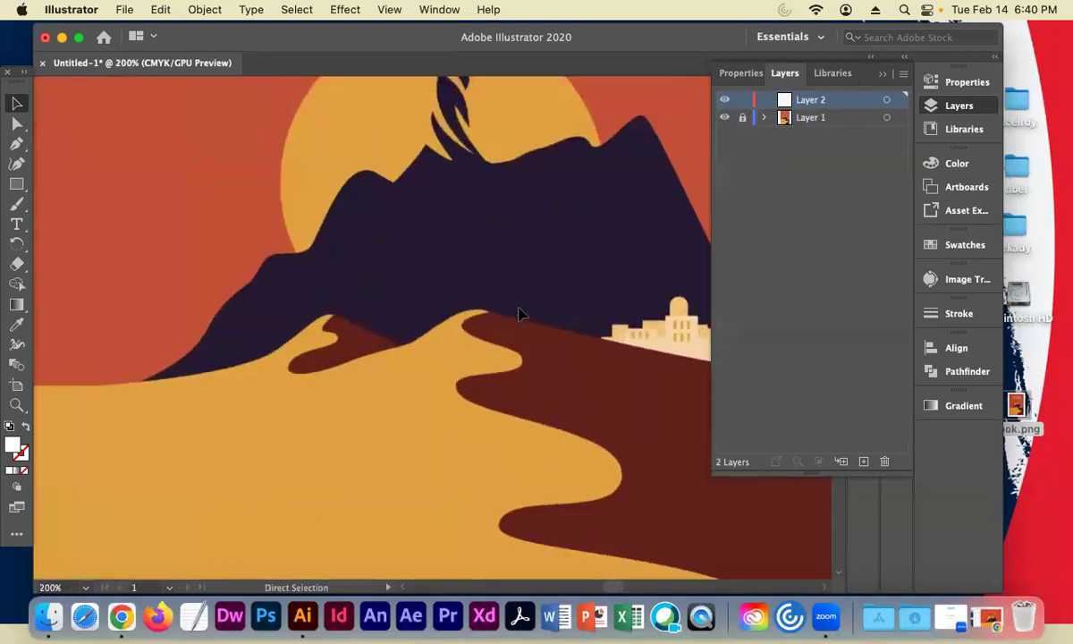
{"action": "left_click_drag", "start_coordinate": [252, 182], "coordinate": [199, 330]}
{"action": "scroll", "coordinate": [199, 330], "scroll_direction": "up", "scroll_amount": 5}
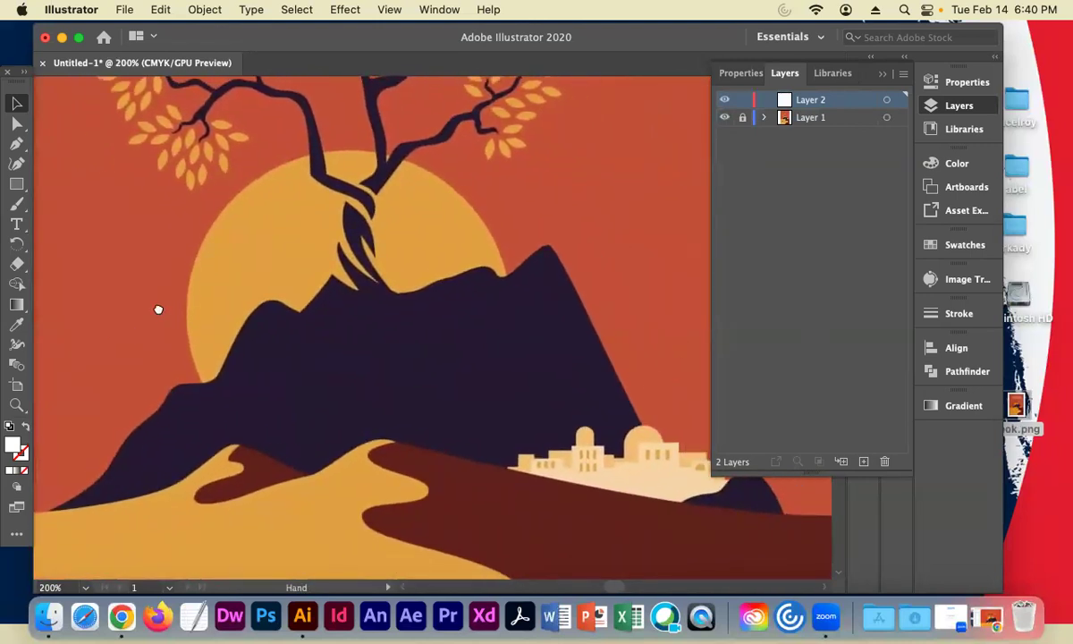
{"action": "scroll", "coordinate": [240, 460], "scroll_direction": "left", "scroll_amount": 3}
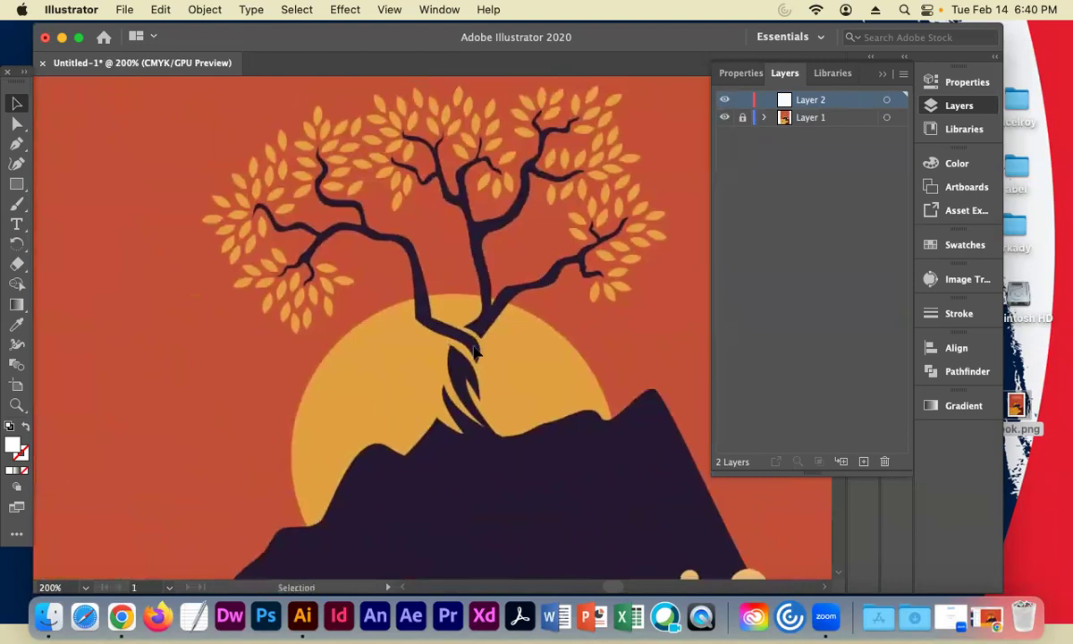
{"action": "key", "text": "super+1"}
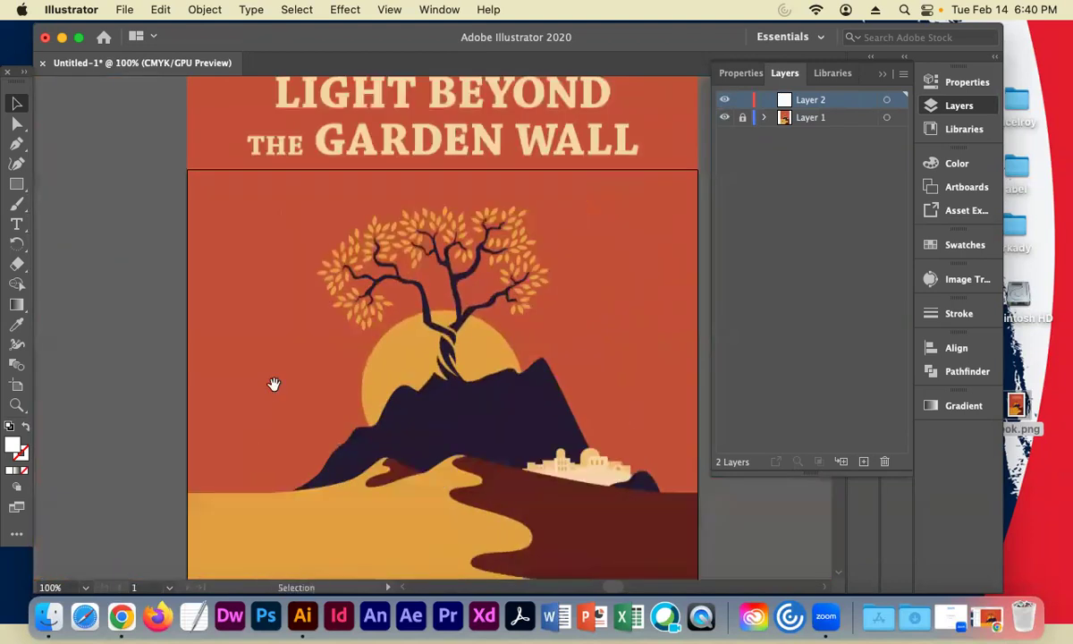
{"action": "left_click_drag", "start_coordinate": [268, 374], "coordinate": [262, 226]}
{"action": "scroll", "coordinate": [262, 226], "scroll_direction": "down", "scroll_amount": 5}
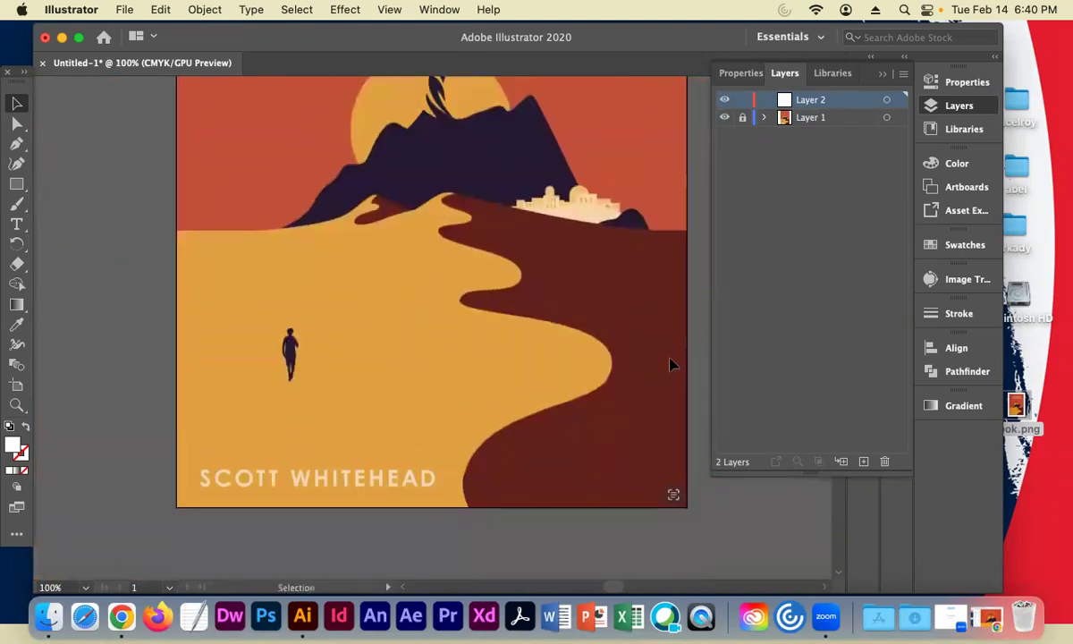
{"action": "scroll", "coordinate": [452, 311], "scroll_direction": "up", "scroll_amount": 5}
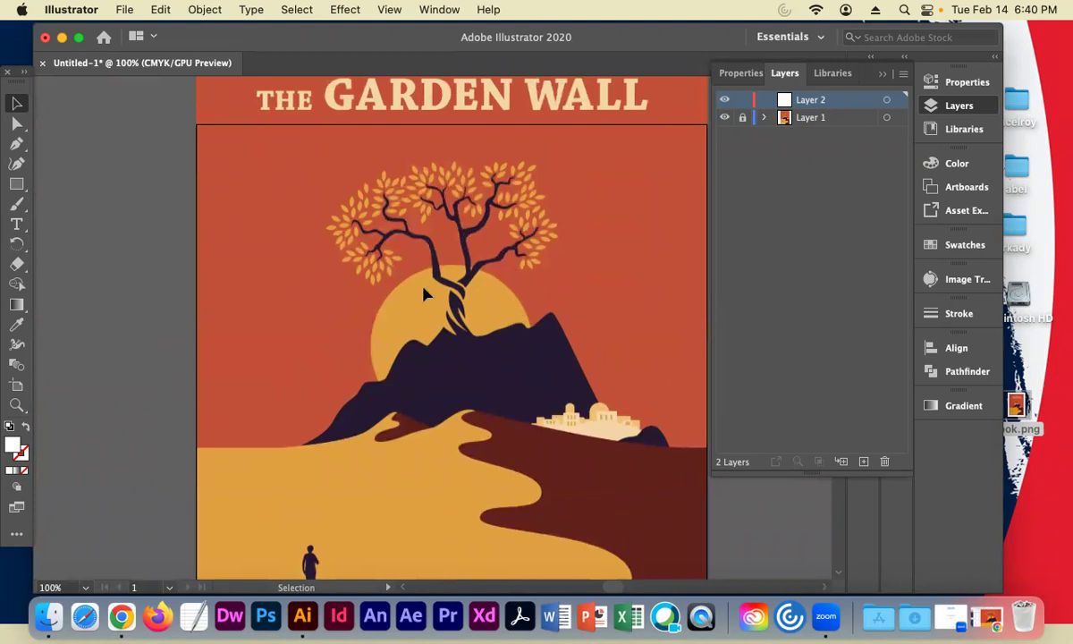
{"action": "left_click_drag", "start_coordinate": [264, 331], "coordinate": [276, 285]}
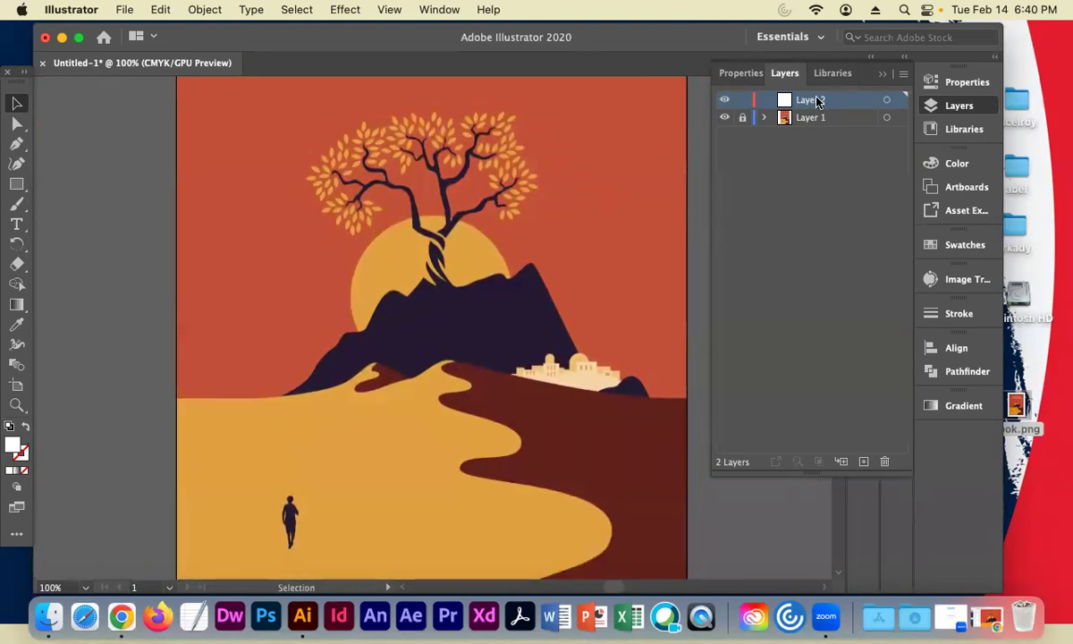
Rename Layer 1 to 'image' and Layer 2 to 'background'.
{"action": "left_click", "coordinate": [804, 119]}
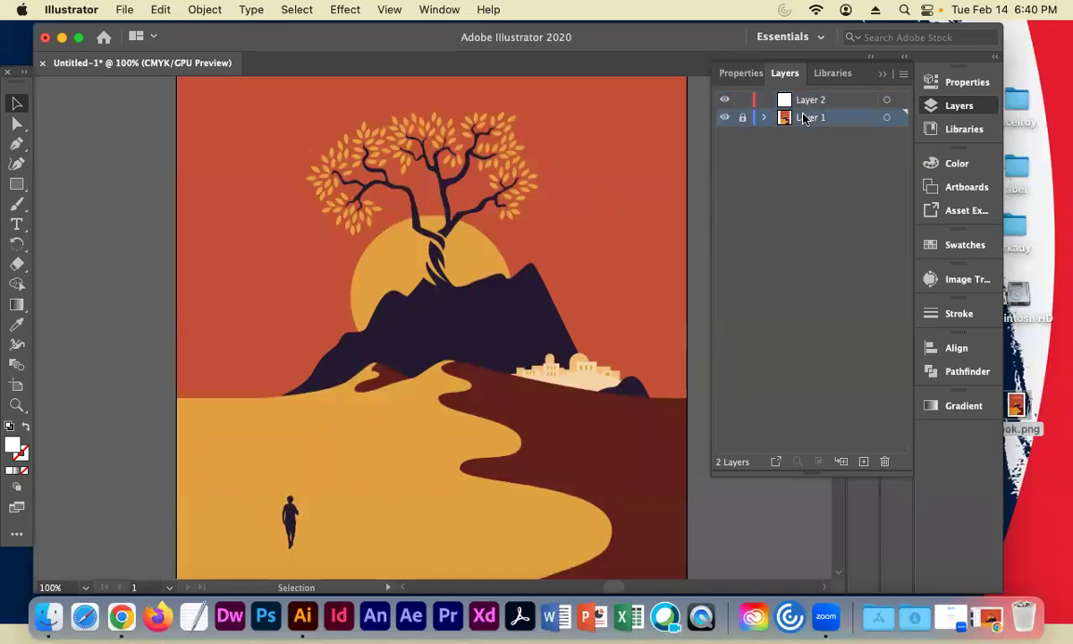
{"action": "double_click", "coordinate": [804, 119]}
{"action": "type", "text": "image"}
{"action": "key", "text": "Return"}
{"action": "double_click", "coordinate": [804, 100]}
{"action": "type", "text": "b"}
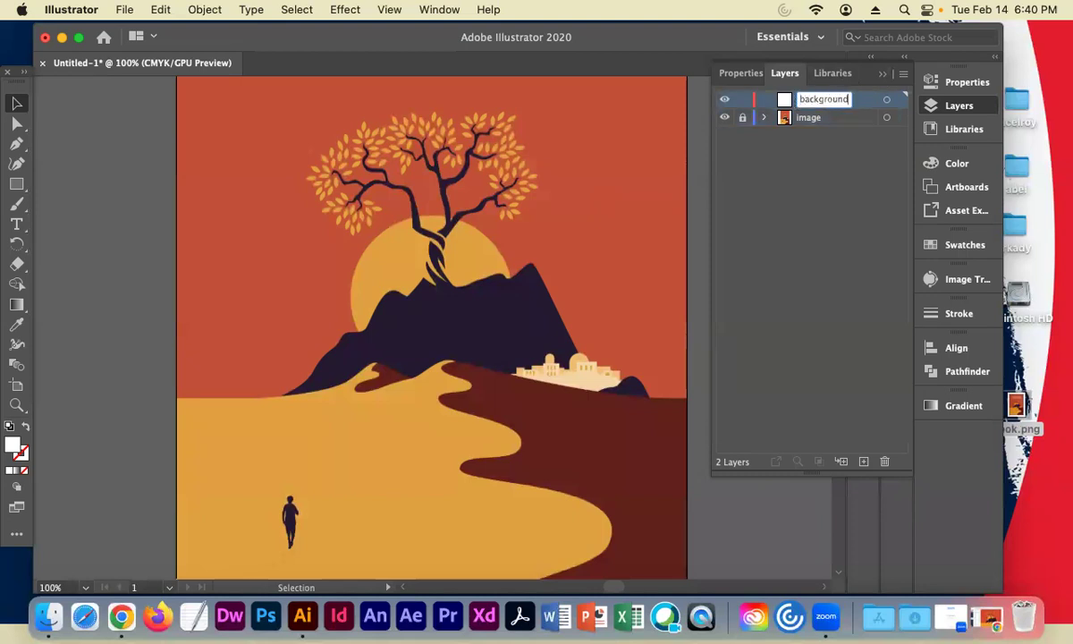
{"action": "type", "text": "ackground"}
{"action": "key", "text": "Return"}
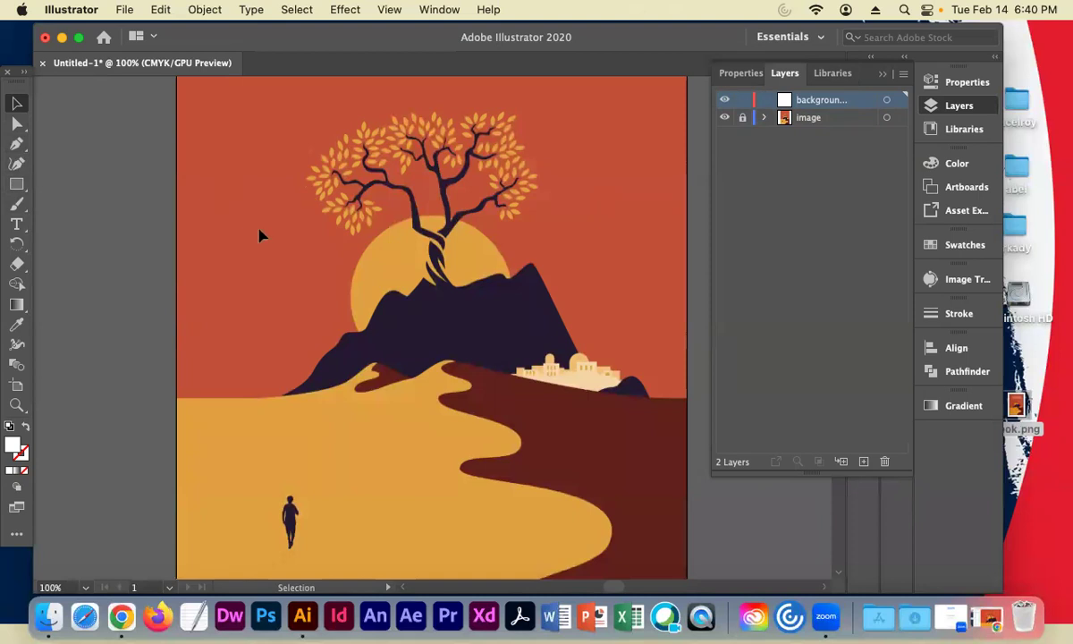
Draw a rectangle across the artboard's upper area.
{"action": "key", "text": "super+minus"}
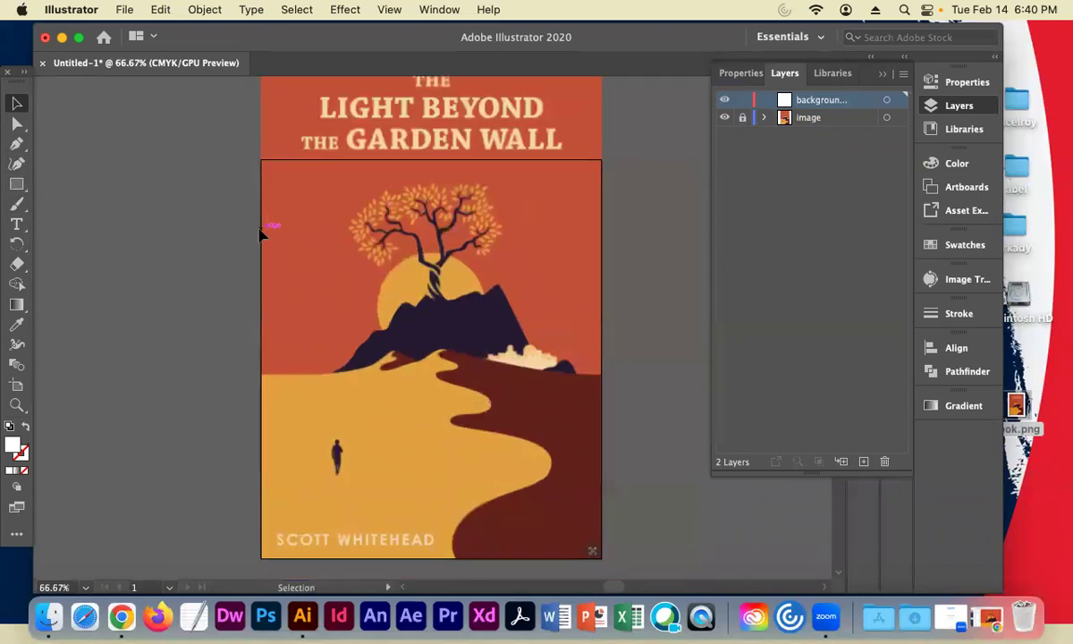
{"action": "left_click", "coordinate": [17, 183]}
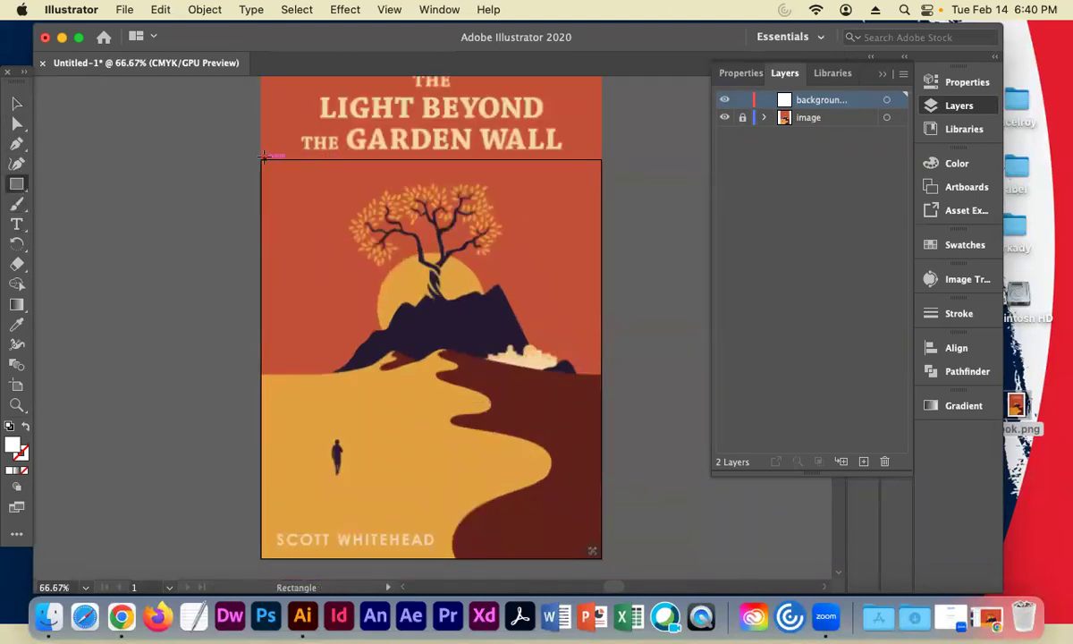
{"action": "left_click_drag", "start_coordinate": [261, 160], "coordinate": [273, 184]}
{"action": "left_click_drag", "start_coordinate": [560, 452], "coordinate": [602, 483]}
Sample the cover's orange into the rectangle, convert it to an outline, and deselect.
{"action": "left_click", "coordinate": [16, 104]}
{"action": "left_click", "coordinate": [16, 324]}
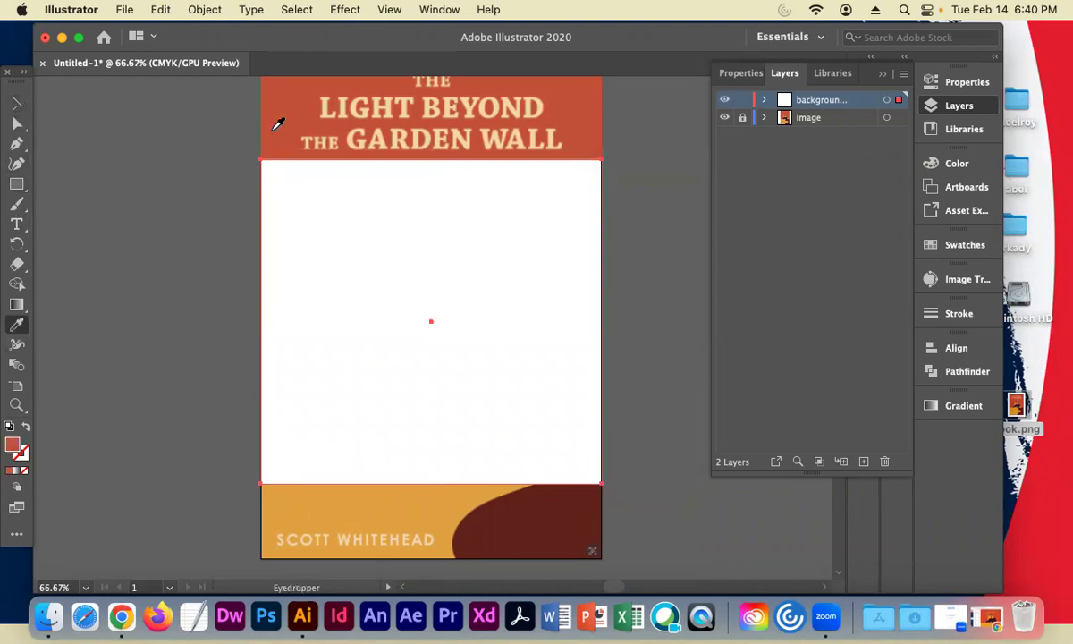
{"action": "left_click", "coordinate": [260, 132]}
{"action": "left_click", "coordinate": [16, 102]}
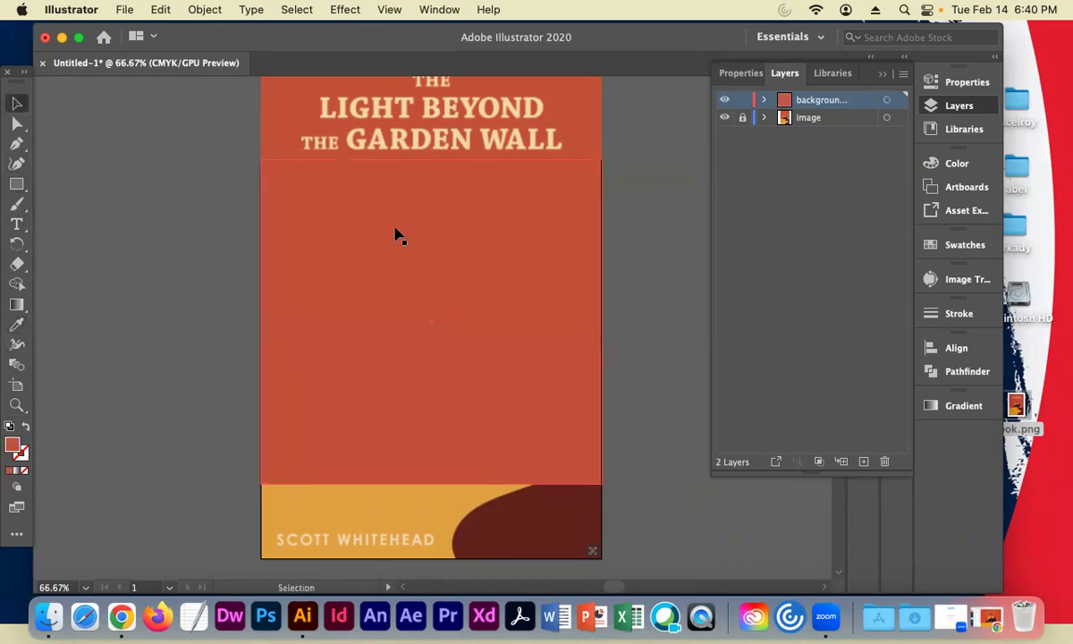
{"action": "left_click", "coordinate": [30, 425]}
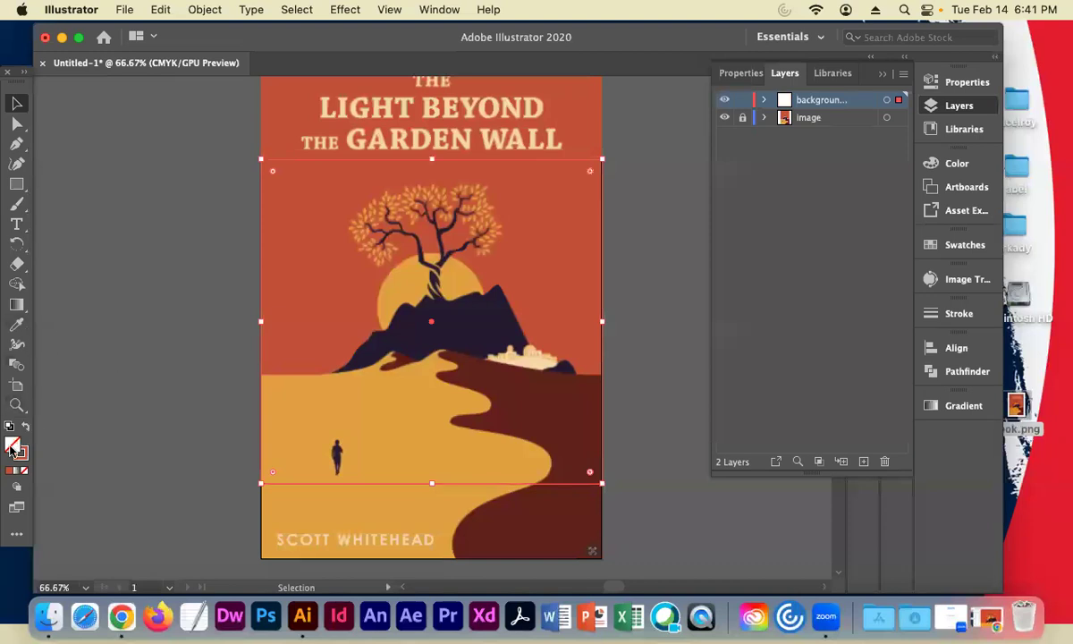
{"action": "left_click", "coordinate": [584, 220]}
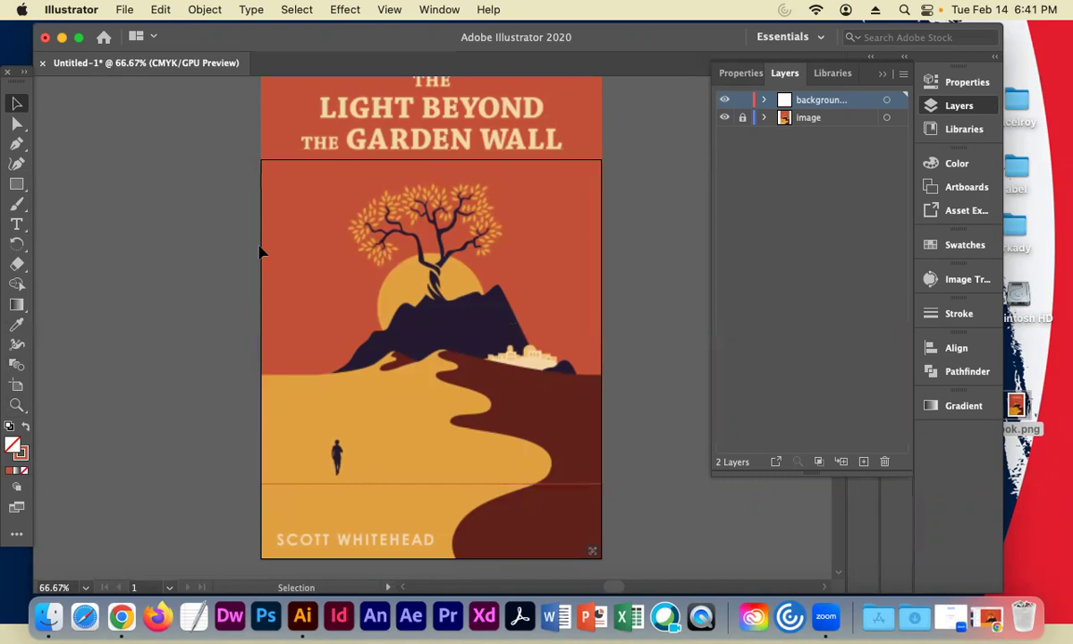
{"action": "left_click", "coordinate": [16, 183]}
Draw a circle over the sun and fill it with the sun's yellow-orange.
{"action": "left_click_drag", "start_coordinate": [16, 184], "coordinate": [74, 204]}
{"action": "left_click_drag", "start_coordinate": [368, 248], "coordinate": [470, 348]}
{"action": "left_click", "coordinate": [16, 103]}
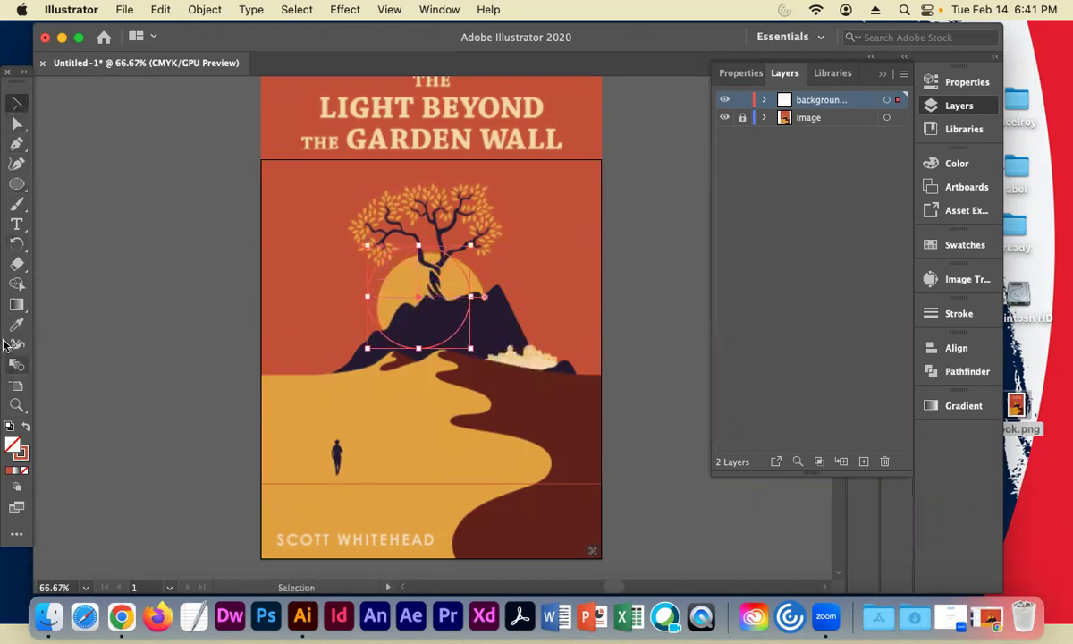
{"action": "left_click", "coordinate": [16, 304]}
{"action": "left_click", "coordinate": [264, 380]}
{"action": "left_click", "coordinate": [17, 106]}
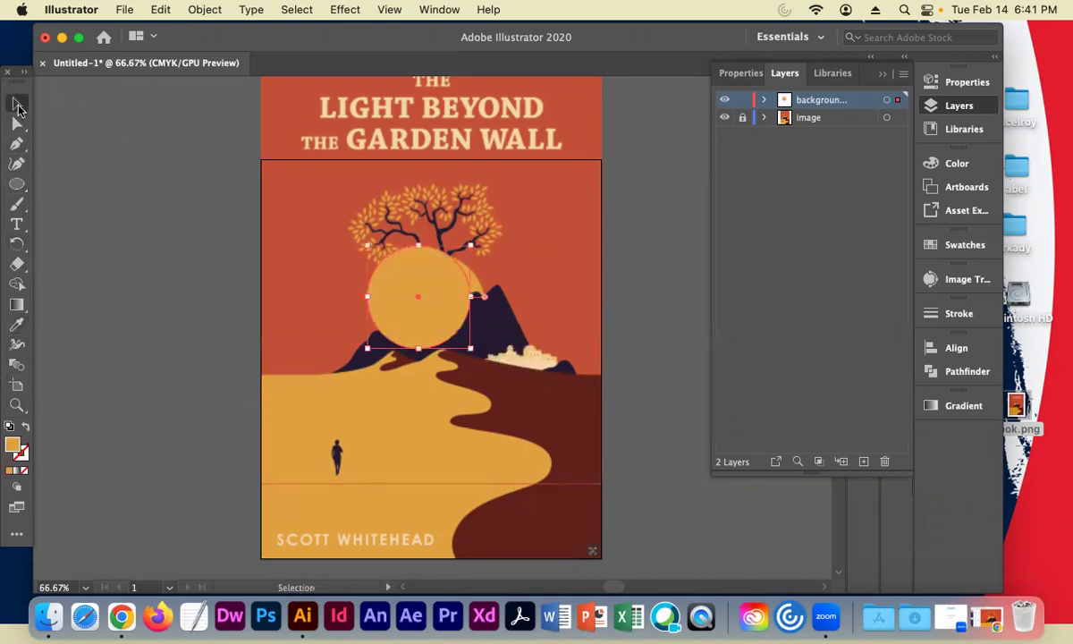
Align and resize the circle to match the sun, then restore its solid fill.
{"action": "left_click_drag", "start_coordinate": [382, 302], "coordinate": [395, 301]}
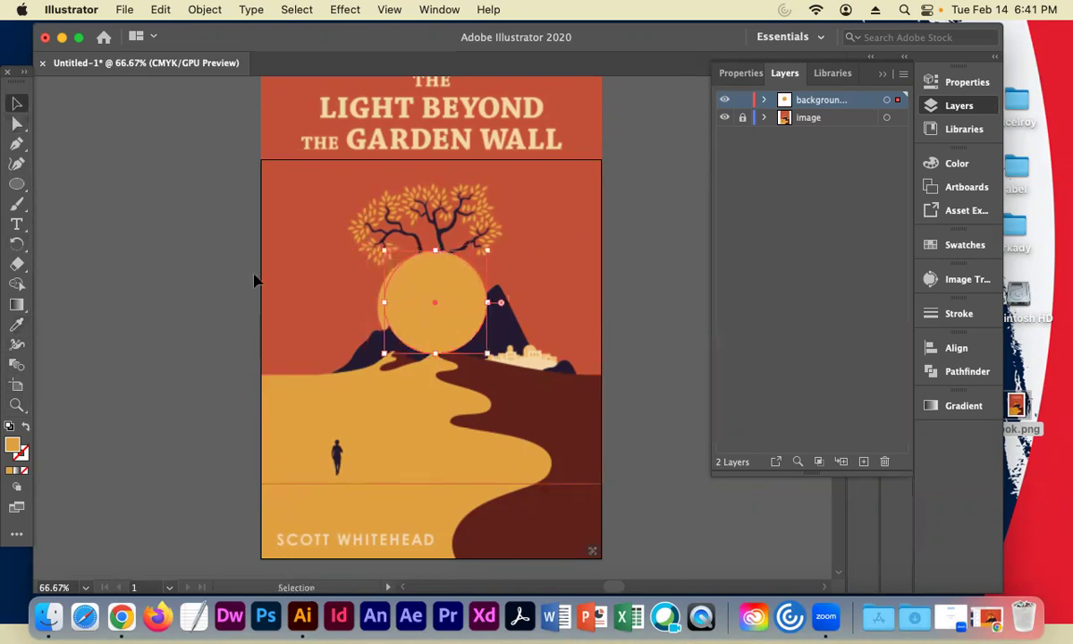
{"action": "left_click", "coordinate": [25, 428]}
{"action": "key", "text": "Left"}
{"action": "key", "text": "Left"}
{"action": "key", "text": "Left"}
{"action": "key", "text": "Left"}
{"action": "key", "text": "Left"}
{"action": "key", "text": "Left"}
{"action": "key", "text": "Left"}
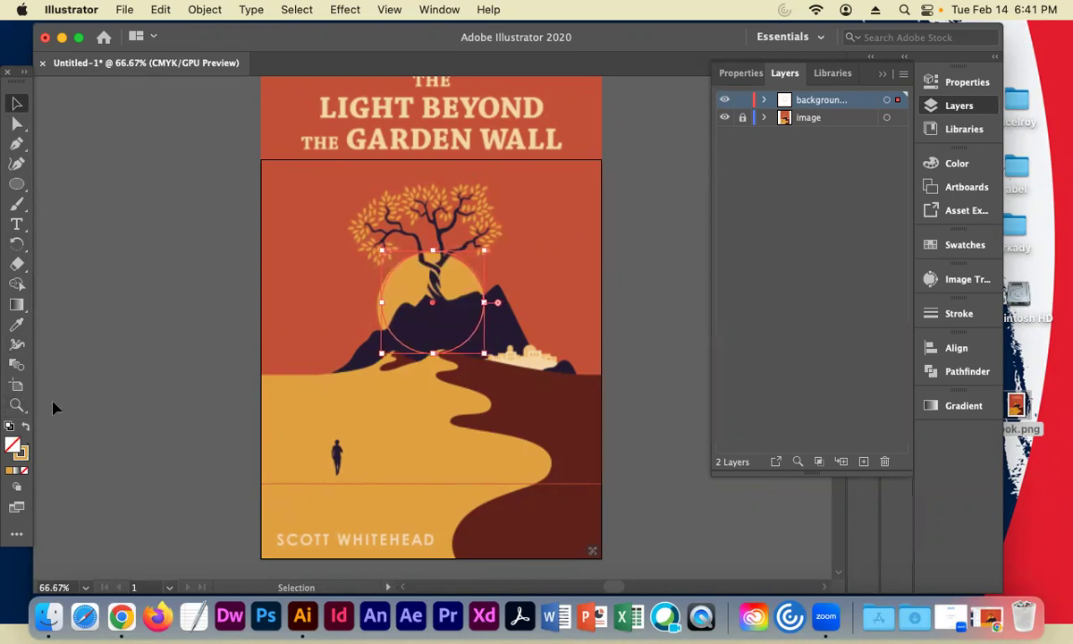
{"action": "key", "text": "Down"}
{"action": "key", "text": "Down"}
{"action": "key", "text": "Down"}
{"action": "key", "text": "Down"}
{"action": "key", "text": "Down"}
{"action": "key", "text": "Down"}
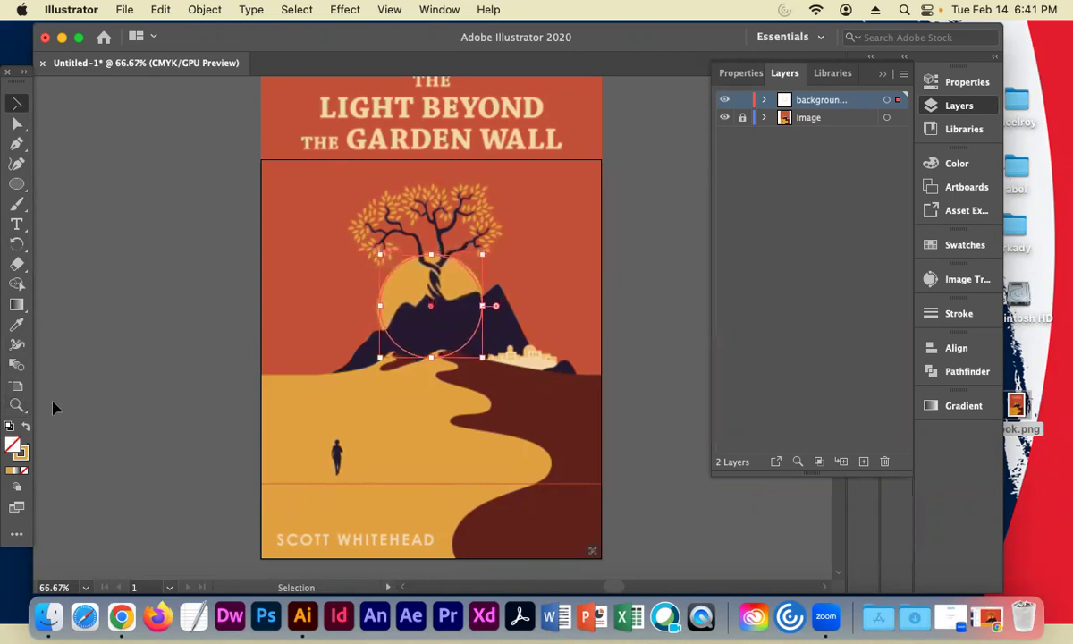
{"action": "key", "text": "super+equal"}
{"action": "key", "text": "super+equal"}
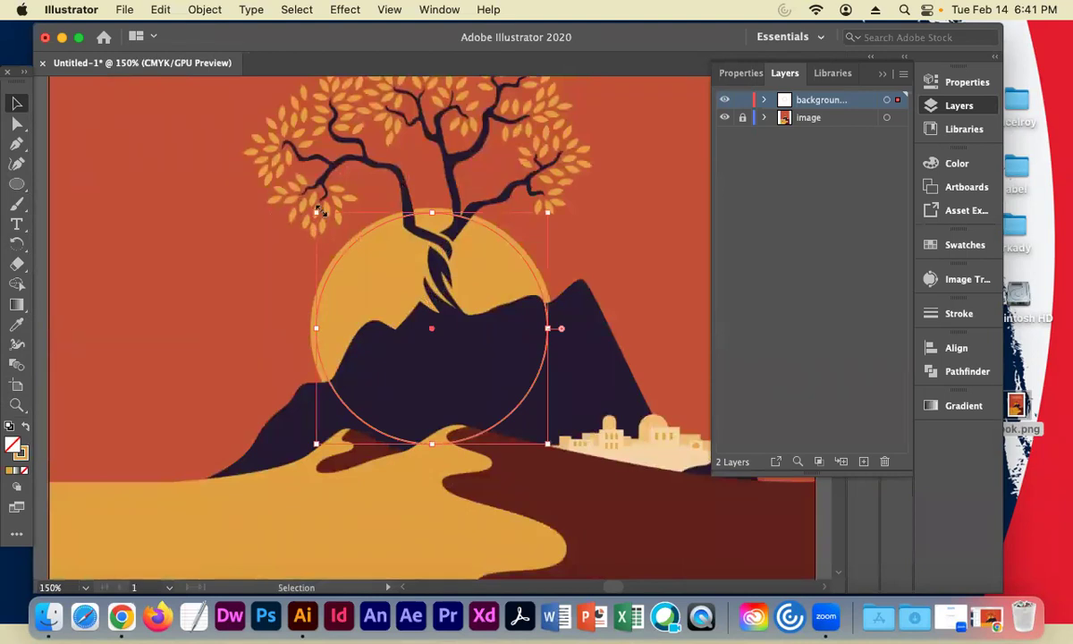
{"action": "left_click_drag", "start_coordinate": [311, 212], "coordinate": [311, 207]}
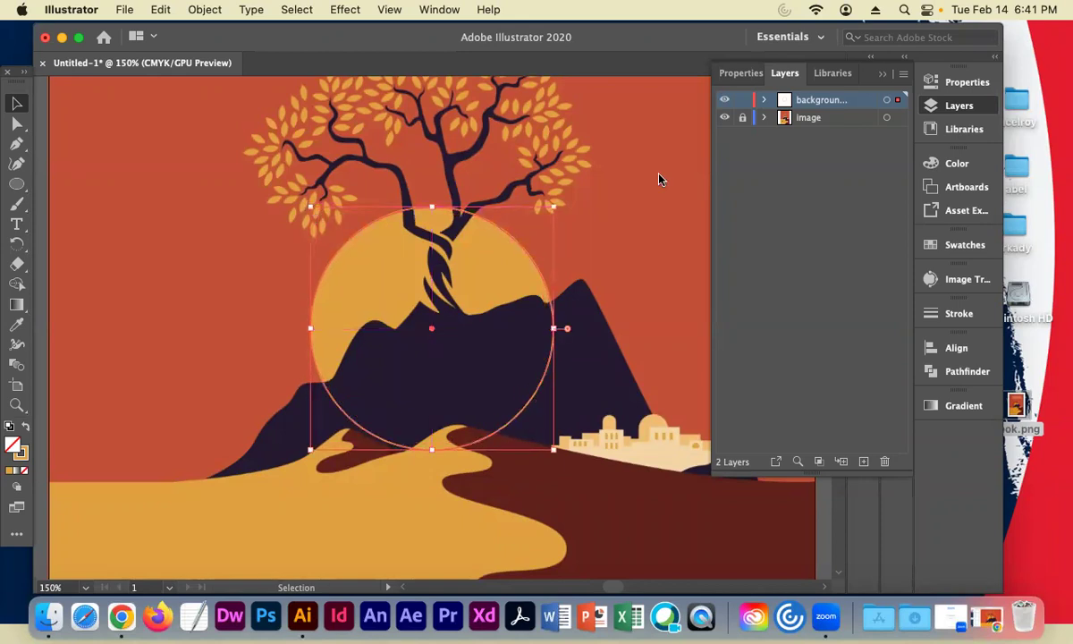
{"action": "left_click", "coordinate": [25, 429]}
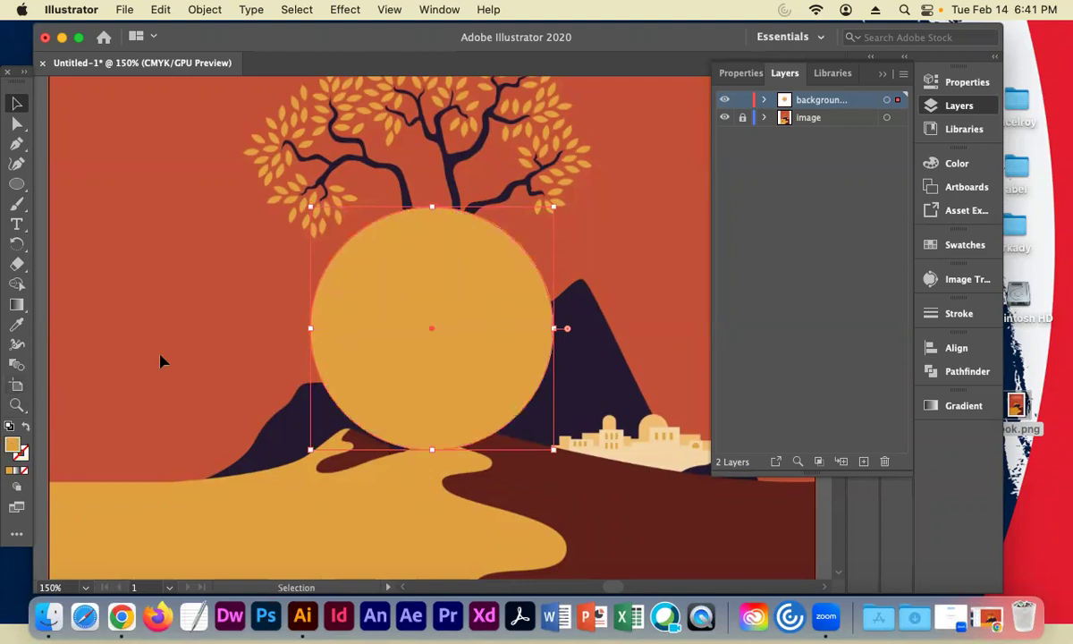
Select the background rectangle via the Layers panel and give it a red-orange fill.
{"action": "left_click", "coordinate": [802, 137]}
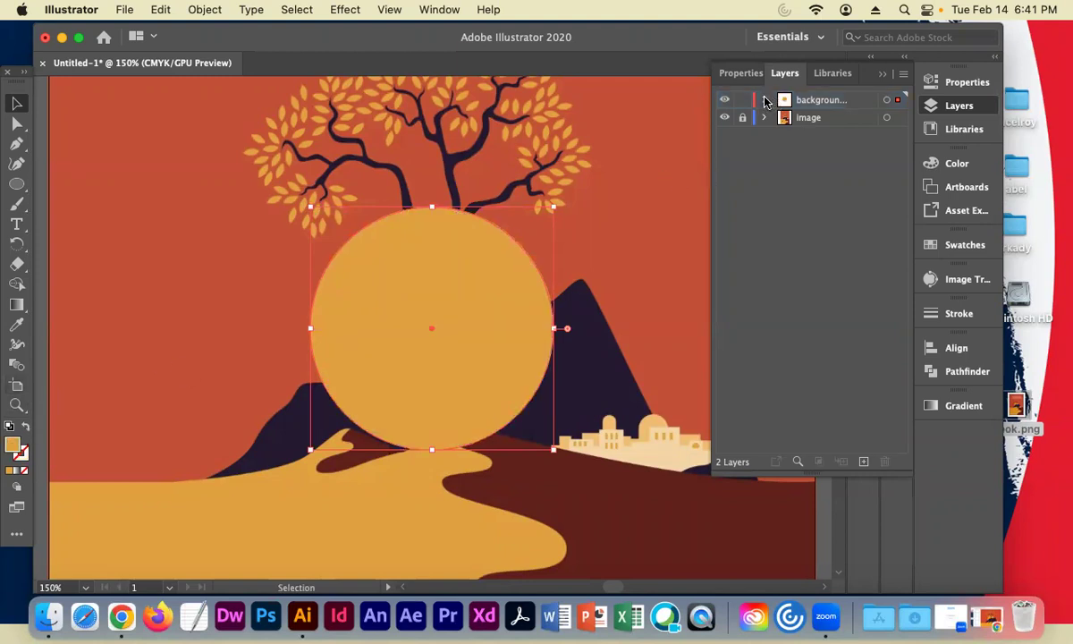
{"action": "left_click", "coordinate": [765, 102]}
{"action": "left_click", "coordinate": [844, 138]}
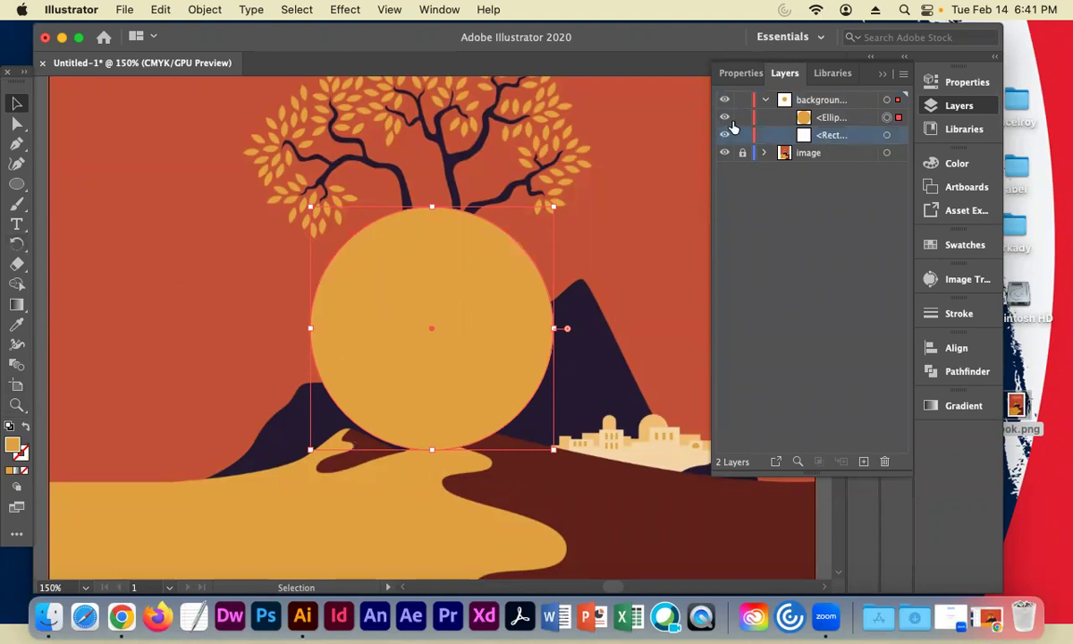
{"action": "left_click_drag", "start_coordinate": [844, 136], "coordinate": [389, 296]}
{"action": "left_click", "coordinate": [49, 304]}
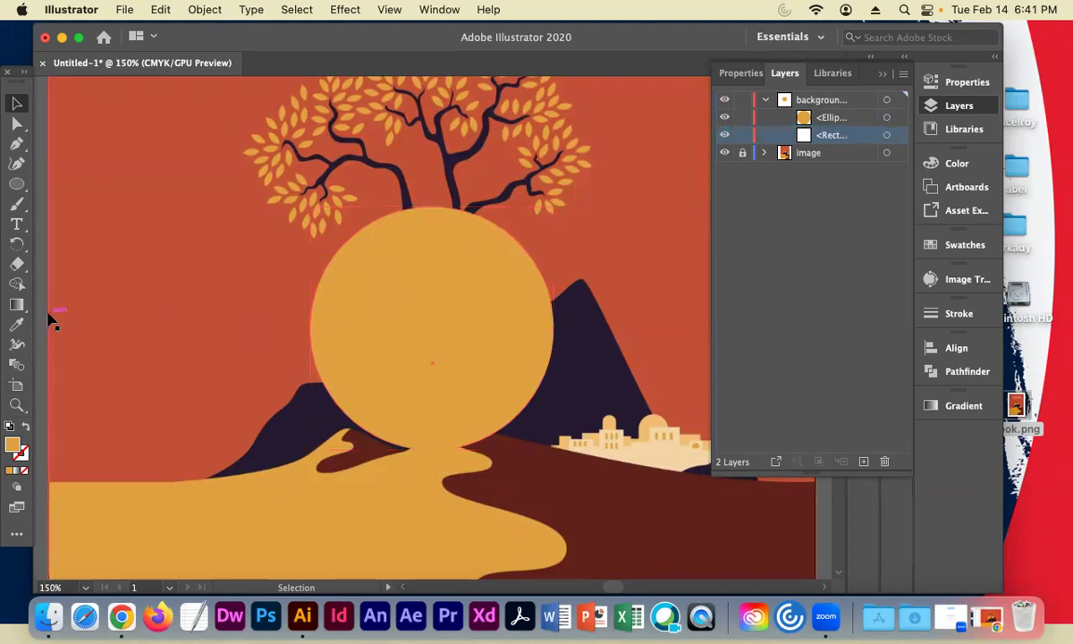
{"action": "left_click", "coordinate": [27, 427]}
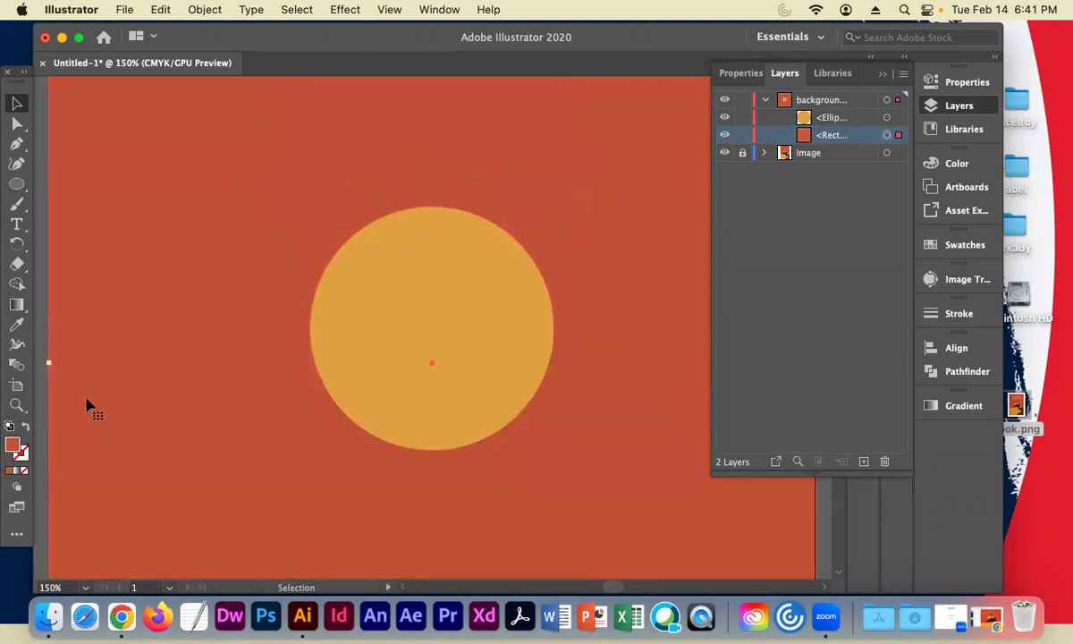
{"action": "left_click", "coordinate": [764, 100]}
{"action": "key", "text": "super+minus"}
{"action": "key", "text": "super+minus"}
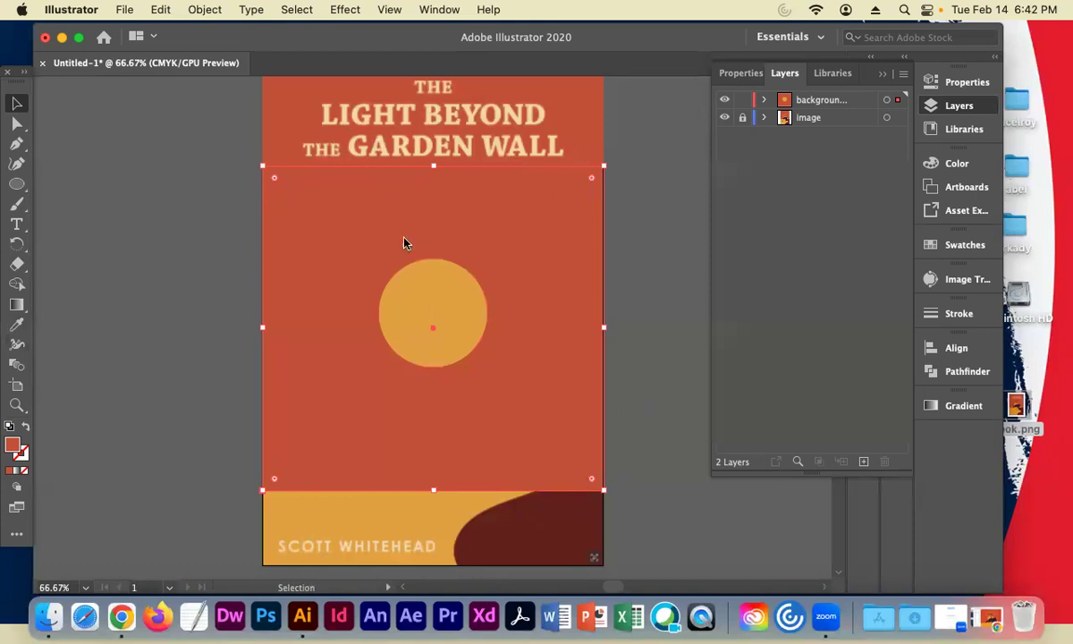
Drag the rectangle's red-orange and the circle's yellow-orange fills into Swatches as new swatches.
{"action": "left_click", "coordinate": [931, 244]}
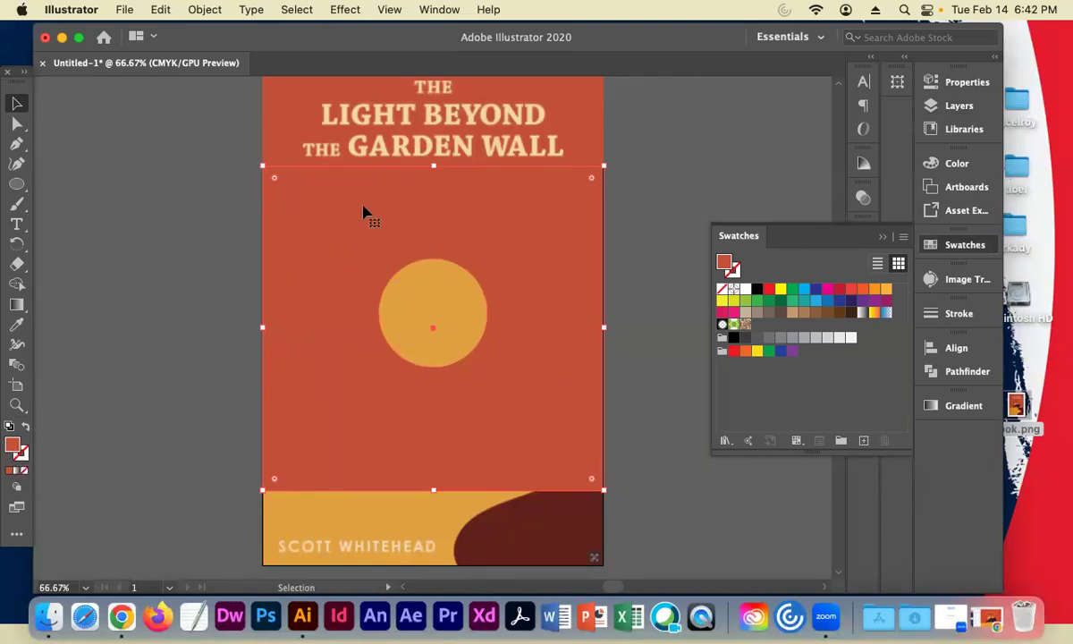
{"action": "left_click_drag", "start_coordinate": [15, 447], "coordinate": [735, 338]}
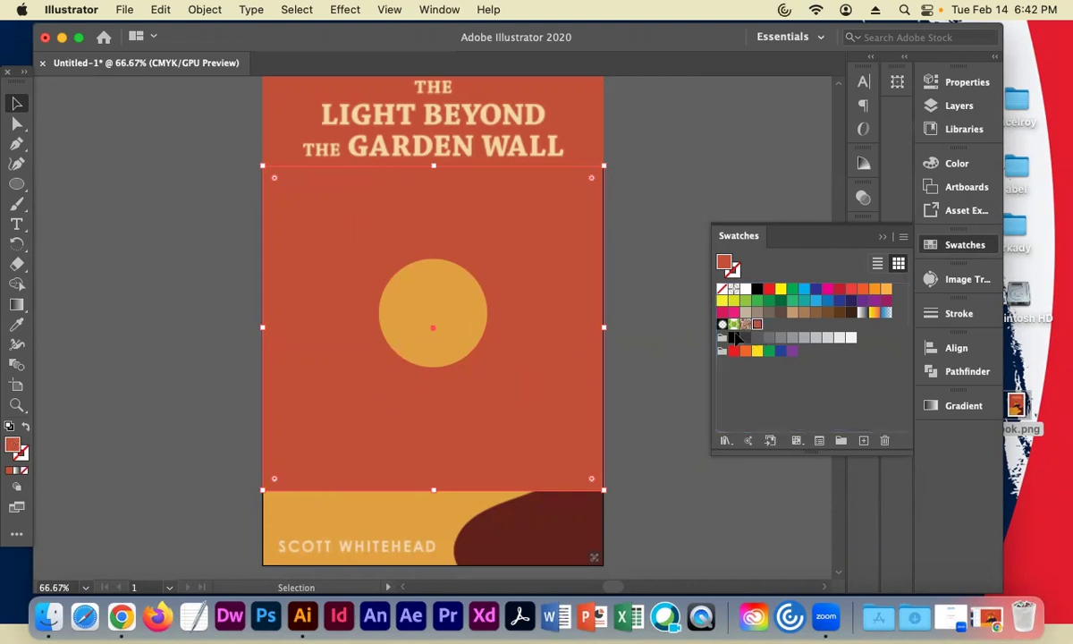
{"action": "left_click", "coordinate": [422, 315]}
{"action": "left_click_drag", "start_coordinate": [18, 450], "coordinate": [769, 326]}
{"action": "left_click", "coordinate": [807, 367]}
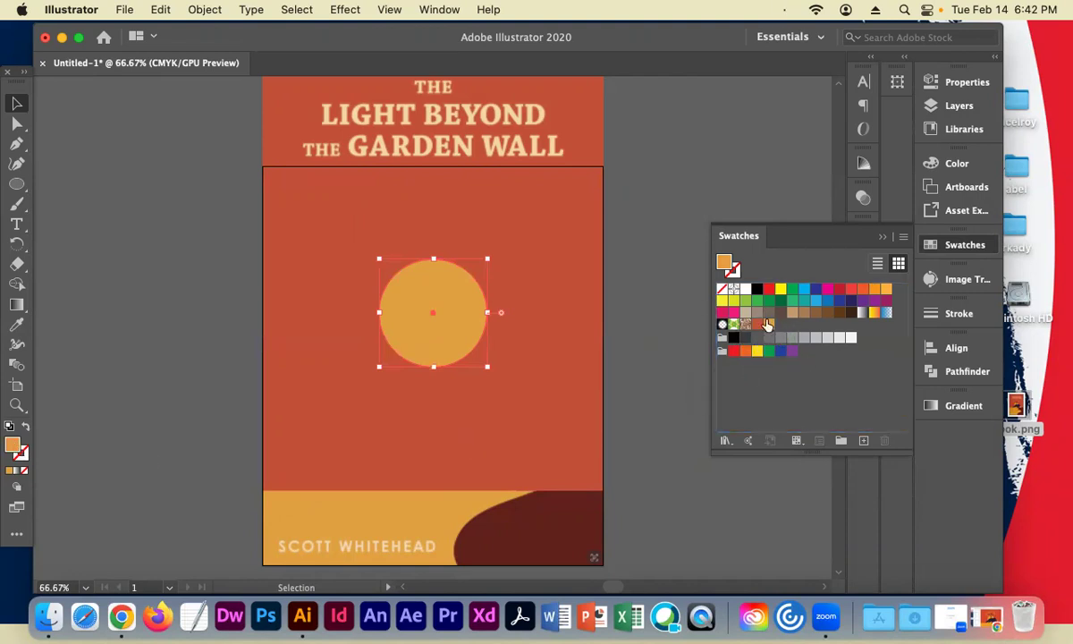
{"action": "left_click", "coordinate": [213, 259]}
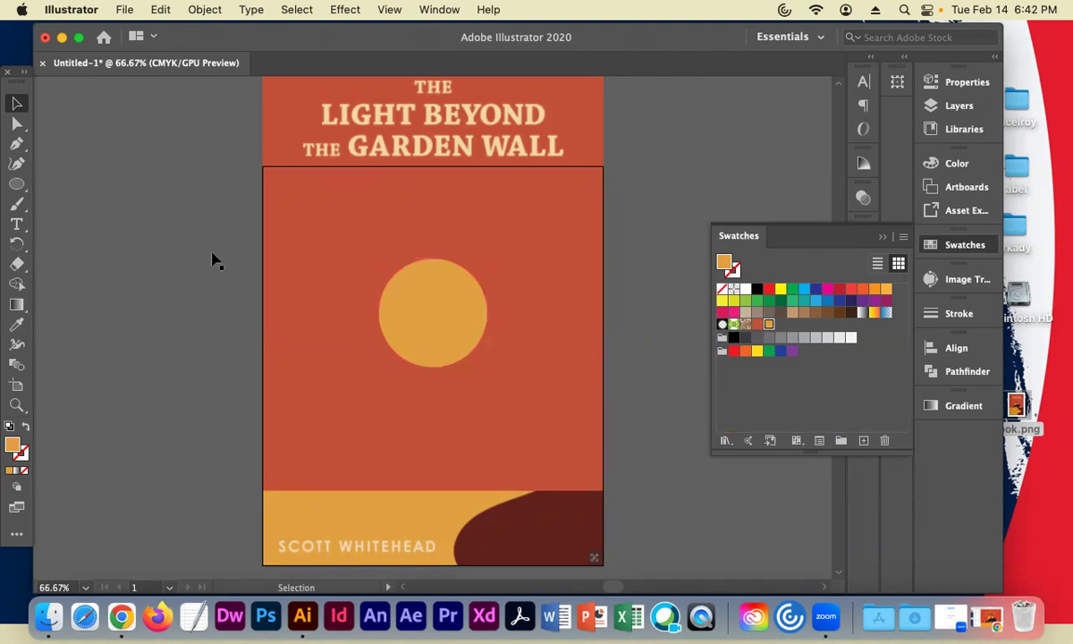
{"action": "left_click", "coordinate": [882, 238]}
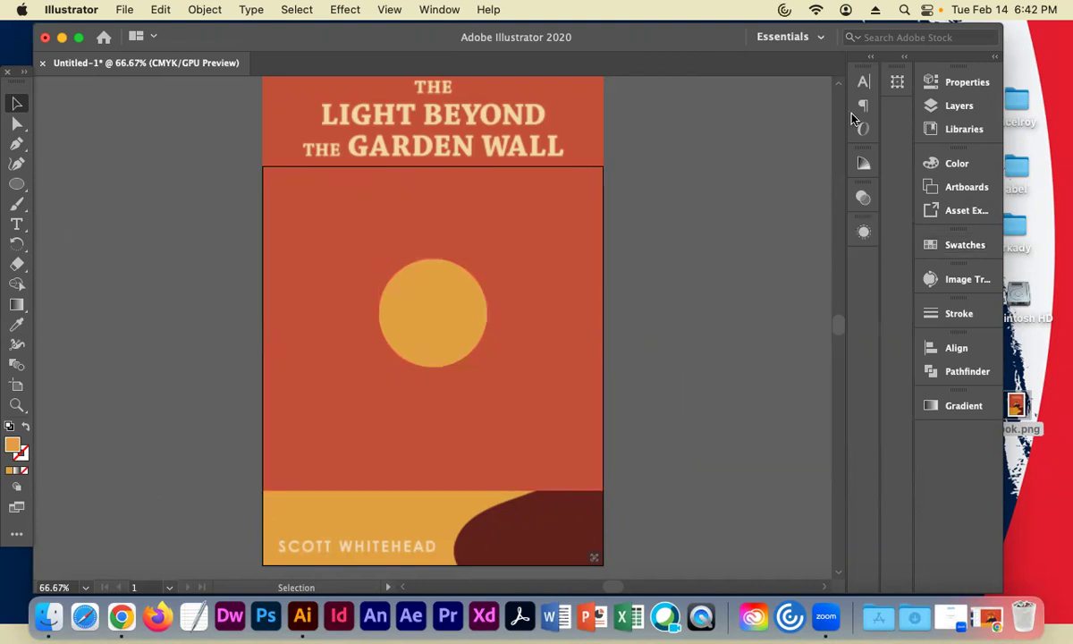
{"action": "left_click", "coordinate": [935, 105]}
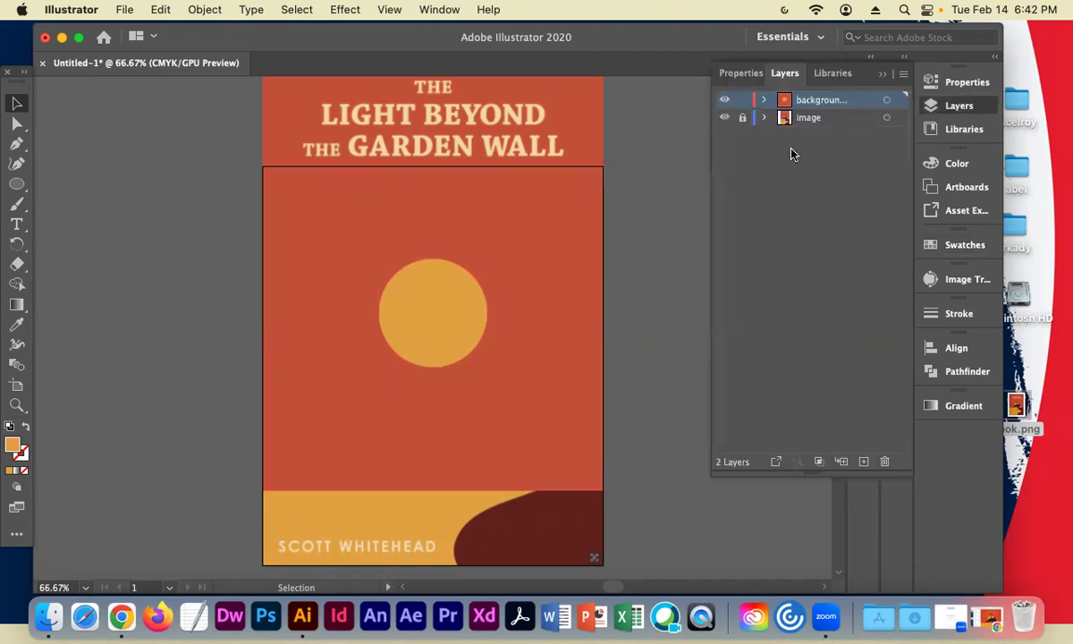
Lock the background layer and toggle its visibility to compare, leaving it hidden.
{"action": "left_click", "coordinate": [743, 101]}
{"action": "left_click", "coordinate": [725, 101]}
{"action": "left_click", "coordinate": [724, 100]}
{"action": "left_click", "coordinate": [725, 101]}
{"action": "left_click", "coordinate": [725, 101]}
{"action": "left_click", "coordinate": [726, 101]}
{"action": "left_click", "coordinate": [725, 101]}
{"action": "left_click", "coordinate": [725, 101]}
{"action": "left_click", "coordinate": [725, 101]}
{"action": "left_click", "coordinate": [726, 101]}
{"action": "left_click", "coordinate": [725, 101]}
{"action": "left_click", "coordinate": [725, 101]}
{"action": "left_click", "coordinate": [726, 101]}
{"action": "left_click", "coordinate": [726, 101]}
{"action": "left_click", "coordinate": [726, 101]}
{"action": "left_click", "coordinate": [726, 101]}
{"action": "left_click", "coordinate": [725, 101]}
{"action": "left_click", "coordinate": [725, 101]}
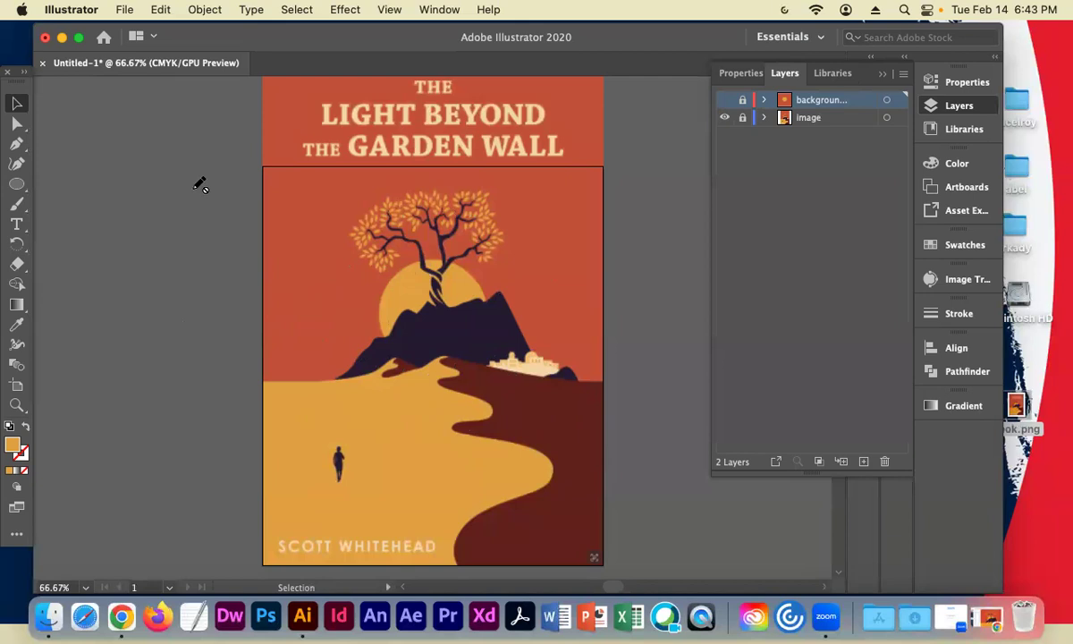
{"action": "left_click", "coordinate": [724, 100]}
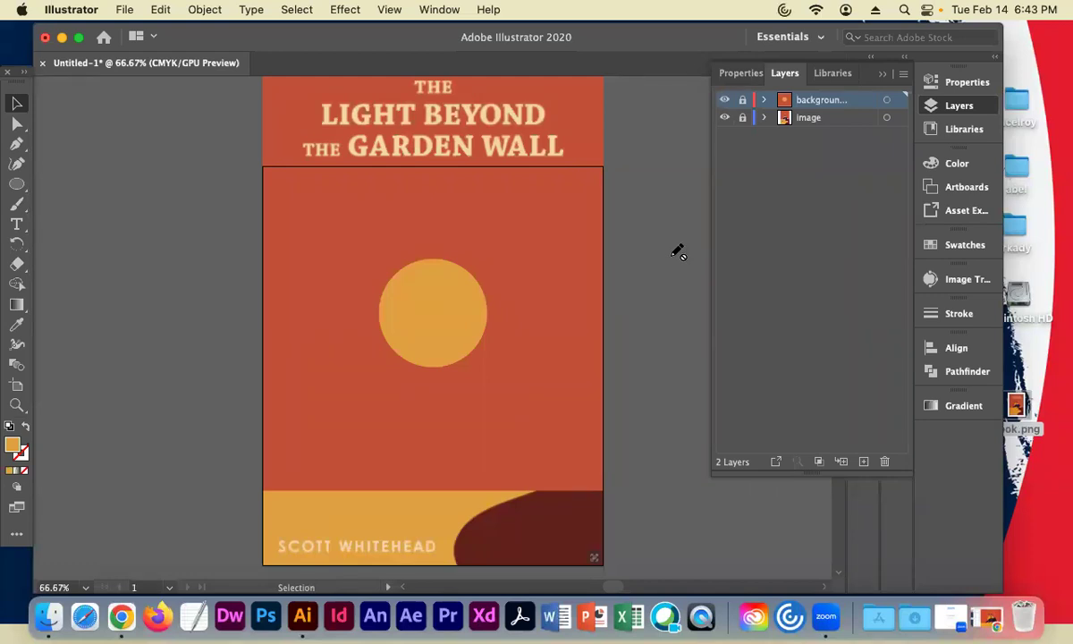
{"action": "left_click", "coordinate": [725, 101]}
{"action": "left_click", "coordinate": [725, 100]}
{"action": "left_click", "coordinate": [724, 100]}
{"action": "left_click", "coordinate": [724, 100]}
{"action": "left_click", "coordinate": [724, 100]}
{"action": "left_click", "coordinate": [725, 101]}
{"action": "left_click", "coordinate": [724, 100]}
{"action": "left_click", "coordinate": [724, 100]}
{"action": "left_click", "coordinate": [724, 100]}
{"action": "left_click", "coordinate": [724, 101]}
{"action": "left_click", "coordinate": [724, 100]}
{"action": "left_click", "coordinate": [724, 100]}
{"action": "left_click", "coordinate": [724, 100]}
{"action": "left_click", "coordinate": [725, 100]}
{"action": "left_click", "coordinate": [725, 100]}
{"action": "left_click", "coordinate": [724, 100]}
{"action": "left_click", "coordinate": [724, 100]}
{"action": "left_click", "coordinate": [724, 100]}
{"action": "left_click", "coordinate": [725, 100]}
{"action": "left_click", "coordinate": [725, 100]}
{"action": "left_click", "coordinate": [725, 100]}
{"action": "left_click", "coordinate": [724, 101]}
{"action": "left_click", "coordinate": [724, 100]}
{"action": "left_click", "coordinate": [725, 100]}
{"action": "left_click", "coordinate": [725, 100]}
{"action": "left_click", "coordinate": [725, 101]}
{"action": "left_click", "coordinate": [724, 100]}
{"action": "left_click", "coordinate": [725, 100]}
{"action": "left_click", "coordinate": [724, 101]}
{"action": "left_click", "coordinate": [725, 100]}
{"action": "left_click", "coordinate": [725, 100]}
{"action": "left_click", "coordinate": [724, 100]}
{"action": "left_click", "coordinate": [725, 100]}
{"action": "left_click", "coordinate": [725, 100]}
{"action": "left_click", "coordinate": [724, 101]}
{"action": "left_click", "coordinate": [725, 100]}
{"action": "left_click", "coordinate": [724, 100]}
{"action": "left_click", "coordinate": [725, 101]}
{"action": "left_click", "coordinate": [724, 101]}
{"action": "left_click", "coordinate": [725, 100]}
{"action": "left_click", "coordinate": [725, 100]}
{"action": "left_click", "coordinate": [725, 100]}
{"action": "left_click", "coordinate": [724, 100]}
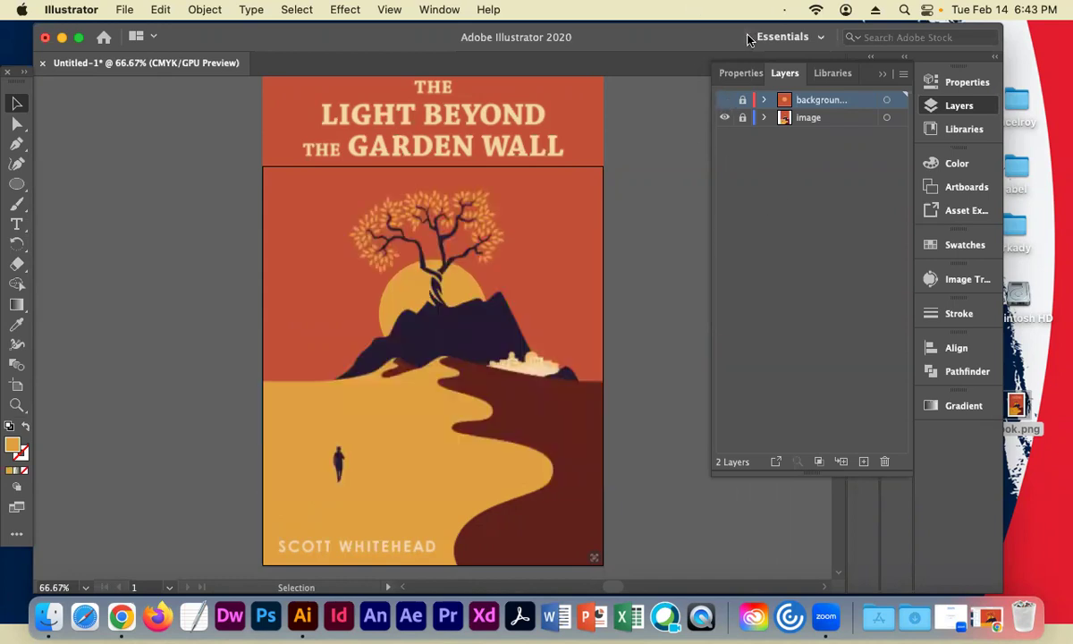
{"action": "left_click", "coordinate": [725, 100]}
{"action": "left_click", "coordinate": [725, 101]}
Toggle the reference image's visibility off and on several times, leaving it visible.
{"action": "left_click", "coordinate": [725, 116]}
{"action": "left_click", "coordinate": [725, 114]}
{"action": "left_click", "coordinate": [724, 116]}
{"action": "left_click", "coordinate": [724, 117]}
{"action": "left_click", "coordinate": [724, 116]}
{"action": "left_click", "coordinate": [724, 116]}
Add a new empty top layer named middlemountain.
{"action": "left_click", "coordinate": [864, 462]}
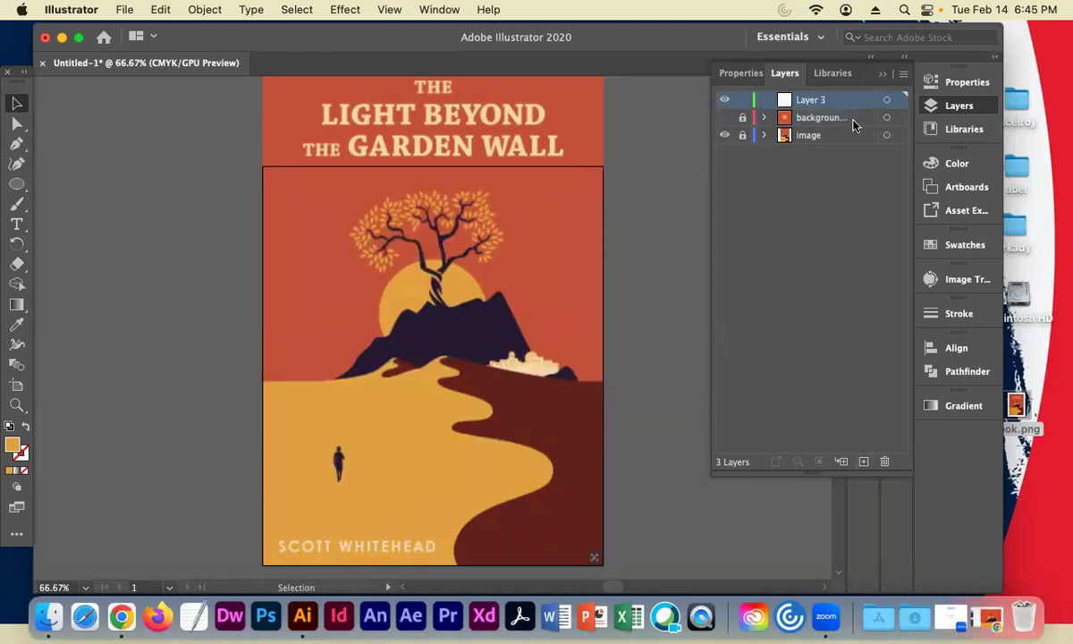
{"action": "double_click", "coordinate": [803, 102]}
{"action": "type", "text": "m"}
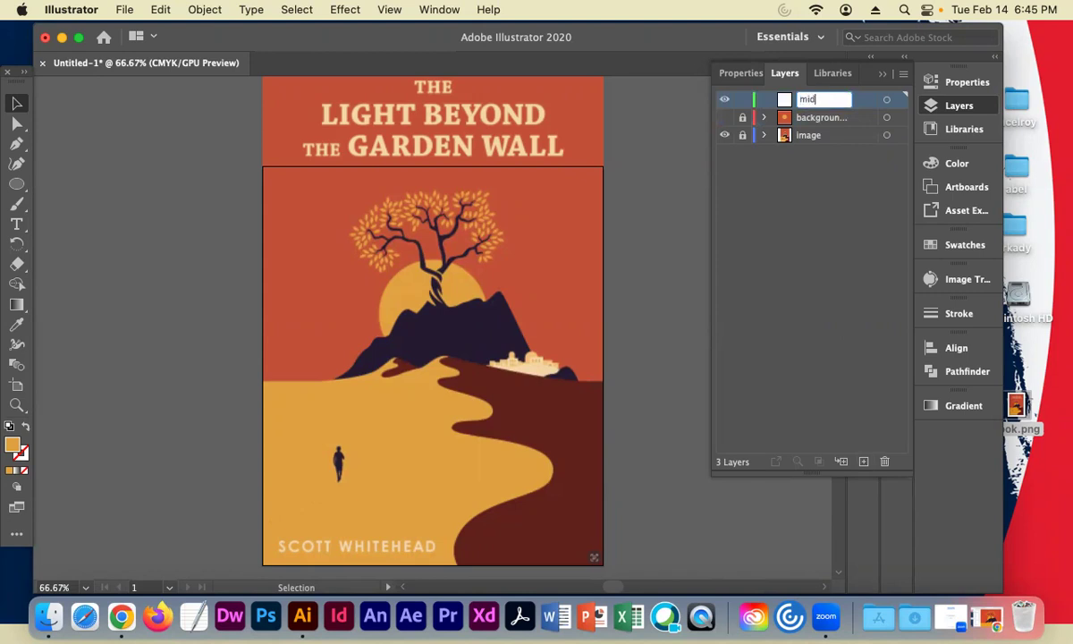
{"action": "type", "text": "iddlemountain"}
{"action": "key", "text": "Return"}
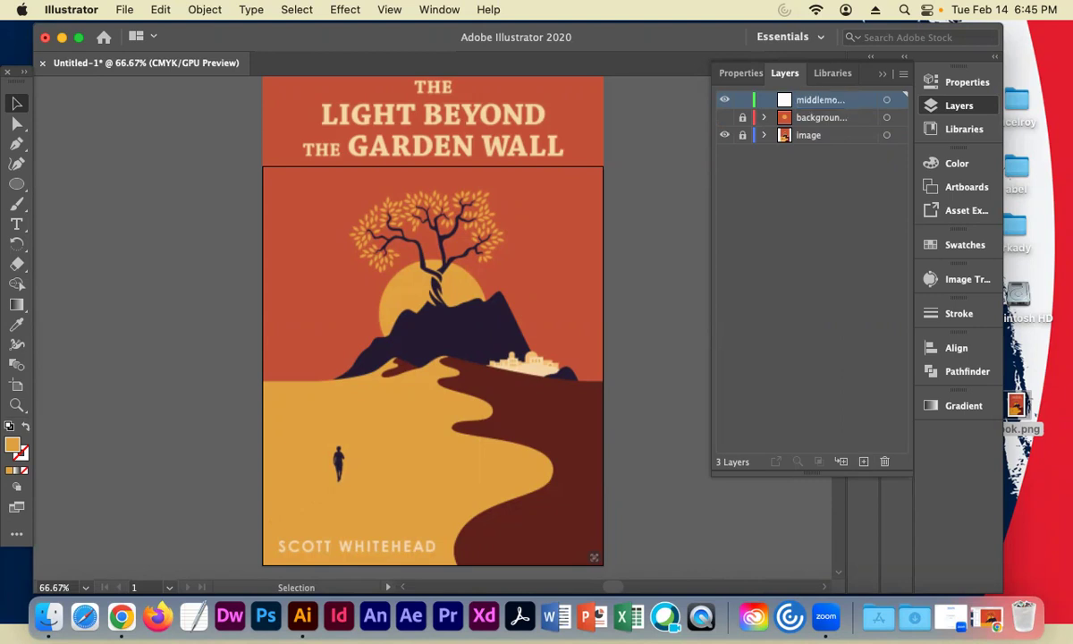
Zoom in on the tree top and flick the background layer for comparison, leaving it hidden.
{"action": "key", "text": "super+equal"}
{"action": "key", "text": "super+equal"}
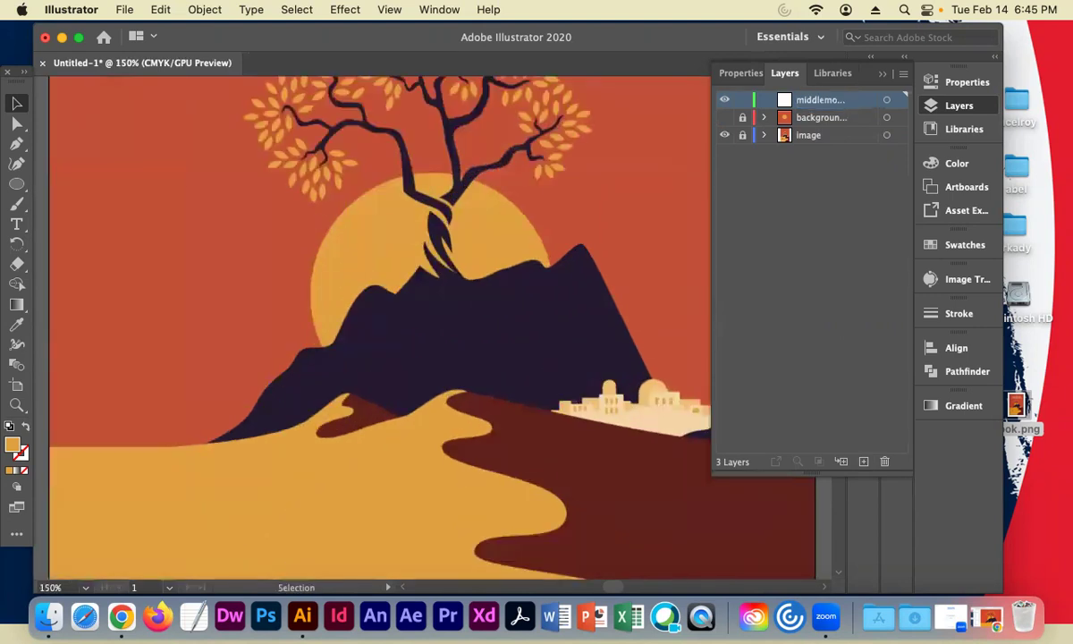
{"action": "left_click_drag", "start_coordinate": [314, 245], "coordinate": [196, 321]}
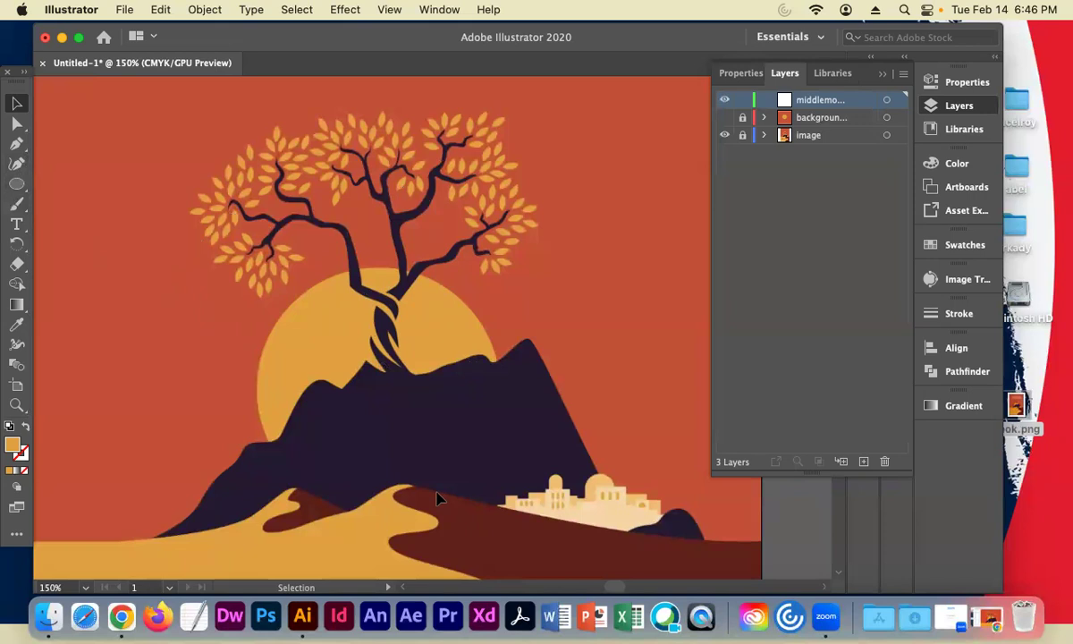
{"action": "scroll", "coordinate": [437, 497], "scroll_direction": "down", "scroll_amount": 2}
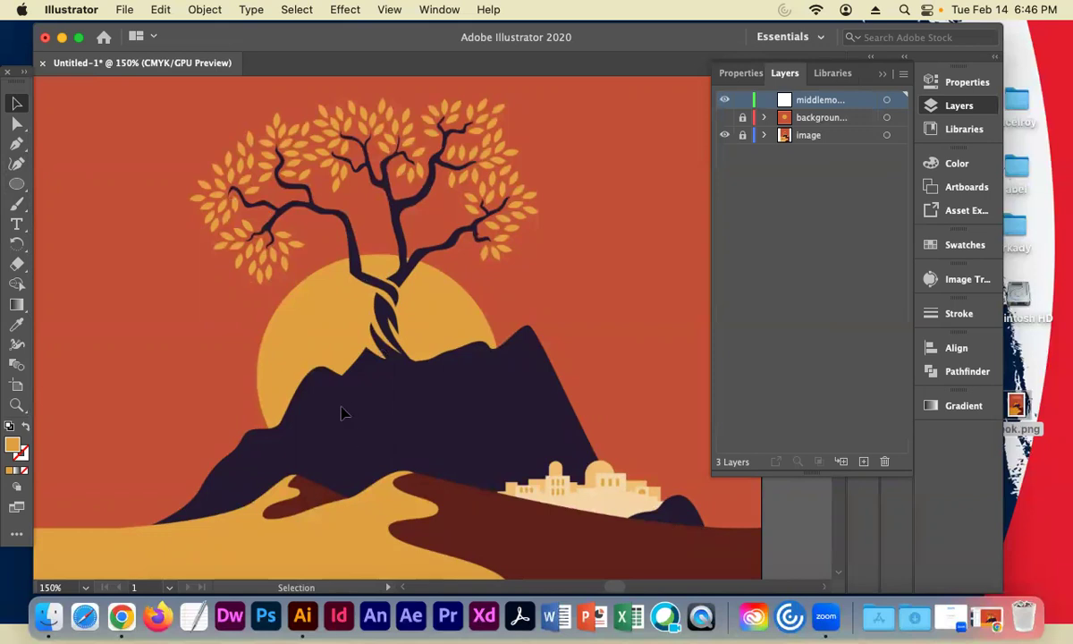
{"action": "scroll", "coordinate": [343, 412], "scroll_direction": "up", "scroll_amount": 1}
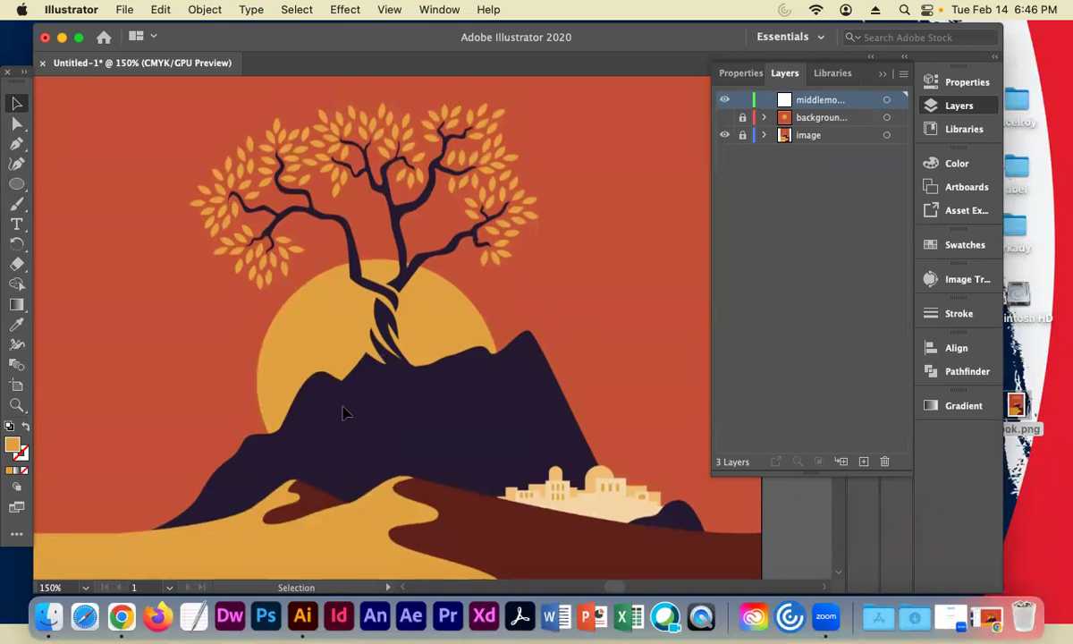
{"action": "scroll", "coordinate": [342, 412], "scroll_direction": "up", "scroll_amount": 1}
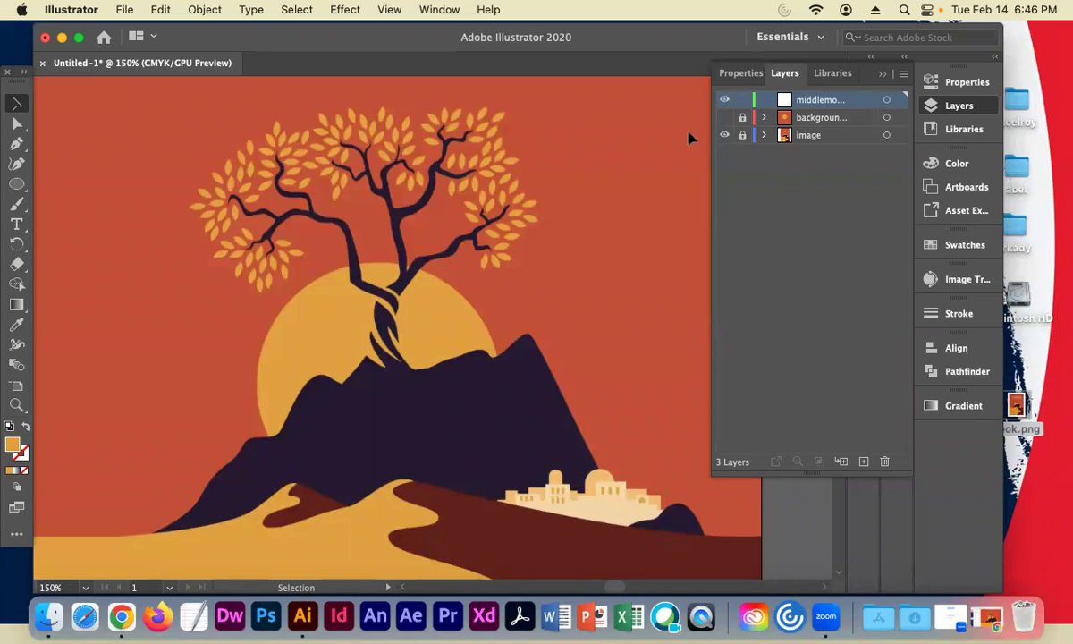
{"action": "left_click", "coordinate": [724, 119]}
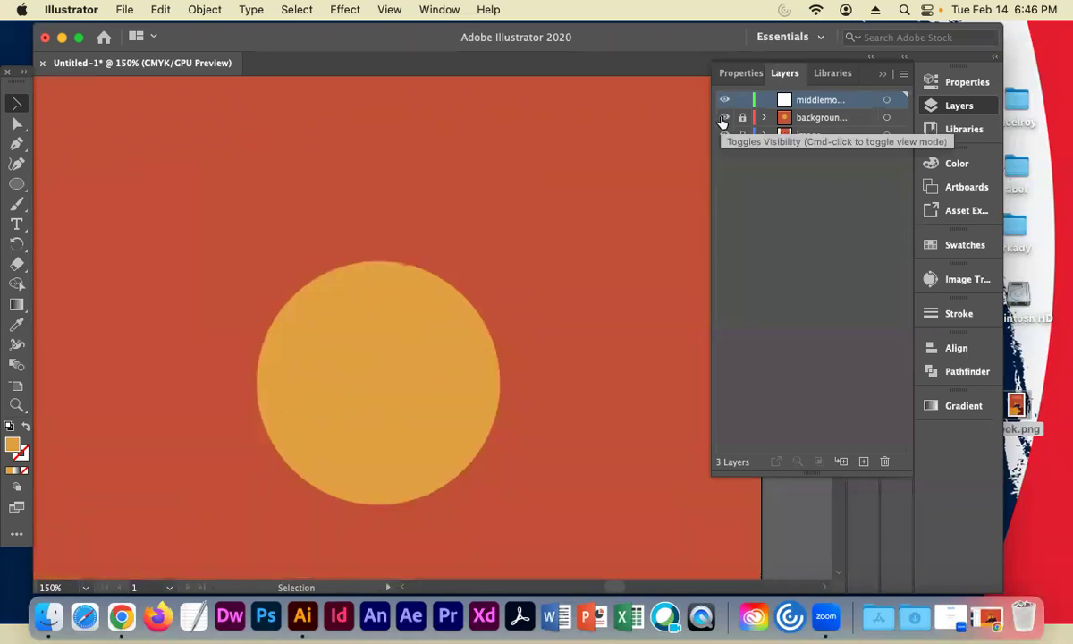
{"action": "left_click", "coordinate": [724, 118]}
{"action": "left_click", "coordinate": [724, 118]}
{"action": "left_click", "coordinate": [724, 118]}
{"action": "left_click", "coordinate": [725, 119]}
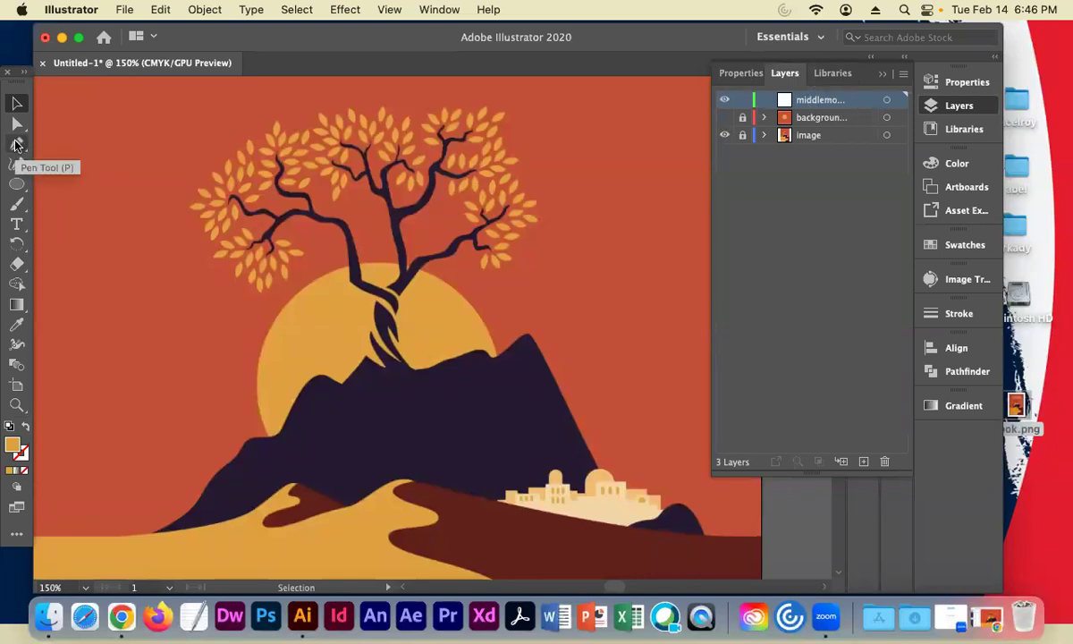
Sample the hill's dark purple with the Eyedropper and set it as a Pen stroke with no fill.
{"action": "left_click", "coordinate": [16, 326]}
{"action": "left_click", "coordinate": [309, 394]}
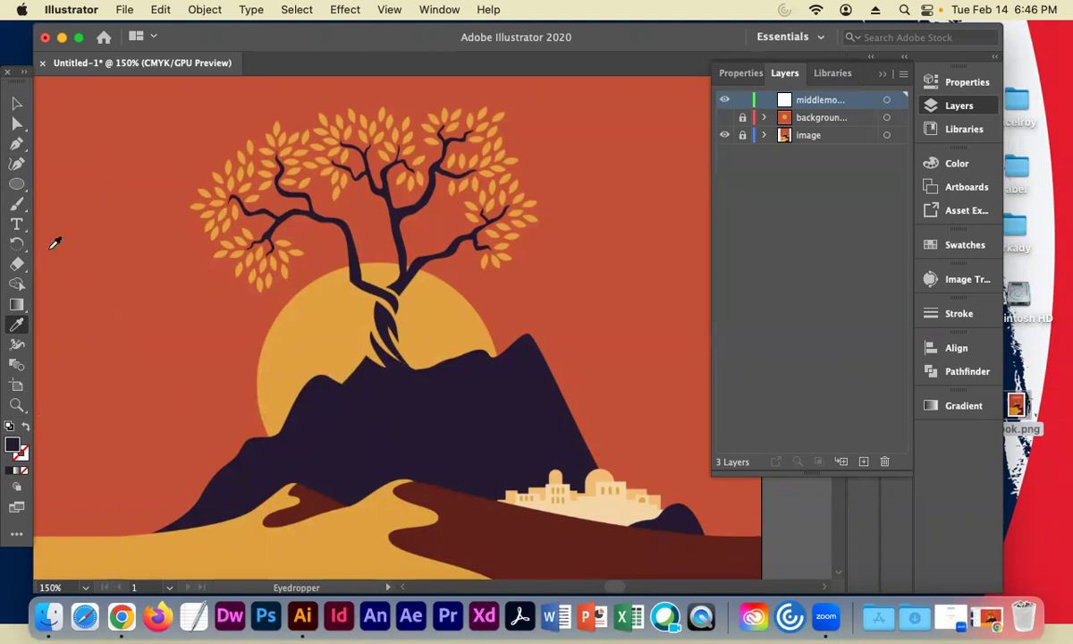
{"action": "left_click", "coordinate": [17, 144]}
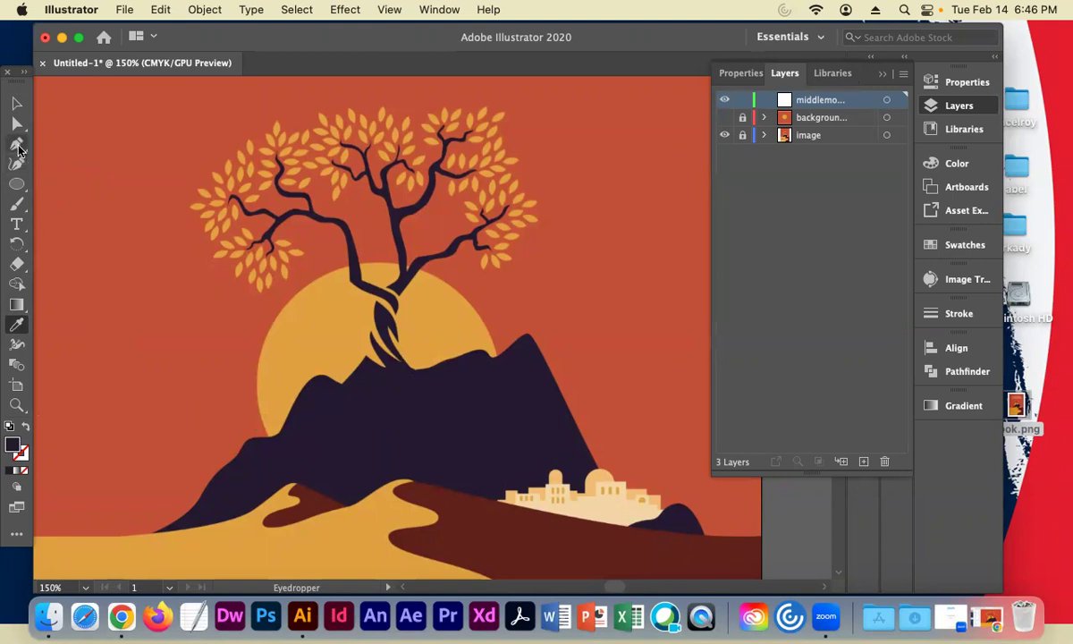
{"action": "left_click", "coordinate": [26, 427]}
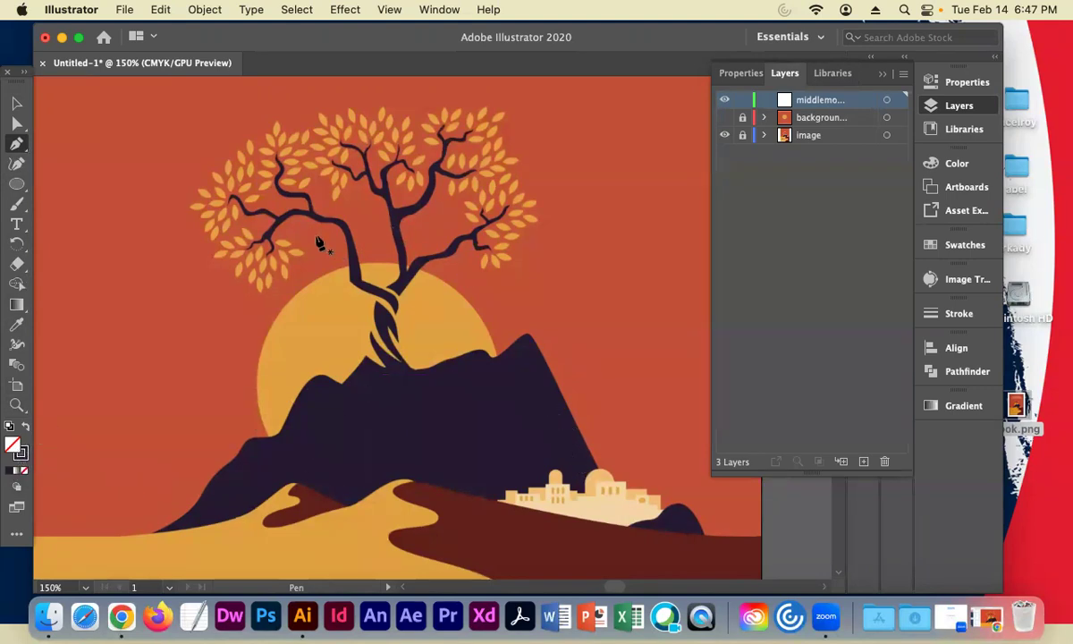
Zoom in to 300% and pan over the hill's lower slope and the dunes below.
{"action": "key", "text": "super+equal"}
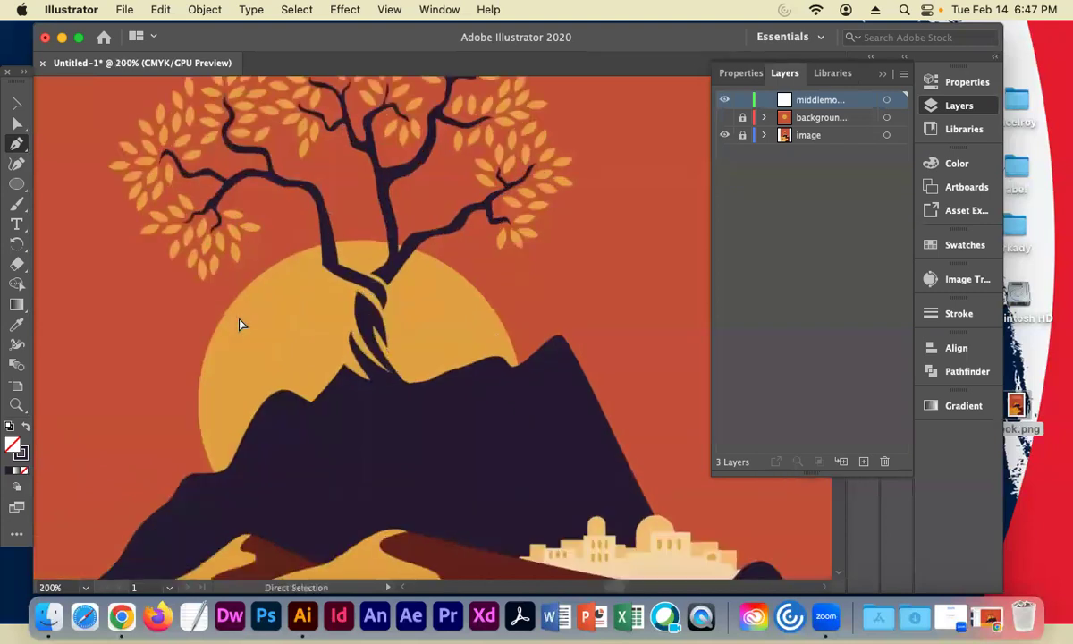
{"action": "key", "text": "super+equal"}
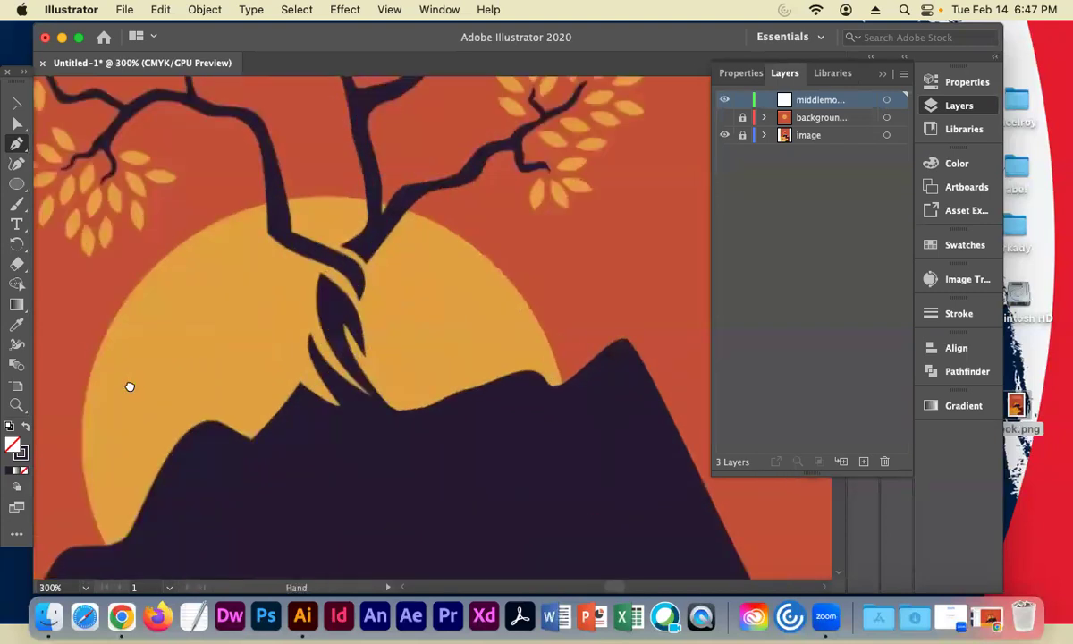
{"action": "left_click_drag", "start_coordinate": [127, 386], "coordinate": [379, 248]}
{"action": "left_click_drag", "start_coordinate": [377, 383], "coordinate": [326, 331]}
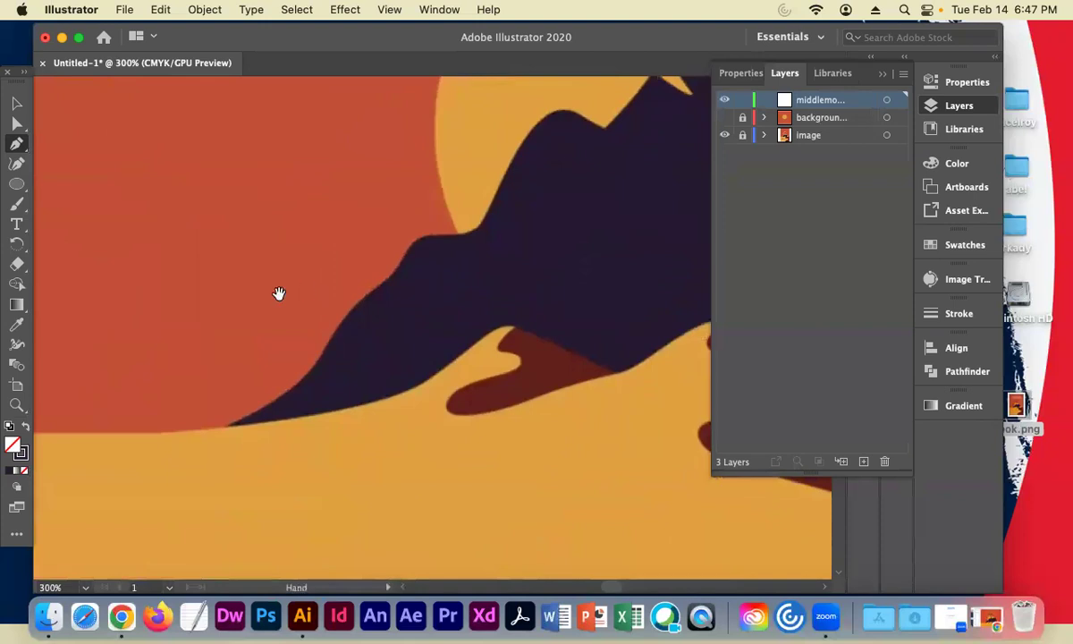
{"action": "left_click_drag", "start_coordinate": [280, 293], "coordinate": [153, 473]}
{"action": "left_click_drag", "start_coordinate": [577, 235], "coordinate": [481, 321]}
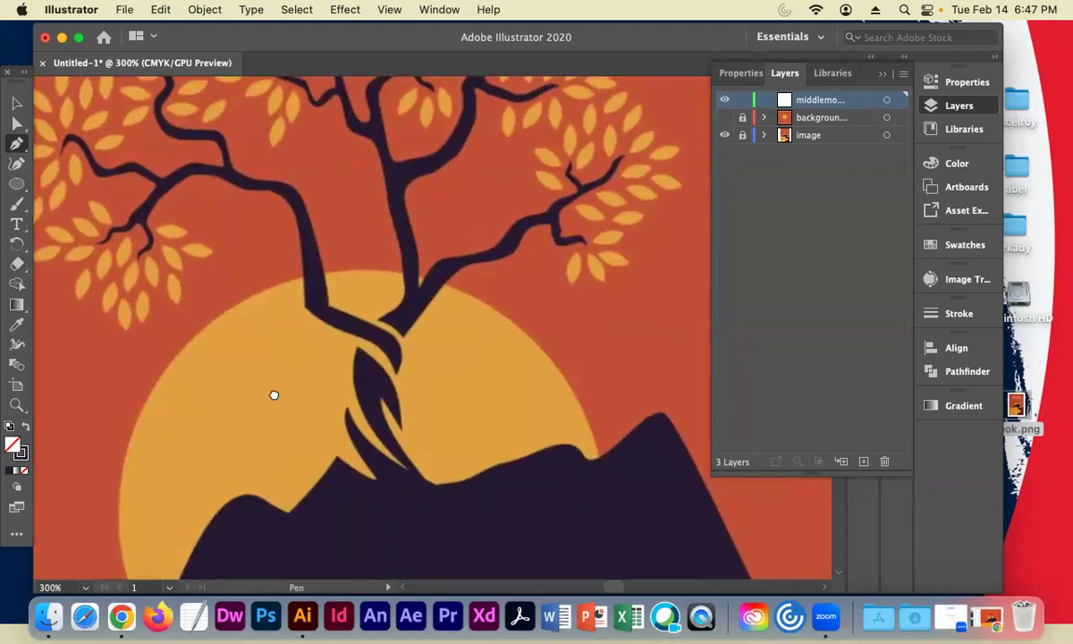
{"action": "scroll", "coordinate": [275, 398], "scroll_direction": "down", "scroll_amount": 5}
{"action": "scroll", "coordinate": [276, 398], "scroll_direction": "left", "scroll_amount": 4}
{"action": "scroll", "coordinate": [276, 401], "scroll_direction": "down", "scroll_amount": 8}
{"action": "scroll", "coordinate": [276, 400], "scroll_direction": "left", "scroll_amount": 5}
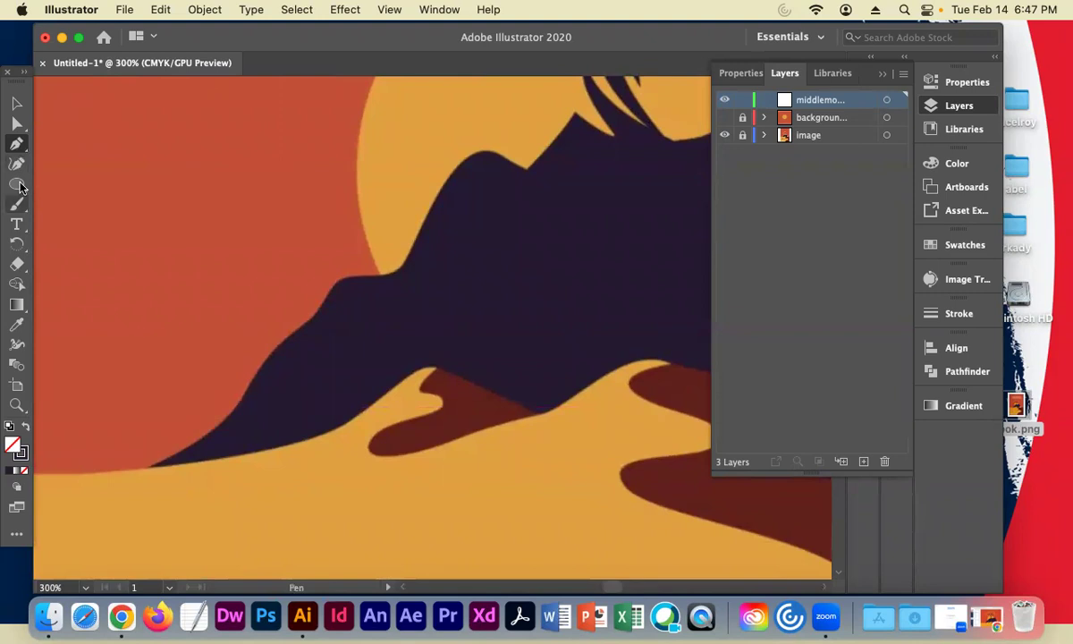
Start the Pen path at the dune's edge and curve it up the hill's left slope to the peak.
{"action": "left_click", "coordinate": [107, 483]}
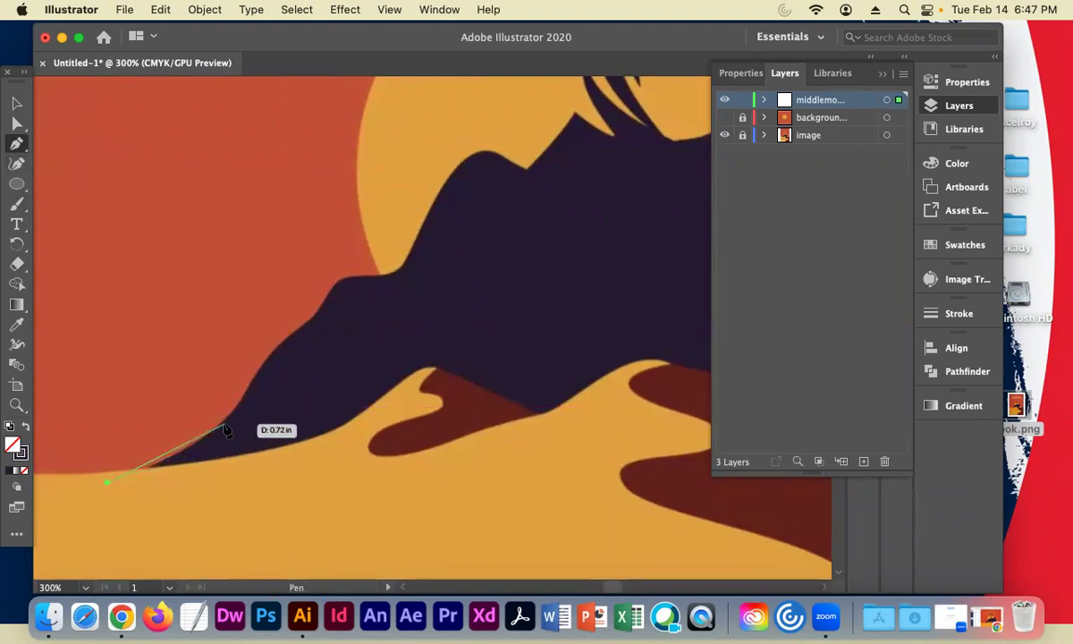
{"action": "left_click_drag", "start_coordinate": [222, 423], "coordinate": [251, 394]}
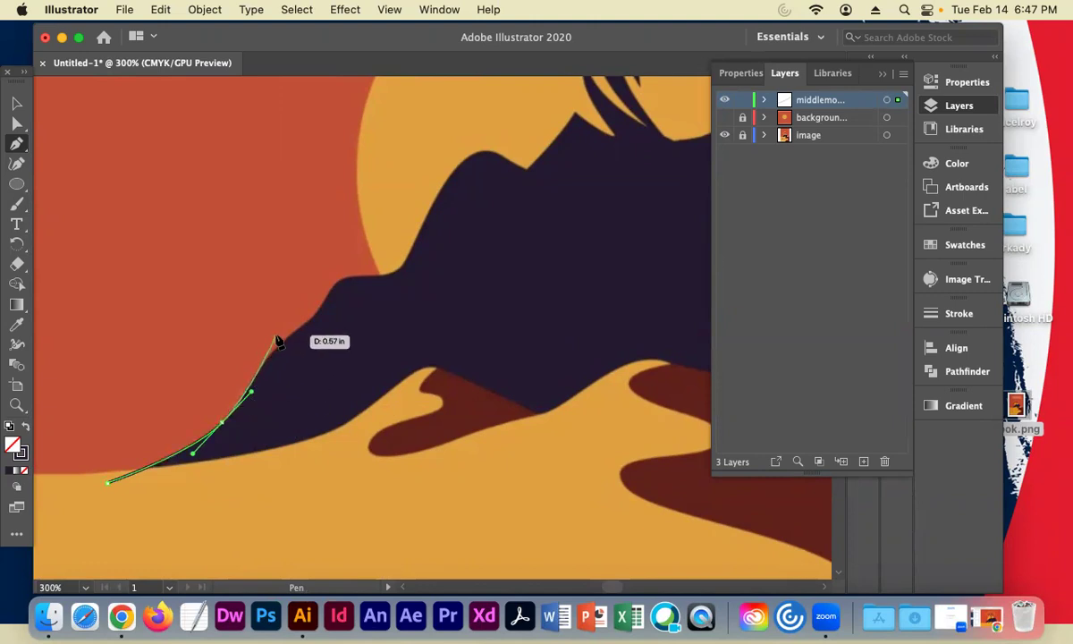
{"action": "left_click_drag", "start_coordinate": [283, 340], "coordinate": [301, 331]}
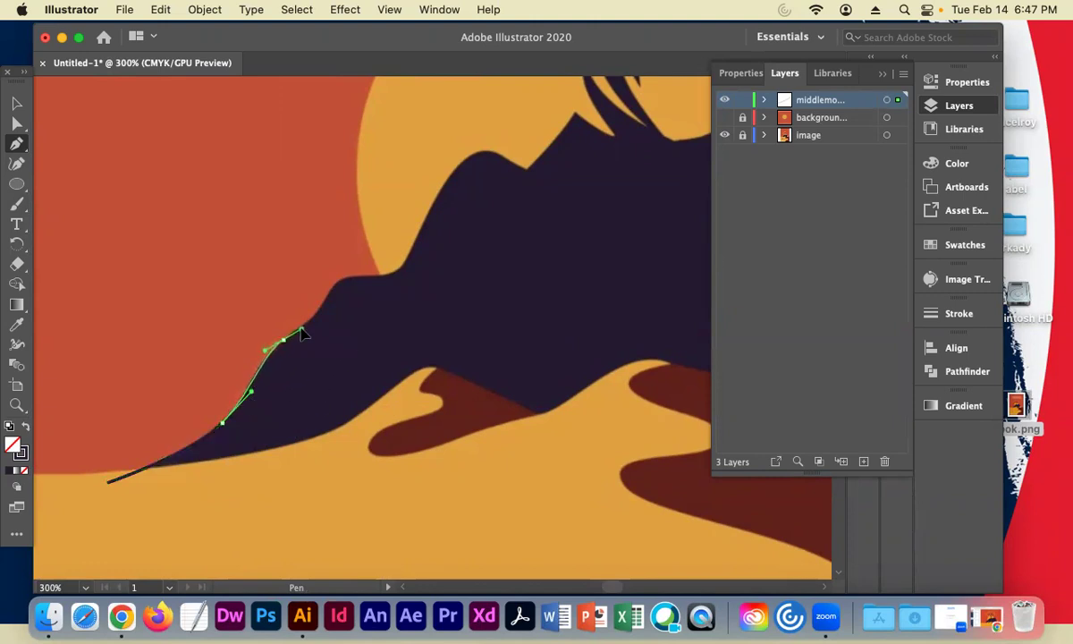
{"action": "left_click", "coordinate": [331, 288]}
{"action": "mouse_move", "coordinate": [377, 275]}
{"action": "left_mouse_down"}
{"action": "mouse_move", "coordinate": [409, 266]}
{"action": "mouse_move", "coordinate": [440, 193]}
{"action": "left_mouse_up"}
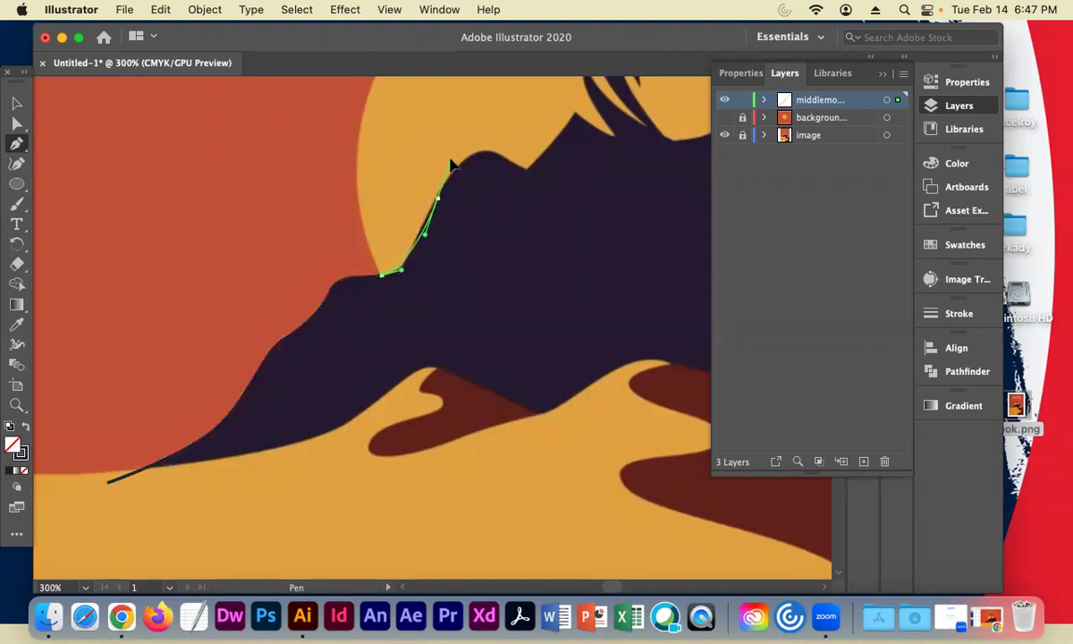
{"action": "left_click_drag", "start_coordinate": [474, 134], "coordinate": [456, 349]}
Zoom closer and continue the curved path along the ridge and up the tree trunk.
{"action": "key", "text": "super+equal"}
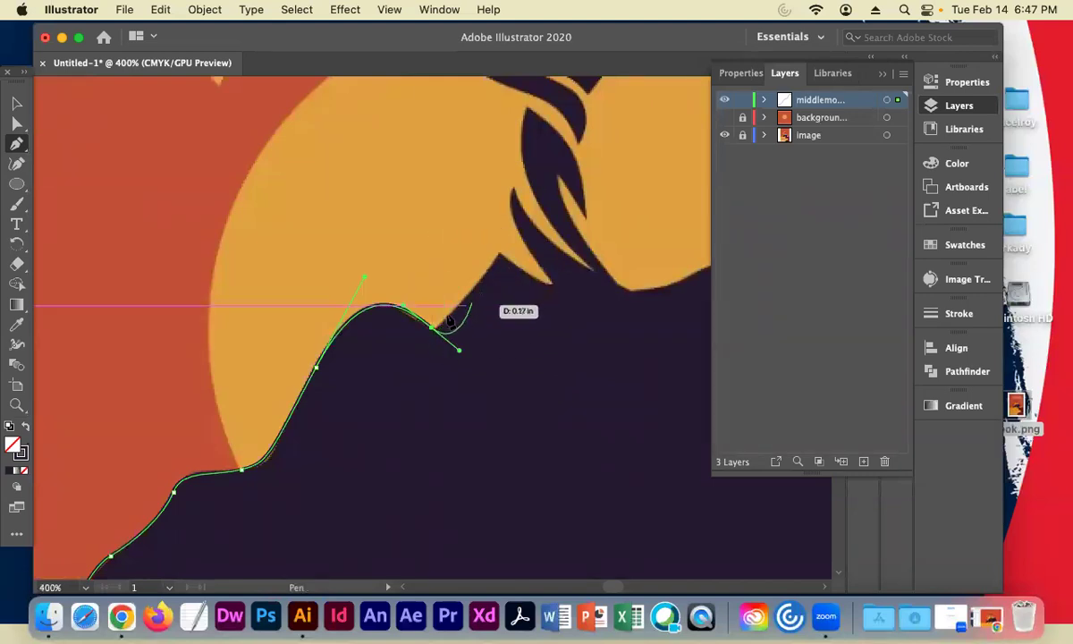
{"action": "left_click_drag", "start_coordinate": [432, 329], "coordinate": [501, 258]}
{"action": "left_click_drag", "start_coordinate": [501, 258], "coordinate": [517, 219]}
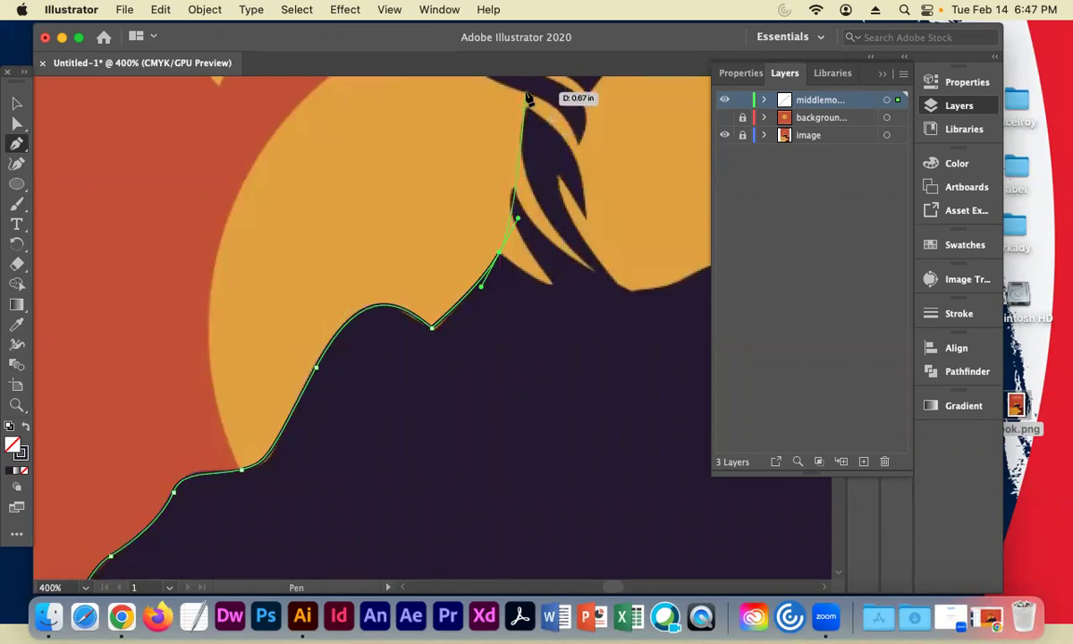
{"action": "left_click_drag", "start_coordinate": [520, 135], "coordinate": [519, 134]}
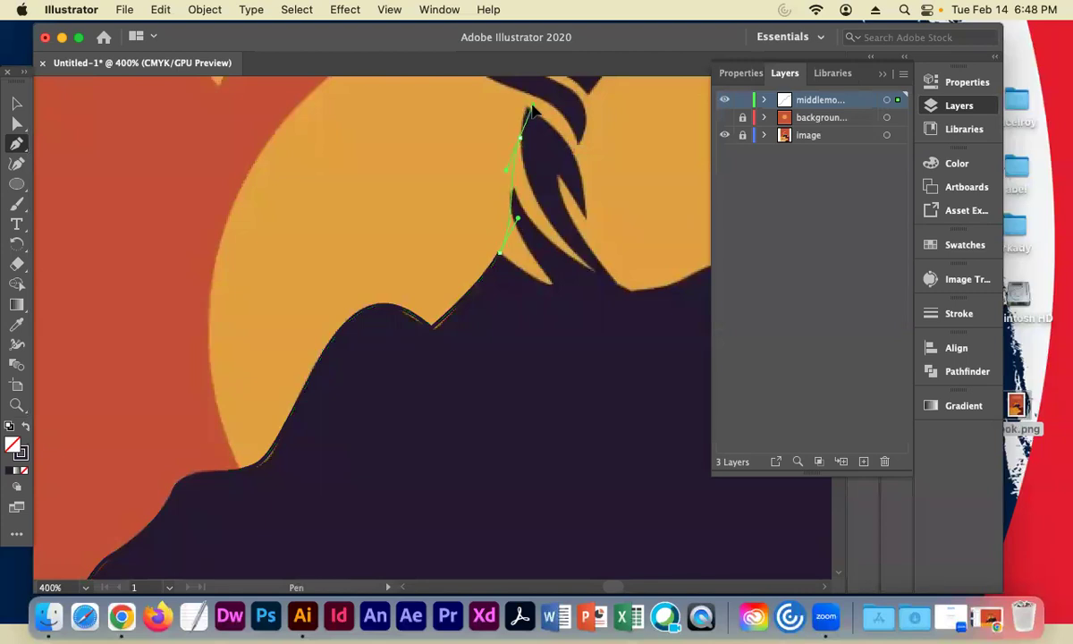
{"action": "left_click_drag", "start_coordinate": [526, 107], "coordinate": [495, 367]}
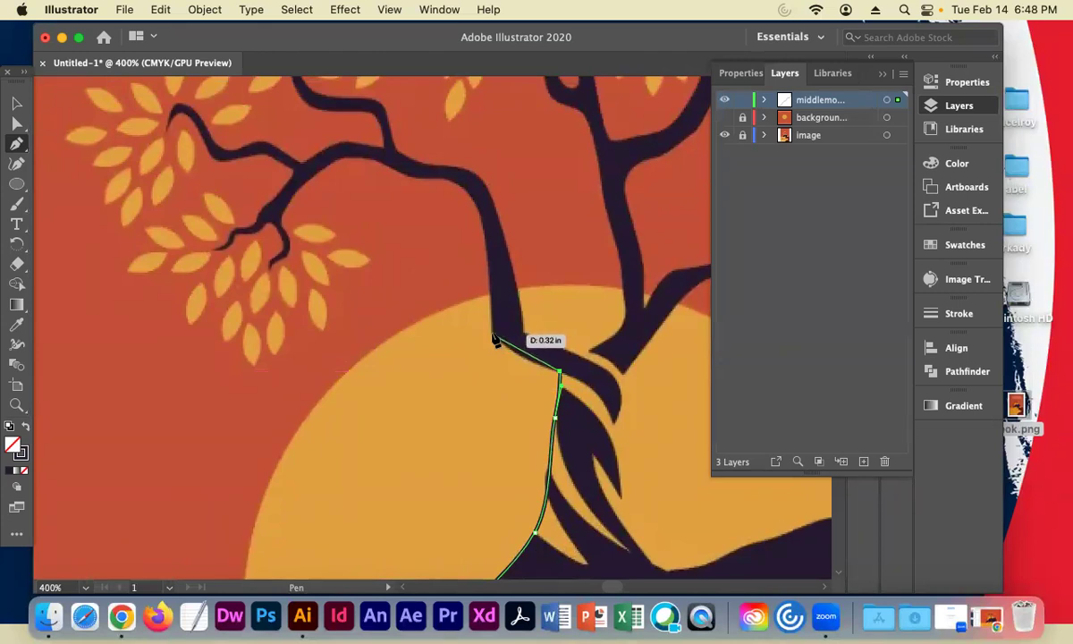
Continue the outline up the trunk's edge and along the top of the left branch.
{"action": "left_click", "coordinate": [493, 327]}
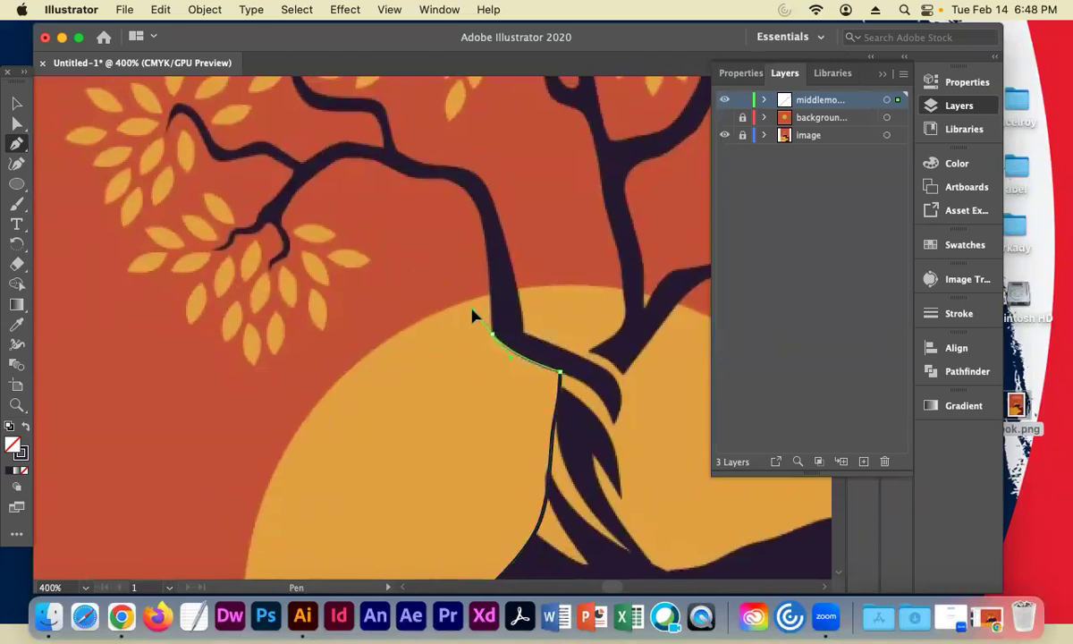
{"action": "left_click_drag", "start_coordinate": [491, 330], "coordinate": [492, 338]}
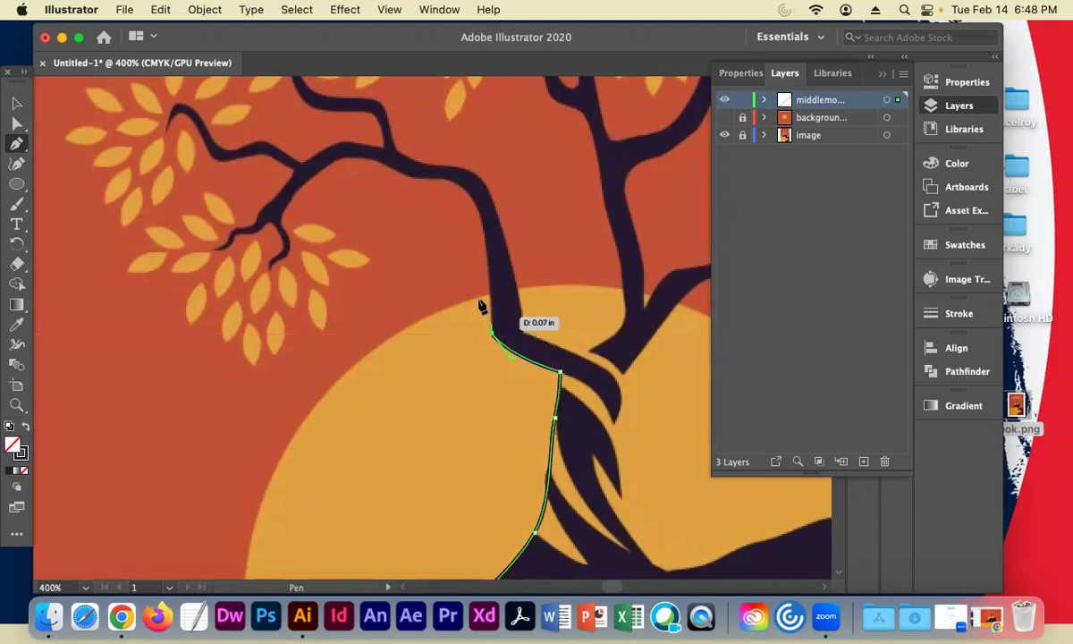
{"action": "left_click", "coordinate": [469, 201], "text": "super"}
{"action": "left_click", "coordinate": [452, 183], "text": "super"}
{"action": "left_click", "coordinate": [419, 177]}
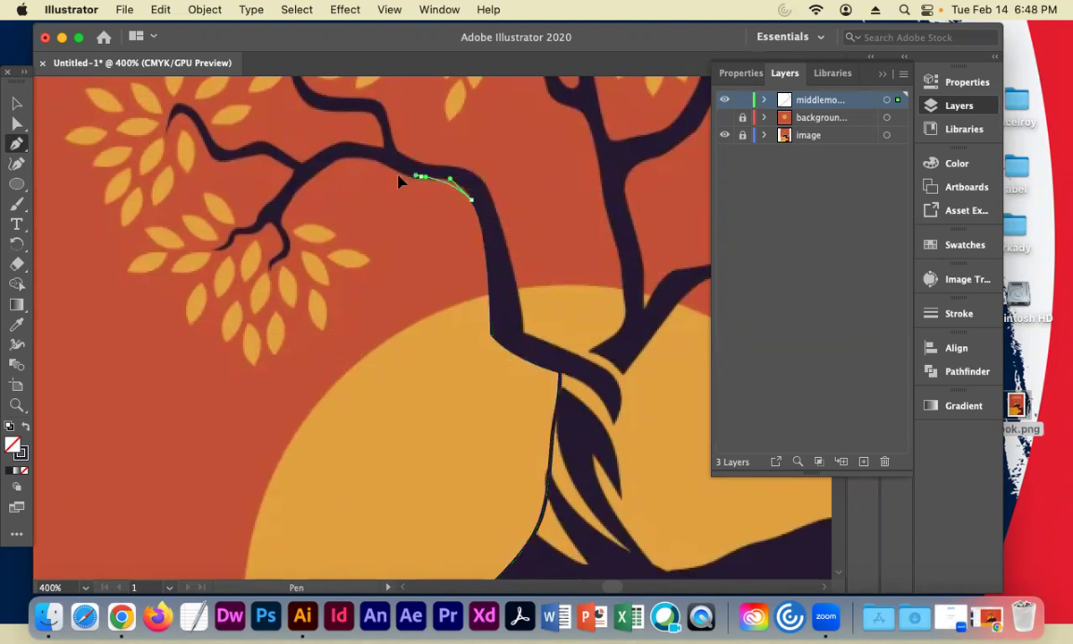
{"action": "left_click", "coordinate": [395, 176]}
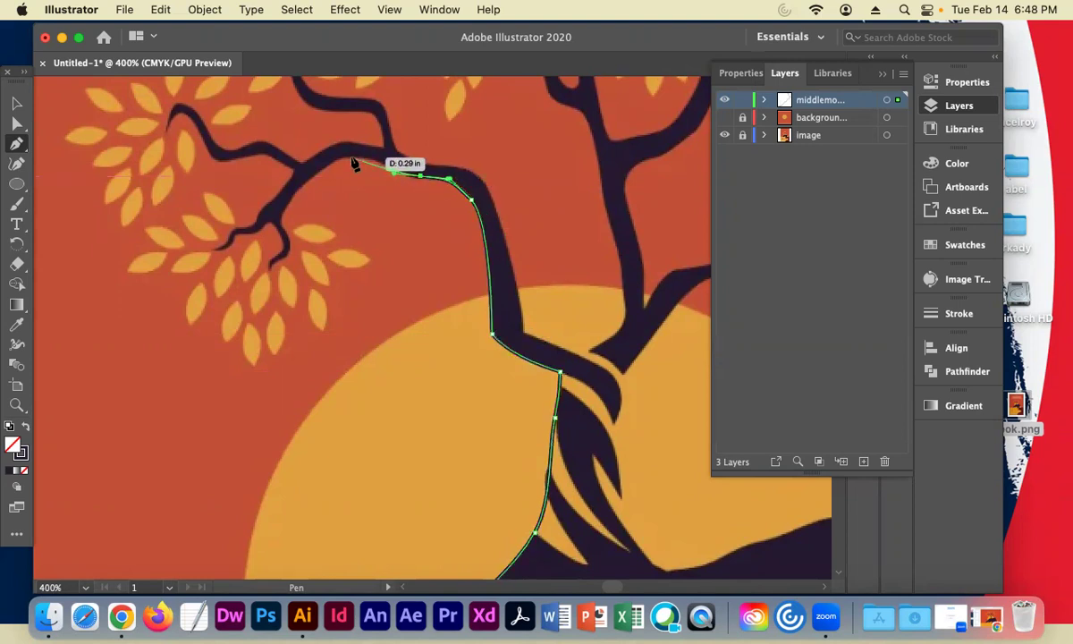
{"action": "left_click_drag", "start_coordinate": [359, 160], "coordinate": [344, 159]}
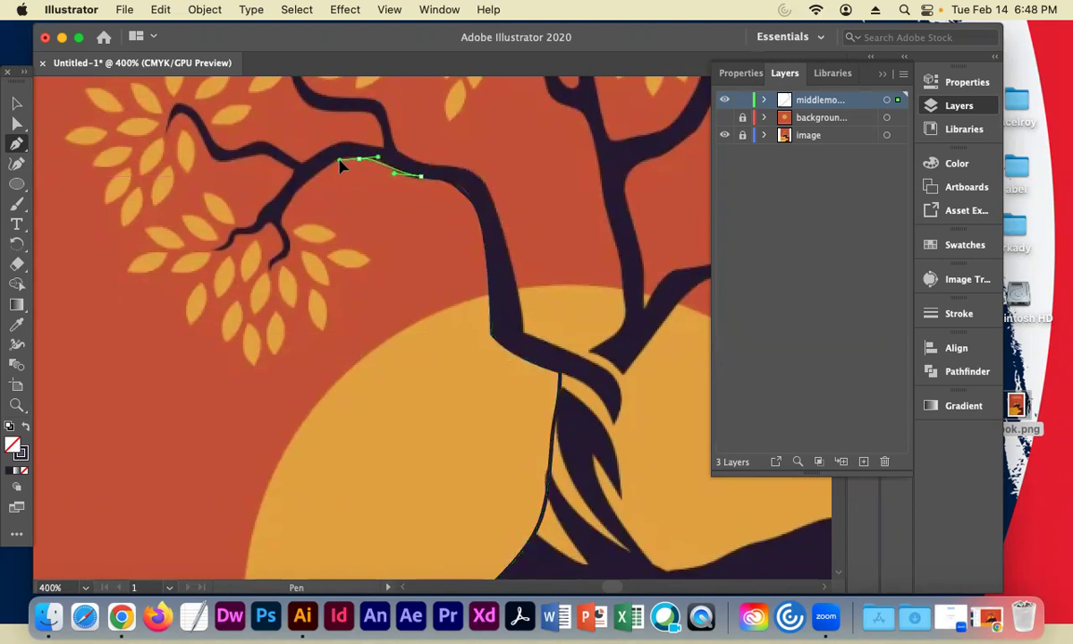
Trace around the branch fork and the small twig's tip and underside.
{"action": "left_click", "coordinate": [288, 201]}
{"action": "left_click", "coordinate": [287, 238]}
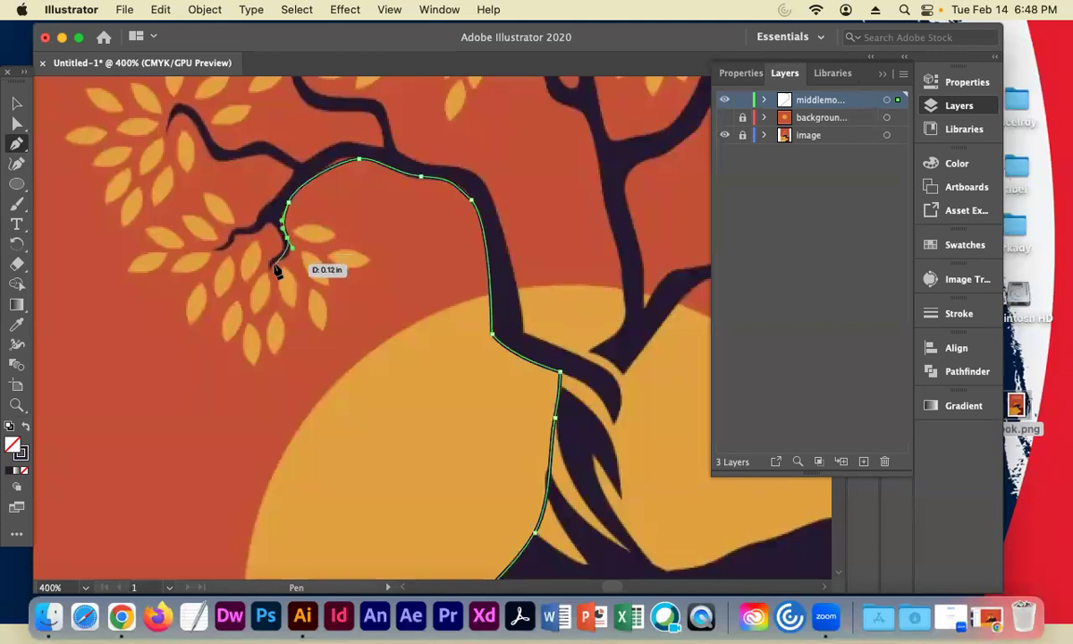
{"action": "left_click", "coordinate": [270, 267]}
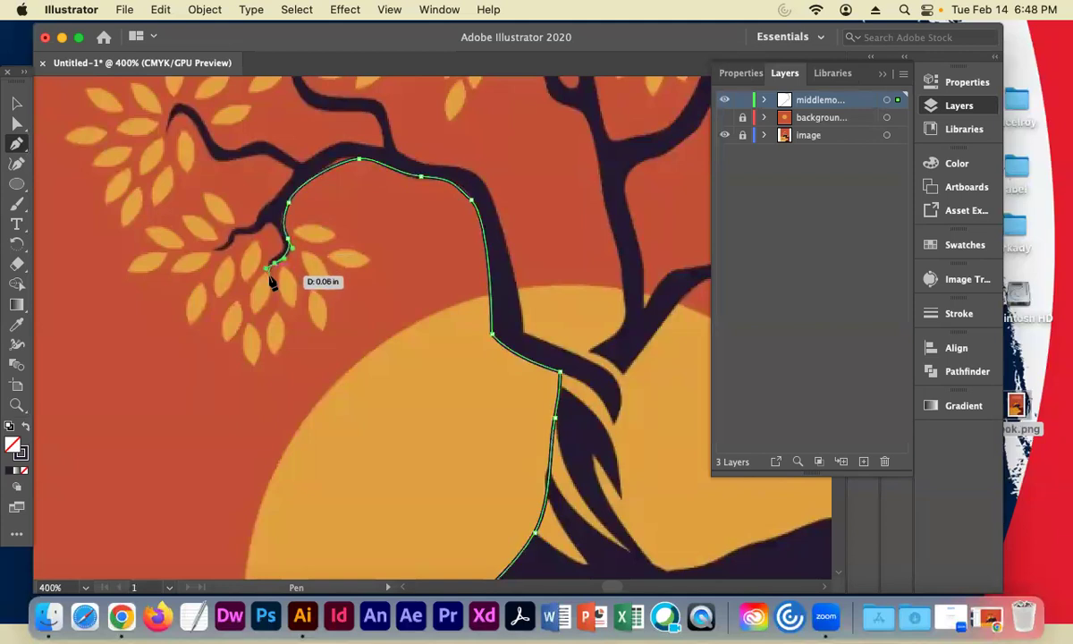
{"action": "left_click", "coordinate": [273, 227]}
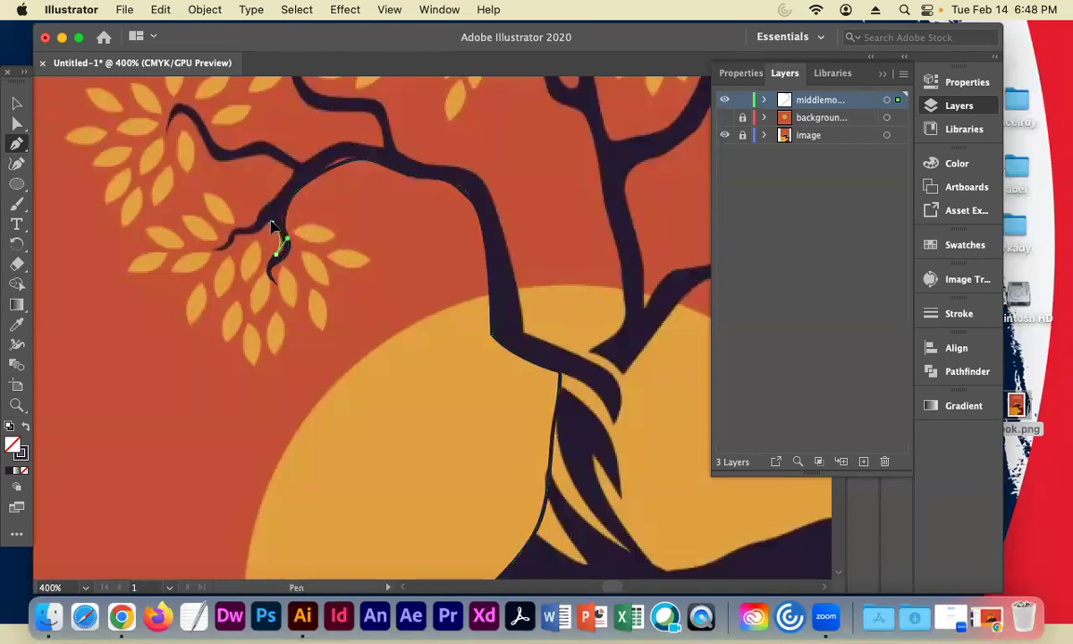
{"action": "left_click", "coordinate": [256, 235]}
{"action": "left_click_drag", "start_coordinate": [255, 236], "coordinate": [225, 254]}
Zoom in to 800% and extend the curved path along the branch toward its tip.
{"action": "key", "text": "super"}
{"action": "key", "text": "super+equal"}
{"action": "scroll", "coordinate": [280, 271], "scroll_direction": "right", "scroll_amount": 3}
{"action": "scroll", "coordinate": [280, 271], "scroll_direction": "up", "scroll_amount": 2}
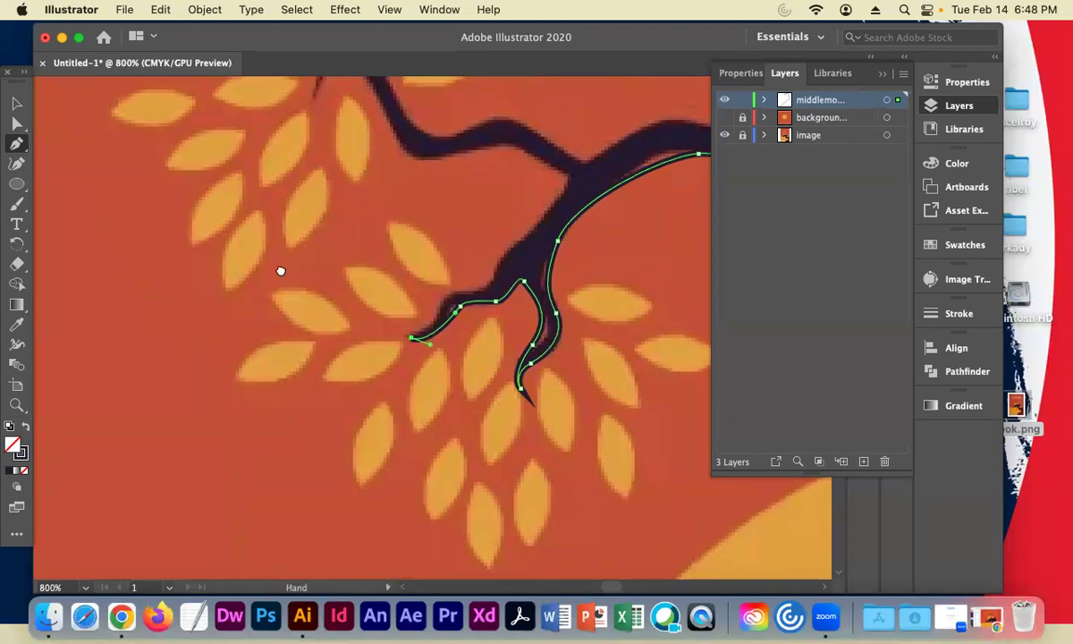
{"action": "left_click_drag", "start_coordinate": [308, 367], "coordinate": [393, 333]}
{"action": "left_click_drag", "start_coordinate": [447, 261], "coordinate": [277, 90]}
{"action": "scroll", "coordinate": [286, 107], "scroll_direction": "up", "scroll_amount": 5}
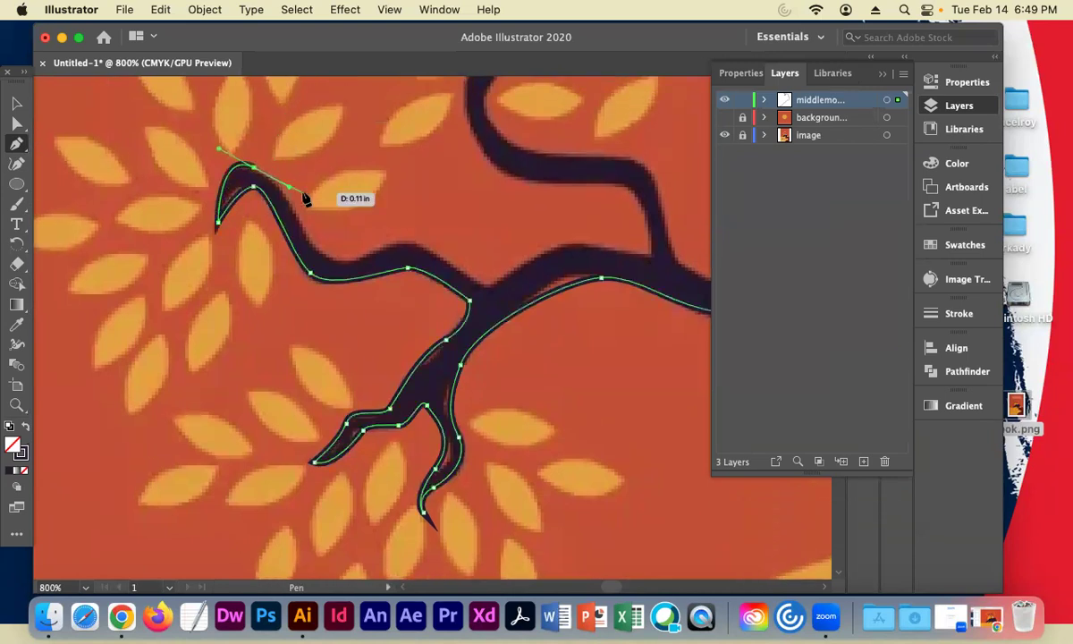
{"action": "left_click", "coordinate": [340, 259]}
{"action": "left_click_drag", "start_coordinate": [440, 258], "coordinate": [762, 292]}
Round the upper twig and bring the outline back down toward the main branch.
{"action": "left_click_drag", "start_coordinate": [665, 268], "coordinate": [605, 186]}
{"action": "left_click_drag", "start_coordinate": [606, 186], "coordinate": [558, 191]}
{"action": "scroll", "coordinate": [451, 218], "scroll_direction": "up", "scroll_amount": 5}
{"action": "left_click_drag", "start_coordinate": [458, 377], "coordinate": [426, 220]}
{"action": "left_click_drag", "start_coordinate": [389, 300], "coordinate": [623, 355]}
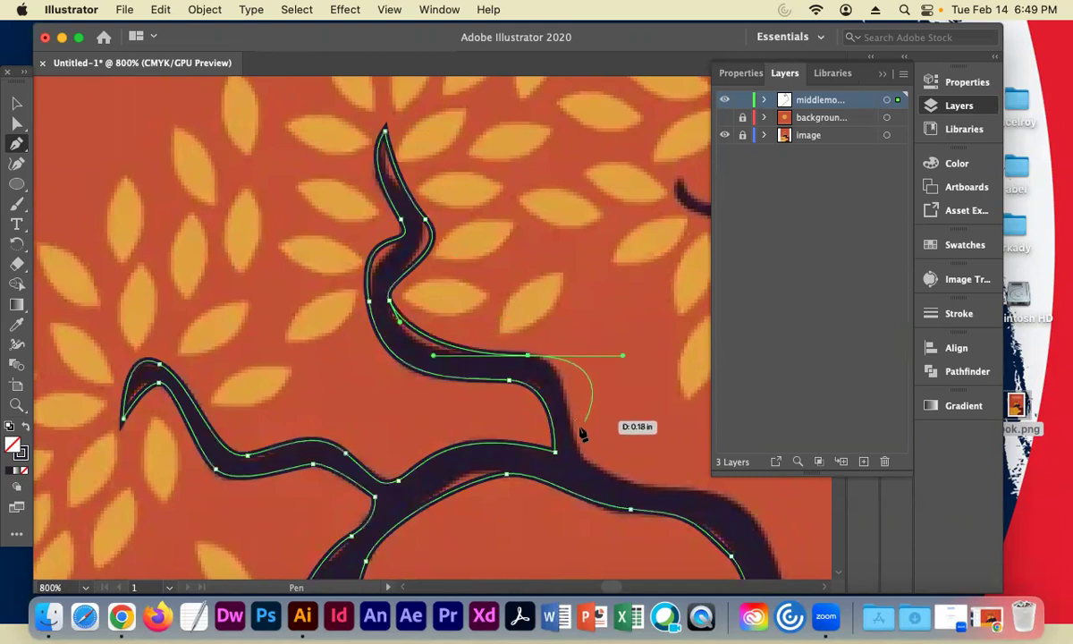
{"action": "left_click_drag", "start_coordinate": [583, 454], "coordinate": [364, 209]}
{"action": "key", "text": "space"}
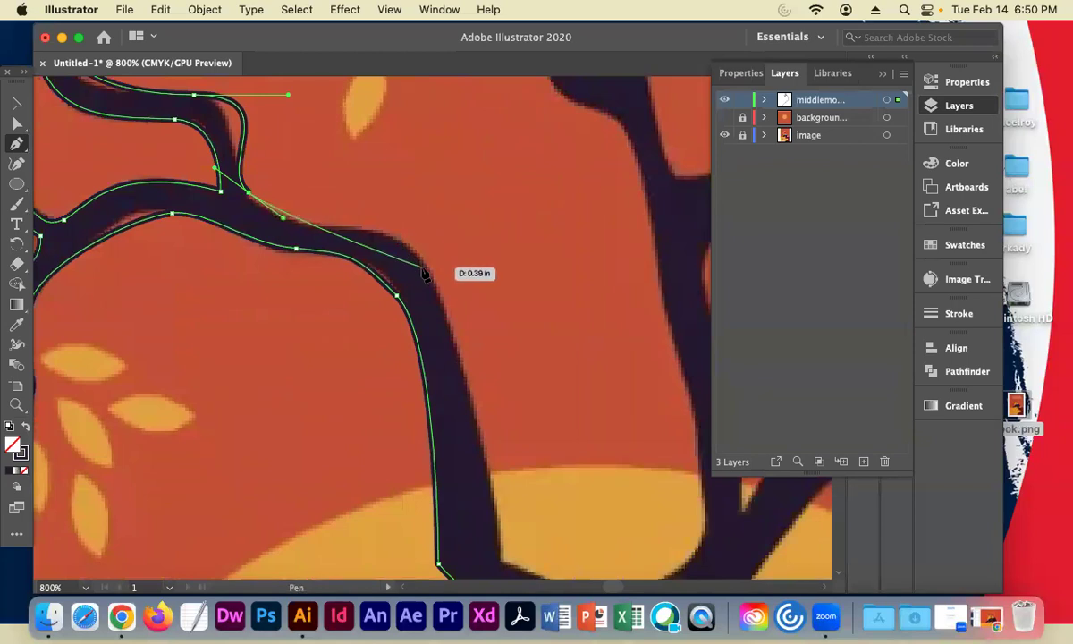
Run the outline along the branch underside to a sharp corner and across the fork.
{"action": "left_click_drag", "start_coordinate": [425, 265], "coordinate": [444, 311]}
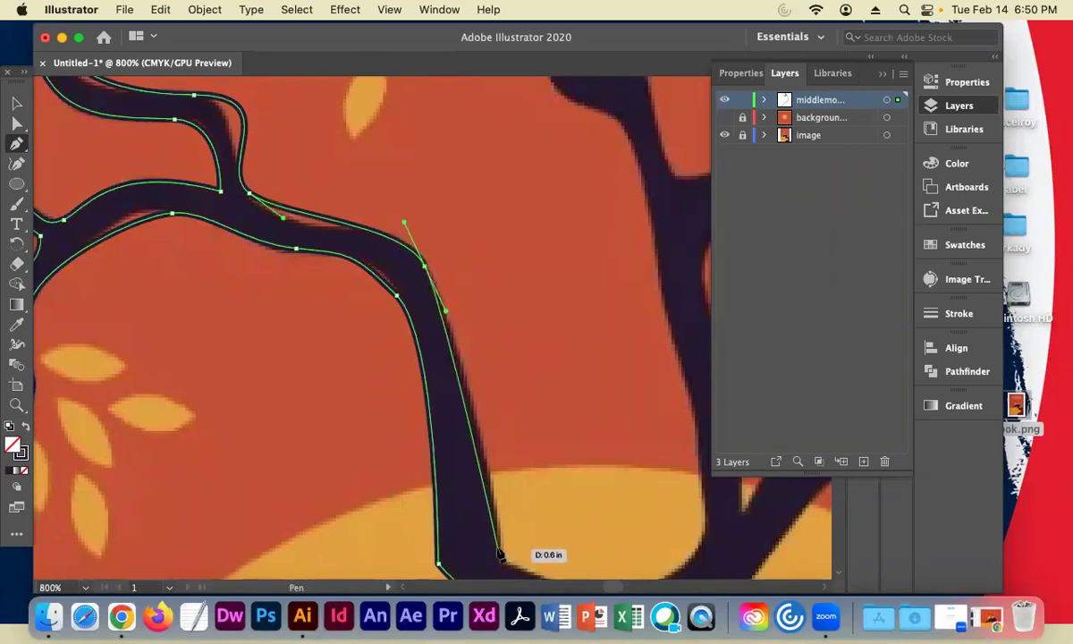
{"action": "left_click_drag", "start_coordinate": [504, 540], "coordinate": [483, 391]}
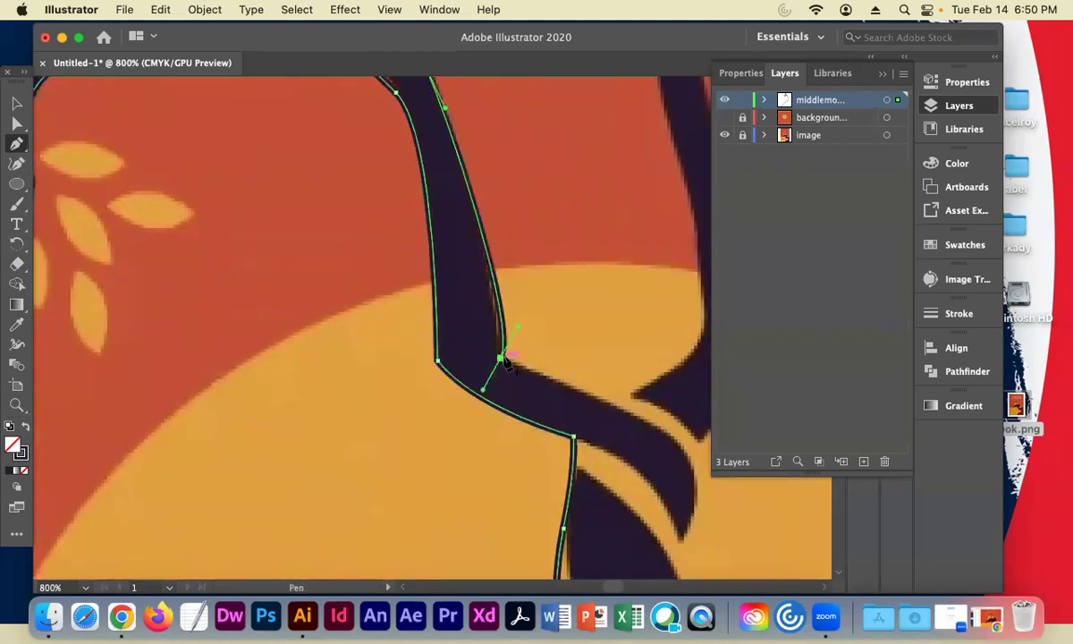
{"action": "left_click", "coordinate": [502, 359]}
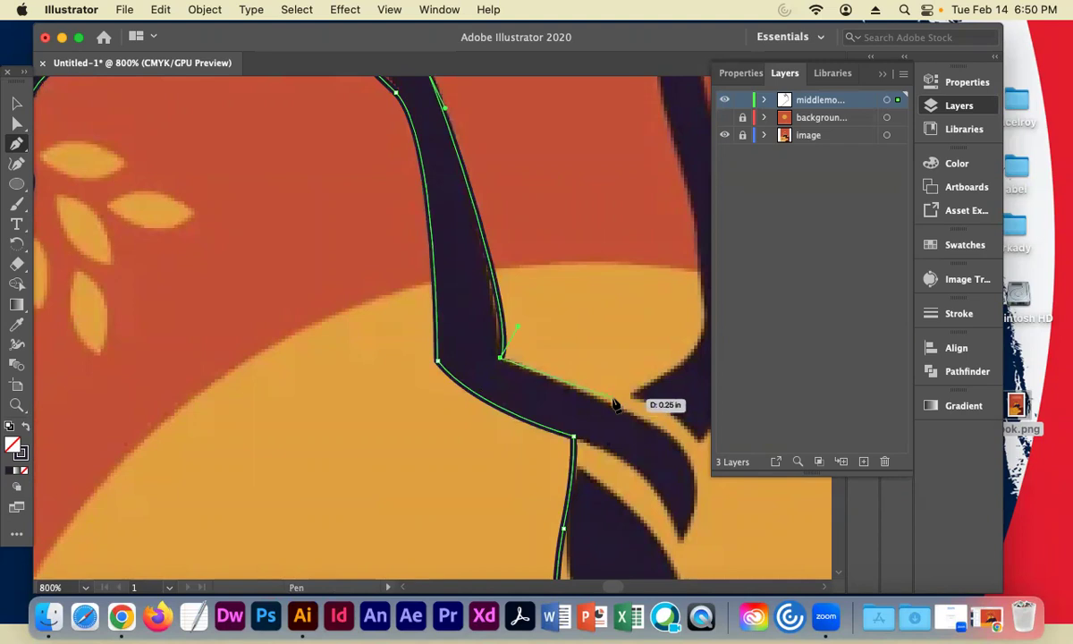
{"action": "left_click_drag", "start_coordinate": [614, 406], "coordinate": [621, 409]}
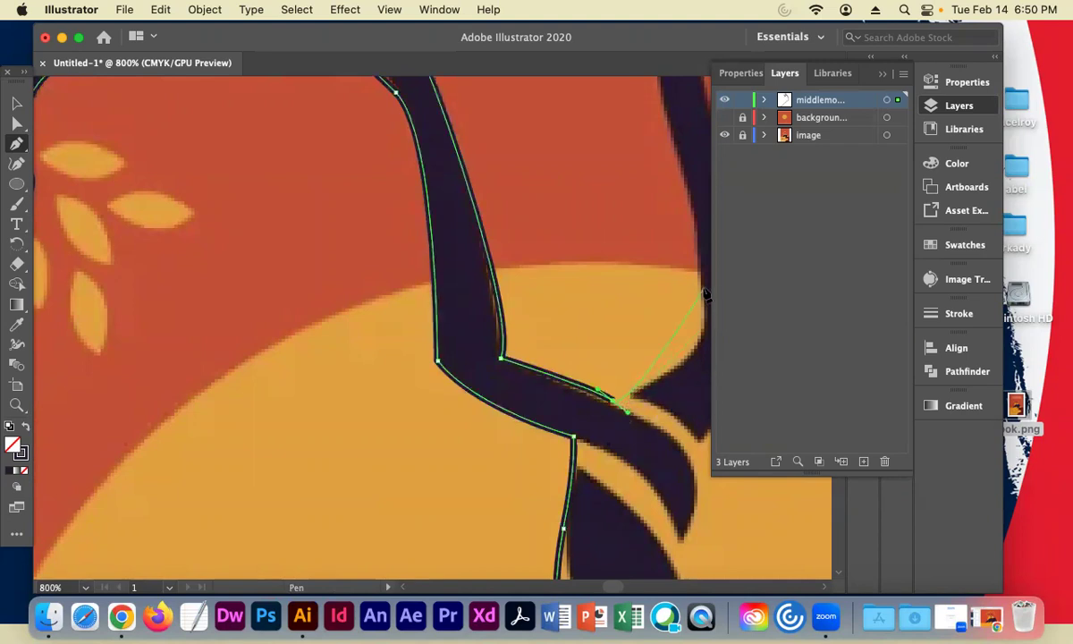
Climb the central trunk's left edge and turn onto the thin branch heading left.
{"action": "left_click_drag", "start_coordinate": [669, 270], "coordinate": [423, 241]}
{"action": "left_click_drag", "start_coordinate": [362, 189], "coordinate": [285, 356]}
{"action": "left_click_drag", "start_coordinate": [304, 313], "coordinate": [299, 268]}
{"action": "left_click_drag", "start_coordinate": [234, 184], "coordinate": [187, 191]}
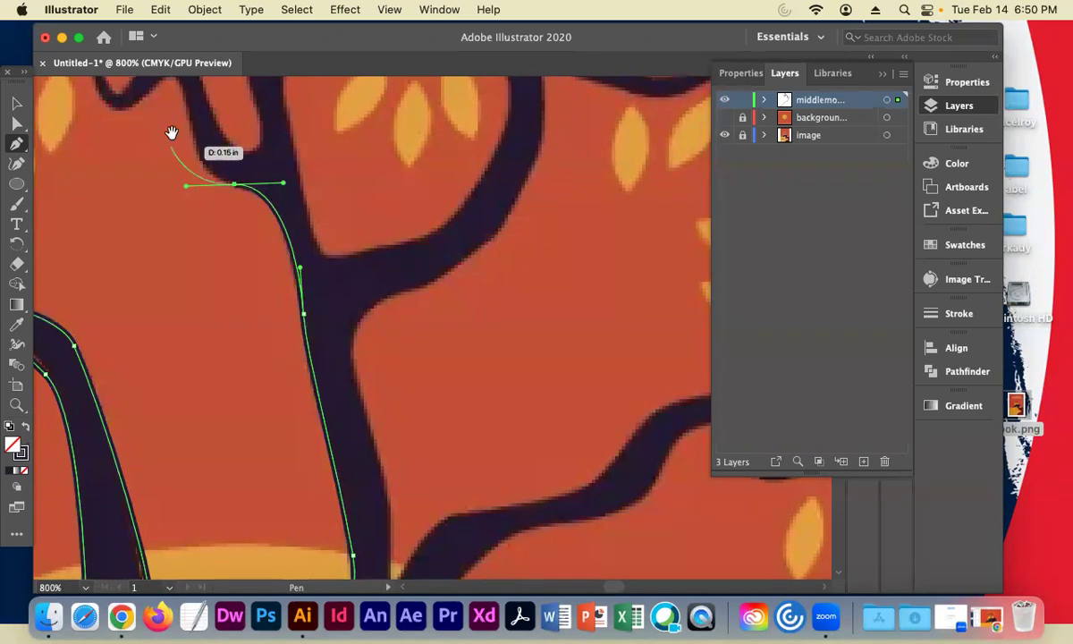
{"action": "scroll", "coordinate": [204, 271], "scroll_direction": "up", "scroll_amount": 5}
{"action": "left_click_drag", "start_coordinate": [218, 251], "coordinate": [207, 245]}
{"action": "left_click_drag", "start_coordinate": [170, 279], "coordinate": [150, 283]}
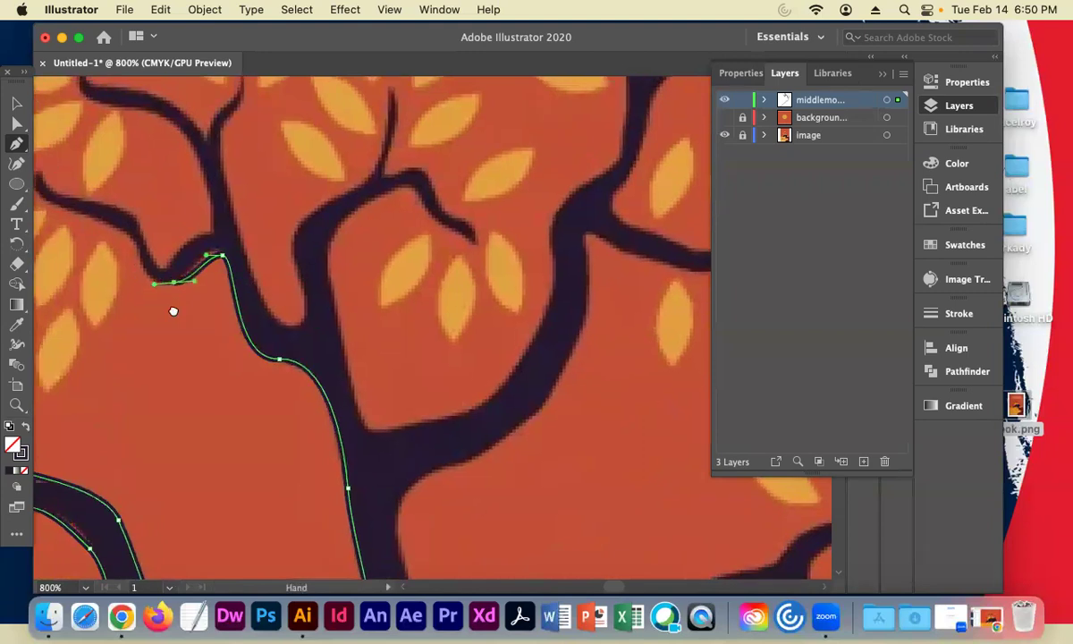
Undo the last anchor, then trace around the left branch tip and back along its underside to the trunk.
{"action": "scroll", "coordinate": [206, 331], "scroll_direction": "up", "scroll_amount": 3}
{"action": "scroll", "coordinate": [206, 331], "scroll_direction": "left", "scroll_amount": 3}
{"action": "key", "text": "super+z"}
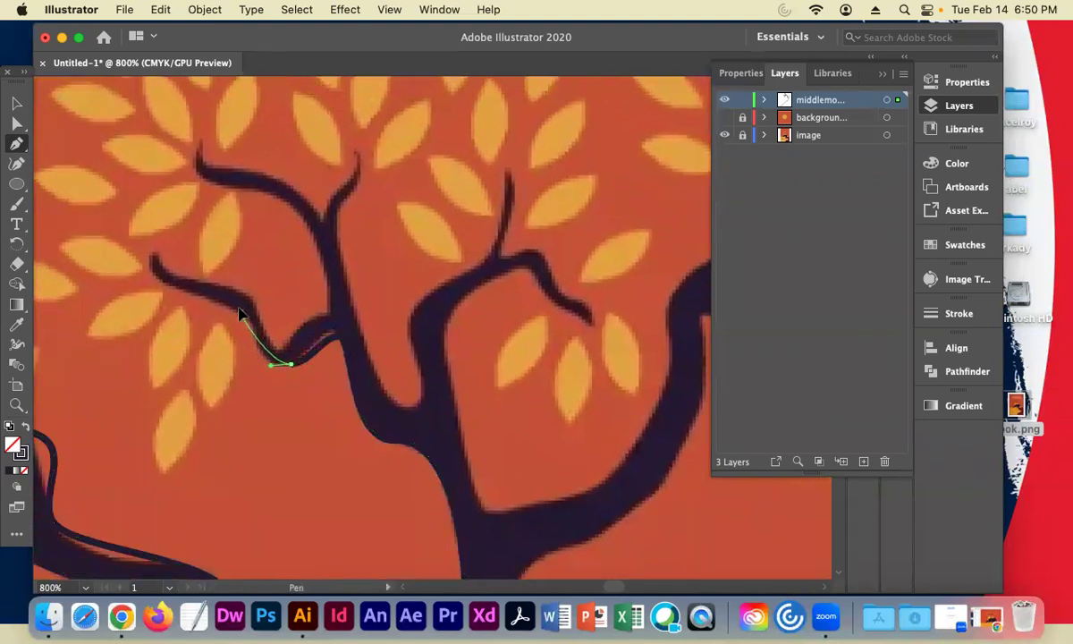
{"action": "left_click", "coordinate": [227, 285]}
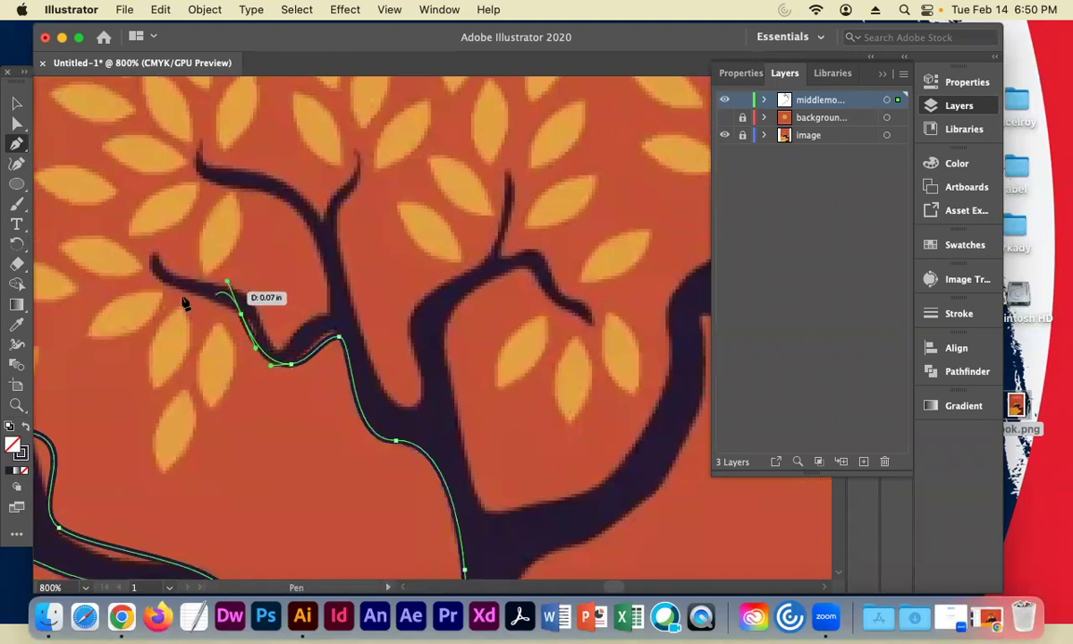
{"action": "left_click", "coordinate": [151, 263]}
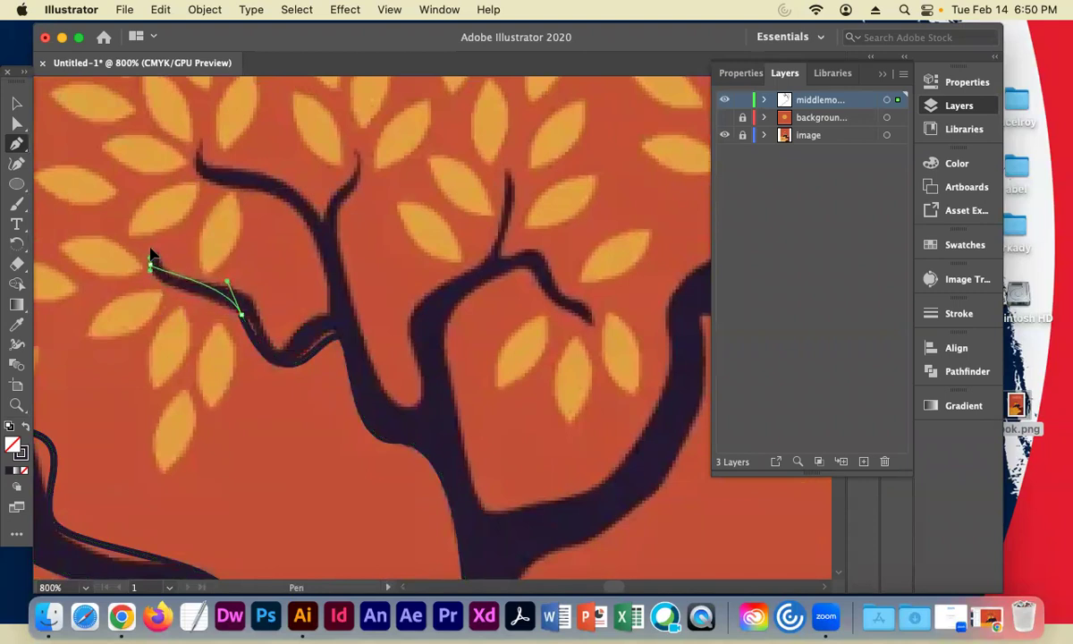
{"action": "left_click_drag", "start_coordinate": [148, 218], "coordinate": [148, 213]}
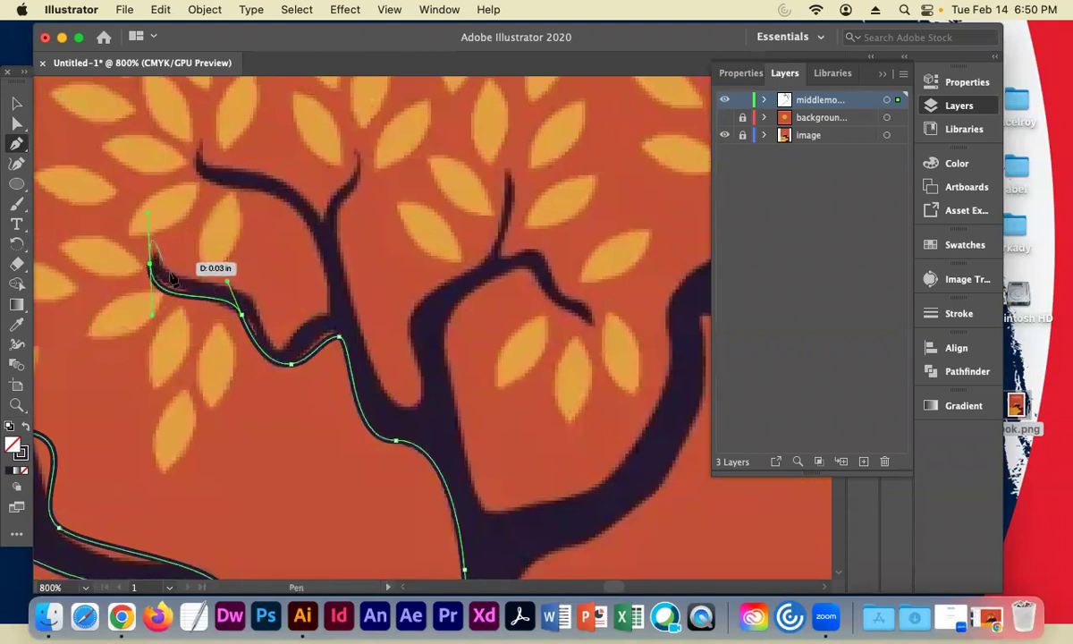
{"action": "left_click_drag", "start_coordinate": [184, 280], "coordinate": [192, 279]}
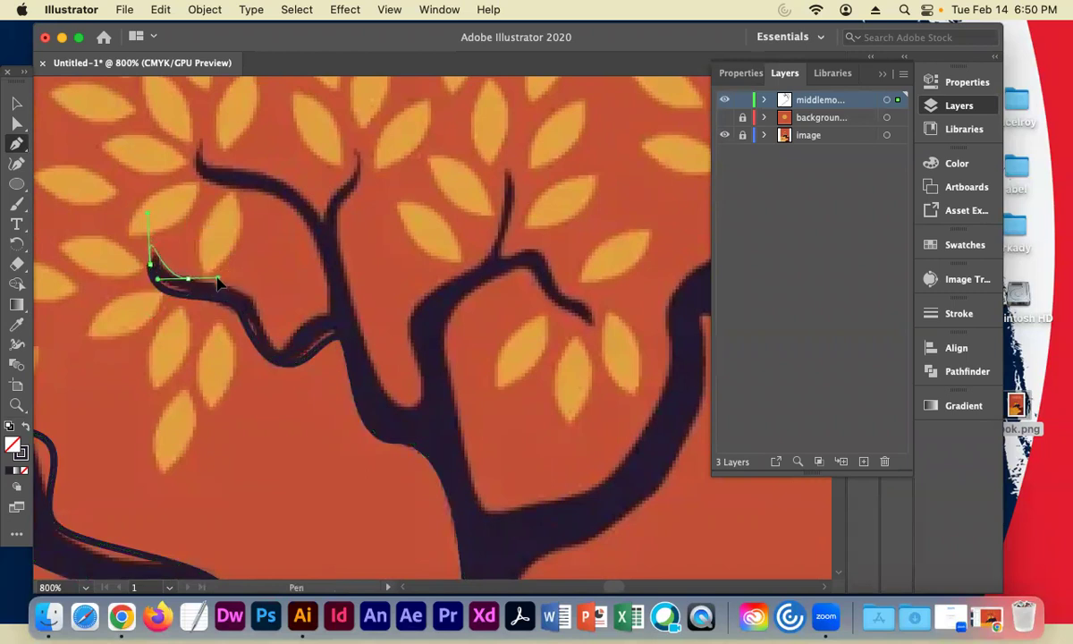
{"action": "left_click_drag", "start_coordinate": [268, 329], "coordinate": [275, 359]}
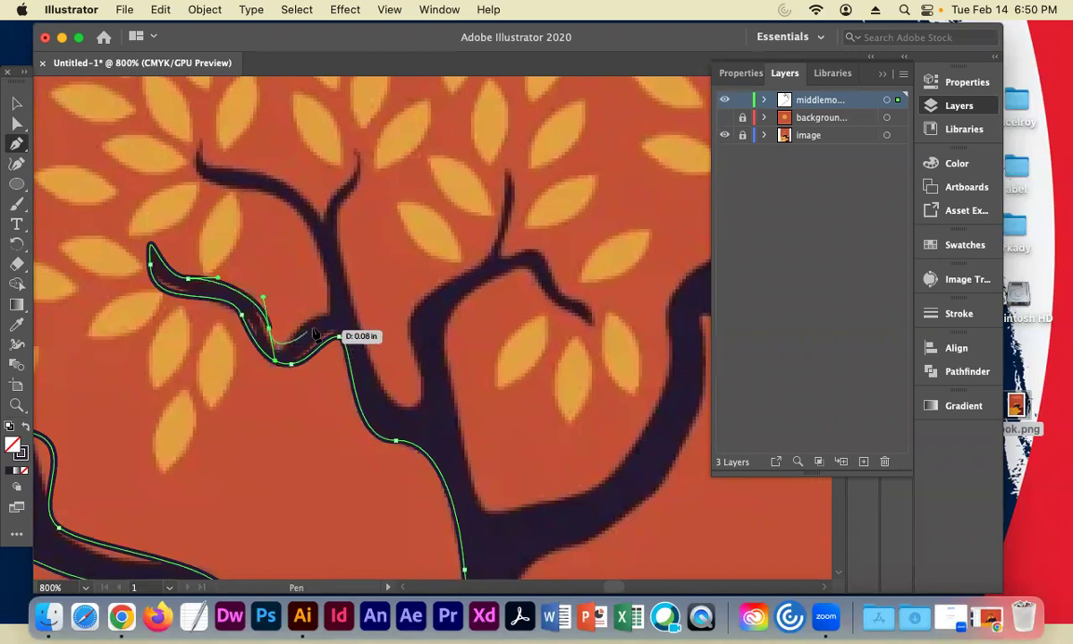
{"action": "left_click_drag", "start_coordinate": [339, 317], "coordinate": [199, 148]}
Carry the outline up to the top twig's tip and down the trunk's right edge to the small fork.
{"action": "left_click", "coordinate": [206, 182]}
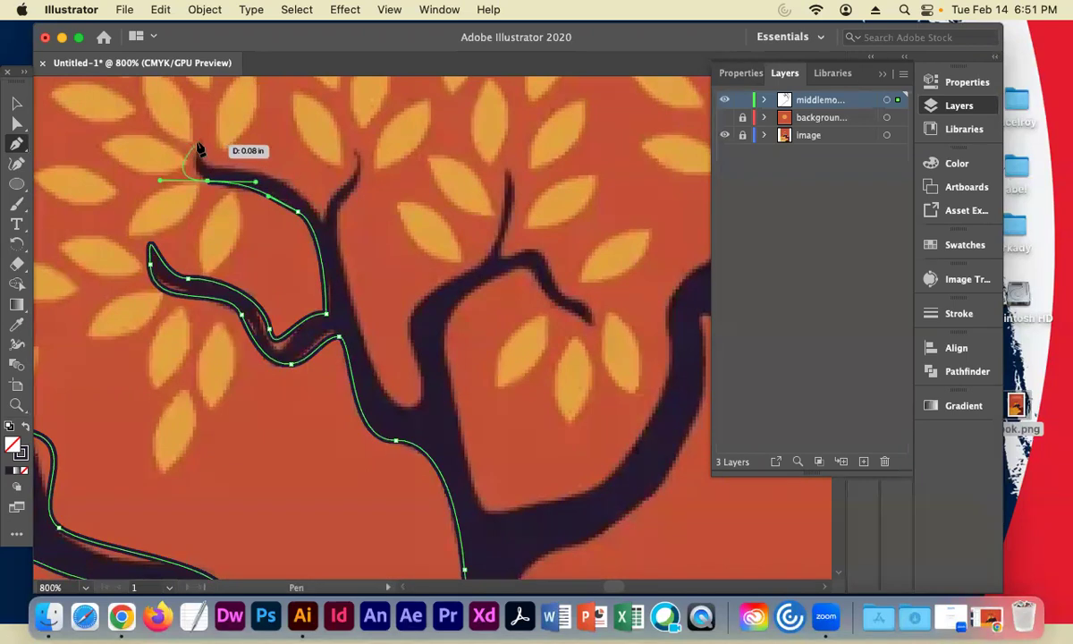
{"action": "left_click", "coordinate": [200, 141]}
{"action": "left_click_drag", "start_coordinate": [257, 175], "coordinate": [306, 178]}
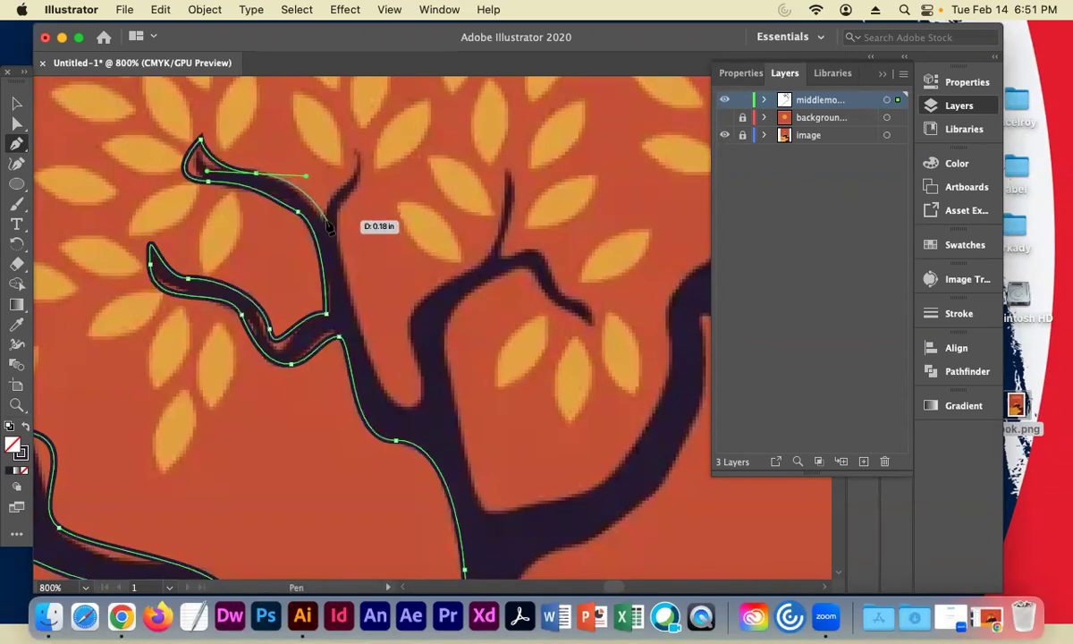
{"action": "left_click_drag", "start_coordinate": [323, 221], "coordinate": [354, 161]}
{"action": "left_click_drag", "start_coordinate": [340, 230], "coordinate": [308, 257]}
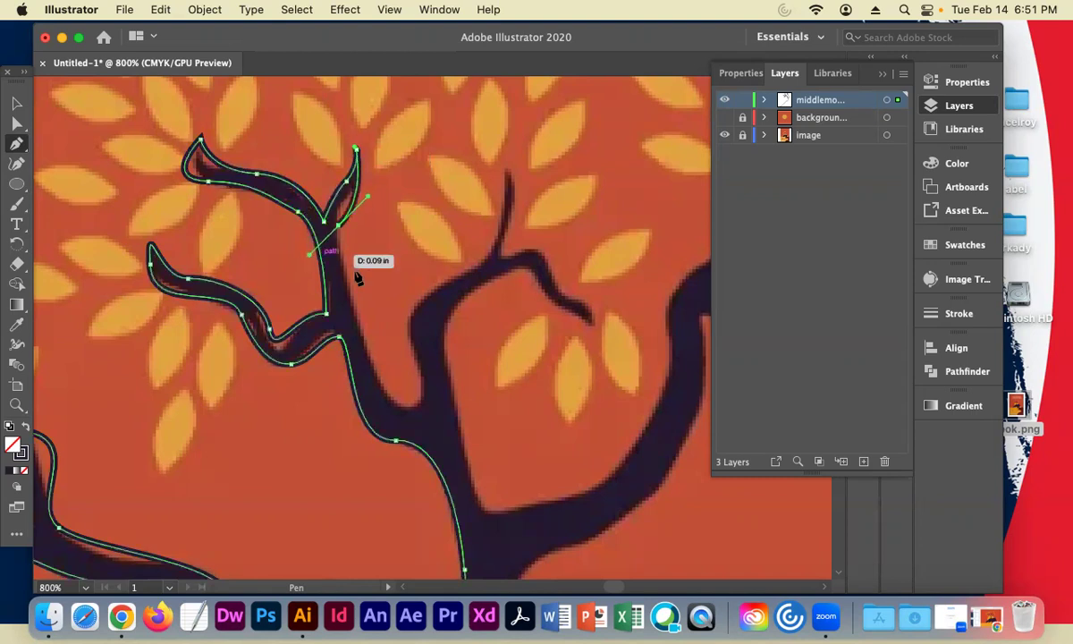
Trace down into the fork, along the right branch's top, and around its thin twig tip.
{"action": "left_click_drag", "start_coordinate": [383, 389], "coordinate": [434, 357]}
{"action": "left_click_drag", "start_coordinate": [417, 309], "coordinate": [489, 257]}
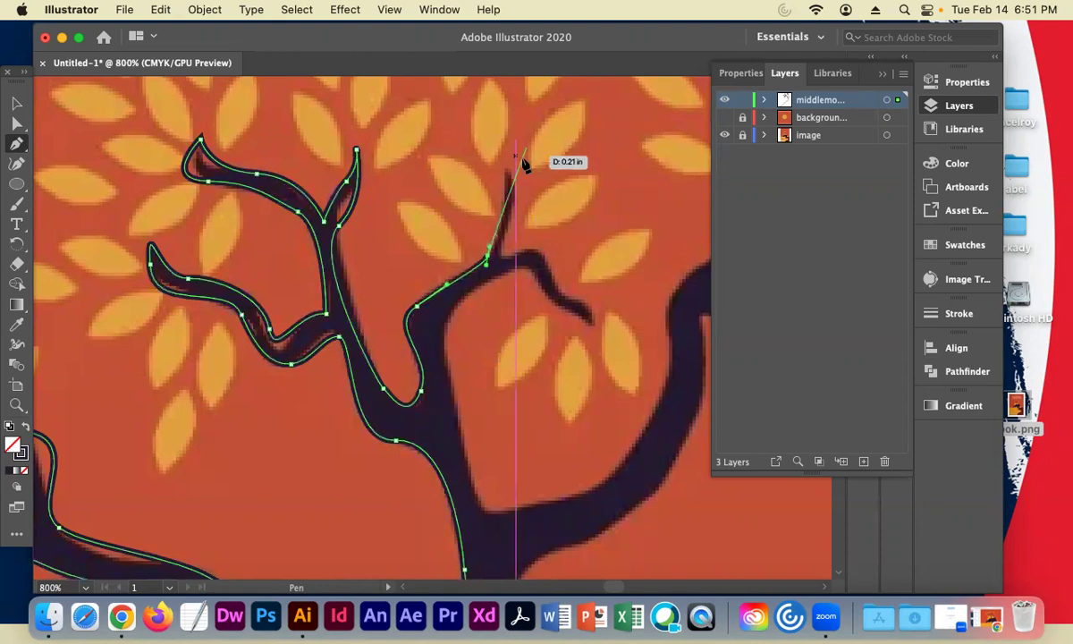
{"action": "left_click_drag", "start_coordinate": [508, 172], "coordinate": [504, 159]}
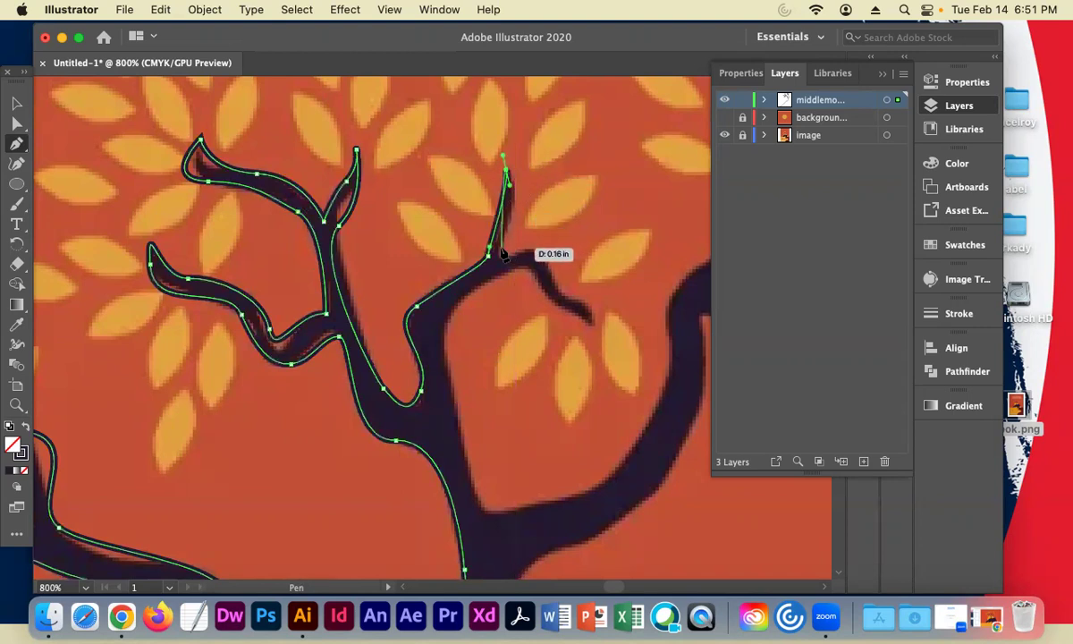
{"action": "left_click_drag", "start_coordinate": [502, 252], "coordinate": [477, 289]}
{"action": "left_click_drag", "start_coordinate": [503, 253], "coordinate": [570, 246]}
{"action": "left_click_drag", "start_coordinate": [557, 295], "coordinate": [483, 290]}
Follow the lower branch edge and curve the outline up onto the next upper-right branch.
{"action": "left_click_drag", "start_coordinate": [456, 404], "coordinate": [483, 509]}
{"action": "left_click_drag", "start_coordinate": [548, 504], "coordinate": [607, 480]}
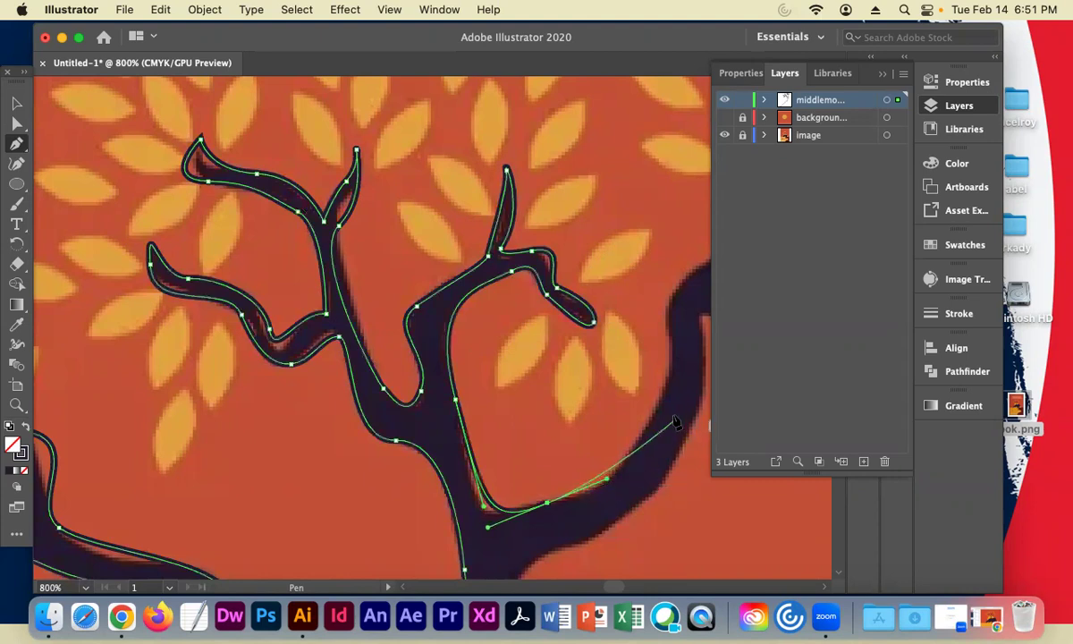
{"action": "left_click_drag", "start_coordinate": [670, 366], "coordinate": [666, 324]}
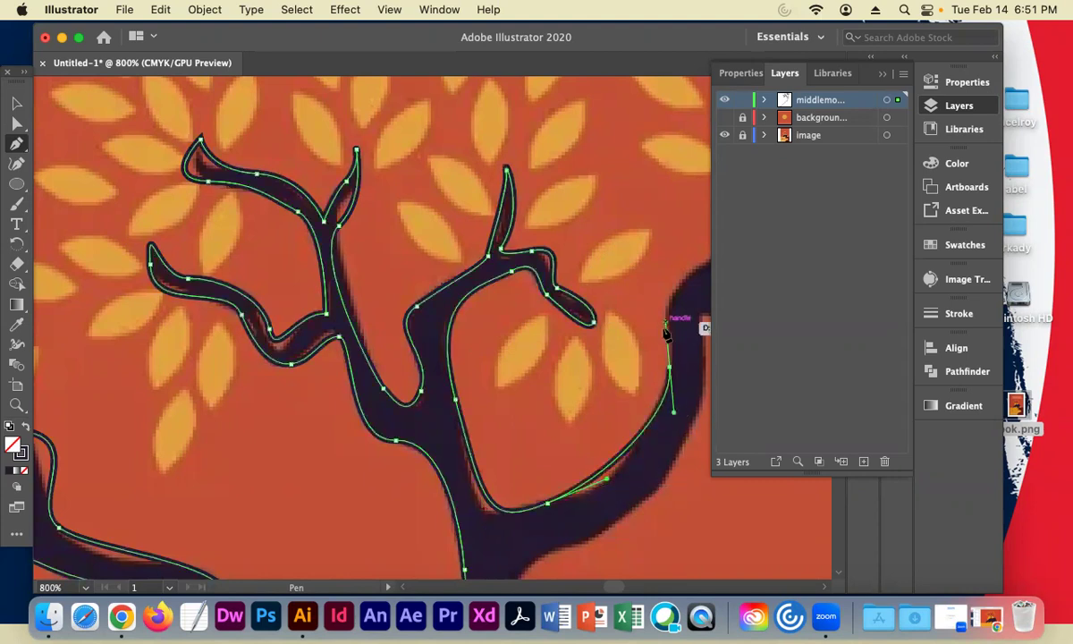
{"action": "left_click_drag", "start_coordinate": [586, 325], "coordinate": [293, 396]}
{"action": "left_click_drag", "start_coordinate": [401, 346], "coordinate": [430, 328]}
{"action": "left_click_drag", "start_coordinate": [430, 328], "coordinate": [417, 195]}
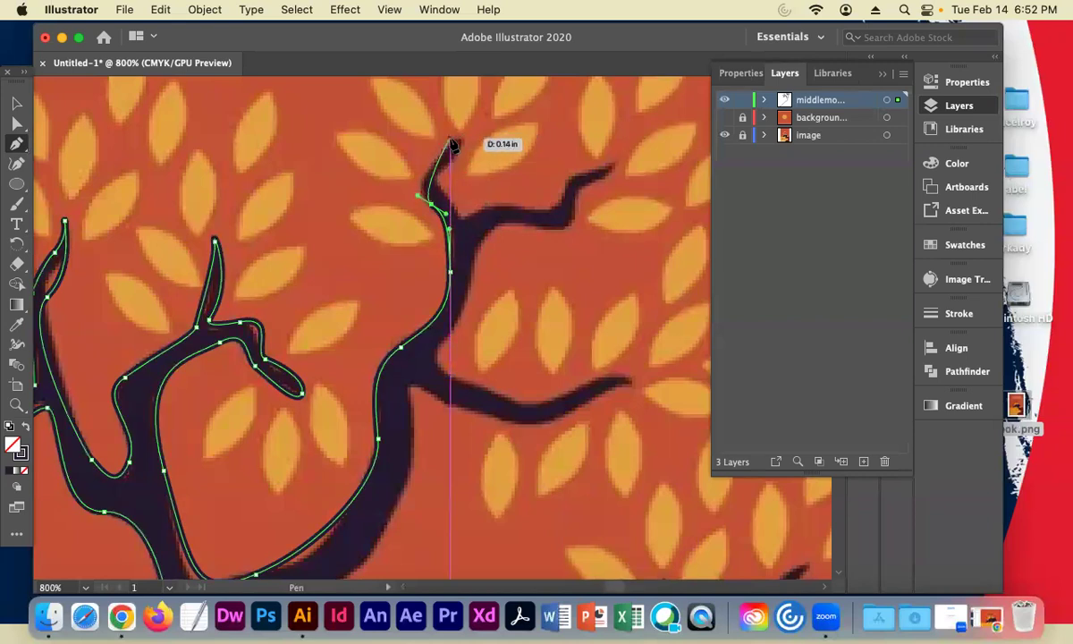
Round the tall branch tip and its fork, then trace around the lower branch's tip and back along its underside.
{"action": "left_click_drag", "start_coordinate": [449, 139], "coordinate": [479, 130]}
{"action": "left_click_drag", "start_coordinate": [438, 181], "coordinate": [554, 220]}
{"action": "left_click_drag", "start_coordinate": [567, 178], "coordinate": [522, 225]}
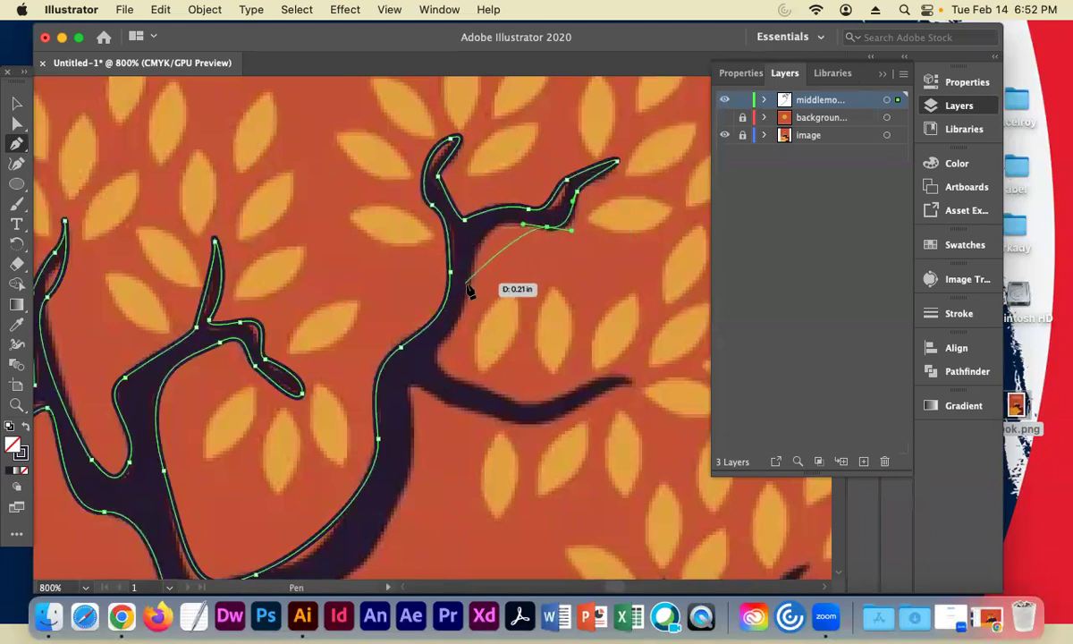
{"action": "left_click_drag", "start_coordinate": [471, 279], "coordinate": [468, 288]}
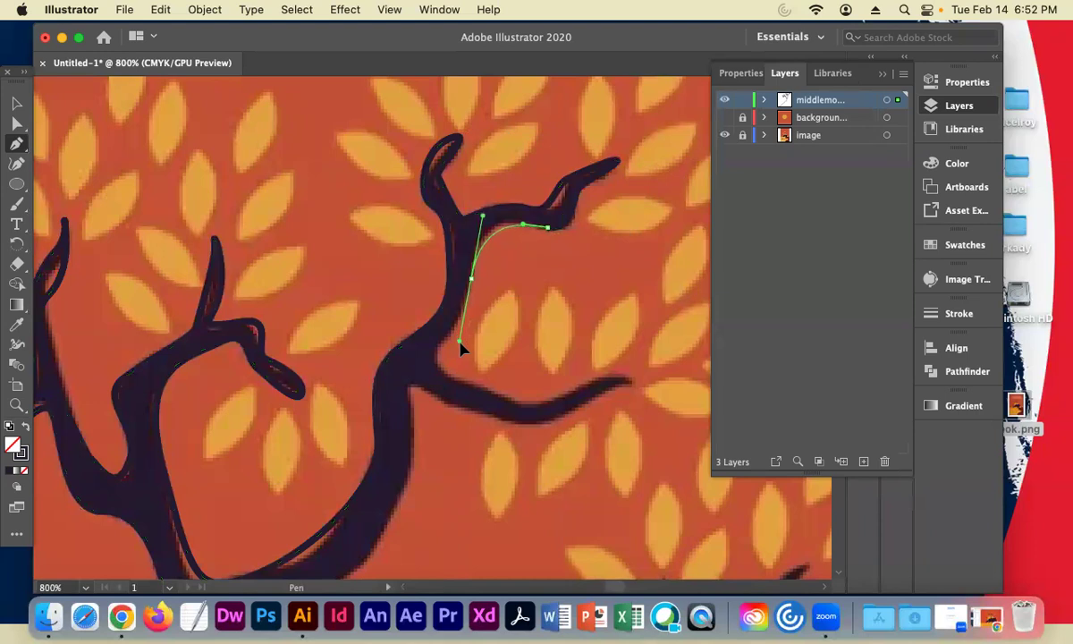
{"action": "left_click_drag", "start_coordinate": [458, 347], "coordinate": [456, 377]}
{"action": "left_click_drag", "start_coordinate": [526, 404], "coordinate": [625, 390]}
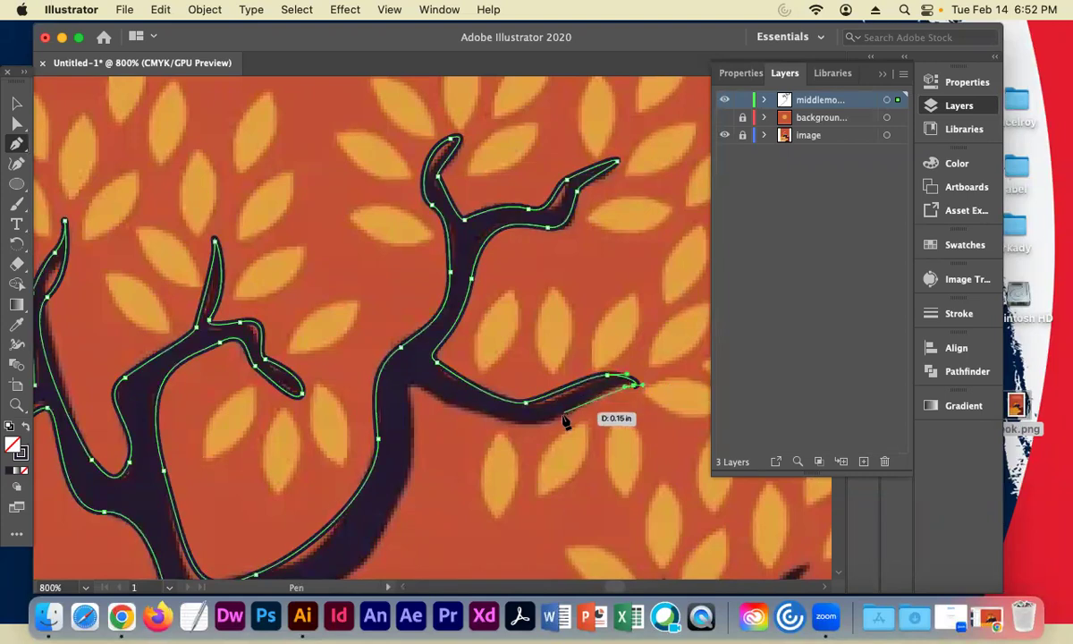
{"action": "left_click_drag", "start_coordinate": [549, 418], "coordinate": [526, 438]}
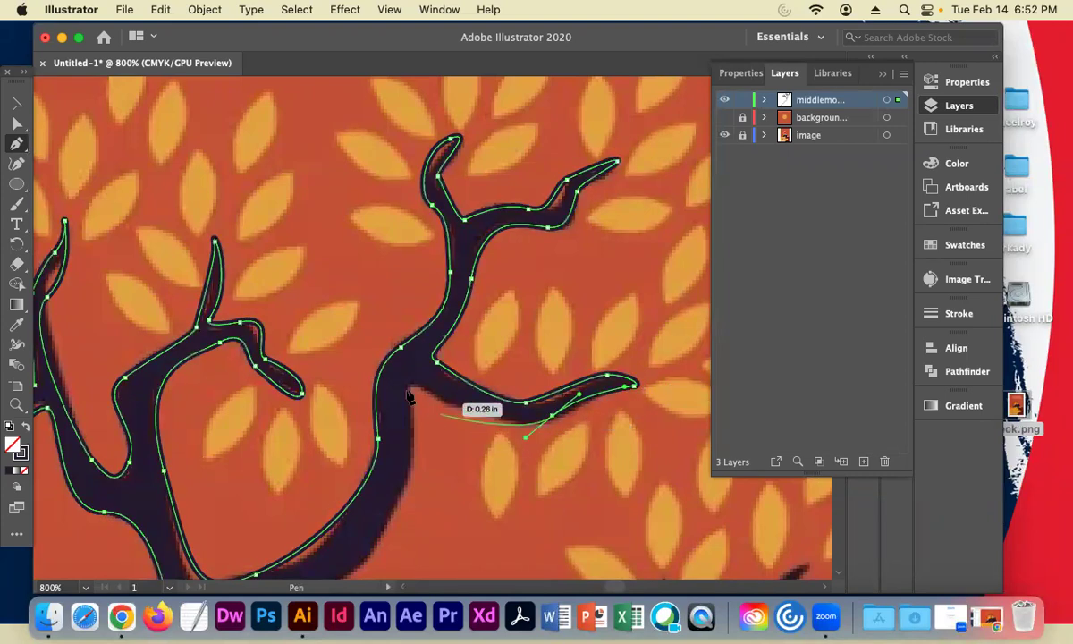
{"action": "left_click_drag", "start_coordinate": [418, 388], "coordinate": [404, 480]}
{"action": "left_click_drag", "start_coordinate": [458, 367], "coordinate": [541, 160]}
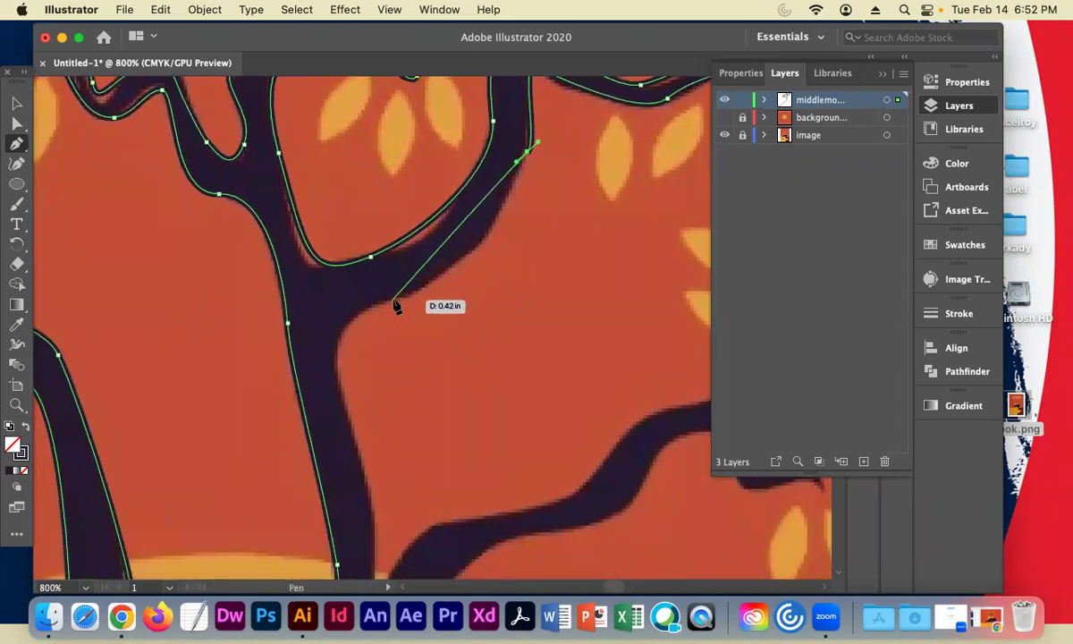
Curve the outline down the crook to a corner and out along the long branch.
{"action": "left_click_drag", "start_coordinate": [398, 298], "coordinate": [339, 319]}
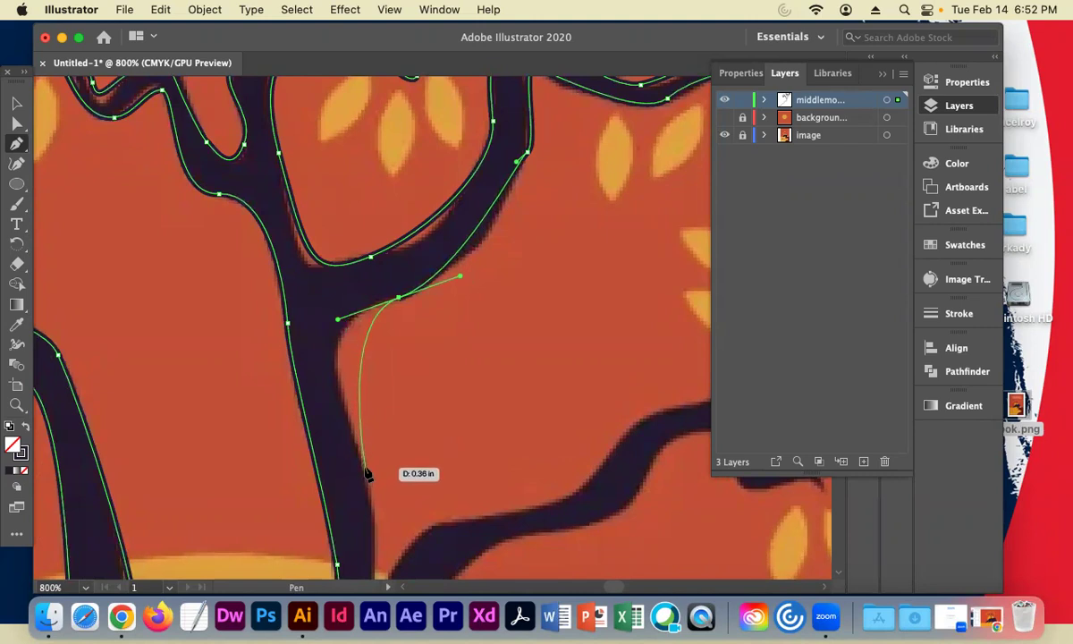
{"action": "left_click_drag", "start_coordinate": [351, 426], "coordinate": [371, 337]}
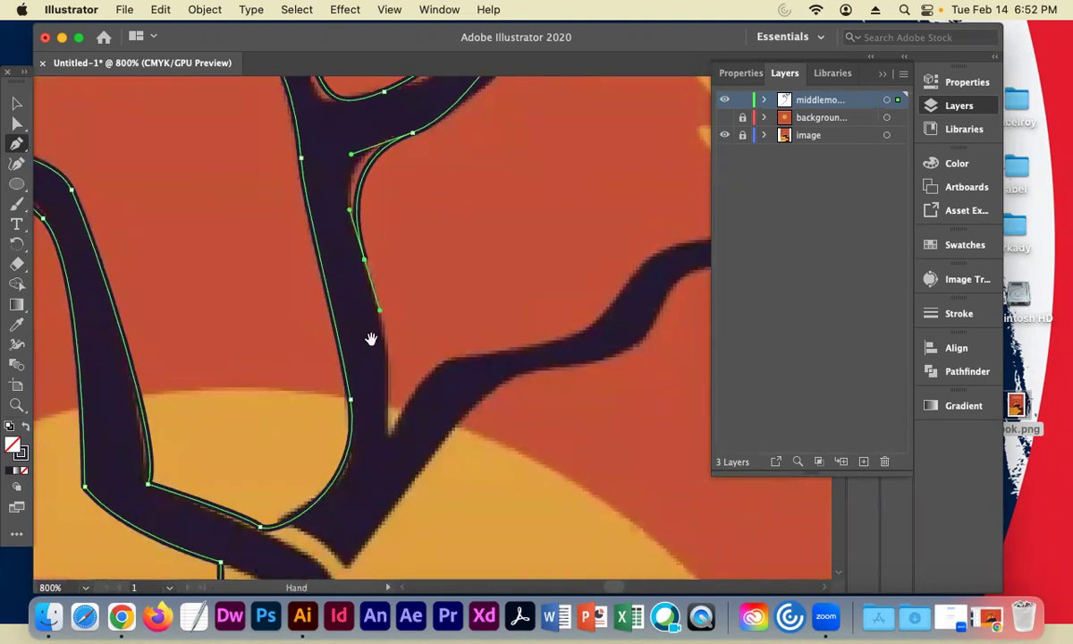
{"action": "left_click", "coordinate": [387, 431]}
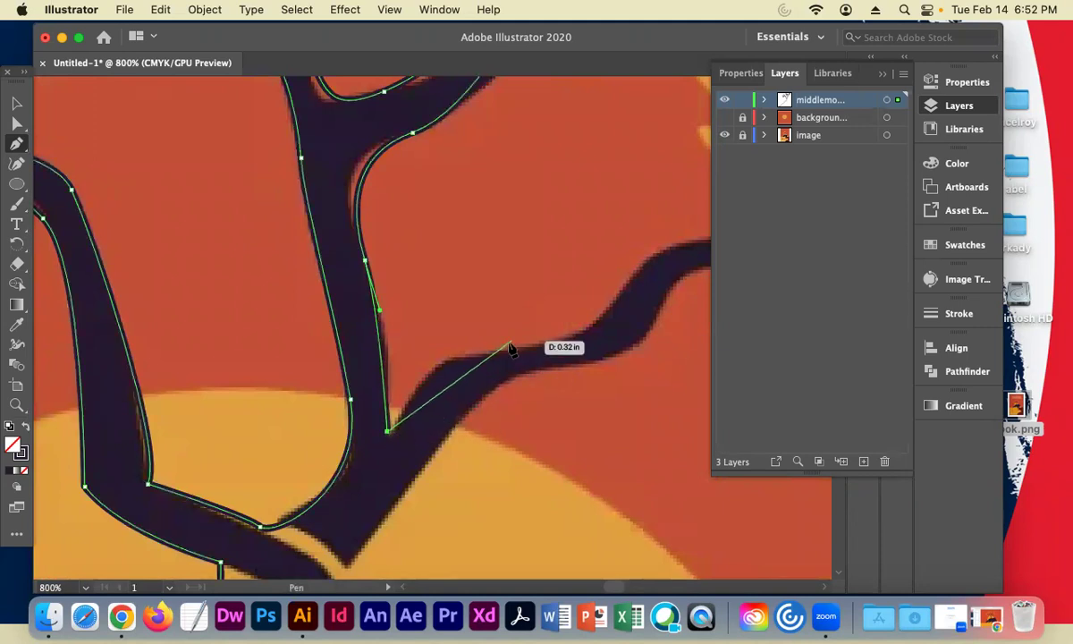
{"action": "left_click_drag", "start_coordinate": [482, 354], "coordinate": [548, 347]}
{"action": "left_click_drag", "start_coordinate": [630, 282], "coordinate": [651, 239]}
{"action": "left_click_drag", "start_coordinate": [547, 281], "coordinate": [281, 309]}
Trace up and around the small upright twig and out to the branch end.
{"action": "left_click_drag", "start_coordinate": [464, 260], "coordinate": [477, 254]}
{"action": "left_click_drag", "start_coordinate": [548, 219], "coordinate": [515, 171]}
{"action": "left_click_drag", "start_coordinate": [508, 162], "coordinate": [508, 173]}
{"action": "left_click_drag", "start_coordinate": [530, 125], "coordinate": [555, 188]}
{"action": "left_click_drag", "start_coordinate": [556, 189], "coordinate": [504, 335]}
{"action": "left_click", "coordinate": [618, 167]}
Follow the branch underside past the drooping twig back toward the trunk.
{"action": "left_click_drag", "start_coordinate": [480, 331], "coordinate": [471, 298]}
{"action": "left_click", "coordinate": [474, 278]}
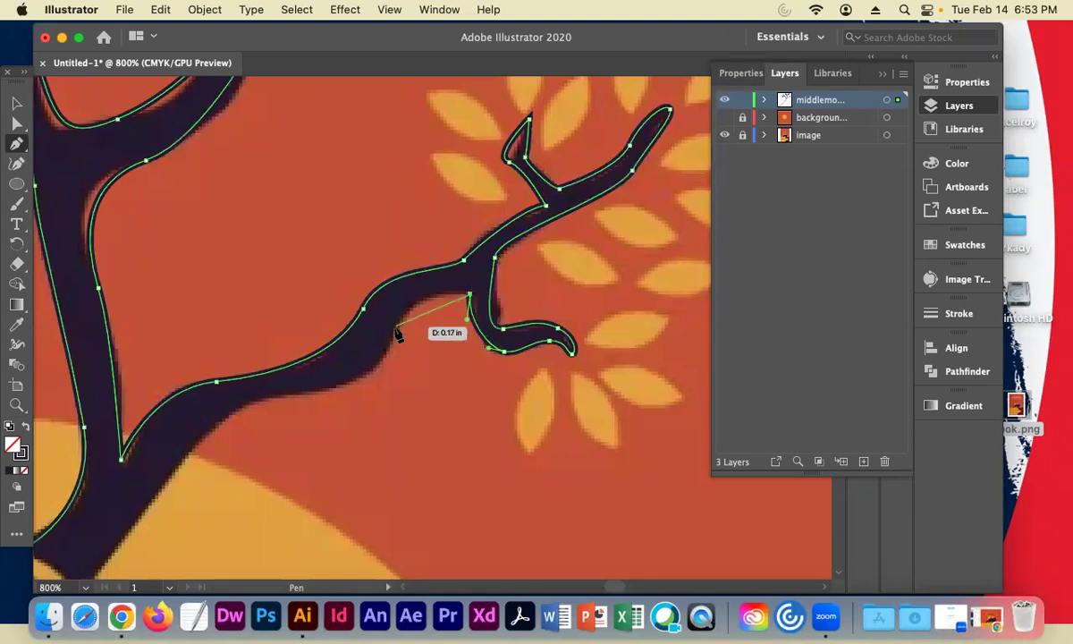
{"action": "left_click_drag", "start_coordinate": [394, 334], "coordinate": [391, 357]}
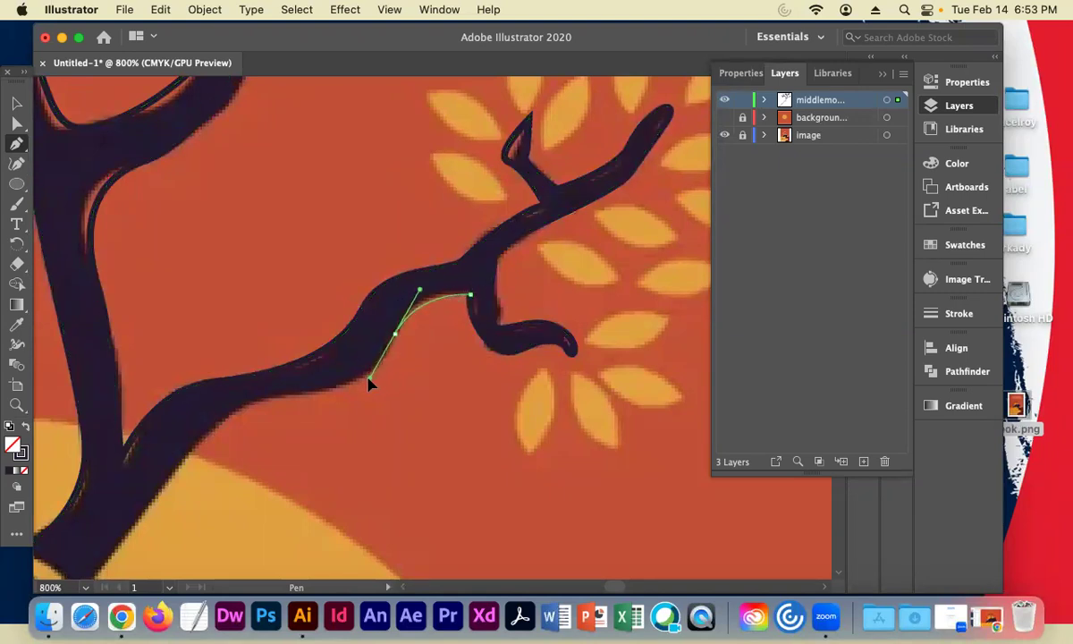
{"action": "left_click", "coordinate": [246, 407]}
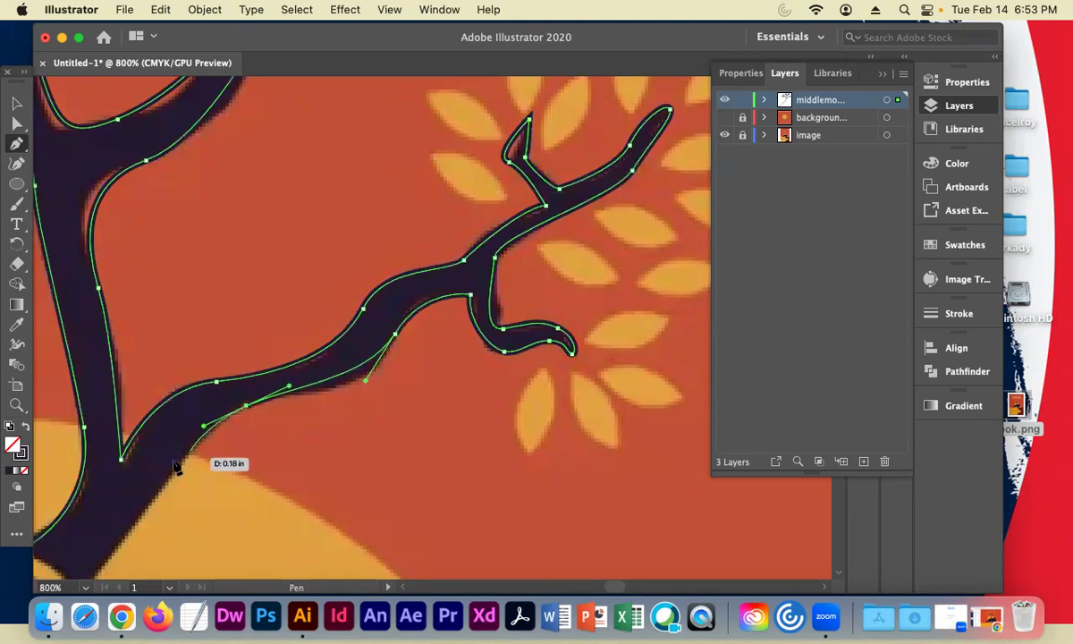
{"action": "left_click_drag", "start_coordinate": [226, 437], "coordinate": [443, 177]}
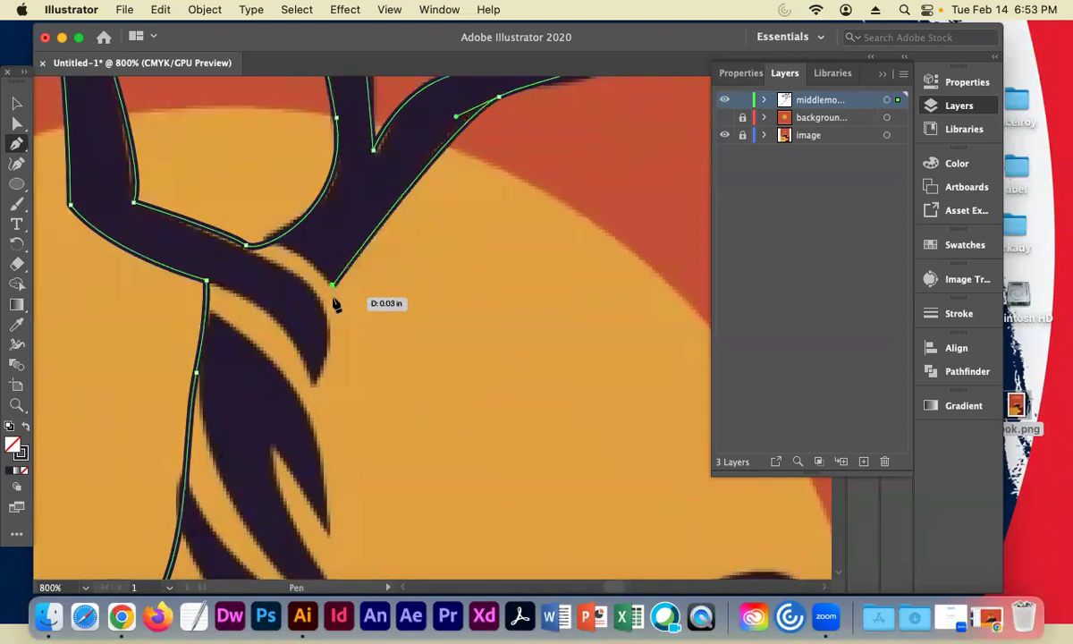
Trace the silhouette down the trunk's right side, along the mountain ridge and over the dark peak.
{"action": "left_click_drag", "start_coordinate": [345, 378], "coordinate": [358, 213]}
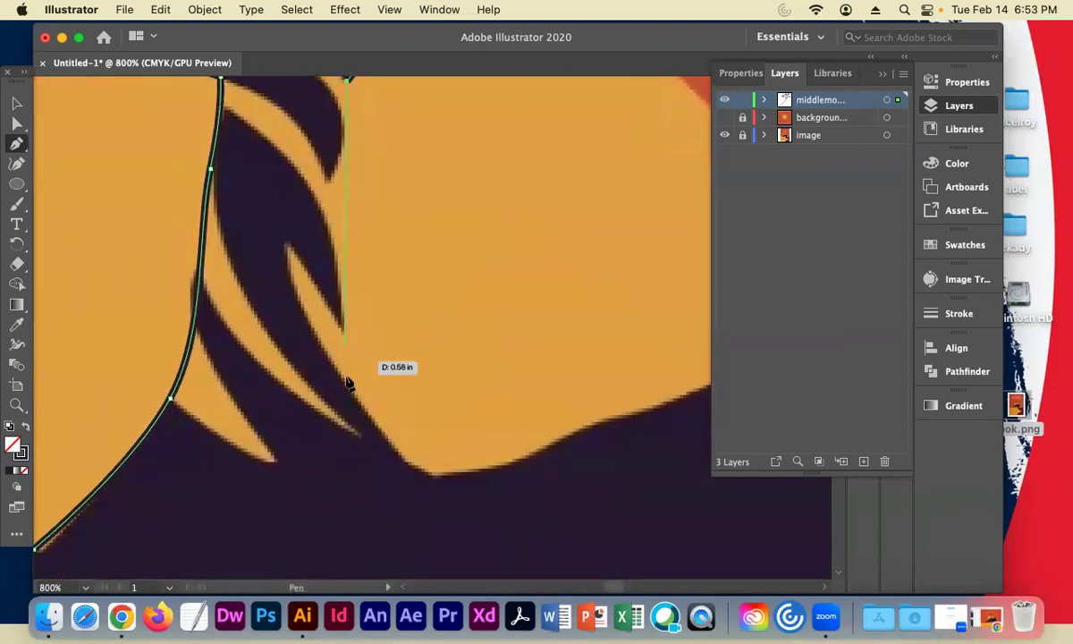
{"action": "left_click_drag", "start_coordinate": [340, 261], "coordinate": [332, 307]}
{"action": "left_click_drag", "start_coordinate": [350, 387], "coordinate": [356, 395]}
{"action": "left_click_drag", "start_coordinate": [451, 483], "coordinate": [331, 485]}
{"action": "left_click_drag", "start_coordinate": [387, 419], "coordinate": [427, 422]}
{"action": "left_click_drag", "start_coordinate": [510, 377], "coordinate": [545, 379]}
{"action": "left_click_drag", "start_coordinate": [607, 416], "coordinate": [643, 406]}
{"action": "left_click_drag", "start_coordinate": [627, 459], "coordinate": [306, 488]}
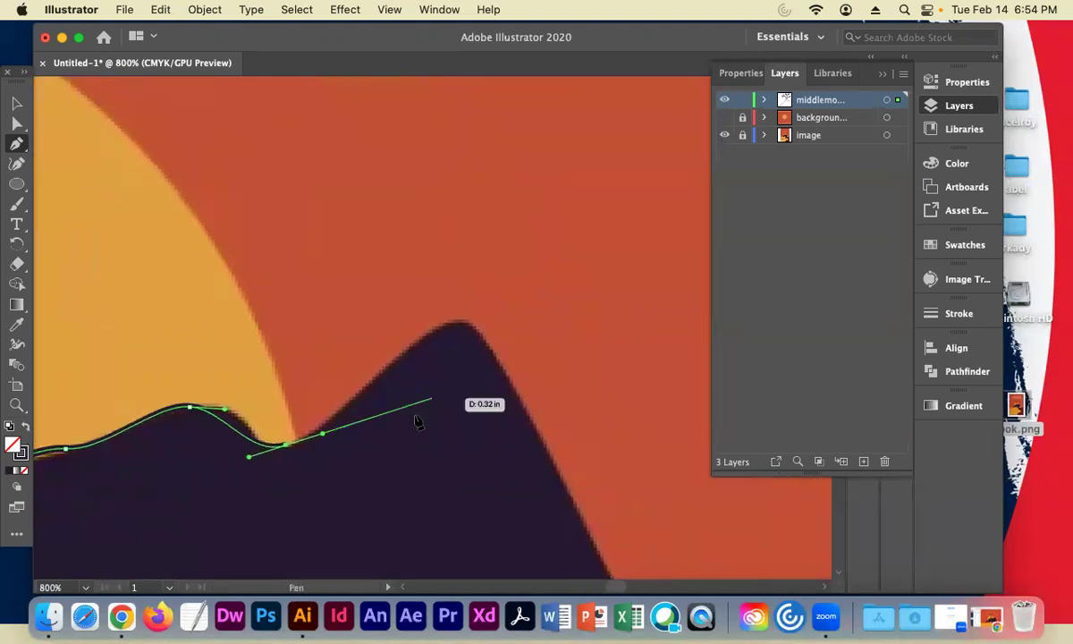
{"action": "left_click_drag", "start_coordinate": [477, 329], "coordinate": [511, 383]}
Carry the outline down the slope to the dome corner, then to the dune's lower edge.
{"action": "left_click_drag", "start_coordinate": [501, 438], "coordinate": [316, 176]}
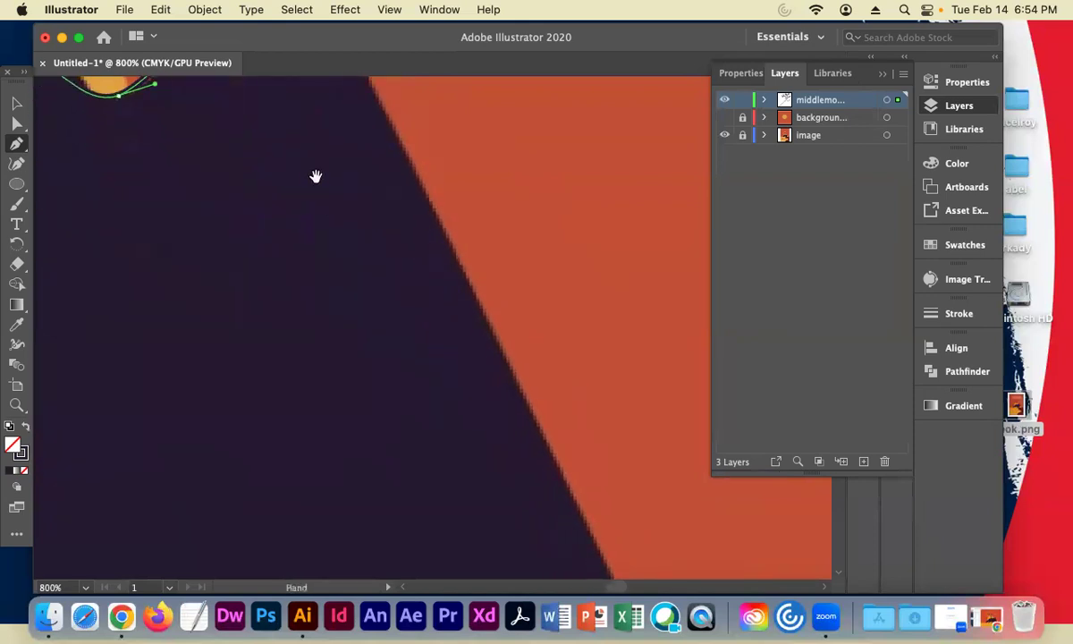
{"action": "scroll", "coordinate": [322, 214], "scroll_direction": "down", "scroll_amount": 2}
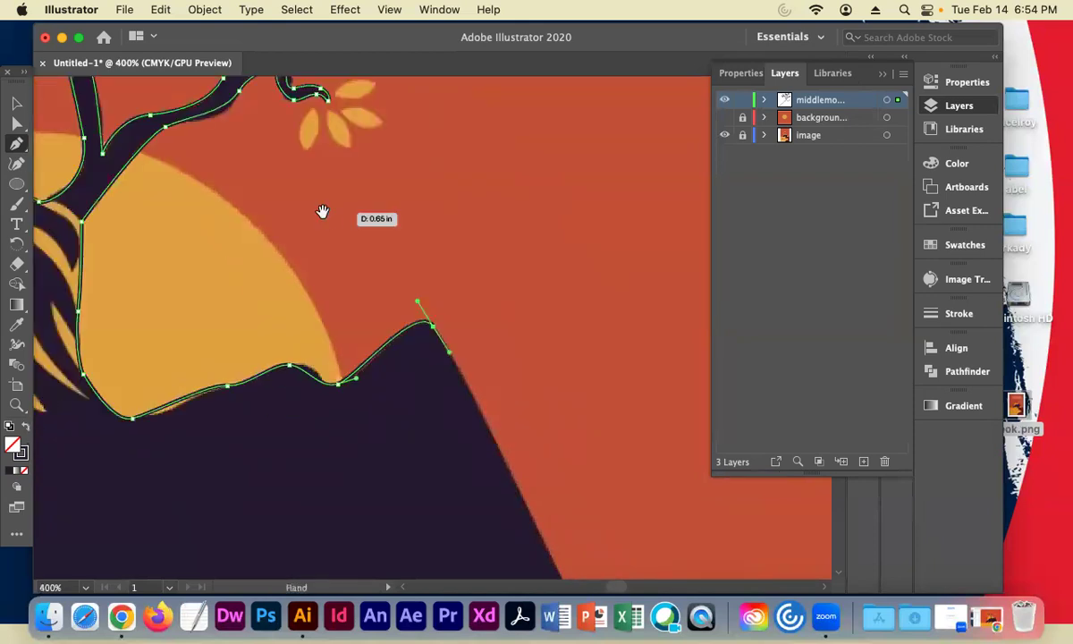
{"action": "left_click_drag", "start_coordinate": [342, 420], "coordinate": [339, 127]}
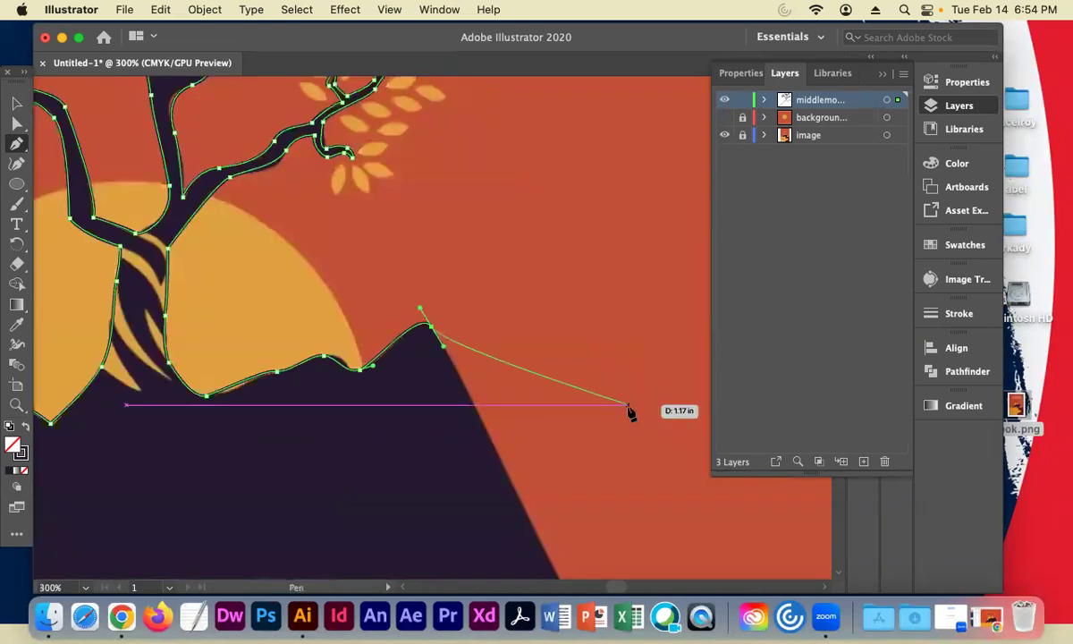
{"action": "left_click_drag", "start_coordinate": [365, 281], "coordinate": [565, 427]}
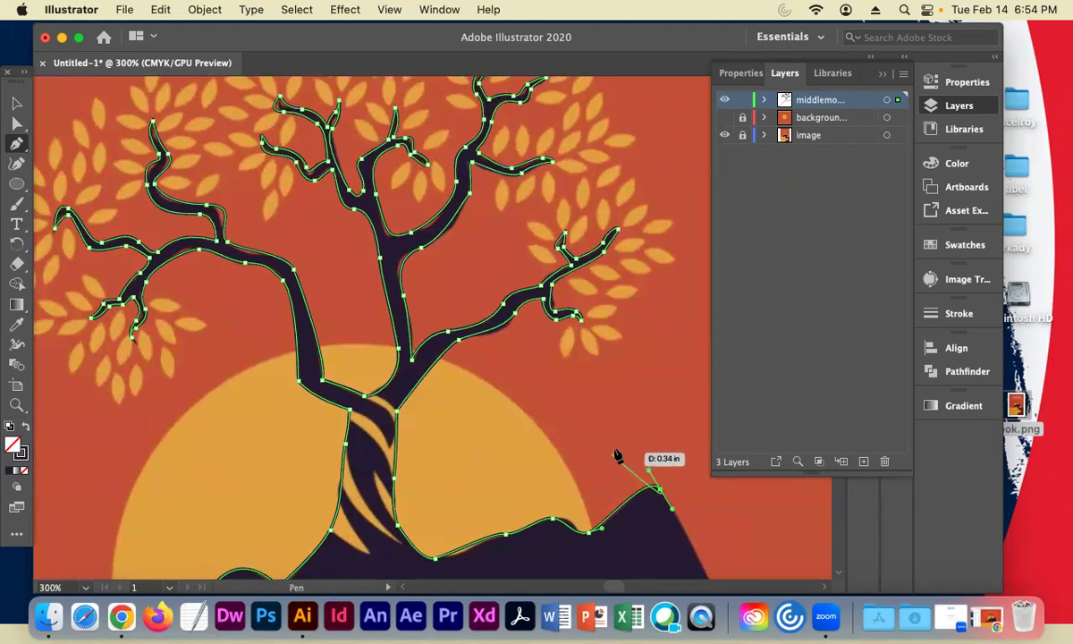
{"action": "key", "text": "space"}
{"action": "left_click_drag", "start_coordinate": [688, 503], "coordinate": [465, 155]}
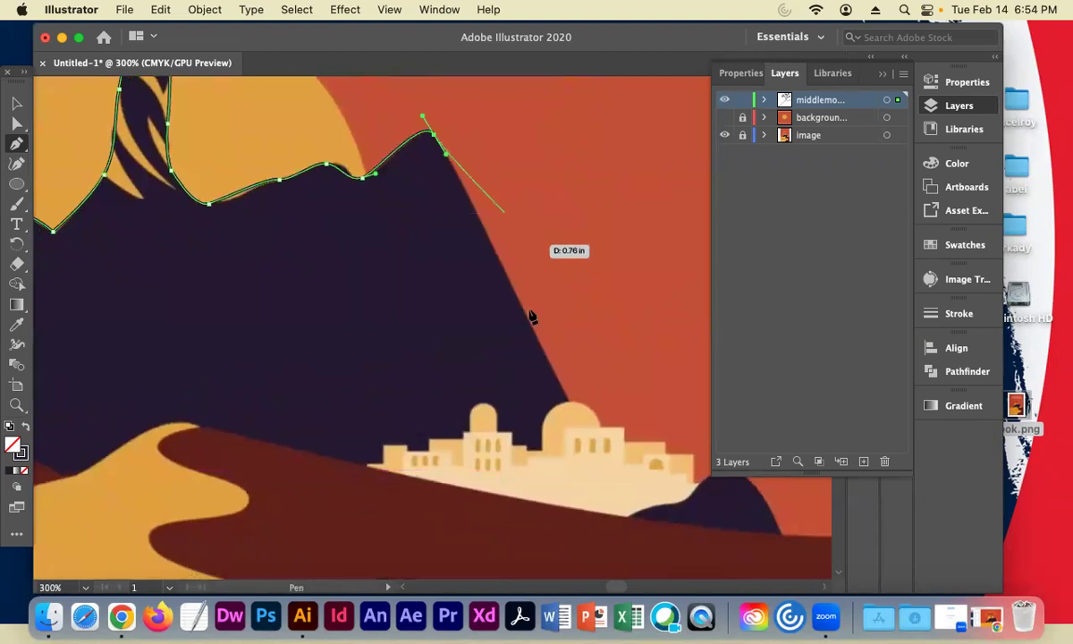
{"action": "left_click", "coordinate": [573, 408]}
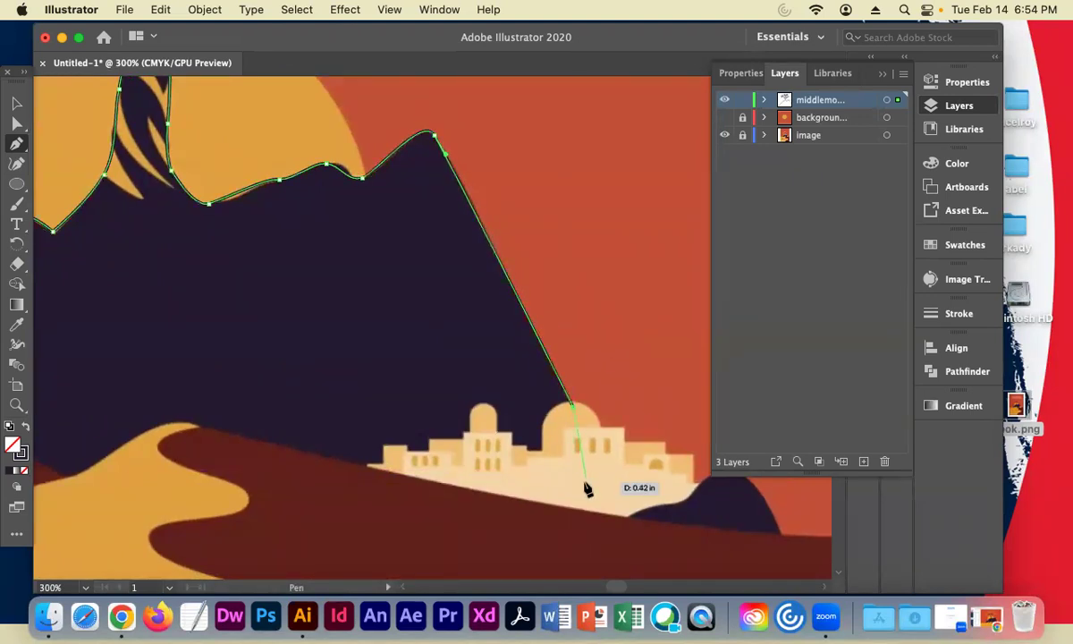
{"action": "left_click", "coordinate": [572, 477]}
{"action": "left_click", "coordinate": [538, 523]}
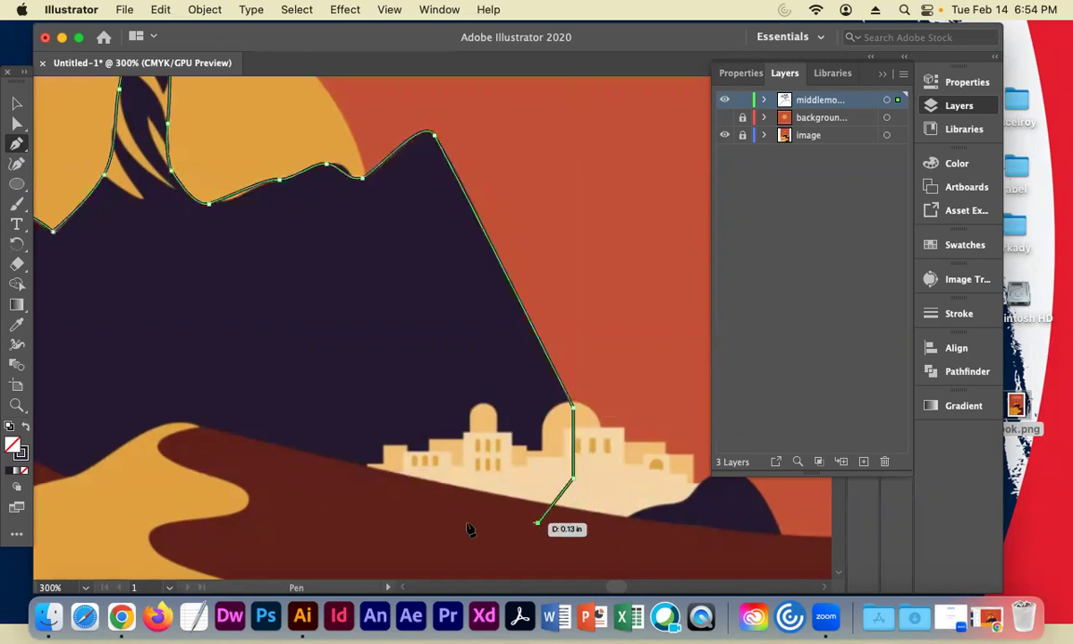
Run the outline left along the dune's zigzag edge and close it at the start point.
{"action": "left_click", "coordinate": [198, 441]}
{"action": "left_click", "coordinate": [80, 493]}
{"action": "left_click_drag", "start_coordinate": [50, 508], "coordinate": [378, 455]}
{"action": "left_click", "coordinate": [289, 387]}
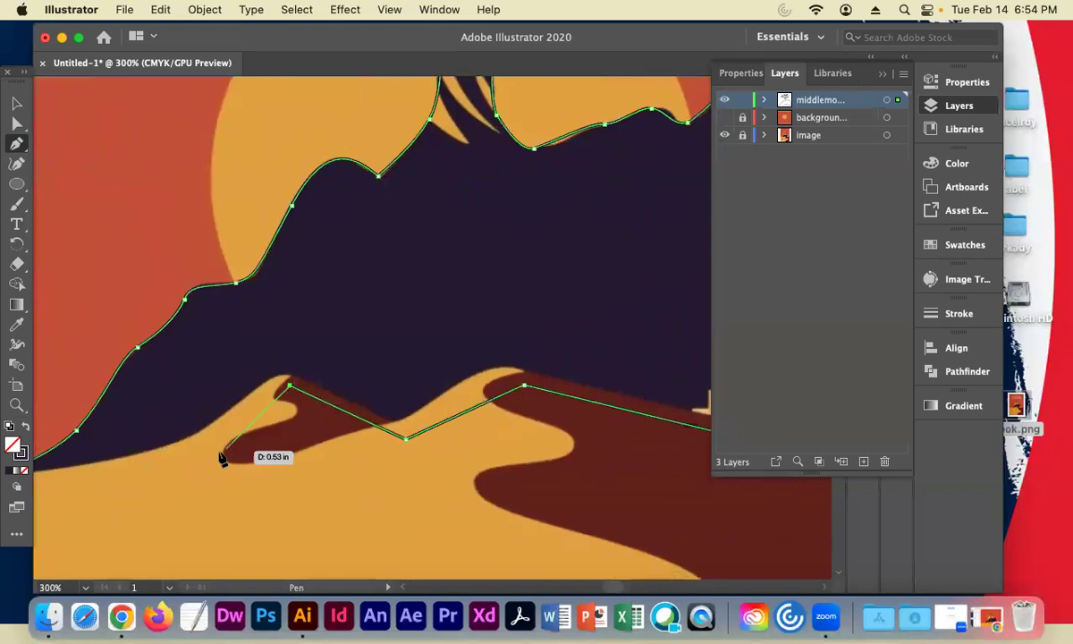
{"action": "left_click", "coordinate": [178, 455]}
{"action": "left_click_drag", "start_coordinate": [66, 504], "coordinate": [324, 474]}
{"action": "left_click", "coordinate": [219, 461]}
{"action": "left_click", "coordinate": [20, 105]}
{"action": "left_click", "coordinate": [230, 212]}
Zoom out and select all to check the closed silhouette, then zoom back to the town and dunes.
{"action": "key", "text": "super+minus"}
{"action": "key", "text": "super+minus"}
{"action": "key", "text": "super+minus"}
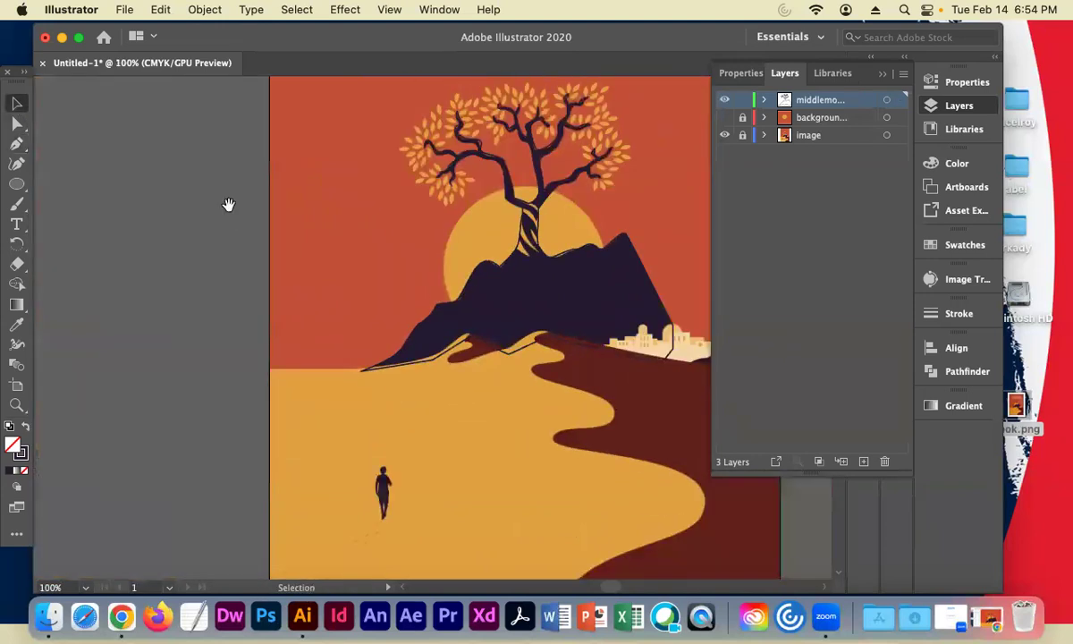
{"action": "key", "text": "super+a"}
{"action": "key", "text": "space"}
{"action": "left_click_drag", "start_coordinate": [356, 261], "coordinate": [161, 239]}
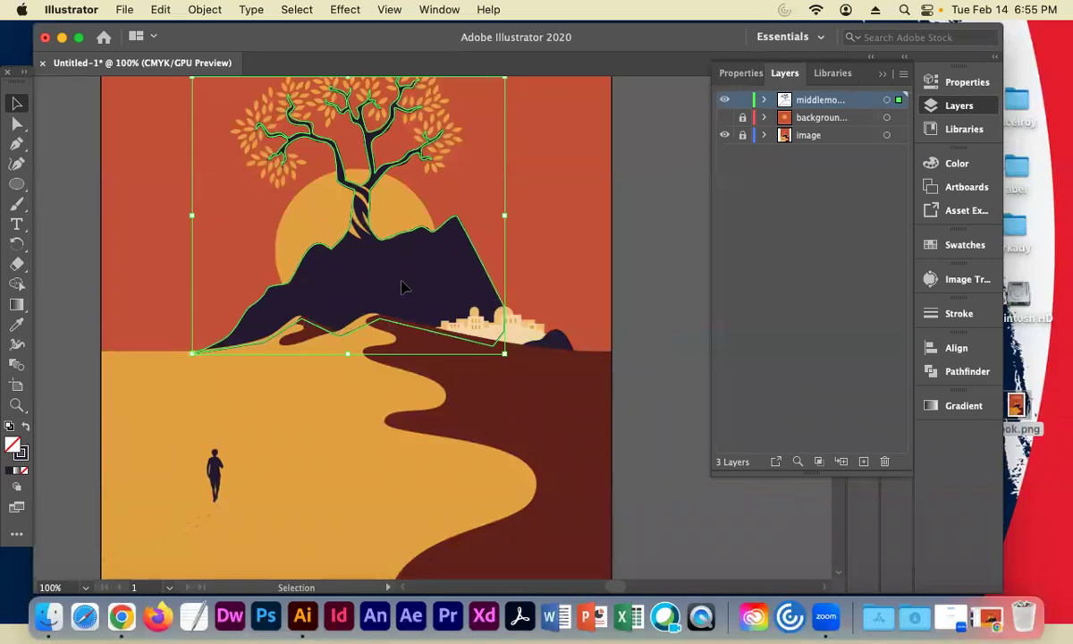
{"action": "scroll", "coordinate": [502, 283], "scroll_direction": "right", "scroll_amount": 5}
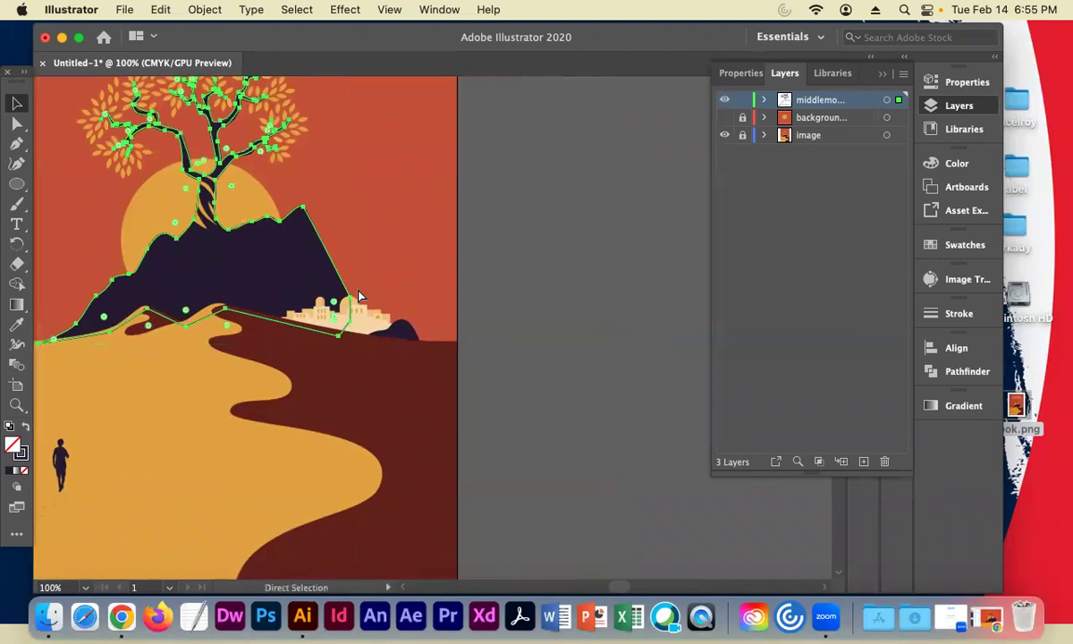
{"action": "key", "text": "super+equal"}
{"action": "left_click_drag", "start_coordinate": [544, 346], "coordinate": [204, 101]}
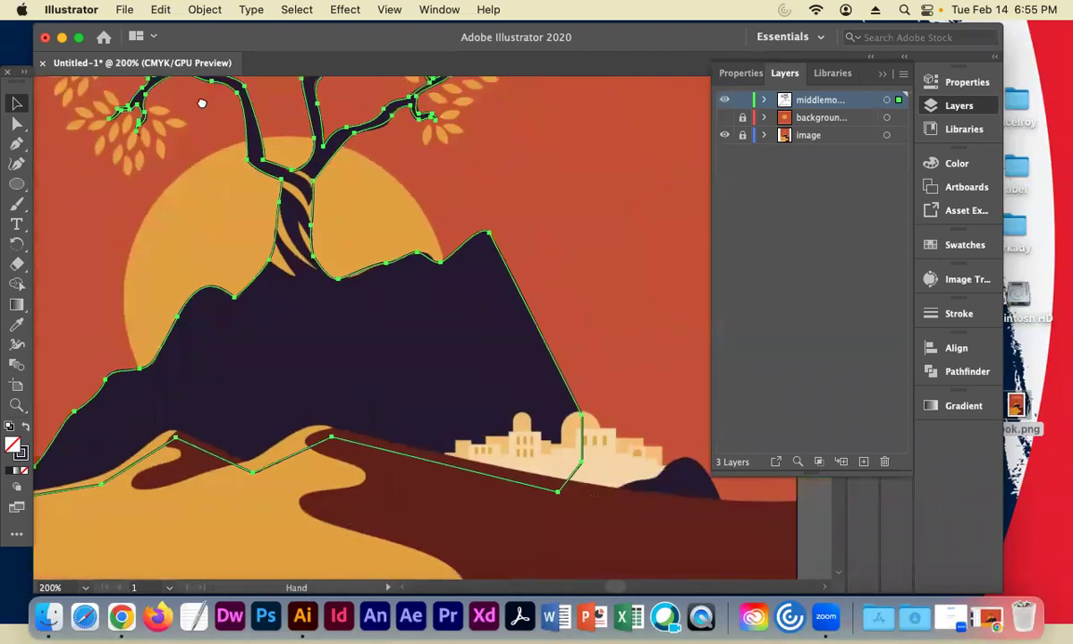
{"action": "left_click", "coordinate": [18, 141]}
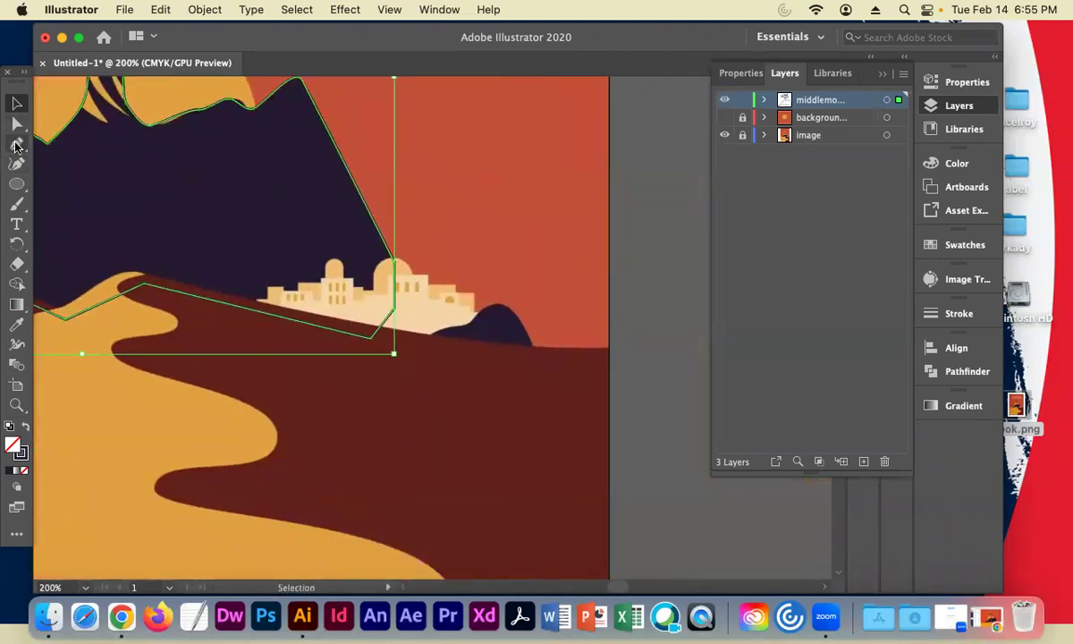
Trace the little dark mound beside the town with a corner end anchor and close its outline.
{"action": "left_click_drag", "start_coordinate": [427, 342], "coordinate": [497, 308]}
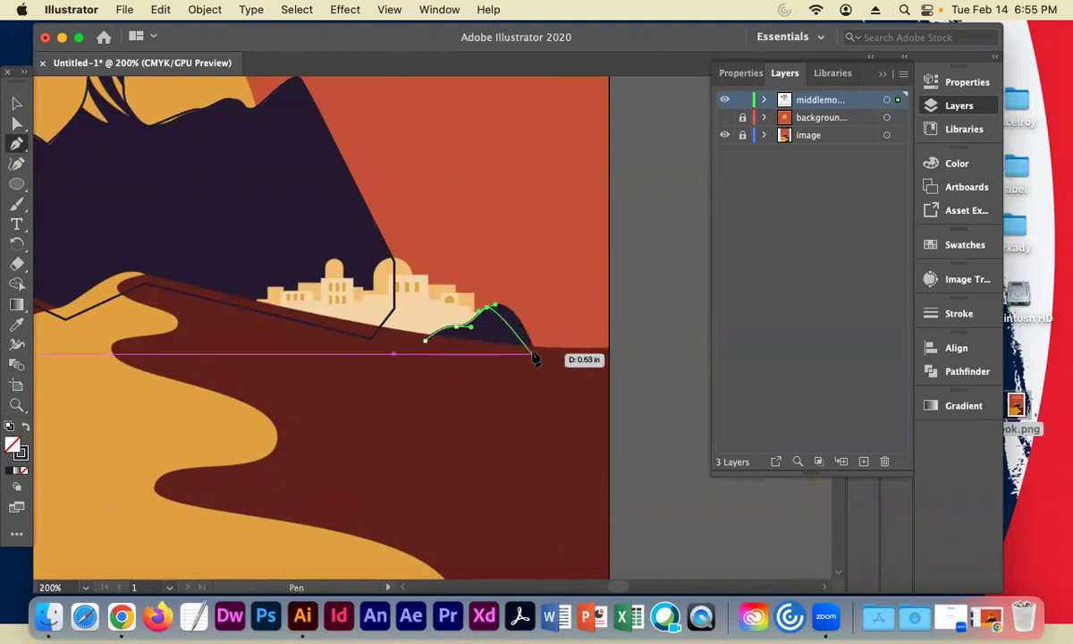
{"action": "left_click_drag", "start_coordinate": [534, 353], "coordinate": [547, 414]}
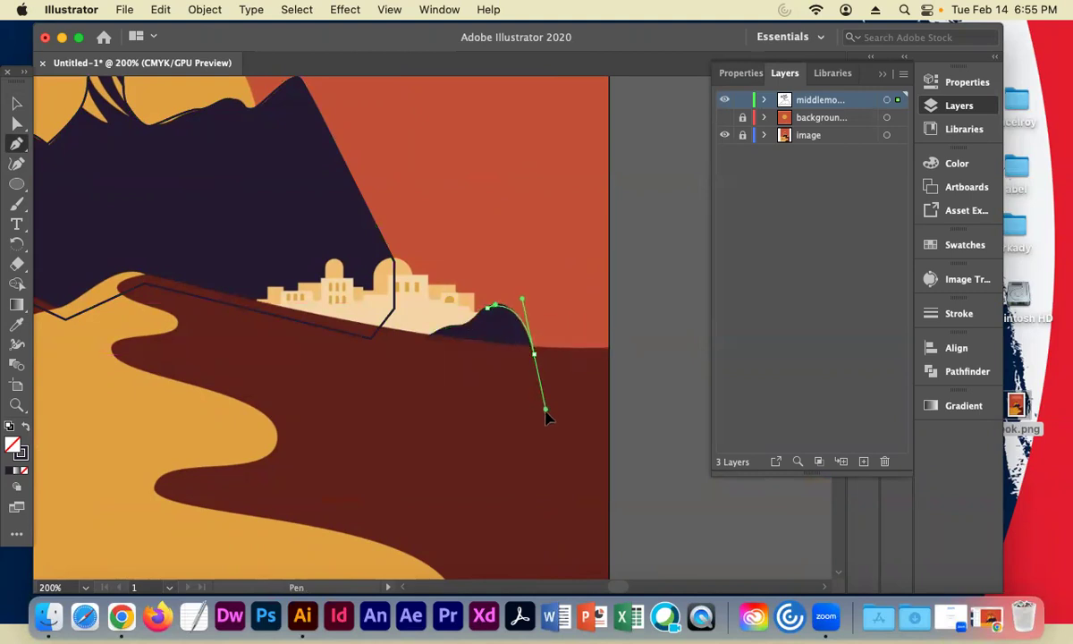
{"action": "left_click", "coordinate": [534, 355]}
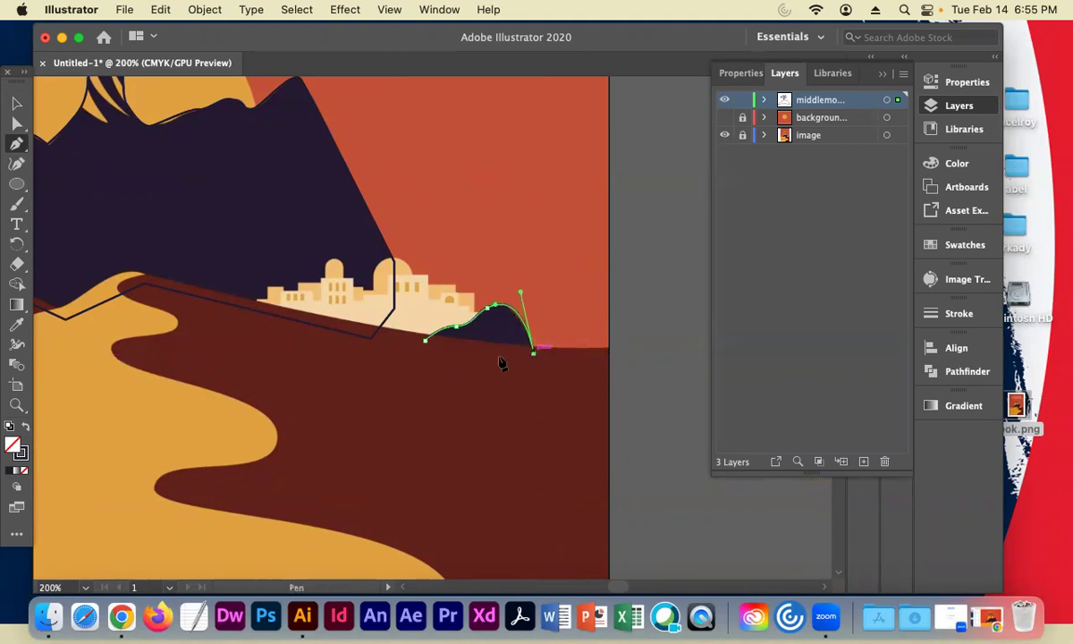
{"action": "left_click_drag", "start_coordinate": [425, 343], "coordinate": [413, 331]}
{"action": "left_click", "coordinate": [15, 105]}
{"action": "left_click", "coordinate": [474, 202]}
{"action": "key", "text": "super+minus"}
{"action": "key", "text": "super+minus"}
{"action": "key", "text": "super+minus"}
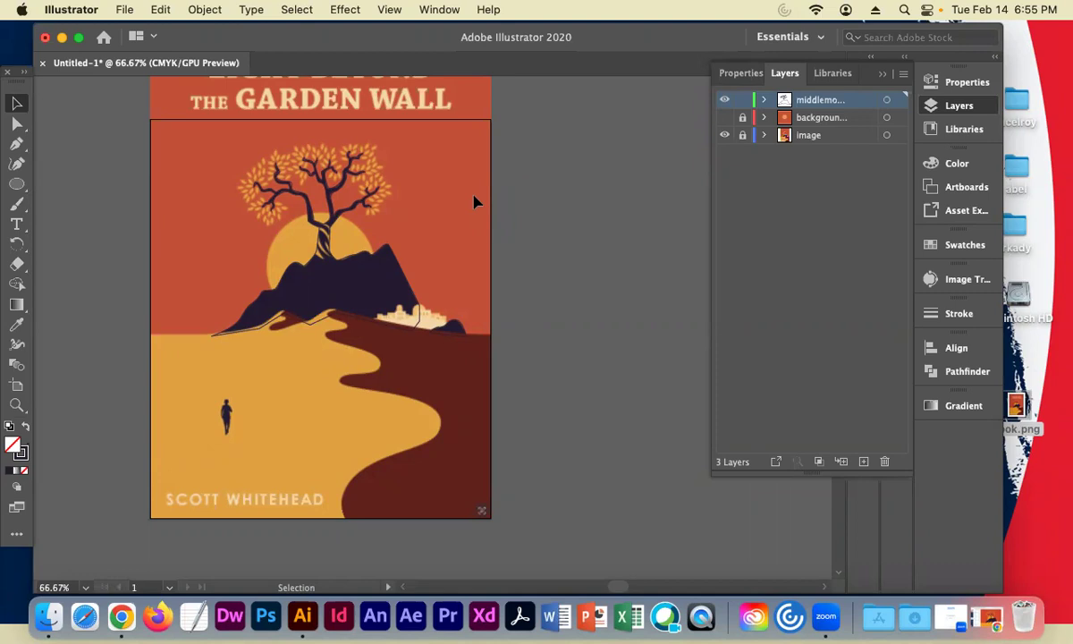
Show the red background layer and hide the reference image to inspect the traced tree and mountain.
{"action": "left_click", "coordinate": [283, 254]}
{"action": "left_click", "coordinate": [451, 329], "text": "shift"}
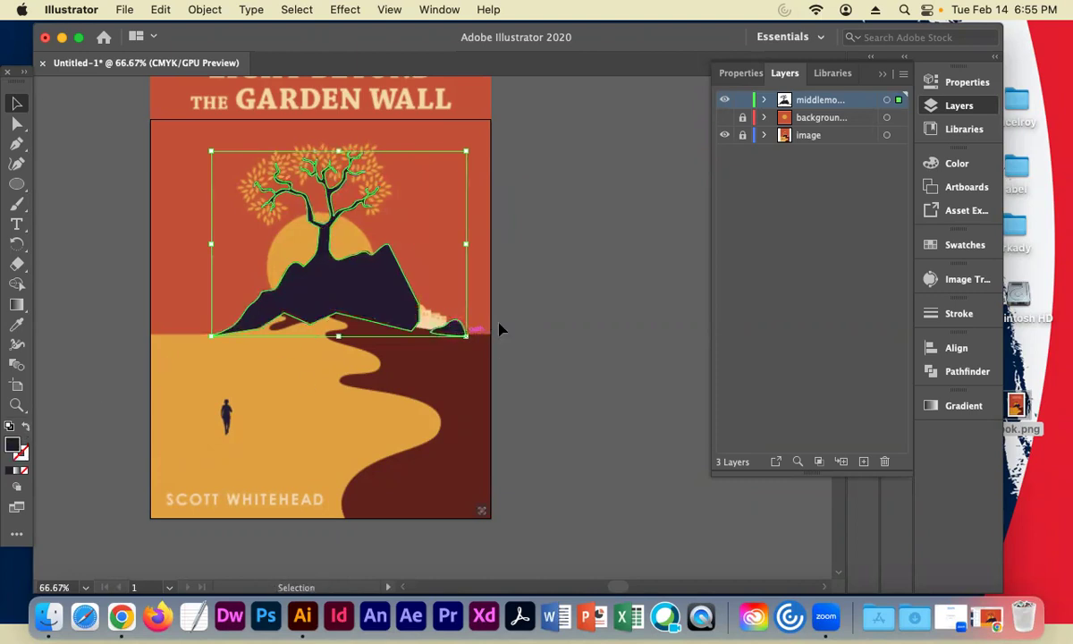
{"action": "left_click", "coordinate": [514, 282]}
{"action": "left_click", "coordinate": [725, 117]}
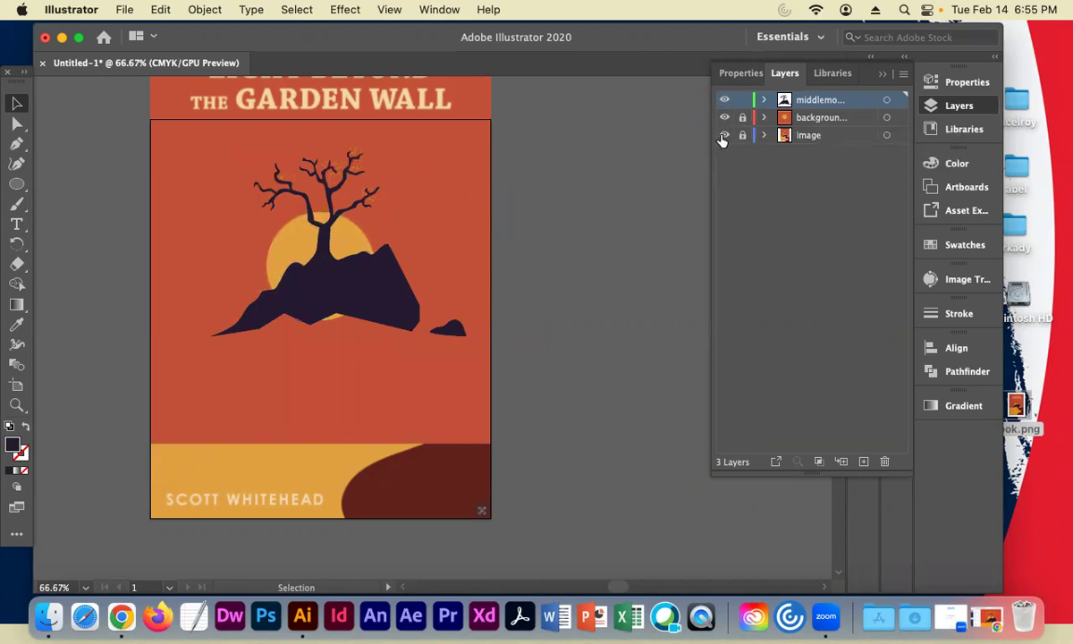
{"action": "left_click", "coordinate": [724, 135]}
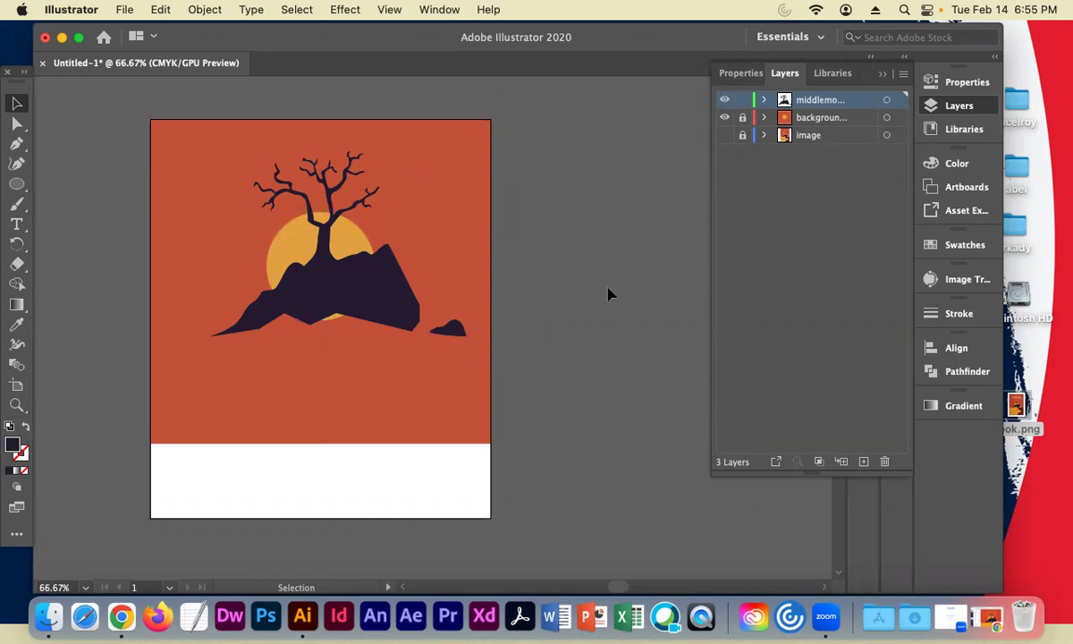
{"action": "left_click", "coordinate": [332, 247]}
Show the reference image again and swap the tree and hill to unfilled dark outlines.
{"action": "left_click", "coordinate": [724, 135]}
{"action": "left_click", "coordinate": [425, 309]}
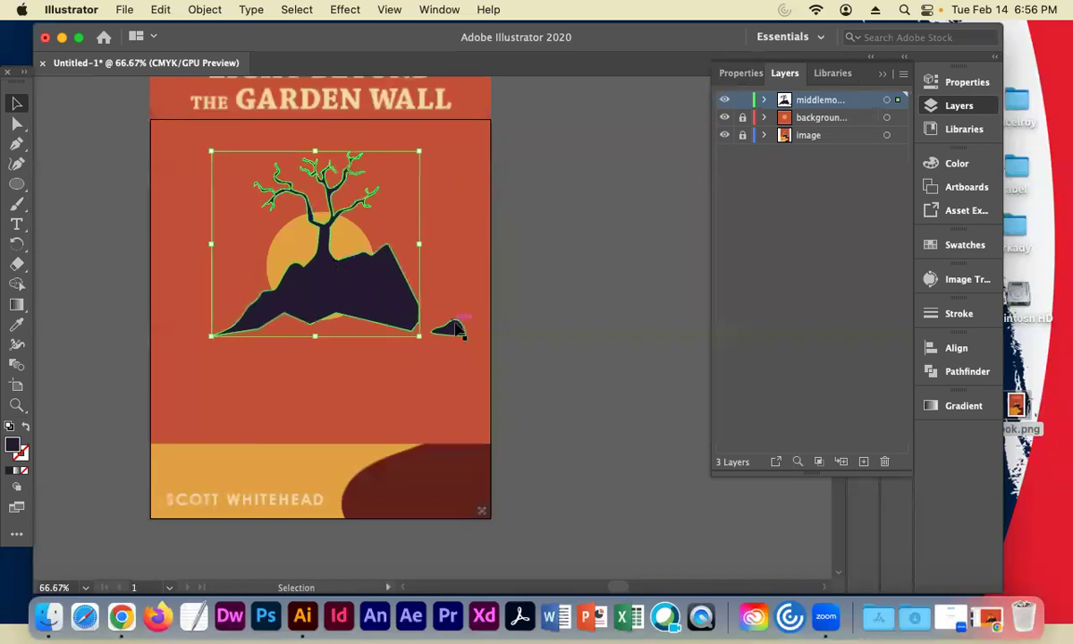
{"action": "left_click", "coordinate": [26, 426]}
{"action": "left_click", "coordinate": [599, 318]}
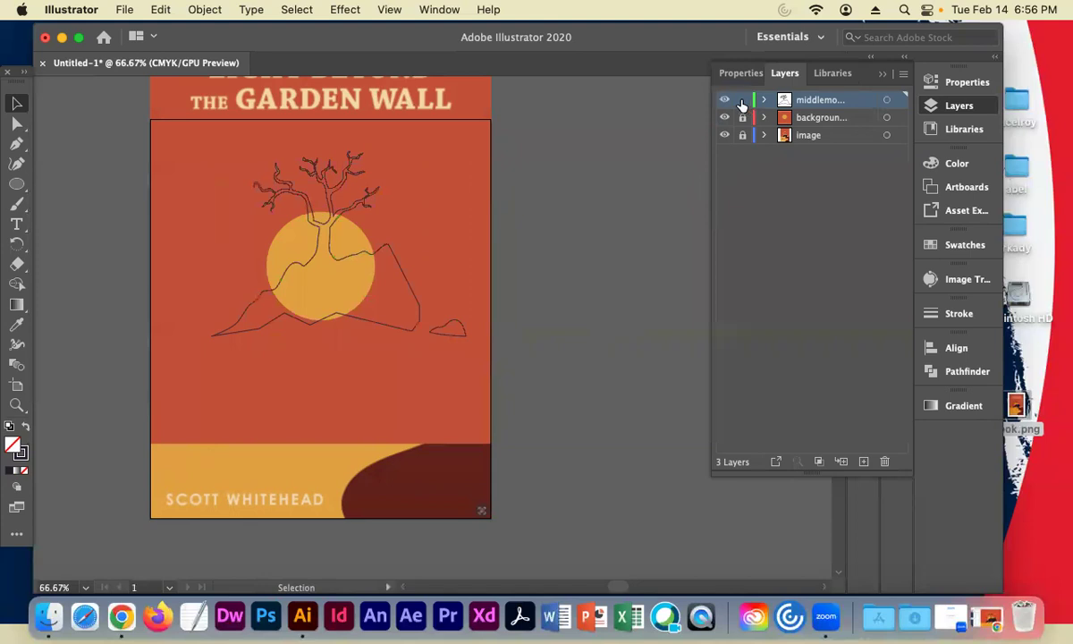
Hide the background layer to reveal the reference cover and pan across the hill town.
{"action": "left_click", "coordinate": [724, 135]}
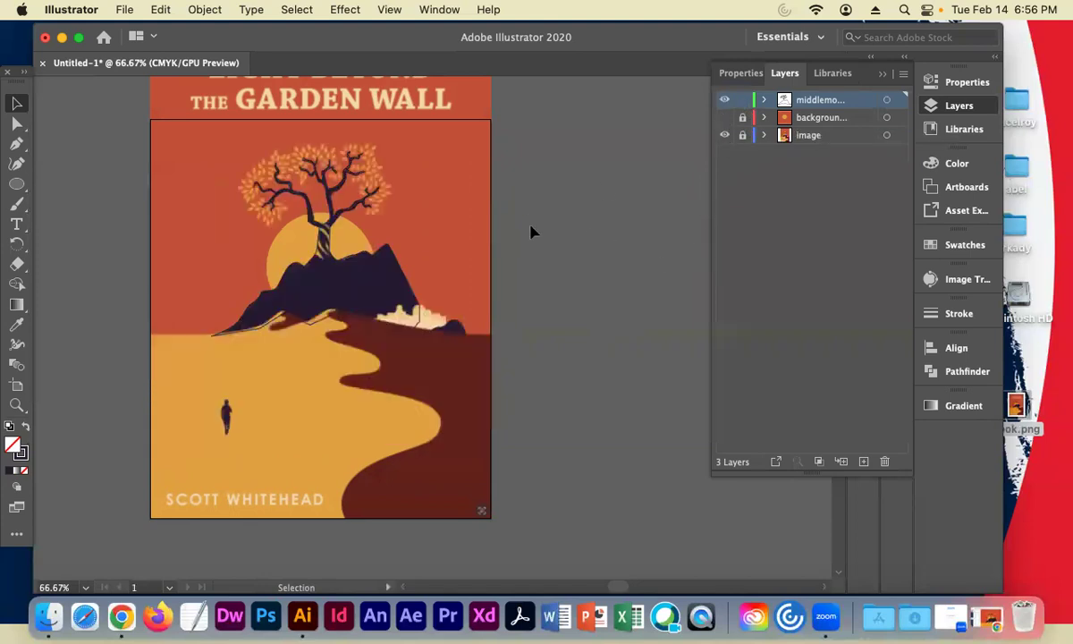
{"action": "scroll", "coordinate": [530, 233], "scroll_direction": "down", "scroll_amount": 2}
{"action": "scroll", "coordinate": [530, 233], "scroll_direction": "up", "scroll_amount": 10}
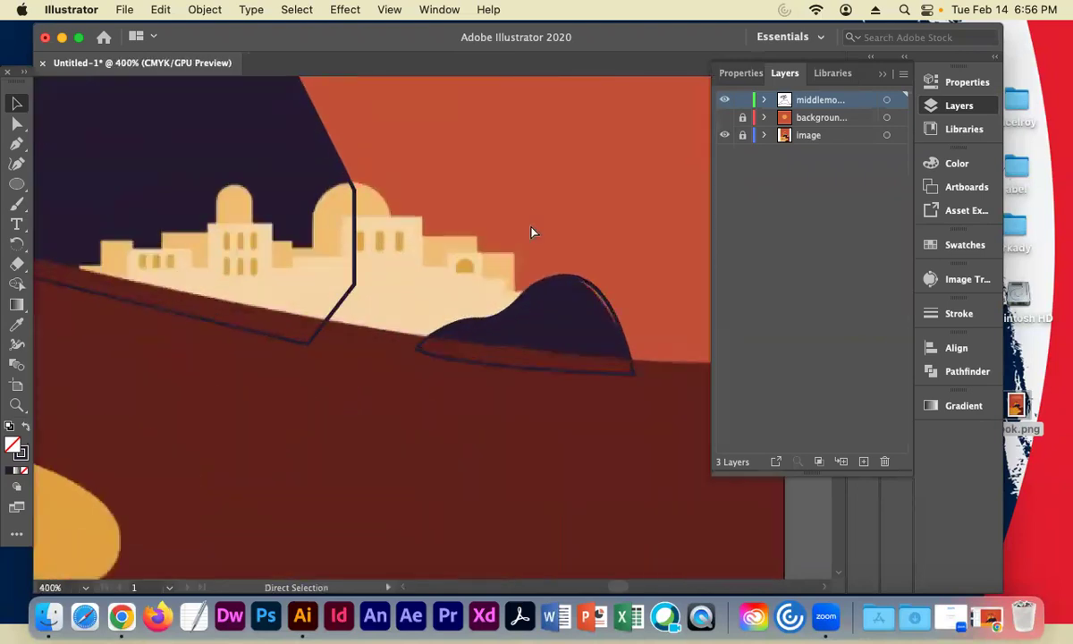
{"action": "key", "text": "space"}
{"action": "left_click_drag", "start_coordinate": [388, 240], "coordinate": [412, 245]}
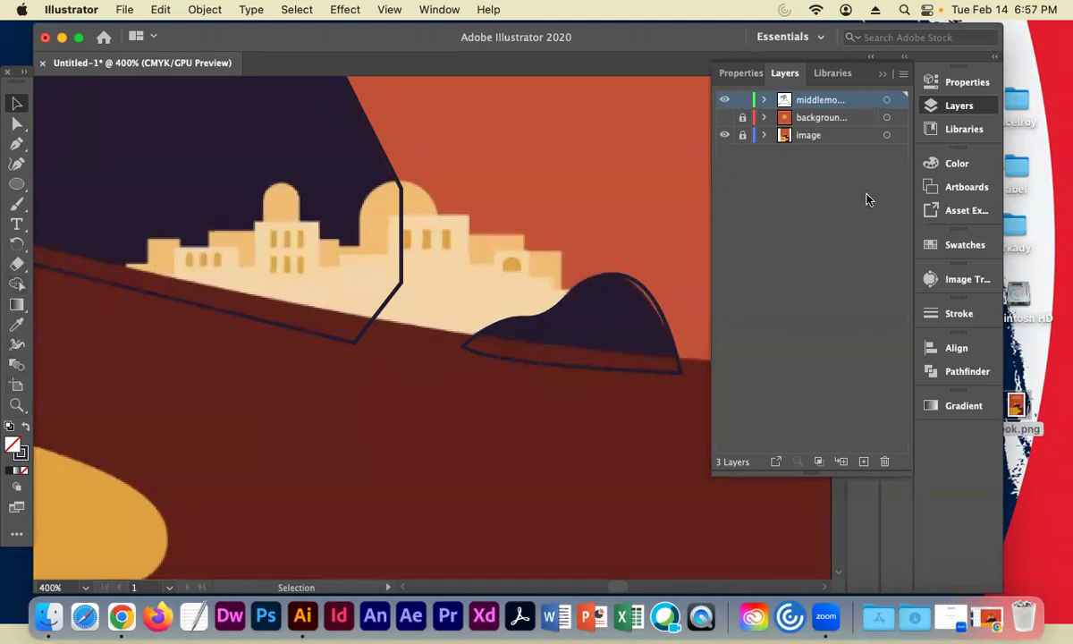
Save the hill's dark navy as a new swatch.
{"action": "left_click", "coordinate": [881, 73]}
{"action": "left_click", "coordinate": [973, 246]}
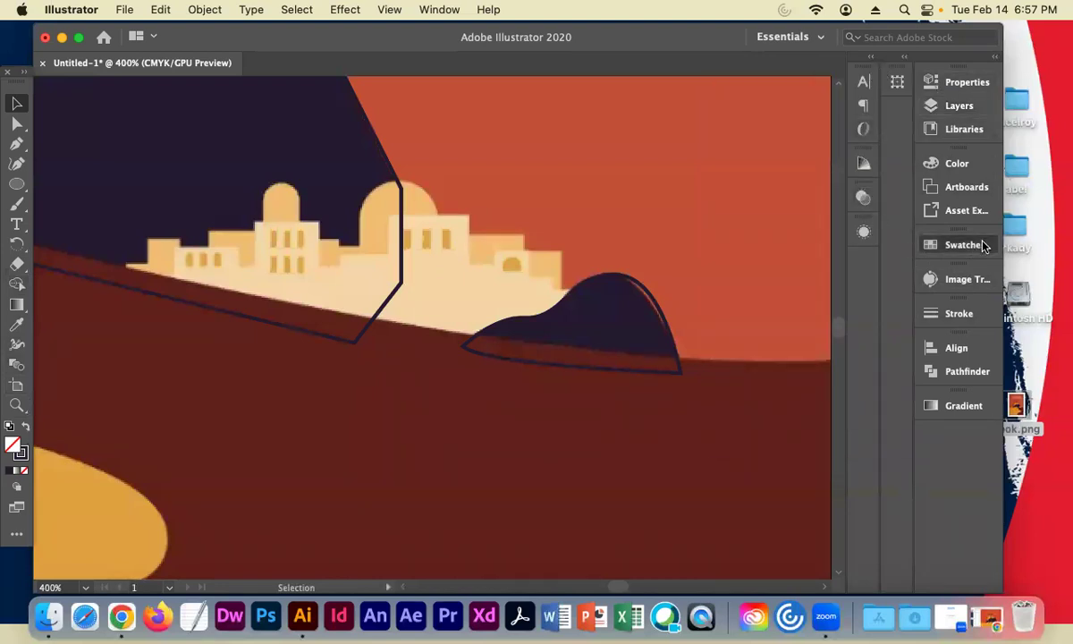
{"action": "left_click", "coordinate": [25, 426]}
{"action": "left_click_drag", "start_coordinate": [622, 393], "coordinate": [781, 323]}
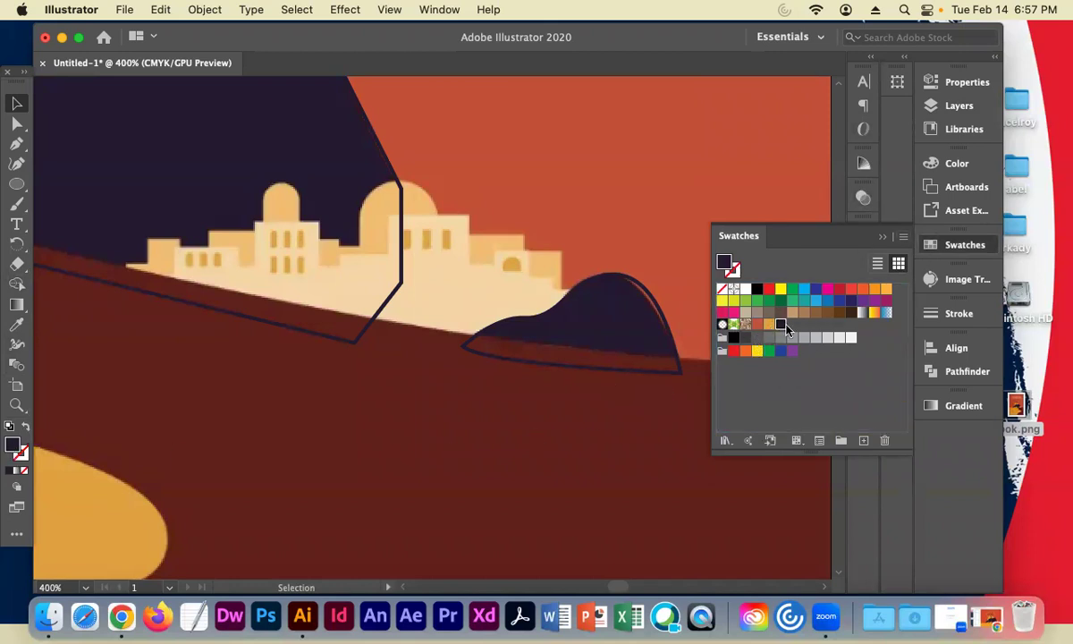
{"action": "left_click", "coordinate": [883, 240]}
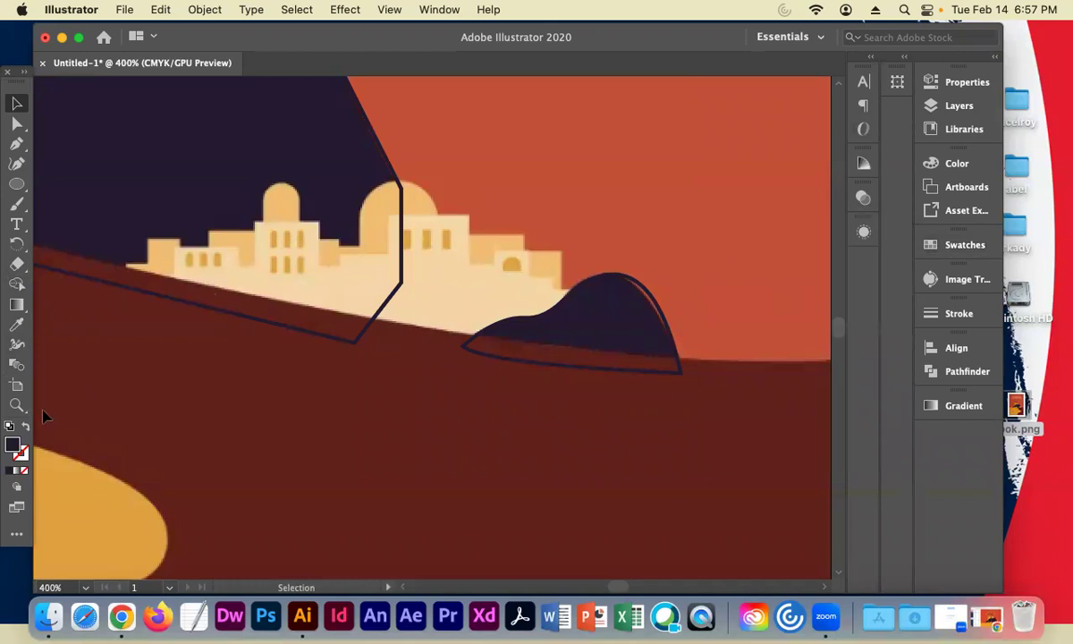
Eyedrop the dome's light orange and save it as a new swatch.
{"action": "left_click", "coordinate": [17, 324]}
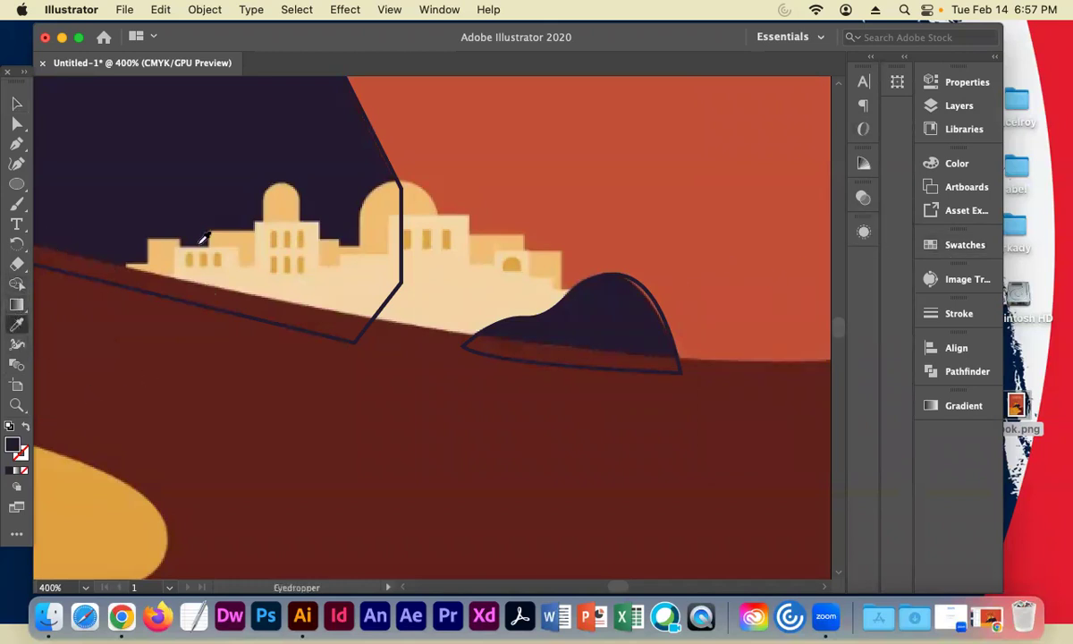
{"action": "left_click", "coordinate": [269, 187]}
{"action": "left_click", "coordinate": [948, 244]}
{"action": "left_click_drag", "start_coordinate": [16, 450], "coordinate": [742, 321]}
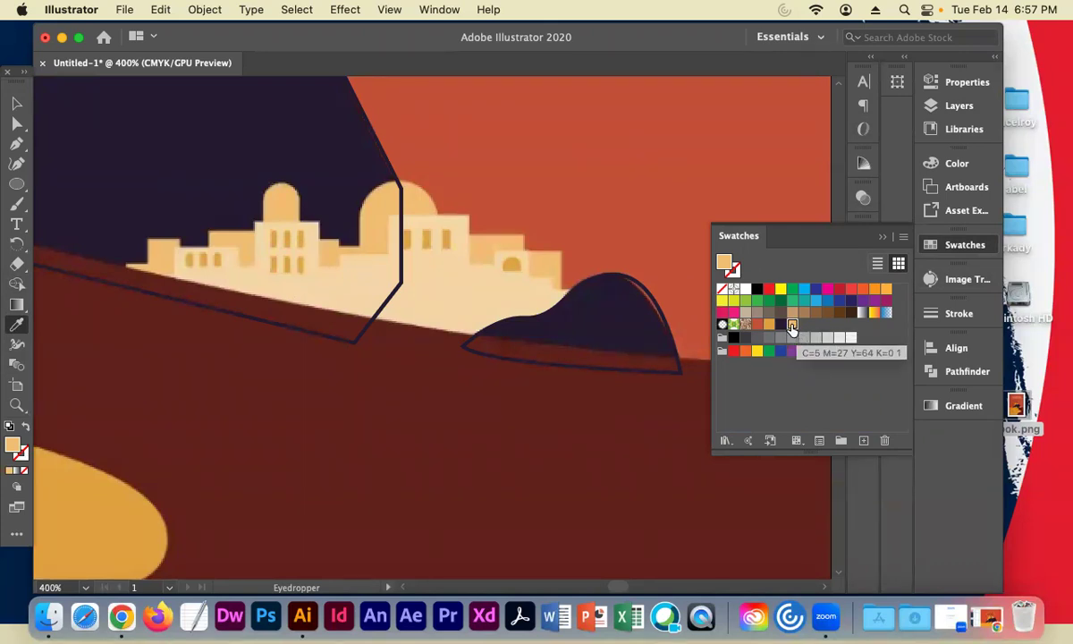
{"action": "left_click", "coordinate": [744, 381]}
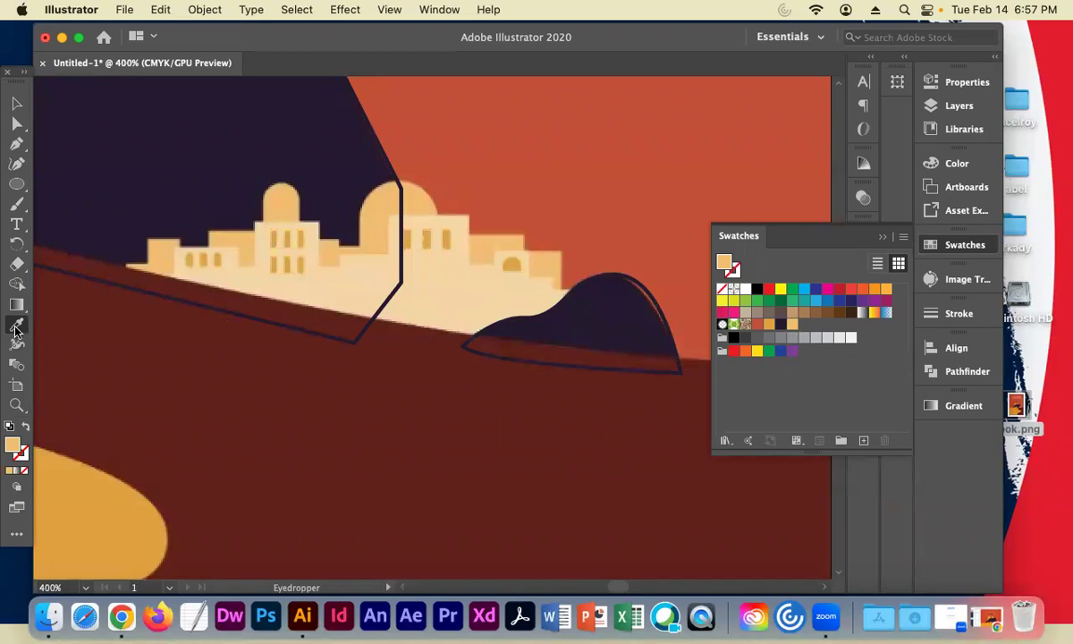
Sample the building's light peach and the window orange, saving each as a swatch.
{"action": "left_click", "coordinate": [328, 289]}
{"action": "left_click_drag", "start_coordinate": [9, 444], "coordinate": [794, 327]}
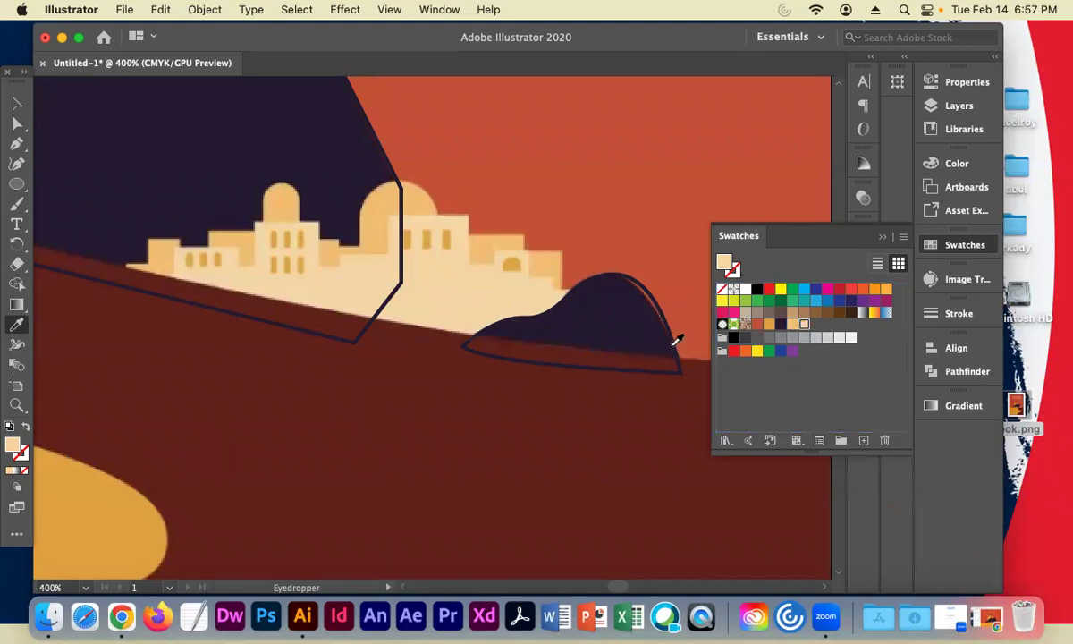
{"action": "left_click", "coordinate": [205, 257]}
{"action": "left_click_drag", "start_coordinate": [220, 440], "coordinate": [808, 333]}
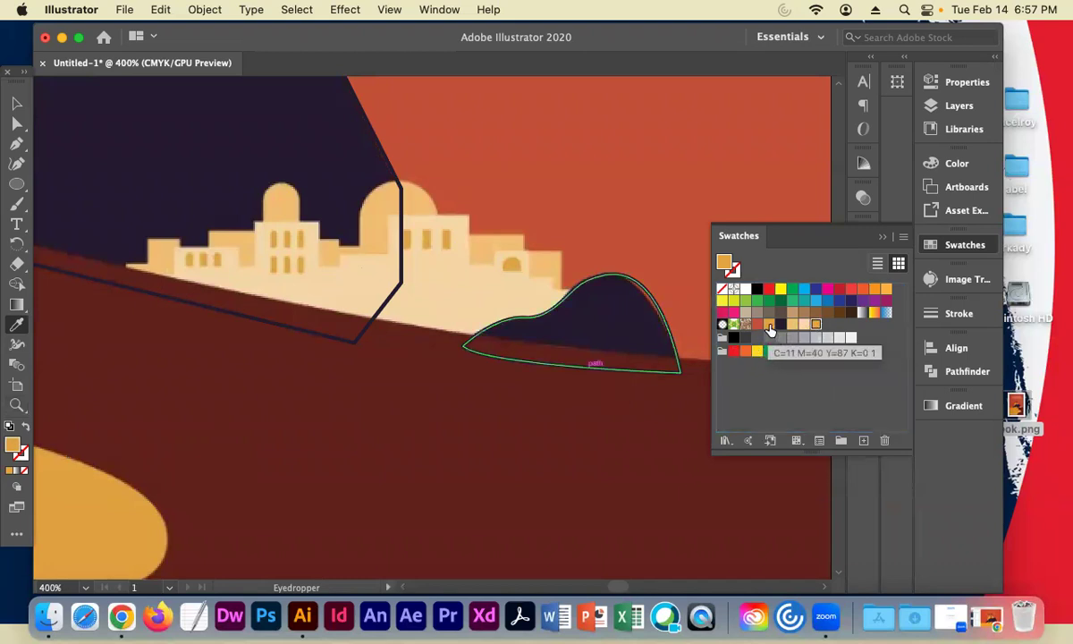
Deselect and set the drawing colour to the saved swatch as a stroke with no fill.
{"action": "key", "text": "super+shift+a"}
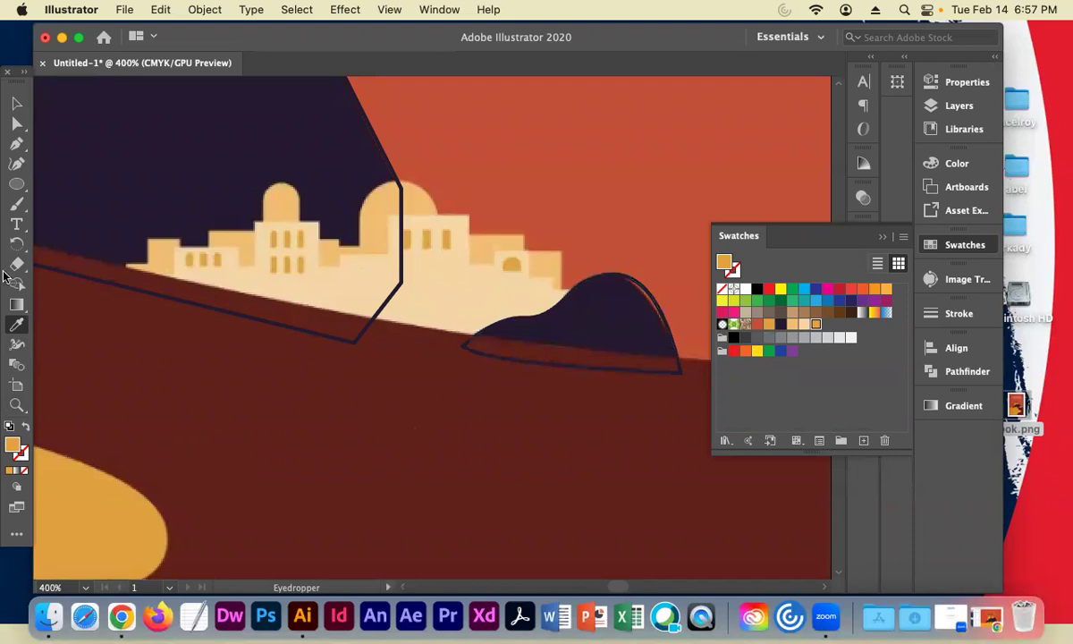
{"action": "left_click", "coordinate": [16, 103]}
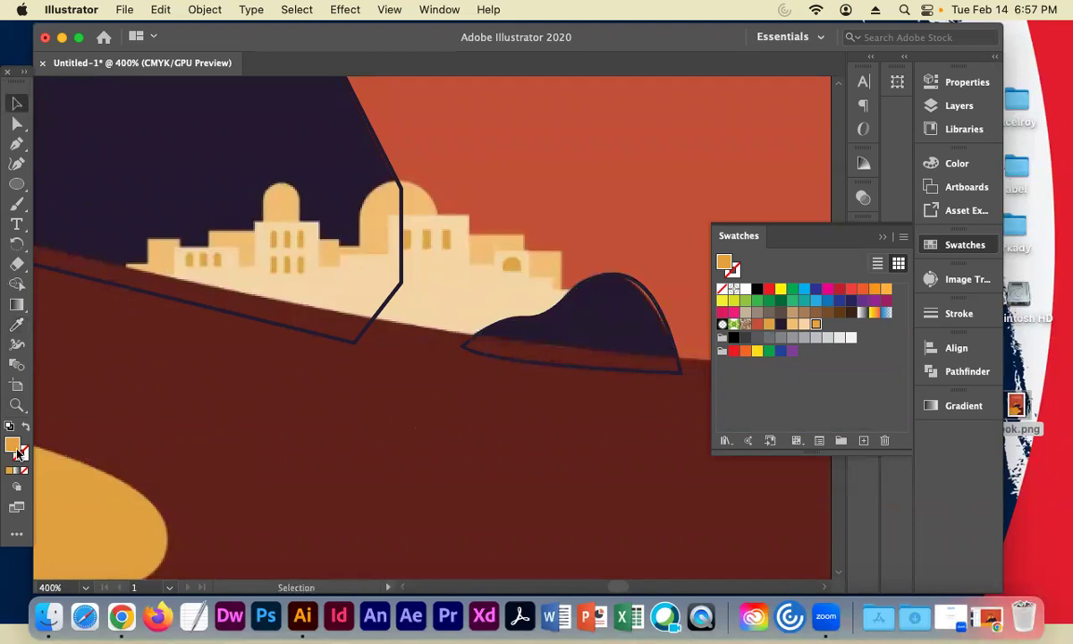
{"action": "left_click", "coordinate": [793, 329]}
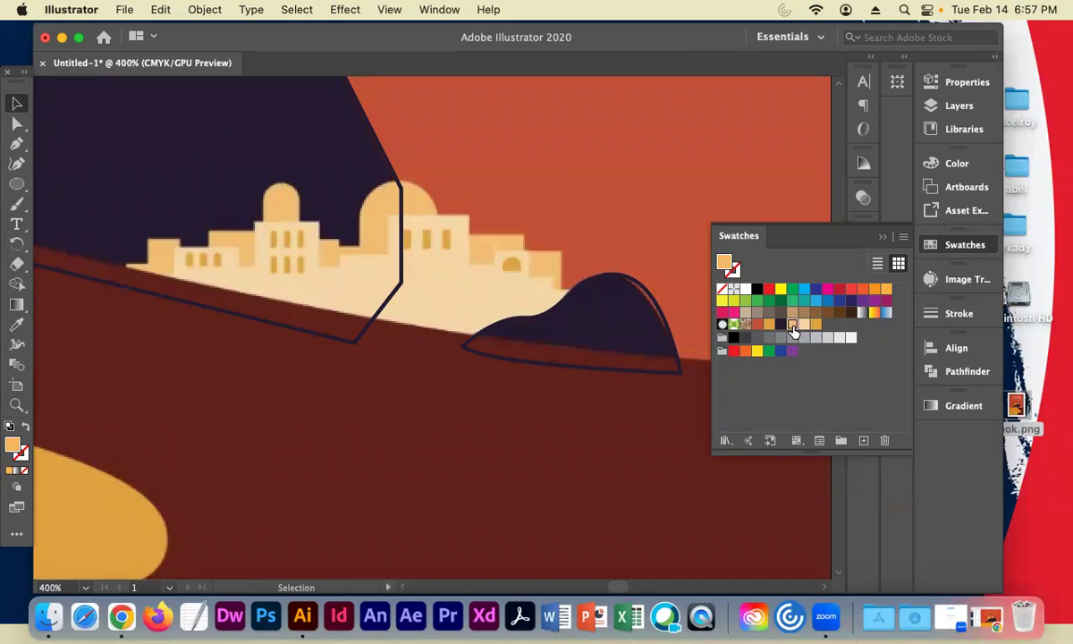
{"action": "left_click", "coordinate": [27, 427]}
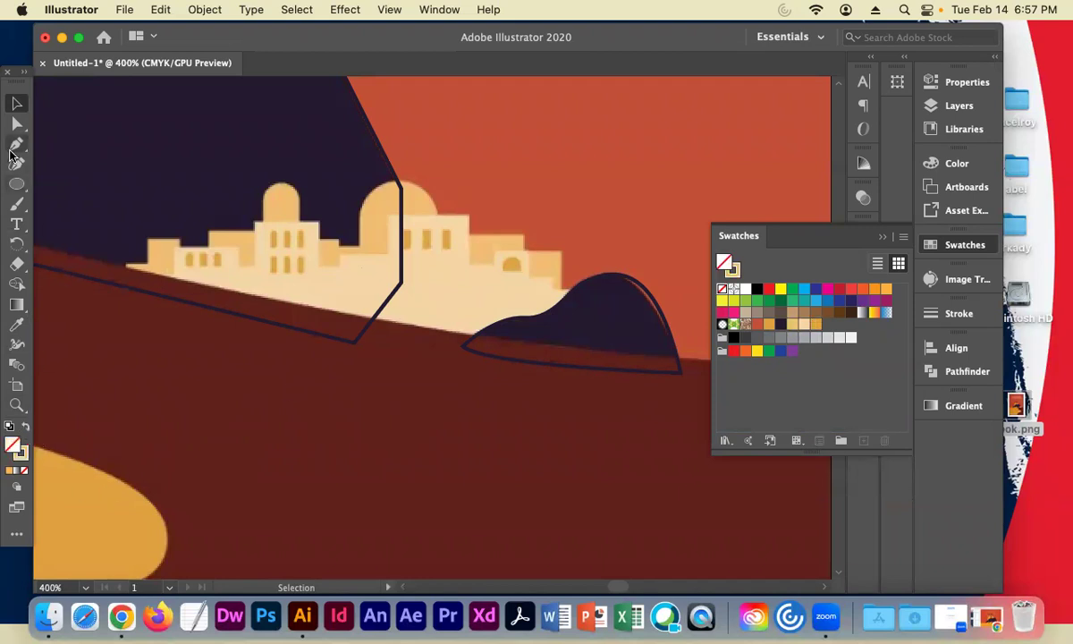
Trace the town's left edge and rooftops over the first dome to the next building wall.
{"action": "left_click", "coordinate": [16, 143]}
{"action": "left_click_drag", "start_coordinate": [125, 283], "coordinate": [178, 246]}
{"action": "left_click", "coordinate": [178, 240]}
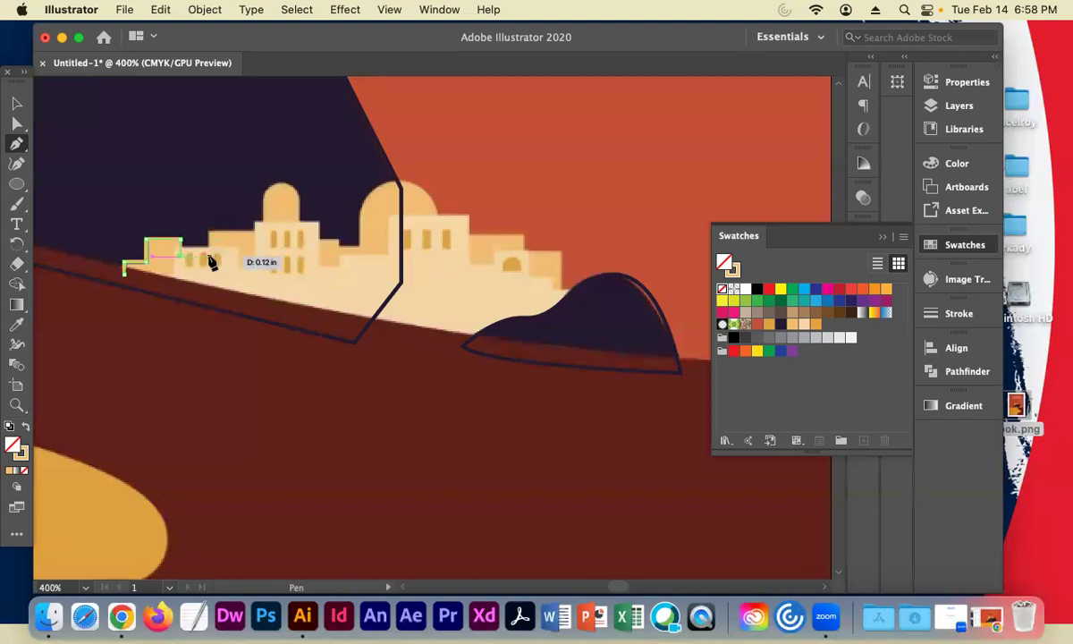
{"action": "left_click_drag", "start_coordinate": [210, 256], "coordinate": [211, 241]}
{"action": "left_click", "coordinate": [209, 232]}
{"action": "left_click", "coordinate": [262, 232]}
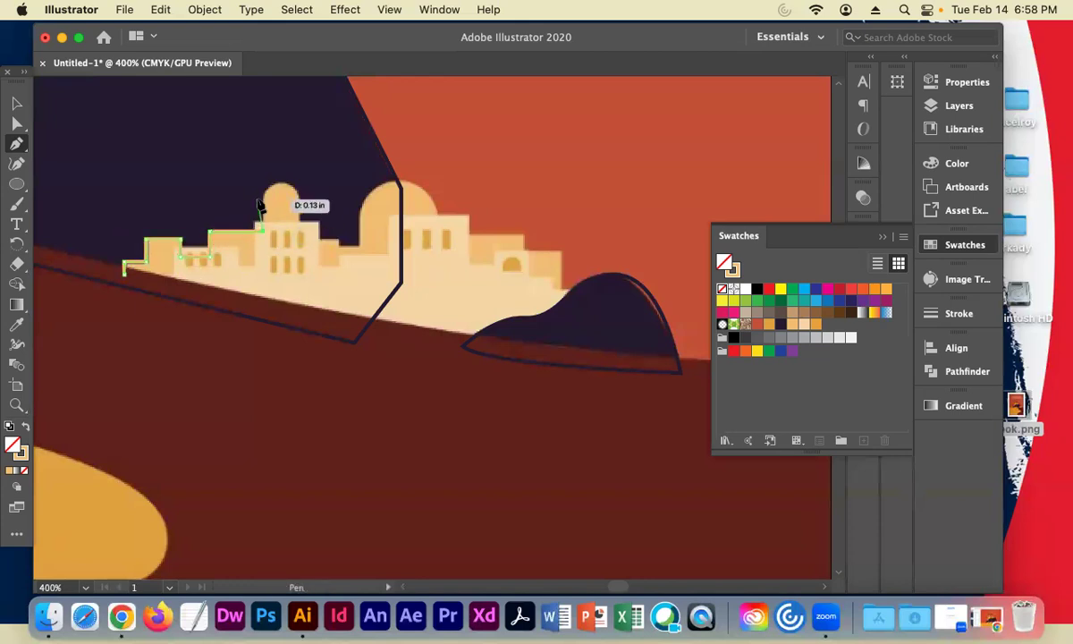
{"action": "left_click", "coordinate": [263, 193]}
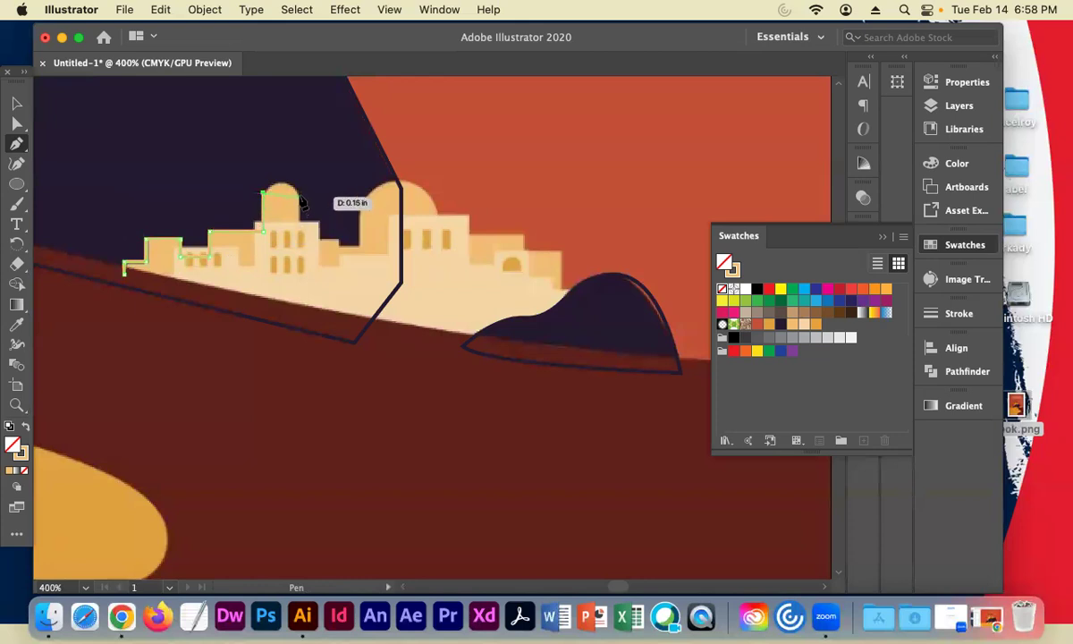
{"action": "left_click_drag", "start_coordinate": [300, 197], "coordinate": [303, 202]}
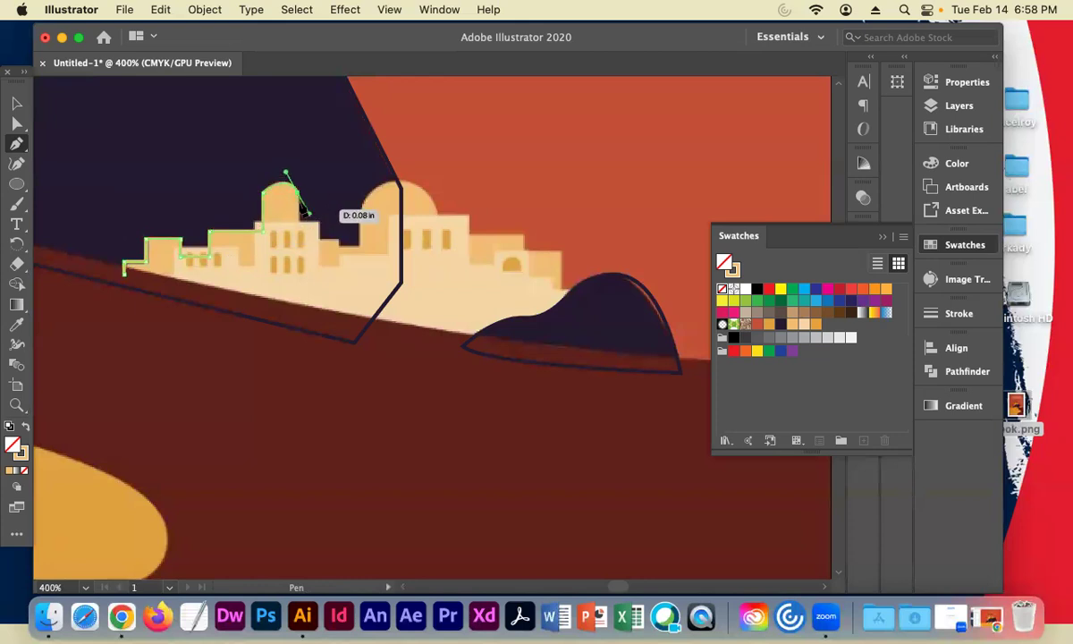
{"action": "left_click", "coordinate": [299, 193]}
{"action": "left_click", "coordinate": [299, 239]}
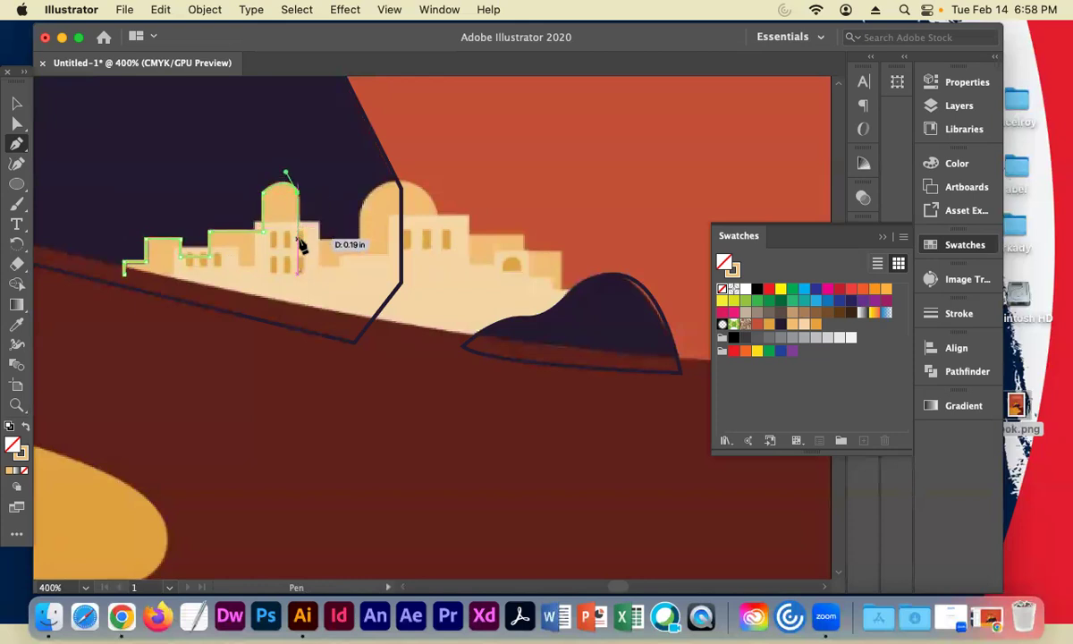
{"action": "left_click", "coordinate": [338, 241]}
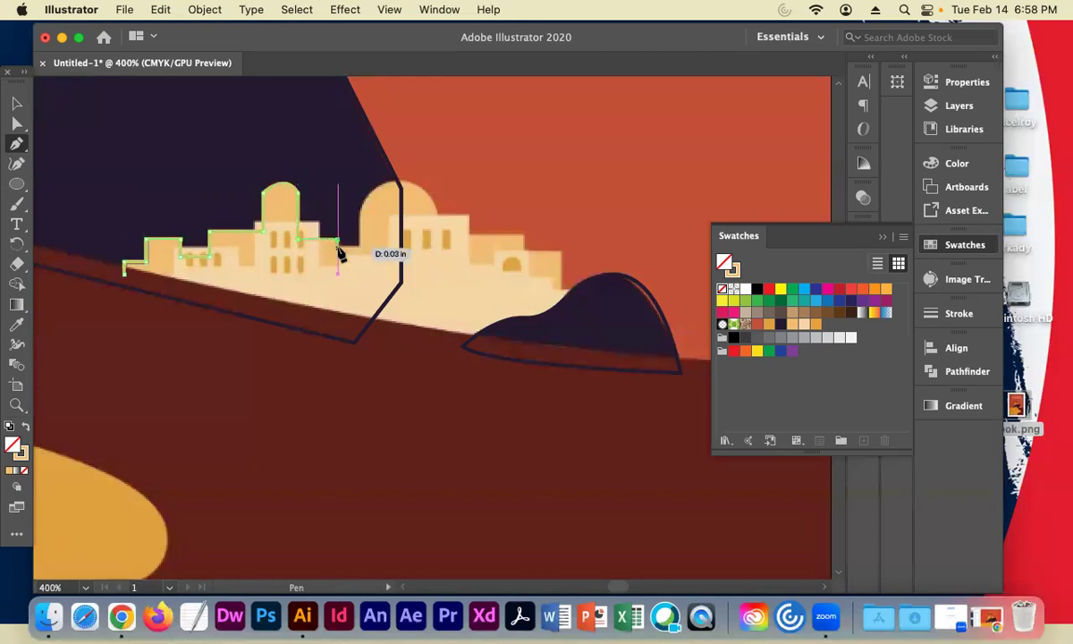
{"action": "left_click", "coordinate": [359, 247]}
{"action": "left_click", "coordinate": [359, 211]}
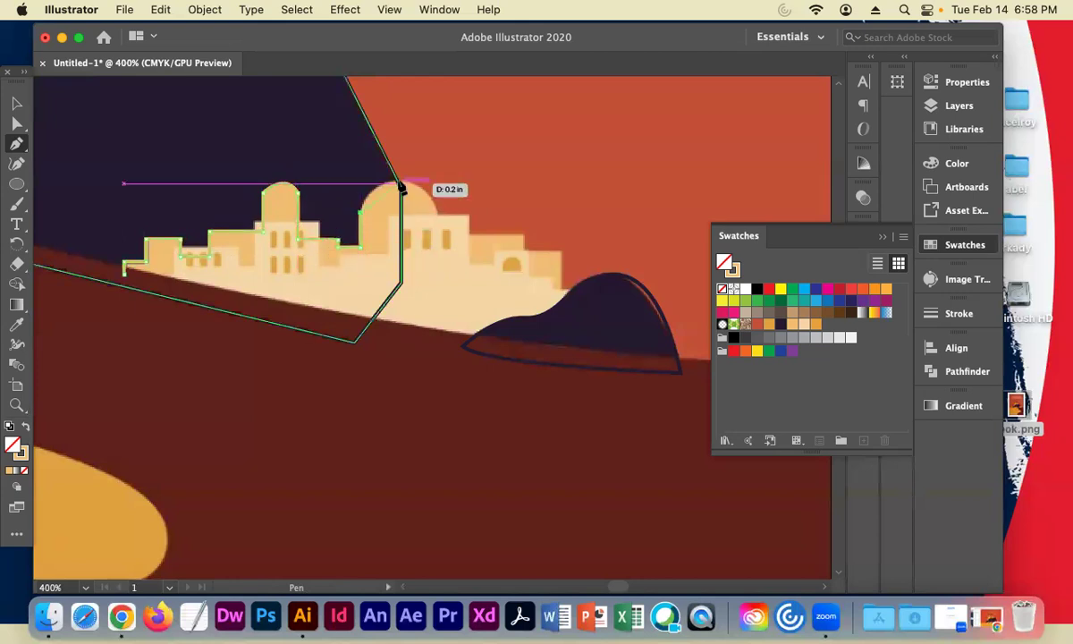
Curve over the second dome, follow the right rooftops, and close the outline along the base.
{"action": "left_click_drag", "start_coordinate": [436, 217], "coordinate": [469, 291]}
{"action": "left_click", "coordinate": [436, 216]}
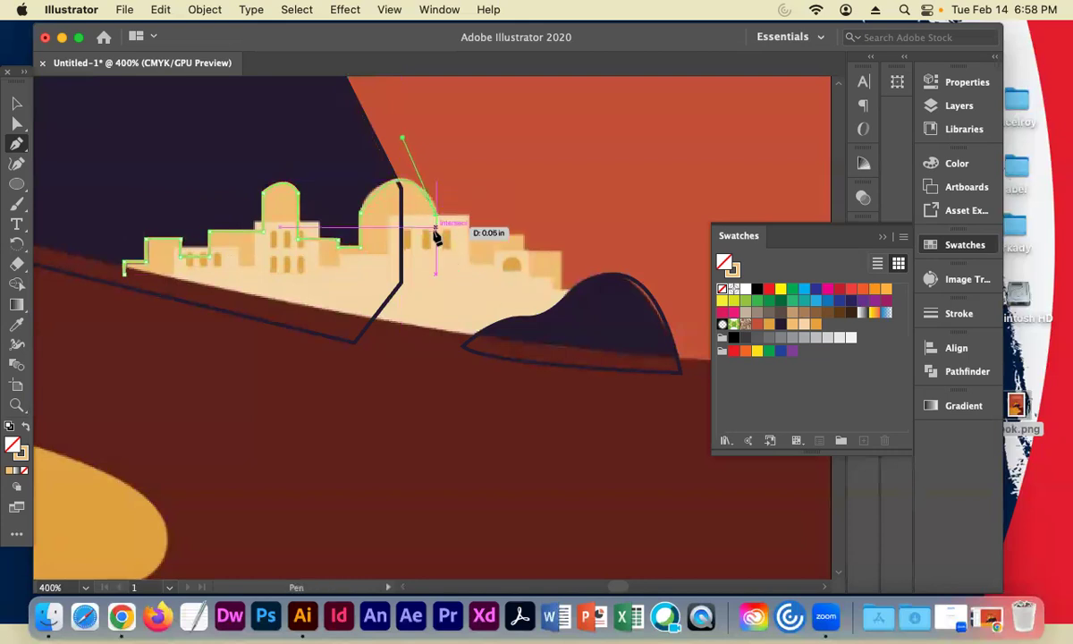
{"action": "left_click", "coordinate": [436, 236]}
{"action": "left_click", "coordinate": [523, 237]}
{"action": "left_click", "coordinate": [524, 256]}
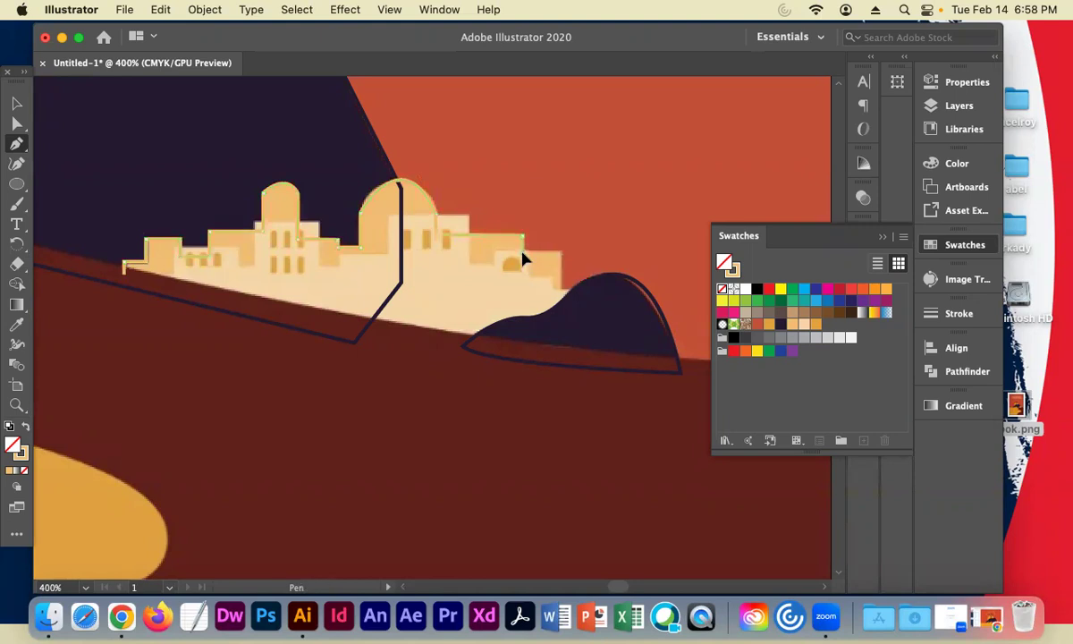
{"action": "left_click", "coordinate": [559, 254]}
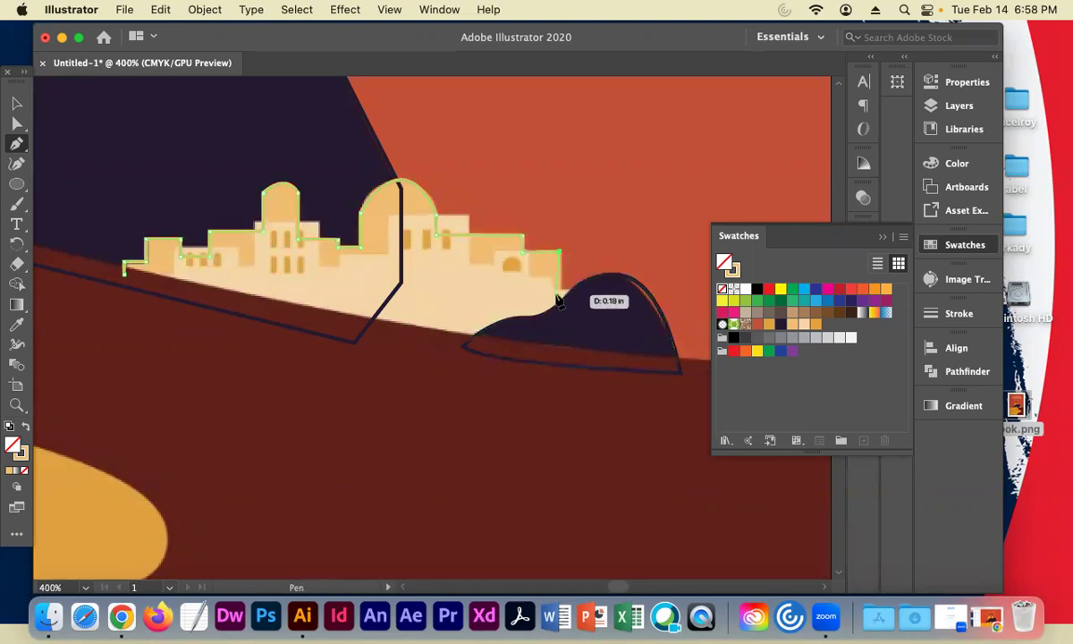
{"action": "left_click", "coordinate": [559, 295]}
{"action": "left_click", "coordinate": [338, 307]}
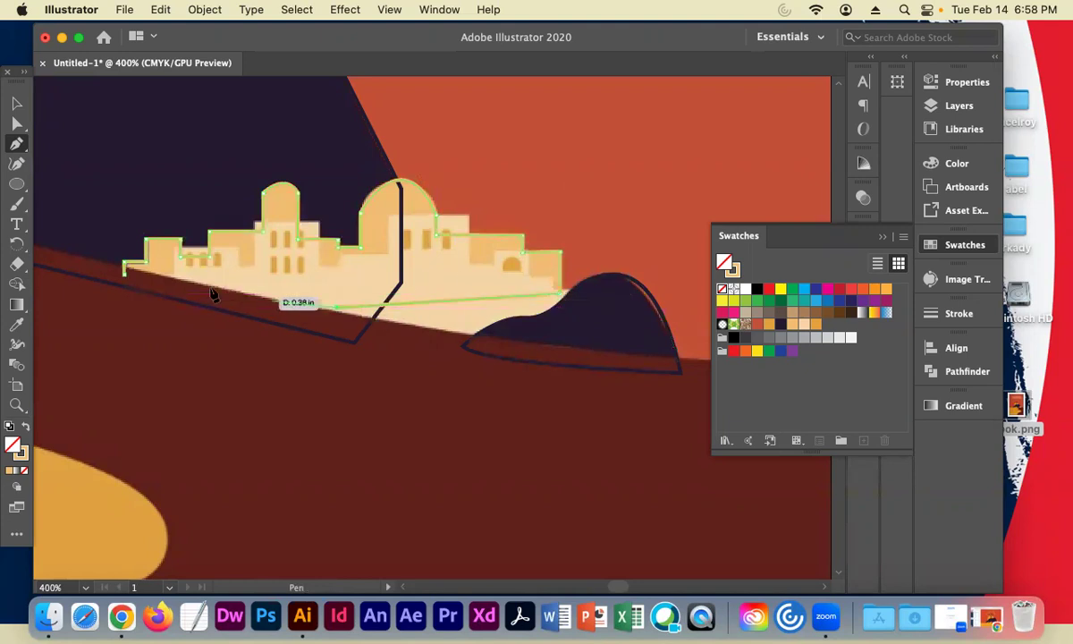
{"action": "left_click", "coordinate": [124, 277]}
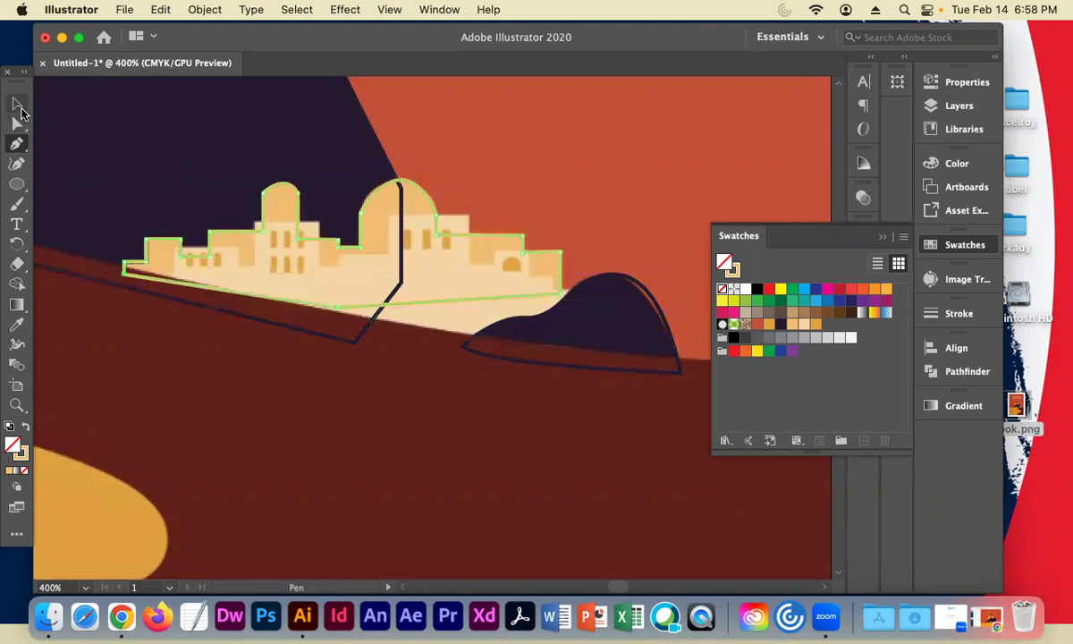
{"action": "left_click", "coordinate": [17, 103]}
{"action": "left_click", "coordinate": [662, 200]}
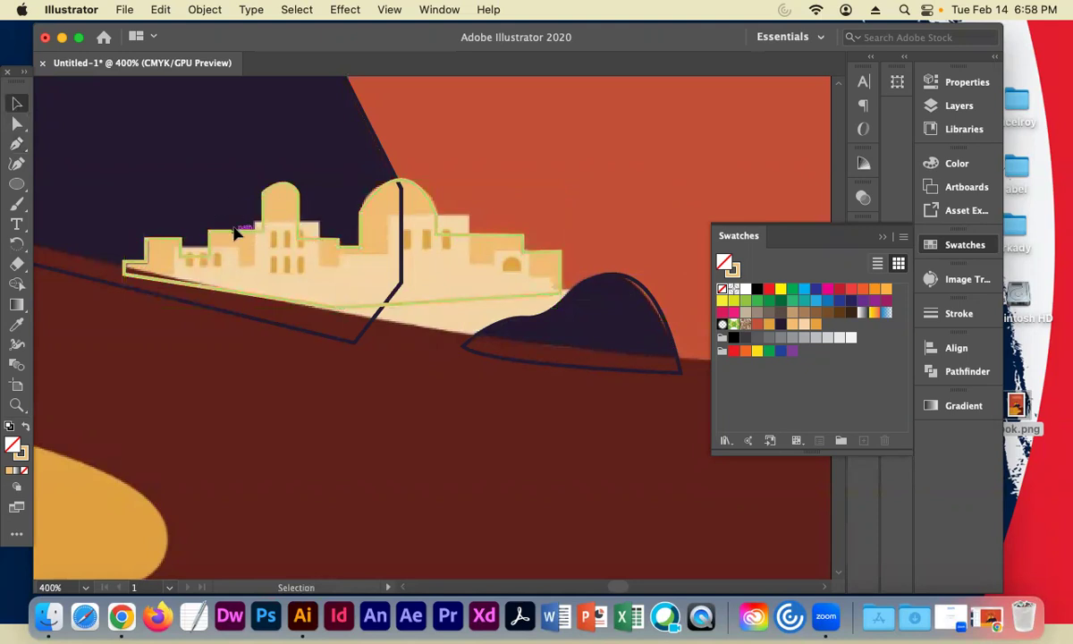
Sample the cream building colour and trace the back row's first two building outlines.
{"action": "left_click", "coordinate": [16, 324]}
{"action": "left_click", "coordinate": [302, 269]}
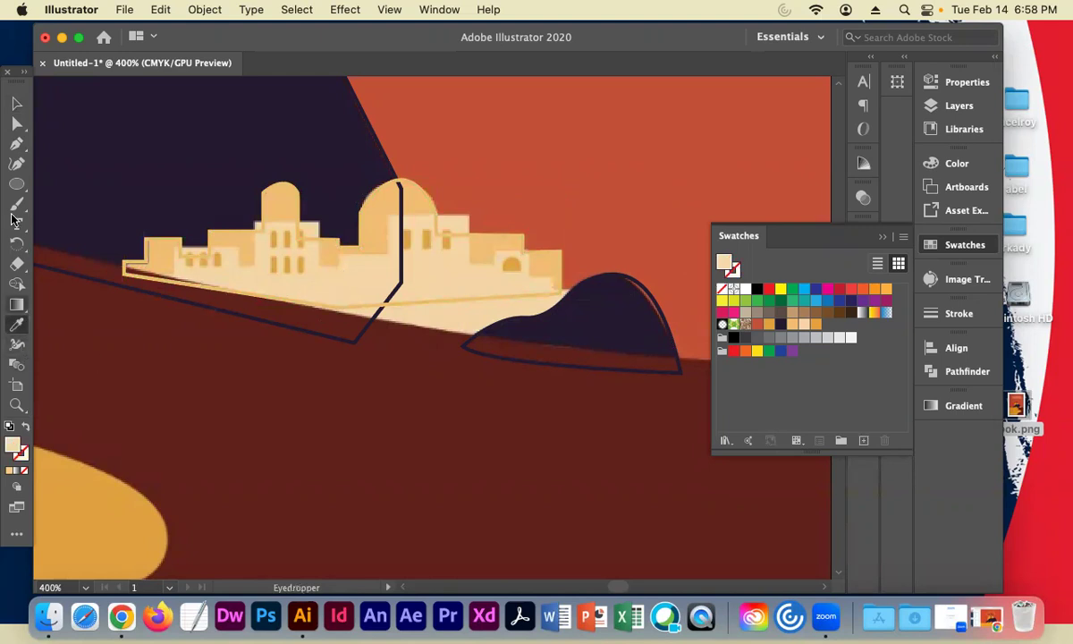
{"action": "left_click", "coordinate": [17, 143]}
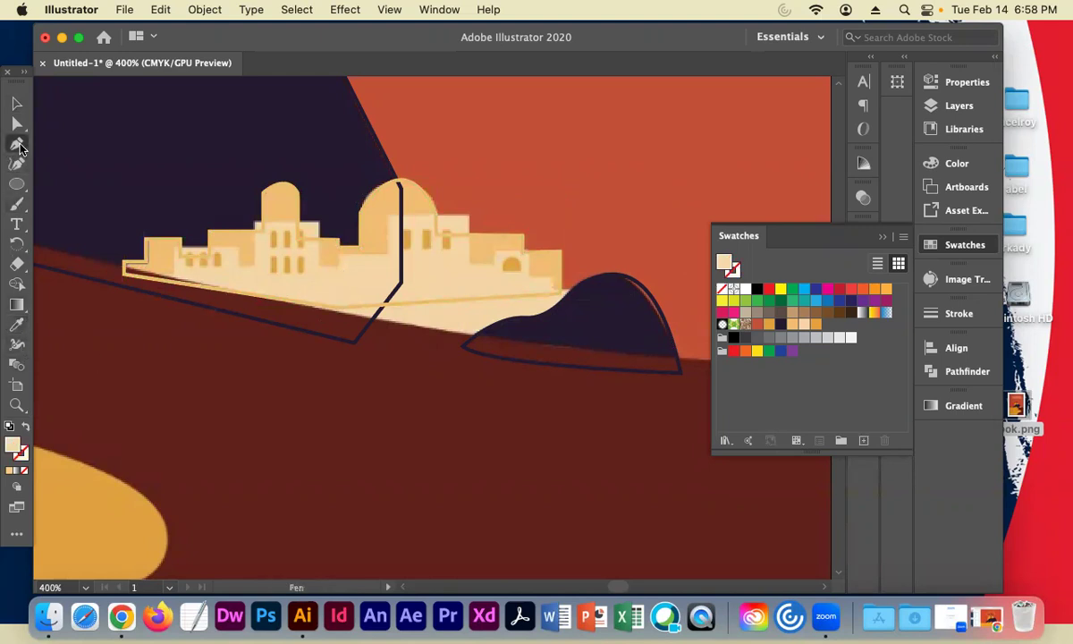
{"action": "left_click", "coordinate": [173, 289]}
{"action": "left_click", "coordinate": [176, 248]}
{"action": "left_click", "coordinate": [240, 248]}
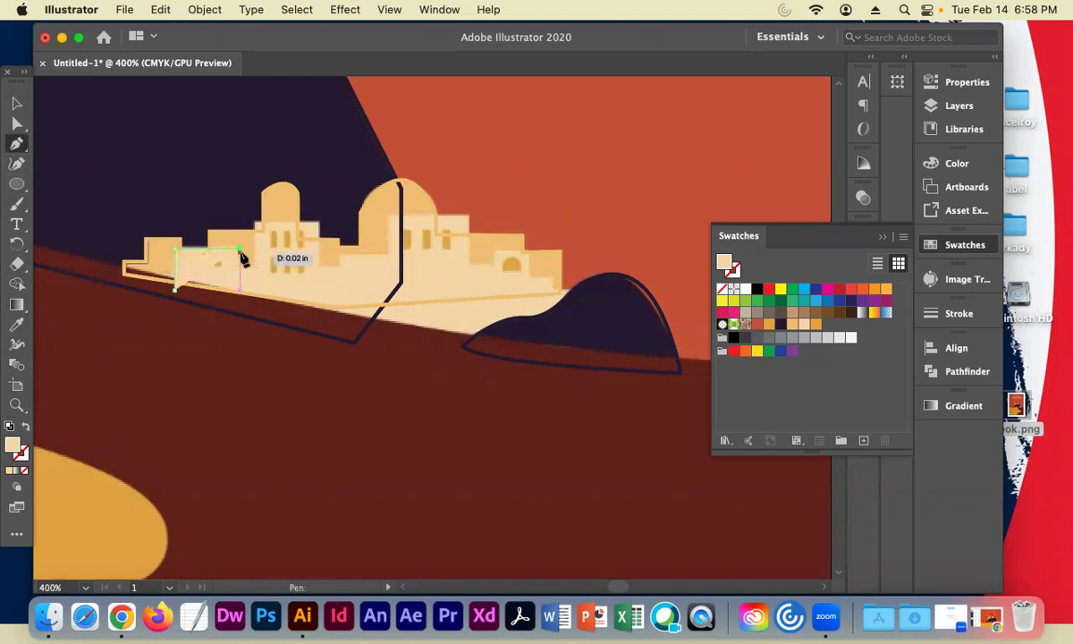
{"action": "left_click", "coordinate": [240, 268]}
{"action": "left_click", "coordinate": [256, 269]}
{"action": "left_click", "coordinate": [256, 221]}
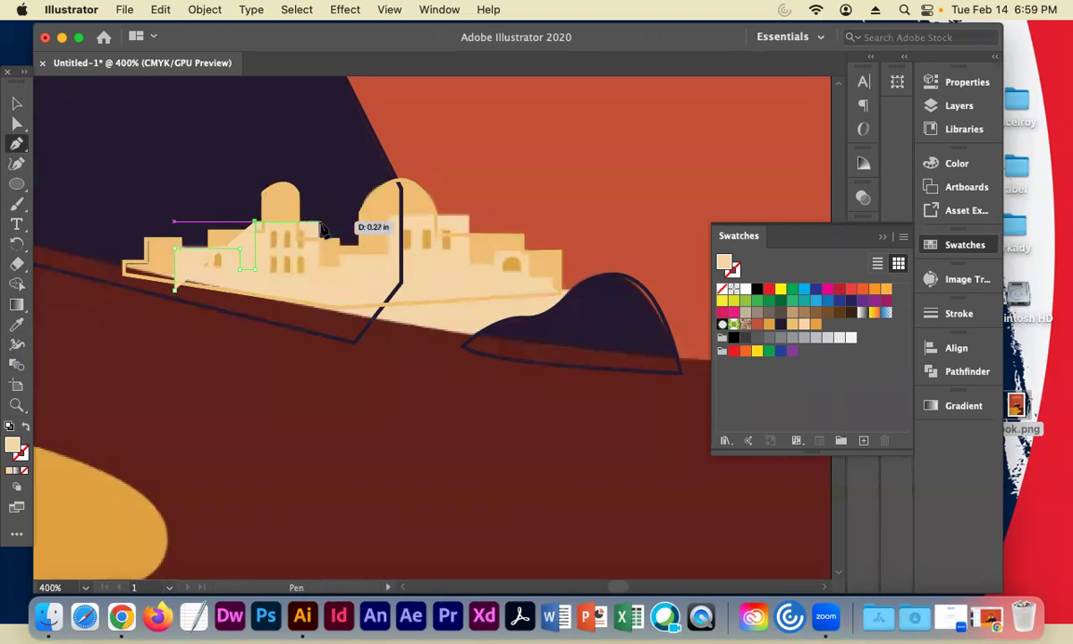
{"action": "left_click", "coordinate": [320, 222]}
{"action": "left_click", "coordinate": [320, 267]}
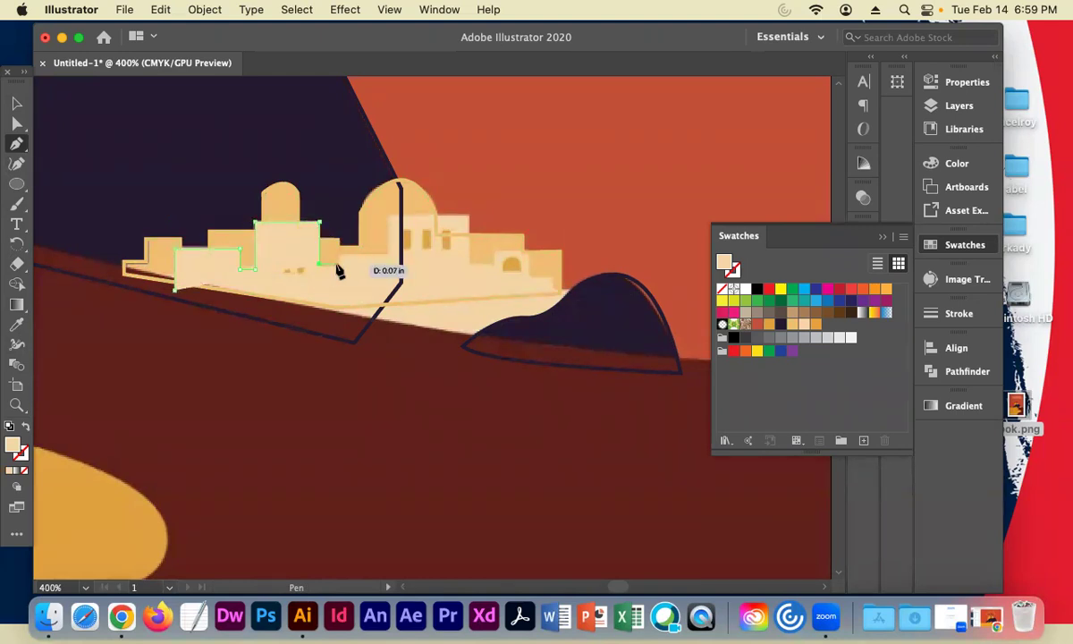
Continue the back-row skyline across the low roofs and dome-side rooftop to the rightmost corner.
{"action": "left_click", "coordinate": [338, 262]}
{"action": "left_click", "coordinate": [338, 256]}
{"action": "left_click", "coordinate": [390, 256]}
{"action": "left_click", "coordinate": [390, 217]}
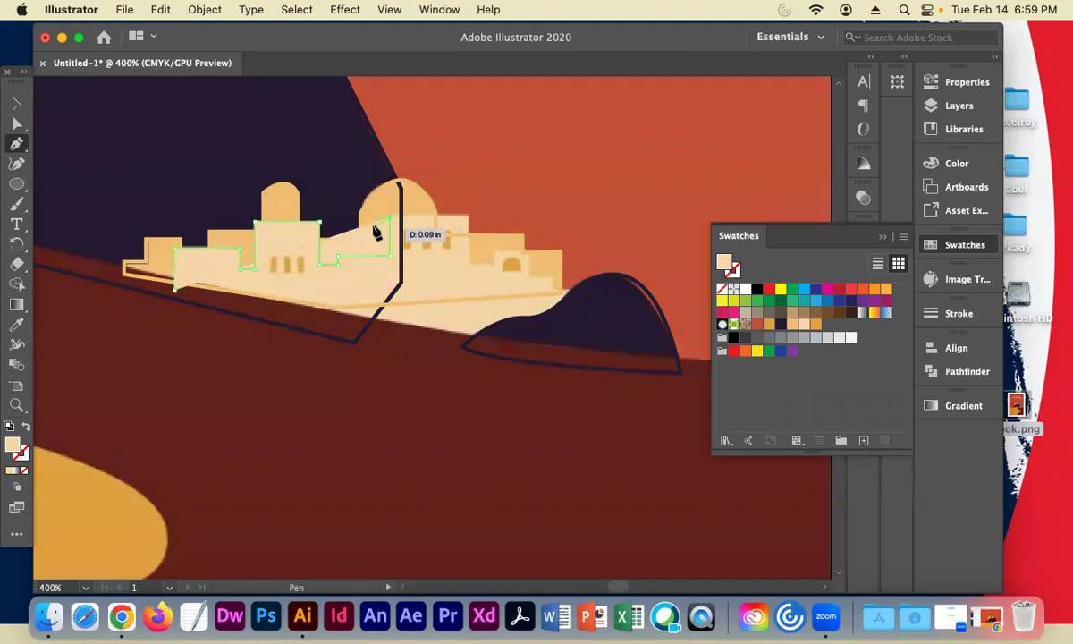
{"action": "left_click", "coordinate": [470, 218]}
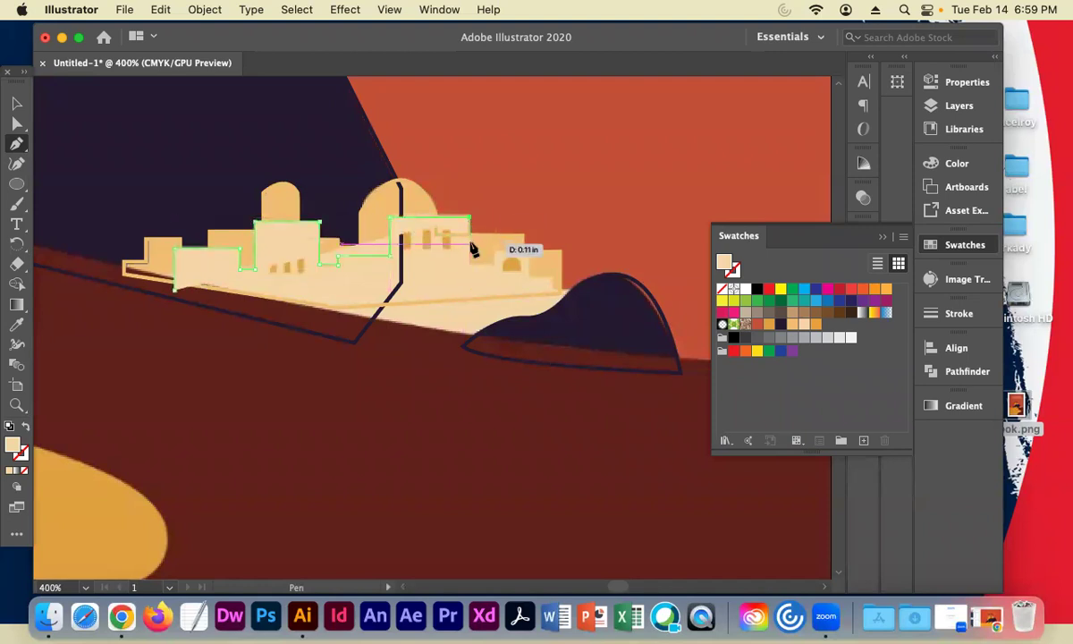
{"action": "left_click", "coordinate": [469, 264]}
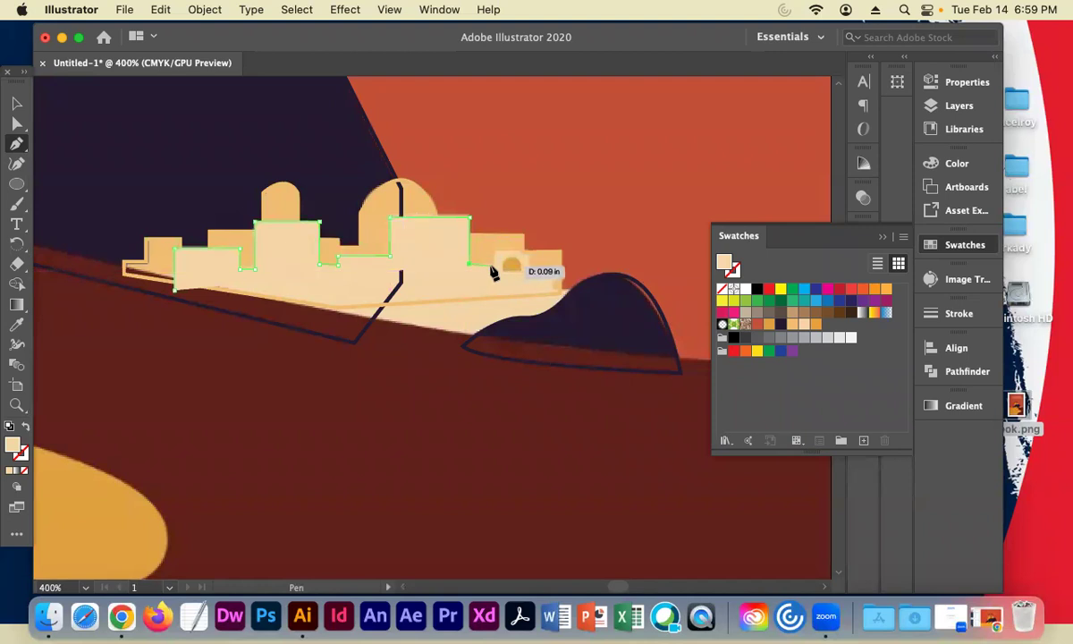
{"action": "left_click", "coordinate": [493, 263]}
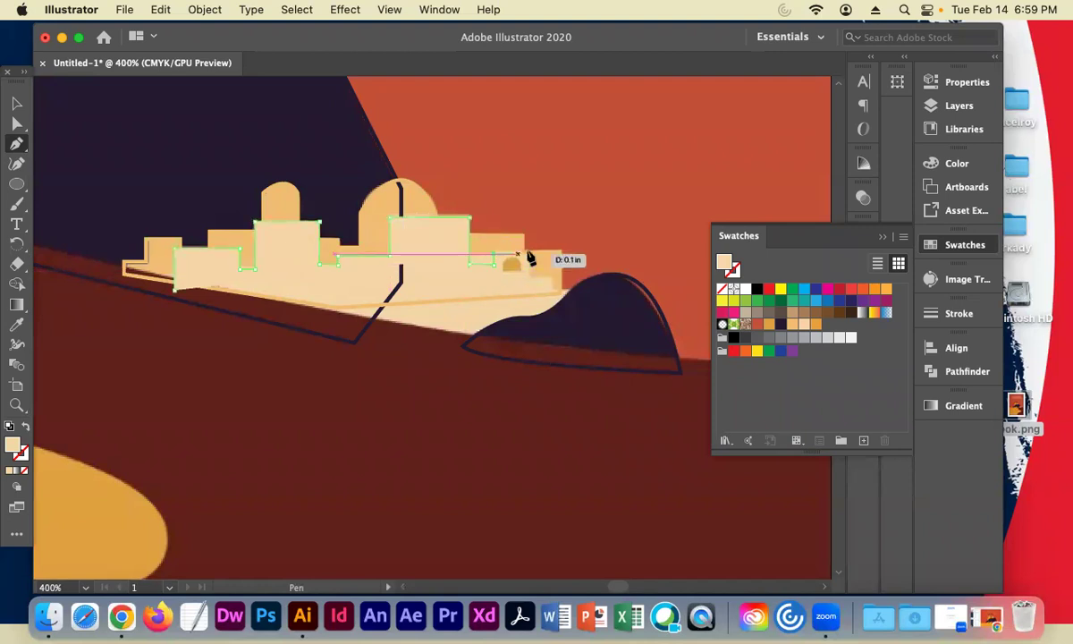
{"action": "left_click", "coordinate": [527, 254]}
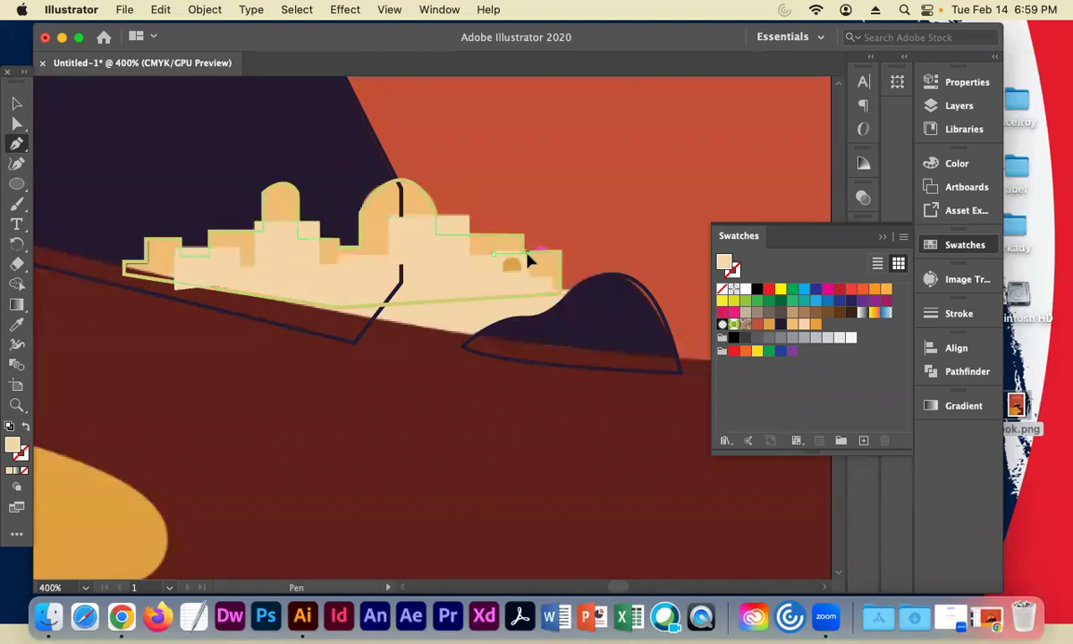
{"action": "left_click", "coordinate": [527, 273]}
{"action": "left_click", "coordinate": [553, 275]}
{"action": "left_click", "coordinate": [552, 289]}
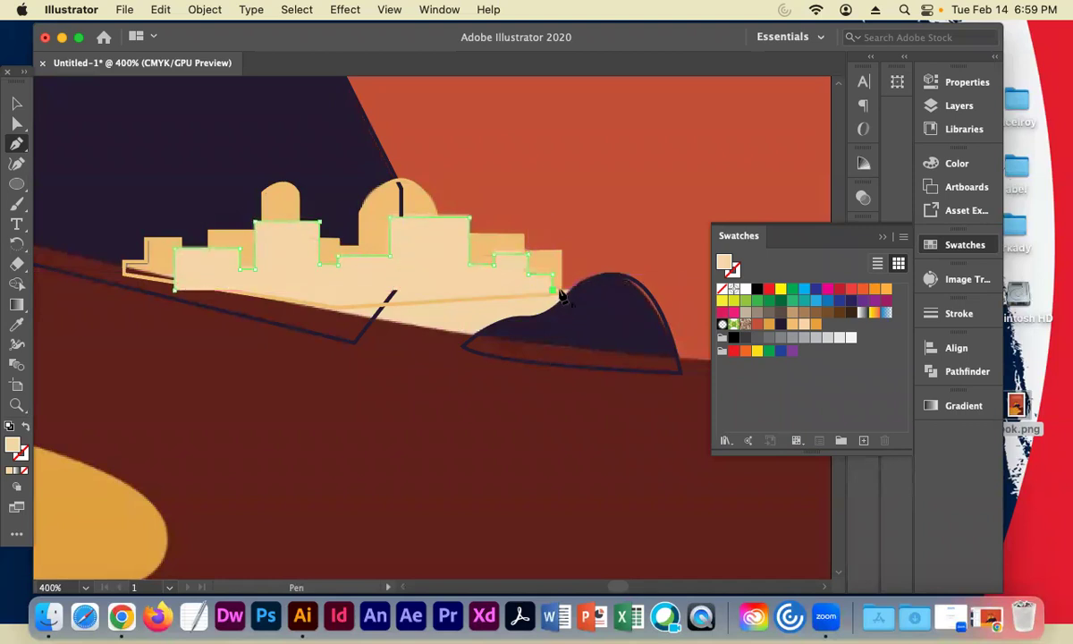
{"action": "left_click", "coordinate": [582, 289]}
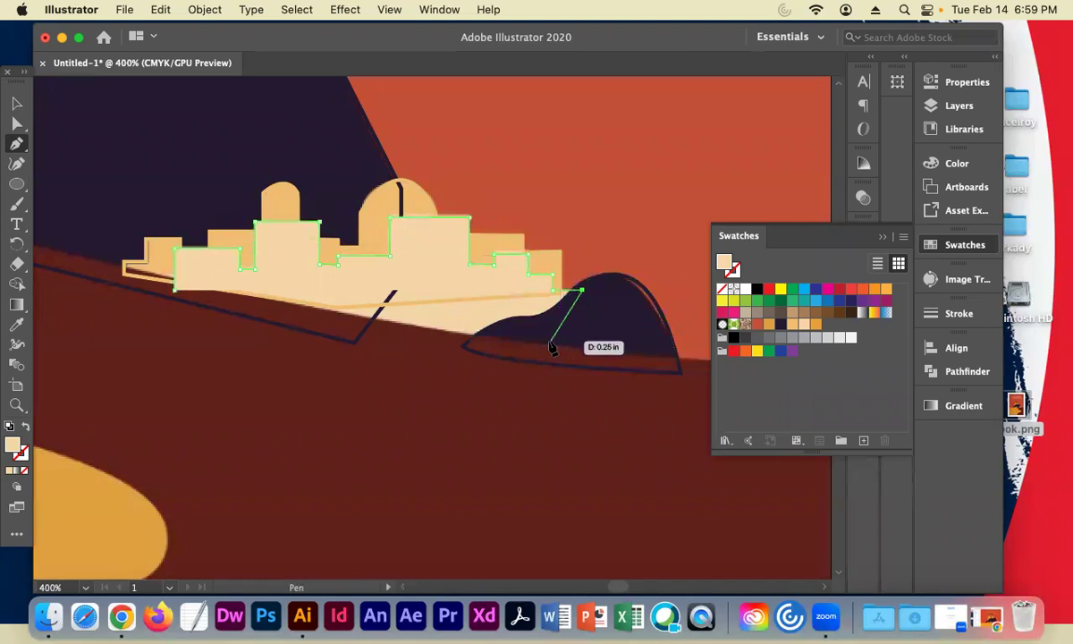
Extend the outline below the hillside, close it, and swap it to an unfilled cream stroke.
{"action": "left_click", "coordinate": [478, 379]}
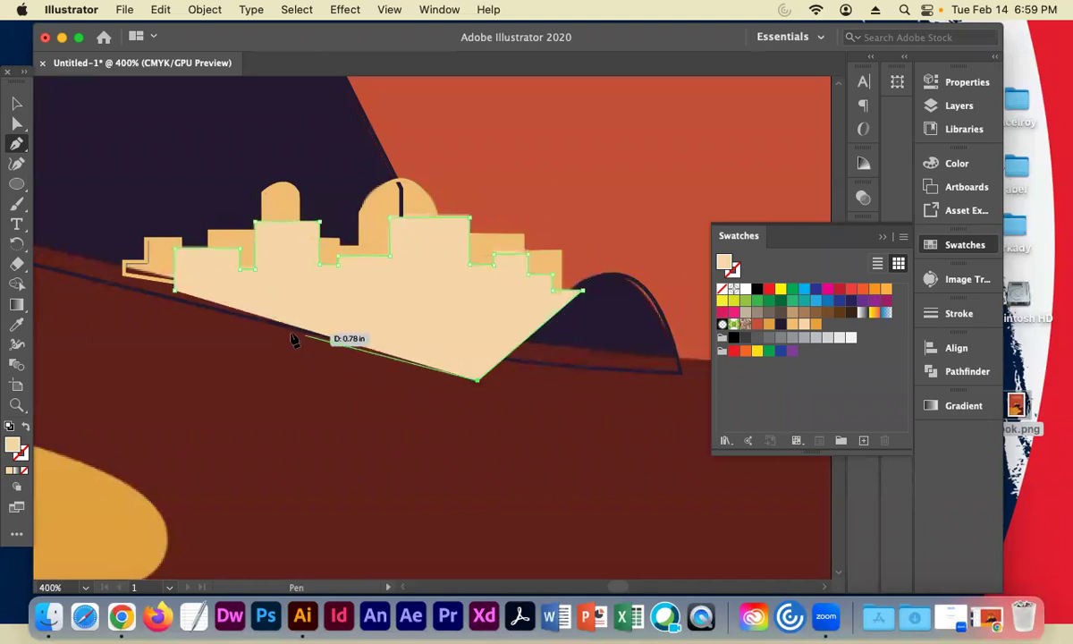
{"action": "left_click", "coordinate": [179, 324]}
{"action": "left_click", "coordinate": [174, 289]}
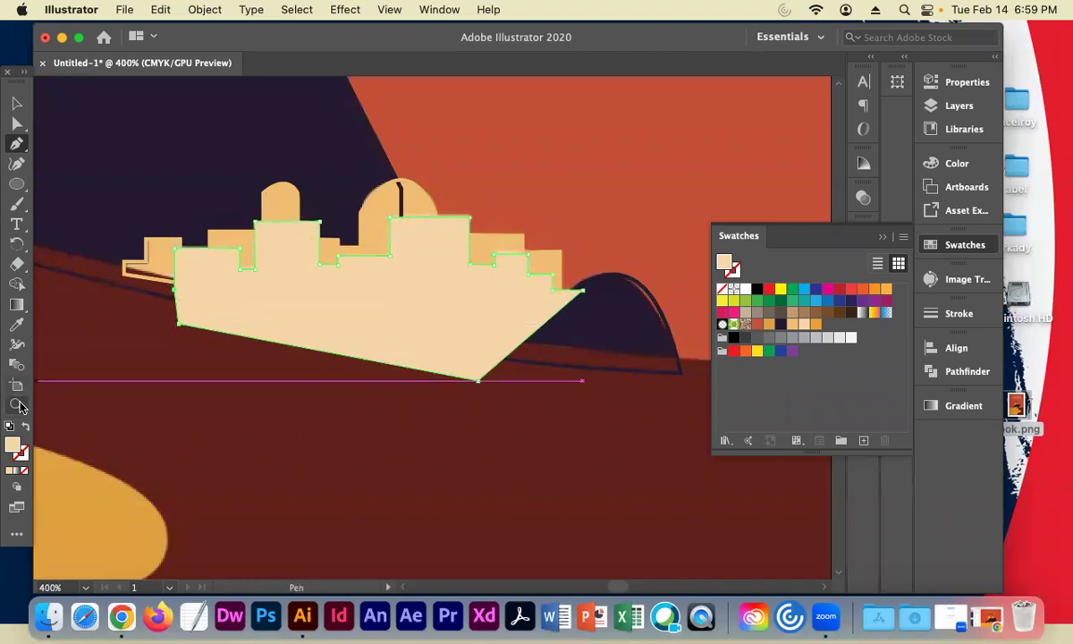
{"action": "key", "text": "shift+x"}
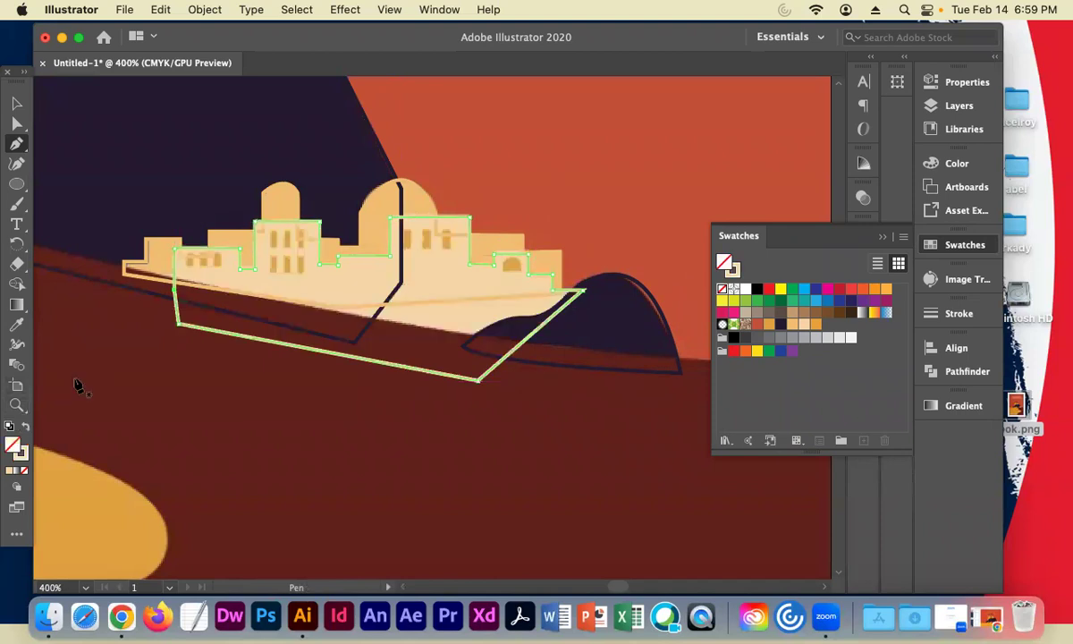
{"action": "left_click", "coordinate": [16, 97]}
{"action": "left_click", "coordinate": [525, 154]}
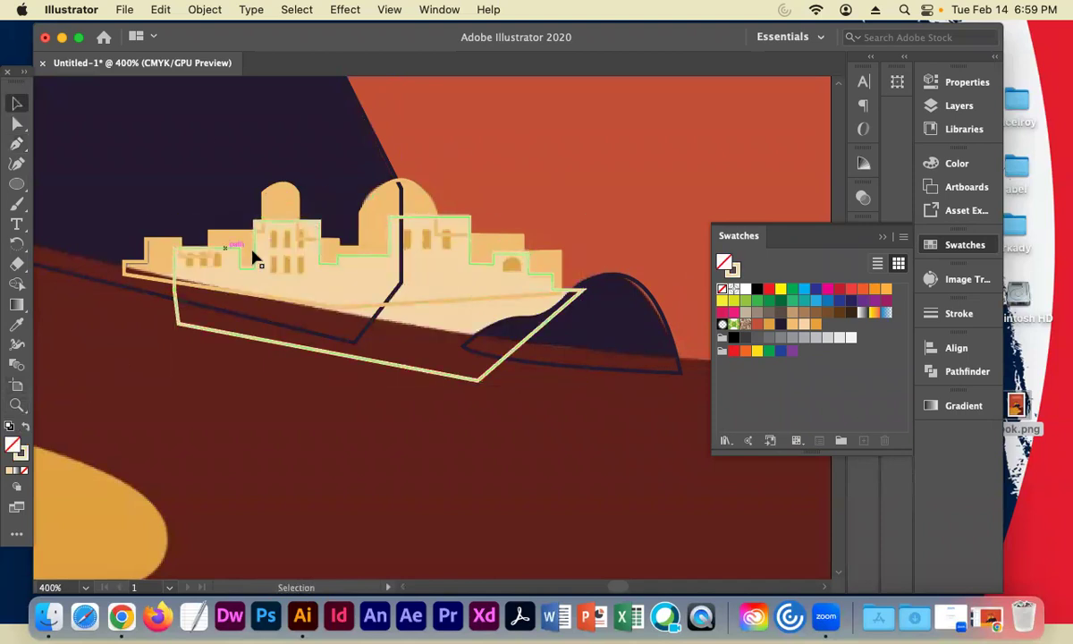
Toggle the reference image layer off and on to compare, then zoom in on the town.
{"action": "left_click", "coordinate": [959, 108]}
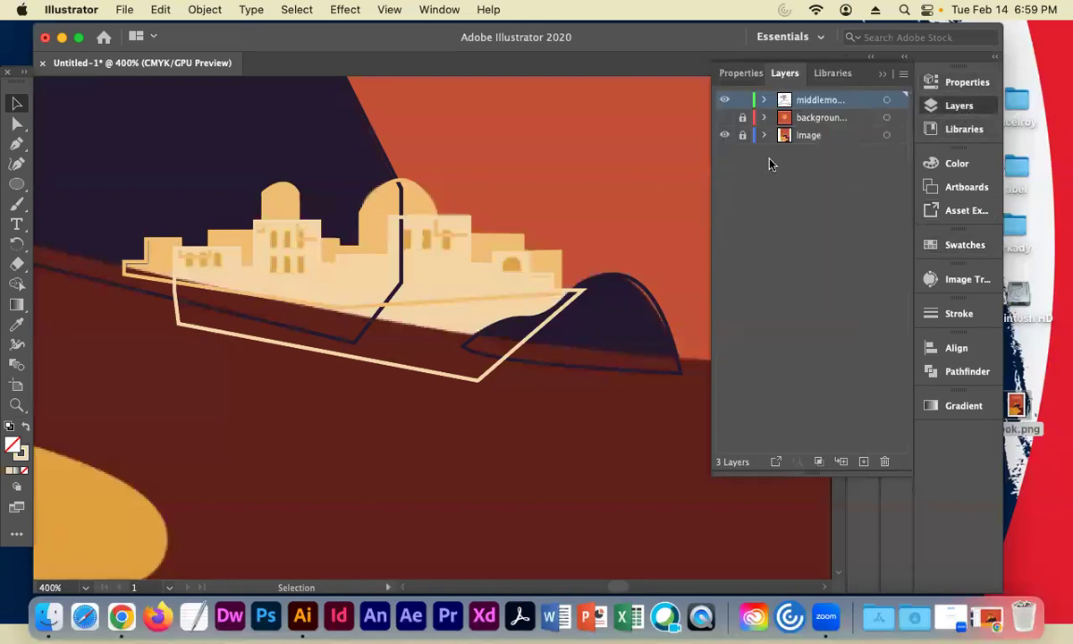
{"action": "left_click", "coordinate": [724, 135]}
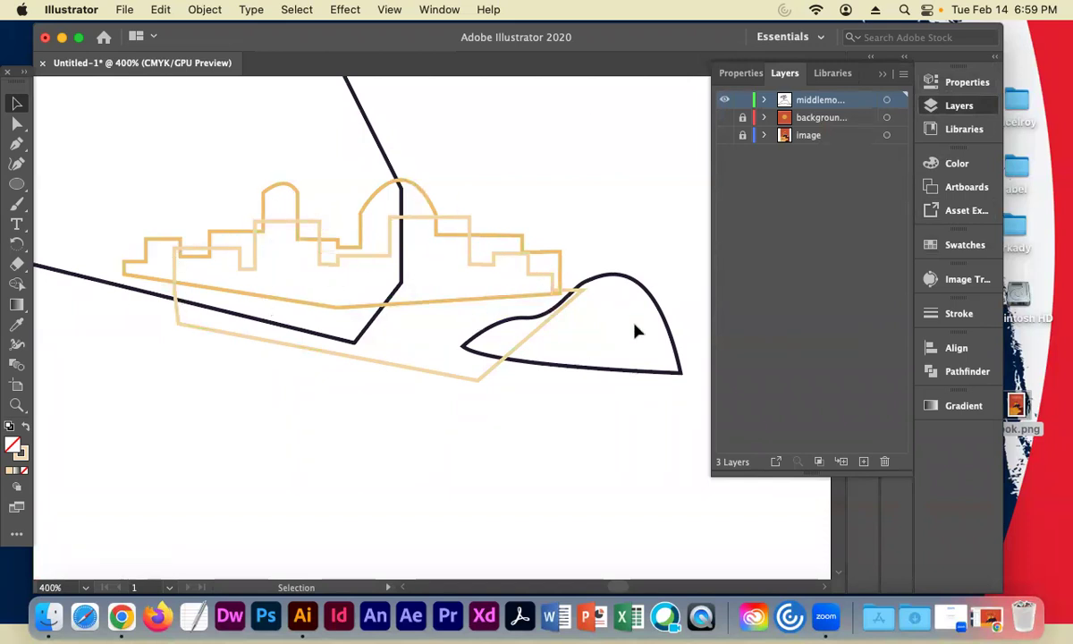
{"action": "left_click", "coordinate": [725, 135]}
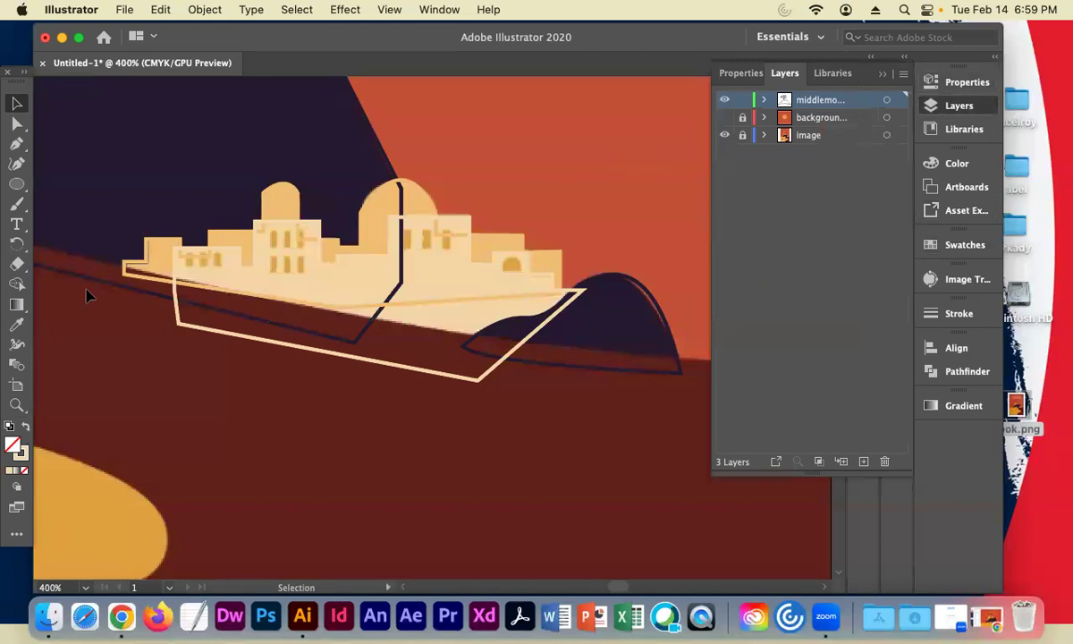
{"action": "key", "text": "super+equal"}
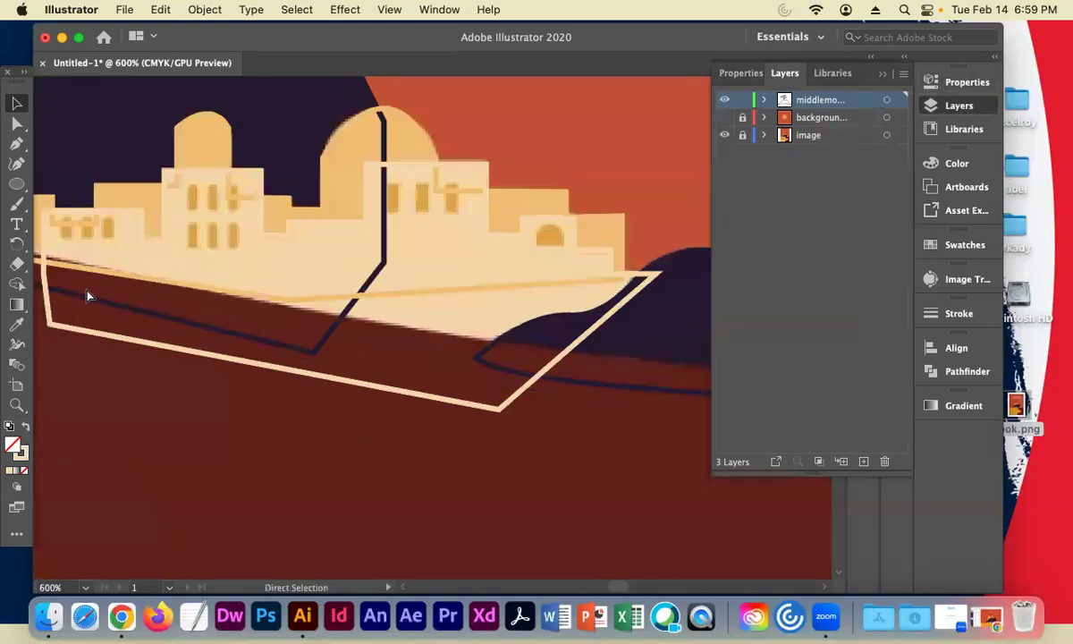
{"action": "left_click_drag", "start_coordinate": [95, 234], "coordinate": [297, 257]}
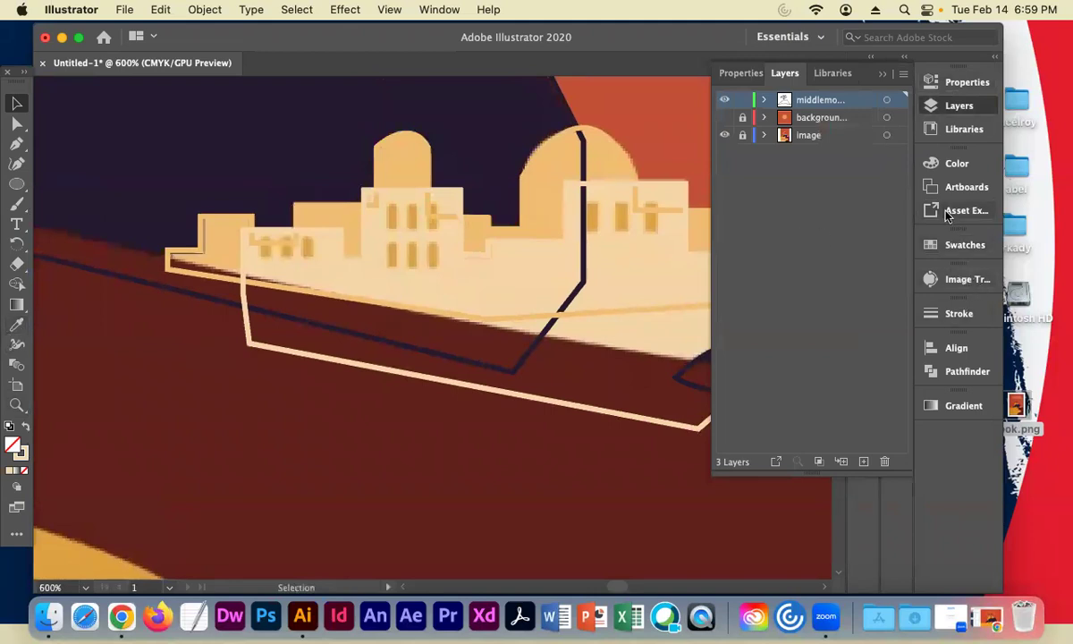
{"action": "left_click", "coordinate": [887, 73]}
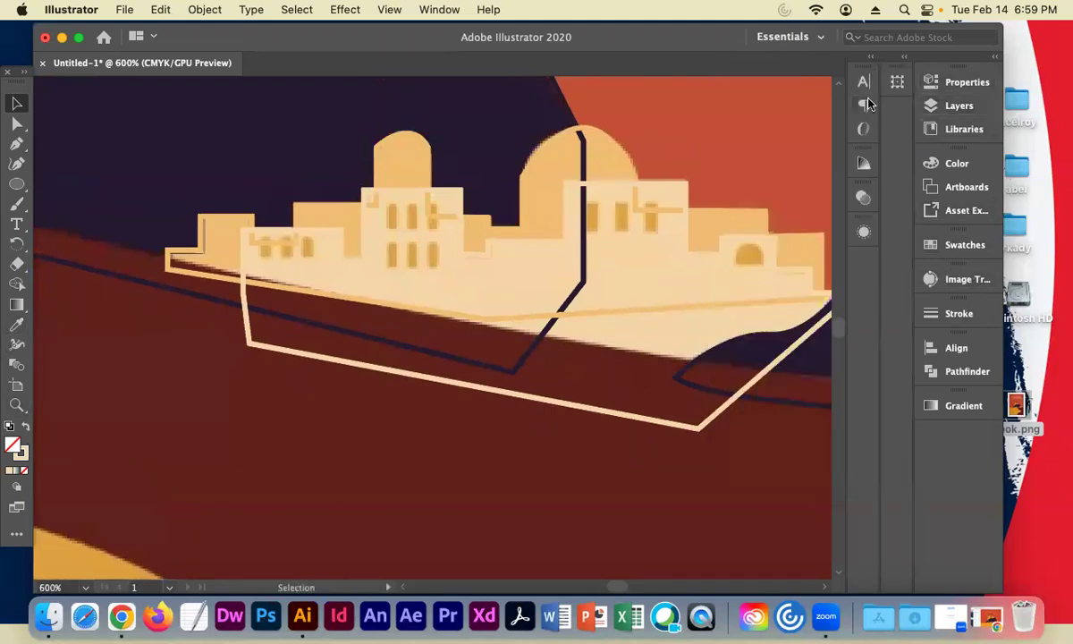
Set an orange fill with no stroke and draw the first small window rectangle.
{"action": "left_click", "coordinate": [965, 246]}
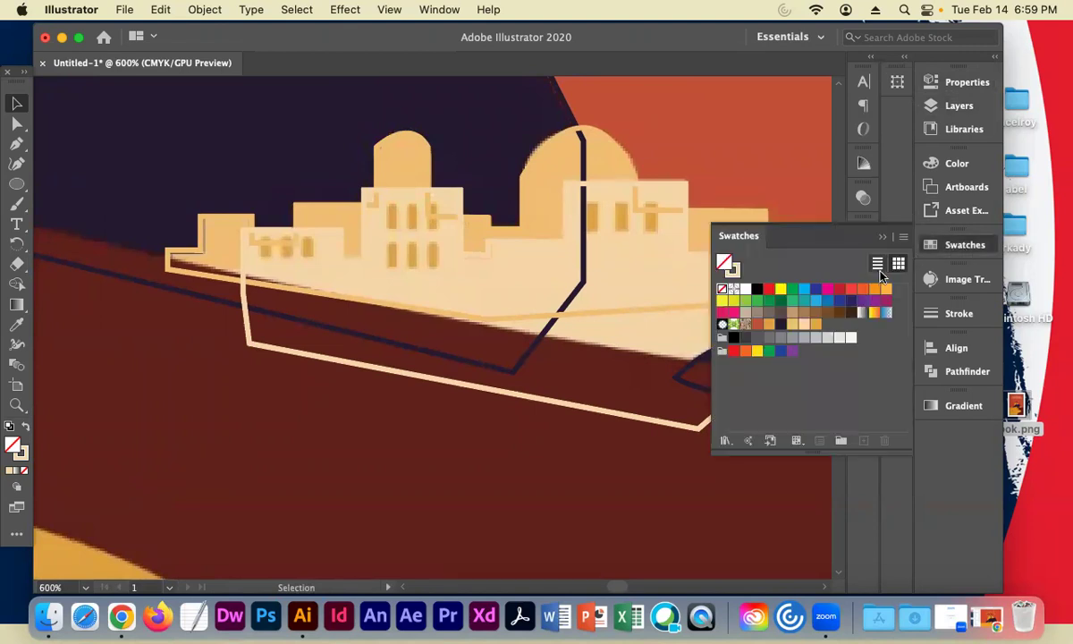
{"action": "left_click", "coordinate": [815, 324]}
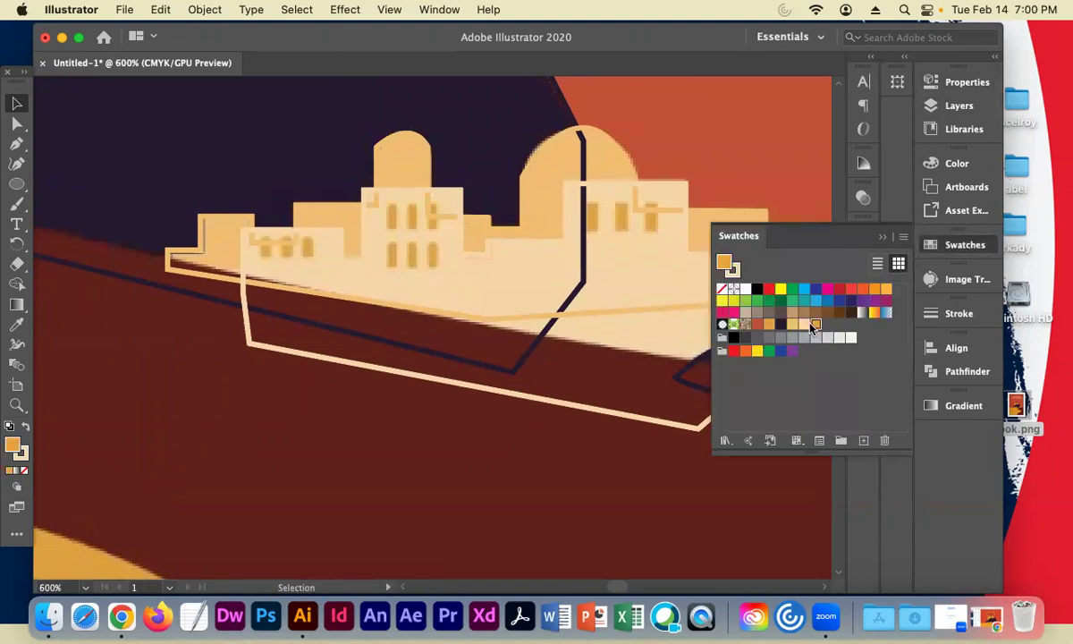
{"action": "left_click_drag", "start_coordinate": [16, 185], "coordinate": [81, 183]}
{"action": "left_click", "coordinate": [21, 459]}
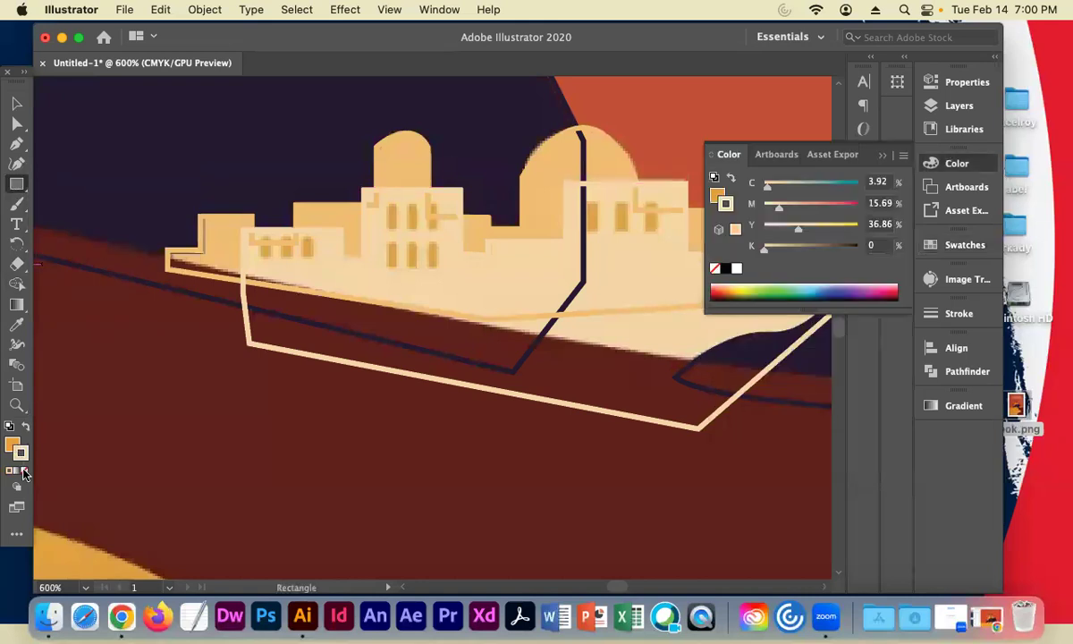
{"action": "left_click", "coordinate": [24, 471]}
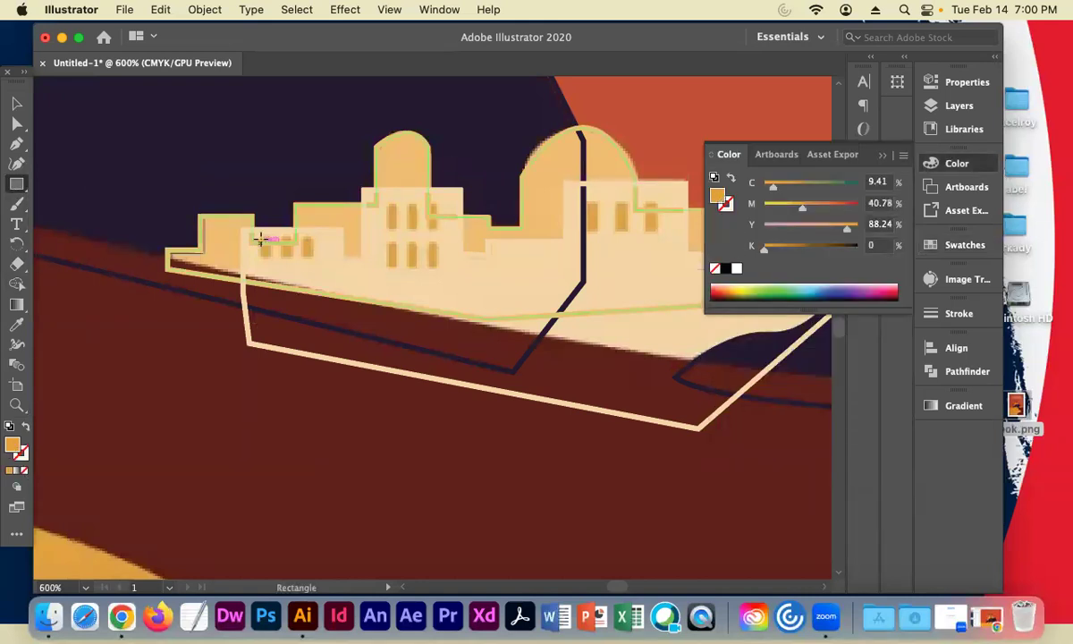
{"action": "left_click_drag", "start_coordinate": [264, 253], "coordinate": [313, 263]}
Draw a second orange window rectangle on the central building and zoom in closer.
{"action": "left_click", "coordinate": [17, 103]}
{"action": "left_click", "coordinate": [17, 184]}
{"action": "left_click_drag", "start_coordinate": [386, 204], "coordinate": [398, 229]}
{"action": "left_click", "coordinate": [17, 104]}
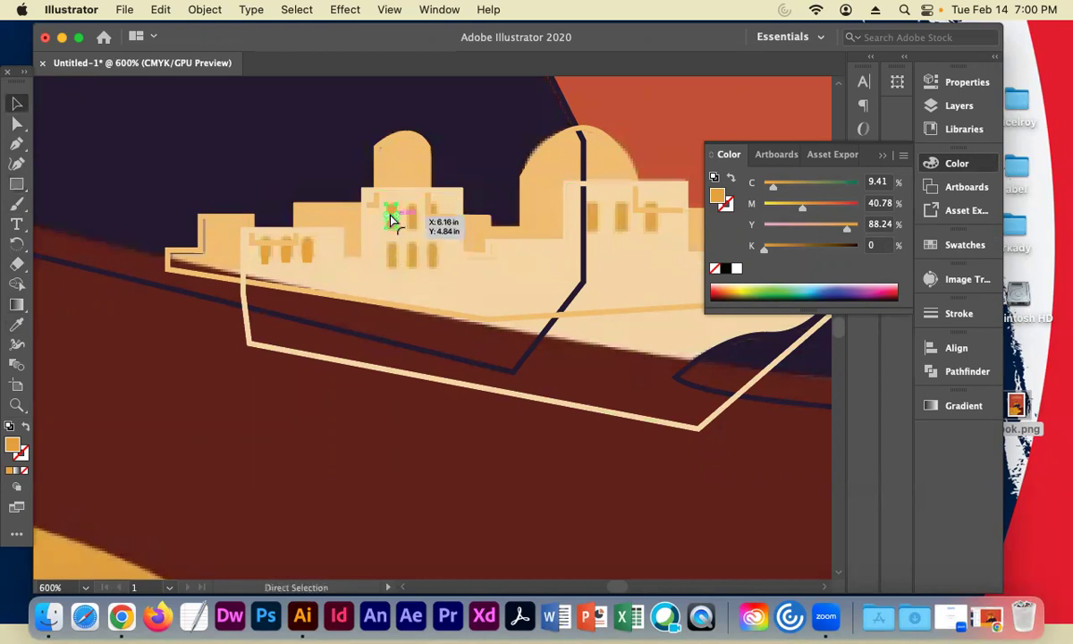
{"action": "key", "text": "super+equal"}
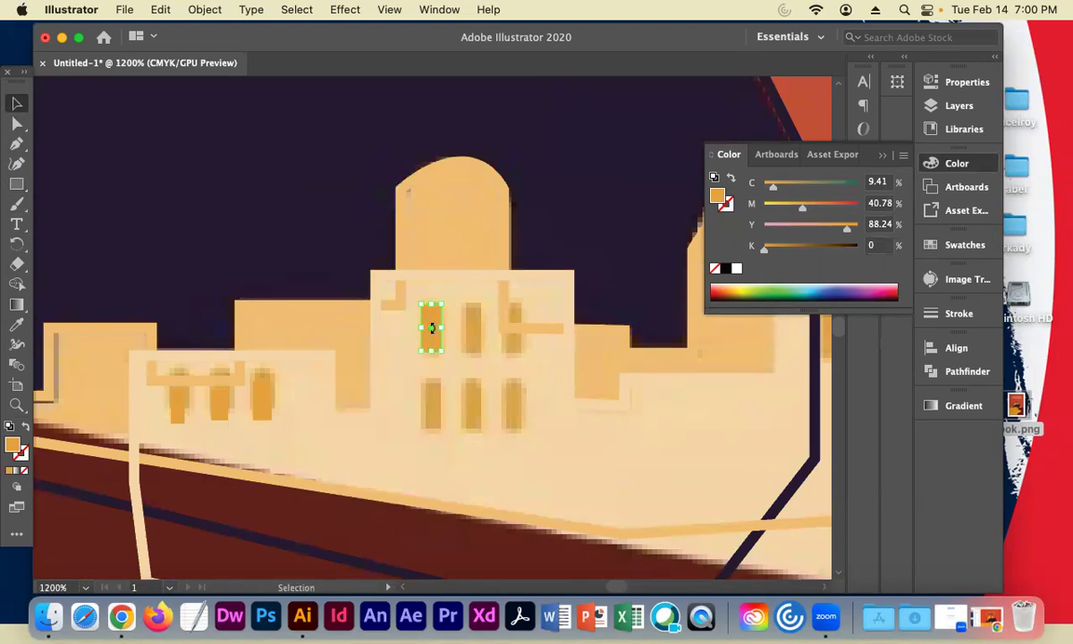
{"action": "key", "text": "super+equal"}
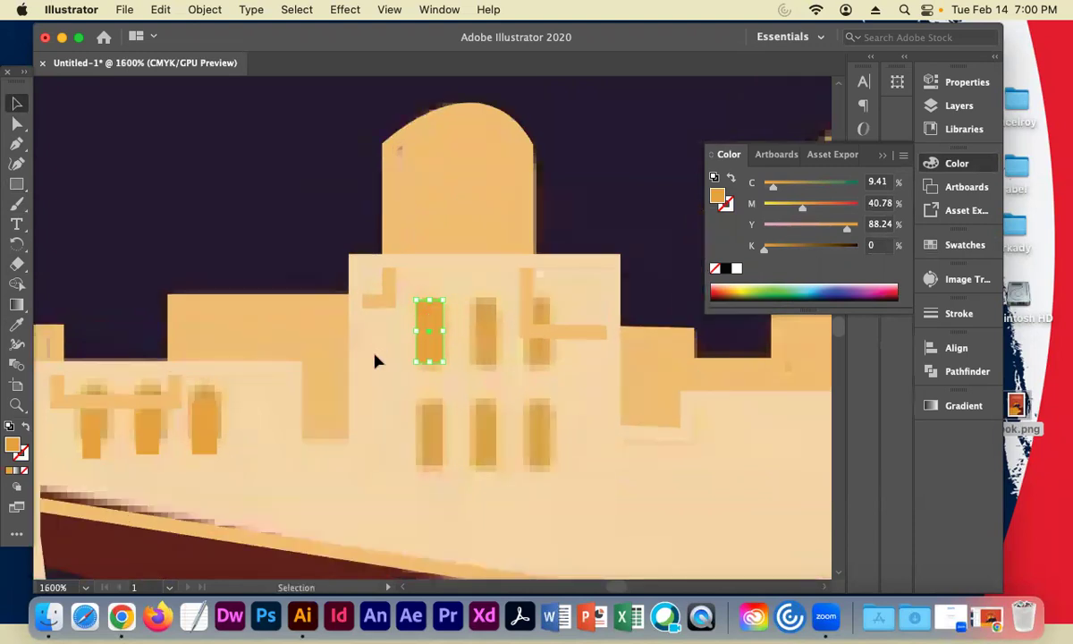
Alt-drag copies of the orange window rectangle onto the central building's other windows.
{"action": "left_click", "coordinate": [430, 335], "text": "shift"}
{"action": "left_click_drag", "start_coordinate": [429, 352], "coordinate": [498, 444], "text": "alt"}
{"action": "left_click", "coordinate": [138, 439]}
{"action": "left_click", "coordinate": [99, 442]}
{"action": "left_click_drag", "start_coordinate": [207, 440], "coordinate": [207, 440]}
{"action": "left_click", "coordinate": [179, 440]}
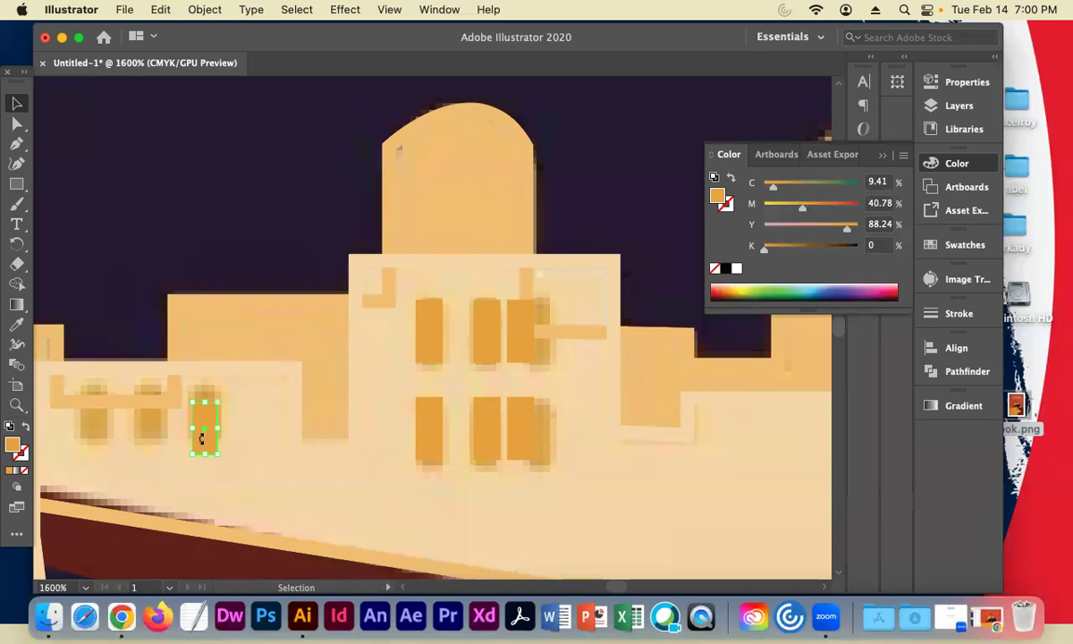
{"action": "left_click_drag", "start_coordinate": [202, 446], "coordinate": [91, 438]}
On the right-hand building, draw an orange window rectangle and Alt-drag a copy to the next window.
{"action": "key", "text": "space"}
{"action": "left_click_drag", "start_coordinate": [419, 361], "coordinate": [283, 393]}
{"action": "scroll", "coordinate": [284, 394], "scroll_direction": "down", "scroll_amount": 3}
{"action": "scroll", "coordinate": [400, 333], "scroll_direction": "right", "scroll_amount": 10}
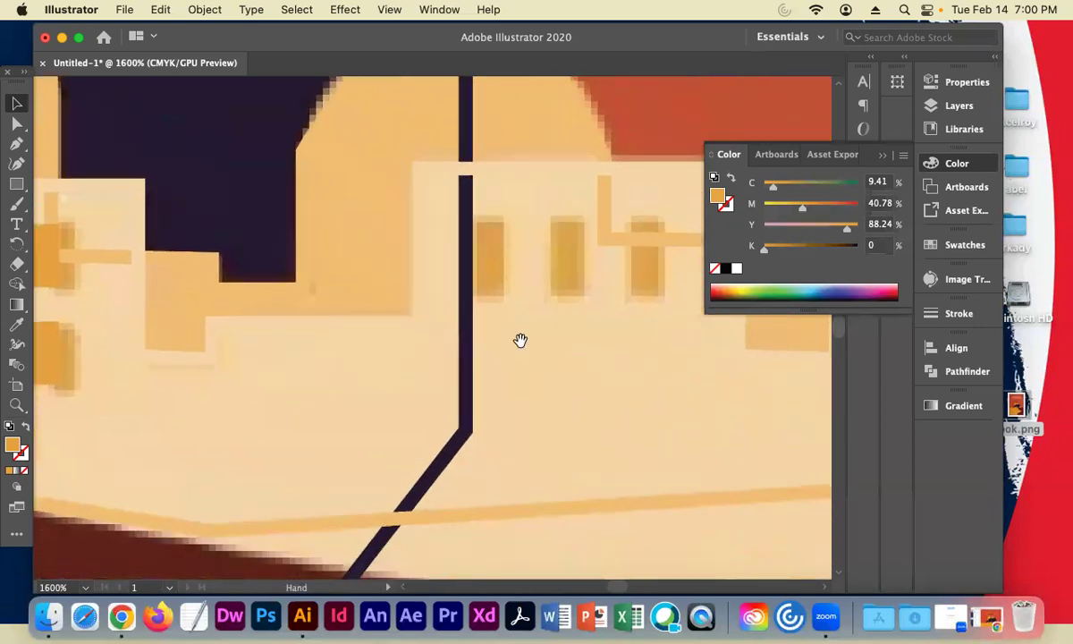
{"action": "left_click", "coordinate": [17, 183]}
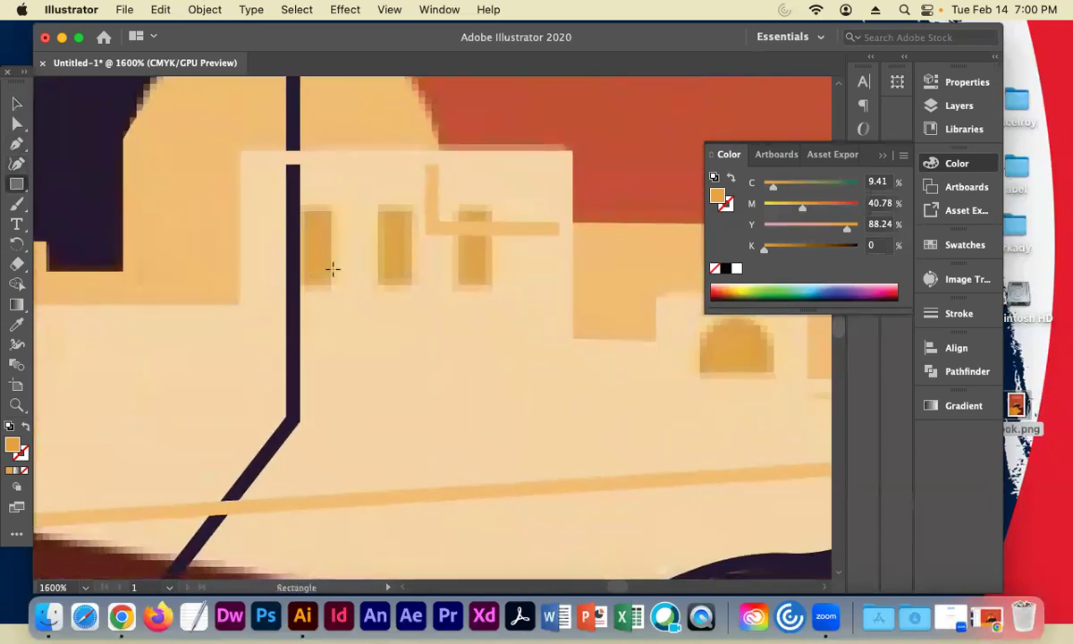
{"action": "left_click_drag", "start_coordinate": [303, 227], "coordinate": [335, 304]}
{"action": "left_click", "coordinate": [17, 104]}
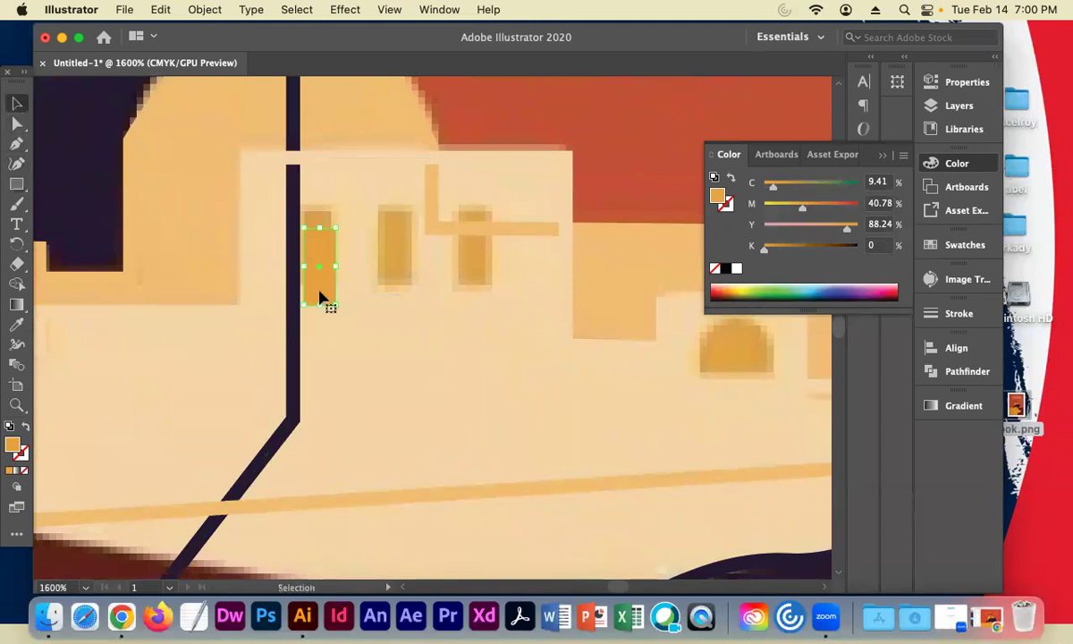
{"action": "left_click_drag", "start_coordinate": [317, 293], "coordinate": [476, 302]}
Bring the dome window into view and start its outline with the Pen tool at the lower-left corner.
{"action": "scroll", "coordinate": [445, 356], "scroll_direction": "right", "scroll_amount": 5}
{"action": "scroll", "coordinate": [446, 356], "scroll_direction": "down", "scroll_amount": 1}
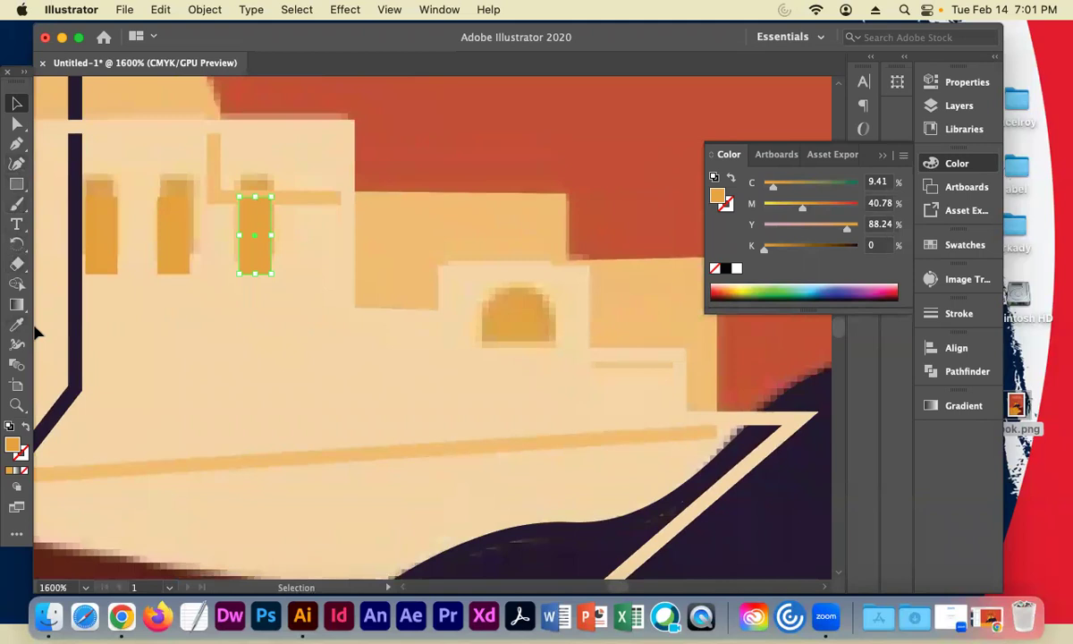
{"action": "left_click", "coordinate": [16, 143]}
{"action": "left_click", "coordinate": [481, 341]}
Finish the arched dome window with a curved top anchor and a lower-right point, then close the path.
{"action": "left_click_drag", "start_coordinate": [517, 285], "coordinate": [549, 284]}
{"action": "left_click", "coordinate": [555, 342]}
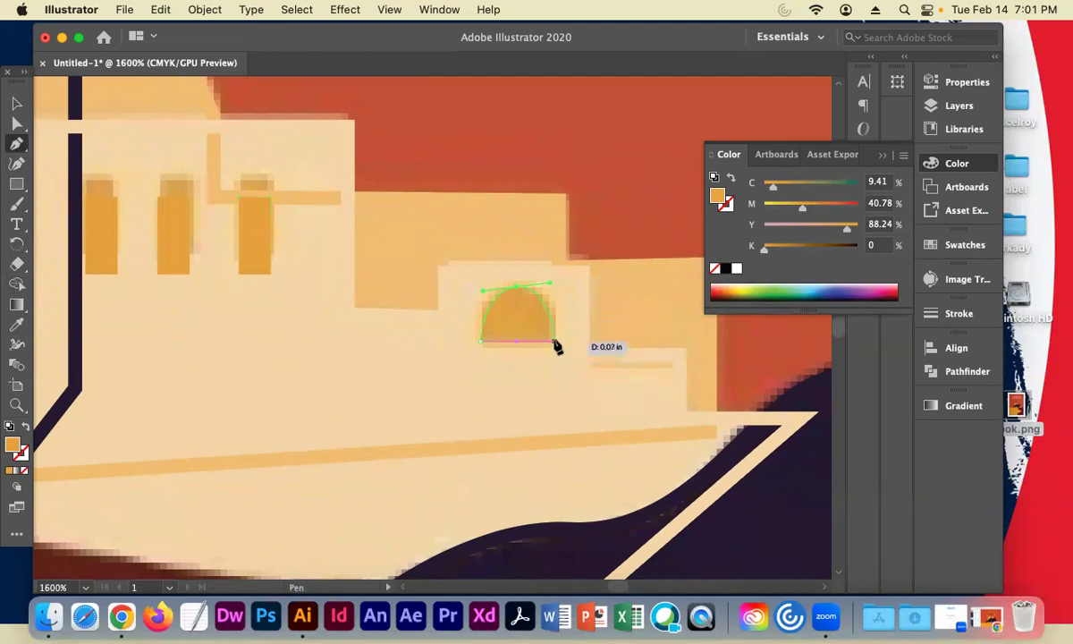
{"action": "left_click", "coordinate": [482, 343]}
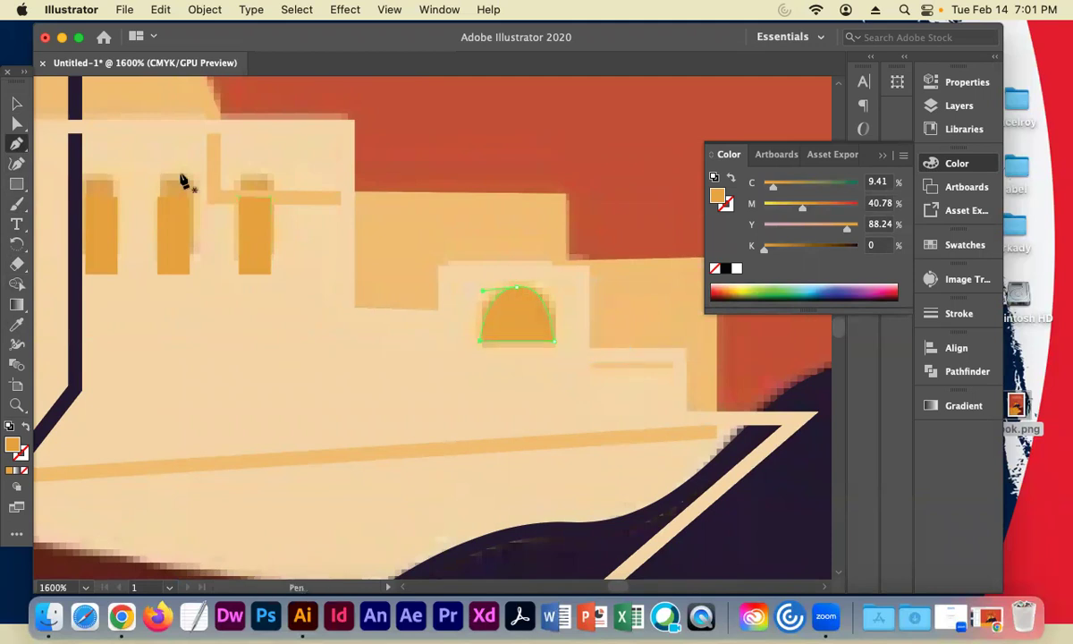
{"action": "left_click", "coordinate": [17, 104]}
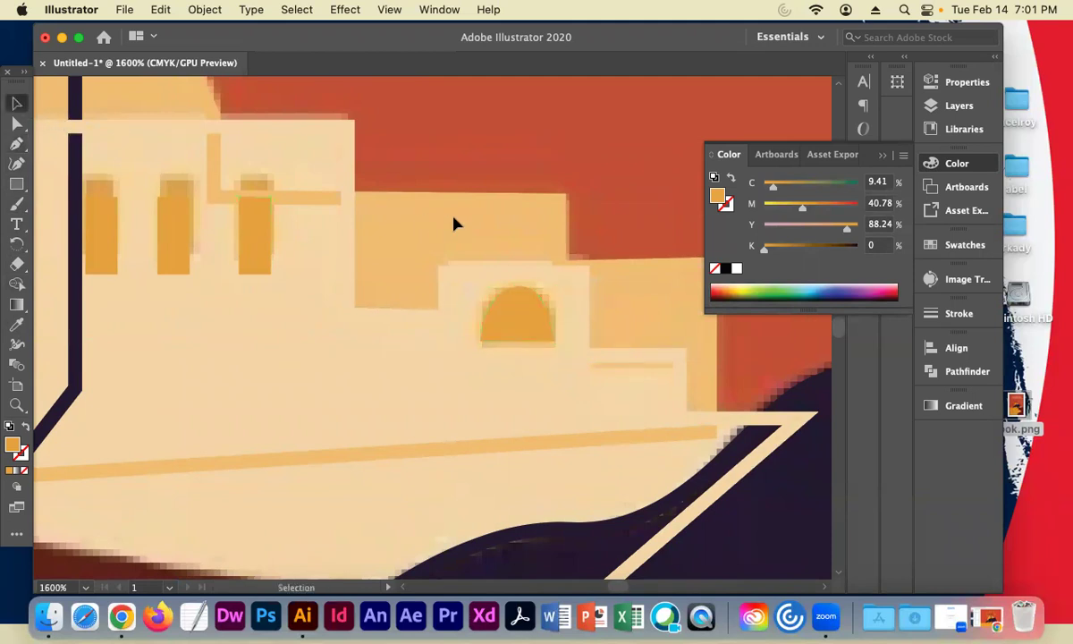
{"action": "key", "text": "super+minus"}
{"action": "key", "text": "super+minus"}
{"action": "key", "text": "super+minus"}
{"action": "key", "text": "super+minus"}
{"action": "key", "text": "super+minus"}
{"action": "key", "text": "super+minus"}
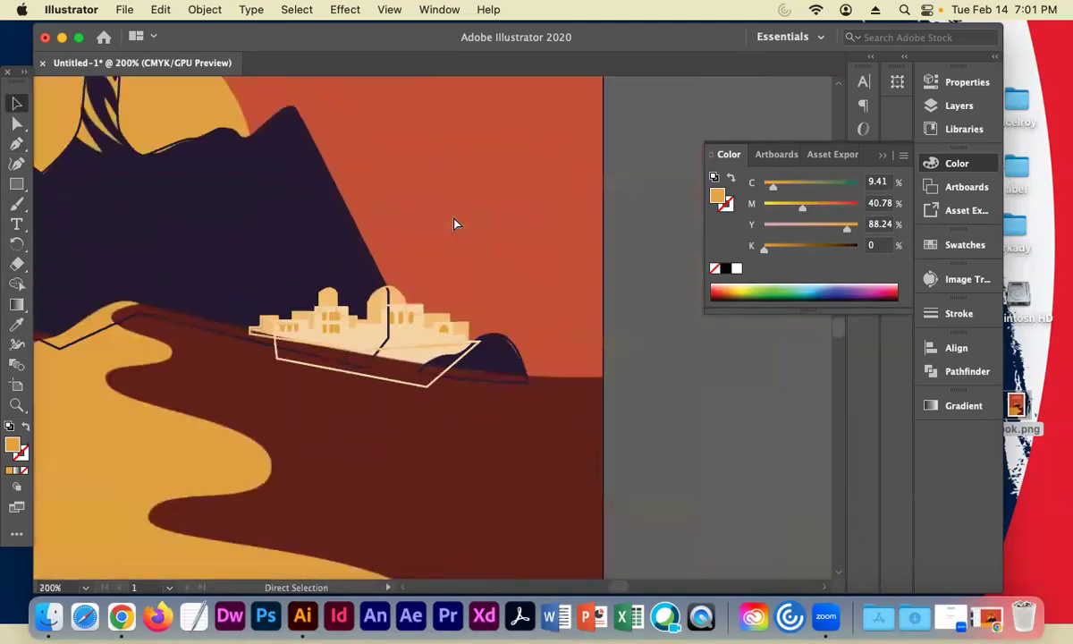
Fill the small mound dark navy and bring it to the front.
{"action": "key", "text": "super+minus"}
{"action": "key", "text": "super+minus"}
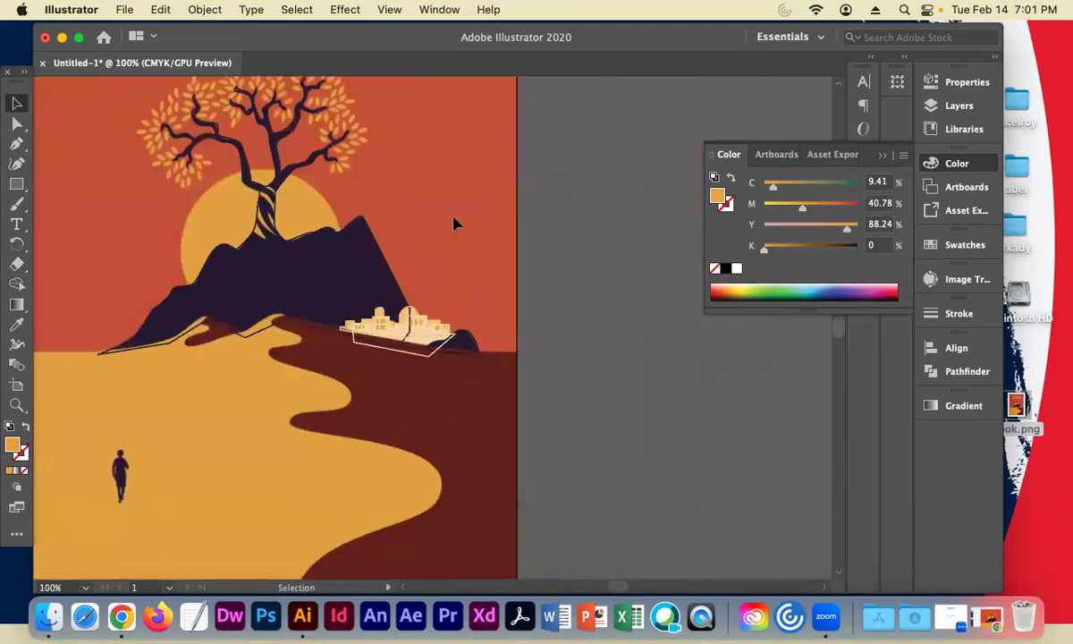
{"action": "left_click", "coordinate": [457, 354]}
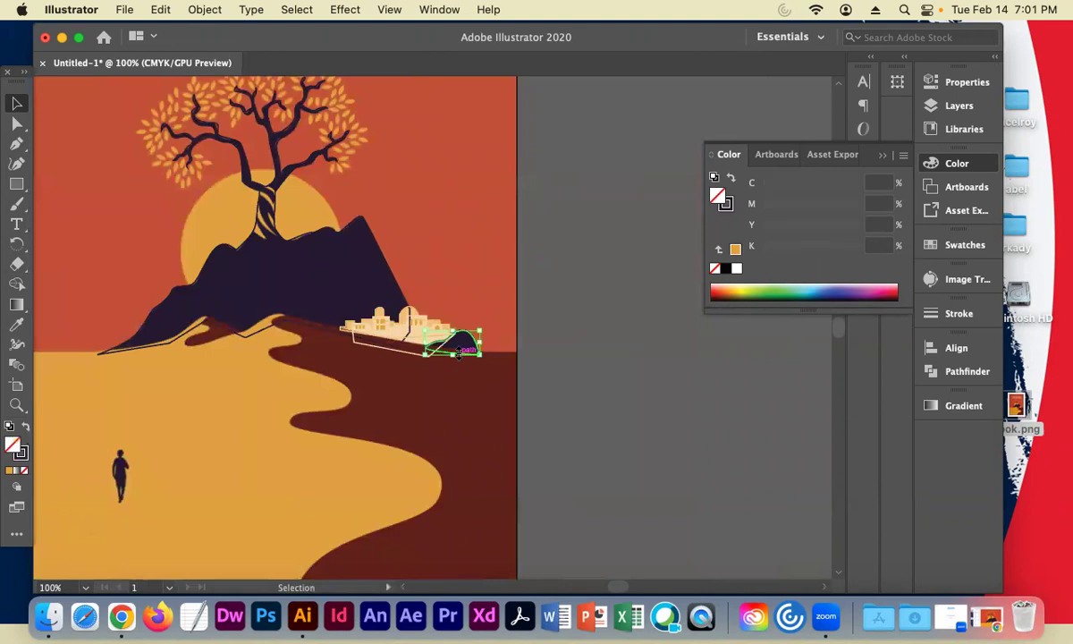
{"action": "left_click", "coordinate": [26, 428]}
{"action": "right_click", "coordinate": [438, 333]}
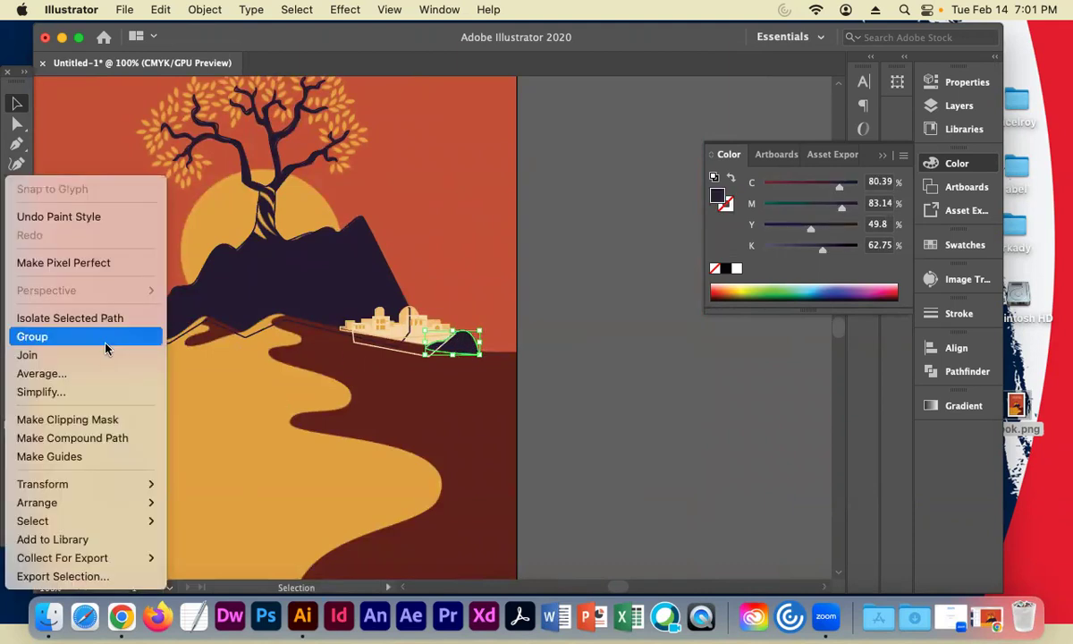
{"action": "mouse_move", "coordinate": [104, 508]}
{"action": "left_click", "coordinate": [188, 494]}
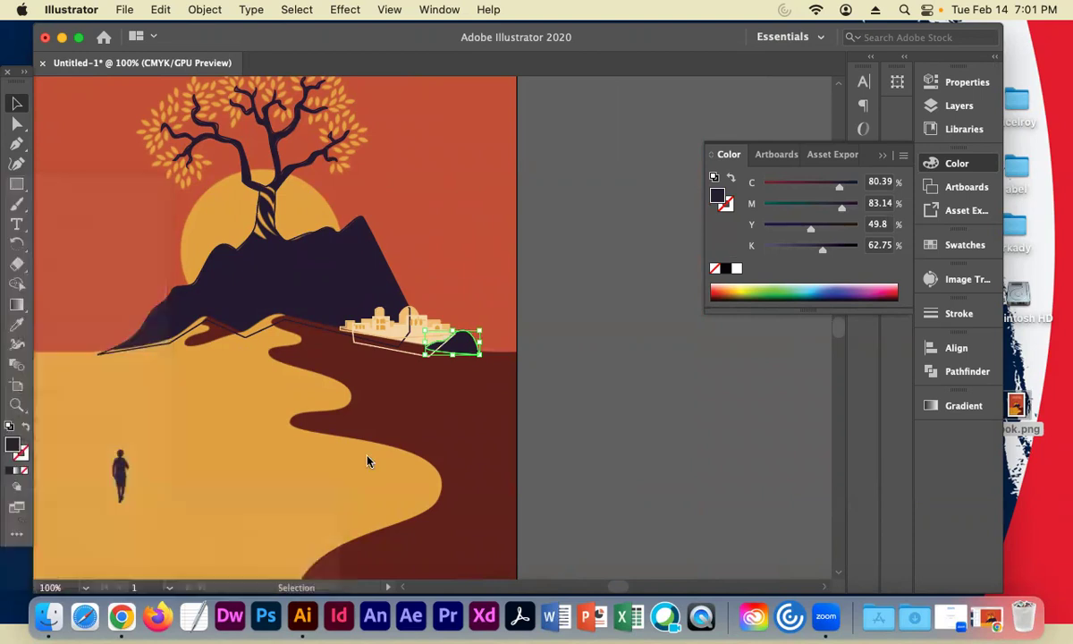
Give the town's base shape and buildings group a cream fill instead of a stroke.
{"action": "left_click", "coordinate": [394, 351]}
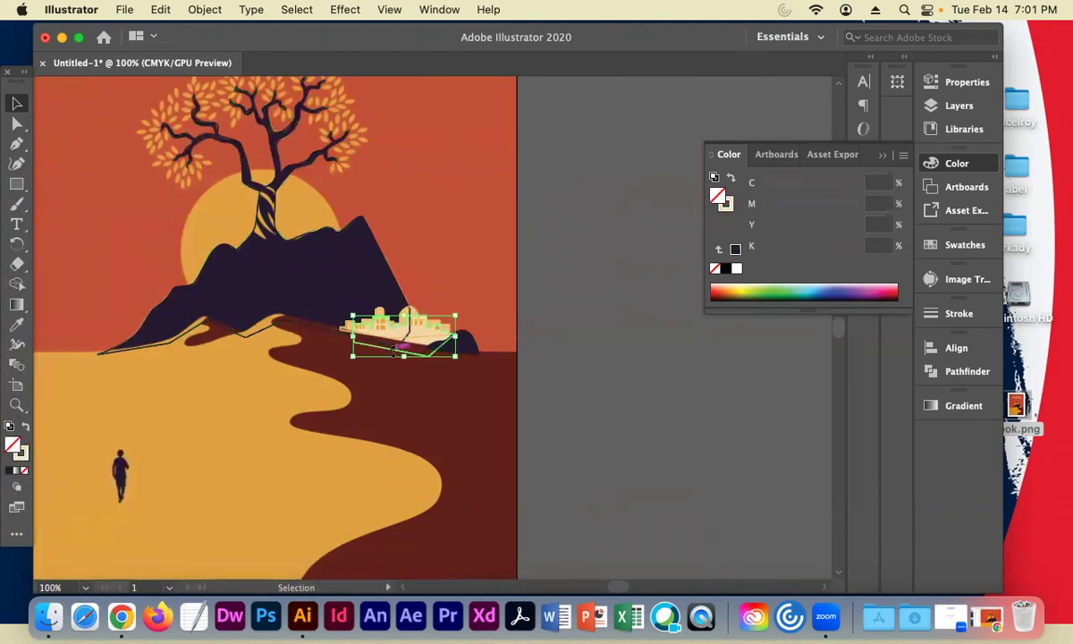
{"action": "left_click", "coordinate": [25, 428]}
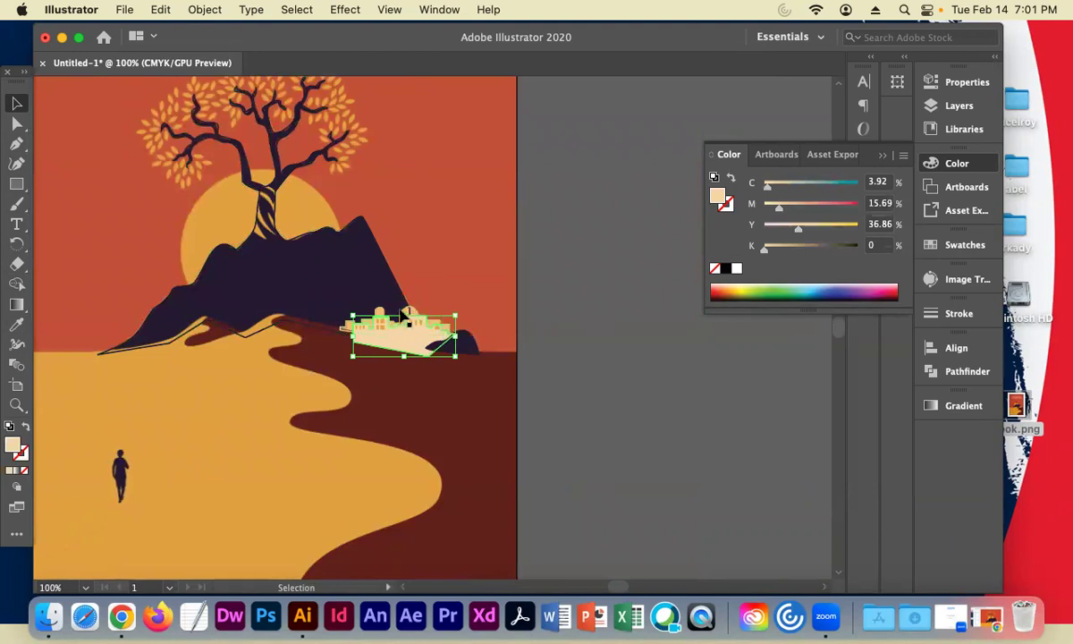
{"action": "left_click", "coordinate": [380, 311]}
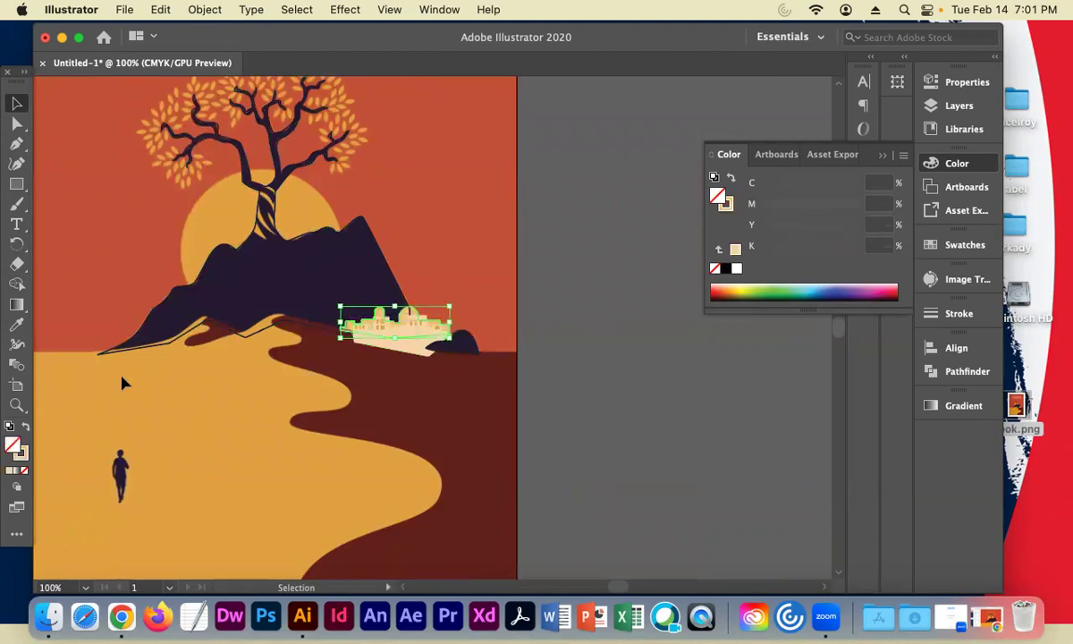
{"action": "left_click", "coordinate": [25, 427]}
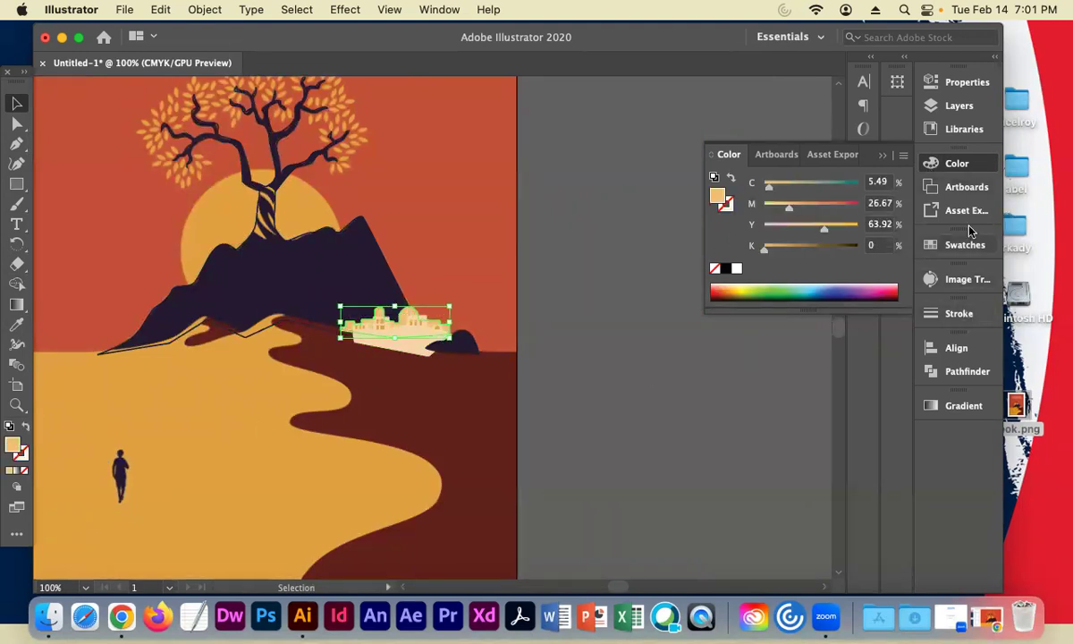
{"action": "left_click", "coordinate": [886, 156]}
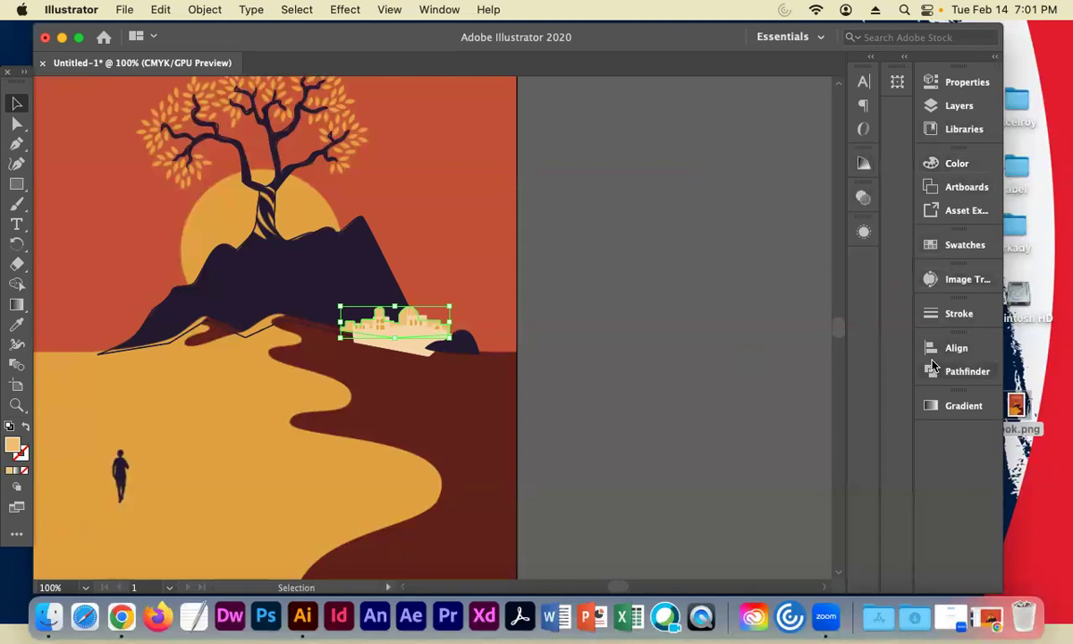
{"action": "left_click", "coordinate": [935, 106]}
Hide the reference image layer and deselect the town artwork.
{"action": "left_click", "coordinate": [723, 136]}
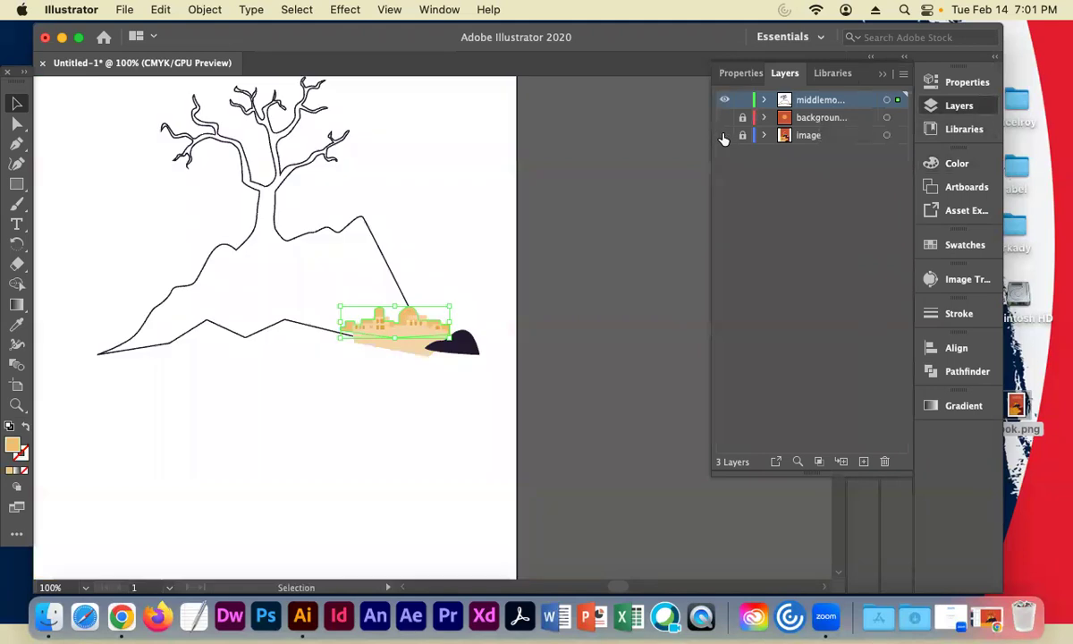
{"action": "left_click", "coordinate": [588, 383]}
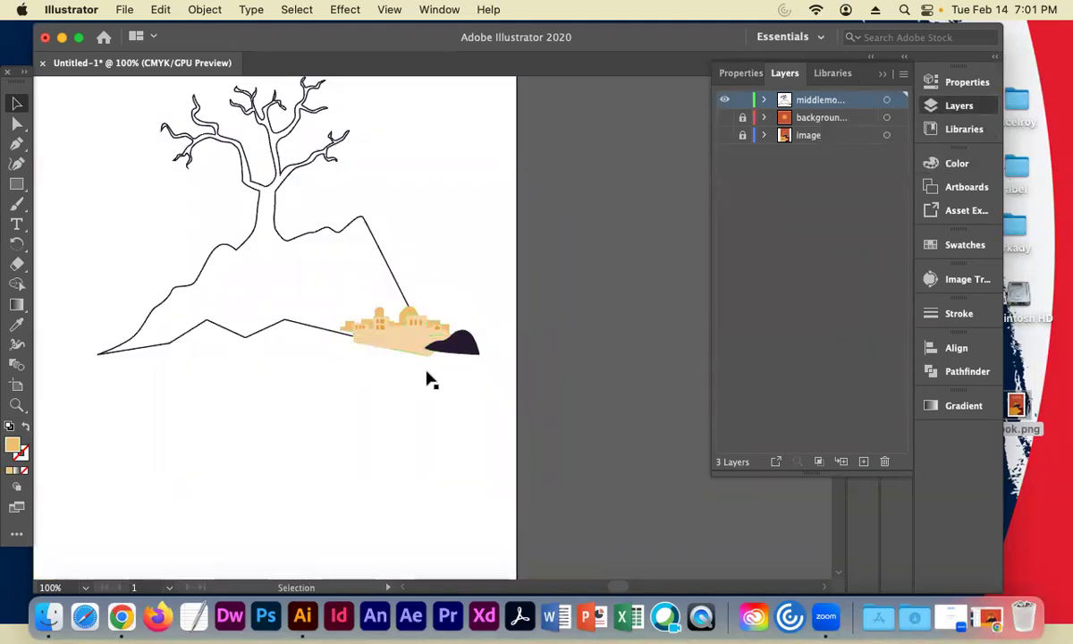
{"action": "key", "text": "super+equal"}
{"action": "key", "text": "super+equal"}
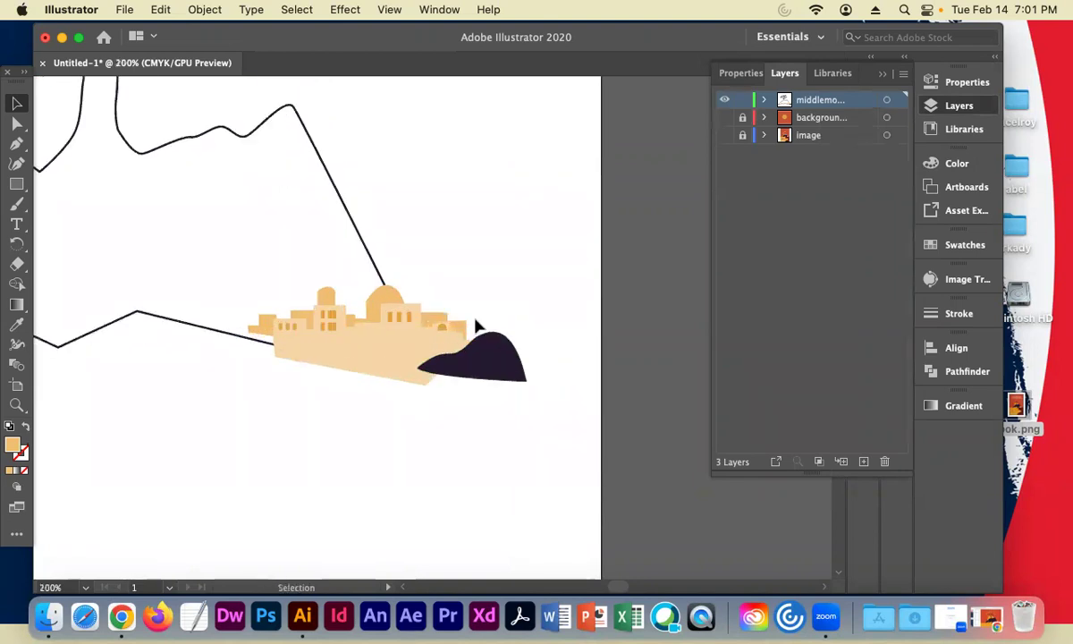
{"action": "key", "text": "super+minus"}
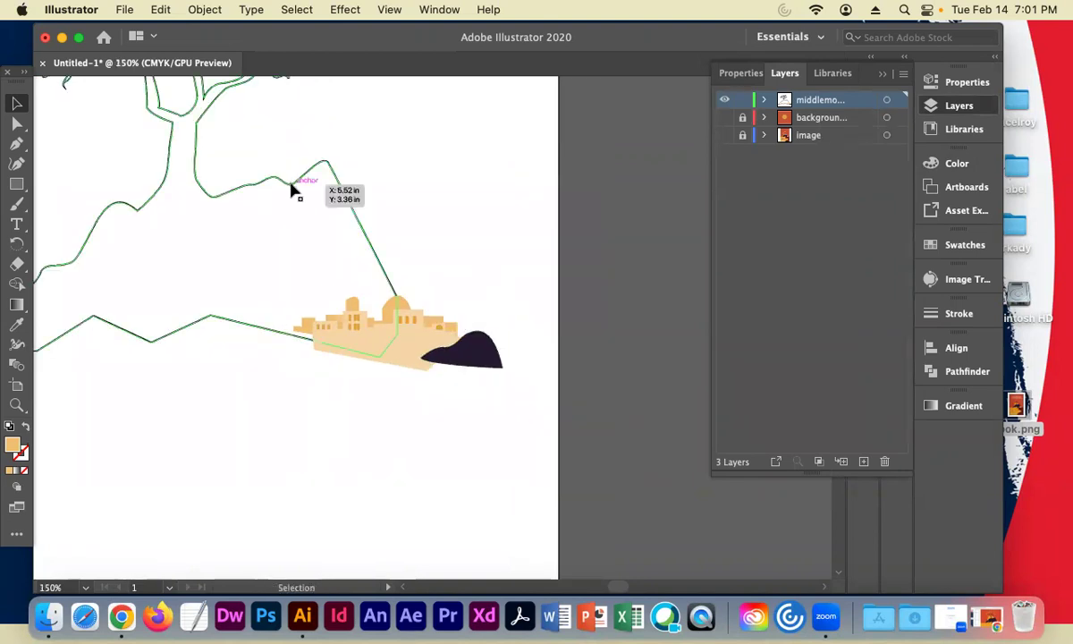
Fill the hill-and-tree outline dark navy and show the background layer with the sun.
{"action": "left_click", "coordinate": [164, 197]}
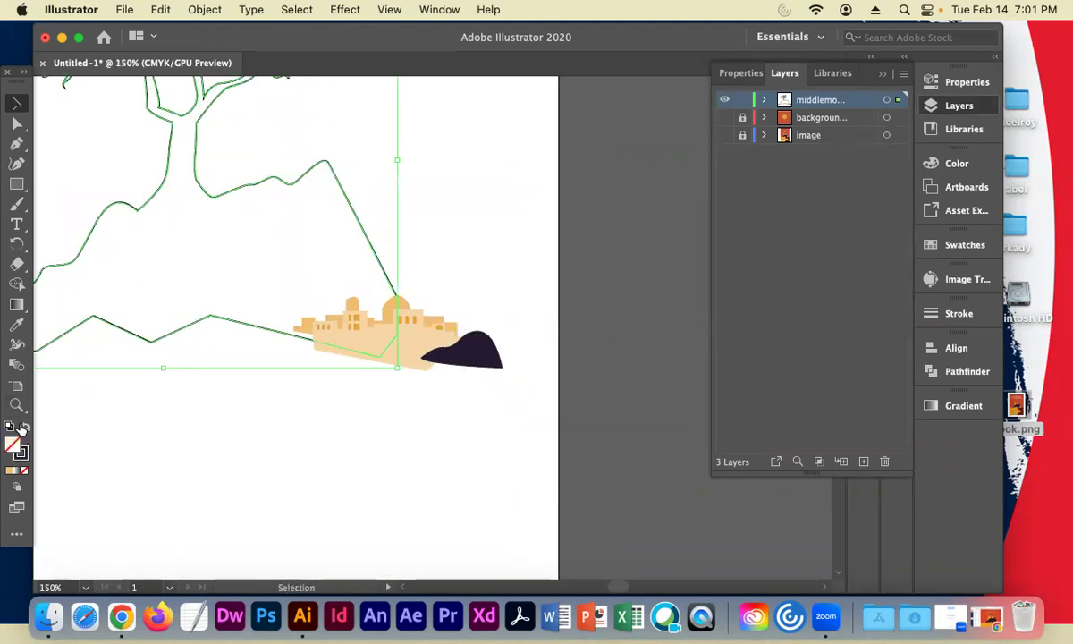
{"action": "left_click", "coordinate": [25, 425]}
{"action": "key", "text": "super+minus"}
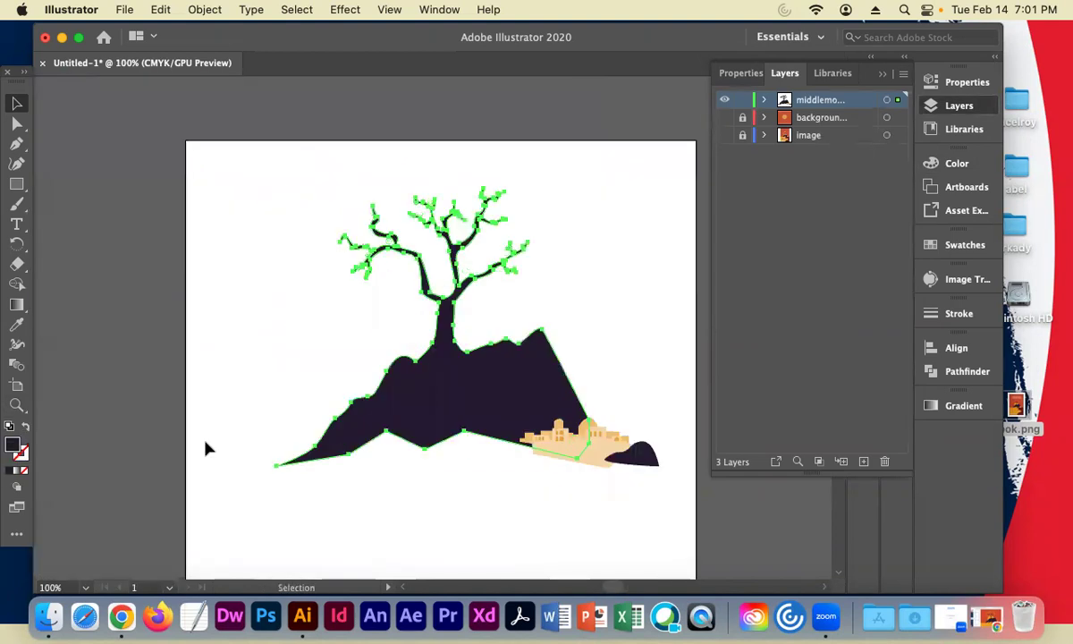
{"action": "left_click", "coordinate": [724, 117]}
{"action": "left_click", "coordinate": [136, 183]}
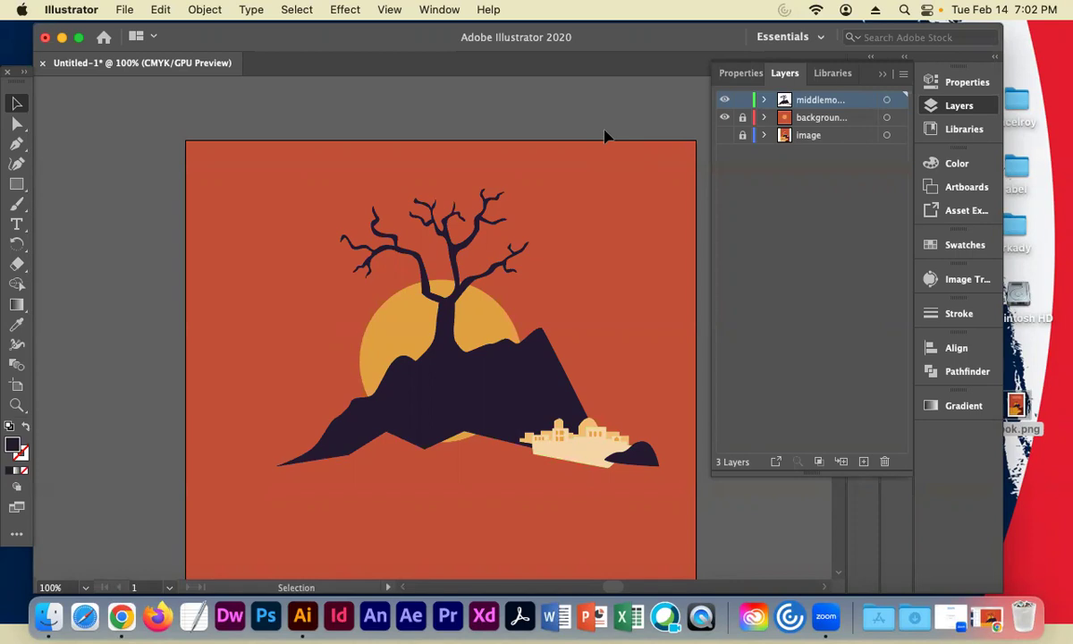
Set all artwork to no fill, reveal the reference image layer, and zoom to 400% on the trunk.
{"action": "key", "text": "super+equal"}
{"action": "key", "text": "super+equal"}
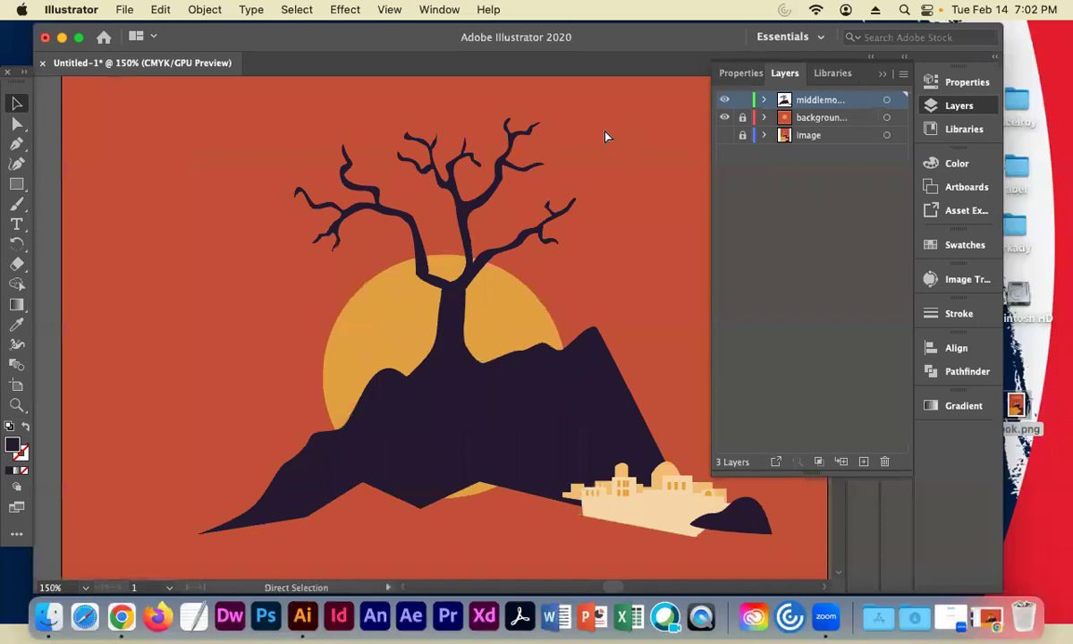
{"action": "key", "text": "super+a"}
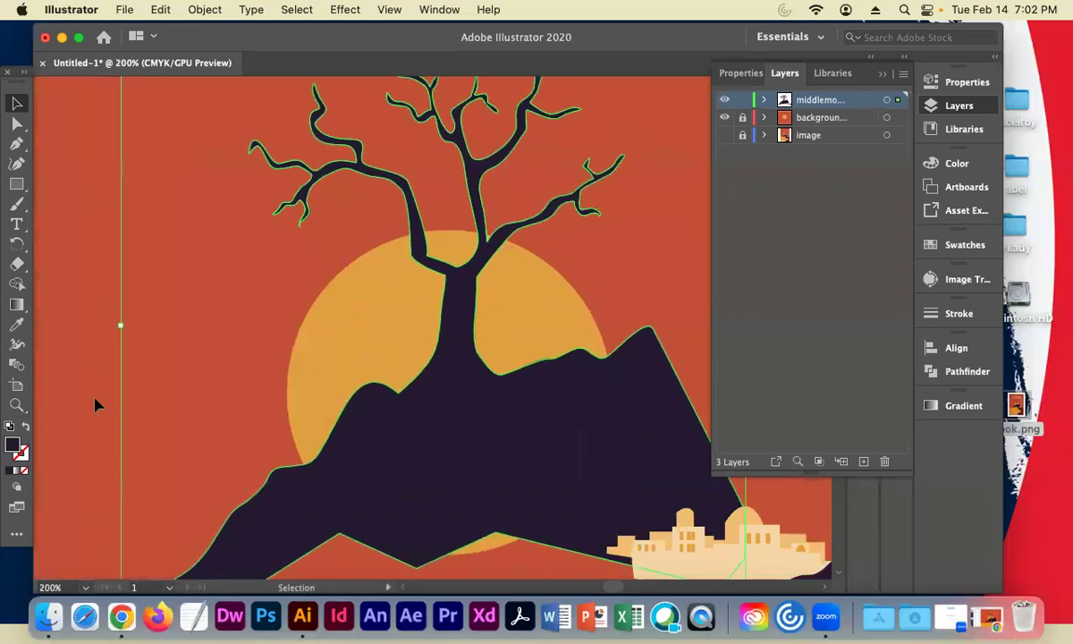
{"action": "left_click", "coordinate": [26, 426]}
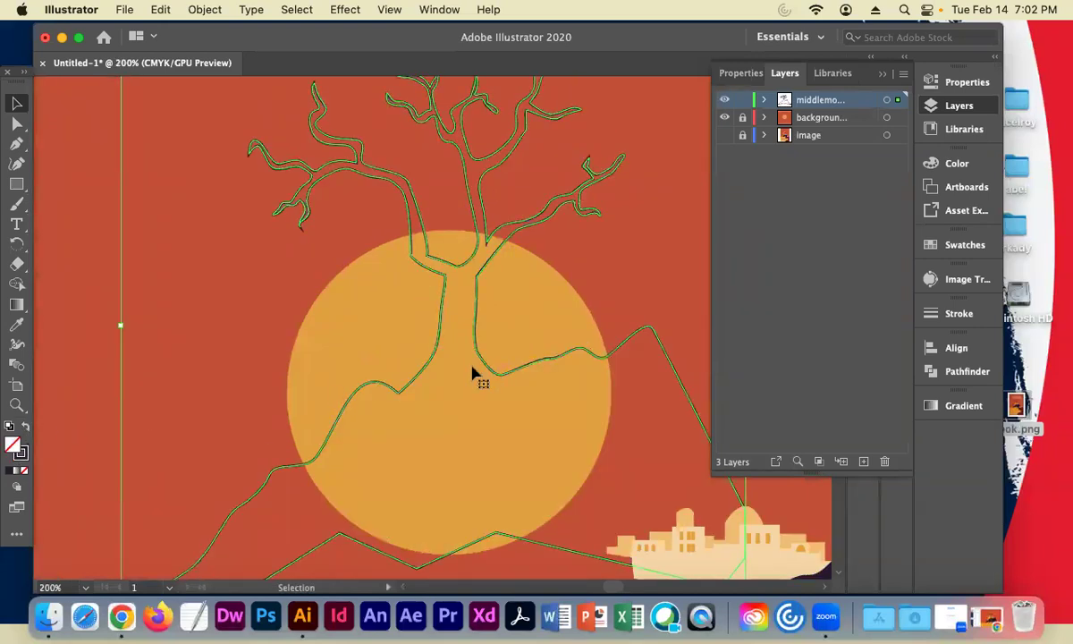
{"action": "left_click", "coordinate": [806, 244]}
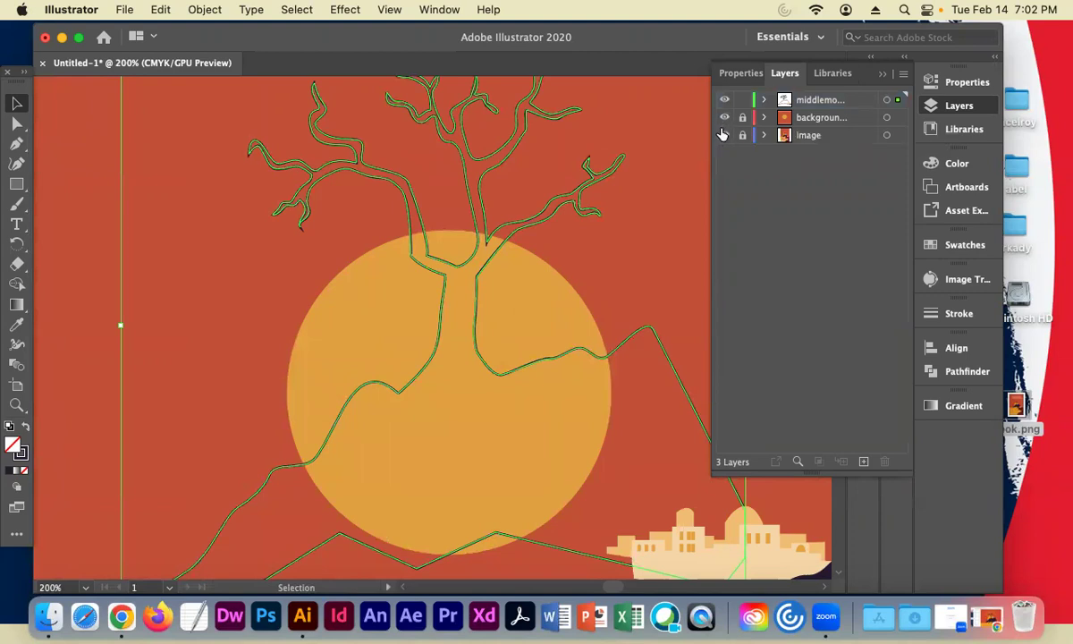
{"action": "left_click", "coordinate": [725, 118], "text": "super"}
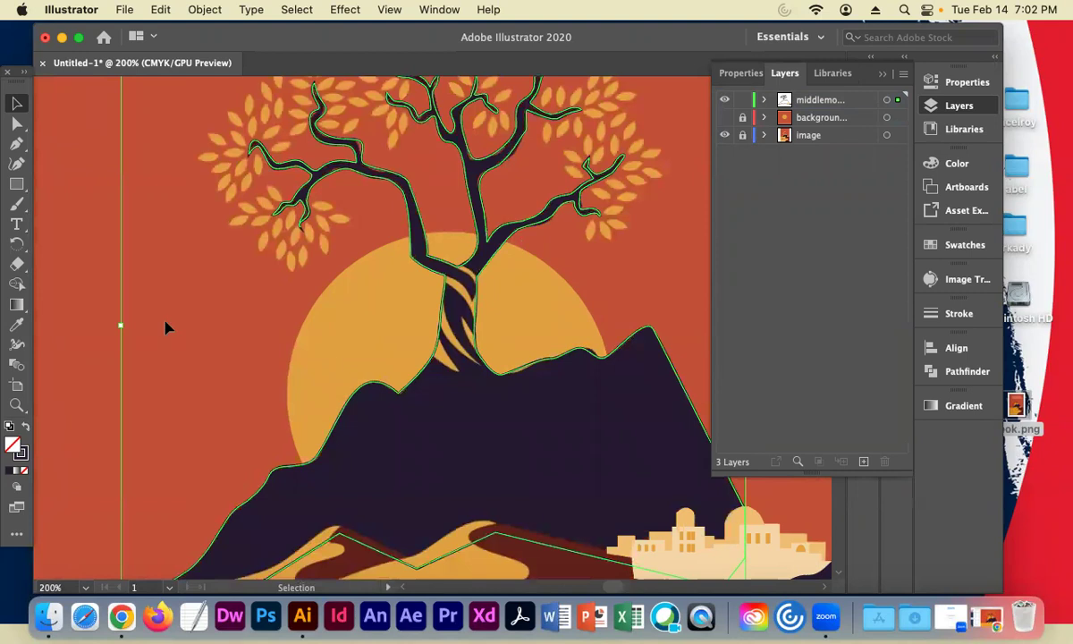
{"action": "left_click", "coordinate": [74, 291]}
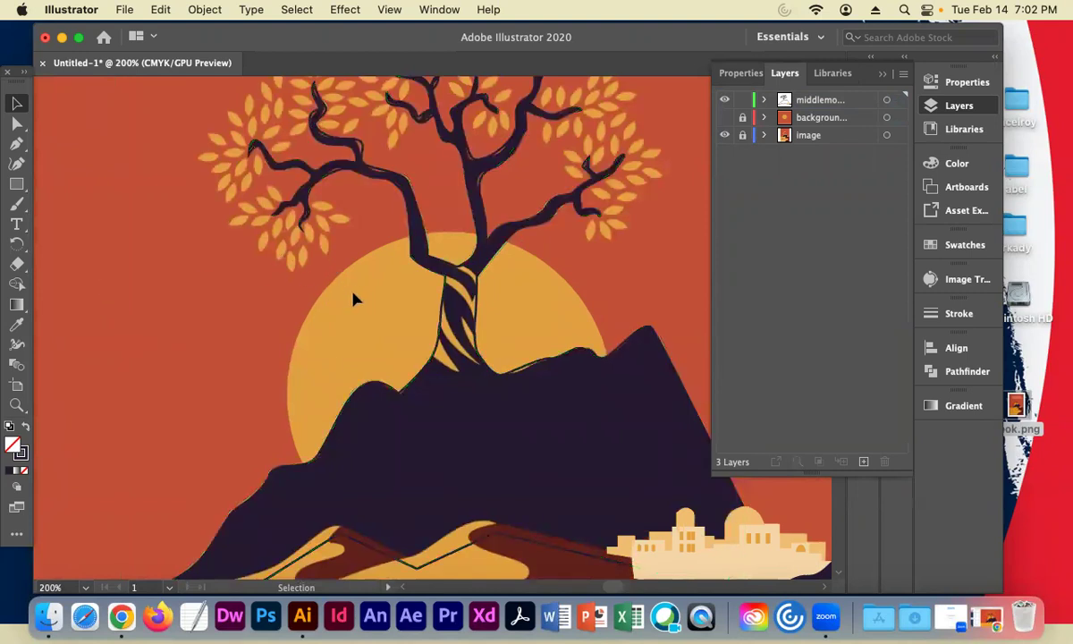
{"action": "left_click_drag", "start_coordinate": [356, 287], "coordinate": [280, 307]}
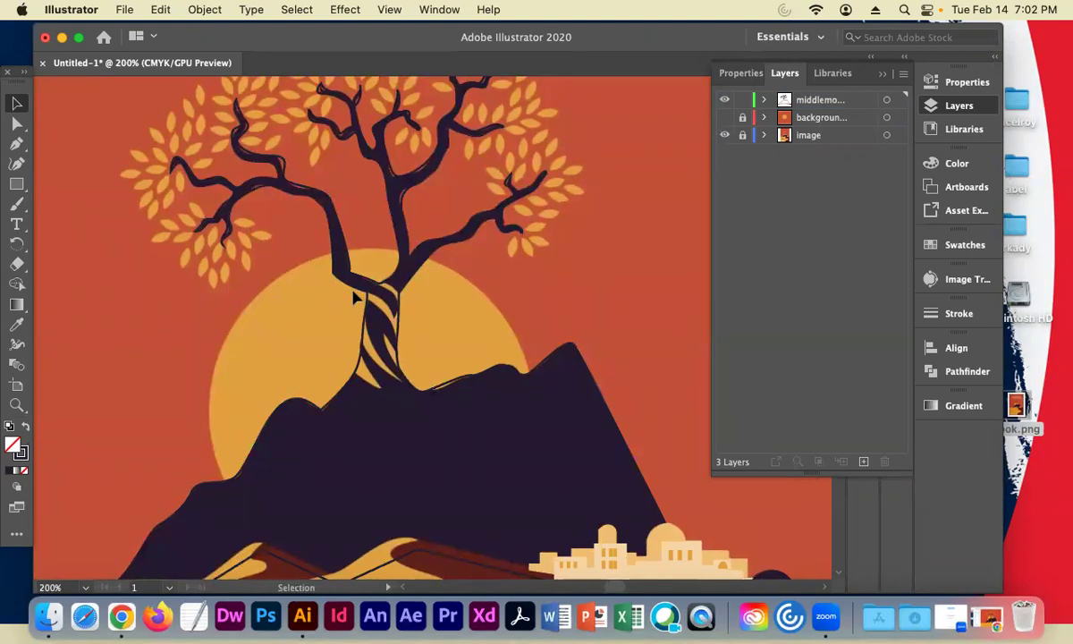
{"action": "key", "text": "super+equal"}
{"action": "key", "text": "super+equal"}
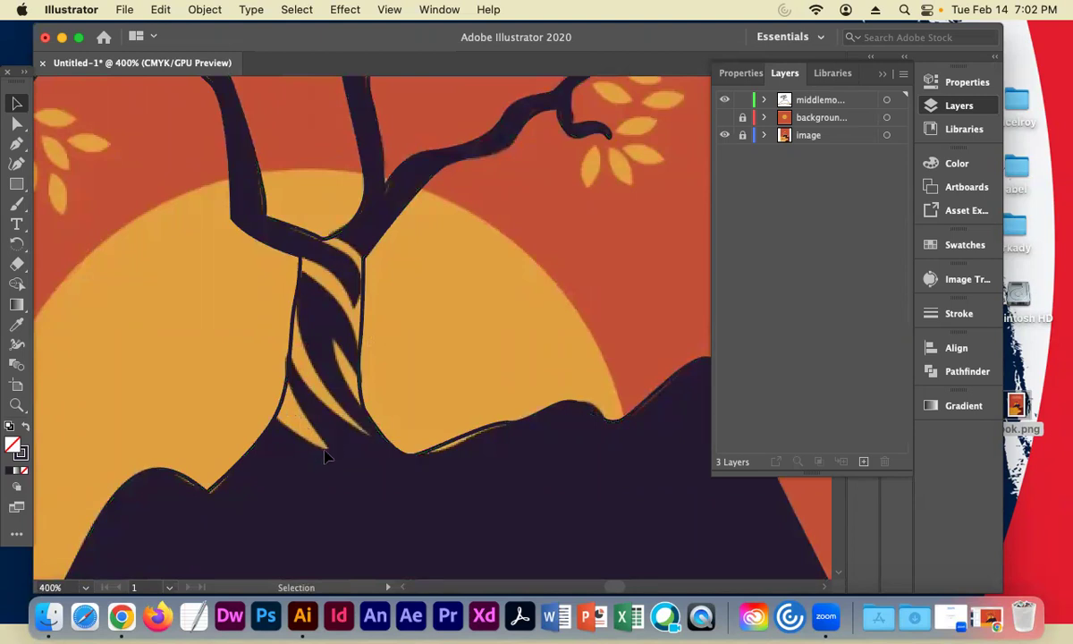
Pen-draw a closed curved loop beside the left base of the trunk.
{"action": "left_click", "coordinate": [17, 143]}
{"action": "left_click_drag", "start_coordinate": [275, 372], "coordinate": [204, 346]}
{"action": "left_click_drag", "start_coordinate": [276, 371], "coordinate": [255, 350]}
{"action": "left_click", "coordinate": [16, 103]}
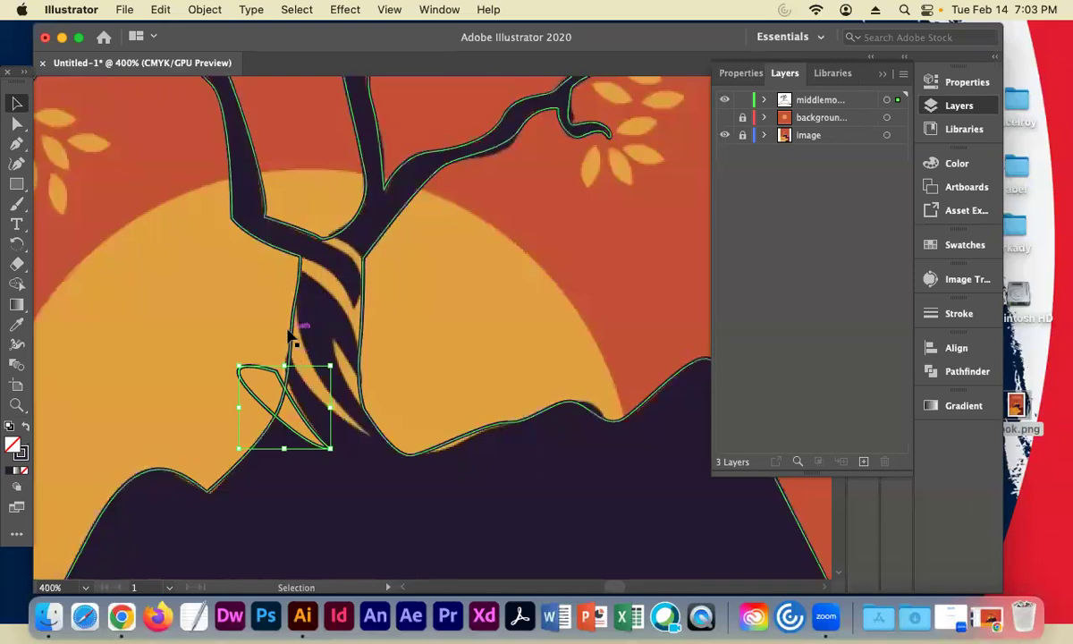
{"action": "left_click", "coordinate": [261, 349]}
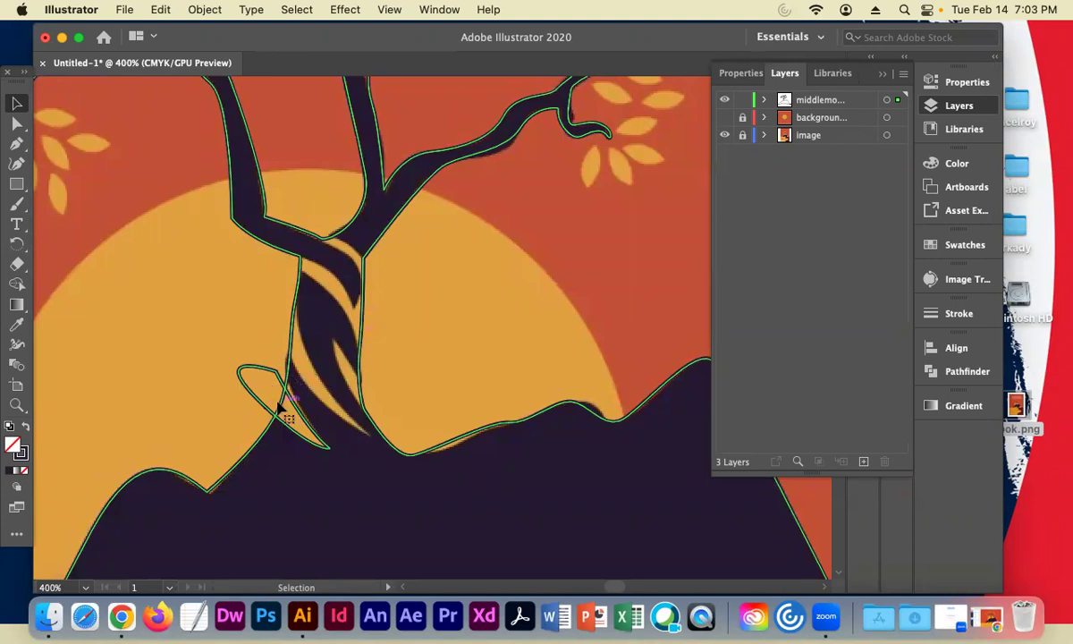
Subtract the loop from the tree-and-hill shape with Pathfinder Minus Front, checking the cut with a temporary fill.
{"action": "left_click", "coordinate": [965, 372]}
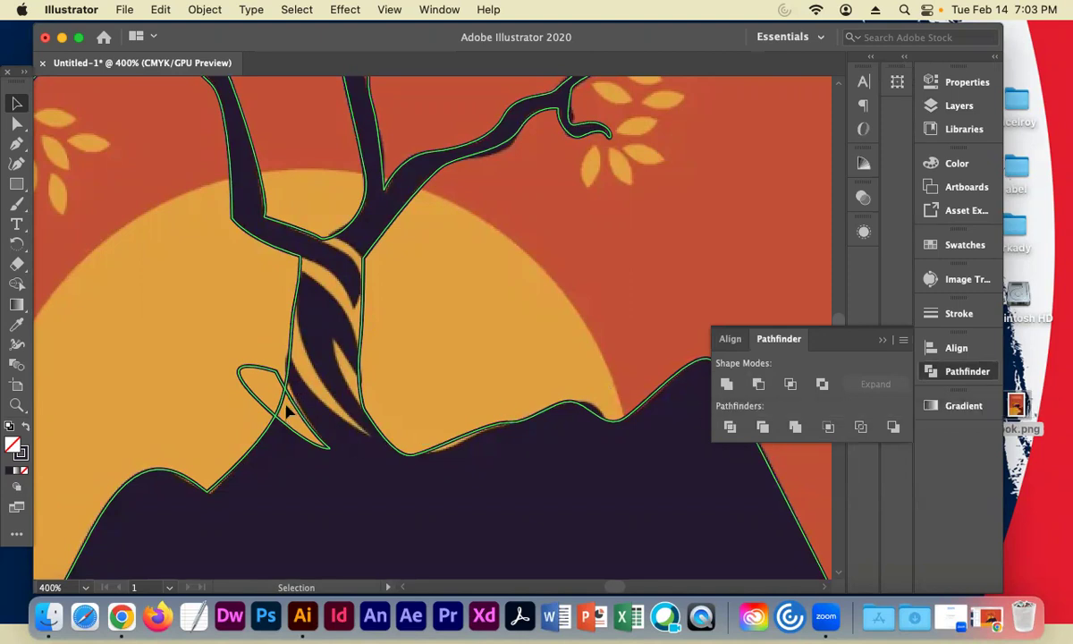
{"action": "left_click", "coordinate": [759, 384]}
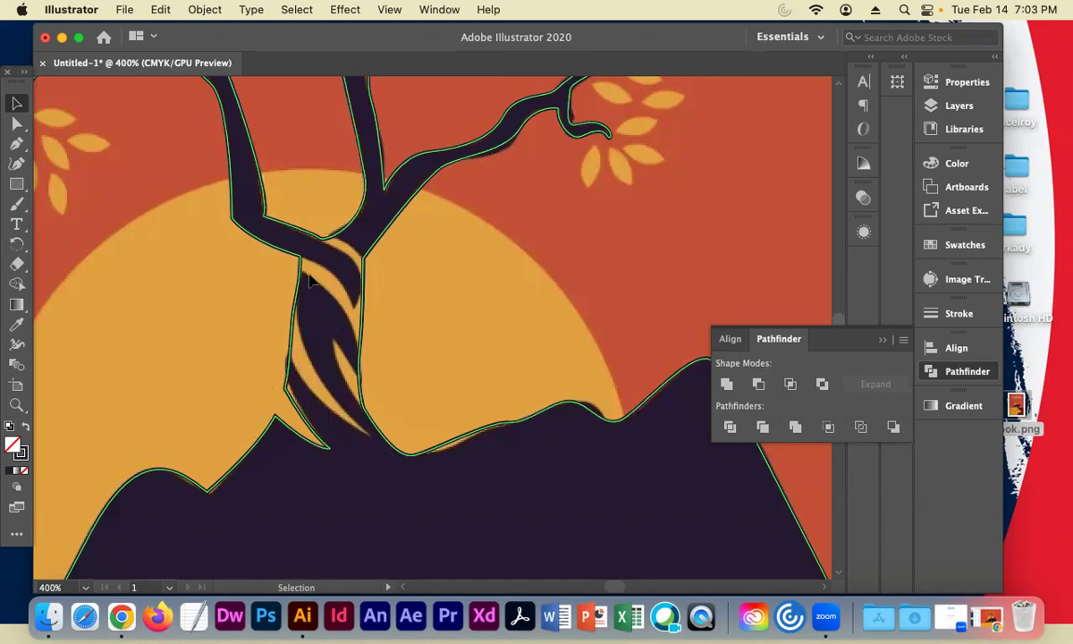
{"action": "left_click", "coordinate": [25, 428]}
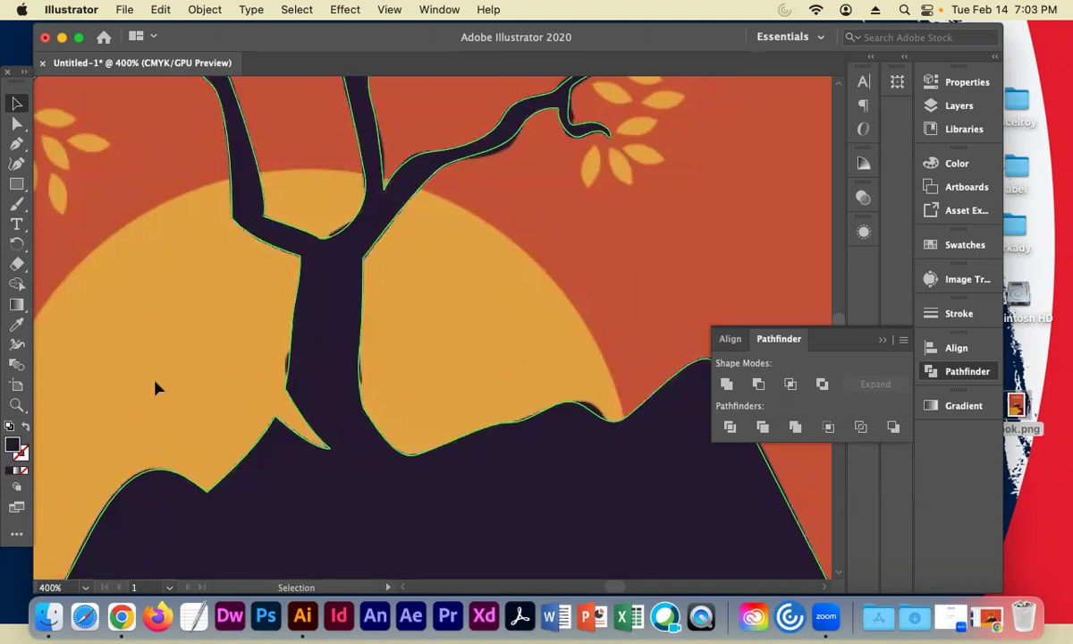
{"action": "left_click", "coordinate": [318, 332]}
{"action": "left_click", "coordinate": [25, 428]}
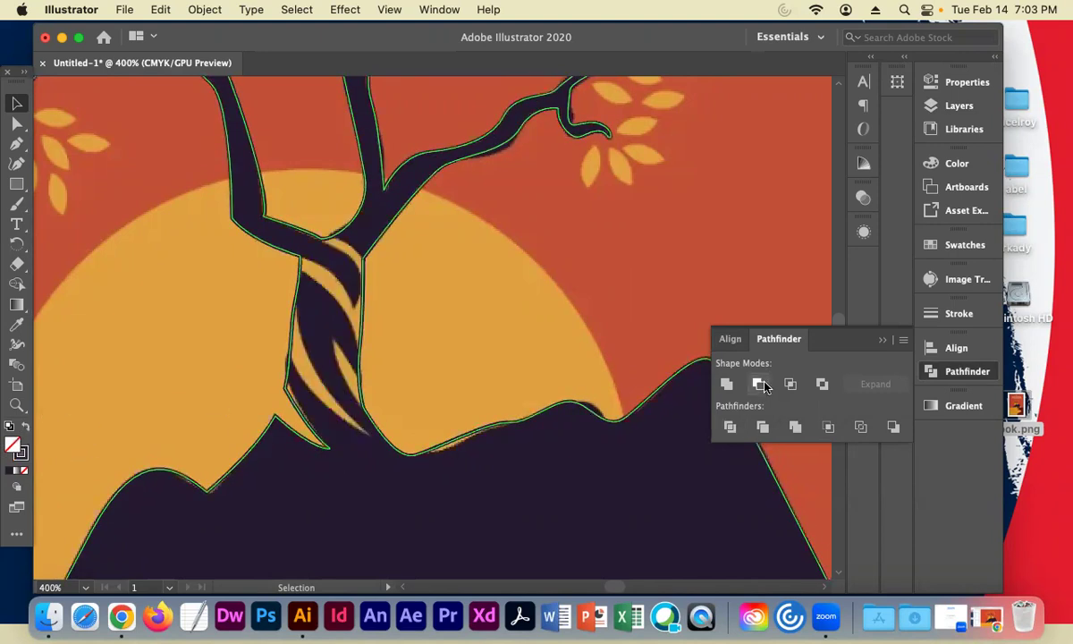
{"action": "left_click", "coordinate": [16, 143]}
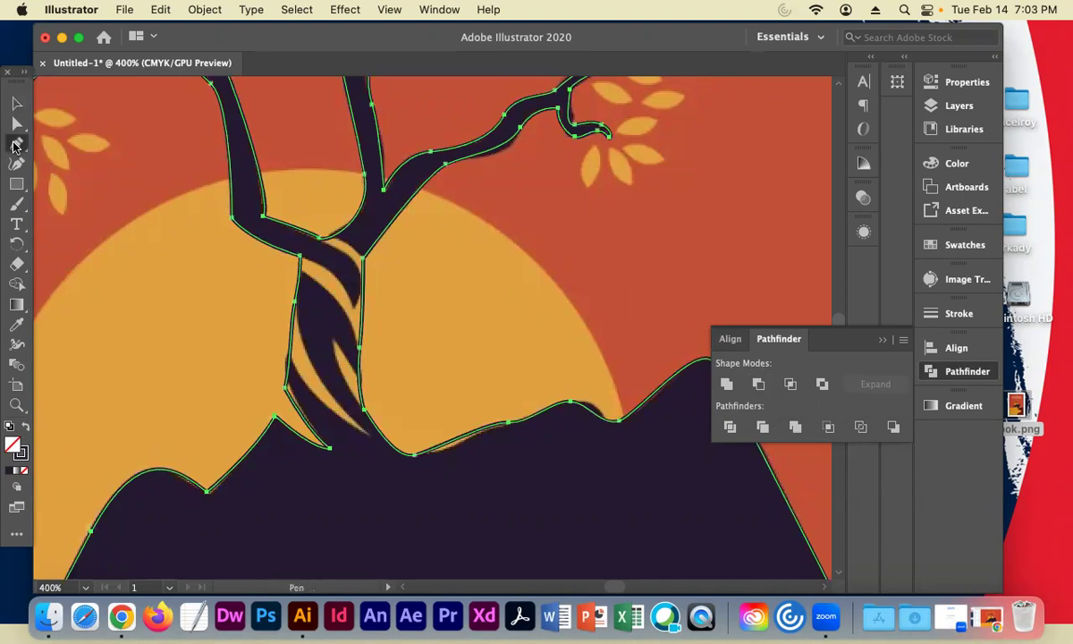
Draw a slender piece on the trunk's left side and Unite it into the tree shape.
{"action": "left_click", "coordinate": [293, 285]}
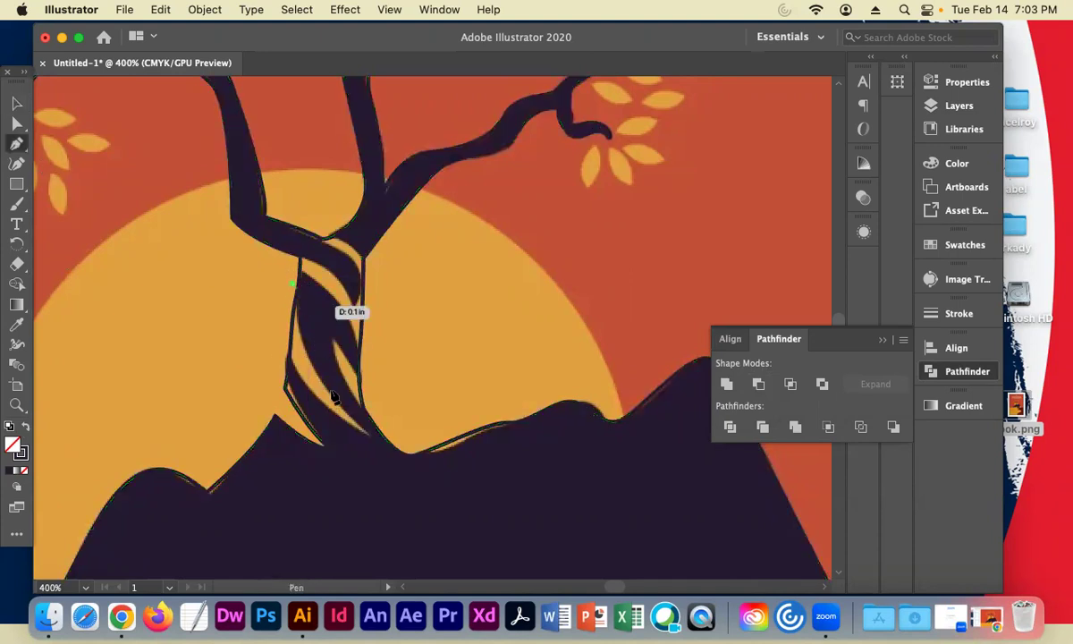
{"action": "left_click_drag", "start_coordinate": [368, 433], "coordinate": [443, 507]}
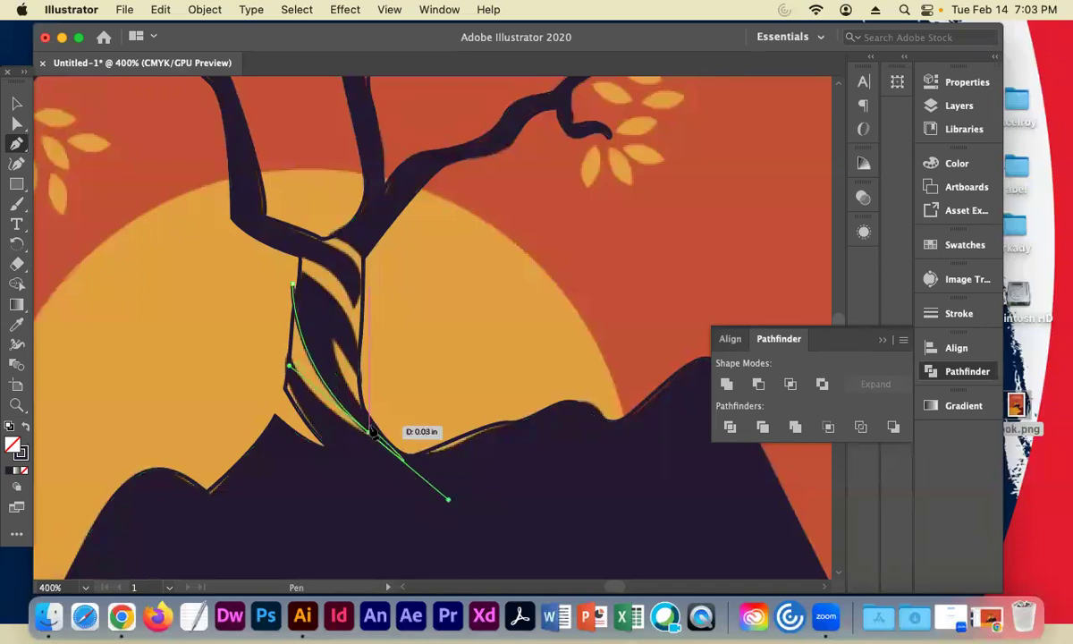
{"action": "left_click", "coordinate": [370, 433]}
{"action": "left_click_drag", "start_coordinate": [266, 341], "coordinate": [222, 260]}
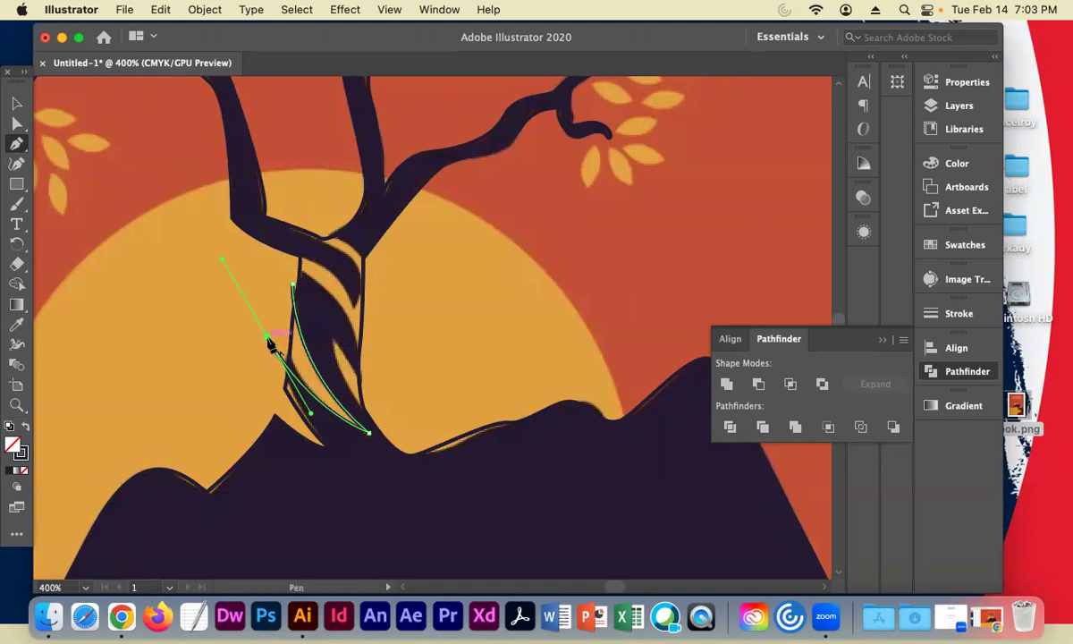
{"action": "left_click", "coordinate": [290, 283]}
{"action": "left_click", "coordinate": [17, 103]}
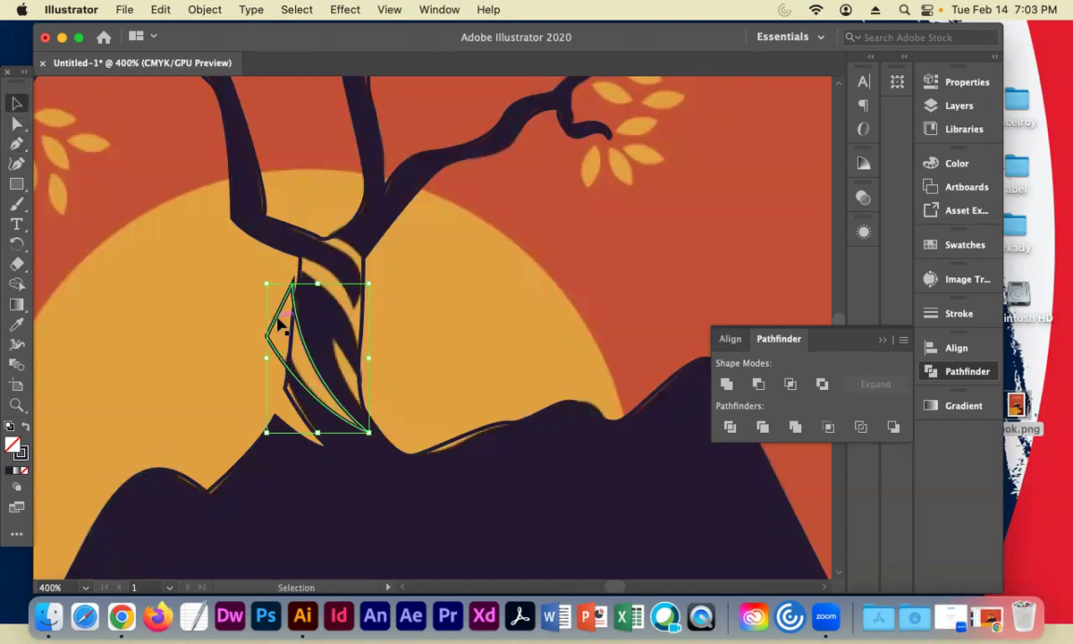
{"action": "left_click", "coordinate": [289, 257], "text": "shift"}
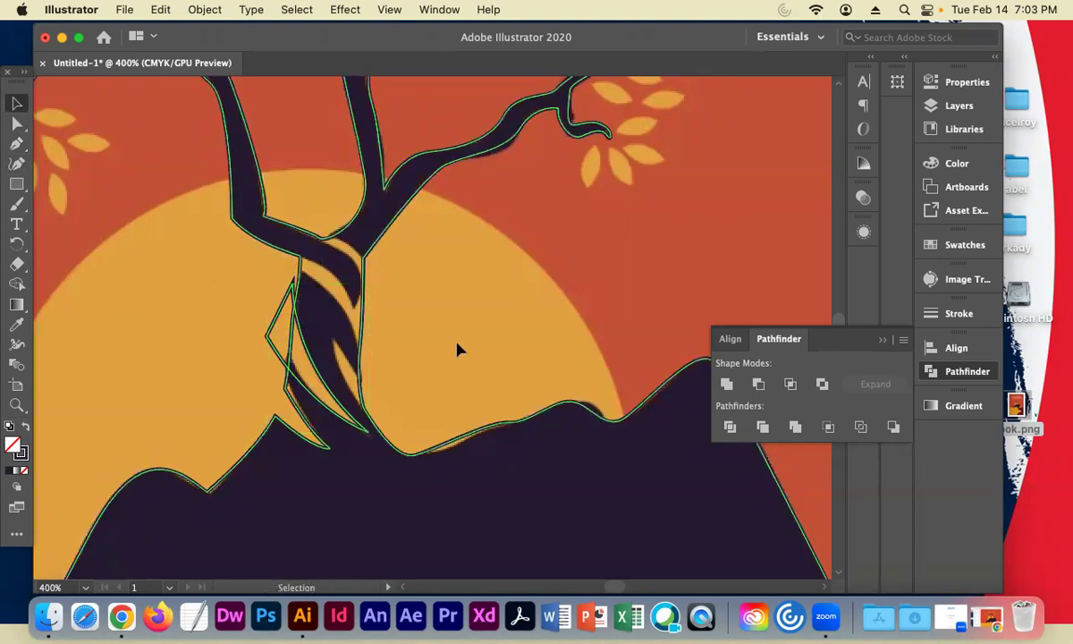
{"action": "left_click", "coordinate": [758, 384]}
{"action": "left_click", "coordinate": [365, 369]}
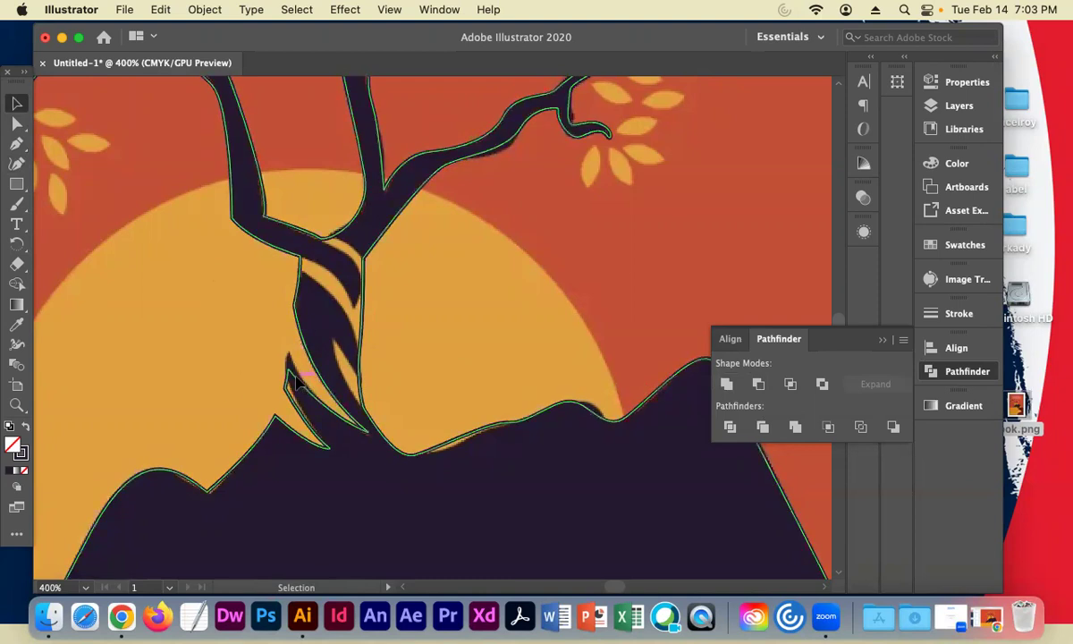
{"action": "left_click", "coordinate": [26, 428]}
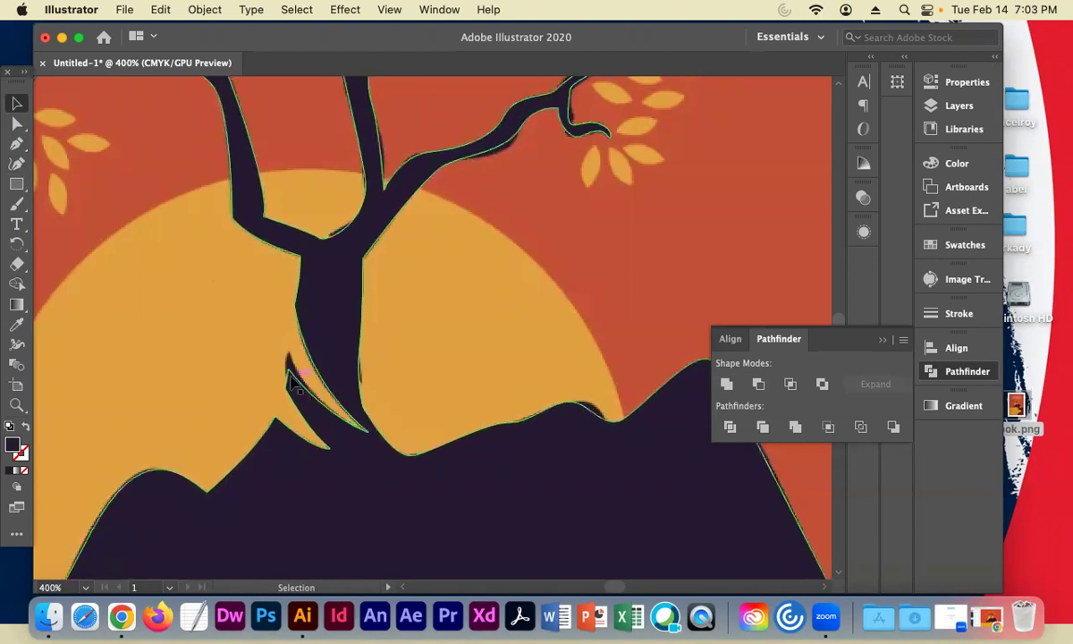
{"action": "left_click", "coordinate": [26, 429]}
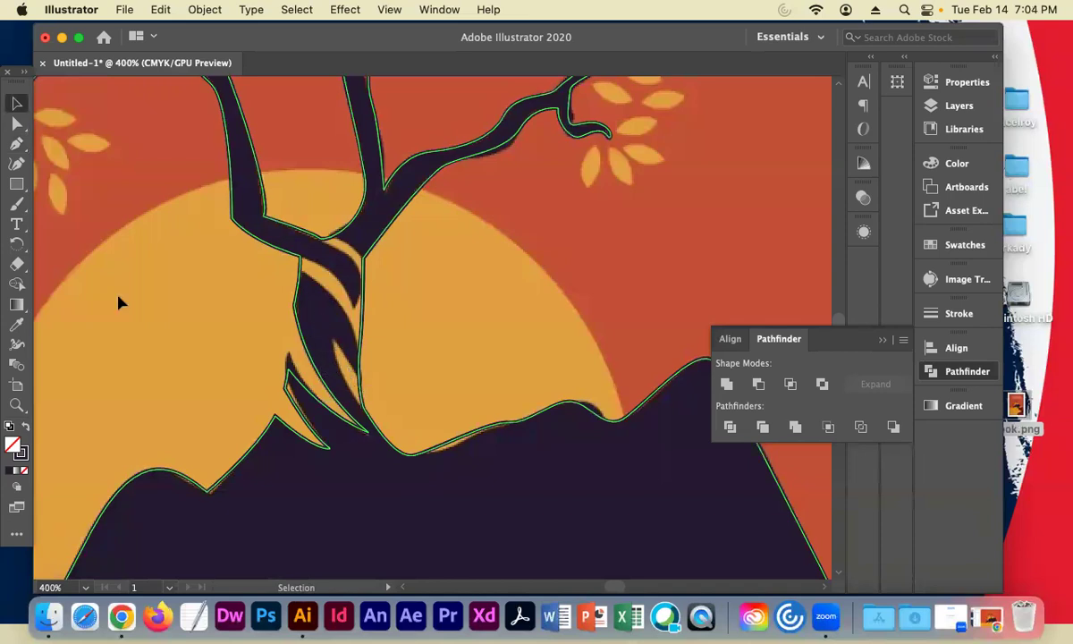
Draw a leaf-shaped piece on the lower right trunk and merge it into the tree.
{"action": "left_click", "coordinate": [16, 143]}
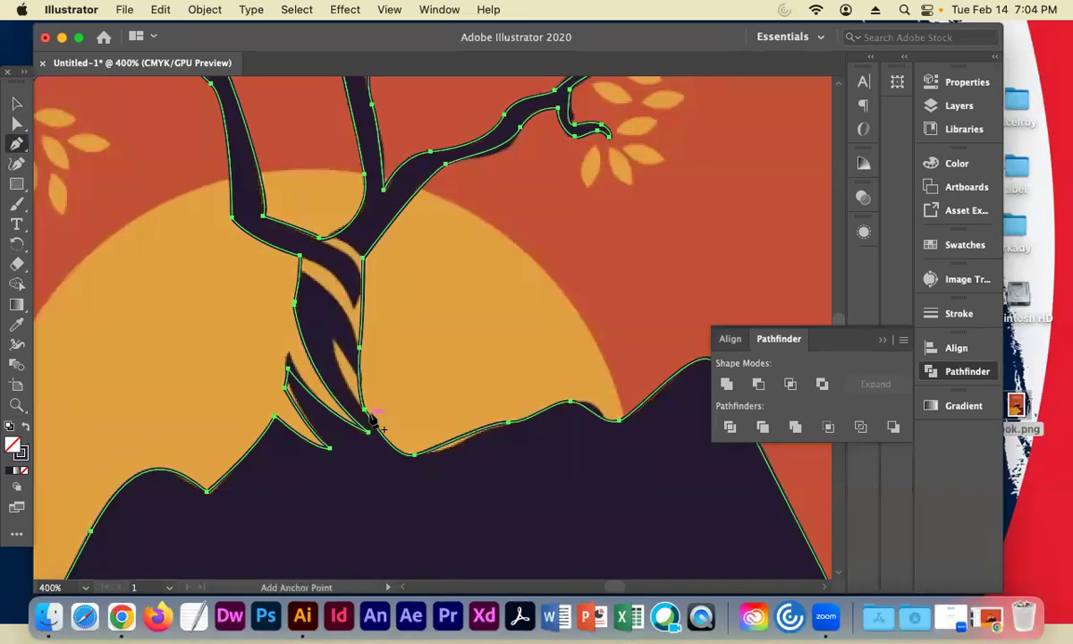
{"action": "left_click_drag", "start_coordinate": [376, 413], "coordinate": [335, 301]}
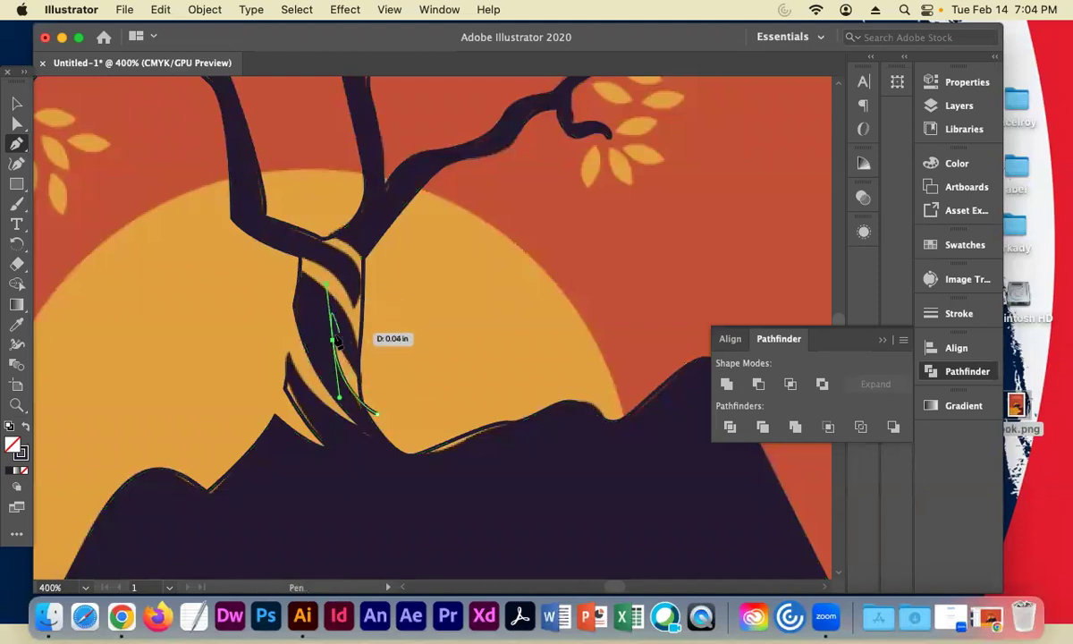
{"action": "left_click_drag", "start_coordinate": [333, 341], "coordinate": [383, 419]}
{"action": "left_click", "coordinate": [376, 413]}
{"action": "left_click", "coordinate": [13, 103]}
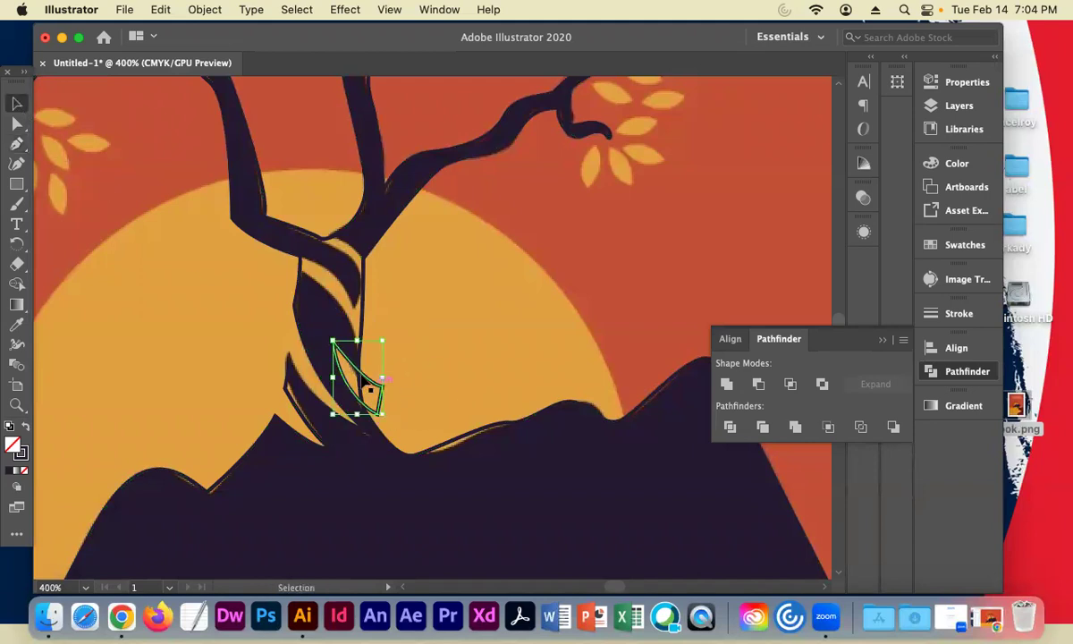
{"action": "left_click", "coordinate": [287, 300], "text": "shift"}
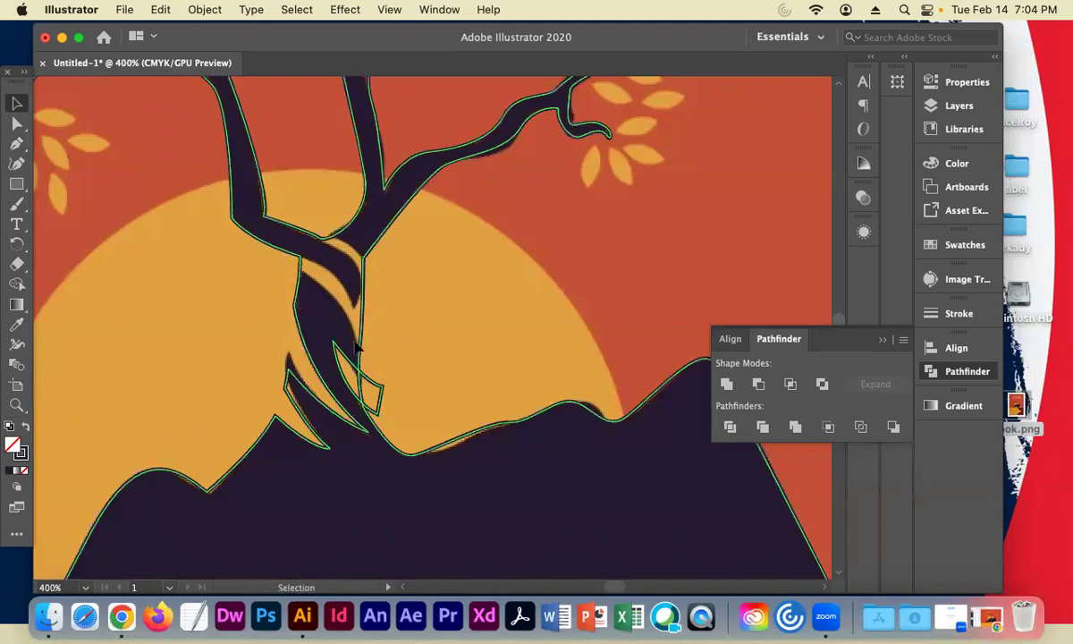
{"action": "left_click", "coordinate": [726, 383]}
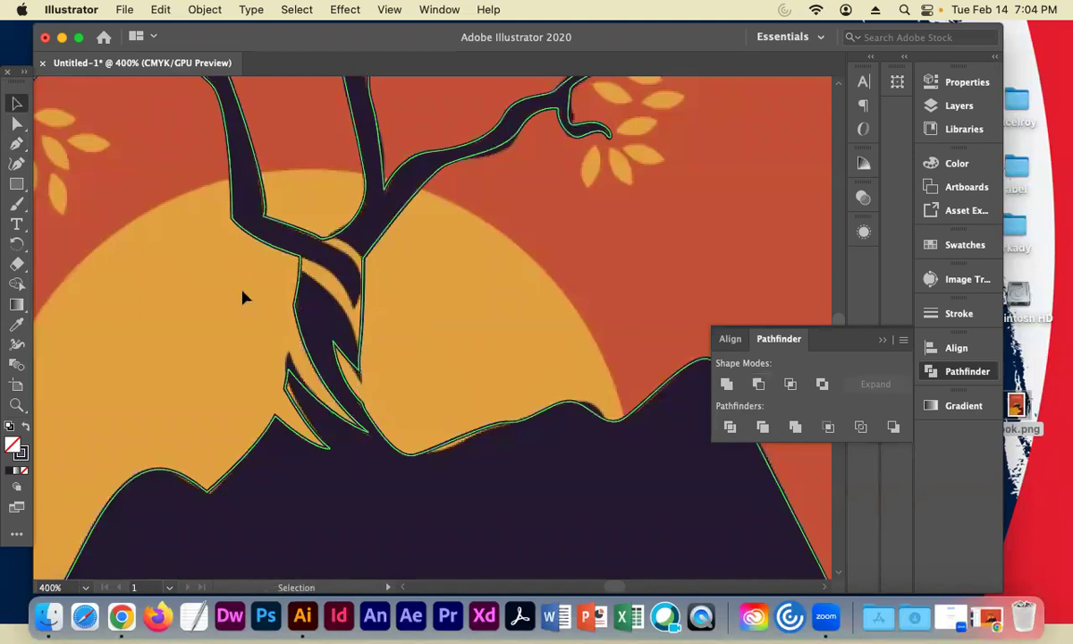
{"action": "left_click", "coordinate": [226, 268]}
Pen-draw a small sliver shape at the fork where the left branch meets the trunk.
{"action": "left_click", "coordinate": [16, 143]}
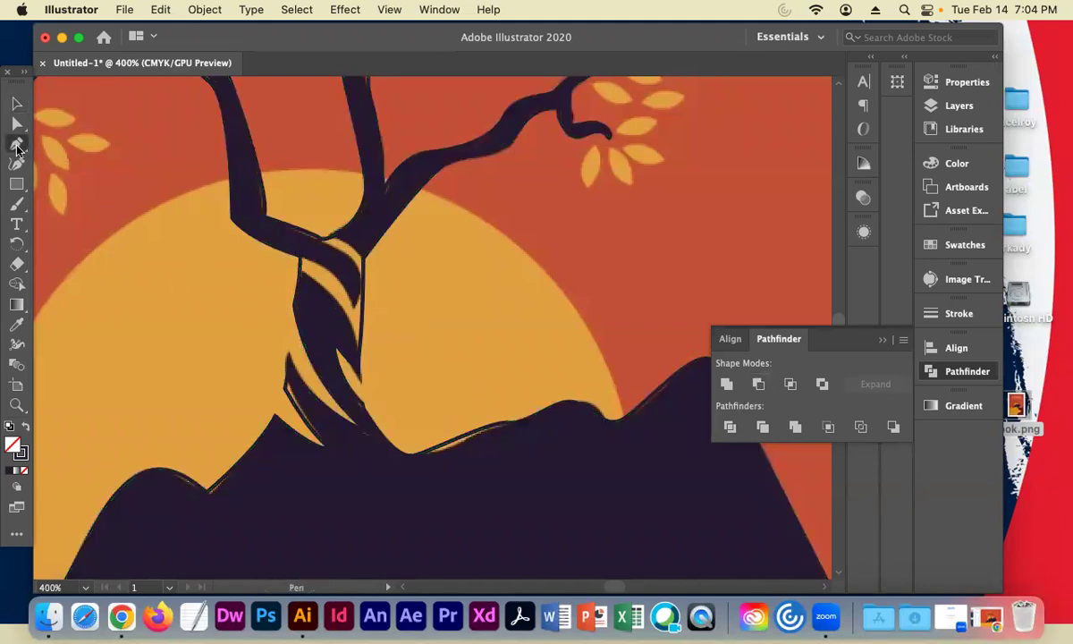
{"action": "left_click", "coordinate": [366, 284]}
{"action": "left_click", "coordinate": [339, 235]}
{"action": "left_click", "coordinate": [316, 222]}
{"action": "key", "text": "super+z"}
{"action": "key", "text": "super+z"}
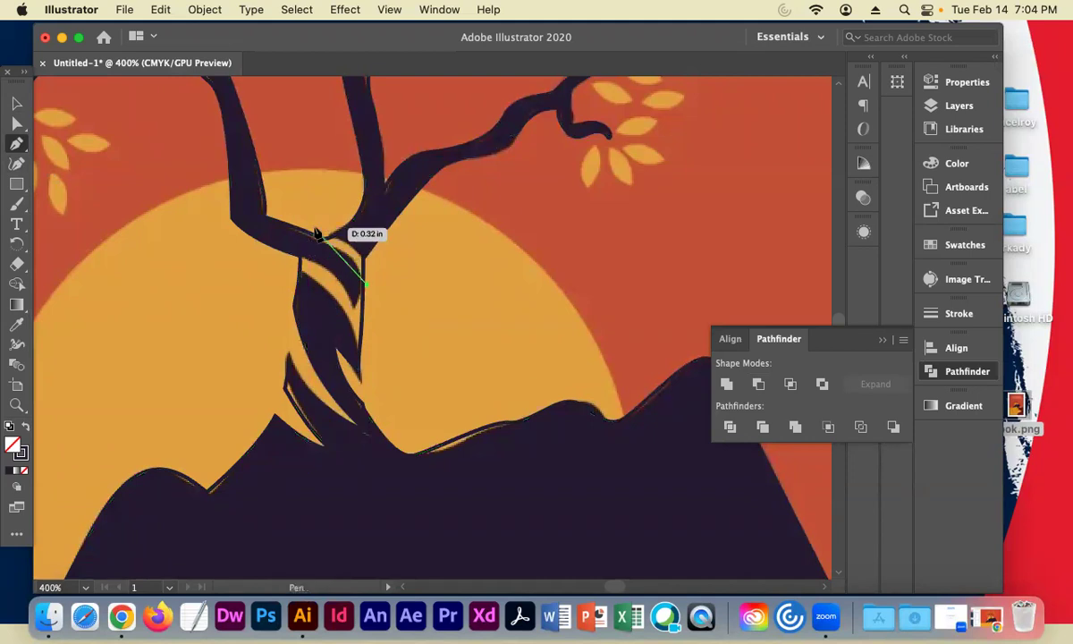
{"action": "left_click_drag", "start_coordinate": [315, 225], "coordinate": [319, 231]}
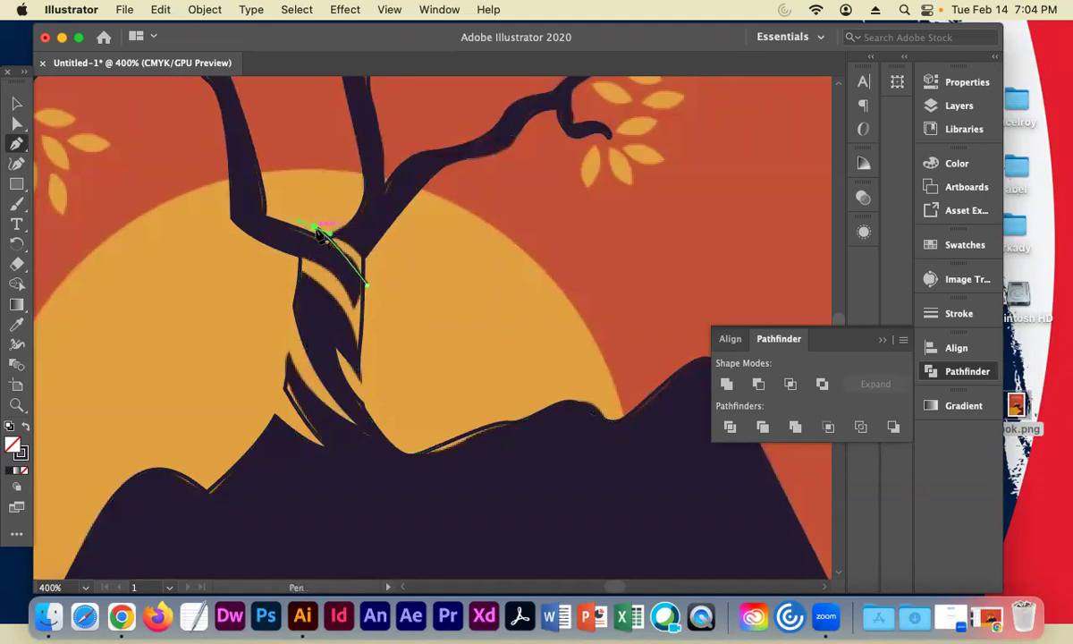
{"action": "left_click", "coordinate": [369, 246]}
{"action": "left_click_drag", "start_coordinate": [376, 263], "coordinate": [367, 287]}
Subtract the sliver from the tree silhouette with Pathfinder Minus Front.
{"action": "left_click", "coordinate": [17, 103]}
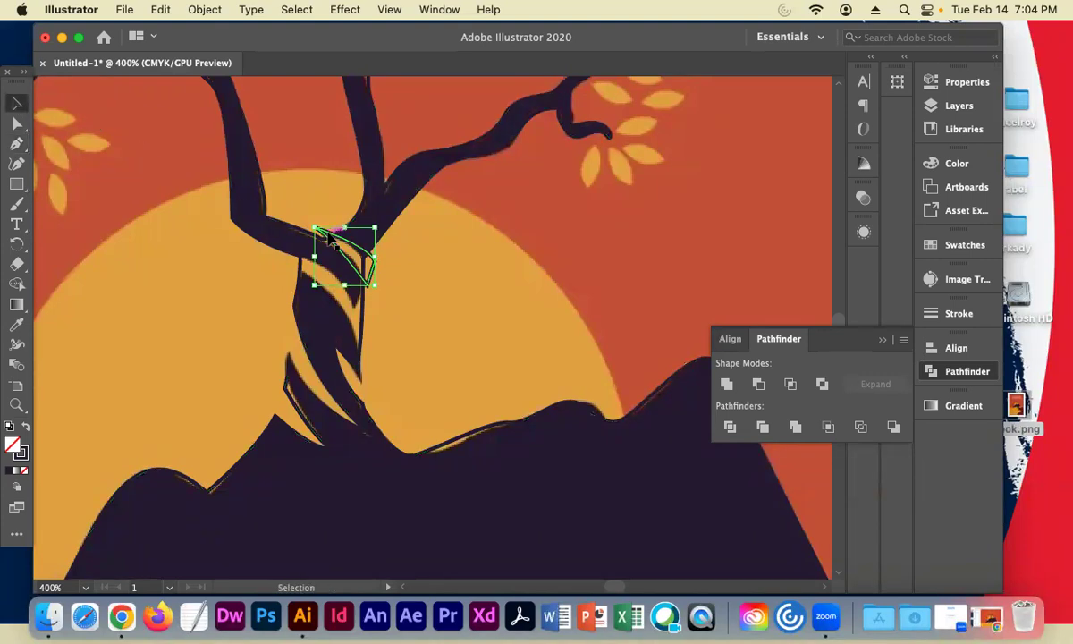
{"action": "left_click", "coordinate": [291, 222], "text": "shift"}
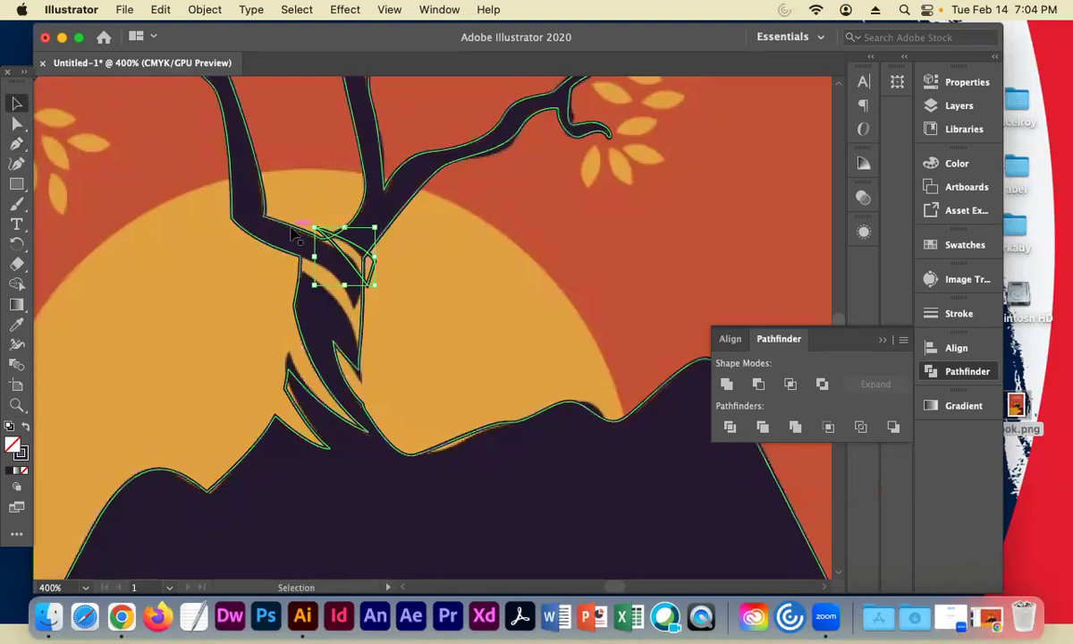
{"action": "left_click", "coordinate": [759, 385]}
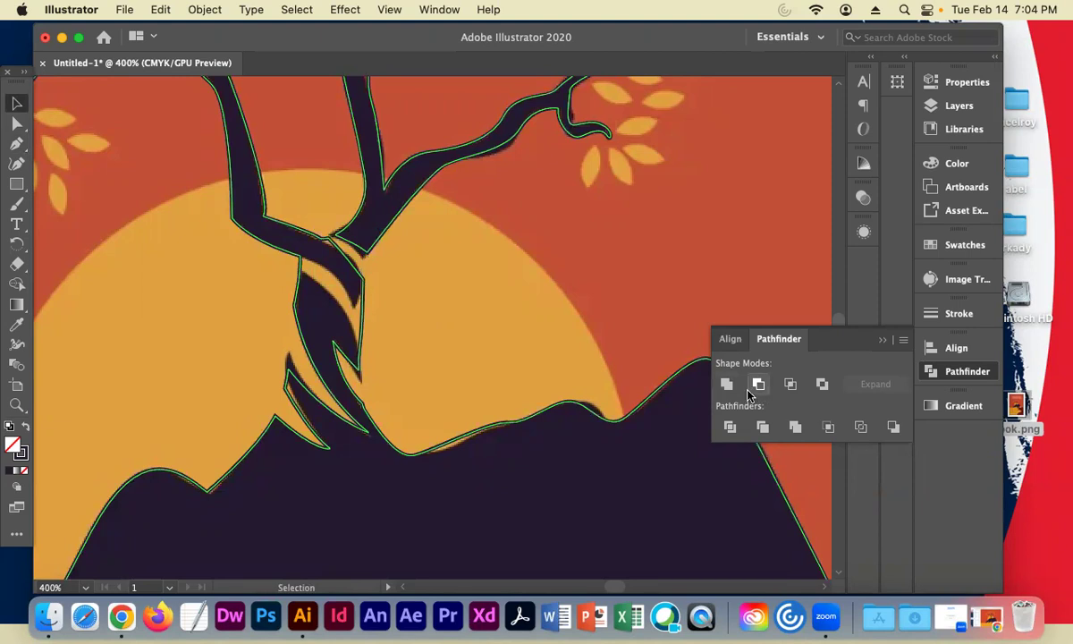
{"action": "left_click", "coordinate": [235, 323]}
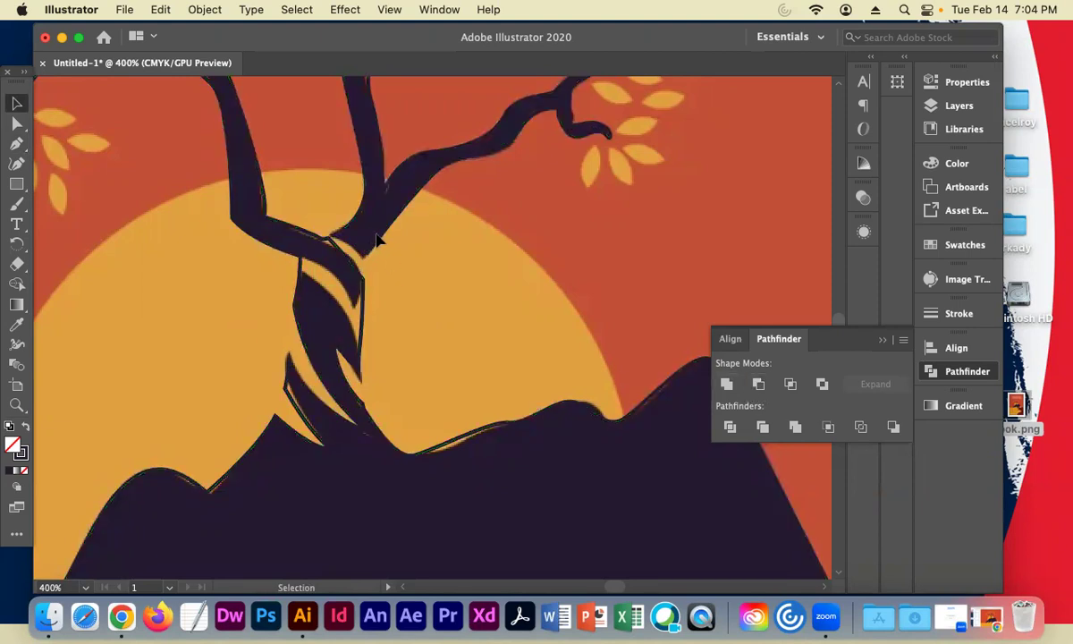
{"action": "left_click", "coordinate": [374, 237]}
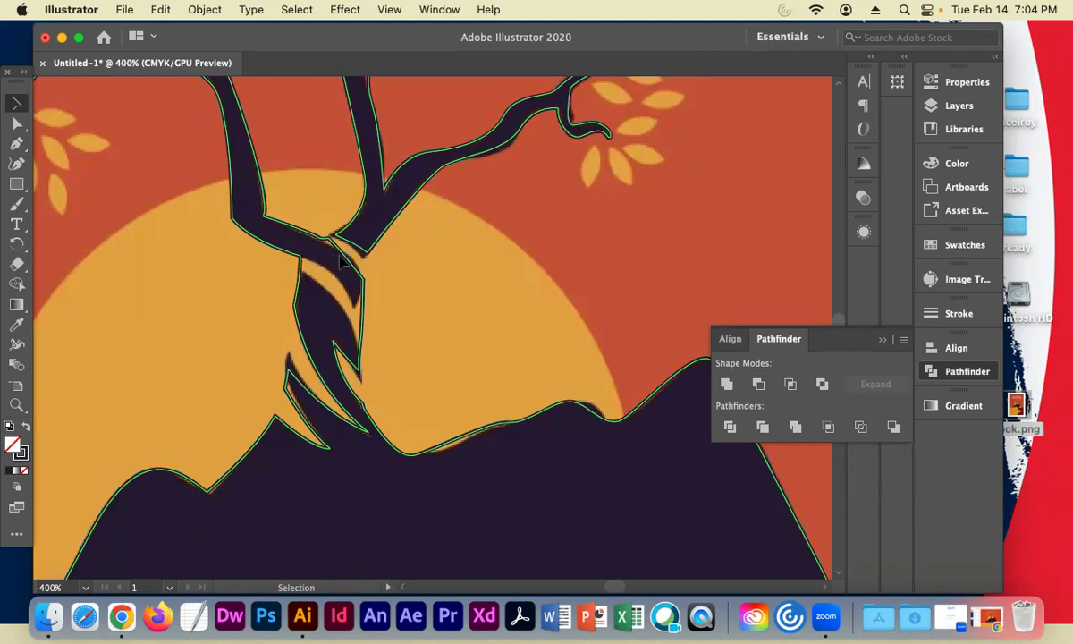
Pen-draw a new closed shape inside the twisted trunk.
{"action": "left_click", "coordinate": [16, 143]}
{"action": "left_click", "coordinate": [285, 254]}
{"action": "left_click_drag", "start_coordinate": [357, 305], "coordinate": [384, 354]}
{"action": "left_click", "coordinate": [356, 305]}
{"action": "left_click", "coordinate": [370, 278]}
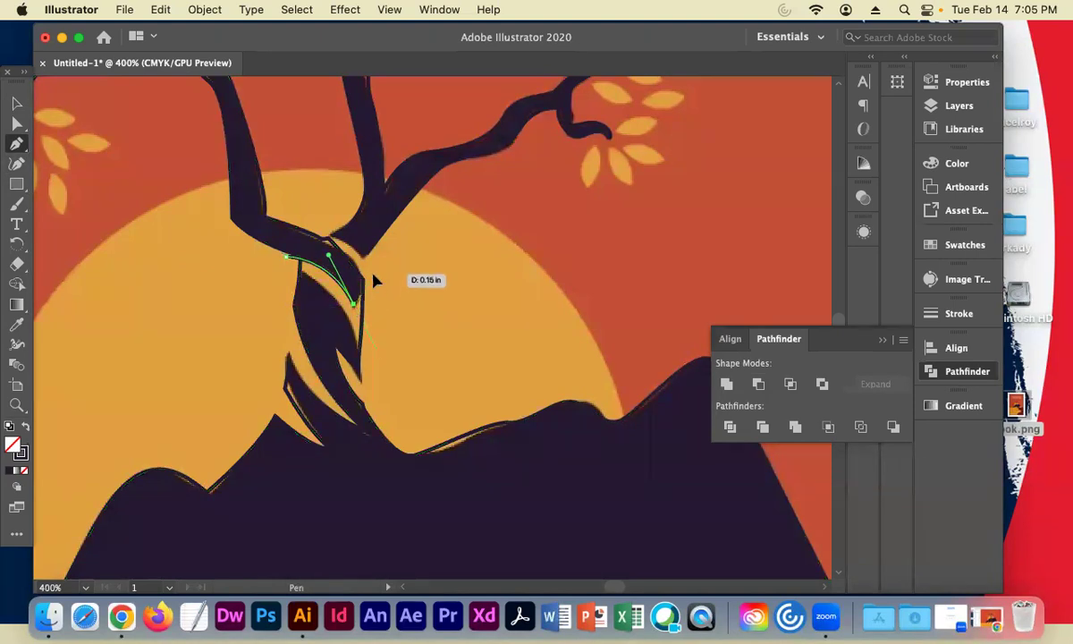
{"action": "left_click", "coordinate": [368, 363]}
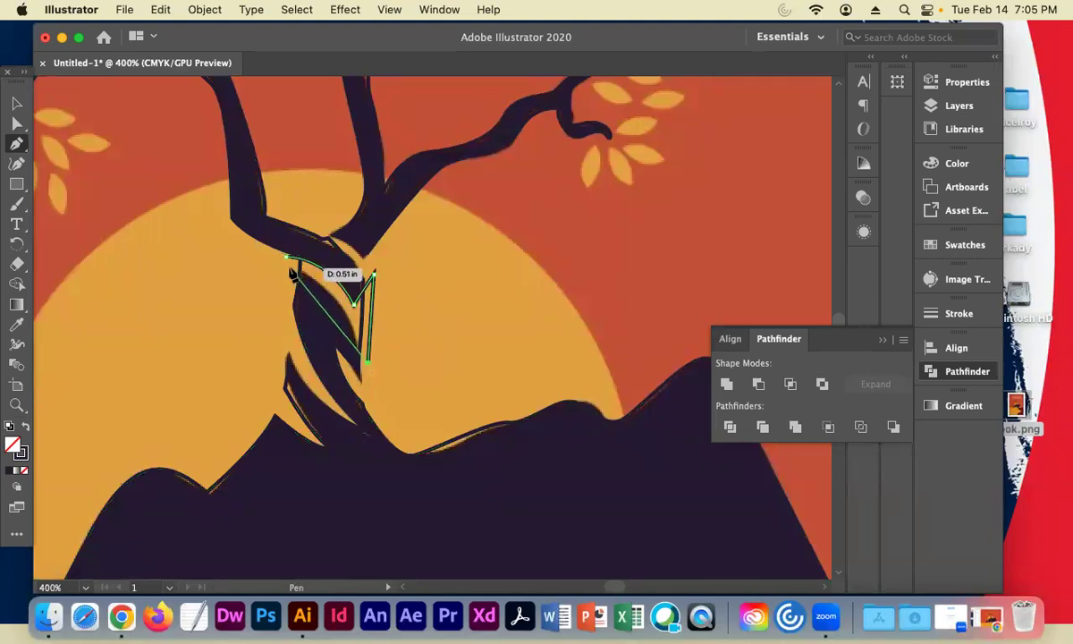
{"action": "left_click_drag", "start_coordinate": [265, 263], "coordinate": [235, 260]}
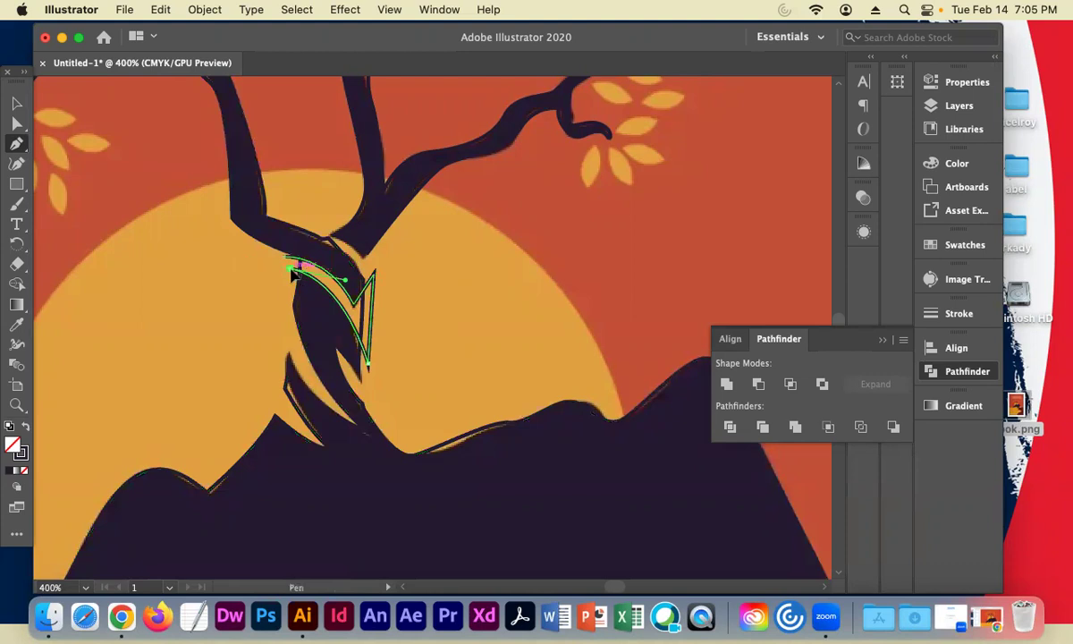
Try subtracting the inner shape, undo it, and nudge the shape into position on the tree.
{"action": "left_click", "coordinate": [16, 103]}
{"action": "left_click", "coordinate": [268, 283]}
{"action": "left_click", "coordinate": [290, 259]}
{"action": "left_click", "coordinate": [256, 238], "text": "shift"}
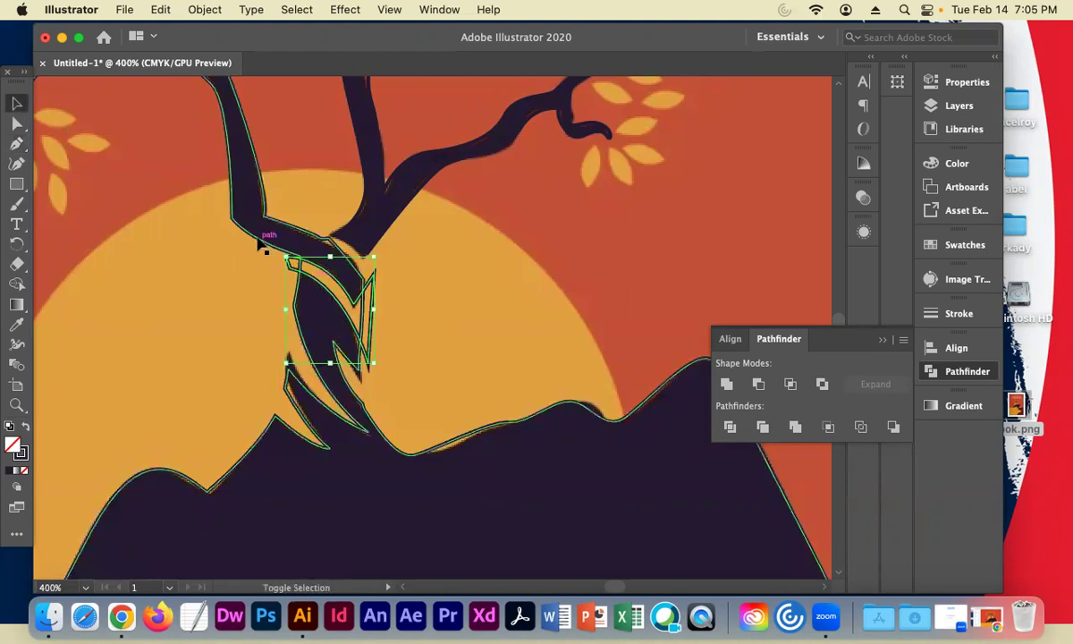
{"action": "left_click", "coordinate": [759, 384]}
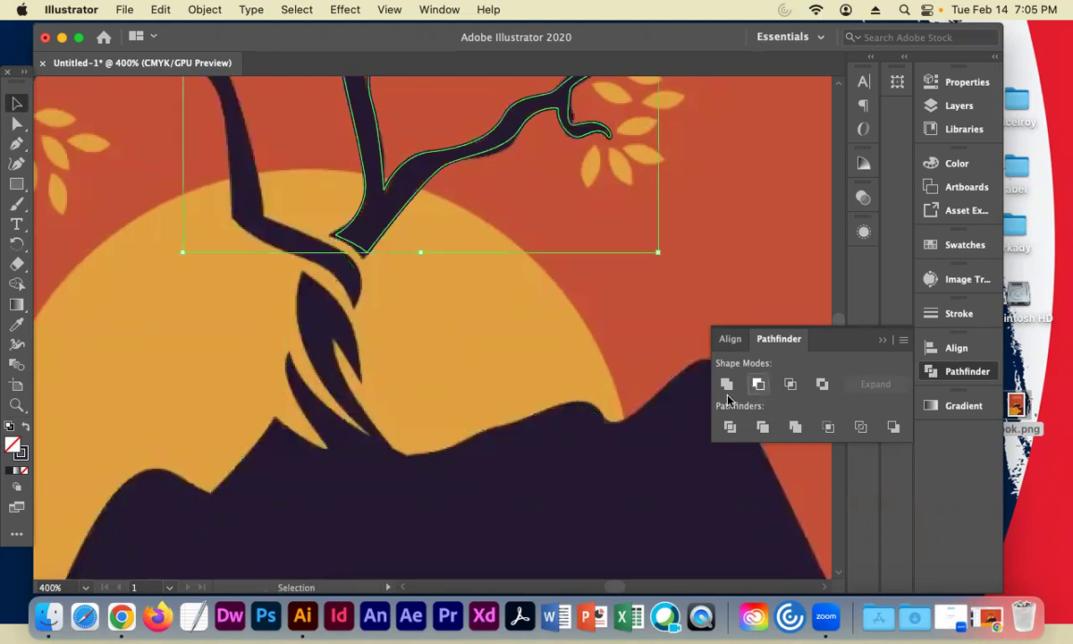
{"action": "key", "text": "super+z"}
{"action": "mouse_move", "coordinate": [363, 288]}
{"action": "left_mouse_down"}
{"action": "mouse_move", "coordinate": [372, 279]}
{"action": "mouse_move", "coordinate": [369, 295]}
{"action": "left_mouse_up"}
{"action": "left_click", "coordinate": [354, 243], "text": "shift"}
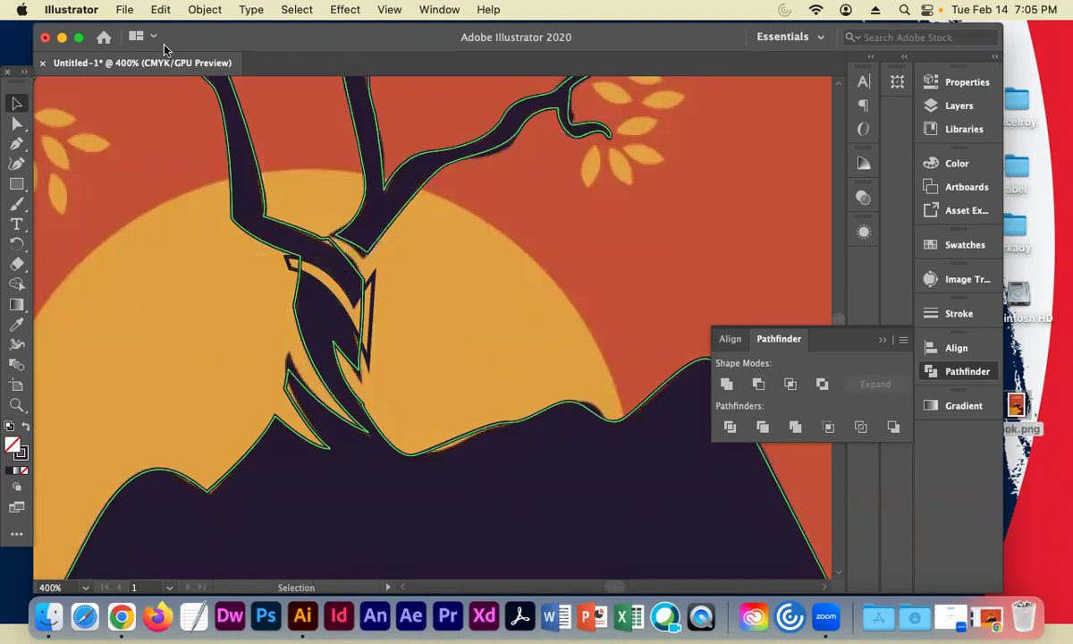
Combine the inner shape and tree path into a compound path from the Object menu.
{"action": "left_click", "coordinate": [208, 11]}
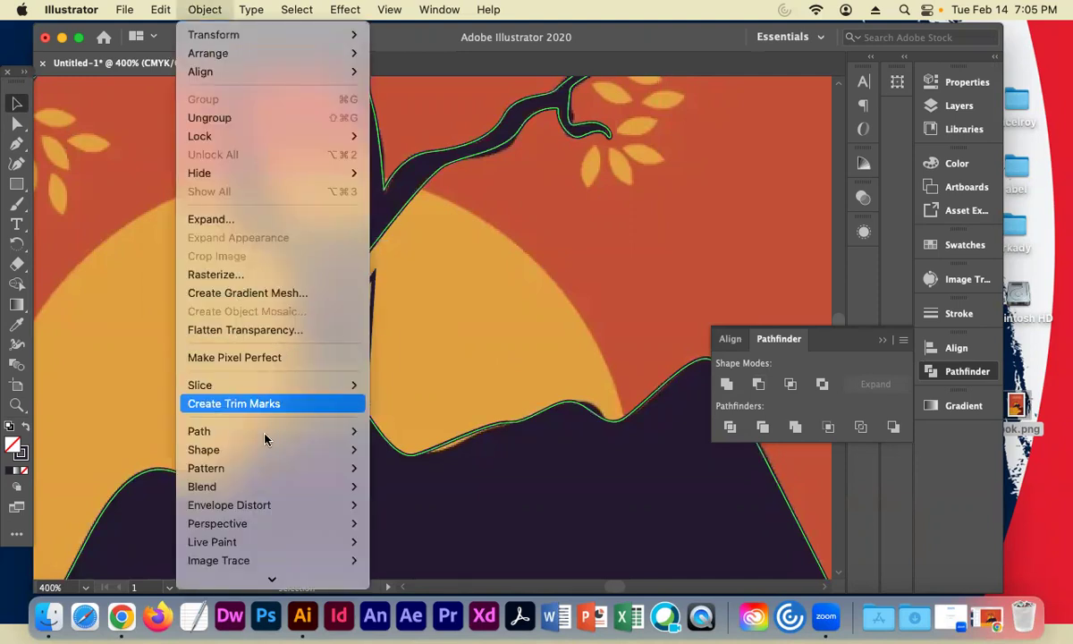
{"action": "scroll", "coordinate": [250, 408], "scroll_direction": "down", "scroll_amount": 4}
{"action": "mouse_move", "coordinate": [312, 512]}
{"action": "key", "text": "Right"}
{"action": "key", "text": "Return"}
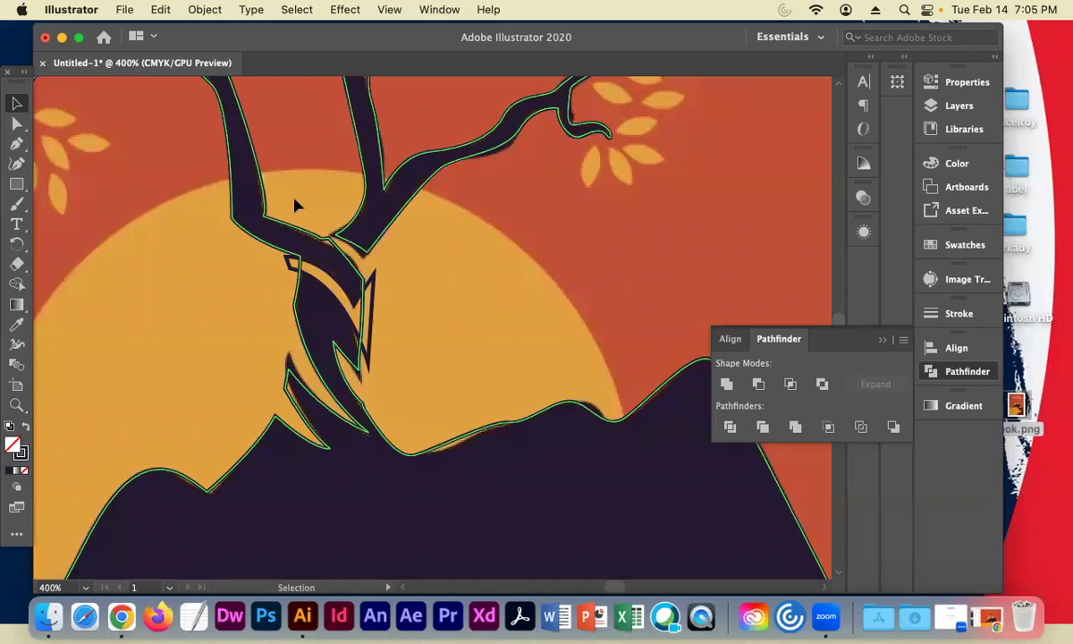
Unite the small shape into the tree and swap fill and stroke to restore the dark fill.
{"action": "left_click", "coordinate": [398, 305]}
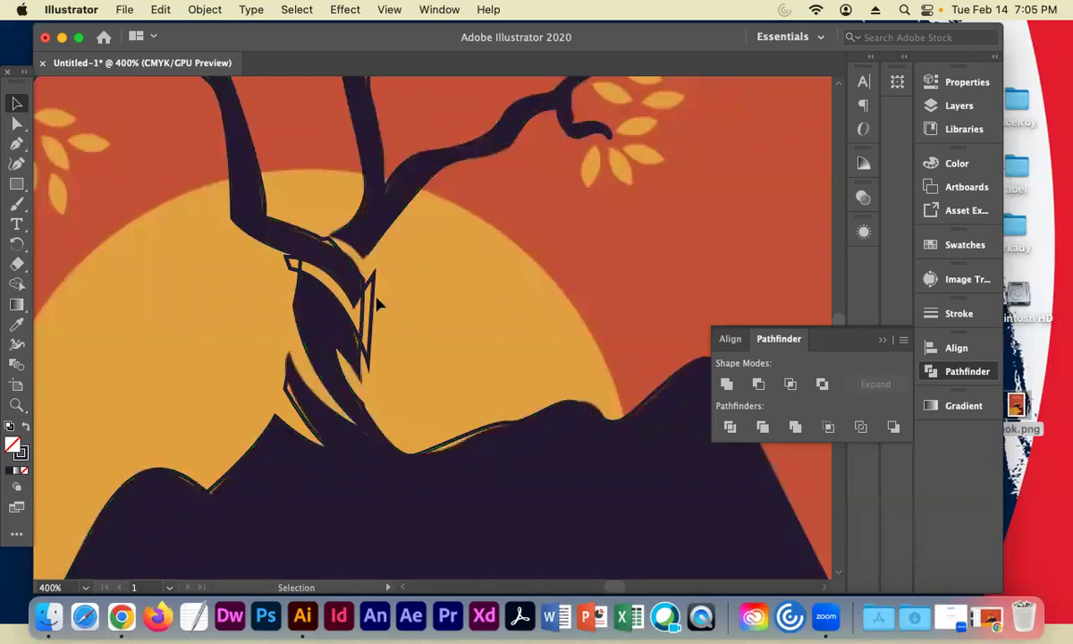
{"action": "left_click", "coordinate": [372, 301]}
{"action": "left_click", "coordinate": [347, 237], "text": "shift"}
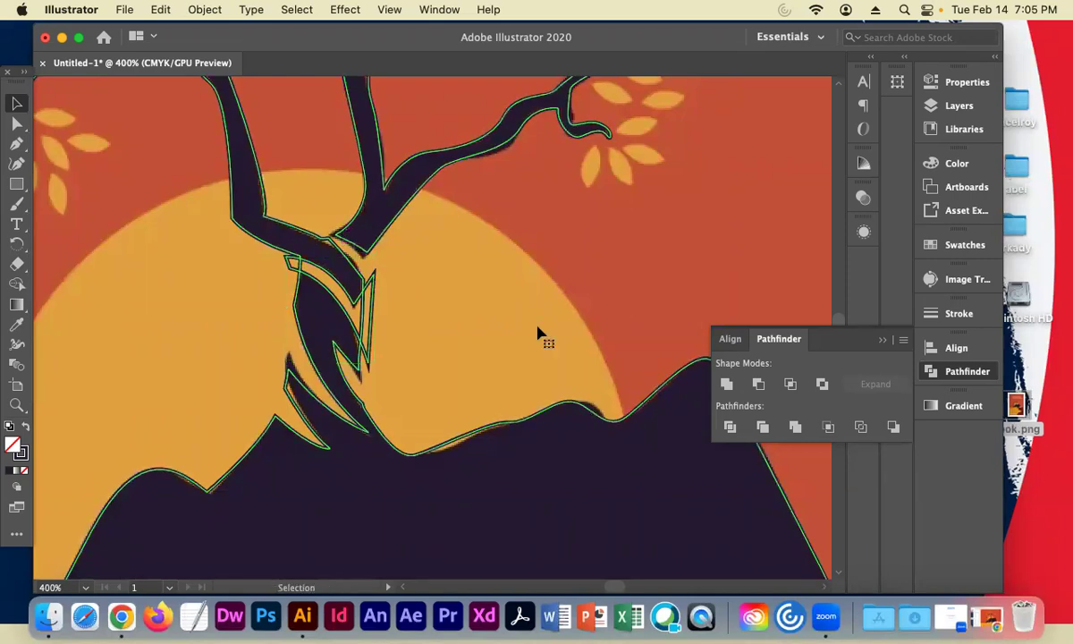
{"action": "left_click", "coordinate": [756, 384]}
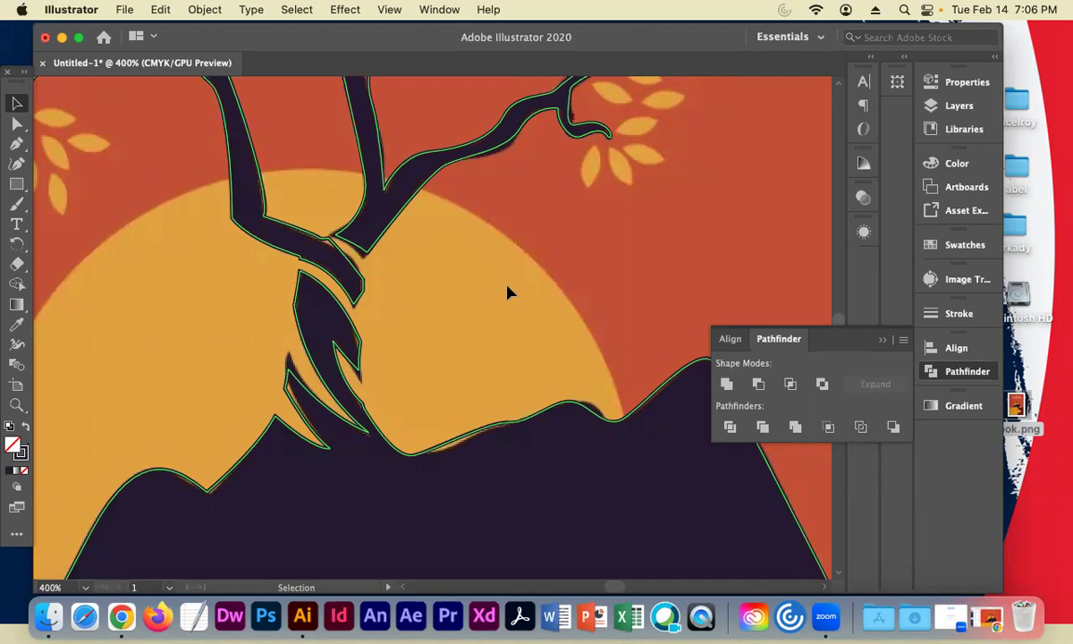
{"action": "left_click", "coordinate": [220, 10]}
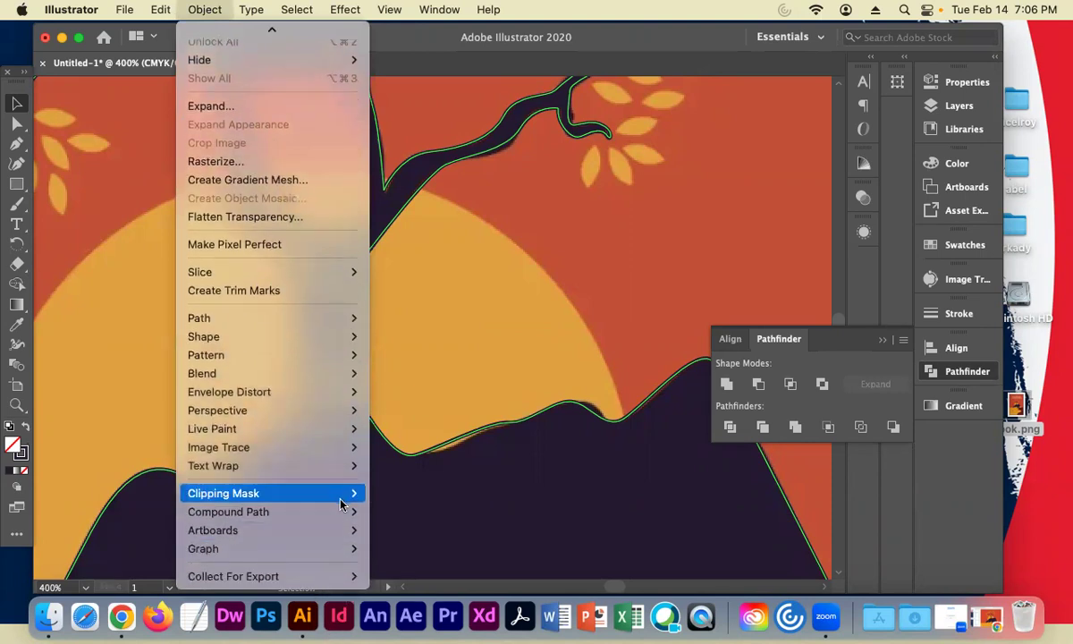
{"action": "left_click", "coordinate": [87, 316]}
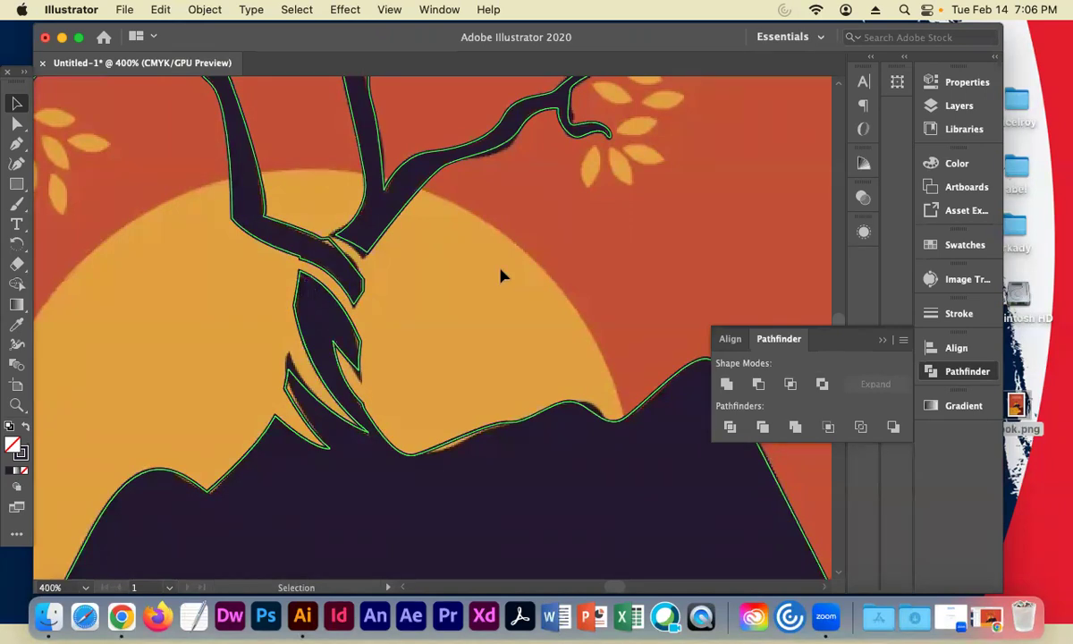
{"action": "left_click", "coordinate": [26, 424]}
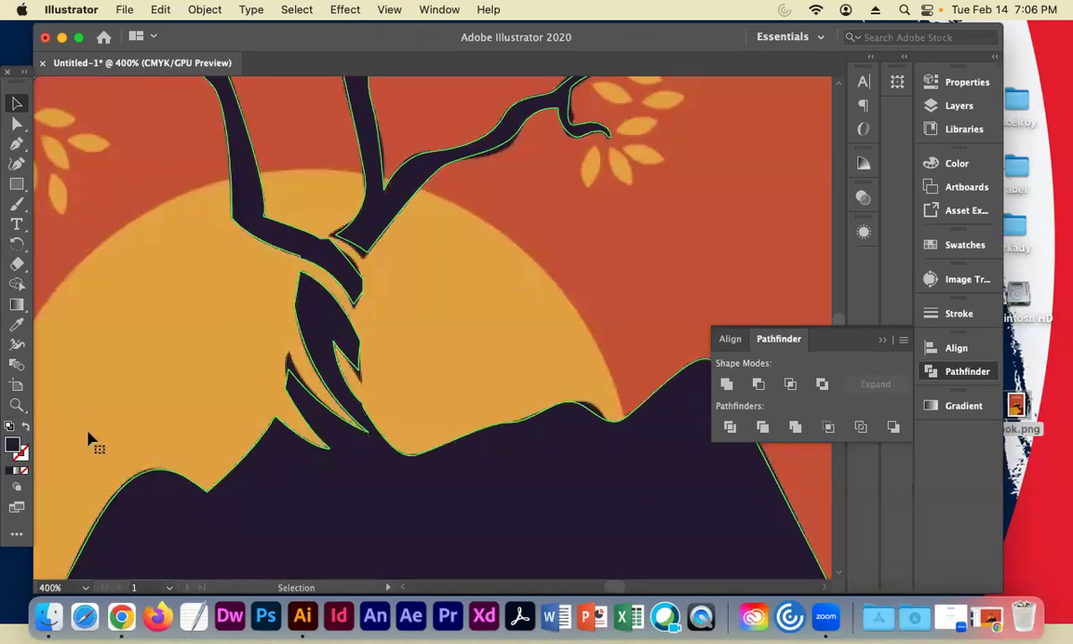
Toggle the background and image layers to review the whole artboard fitted in view.
{"action": "left_click", "coordinate": [934, 104]}
{"action": "left_click", "coordinate": [724, 117]}
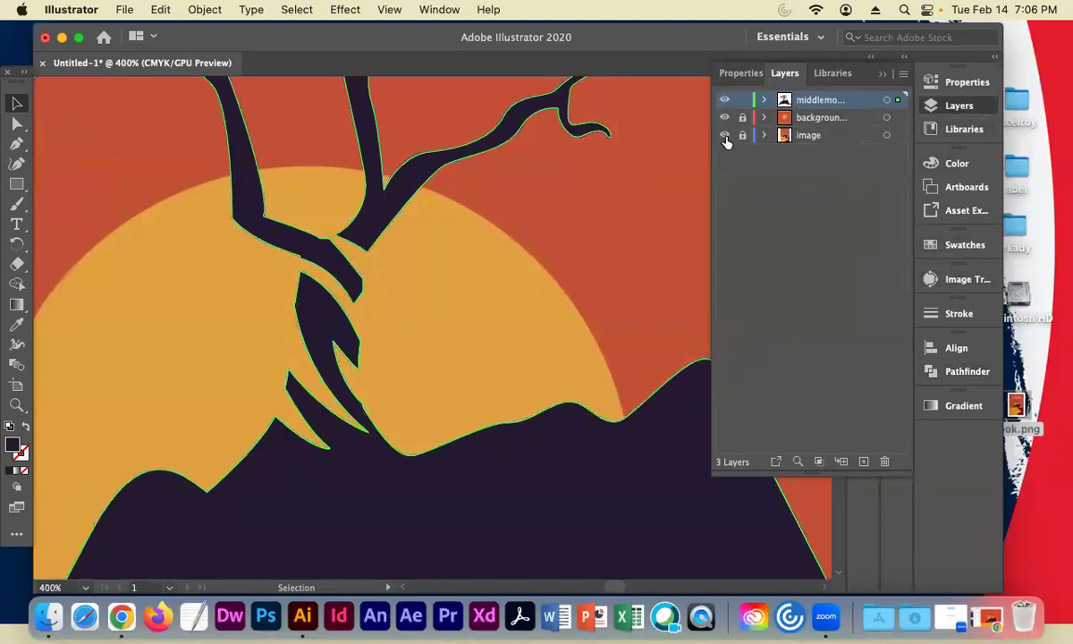
{"action": "left_click", "coordinate": [725, 135]}
{"action": "key", "text": "super+a"}
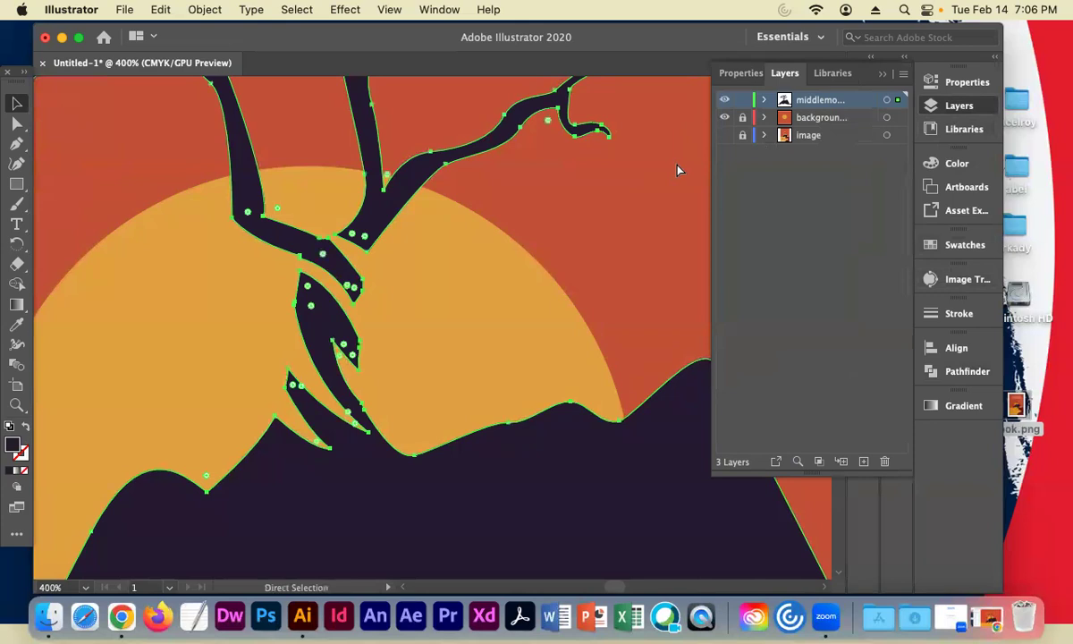
{"action": "key", "text": "super+1"}
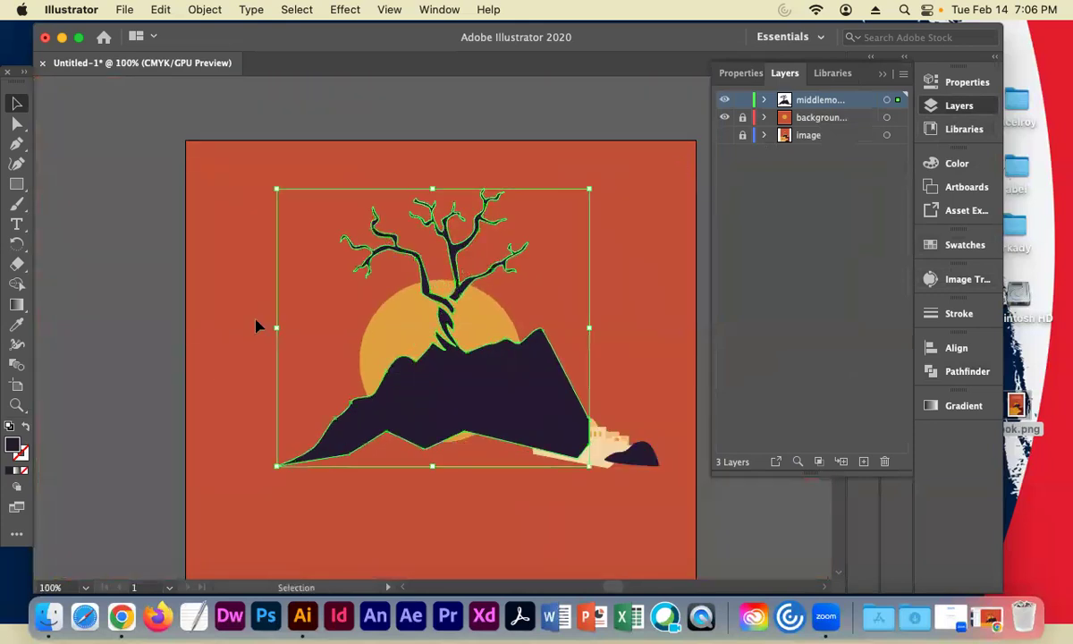
{"action": "left_click", "coordinate": [119, 256]}
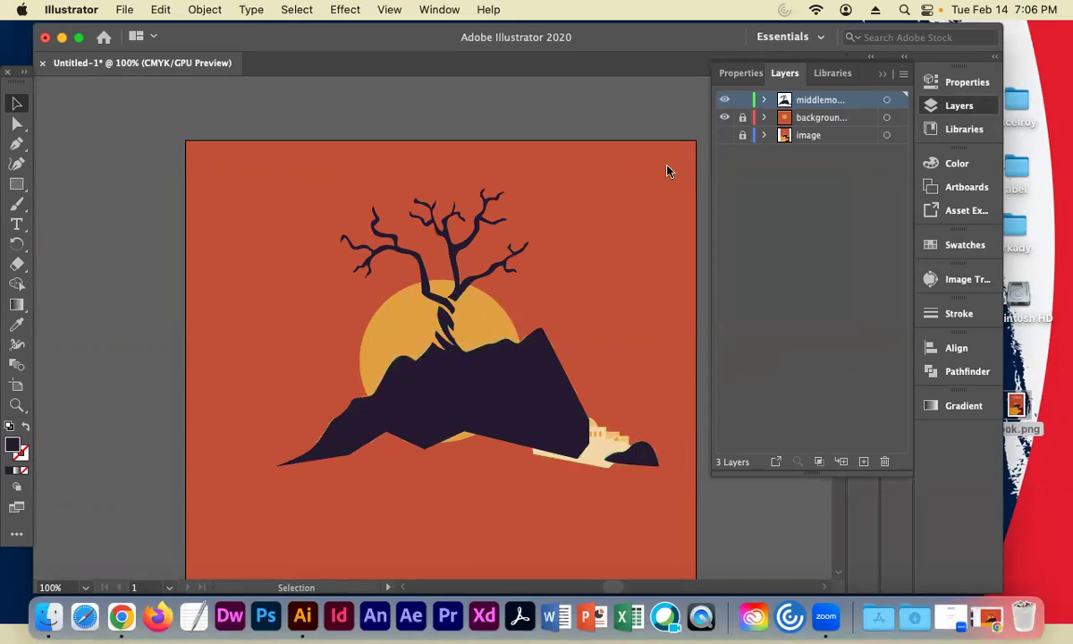
{"action": "left_click", "coordinate": [724, 136]}
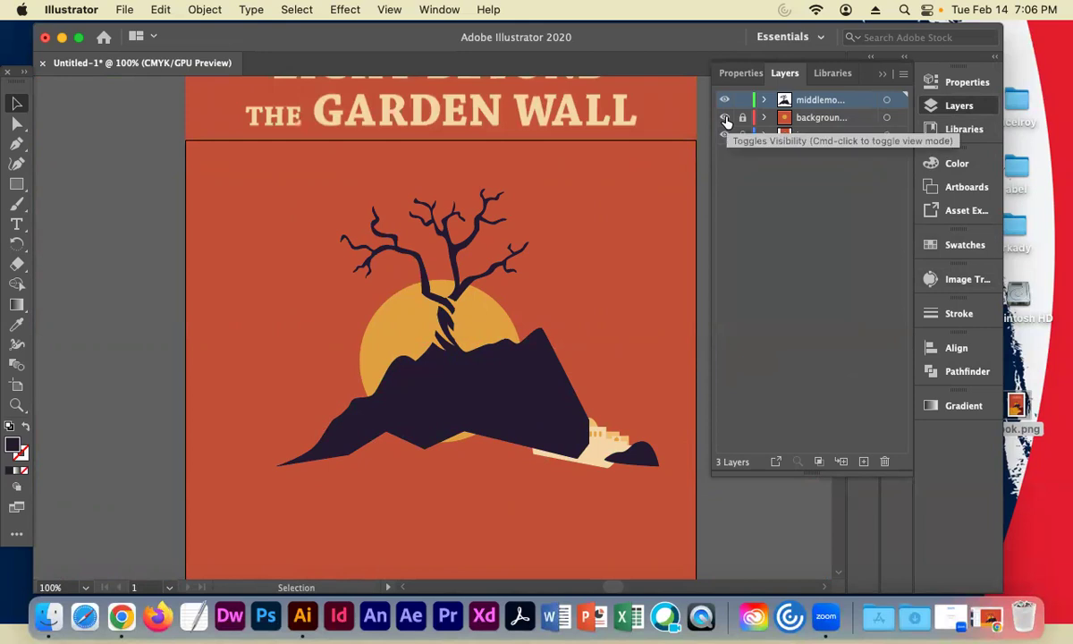
{"action": "left_click", "coordinate": [726, 119]}
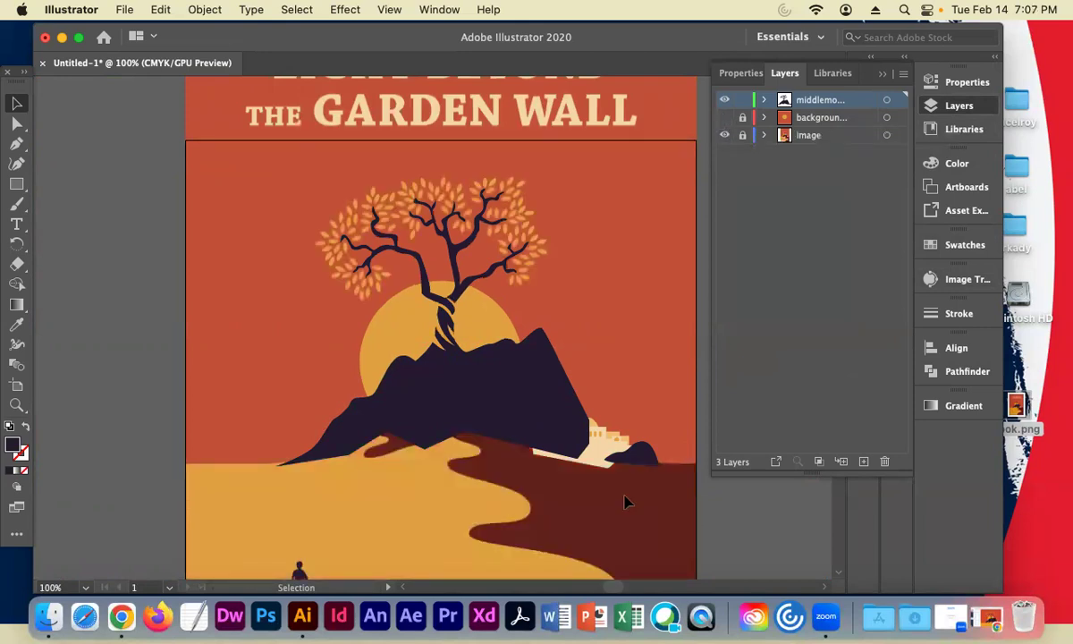
Send the tree-and-mountain artwork to the back with Arrange > Send to Back.
{"action": "left_click", "coordinate": [520, 414]}
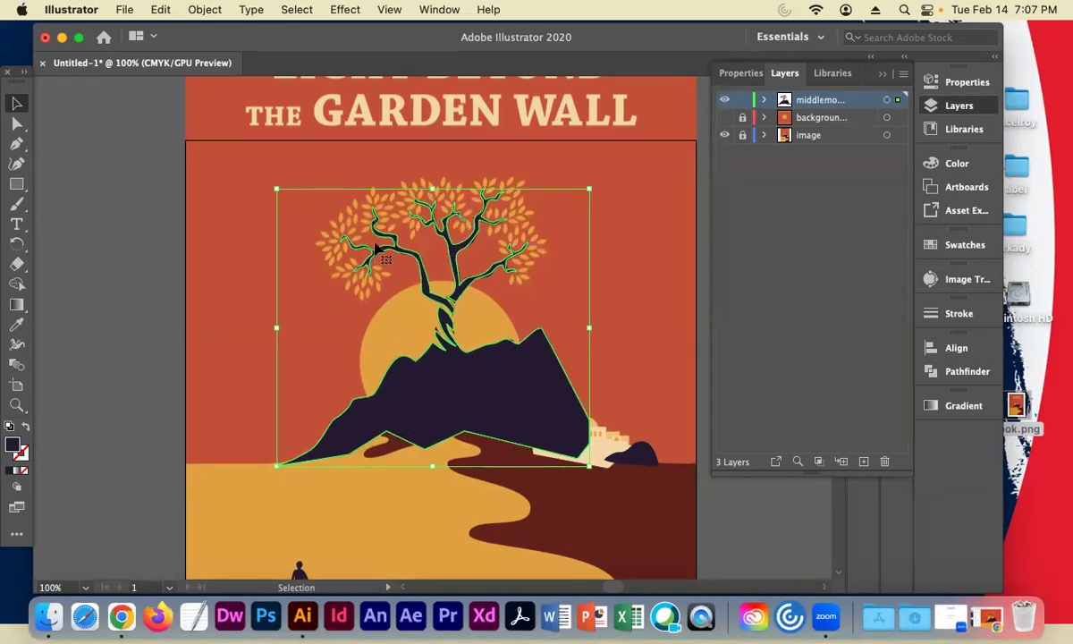
{"action": "right_click", "coordinate": [483, 347]}
{"action": "mouse_move", "coordinate": [161, 503]}
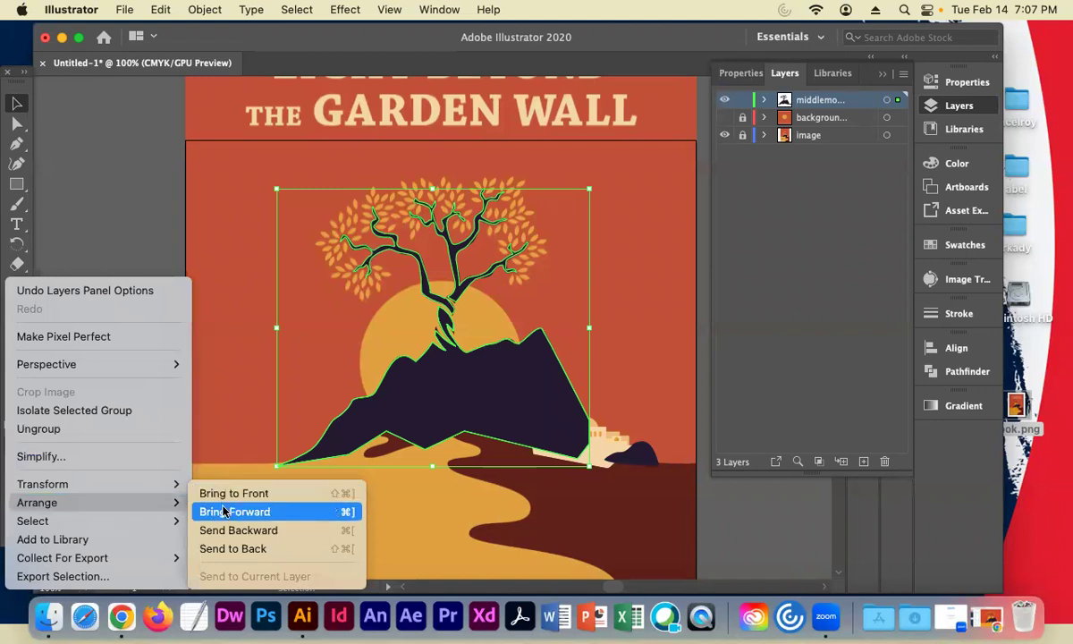
{"action": "left_click", "coordinate": [231, 548]}
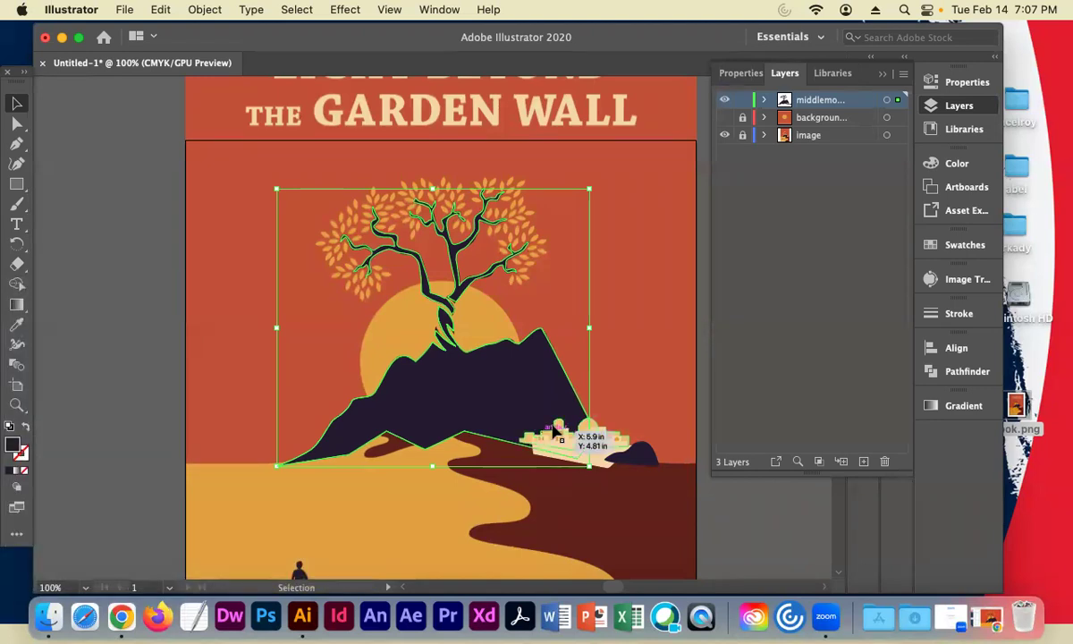
{"action": "left_click", "coordinate": [698, 390]}
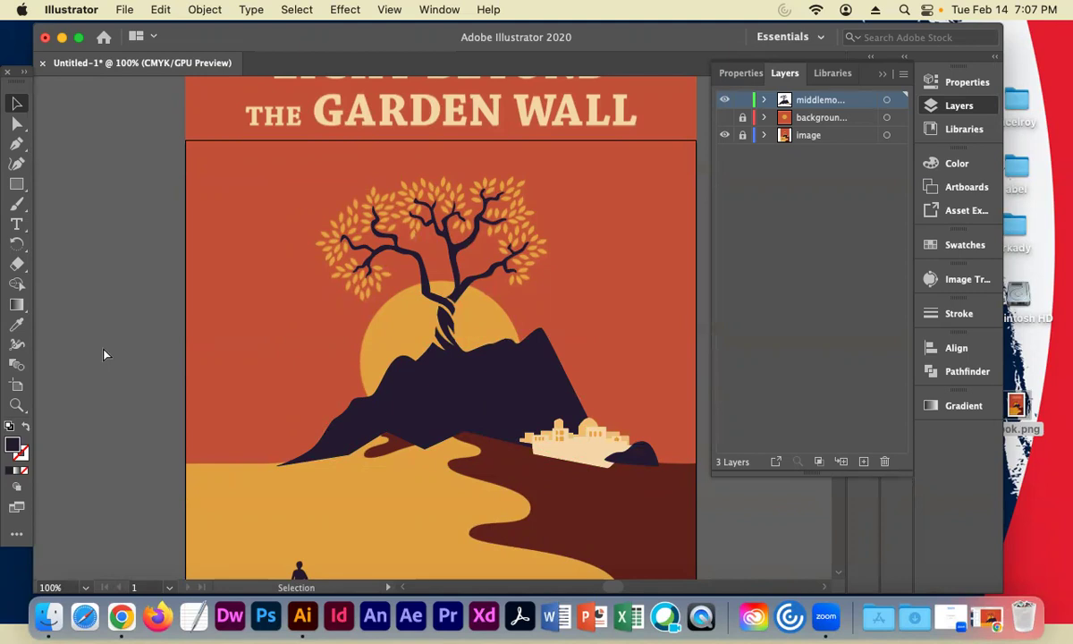
Zoom and pan to the left leaves, then eyedrop the orange leaf colour as the fill.
{"action": "key", "text": "super+equal"}
{"action": "key", "text": "super+equal"}
{"action": "key", "text": "super+equal"}
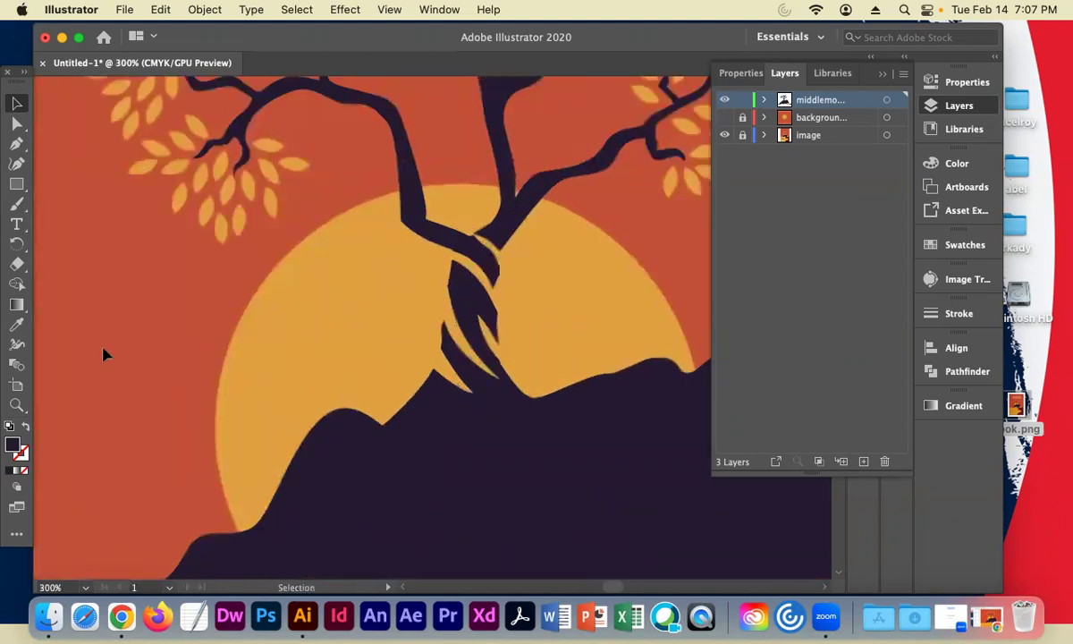
{"action": "key", "text": "super+minus"}
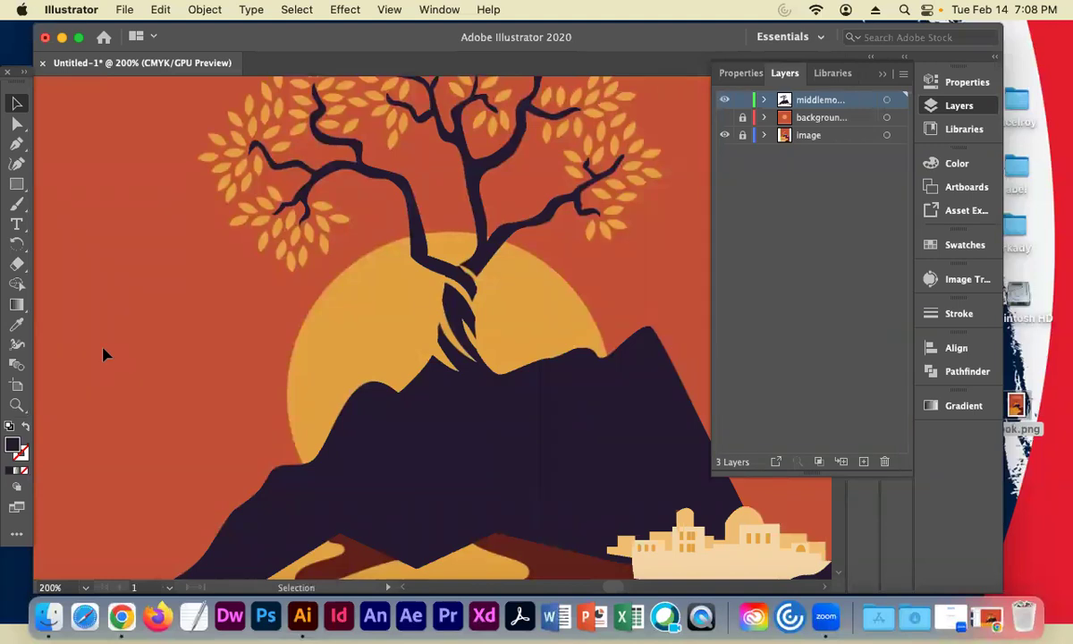
{"action": "key", "text": "super+equal"}
{"action": "key", "text": "space"}
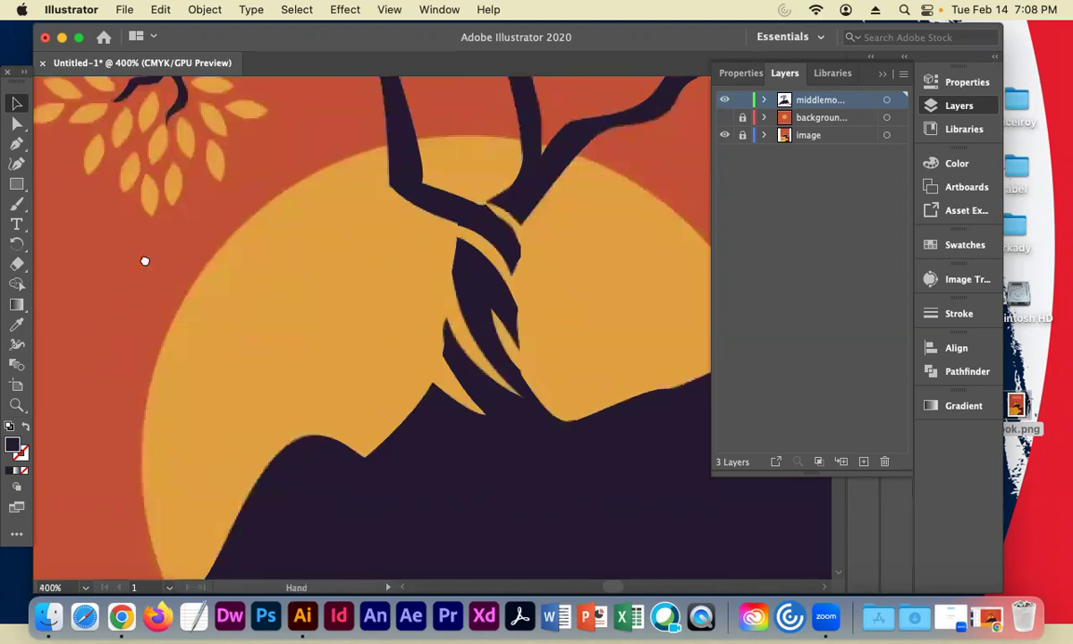
{"action": "left_click_drag", "start_coordinate": [144, 260], "coordinate": [257, 366]}
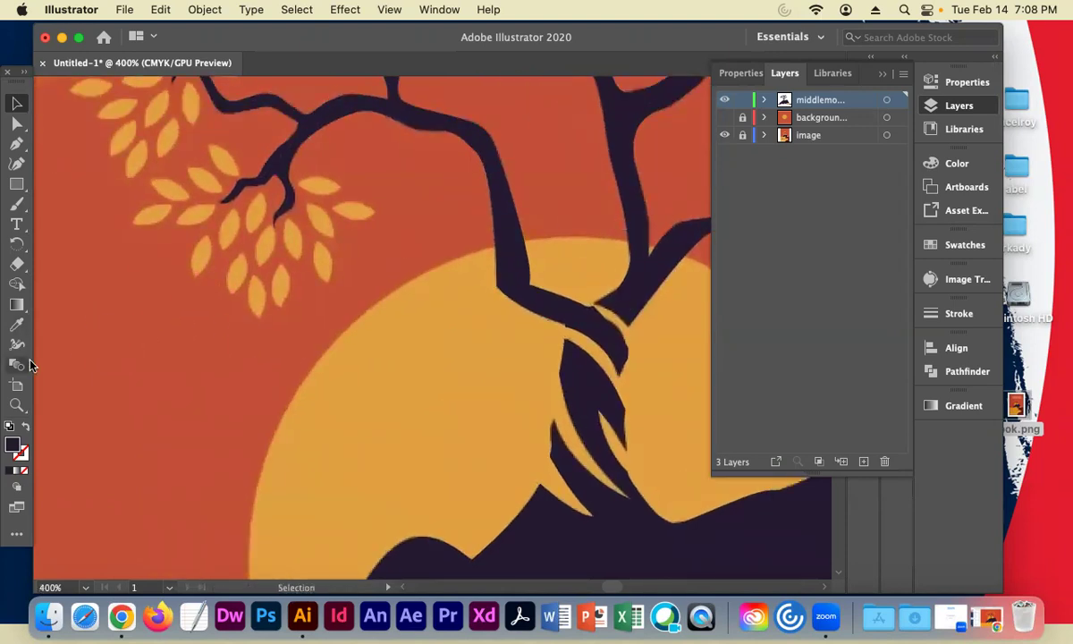
{"action": "left_click", "coordinate": [16, 324]}
{"action": "left_click", "coordinate": [231, 270]}
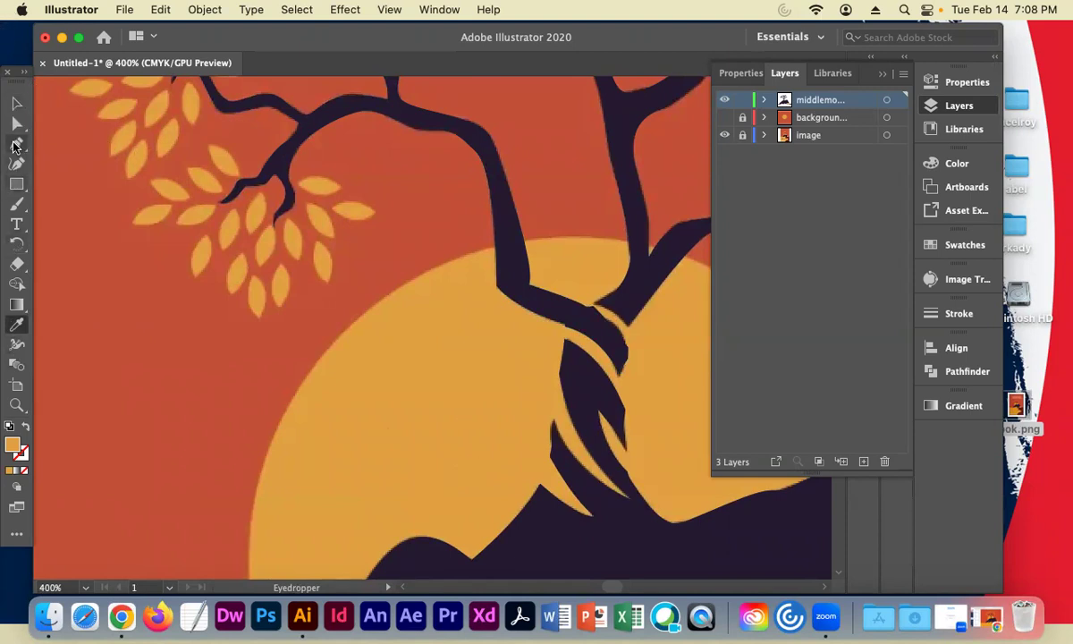
Pen-draw a closed orange leaf over a reference leaf on the left branch.
{"action": "left_click", "coordinate": [16, 143]}
{"action": "left_click", "coordinate": [257, 318]}
{"action": "left_click_drag", "start_coordinate": [252, 283], "coordinate": [262, 257]}
{"action": "left_click", "coordinate": [256, 319]}
Duplicate the leaf and nudge the copy up and left toward the branch.
{"action": "left_click", "coordinate": [15, 104]}
{"action": "left_click", "coordinate": [234, 318]}
{"action": "left_click", "coordinate": [256, 297]}
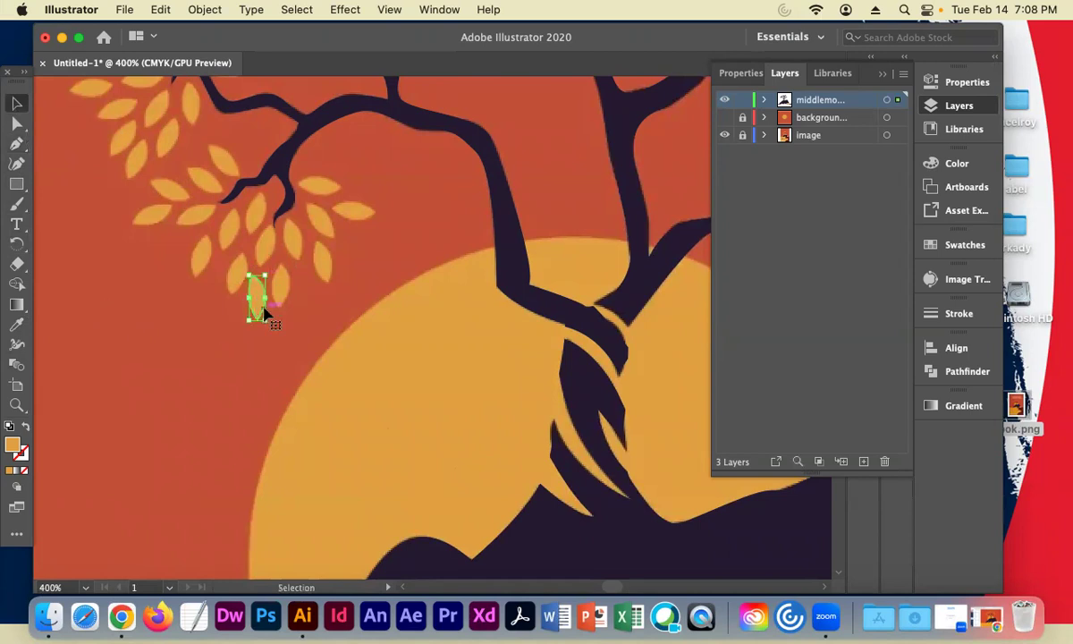
{"action": "left_click_drag", "start_coordinate": [265, 311], "coordinate": [281, 293]}
{"action": "left_click", "coordinate": [252, 303], "text": "shift"}
{"action": "key", "text": "super+z"}
{"action": "left_click_drag", "start_coordinate": [427, 340], "coordinate": [333, 258]}
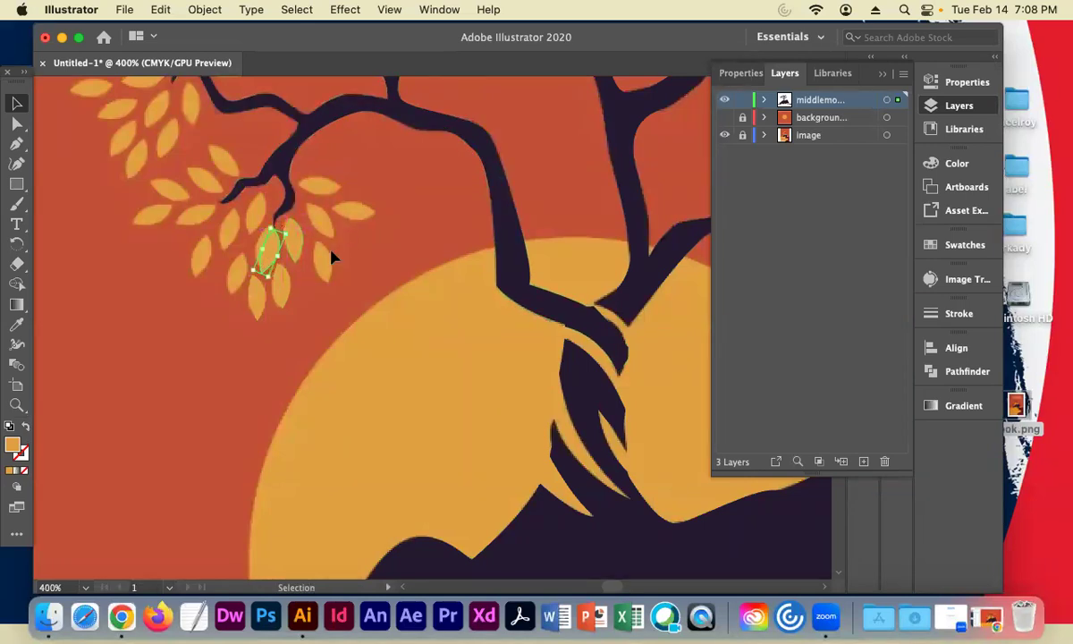
{"action": "key", "text": "Left"}
{"action": "key", "text": "Up"}
{"action": "key", "text": "Left"}
{"action": "key", "text": "Up"}
Reposition the leaf copies onto neighbouring leaves at the tip of the left branch.
{"action": "left_click", "coordinate": [412, 263]}
{"action": "key", "text": "a"}
{"action": "key", "text": "v"}
{"action": "left_click_drag", "start_coordinate": [412, 337], "coordinate": [351, 243]}
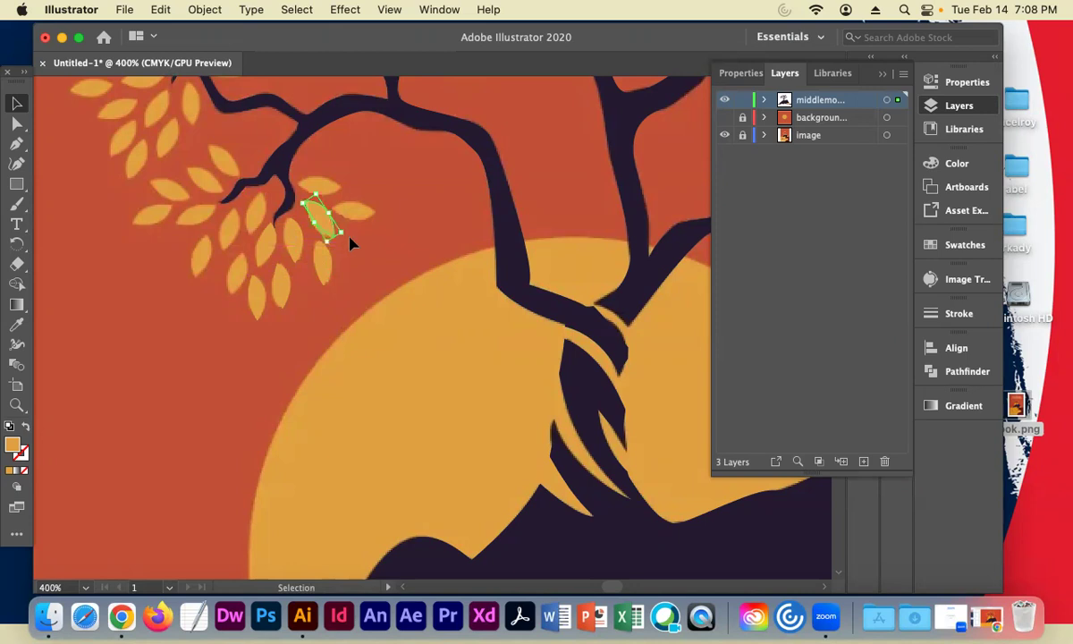
{"action": "key", "text": "super+x"}
{"action": "key", "text": "super+v"}
{"action": "left_click_drag", "start_coordinate": [438, 340], "coordinate": [317, 188]}
{"action": "key", "text": "super+z"}
{"action": "key", "text": "super+z"}
{"action": "key", "text": "super+z"}
{"action": "left_click_drag", "start_coordinate": [433, 338], "coordinate": [356, 214]}
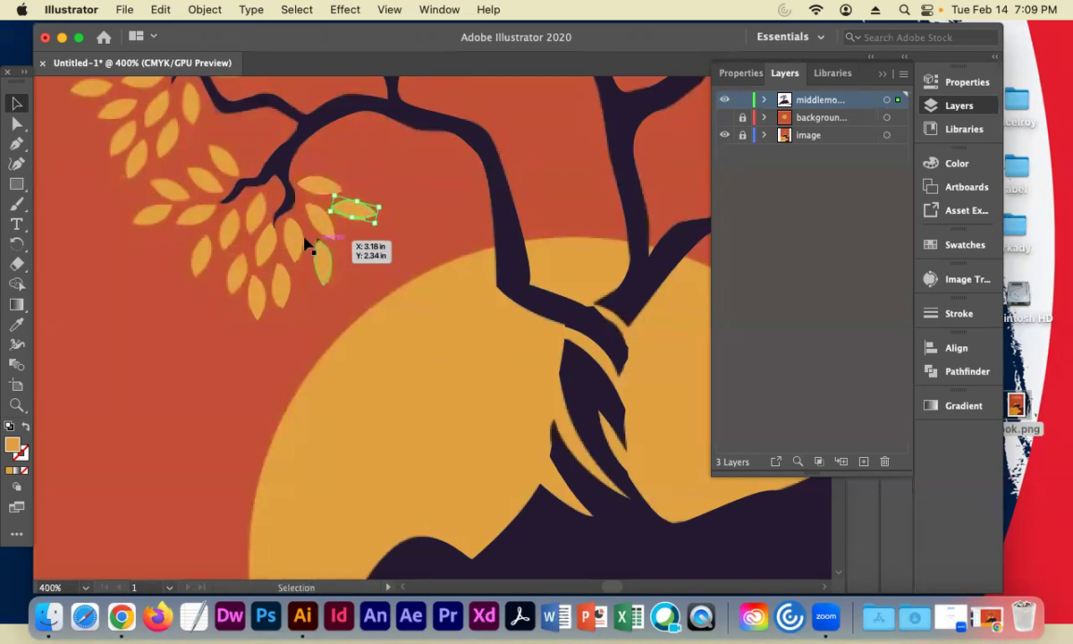
Toggle the reference image and background layers off and on to check the traced leaves.
{"action": "left_click", "coordinate": [724, 136]}
{"action": "left_click", "coordinate": [416, 353]}
{"action": "left_click", "coordinate": [726, 118]}
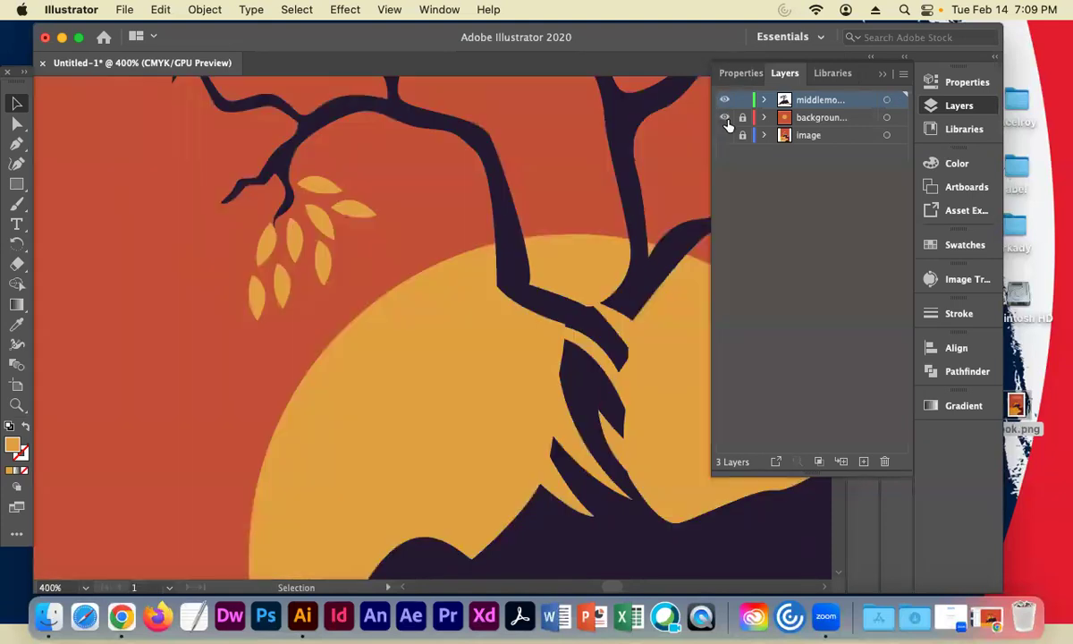
{"action": "left_click", "coordinate": [725, 118]}
{"action": "left_click", "coordinate": [725, 118]}
{"action": "left_click", "coordinate": [725, 118]}
{"action": "left_click", "coordinate": [726, 118]}
{"action": "left_click", "coordinate": [726, 118]}
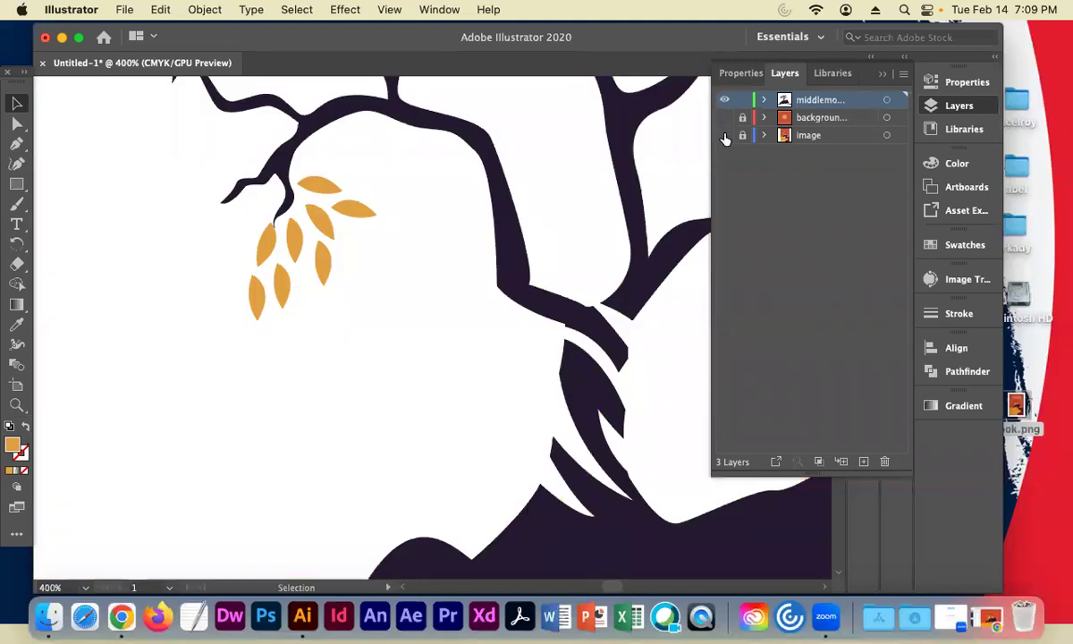
{"action": "left_click", "coordinate": [725, 135]}
Select a traced leaf and try several positions for it near the left branch, undoing each.
{"action": "key", "text": "a"}
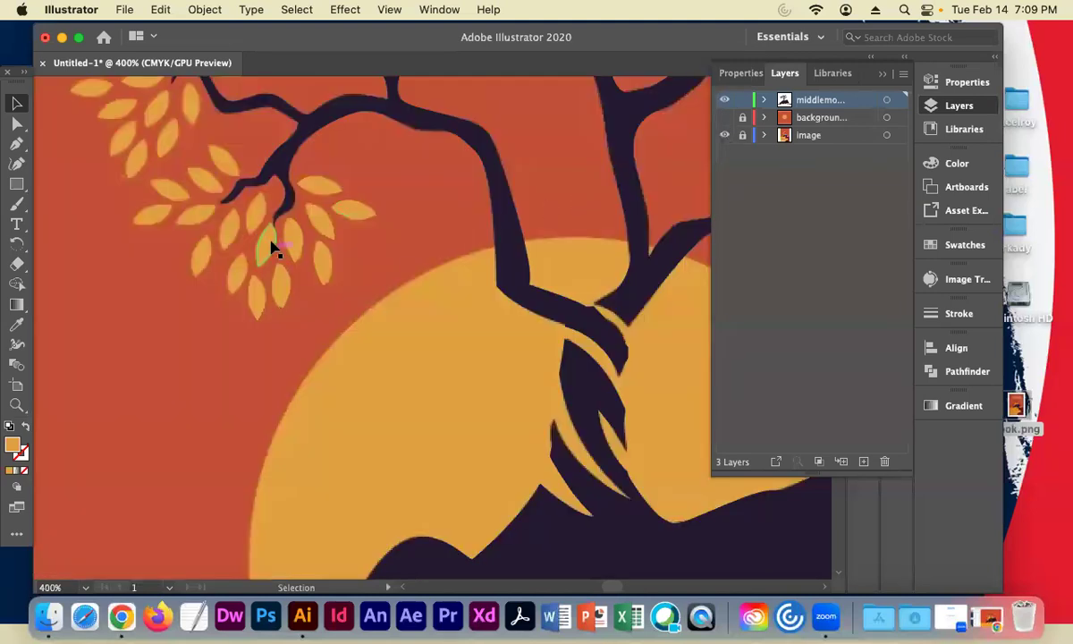
{"action": "left_click", "coordinate": [295, 235]}
{"action": "key", "text": "v"}
{"action": "left_click_drag", "start_coordinate": [298, 239], "coordinate": [282, 192]}
{"action": "key", "text": "Down"}
{"action": "key", "text": "Down"}
{"action": "key", "text": "super+z"}
{"action": "key", "text": "super+z"}
{"action": "key", "text": "super+z"}
{"action": "key", "text": "super+z"}
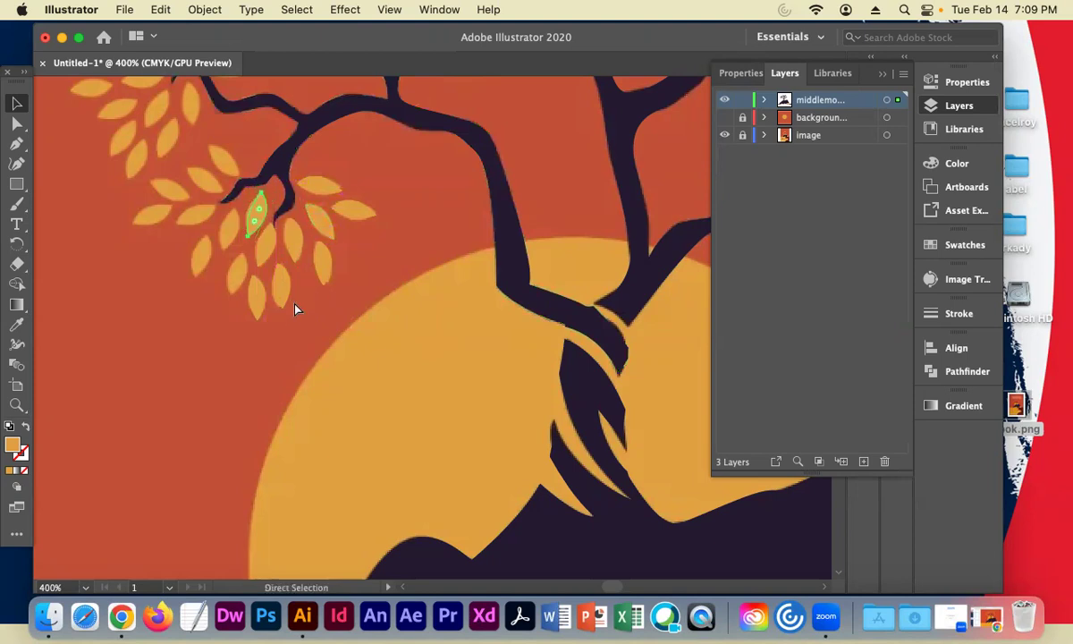
{"action": "left_click_drag", "start_coordinate": [423, 316], "coordinate": [234, 230]}
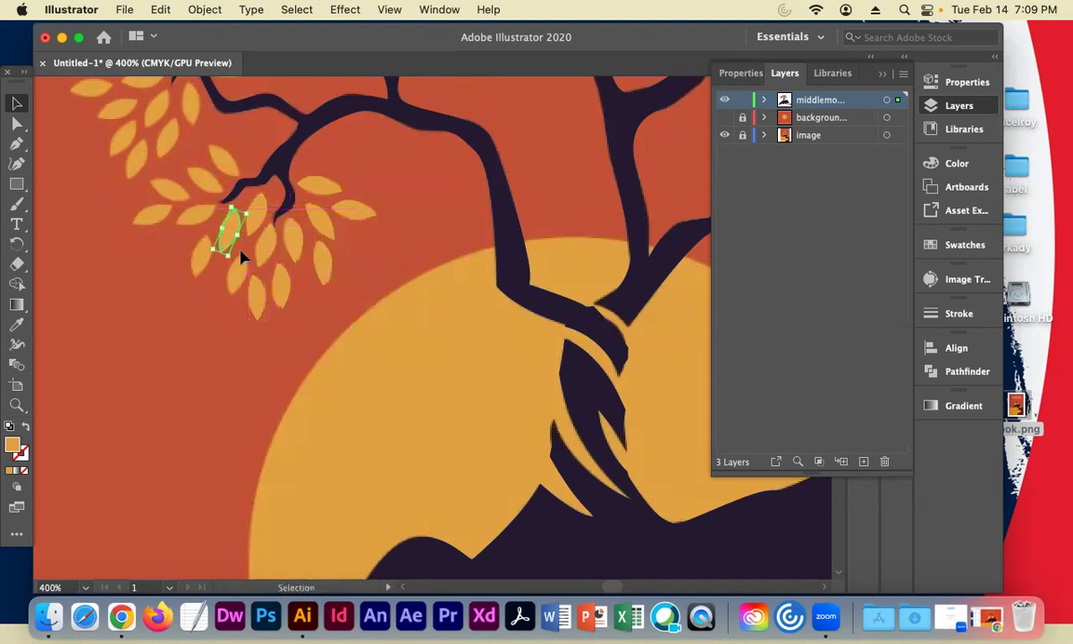
{"action": "key", "text": "super+z"}
{"action": "left_click_drag", "start_coordinate": [430, 335], "coordinate": [200, 258]}
{"action": "key", "text": "super+z"}
Settle the leaf onto the upper part of the left branch after further trial moves.
{"action": "left_click_drag", "start_coordinate": [431, 333], "coordinate": [225, 214]}
{"action": "key", "text": "Right"}
{"action": "key", "text": "Down"}
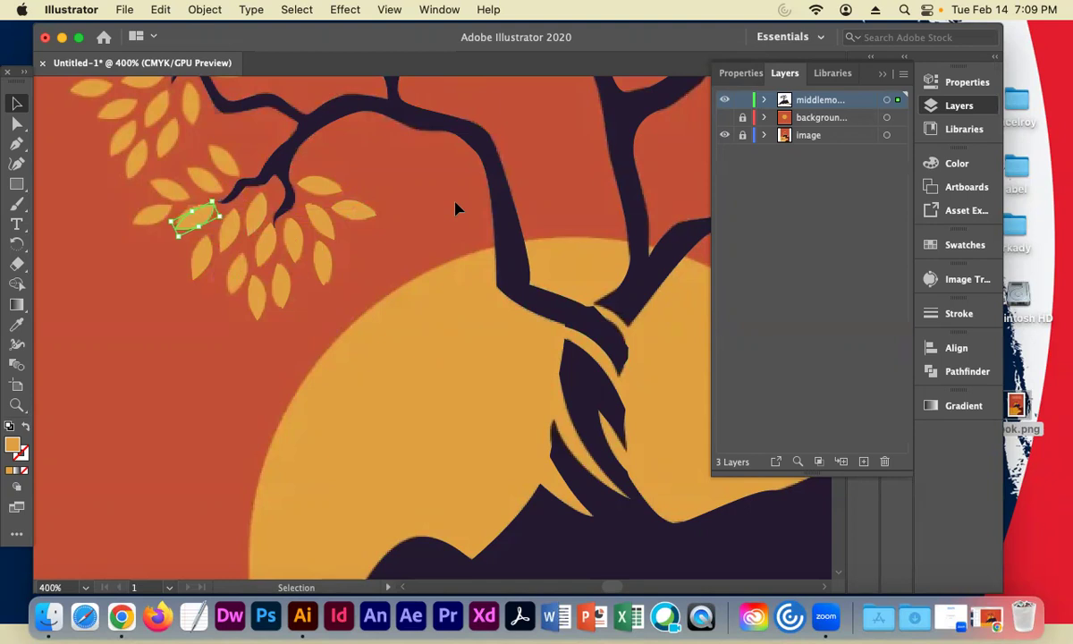
{"action": "key", "text": "super+z"}
{"action": "key", "text": "super+z"}
{"action": "key", "text": "super+z"}
{"action": "key", "text": "super+z"}
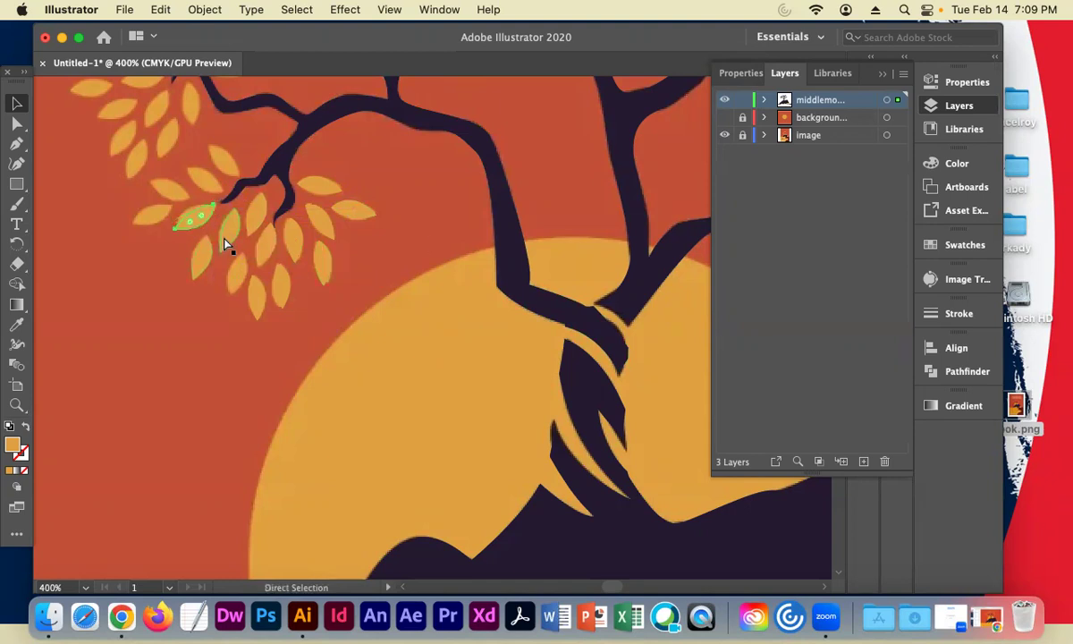
{"action": "left_click_drag", "start_coordinate": [435, 330], "coordinate": [171, 203]}
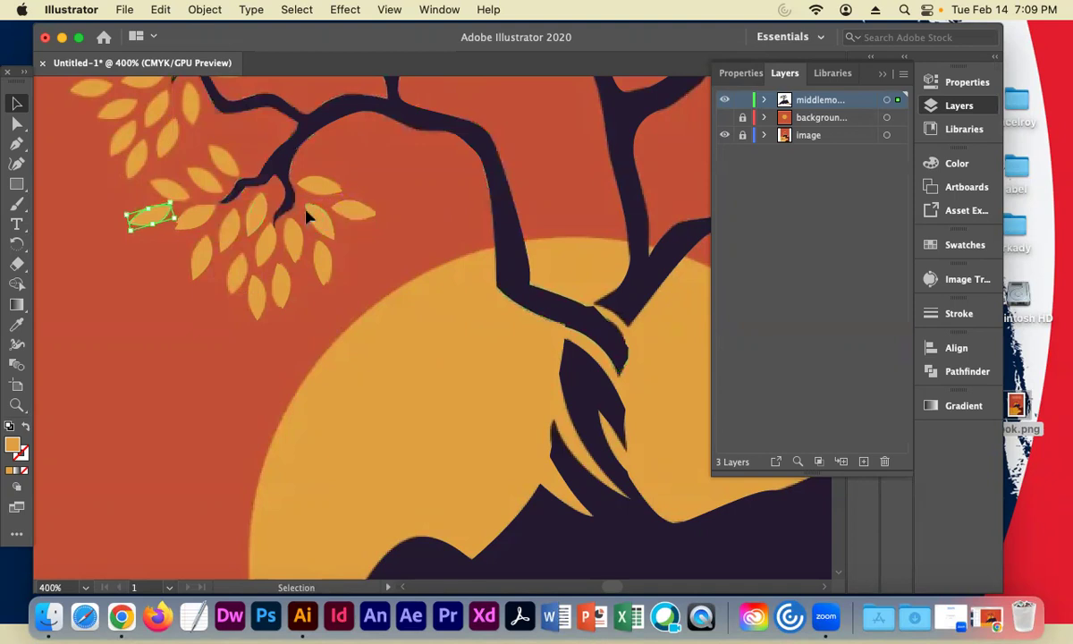
{"action": "key", "text": "super+z"}
{"action": "key", "text": "super+z"}
{"action": "left_click_drag", "start_coordinate": [448, 323], "coordinate": [235, 185]}
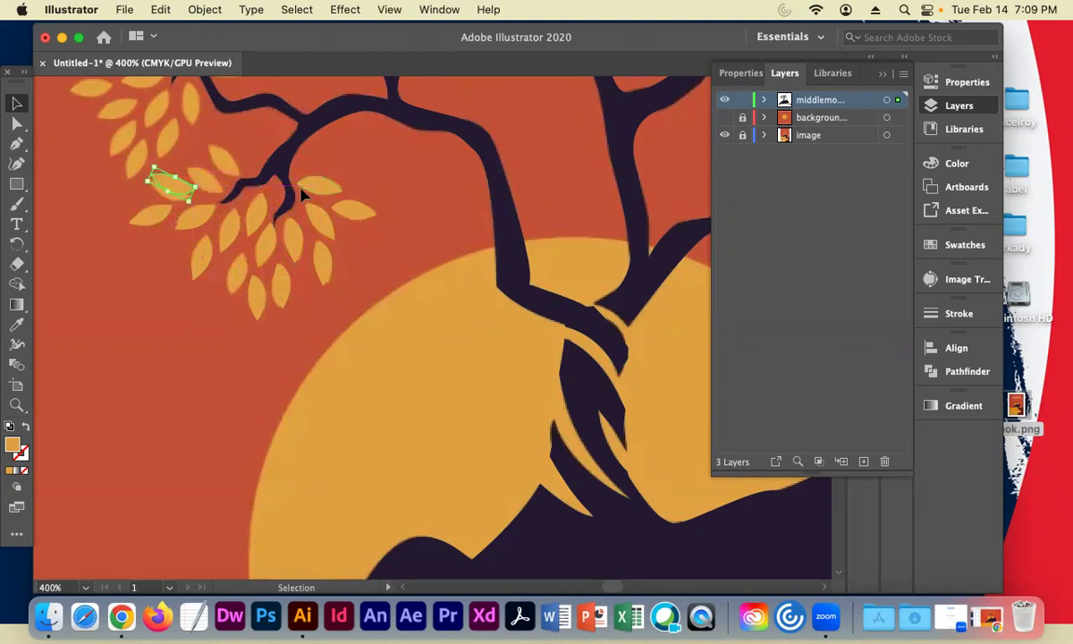
{"action": "key", "text": "super+z"}
{"action": "key", "text": "super+z"}
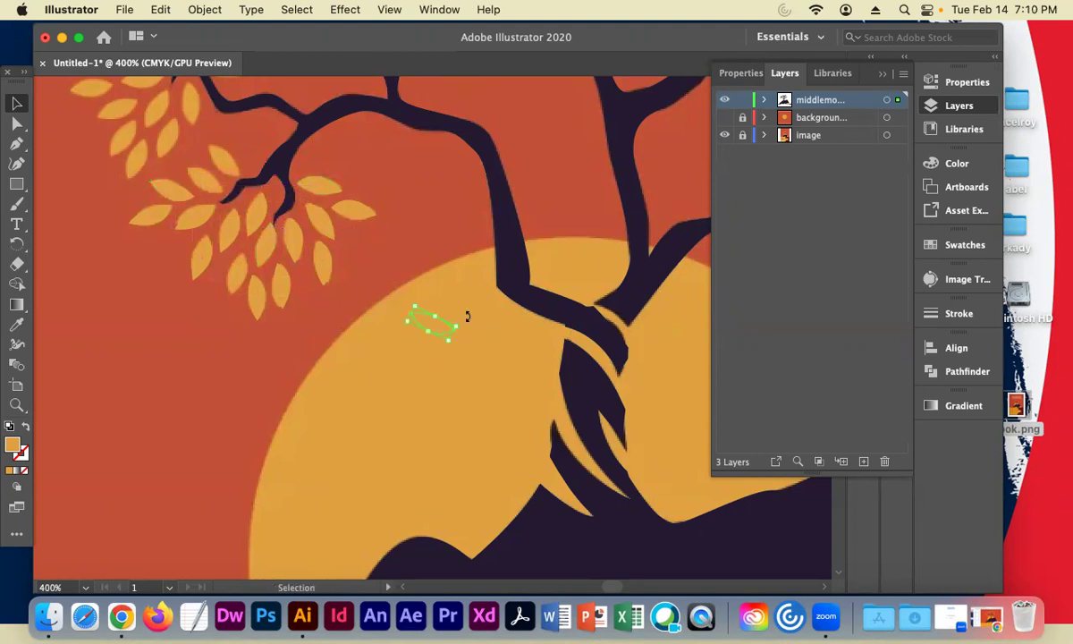
{"action": "left_click_drag", "start_coordinate": [435, 328], "coordinate": [233, 183]}
Copy and paste the leaf, dropping the copy on the upper leaf cluster.
{"action": "key", "text": "super+c"}
{"action": "key", "text": "super+v"}
{"action": "left_click_drag", "start_coordinate": [434, 328], "coordinate": [447, 319]}
{"action": "left_click_drag", "start_coordinate": [276, 251], "coordinate": [300, 180]}
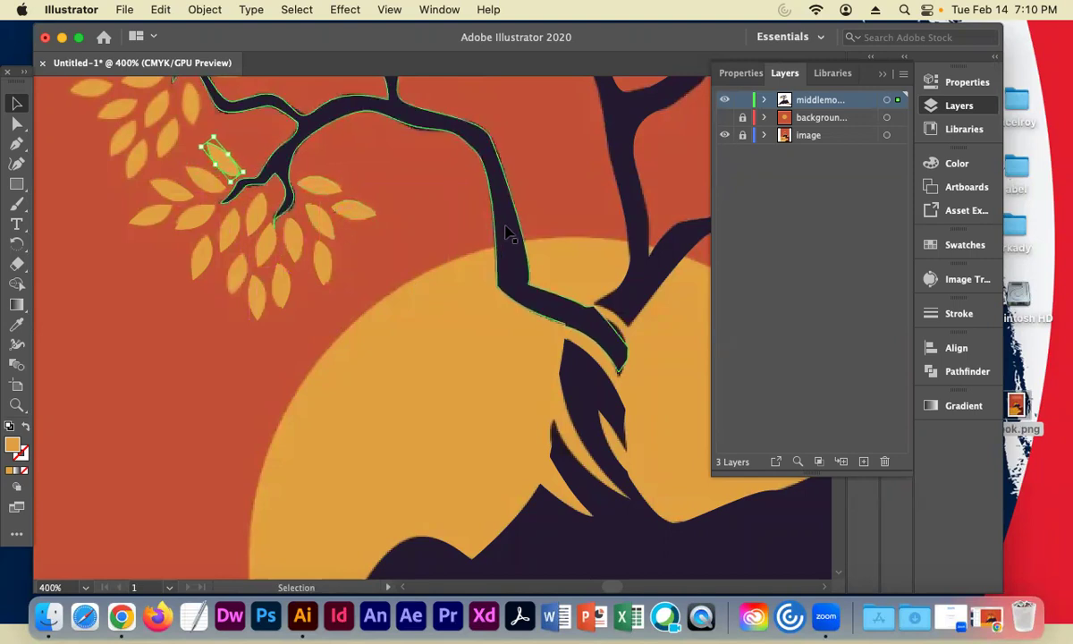
Select the cluster's traced leaves one by one, then clear the selection.
{"action": "left_click", "coordinate": [315, 187]}
{"action": "left_click", "coordinate": [353, 215], "text": "shift"}
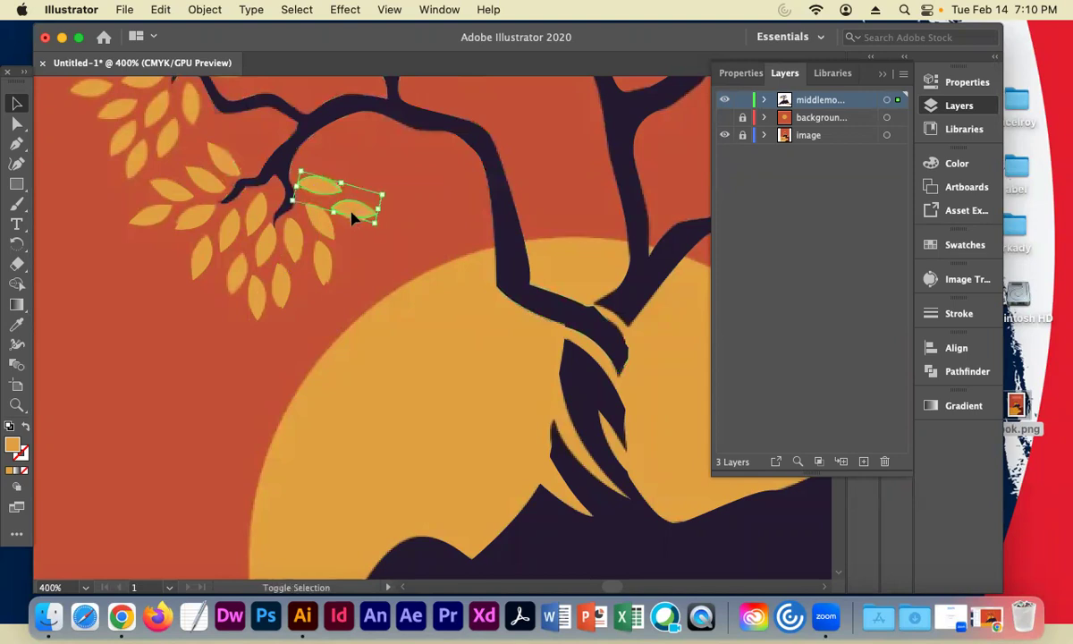
{"action": "left_click", "coordinate": [321, 225], "text": "shift"}
{"action": "left_click", "coordinate": [321, 266], "text": "shift"}
{"action": "left_click", "coordinate": [291, 240], "text": "shift"}
{"action": "left_click", "coordinate": [283, 268], "text": "shift"}
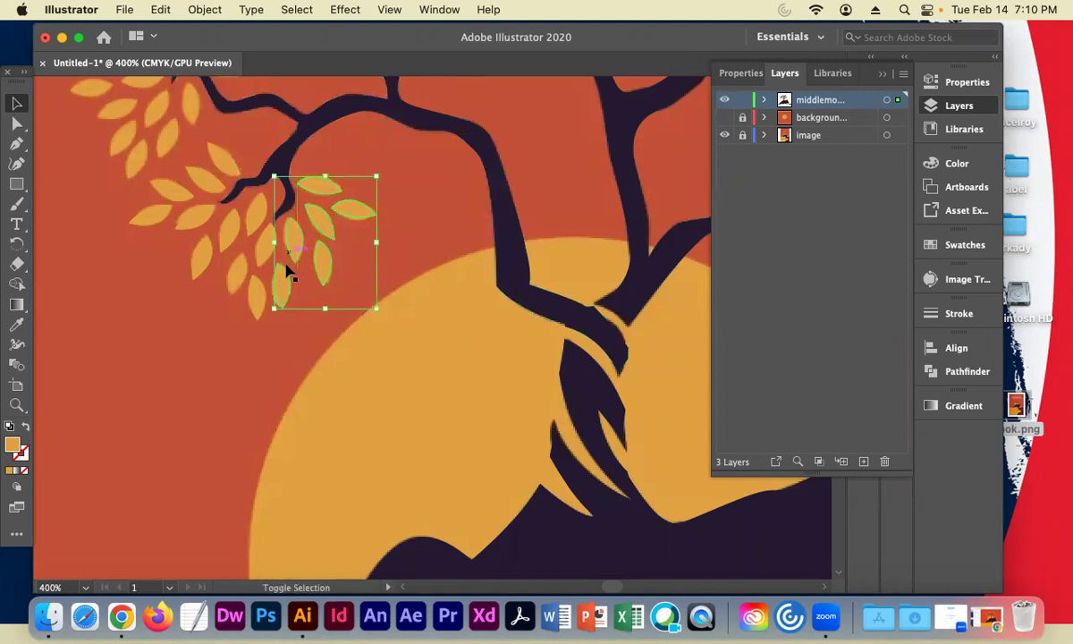
{"action": "left_click", "coordinate": [256, 222], "text": "shift"}
{"action": "left_click", "coordinate": [230, 235], "text": "shift"}
{"action": "left_click", "coordinate": [252, 292], "text": "shift"}
{"action": "left_click", "coordinate": [195, 243], "text": "shift"}
{"action": "left_click", "coordinate": [197, 212], "text": "shift"}
{"action": "left_click", "coordinate": [165, 187], "text": "shift"}
{"action": "left_click", "coordinate": [207, 177], "text": "shift"}
{"action": "left_click", "coordinate": [221, 160], "text": "shift"}
{"action": "left_click", "coordinate": [152, 216], "text": "shift"}
{"action": "left_click", "coordinate": [89, 242]}
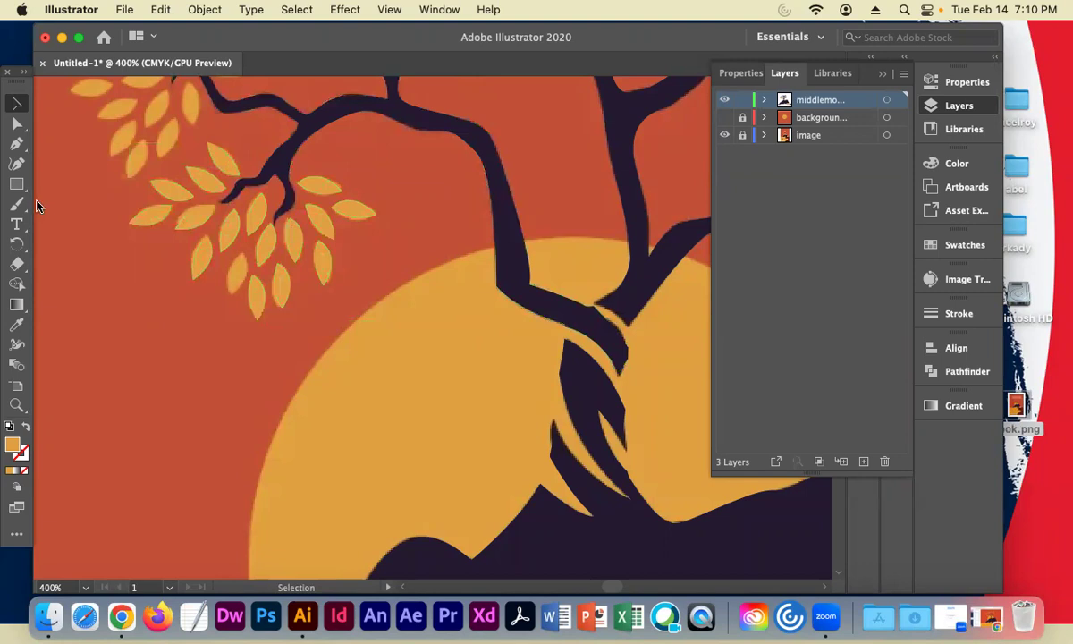
Move the stray leaf off the sun in among the other leaves and select the cluster.
{"action": "left_click", "coordinate": [16, 123]}
{"action": "left_click", "coordinate": [255, 213]}
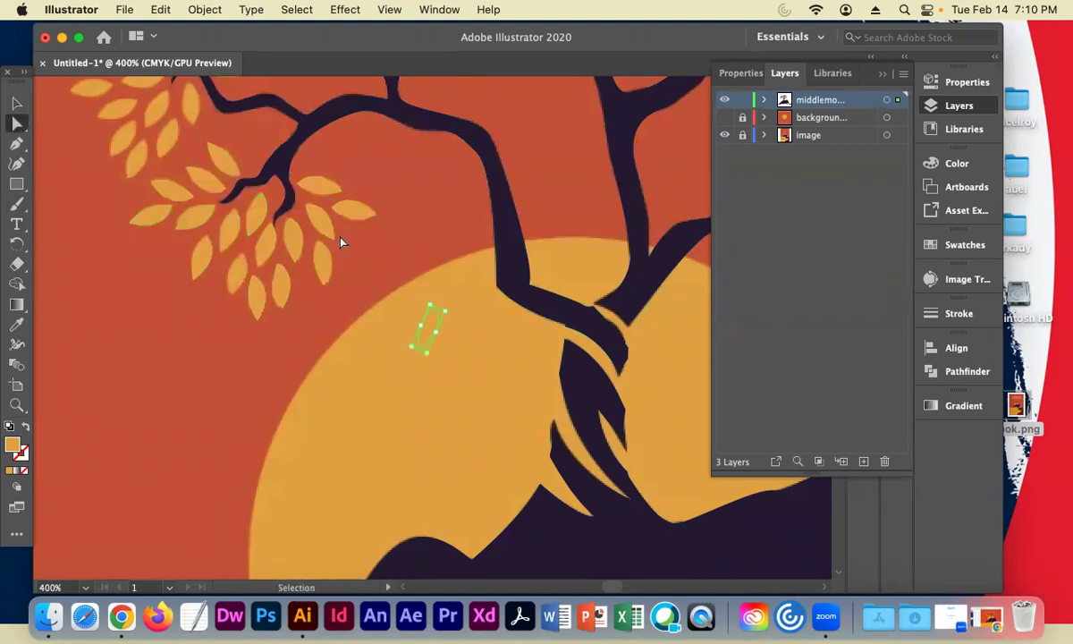
{"action": "key", "text": "v"}
{"action": "left_click_drag", "start_coordinate": [421, 329], "coordinate": [240, 277]}
{"action": "left_click", "coordinate": [257, 298], "text": "shift"}
{"action": "key", "text": "a"}
{"action": "key", "text": "v"}
Paste a copy of the leaf cluster, rotate it and place it at the left branch tip.
{"action": "scroll", "coordinate": [240, 251], "scroll_direction": "up", "scroll_amount": 5}
{"action": "scroll", "coordinate": [239, 251], "scroll_direction": "left", "scroll_amount": 5}
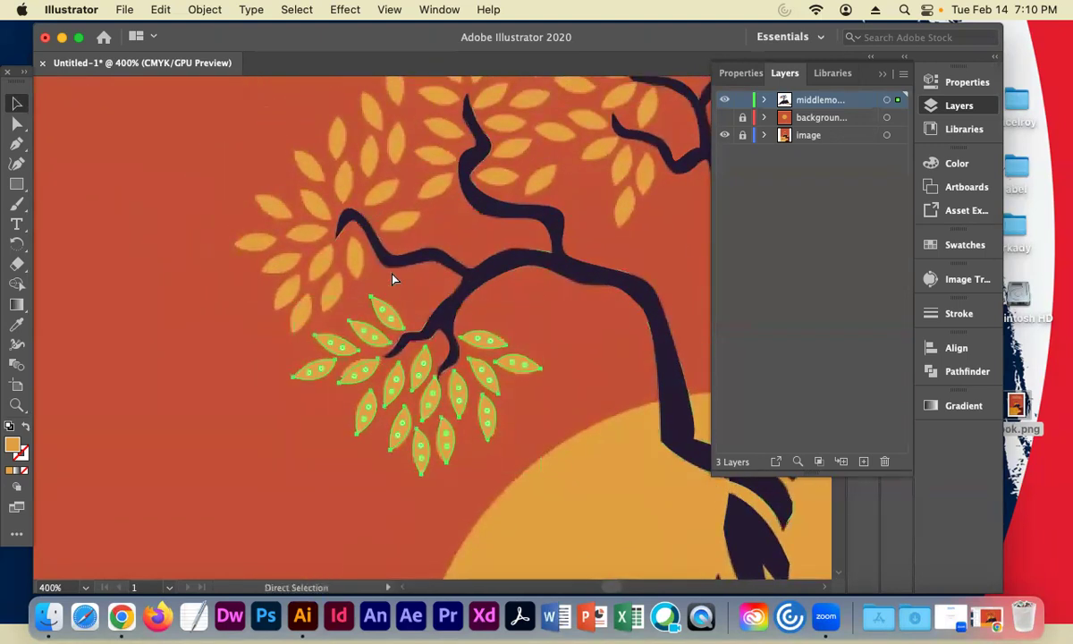
{"action": "key", "text": "super+v"}
{"action": "left_click_drag", "start_coordinate": [472, 342], "coordinate": [243, 244]}
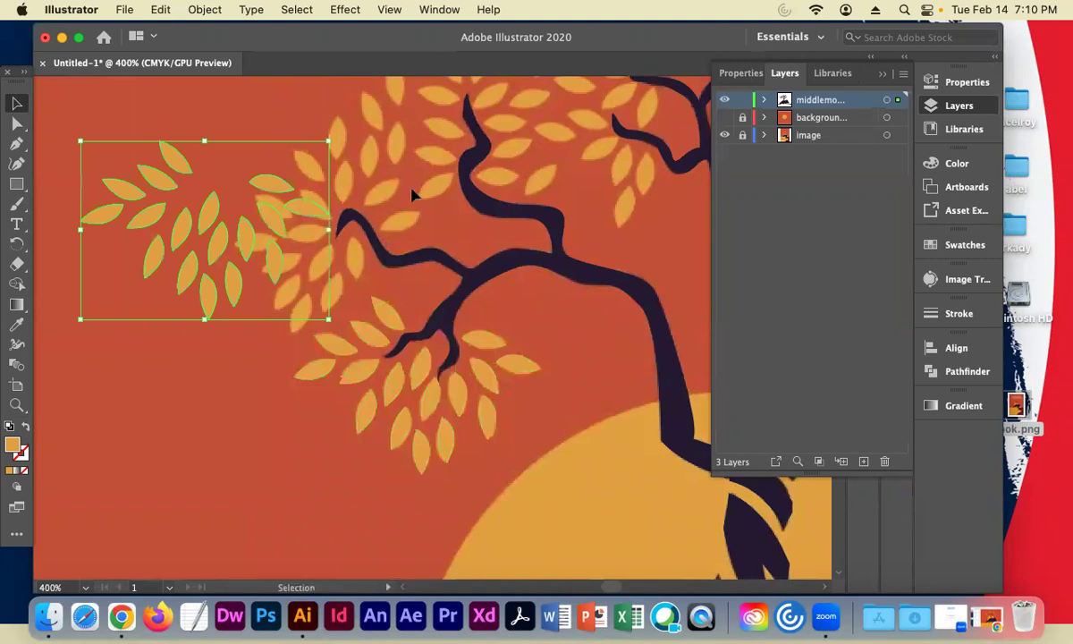
{"action": "left_click_drag", "start_coordinate": [337, 139], "coordinate": [218, 304]}
{"action": "left_click_drag", "start_coordinate": [267, 237], "coordinate": [380, 222]}
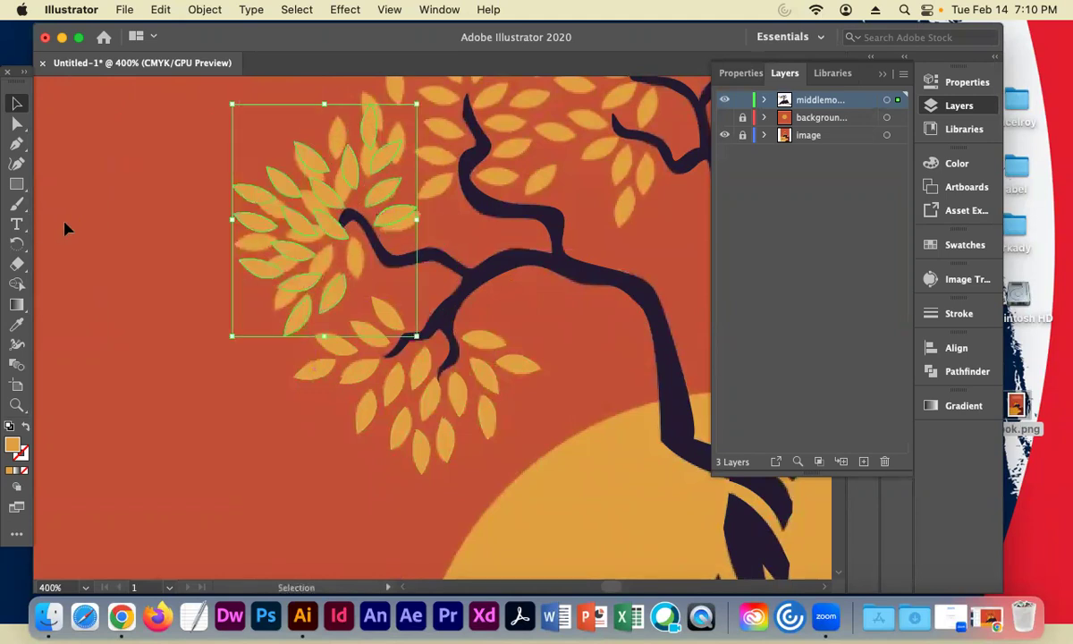
Ungroup the leaf cluster twice so each leaf is a separate object.
{"action": "right_click", "coordinate": [251, 234]}
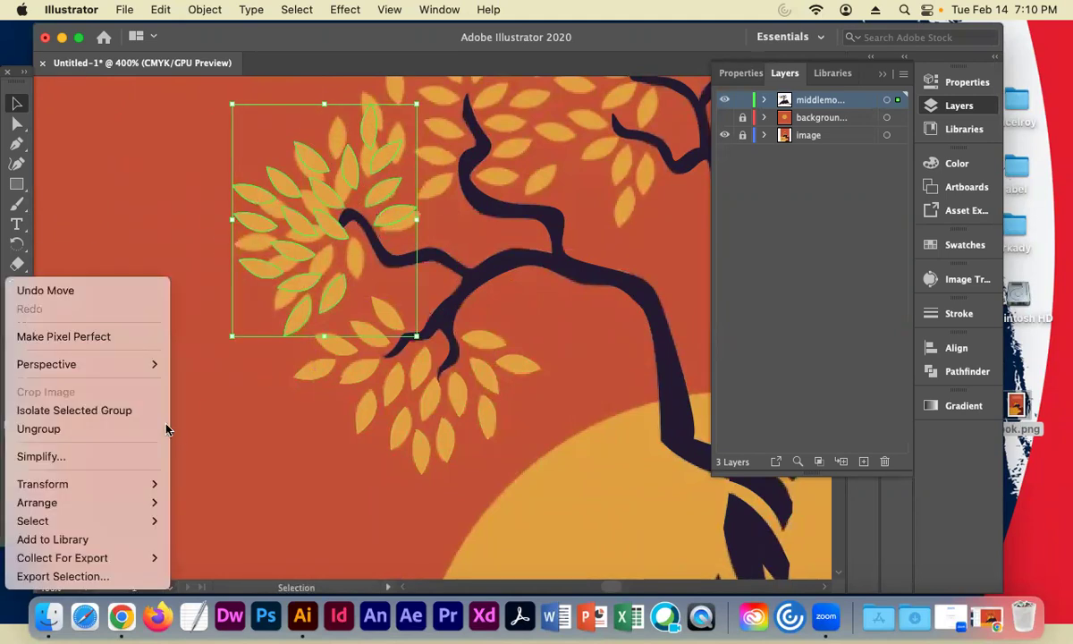
{"action": "left_click", "coordinate": [106, 428]}
{"action": "left_click", "coordinate": [226, 235]}
{"action": "left_click", "coordinate": [251, 204]}
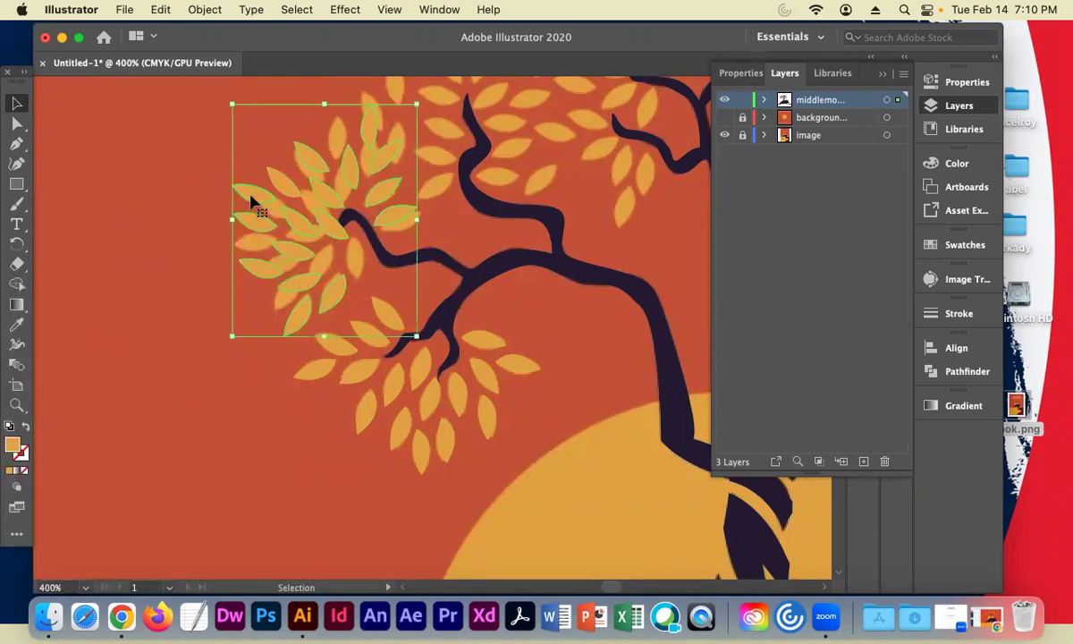
{"action": "right_click", "coordinate": [251, 204]}
{"action": "left_click", "coordinate": [72, 432]}
{"action": "left_click", "coordinate": [177, 326]}
Move a single leaf left, rotate it to a new angle and nudge it up and right.
{"action": "mouse_move", "coordinate": [331, 293]}
{"action": "left_mouse_down"}
{"action": "mouse_move", "coordinate": [302, 286]}
{"action": "mouse_move", "coordinate": [285, 297]}
{"action": "mouse_move", "coordinate": [328, 237]}
{"action": "mouse_move", "coordinate": [383, 272]}
{"action": "mouse_move", "coordinate": [327, 284]}
{"action": "mouse_move", "coordinate": [324, 259]}
{"action": "mouse_move", "coordinate": [355, 239]}
{"action": "mouse_move", "coordinate": [342, 233]}
{"action": "mouse_move", "coordinate": [324, 265]}
{"action": "mouse_move", "coordinate": [335, 306]}
{"action": "left_mouse_up"}
{"action": "mouse_move", "coordinate": [262, 277]}
{"action": "left_mouse_down"}
{"action": "mouse_move", "coordinate": [293, 239]}
{"action": "mouse_move", "coordinate": [279, 270]}
{"action": "left_mouse_up"}
{"action": "key", "text": "Right"}
{"action": "key", "text": "Up"}
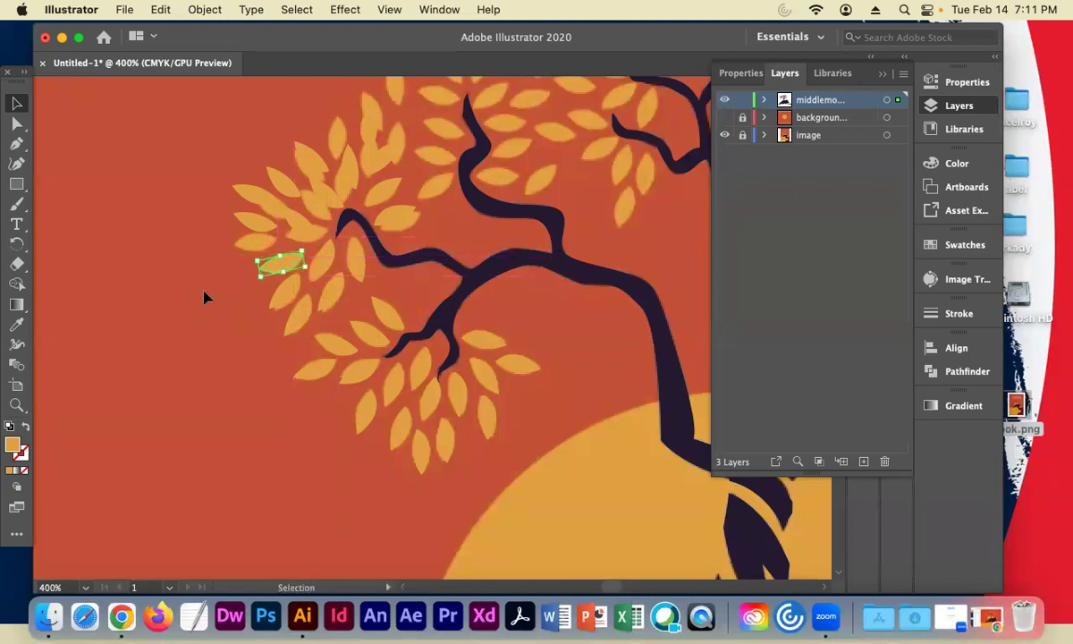
Reposition and tilt nearby leaves around the branch tip and into the left cluster.
{"action": "left_click", "coordinate": [256, 228]}
{"action": "left_click_drag", "start_coordinate": [257, 228], "coordinate": [362, 234]}
{"action": "key", "text": "Right"}
{"action": "key", "text": "Right"}
{"action": "key", "text": "Down"}
{"action": "key", "text": "Down"}
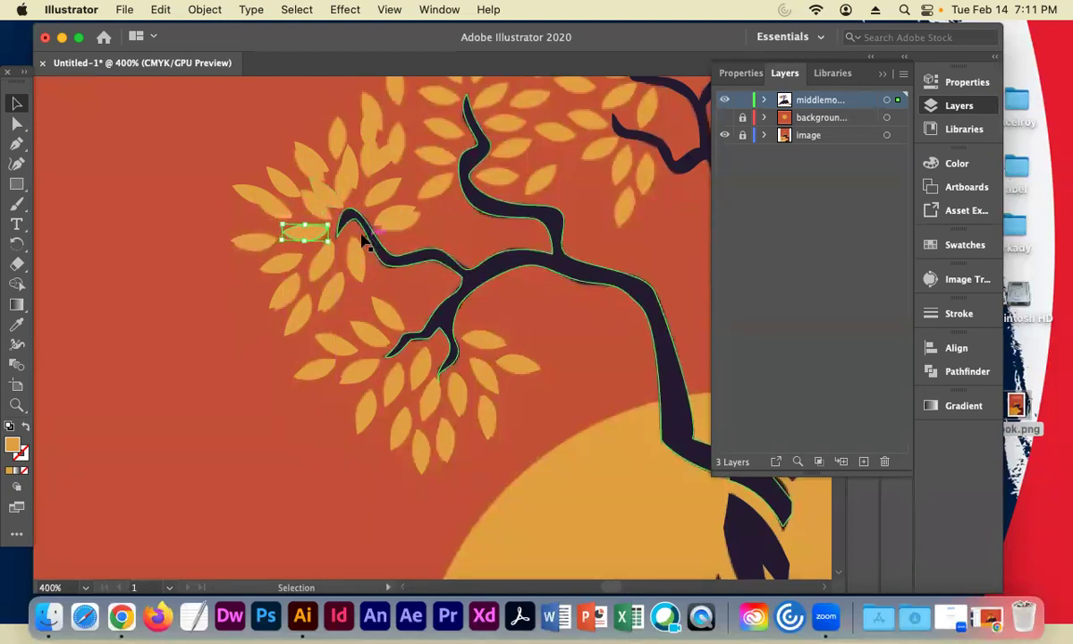
{"action": "left_click_drag", "start_coordinate": [276, 209], "coordinate": [204, 176]}
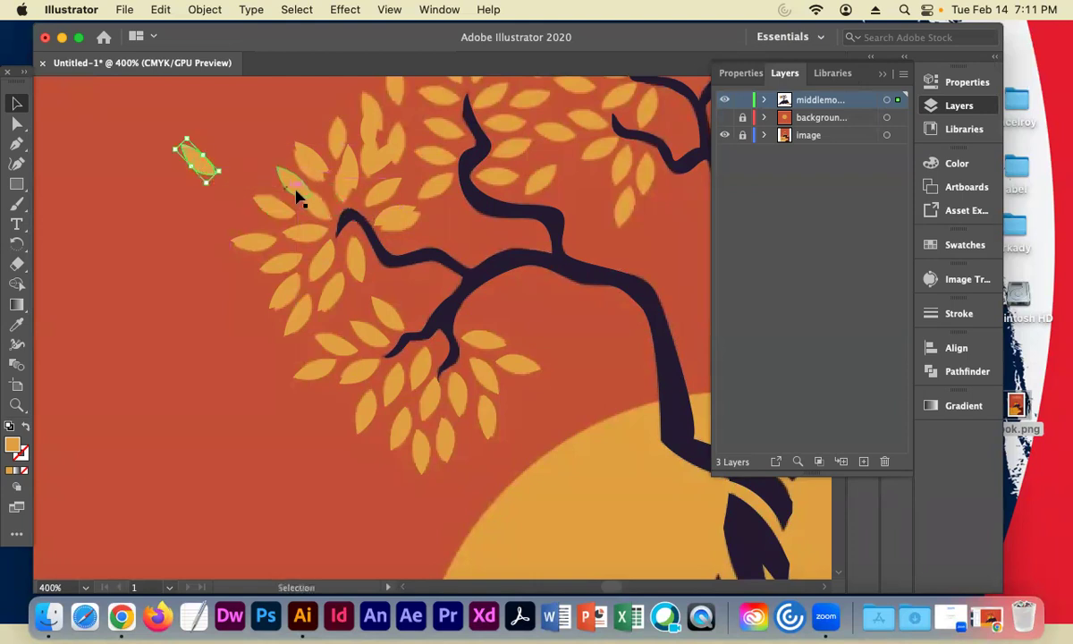
{"action": "mouse_move", "coordinate": [298, 185]}
{"action": "left_mouse_down"}
{"action": "mouse_move", "coordinate": [280, 227]}
{"action": "mouse_move", "coordinate": [304, 166]}
{"action": "mouse_move", "coordinate": [313, 175]}
{"action": "left_mouse_up"}
{"action": "key", "text": "Down"}
Rotate a crown leaf downward and move a stray leaf onto the tree crown.
{"action": "left_click", "coordinate": [349, 180]}
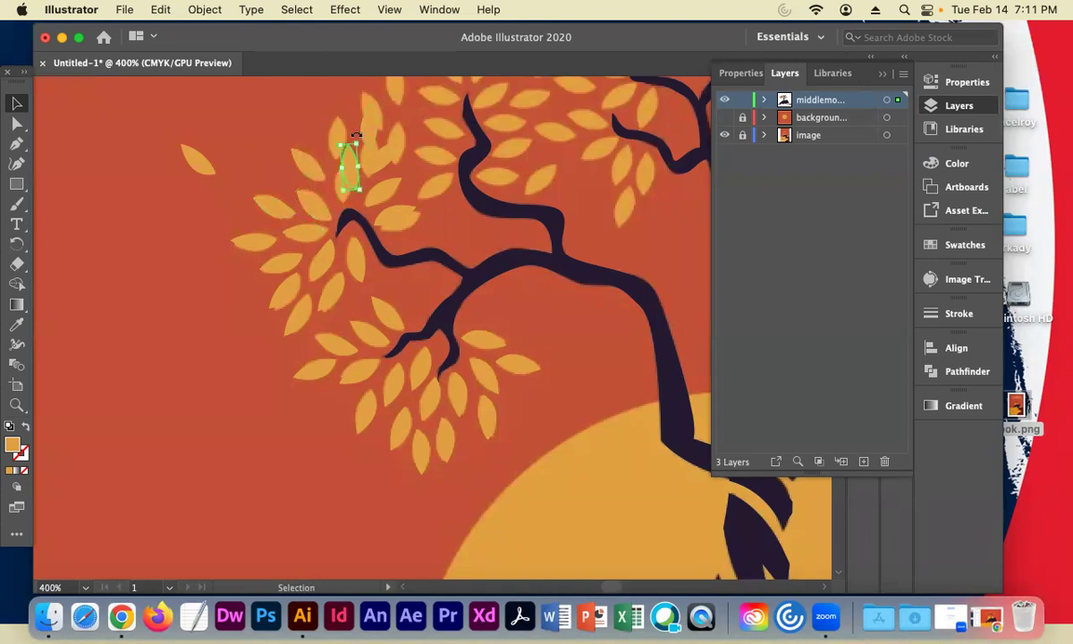
{"action": "left_click_drag", "start_coordinate": [360, 136], "coordinate": [424, 232]}
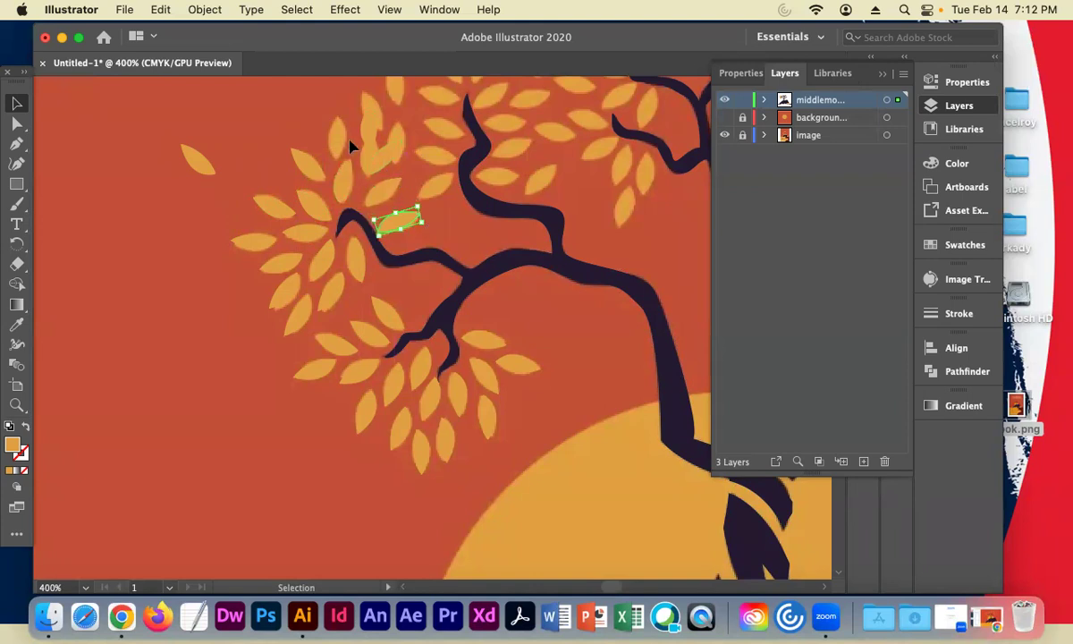
{"action": "left_click_drag", "start_coordinate": [198, 168], "coordinate": [433, 138]}
Move a lower leaf onto the left branch cluster after undoing trial moves and copies.
{"action": "left_click", "coordinate": [383, 157]}
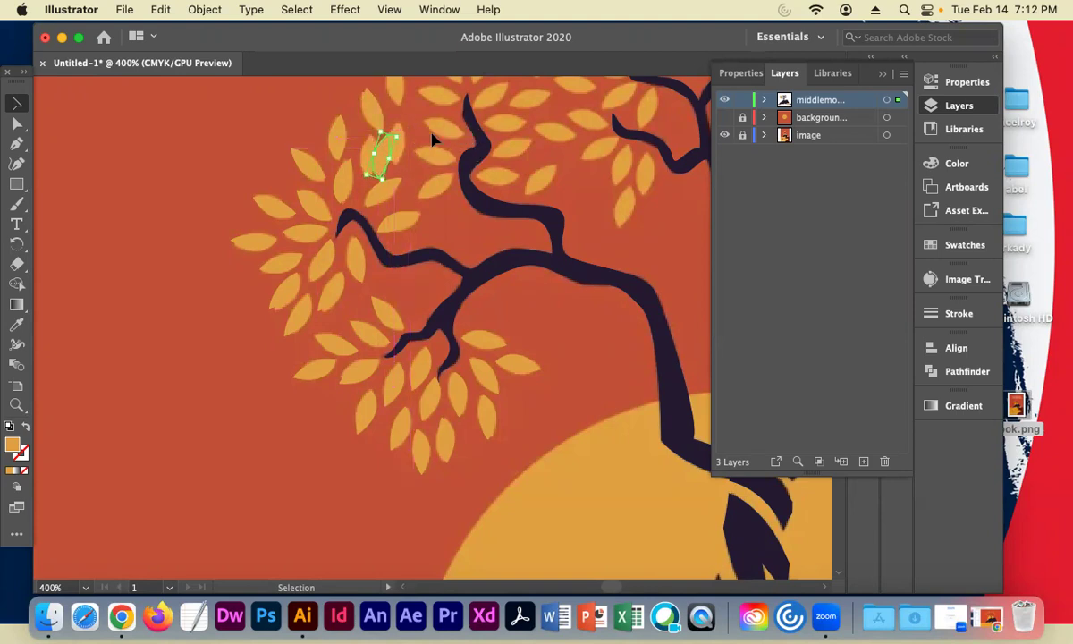
{"action": "left_click_drag", "start_coordinate": [371, 166], "coordinate": [340, 148]}
{"action": "key", "text": "super+z"}
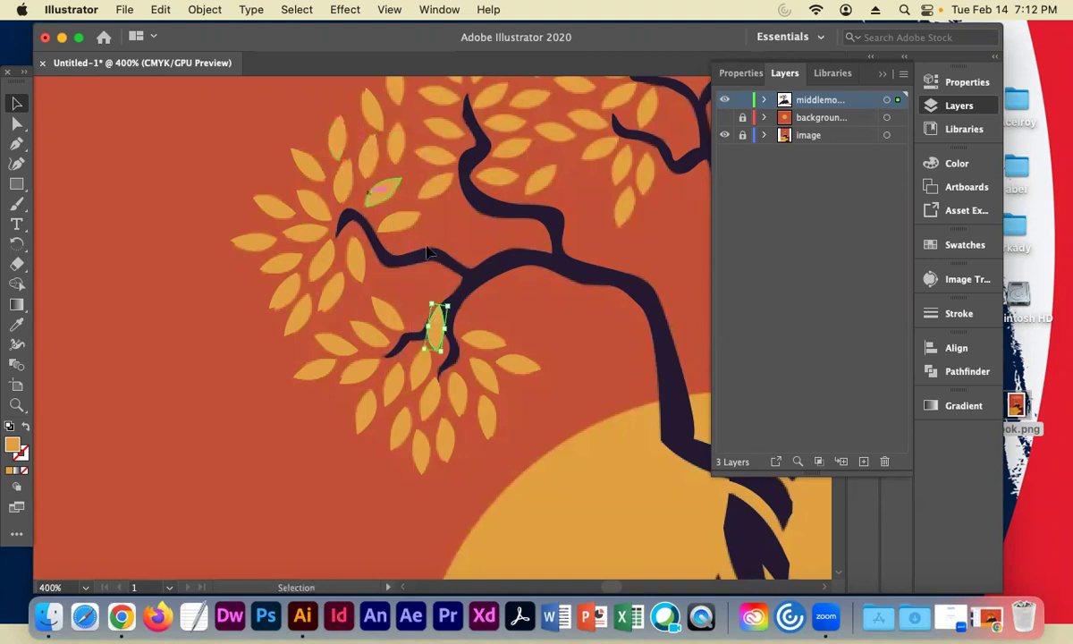
{"action": "left_click_drag", "start_coordinate": [440, 331], "coordinate": [394, 143]}
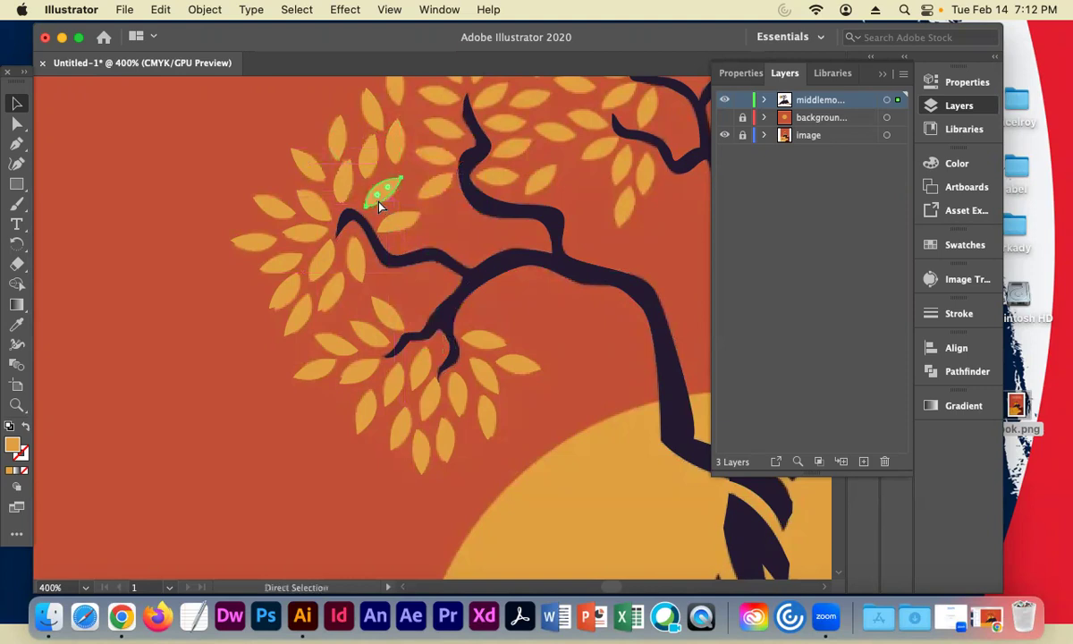
{"action": "key", "text": "super+z"}
{"action": "left_click_drag", "start_coordinate": [435, 327], "coordinate": [434, 186]}
{"action": "key", "text": "space"}
{"action": "left_click_drag", "start_coordinate": [417, 283], "coordinate": [295, 409]}
{"action": "left_click_drag", "start_coordinate": [311, 311], "coordinate": [280, 207]}
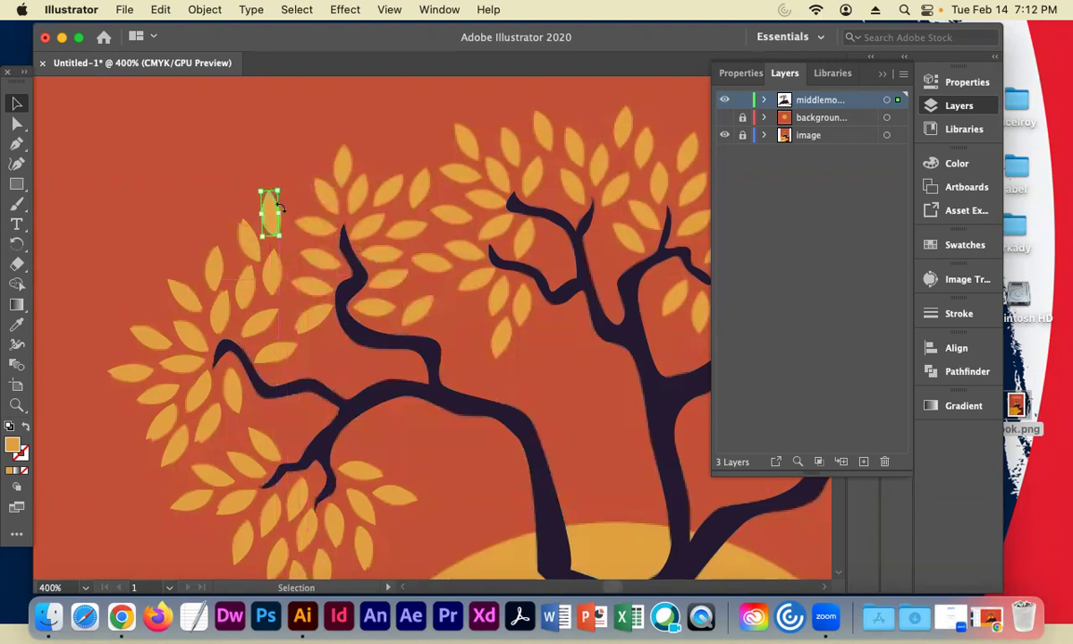
Stand a small lower-crown leaf upright, trying the upper tip before settling it on the middle branch.
{"action": "left_click", "coordinate": [315, 311]}
{"action": "left_click_drag", "start_coordinate": [284, 286], "coordinate": [417, 310]}
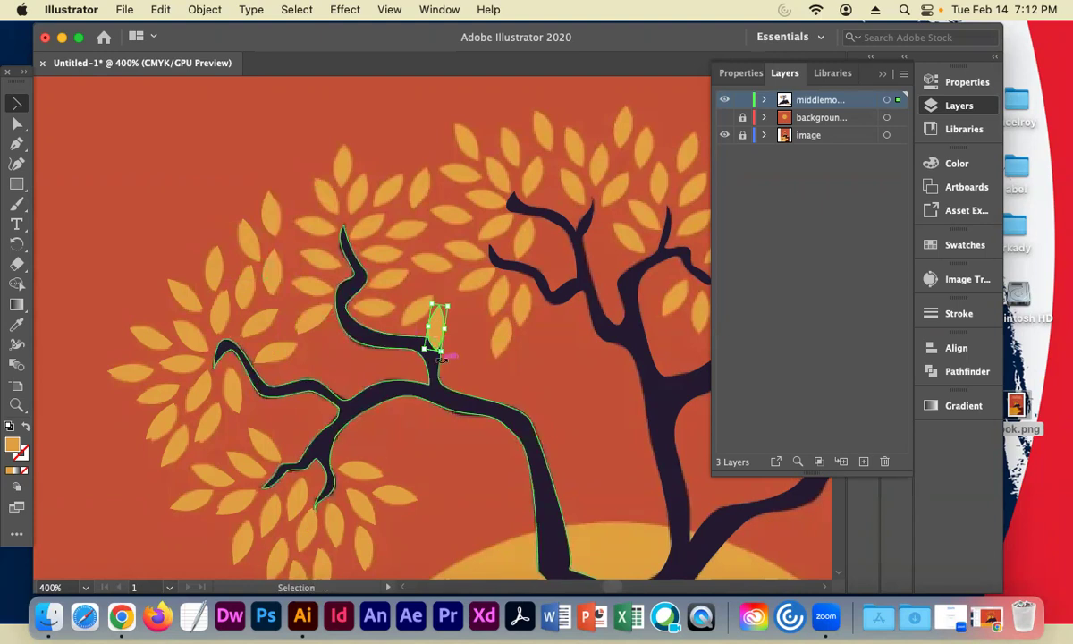
{"action": "left_click_drag", "start_coordinate": [444, 354], "coordinate": [311, 289]}
{"action": "key", "text": "cmd+z"}
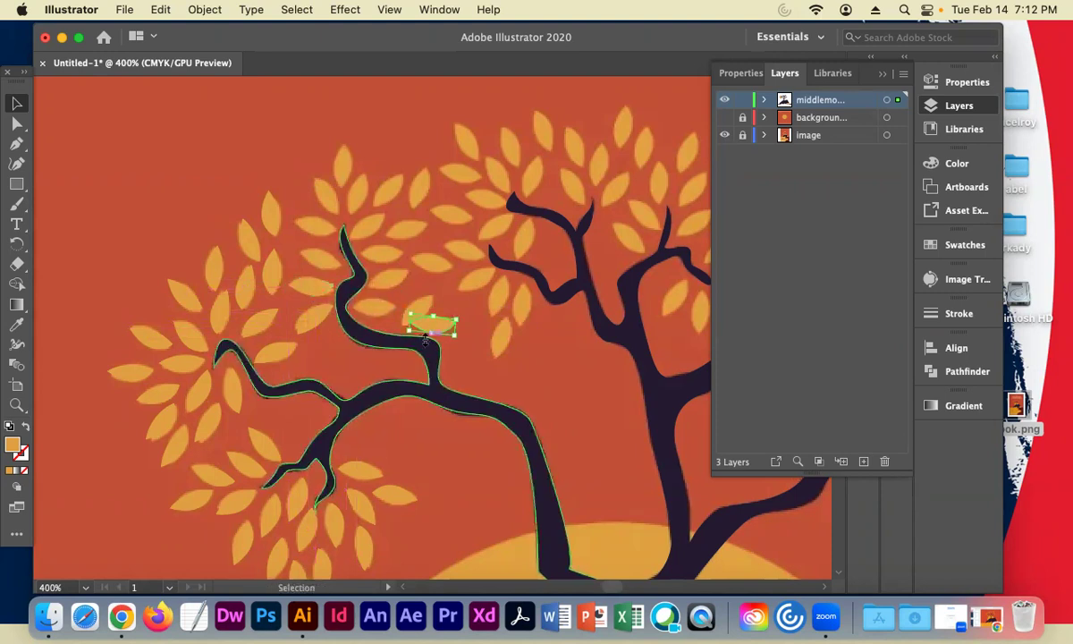
{"action": "left_click_drag", "start_coordinate": [419, 321], "coordinate": [384, 283]}
{"action": "left_click_drag", "start_coordinate": [322, 266], "coordinate": [320, 229]}
Move the middle-branch leaf to the top of the upper-left branch and bring a left-crown leaf over.
{"action": "left_click", "coordinate": [245, 231]}
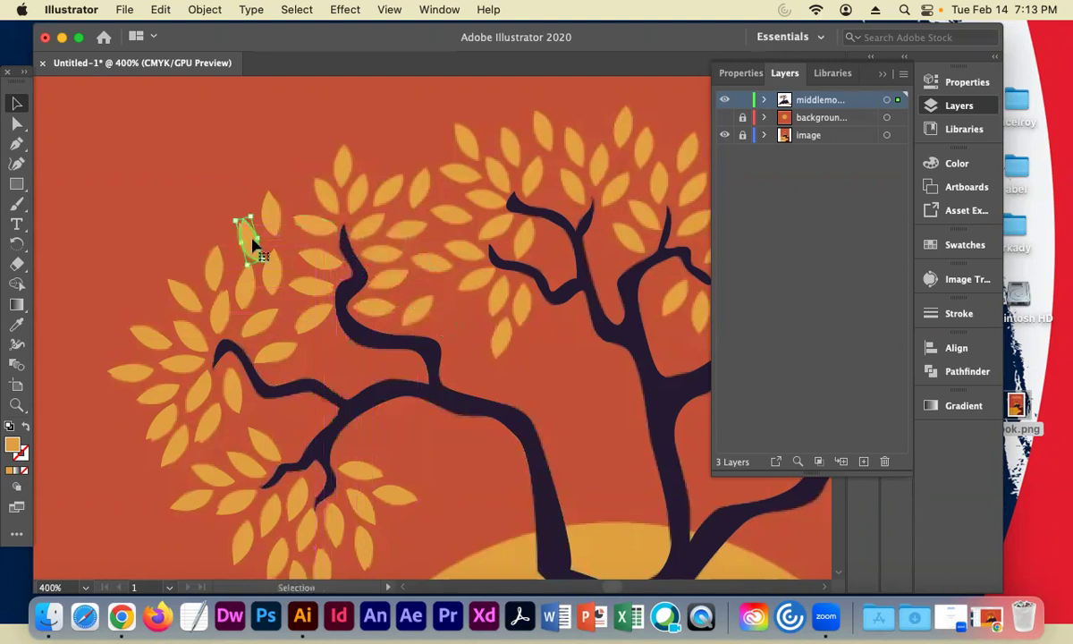
{"action": "left_click", "coordinate": [432, 328]}
{"action": "left_click_drag", "start_coordinate": [438, 333], "coordinate": [333, 206]}
{"action": "key", "text": "a"}
{"action": "left_click", "coordinate": [270, 219]}
{"action": "key", "text": "v"}
{"action": "left_click", "coordinate": [433, 327]}
{"action": "left_click_drag", "start_coordinate": [434, 328], "coordinate": [371, 162]}
{"action": "key", "text": "Down"}
{"action": "left_click_drag", "start_coordinate": [257, 320], "coordinate": [415, 162]}
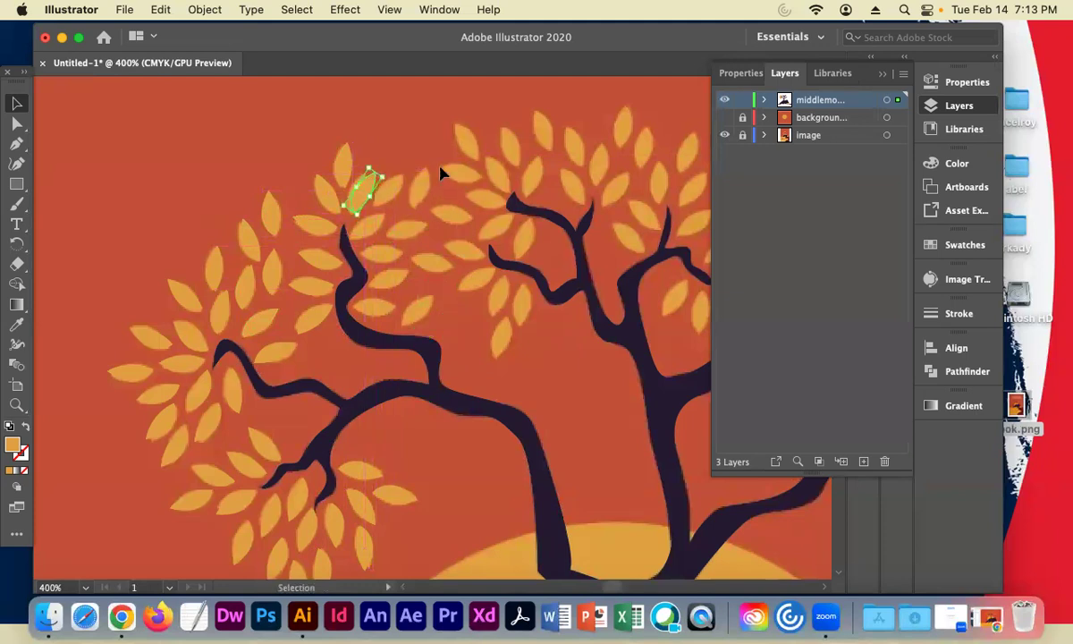
Nudge the leaf down and shift a left-crown leaf onto the lower branch.
{"action": "key", "text": "Down"}
{"action": "left_click_drag", "start_coordinate": [213, 265], "coordinate": [424, 179]}
{"action": "key", "text": "Left"}
{"action": "key", "text": "Down"}
{"action": "key", "text": "Down"}
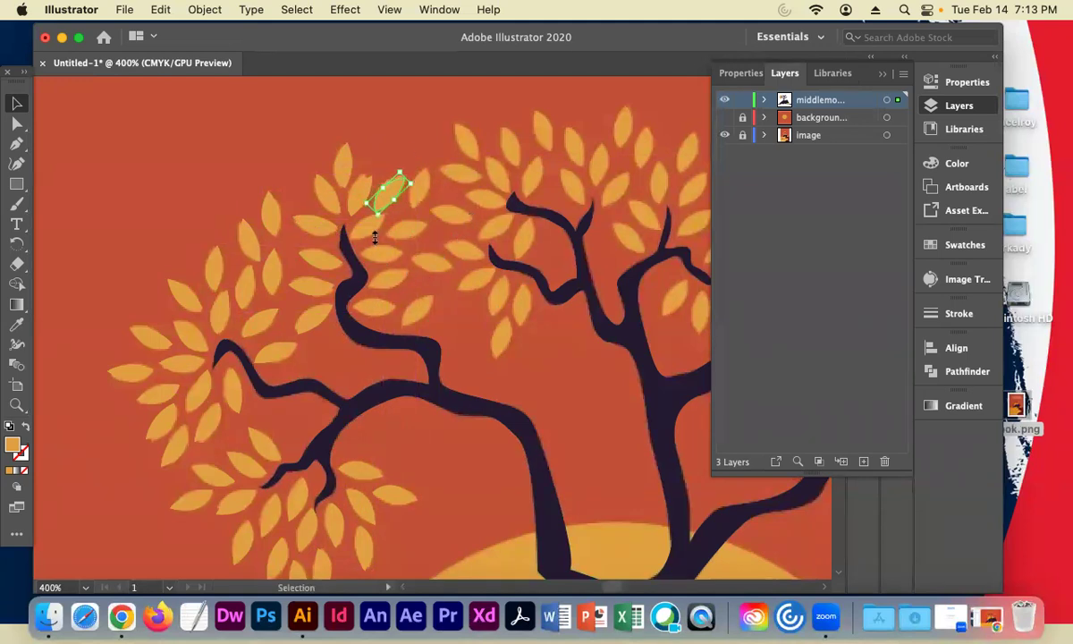
{"action": "left_click_drag", "start_coordinate": [257, 333], "coordinate": [373, 237]}
{"action": "key", "text": "super+z"}
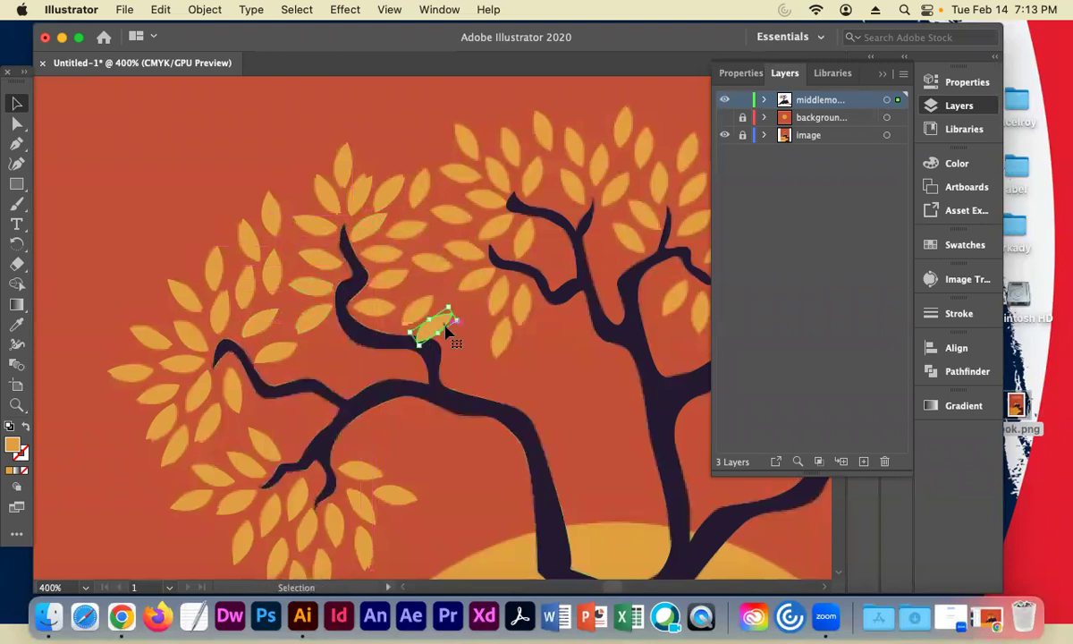
Try a leaf at the left branch tip and upper-left branch, undoing each placement.
{"action": "left_click_drag", "start_coordinate": [440, 329], "coordinate": [441, 254]}
{"action": "key", "text": "Left"}
{"action": "key", "text": "super+z"}
{"action": "key", "text": "super+z"}
{"action": "key", "text": "super+z"}
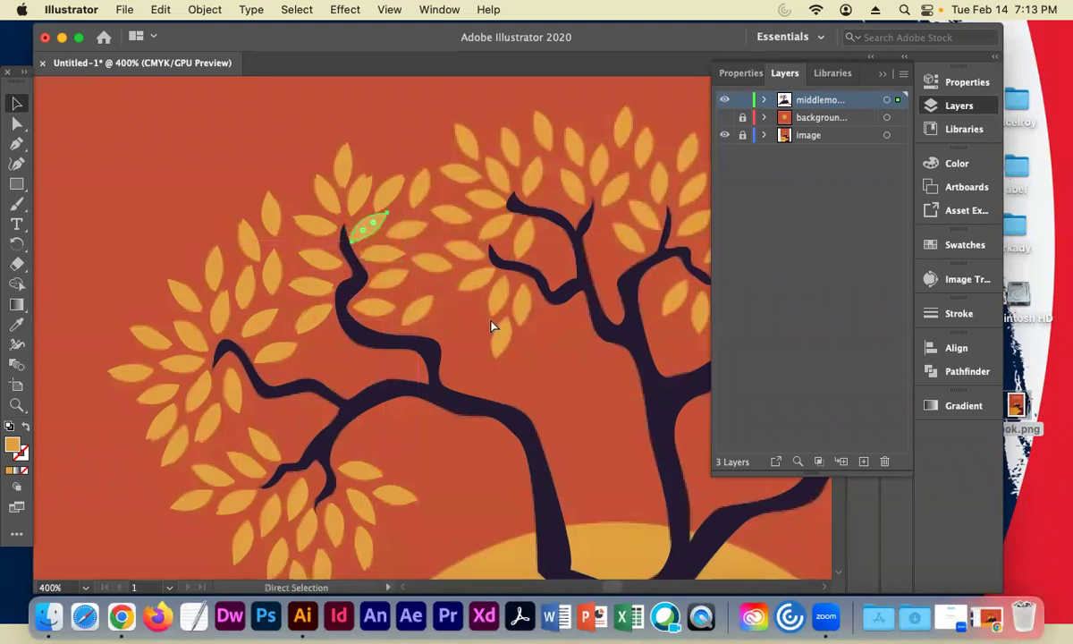
{"action": "left_click_drag", "start_coordinate": [438, 332], "coordinate": [415, 276]}
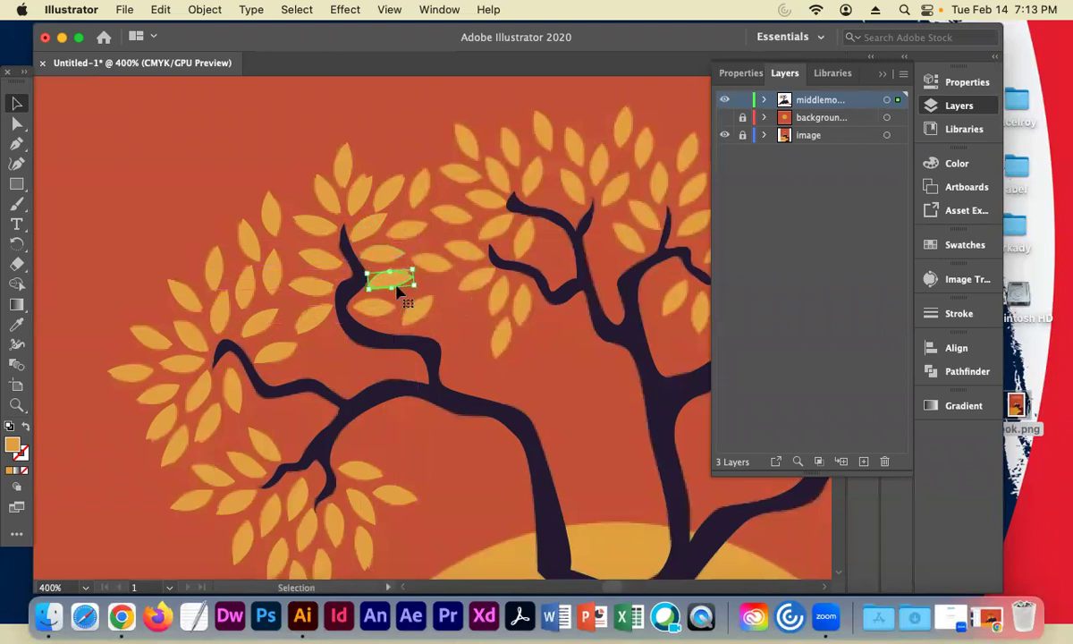
{"action": "key", "text": "super+z"}
{"action": "key", "text": "super+z"}
{"action": "left_click_drag", "start_coordinate": [435, 333], "coordinate": [379, 307]}
{"action": "key", "text": "a"}
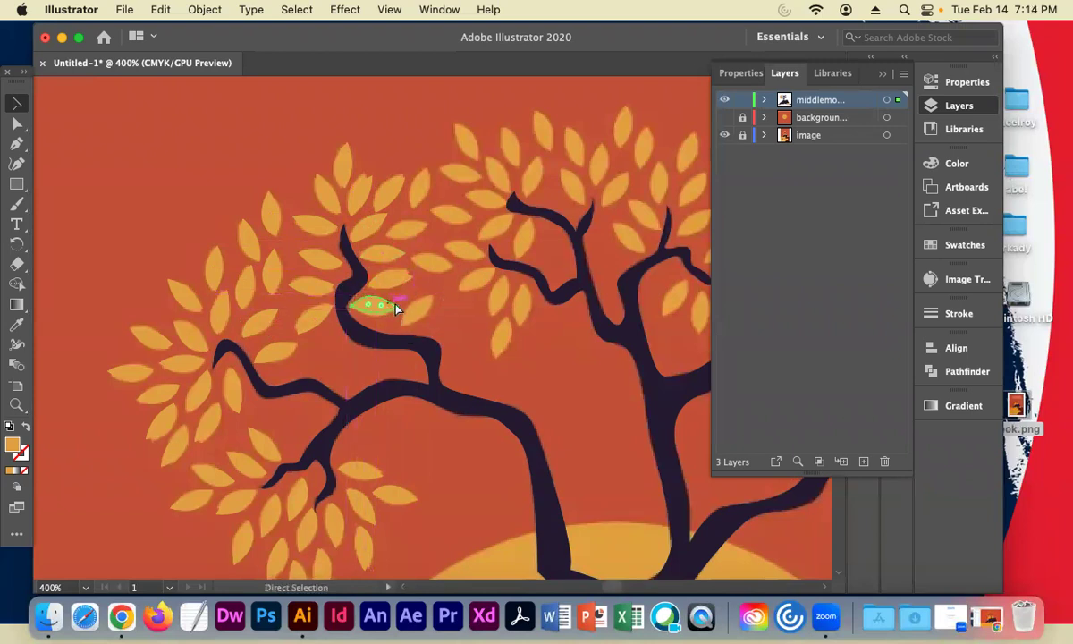
{"action": "key", "text": "super+z"}
Stand the middle-branch leaf upright at the top of the crown, then deselect.
{"action": "left_click_drag", "start_coordinate": [432, 336], "coordinate": [490, 275]}
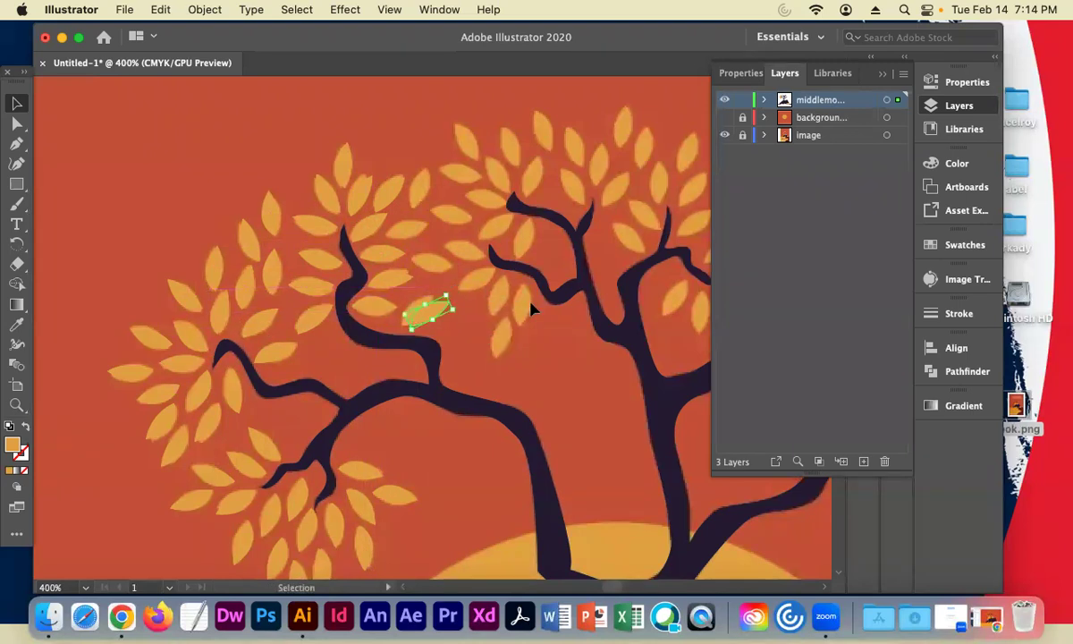
{"action": "left_click", "coordinate": [389, 192], "text": "super"}
{"action": "left_click", "coordinate": [436, 325]}
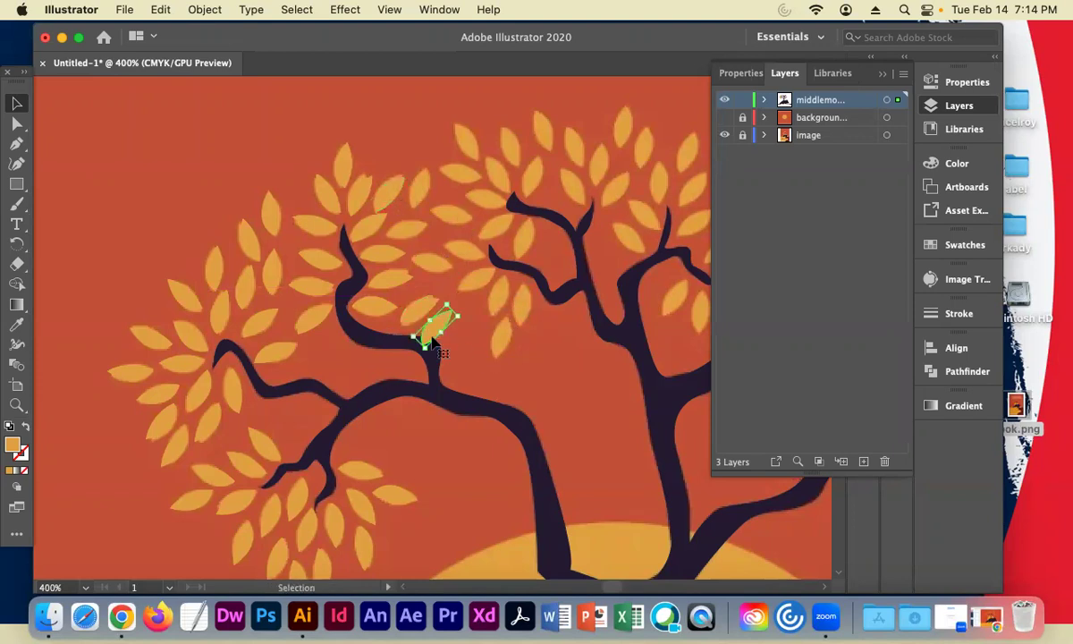
{"action": "left_click_drag", "start_coordinate": [432, 336], "coordinate": [428, 194]}
{"action": "left_click_drag", "start_coordinate": [425, 195], "coordinate": [474, 179]}
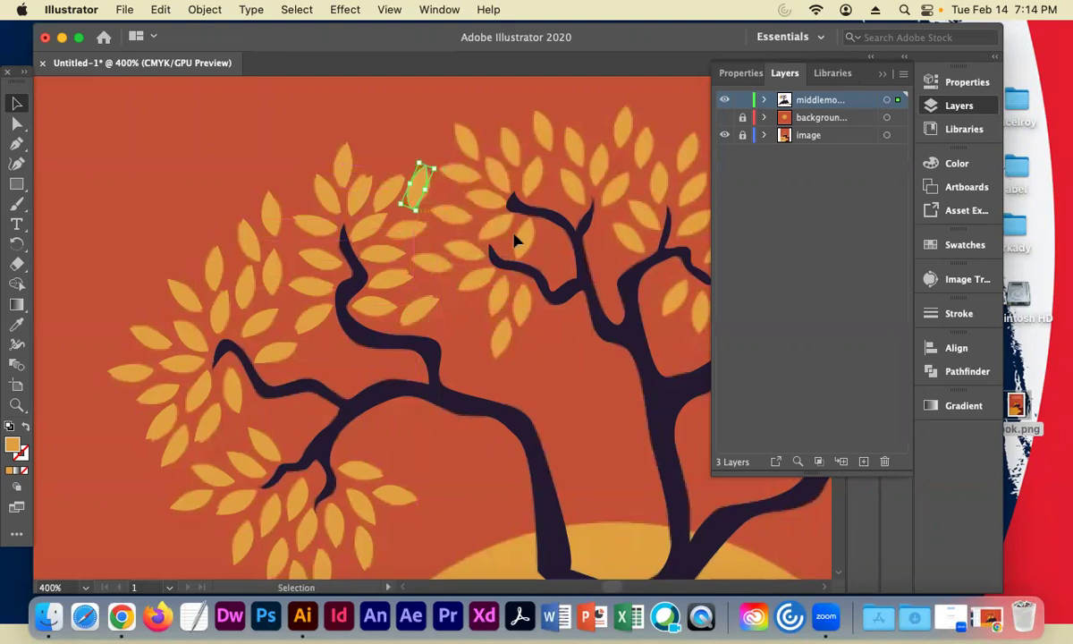
{"action": "left_click", "coordinate": [269, 139]}
Preview the tree at 300% with the reference hidden and background shown, then hide the background again.
{"action": "key", "text": "super+minus"}
{"action": "key", "text": "super+minus"}
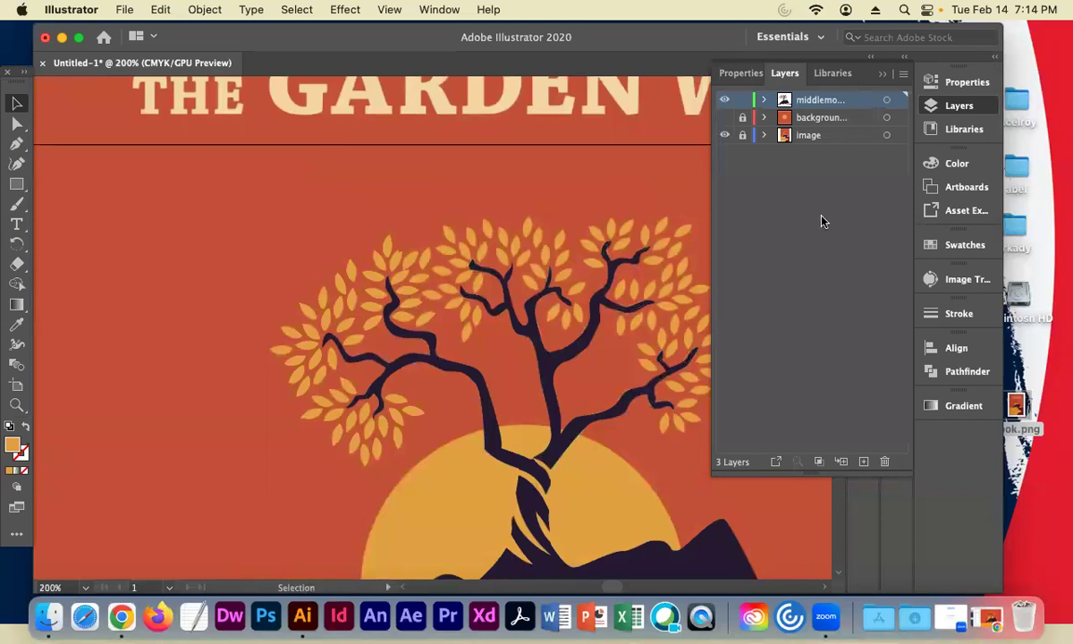
{"action": "left_click", "coordinate": [724, 135]}
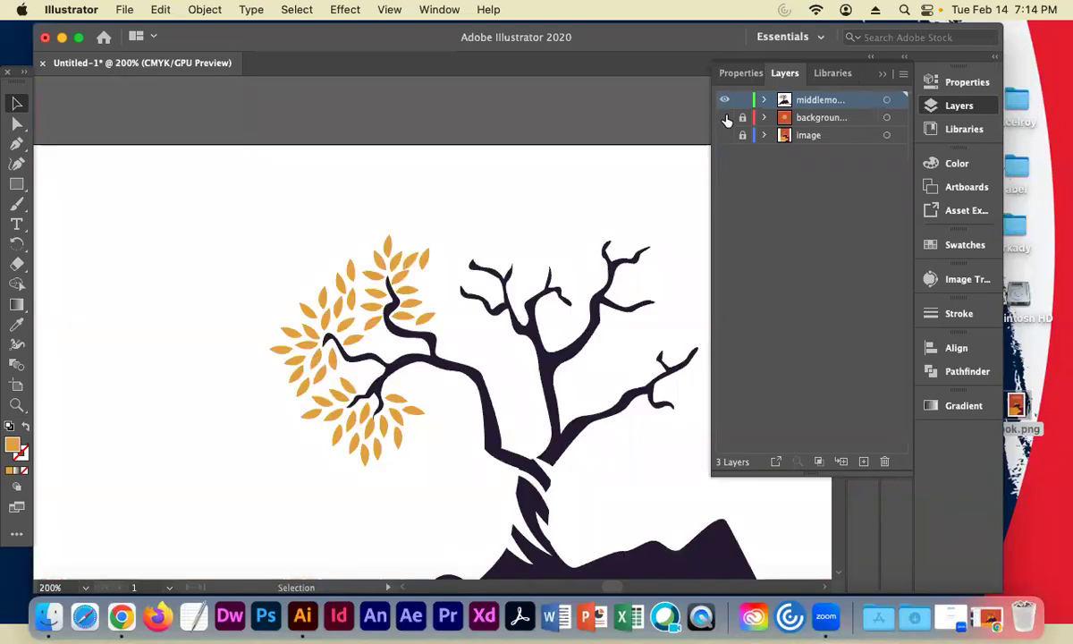
{"action": "left_click", "coordinate": [725, 117]}
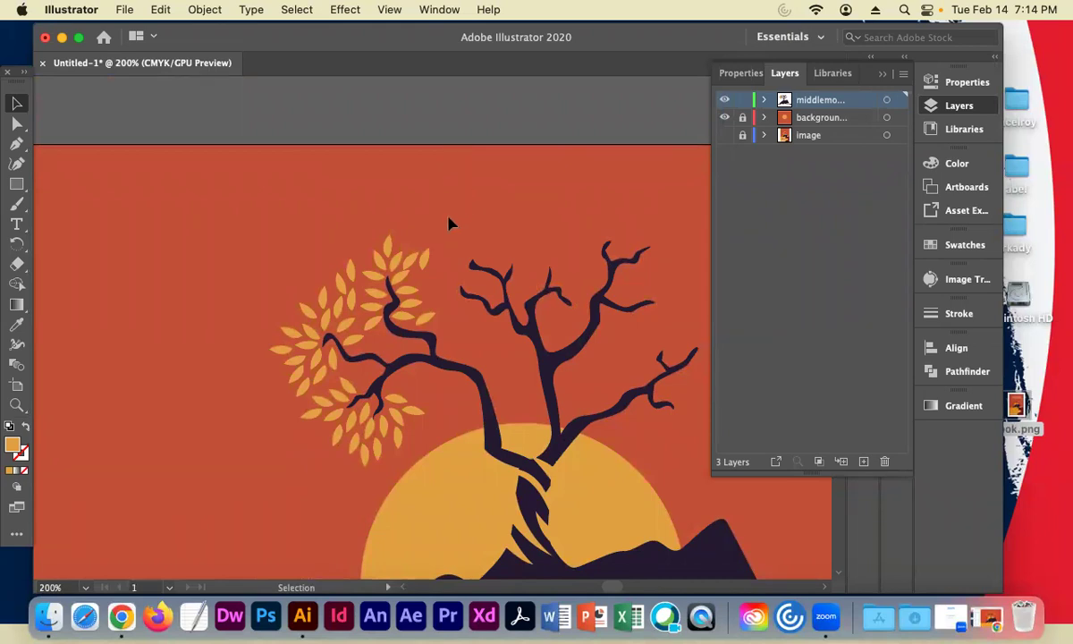
{"action": "key", "text": "super+plus"}
{"action": "left_click_drag", "start_coordinate": [496, 334], "coordinate": [409, 279]}
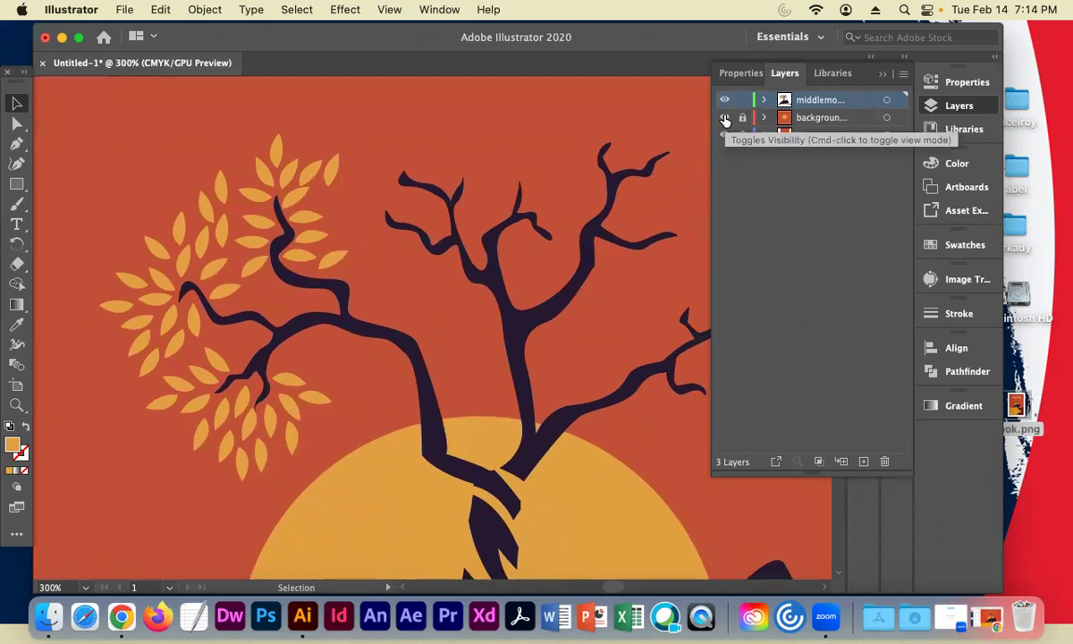
{"action": "left_click", "coordinate": [724, 117]}
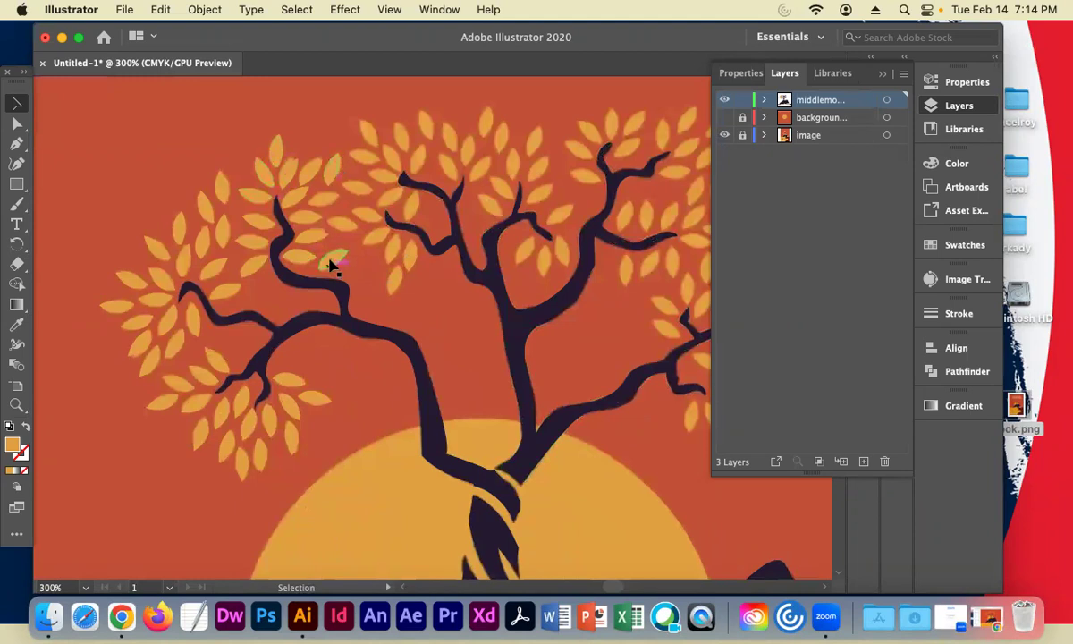
Try dragging the stray leaf up toward the treetop, undoing each unsatisfying attempt.
{"action": "left_click_drag", "start_coordinate": [309, 261], "coordinate": [421, 260]}
{"action": "key", "text": "super+z"}
{"action": "key", "text": "super+z"}
{"action": "left_click_drag", "start_coordinate": [426, 327], "coordinate": [434, 237]}
{"action": "key", "text": "super+z"}
{"action": "key", "text": "super+z"}
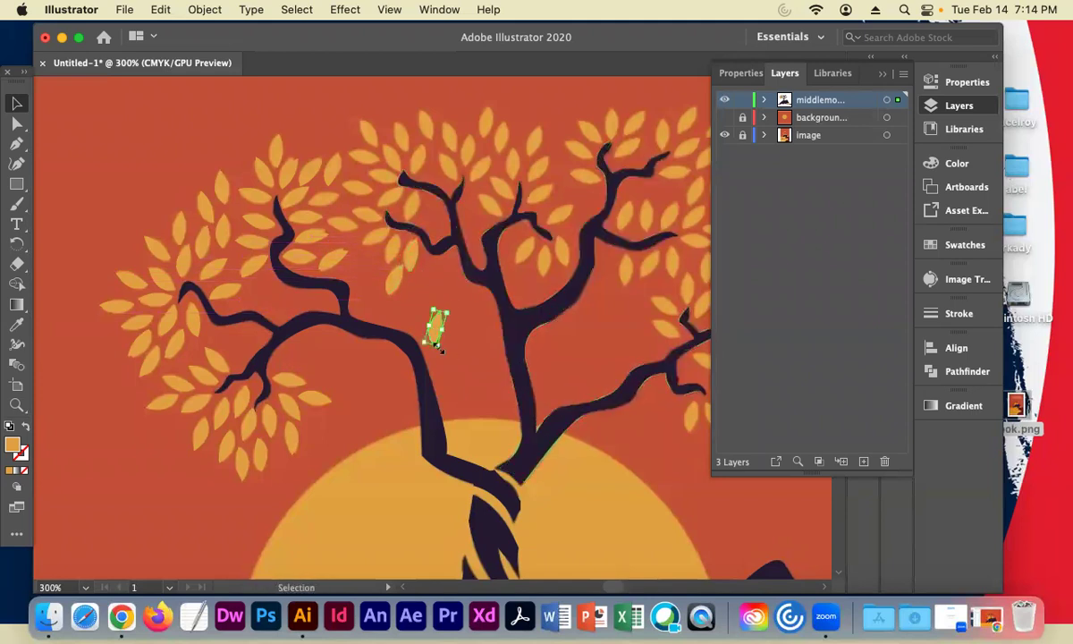
{"action": "left_click_drag", "start_coordinate": [431, 330], "coordinate": [392, 251]}
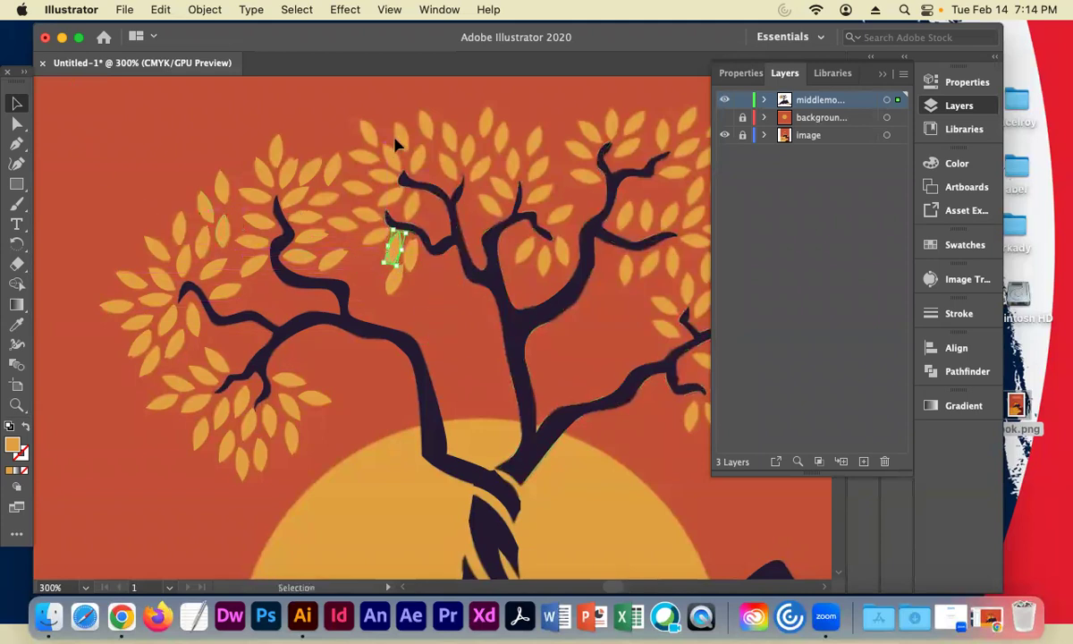
{"action": "left_click", "coordinate": [276, 154]}
{"action": "left_click_drag", "start_coordinate": [395, 247], "coordinate": [427, 138]}
{"action": "key", "text": "super+z"}
{"action": "key", "text": "super+z"}
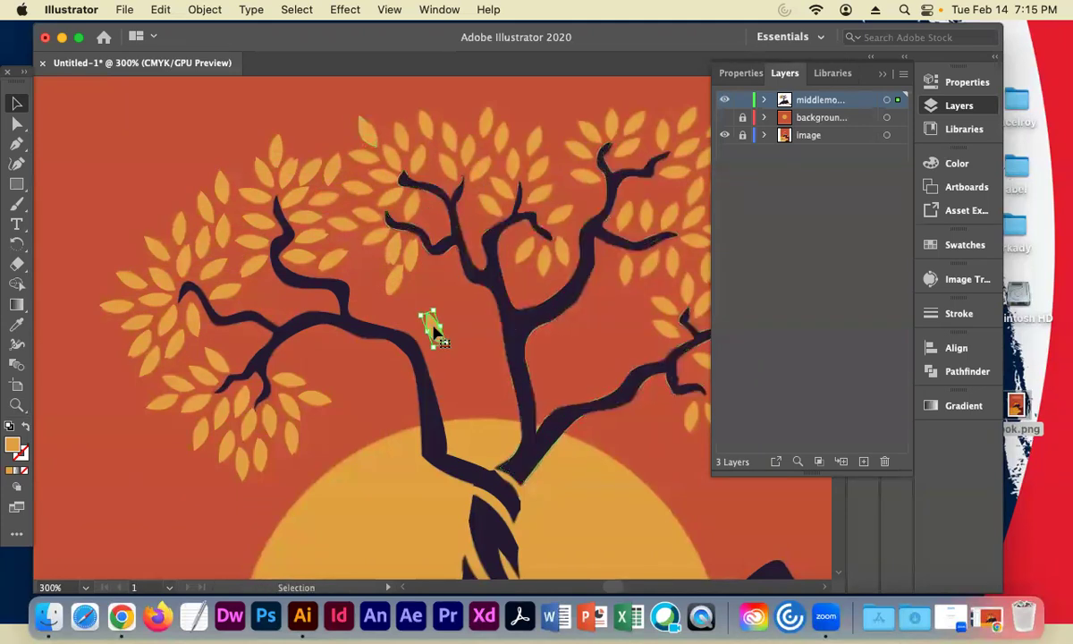
{"action": "left_click_drag", "start_coordinate": [432, 326], "coordinate": [400, 167]}
{"action": "key", "text": "super+z"}
{"action": "left_click_drag", "start_coordinate": [436, 332], "coordinate": [387, 148]}
{"action": "key", "text": "super+z"}
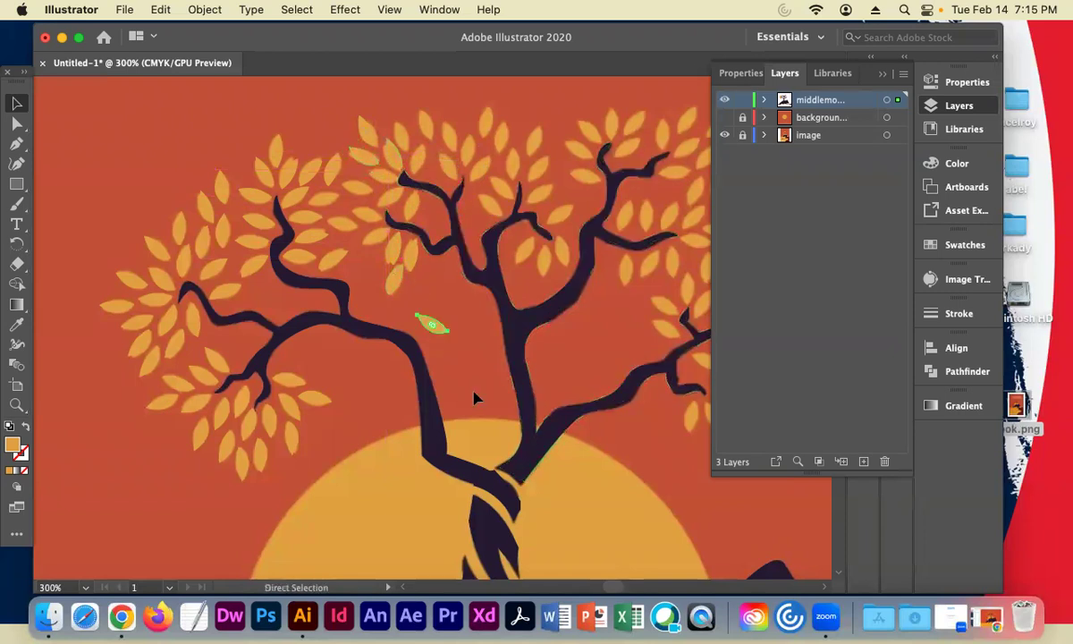
{"action": "left_click_drag", "start_coordinate": [431, 321], "coordinate": [390, 185]}
{"action": "key", "text": "super+z"}
{"action": "key", "text": "super+z"}
Rotate the leaf counter-clockwise and settle it on the upper branch, then deselect.
{"action": "left_click_drag", "start_coordinate": [455, 320], "coordinate": [437, 276]}
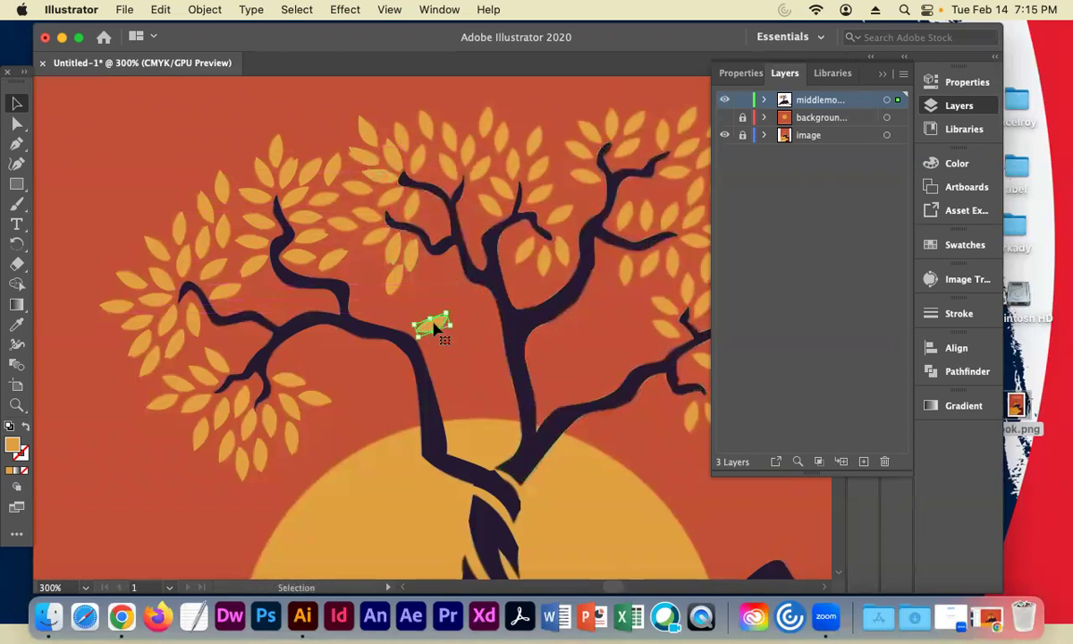
{"action": "left_click_drag", "start_coordinate": [434, 324], "coordinate": [389, 203]}
{"action": "key", "text": "super+z"}
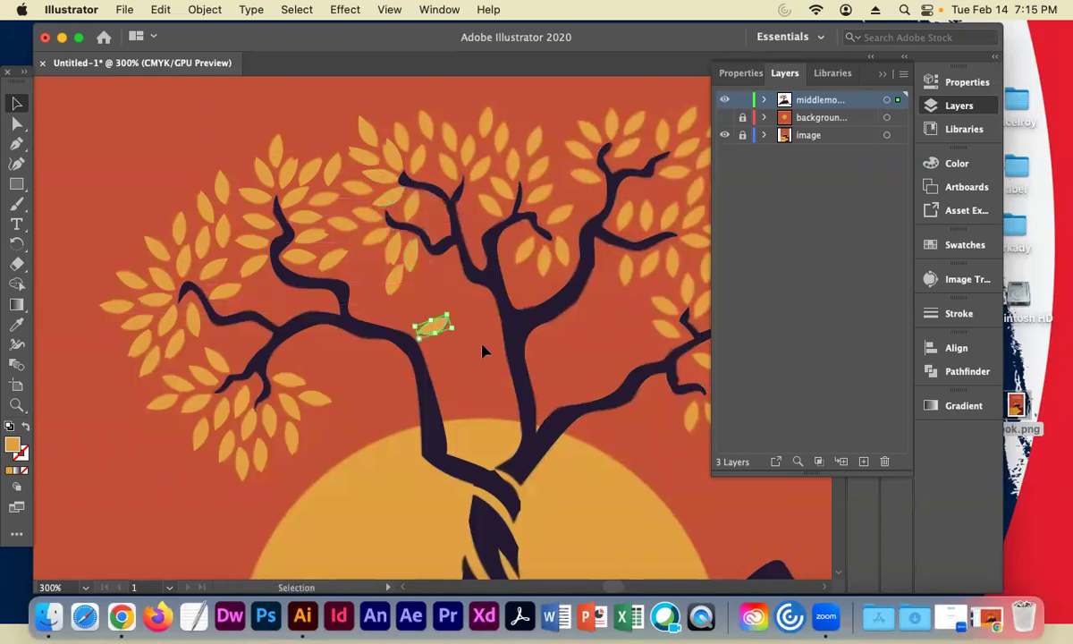
{"action": "left_click_drag", "start_coordinate": [461, 327], "coordinate": [481, 295]}
{"action": "left_click_drag", "start_coordinate": [435, 326], "coordinate": [420, 172]}
{"action": "key", "text": "a"}
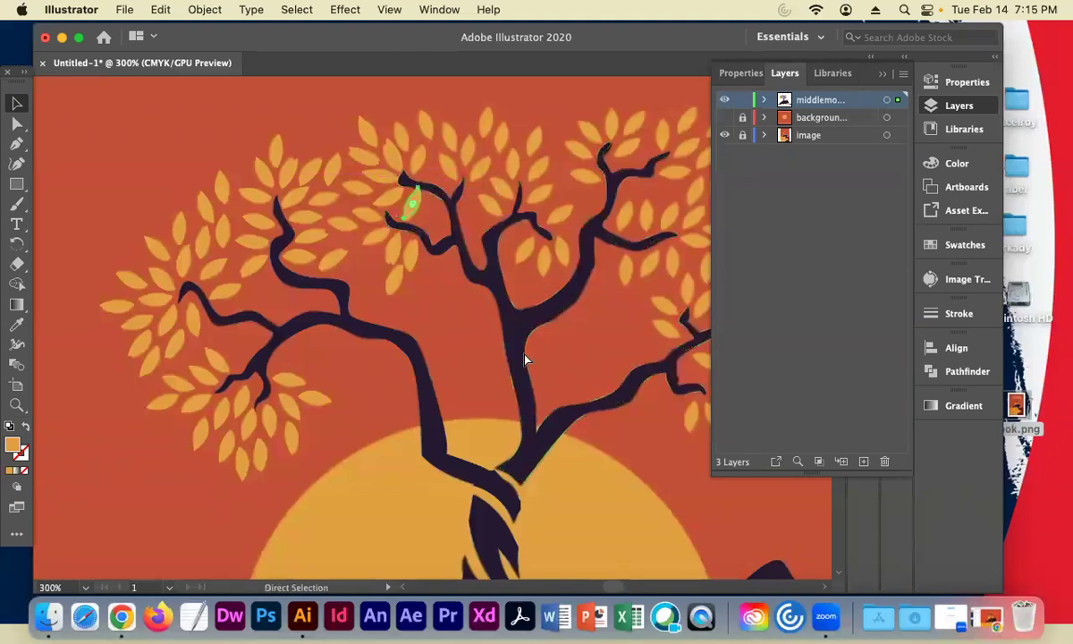
{"action": "key", "text": "super+z"}
{"action": "key", "text": "super+z"}
{"action": "left_click_drag", "start_coordinate": [426, 331], "coordinate": [385, 212]}
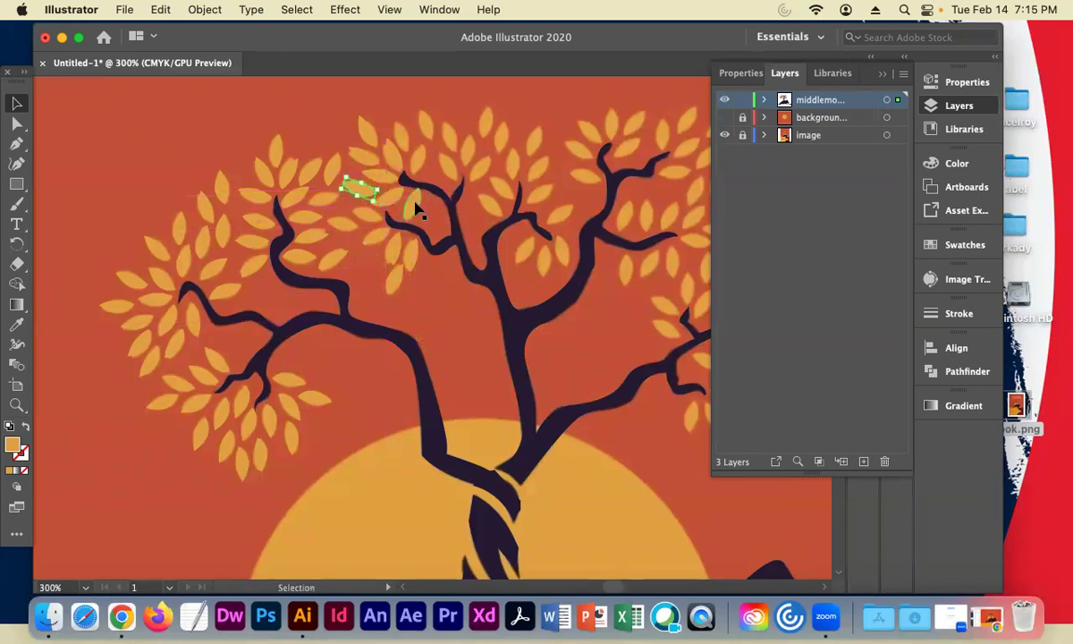
{"action": "key", "text": "super+z"}
{"action": "key", "text": "super+z"}
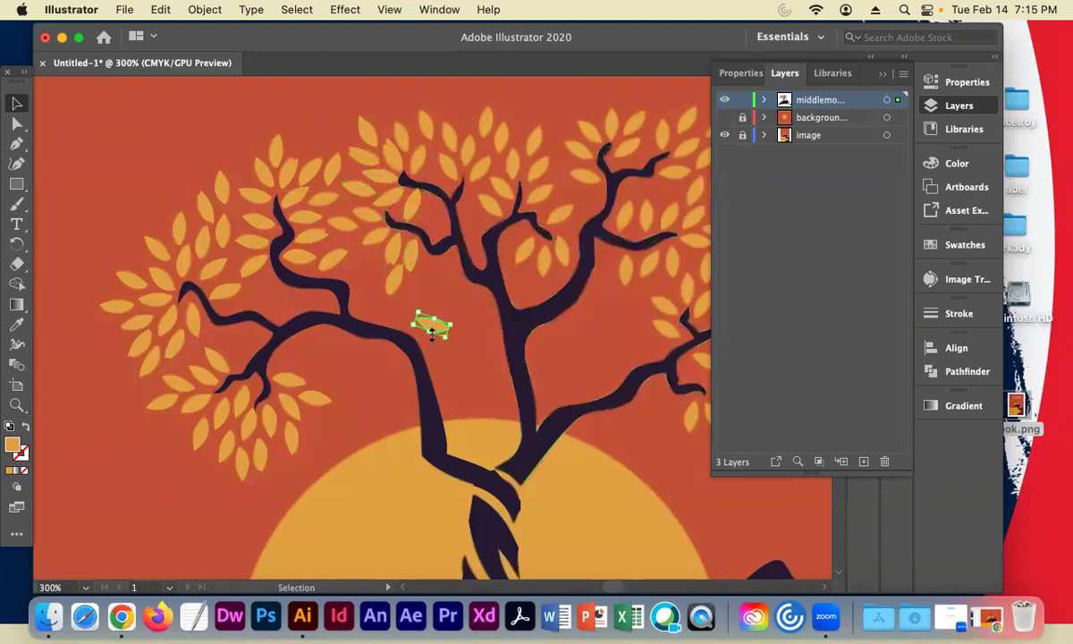
{"action": "left_click_drag", "start_coordinate": [432, 333], "coordinate": [376, 227]}
{"action": "key", "text": "super+z"}
{"action": "left_click_drag", "start_coordinate": [435, 318], "coordinate": [384, 230]}
{"action": "left_click", "coordinate": [351, 113]}
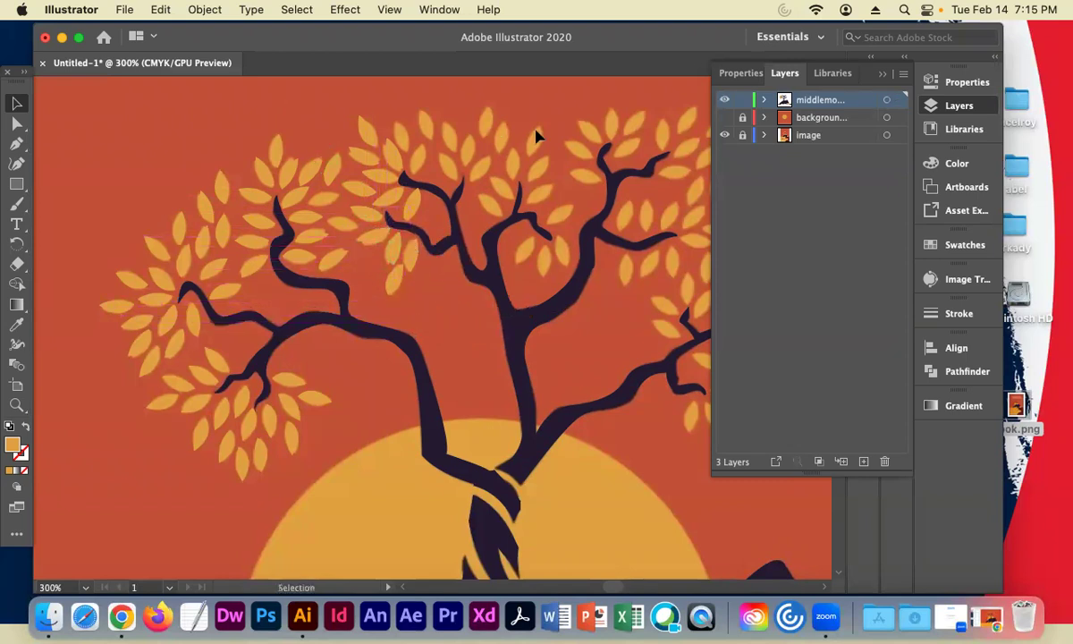
Toggle the reference and background layers' visibility and fit the whole artboard in view.
{"action": "left_click", "coordinate": [724, 135]}
{"action": "left_click", "coordinate": [725, 117]}
{"action": "key", "text": "super+1"}
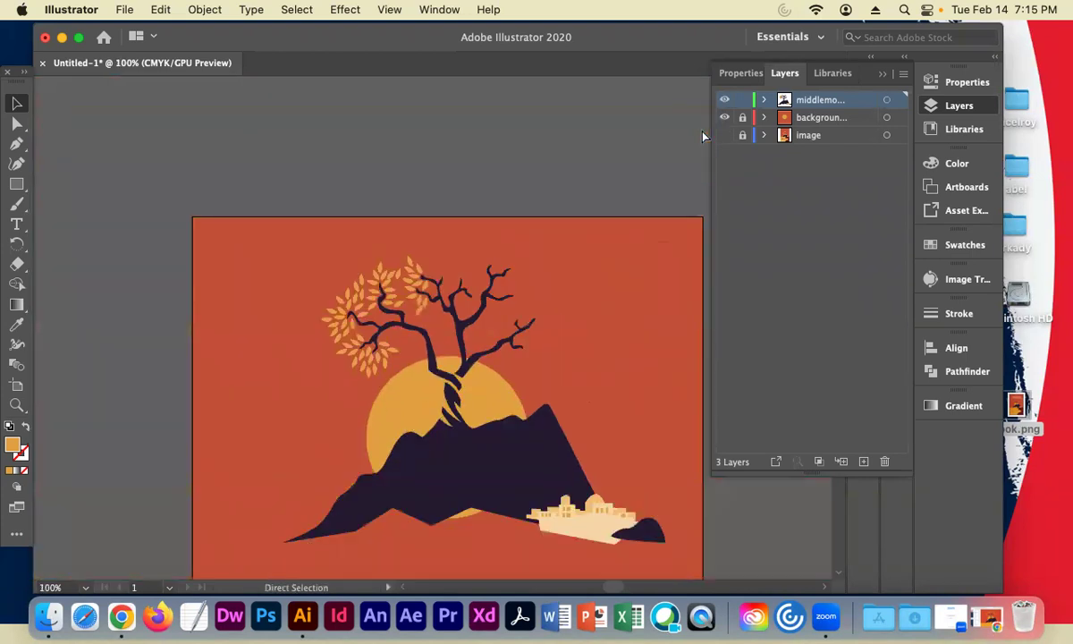
{"action": "scroll", "coordinate": [400, 346], "scroll_direction": "down", "scroll_amount": 5}
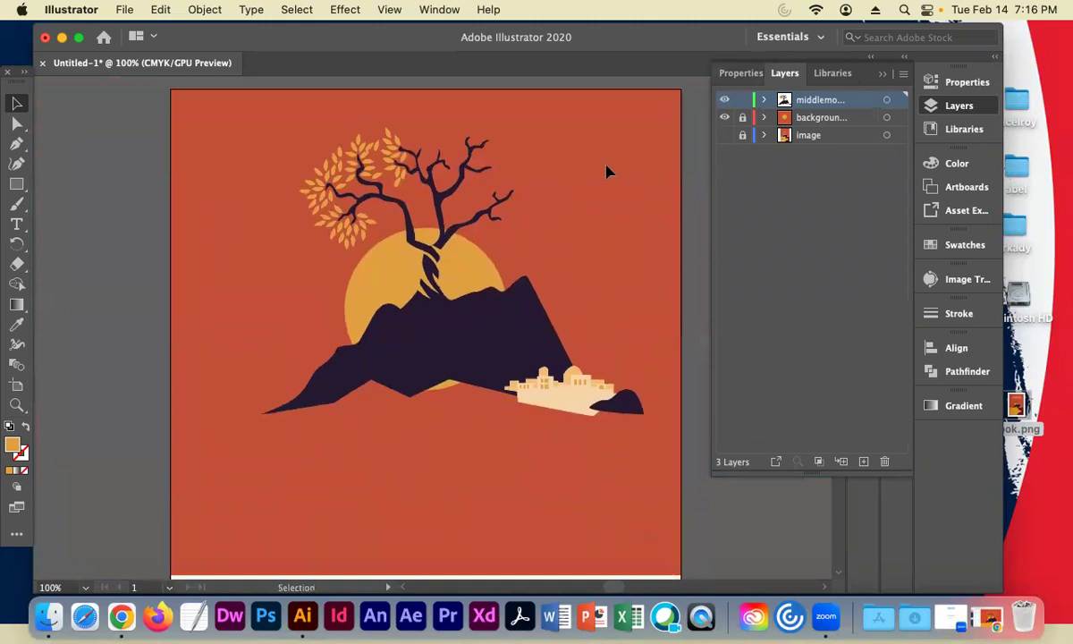
{"action": "left_click", "coordinate": [725, 135]}
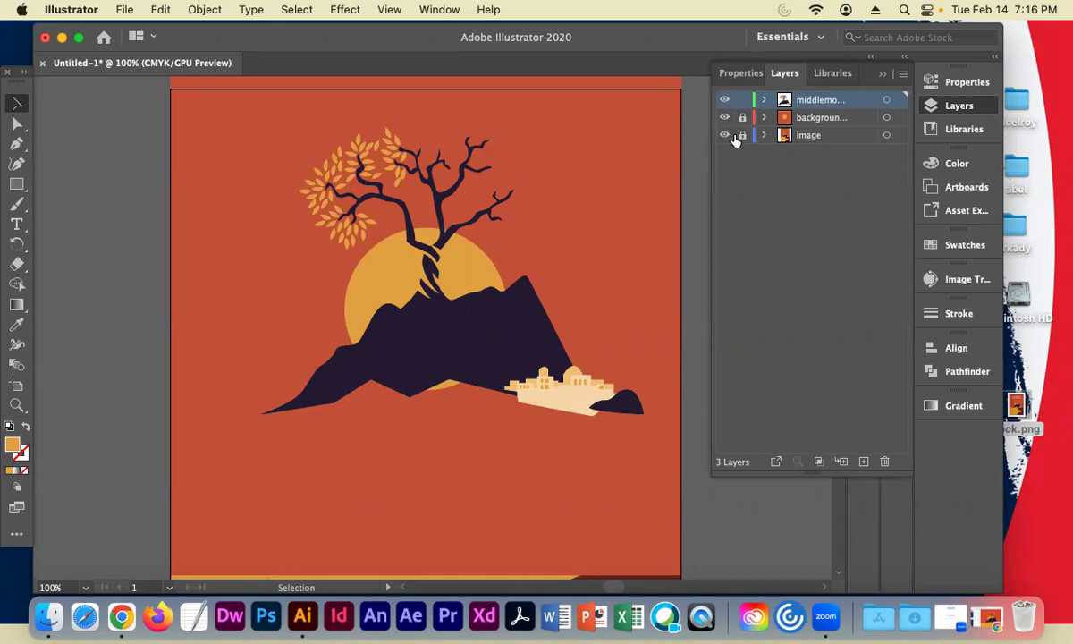
Hide the background layer, zoom in on the dunes and walking figure, and add Layer 4.
{"action": "key", "text": "super+equal"}
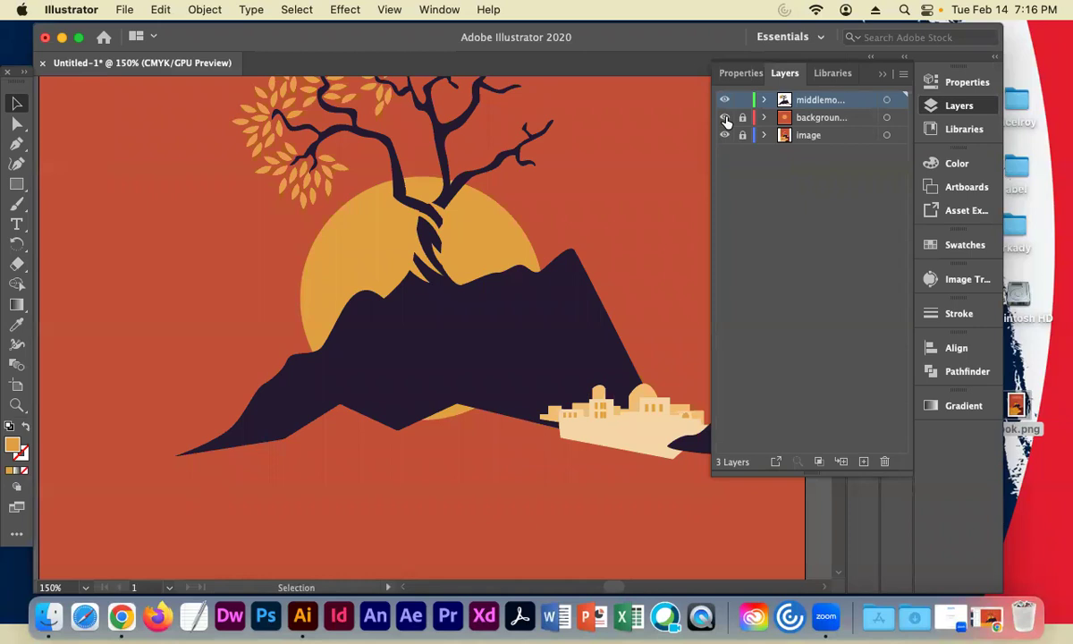
{"action": "left_click", "coordinate": [724, 118]}
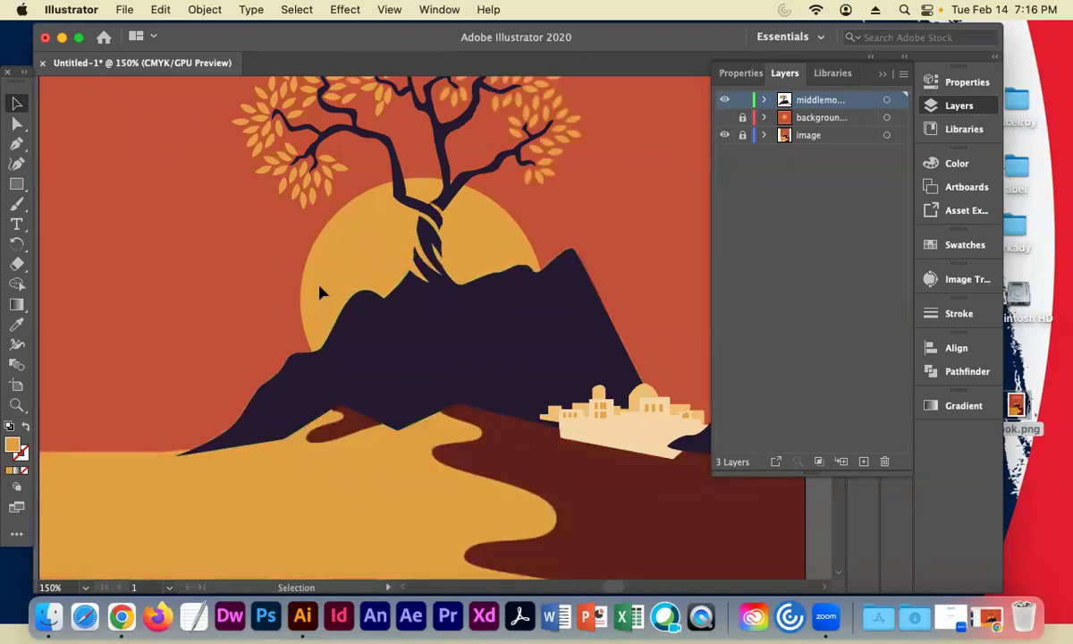
{"action": "key", "text": "super+equal"}
{"action": "key", "text": "space"}
{"action": "left_click_drag", "start_coordinate": [238, 268], "coordinate": [264, 163]}
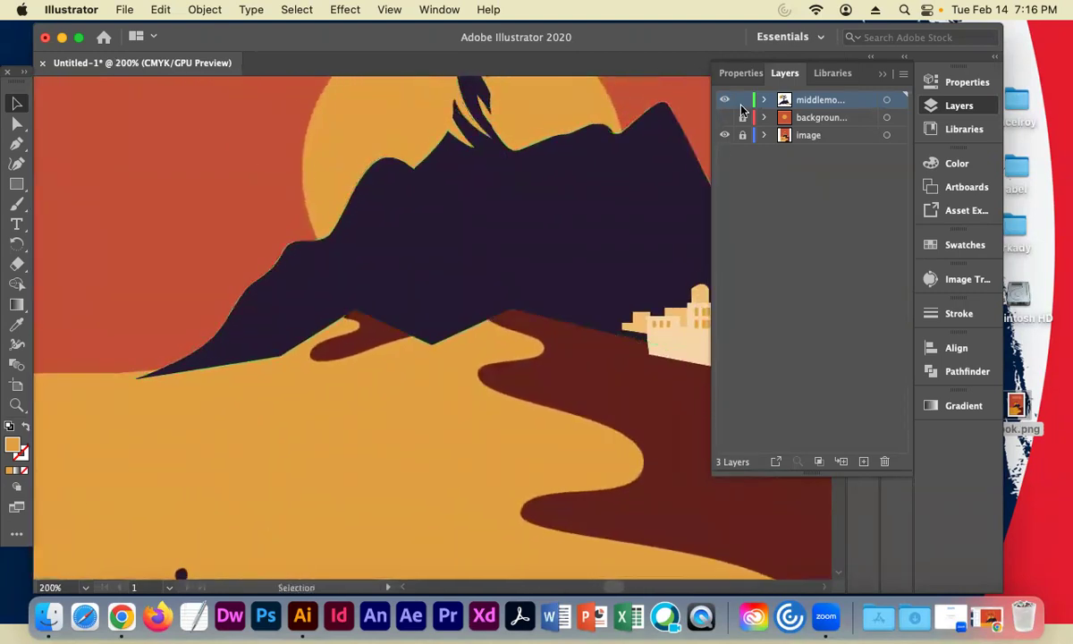
{"action": "left_click", "coordinate": [864, 461]}
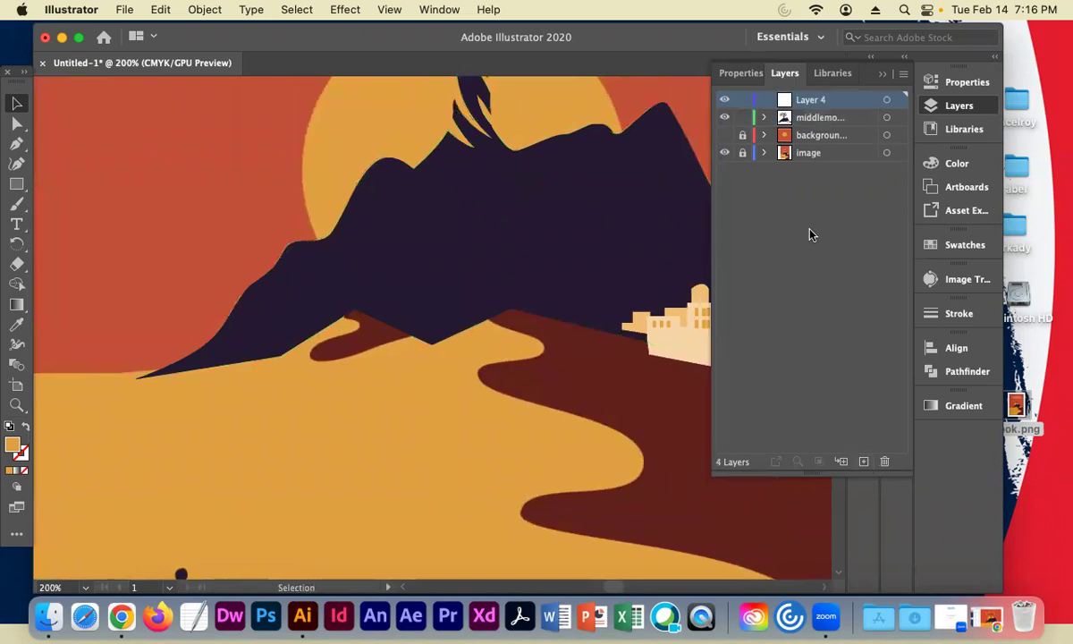
Rename Layer 4 to 'foregrounddunes' in the Layers panel.
{"action": "double_click", "coordinate": [805, 99]}
{"action": "type", "text": "fore"}
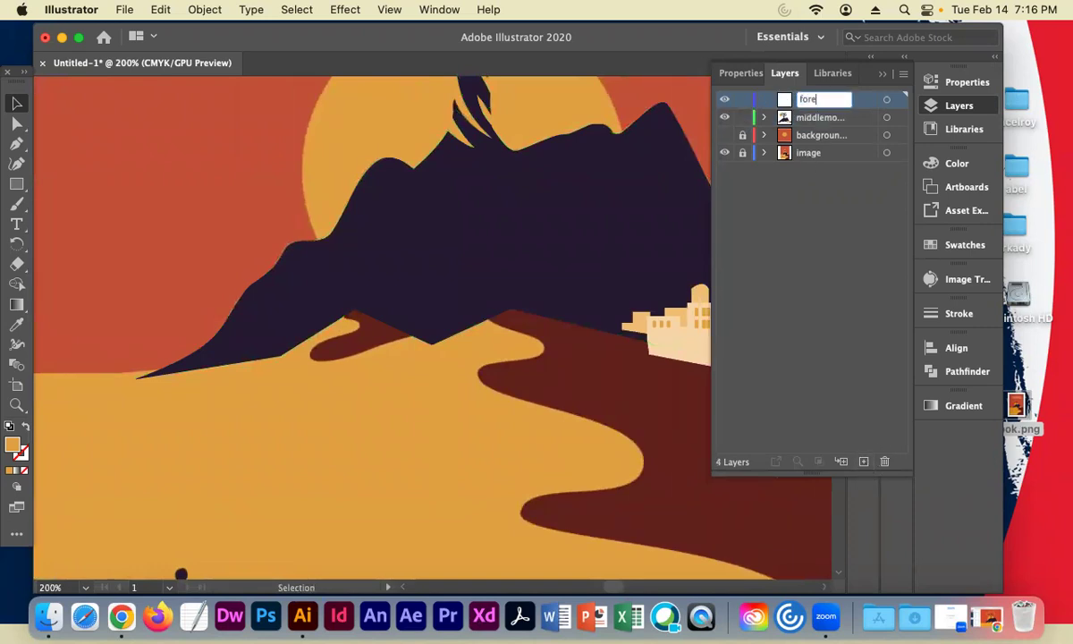
{"action": "type", "text": "grounddunes"}
{"action": "key", "text": "Return"}
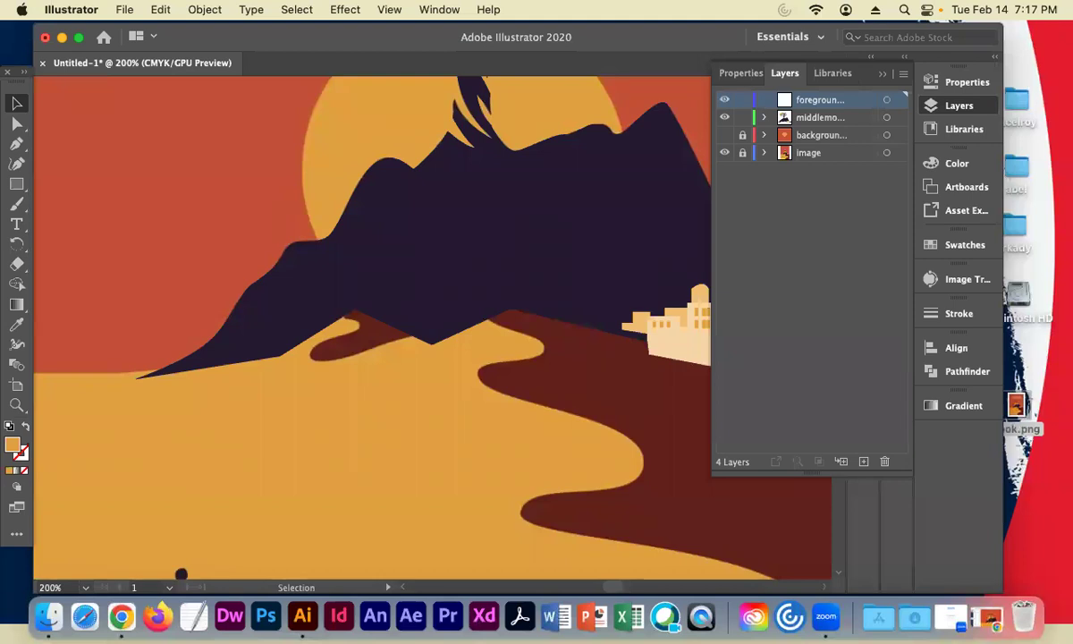
{"action": "key", "text": "super+minus"}
Hide the background and middle layers' artwork and fit the whole artboard in view.
{"action": "left_click_drag", "start_coordinate": [375, 322], "coordinate": [327, 358]}
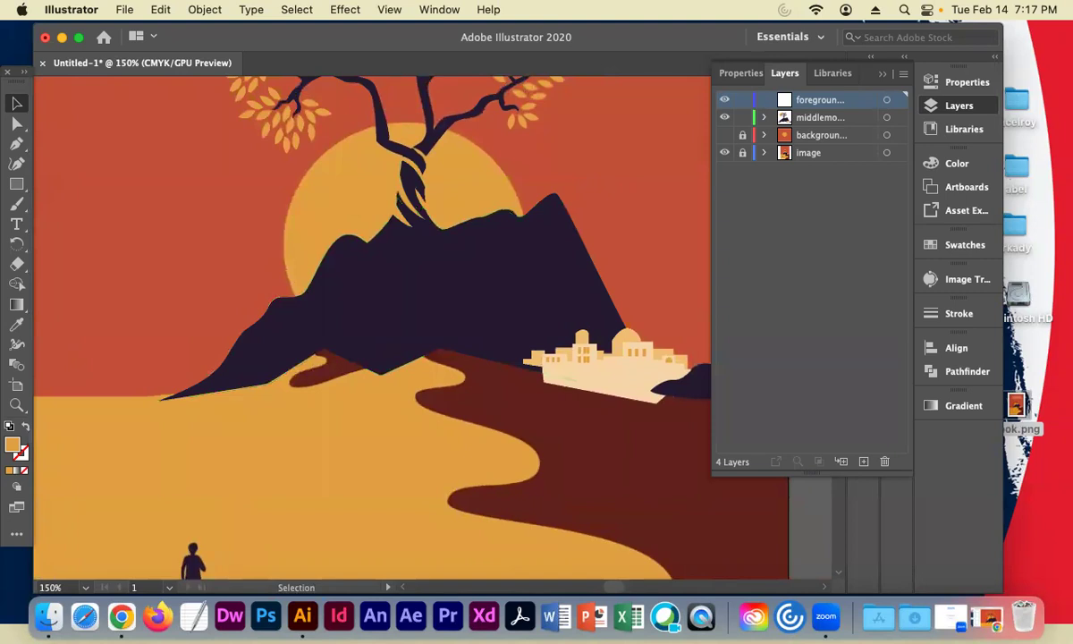
{"action": "key", "text": "super+z"}
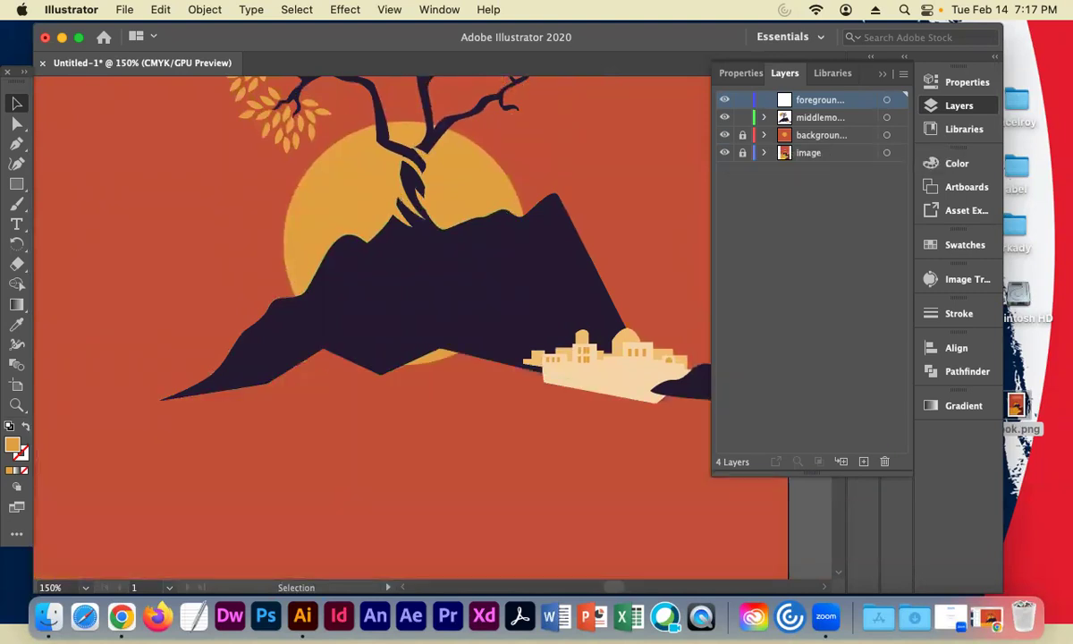
{"action": "key", "text": "super+shift+z"}
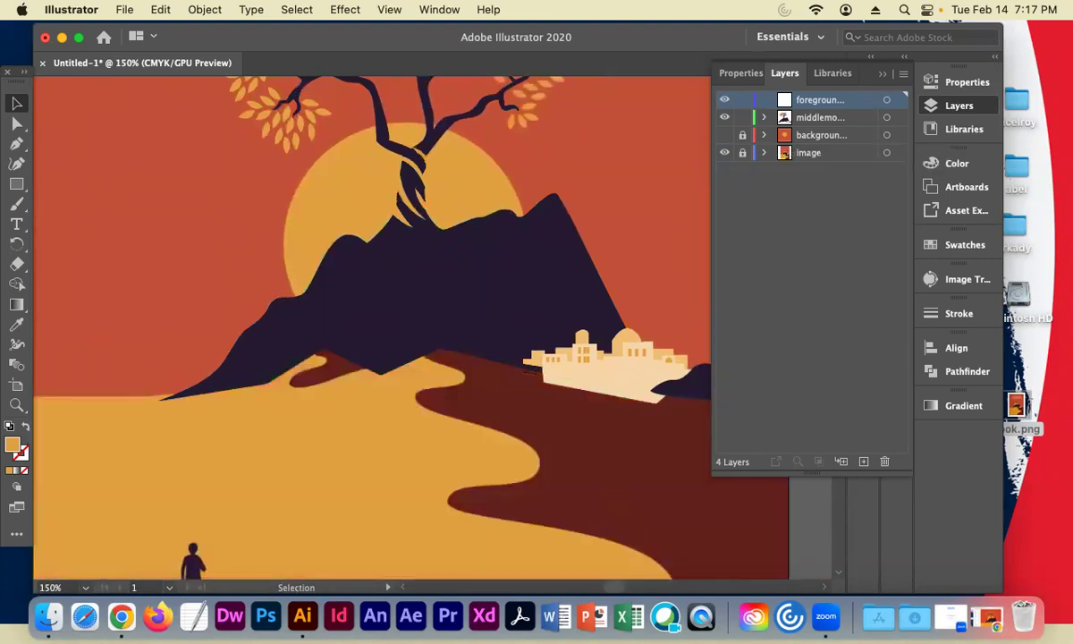
{"action": "left_click", "coordinate": [724, 134]}
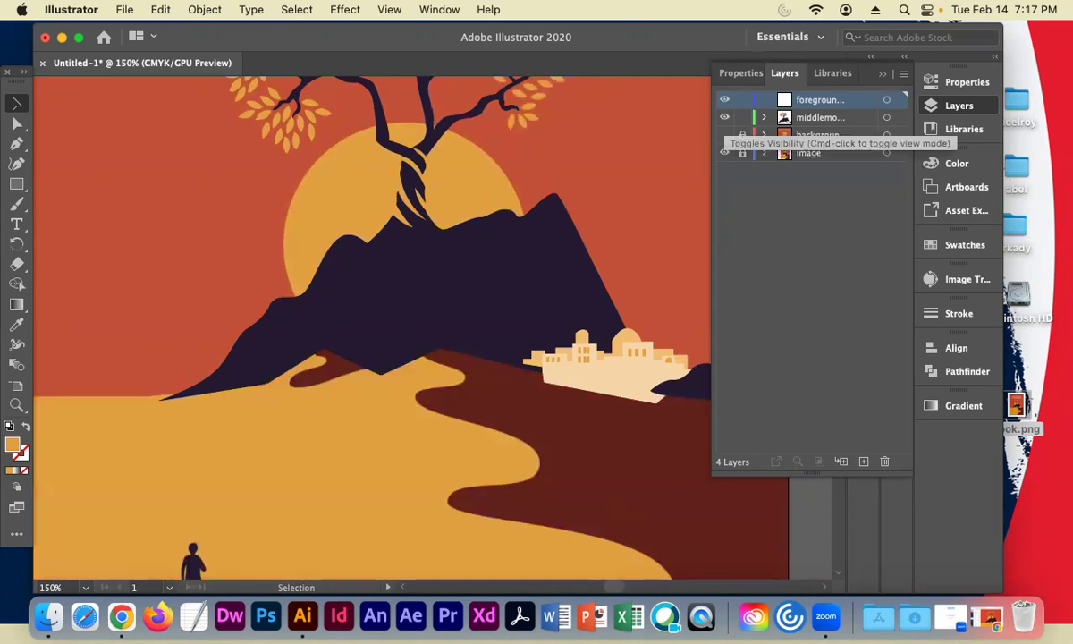
{"action": "left_click", "coordinate": [724, 117]}
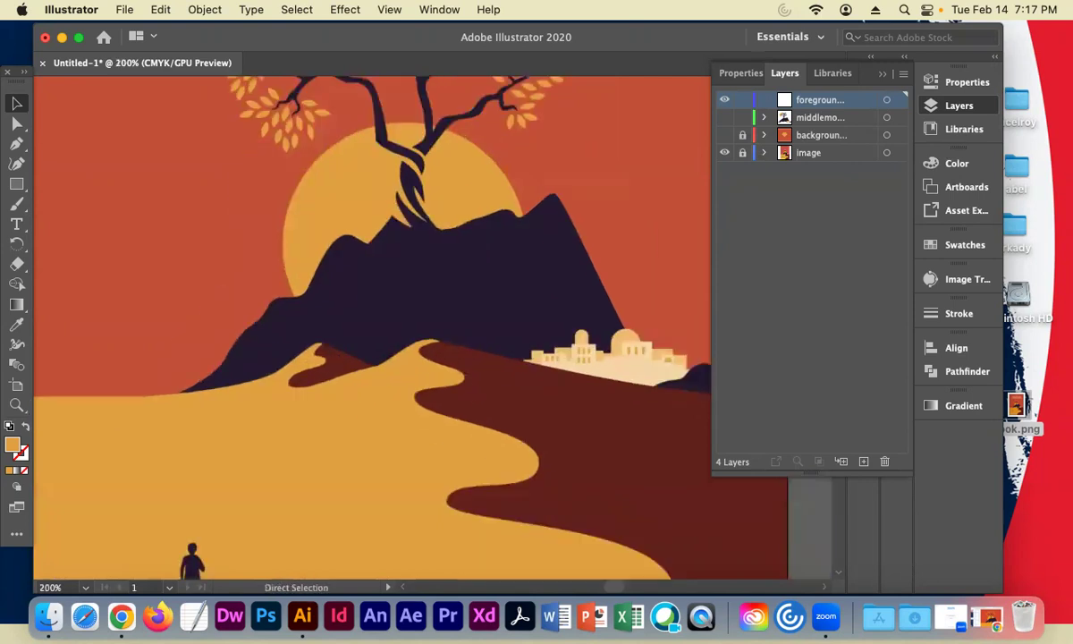
{"action": "key", "text": "super+1"}
{"action": "scroll", "coordinate": [414, 328], "scroll_direction": "down", "scroll_amount": 3}
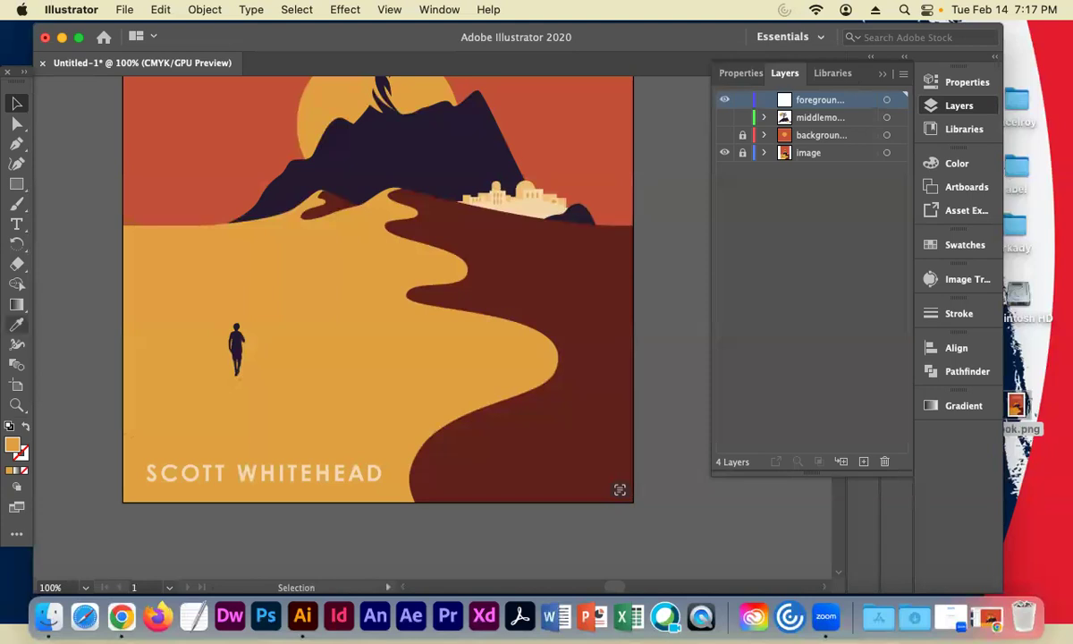
Trace the wavy dune crest with the Pen from the artboard's left edge to its right edge.
{"action": "key", "text": "i"}
{"action": "key", "text": "p"}
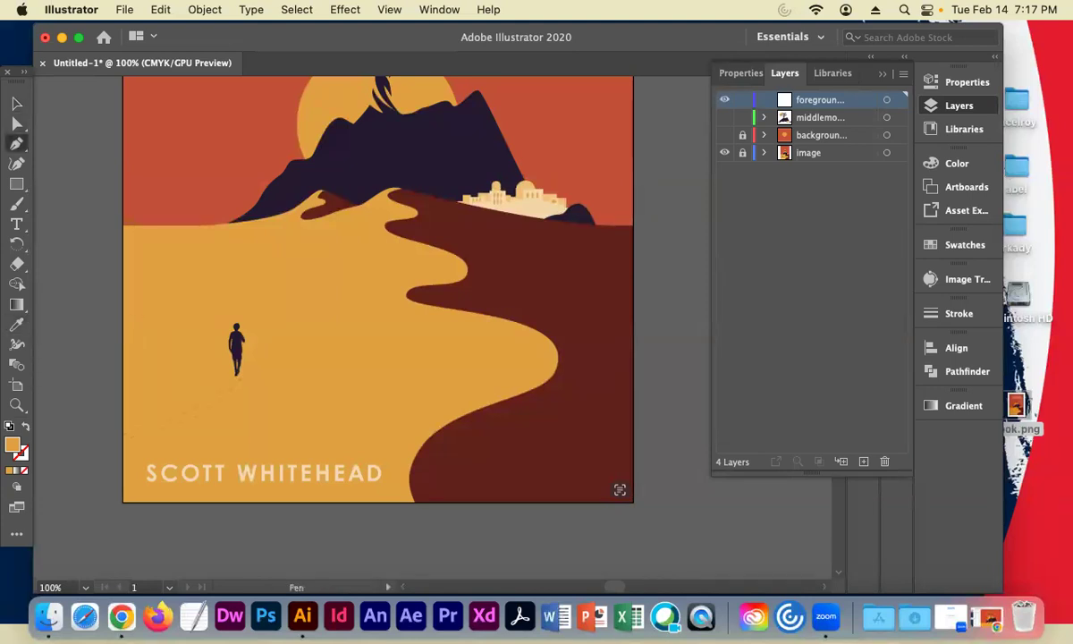
{"action": "left_click", "coordinate": [123, 224]}
{"action": "left_click", "coordinate": [276, 216]}
{"action": "left_click_drag", "start_coordinate": [277, 214], "coordinate": [394, 210]}
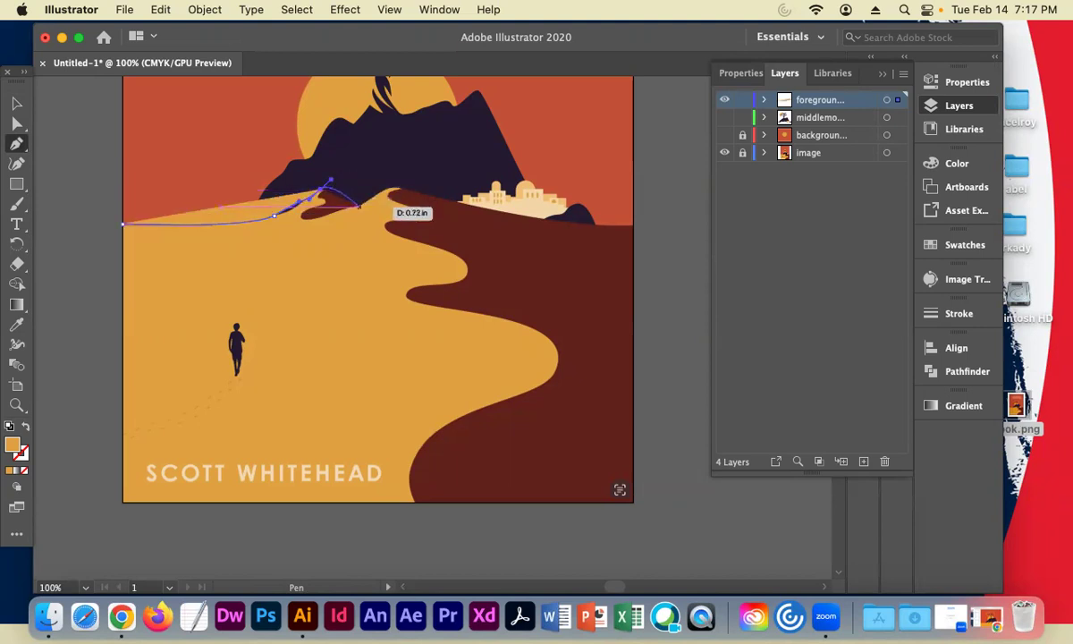
{"action": "left_click", "coordinate": [358, 203]}
{"action": "left_click_drag", "start_coordinate": [405, 187], "coordinate": [428, 192]}
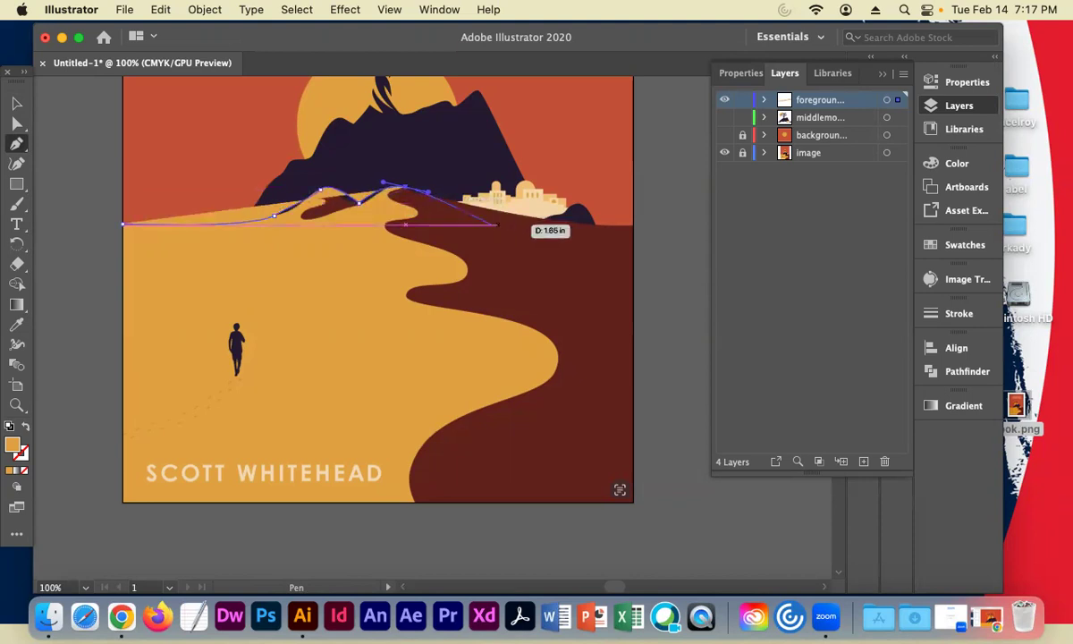
{"action": "left_click_drag", "start_coordinate": [580, 225], "coordinate": [619, 226]}
{"action": "left_click", "coordinate": [633, 226]}
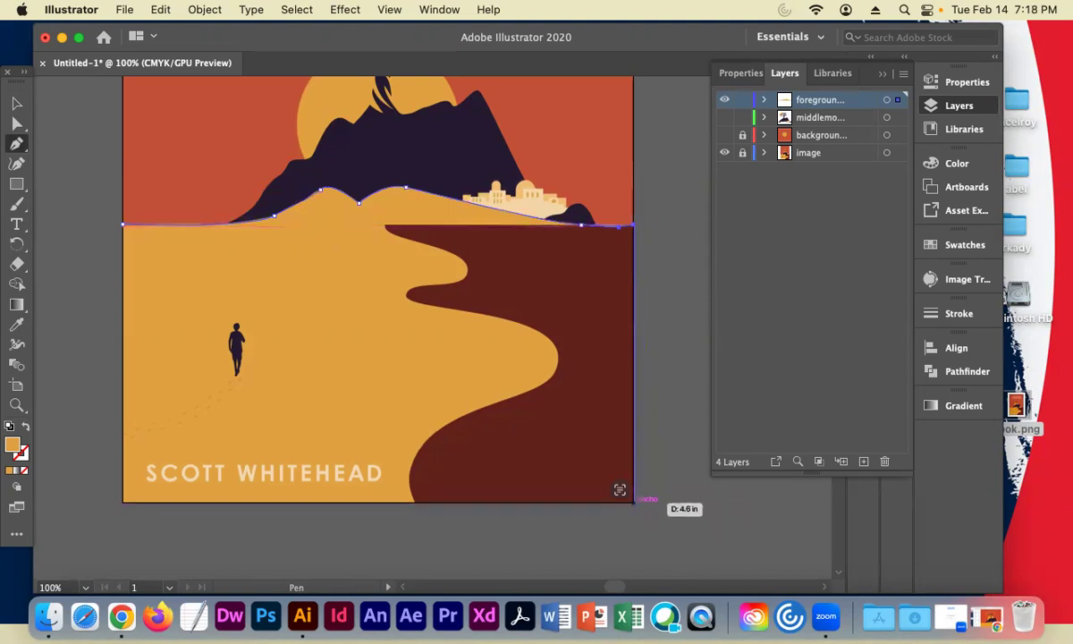
Close the dune shape through the bottom-right and bottom-left artboard corners, then deselect.
{"action": "left_click", "coordinate": [633, 501]}
{"action": "left_click", "coordinate": [124, 502]}
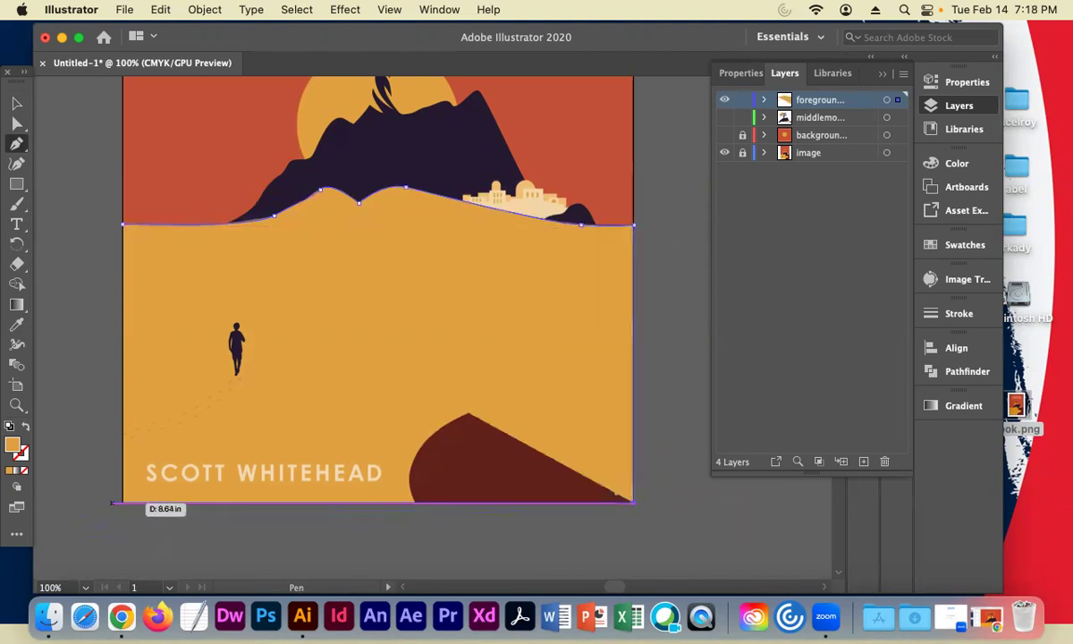
{"action": "left_click", "coordinate": [124, 225]}
{"action": "key", "text": "v"}
{"action": "left_click", "coordinate": [37, 116]}
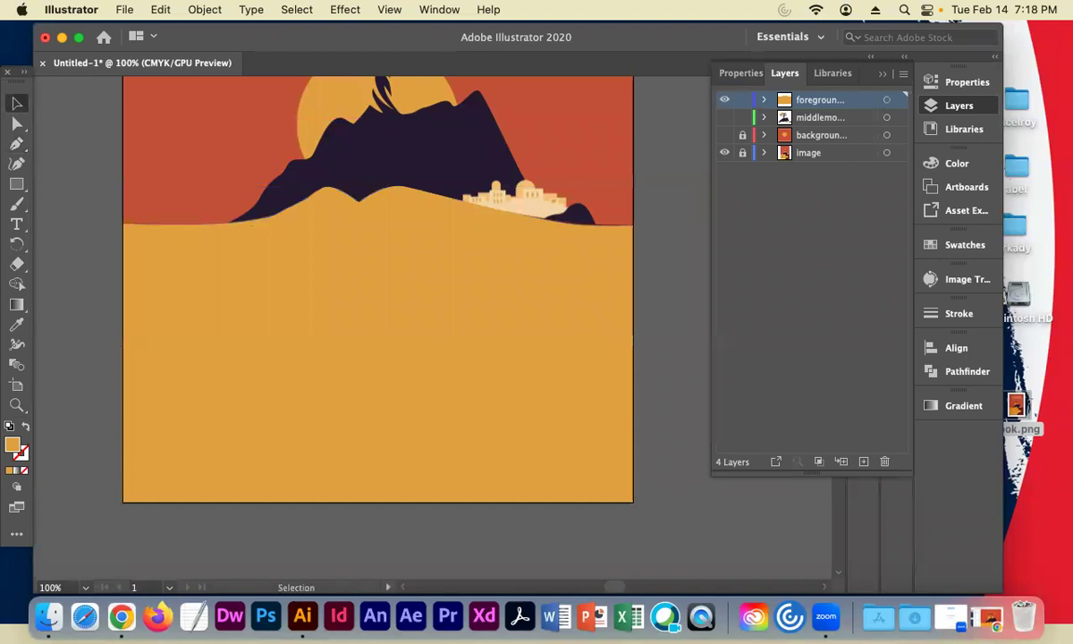
Flick the foreground layer on and off to compare the new dune with the shadows below.
{"action": "left_click", "coordinate": [724, 100]}
{"action": "left_click", "coordinate": [725, 99]}
{"action": "left_click", "coordinate": [724, 100]}
{"action": "left_click", "coordinate": [725, 99]}
{"action": "left_click", "coordinate": [724, 99]}
{"action": "left_click", "coordinate": [725, 100]}
{"action": "left_click", "coordinate": [725, 99]}
{"action": "left_click", "coordinate": [724, 100]}
{"action": "key", "text": "super+shift+a"}
{"action": "left_click", "coordinate": [724, 99]}
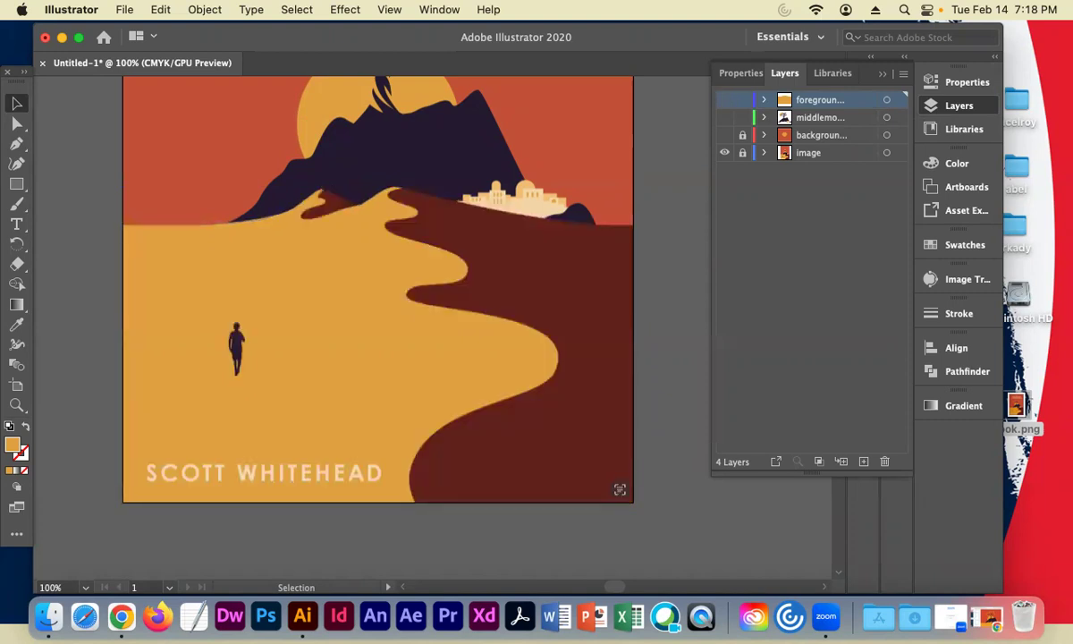
Zoom in on the upper dunes, recheck the foreground layer, and reselect the orange dune shape.
{"action": "key", "text": "super+equal"}
{"action": "key", "text": "super+equal"}
{"action": "key", "text": "super+equal"}
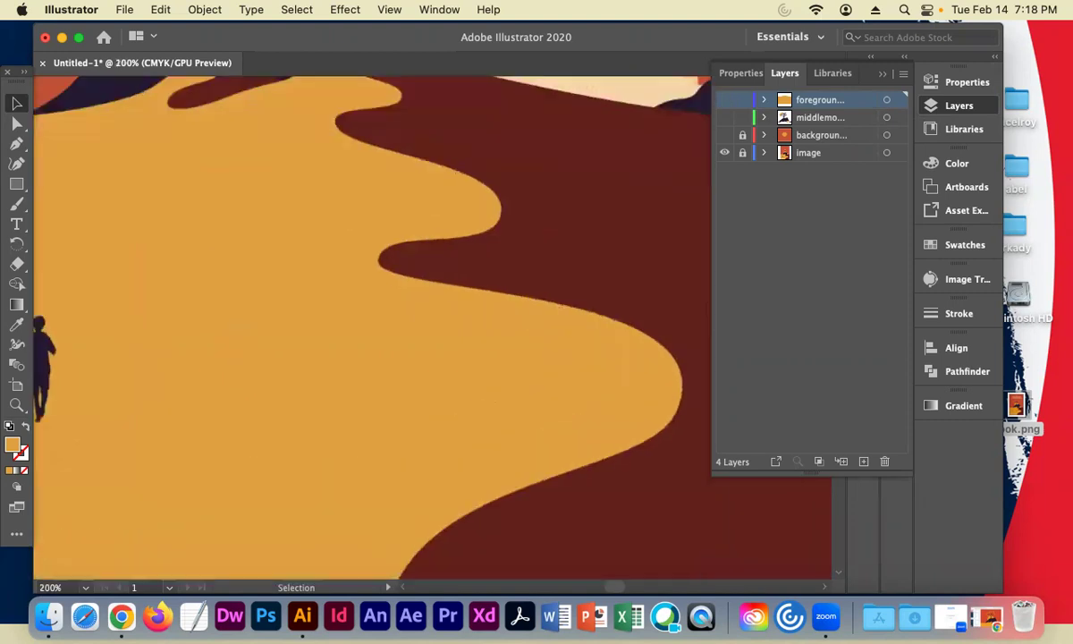
{"action": "scroll", "coordinate": [429, 322], "scroll_direction": "up", "scroll_amount": 3}
{"action": "scroll", "coordinate": [371, 327], "scroll_direction": "left", "scroll_amount": 4}
{"action": "scroll", "coordinate": [371, 327], "scroll_direction": "up", "scroll_amount": 2}
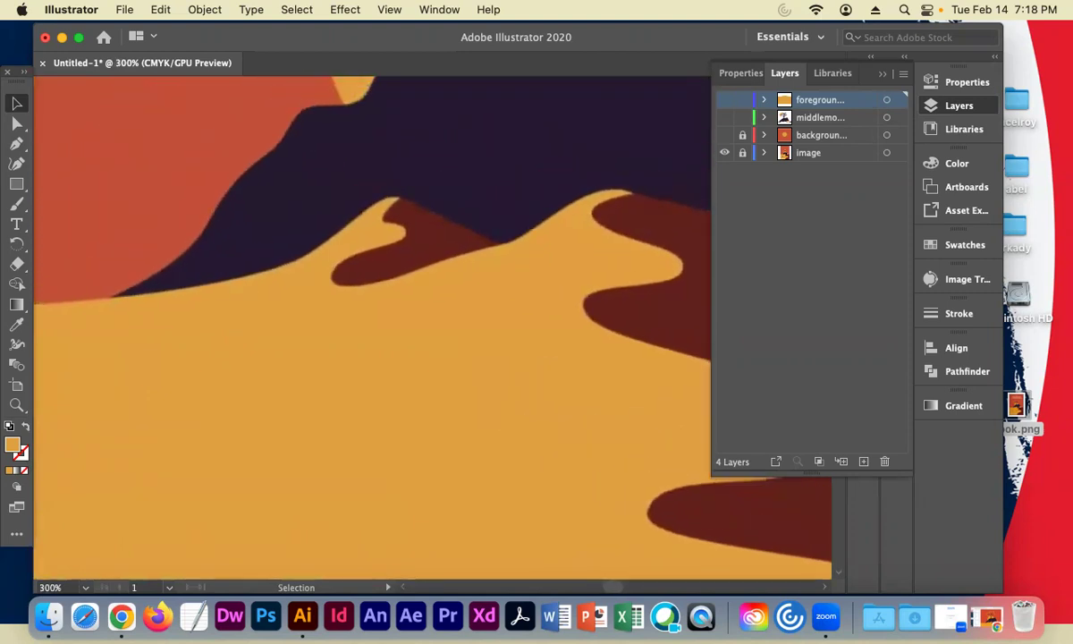
{"action": "left_click", "coordinate": [724, 100]}
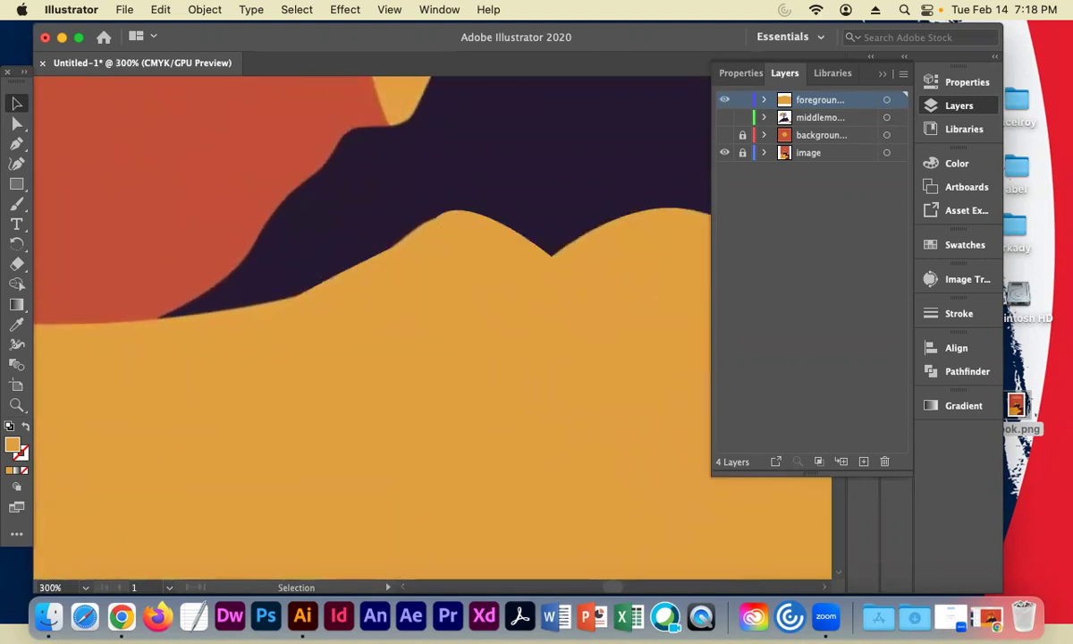
{"action": "left_click", "coordinate": [725, 99]}
{"action": "left_click", "coordinate": [724, 99]}
{"action": "left_click", "coordinate": [725, 99]}
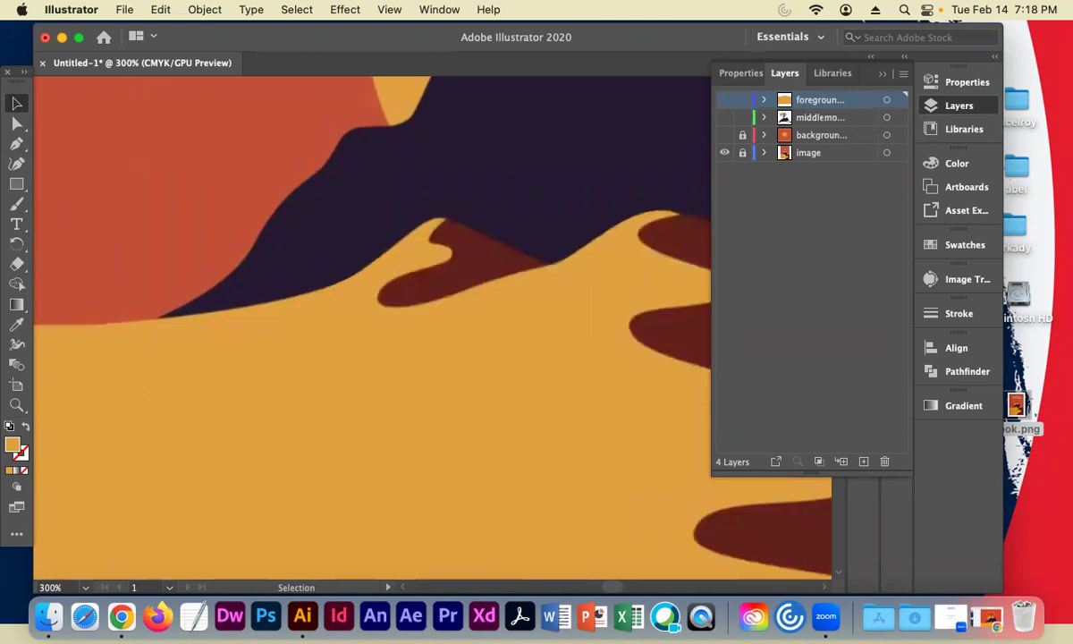
{"action": "key", "text": "super+z"}
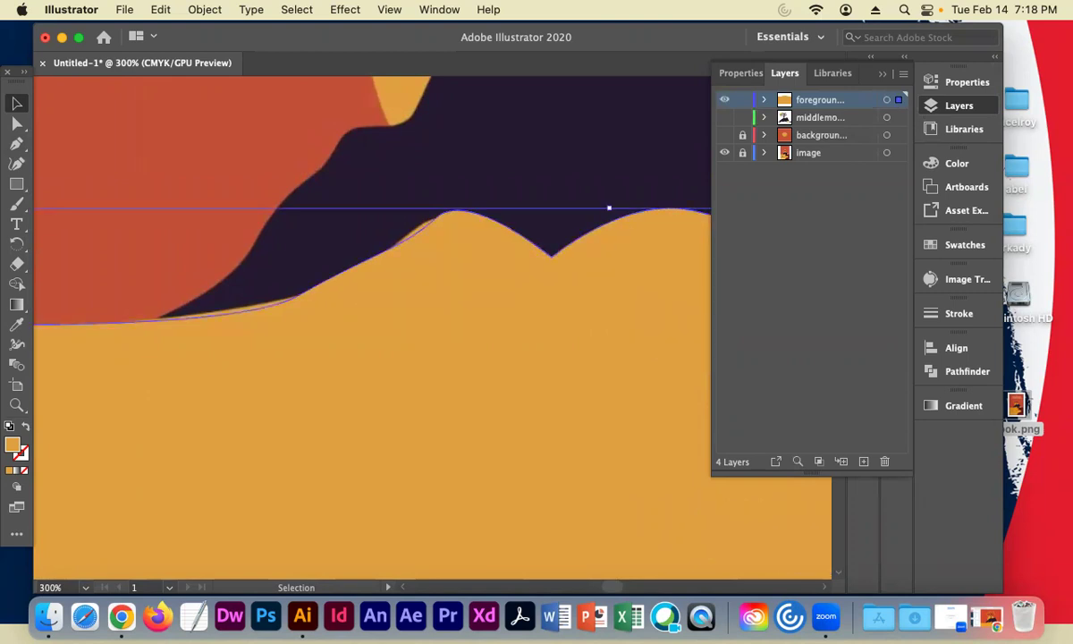
Turn the dune's fill into a stroke outline and convert the dip anchor to a smooth point.
{"action": "key", "text": "super+shift+z"}
{"action": "key", "text": "a"}
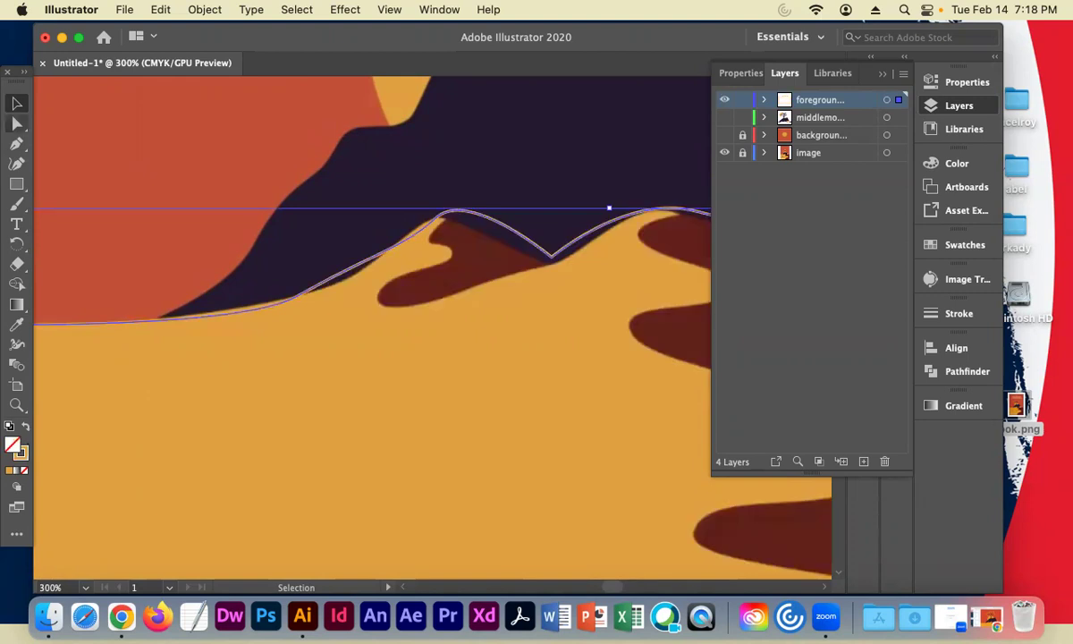
{"action": "left_click", "coordinate": [298, 295]}
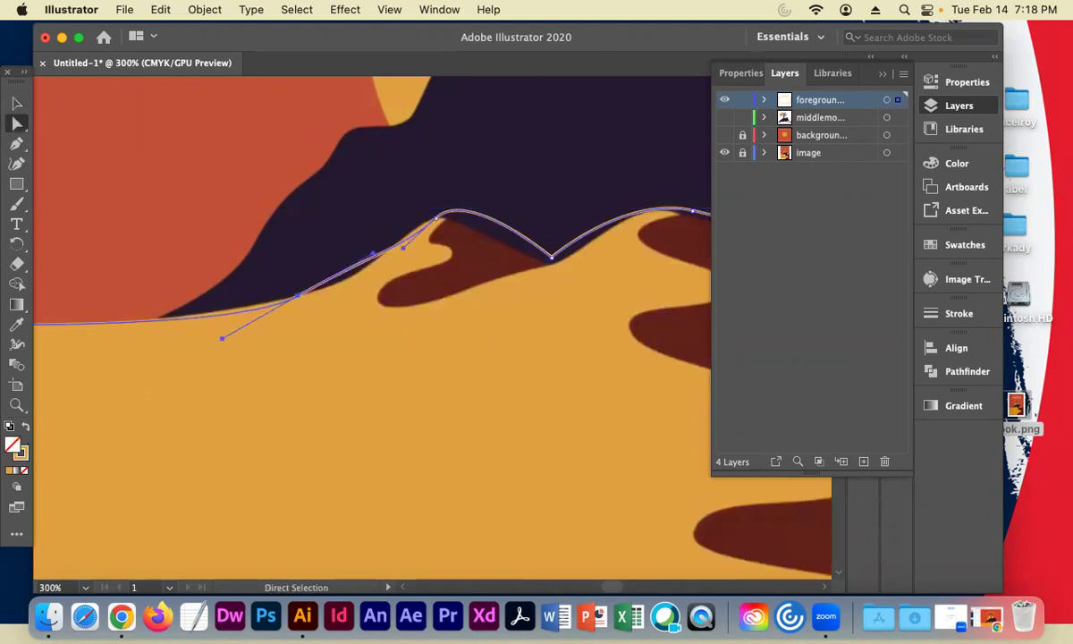
{"action": "left_click", "coordinate": [957, 82]}
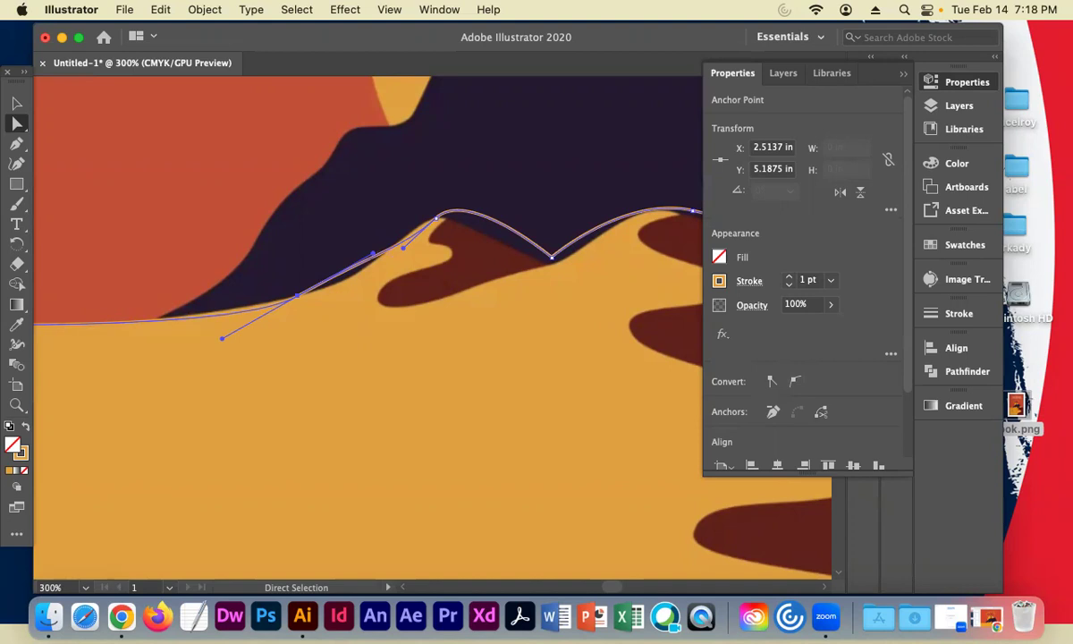
{"action": "left_click", "coordinate": [436, 216]}
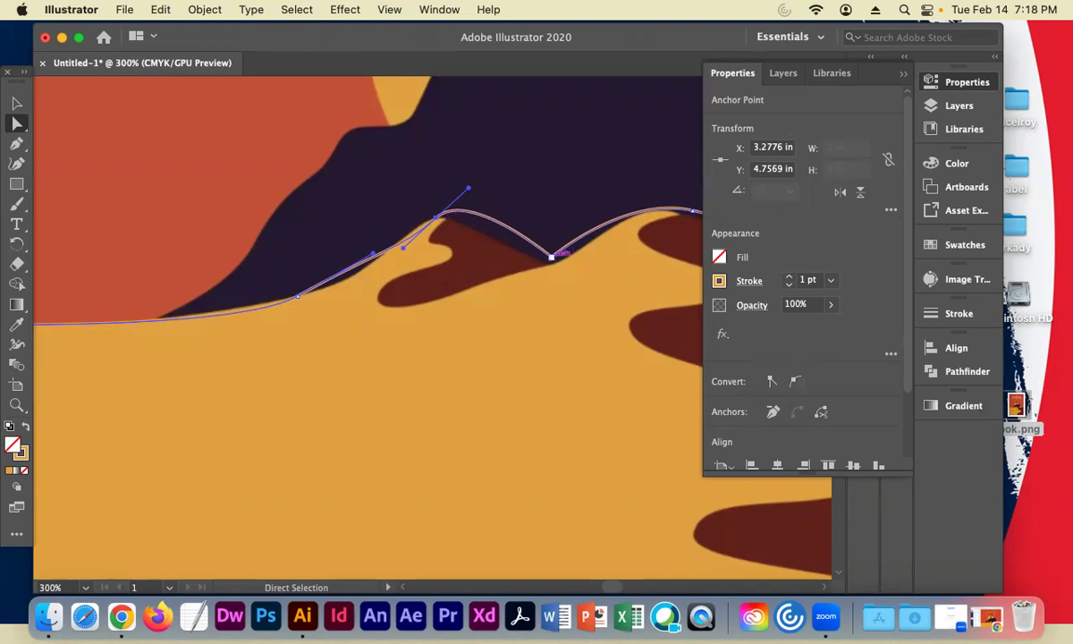
{"action": "left_click", "coordinate": [552, 257]}
{"action": "left_click", "coordinate": [794, 381]}
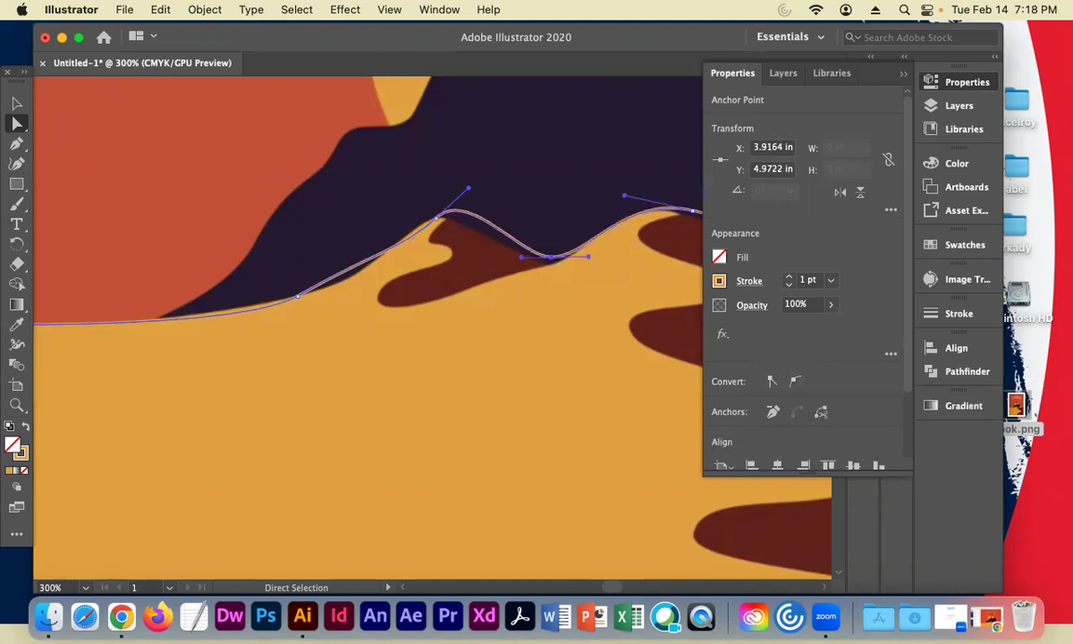
Pull the crest anchor's handle down and nudge the left anchor so the slope hugs the dune.
{"action": "scroll", "coordinate": [367, 327], "scroll_direction": "right", "scroll_amount": 10}
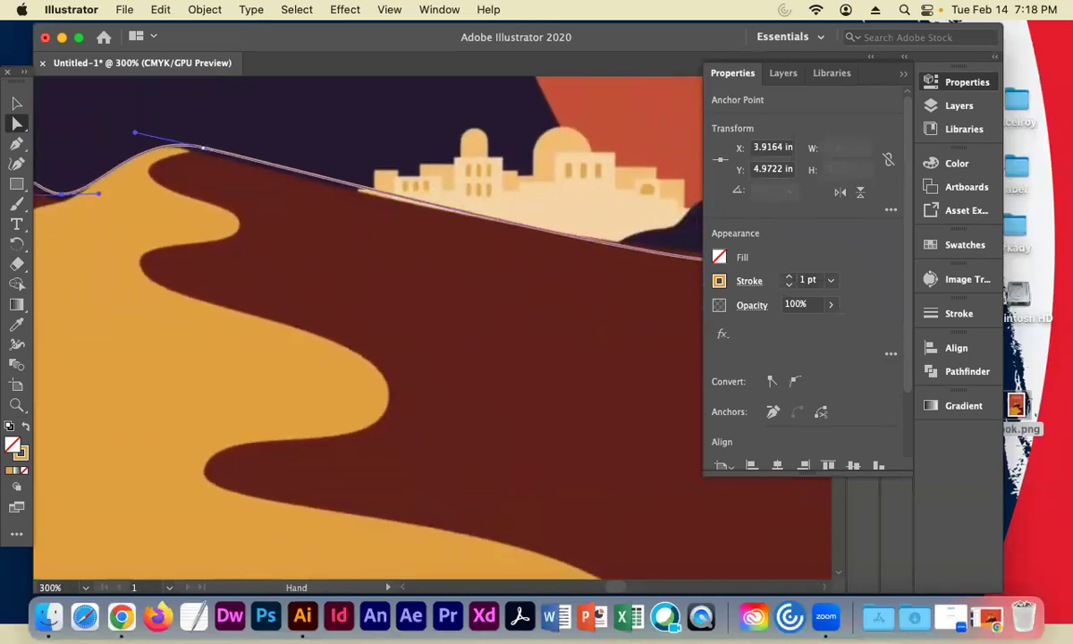
{"action": "left_click", "coordinate": [268, 172]}
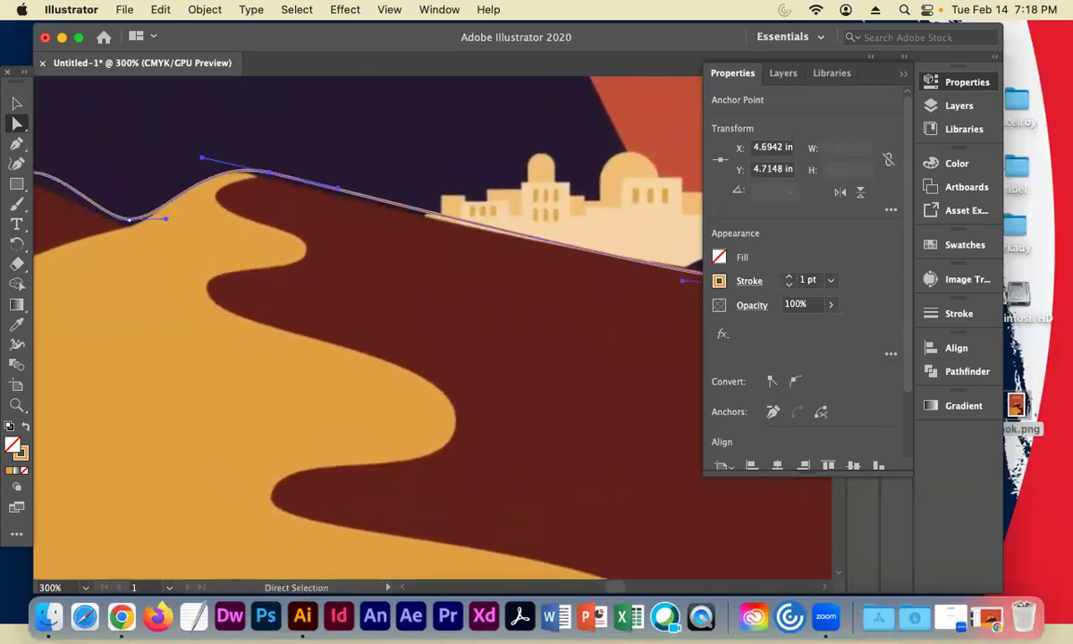
{"action": "scroll", "coordinate": [367, 327], "scroll_direction": "left", "scroll_amount": 7}
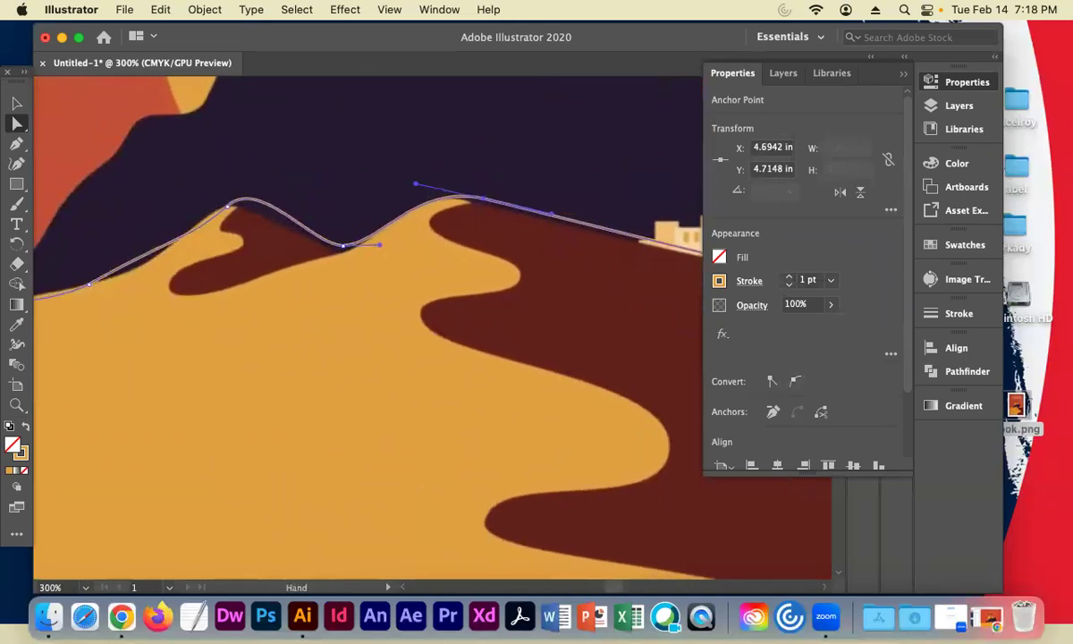
{"action": "left_click_drag", "start_coordinate": [174, 291], "coordinate": [277, 310]}
{"action": "left_click_drag", "start_coordinate": [356, 265], "coordinate": [358, 288]}
{"action": "left_click_drag", "start_coordinate": [278, 311], "coordinate": [278, 318]}
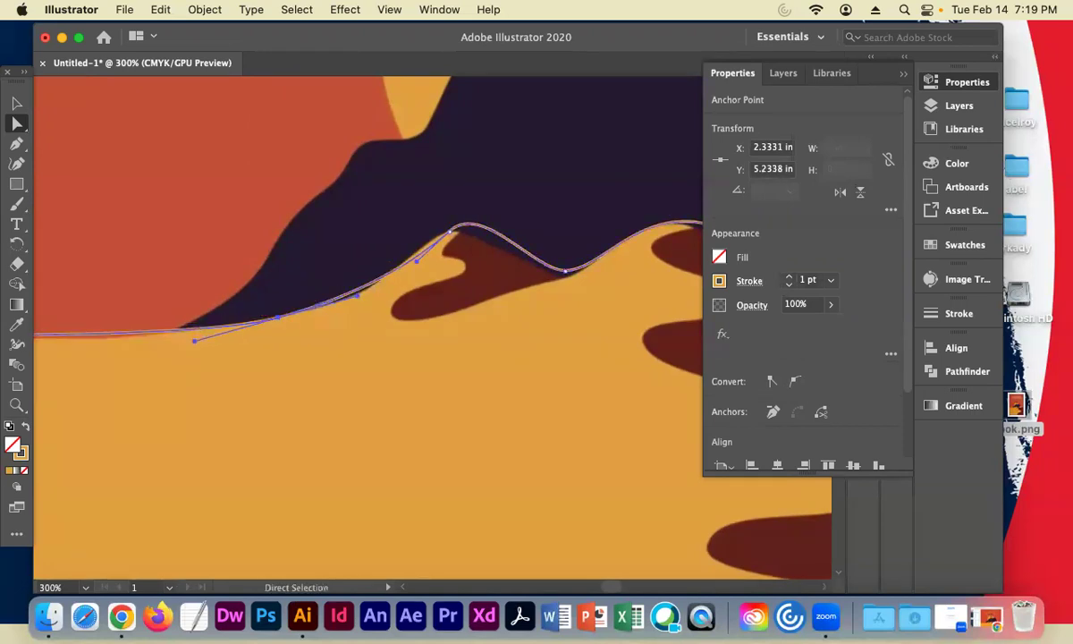
{"action": "key", "text": "v"}
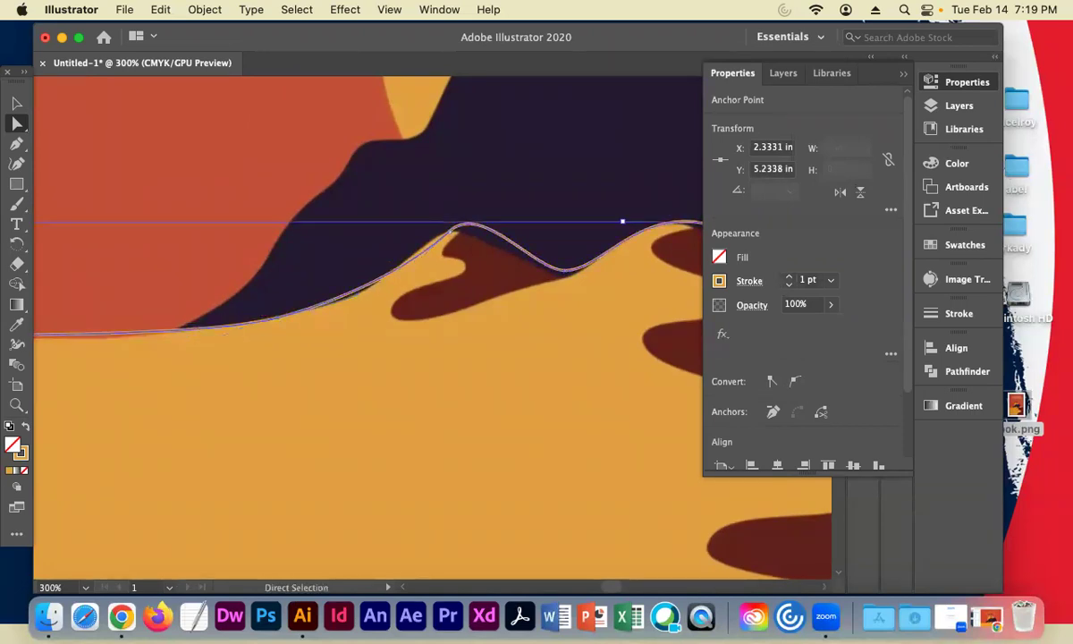
{"action": "key", "text": "super+minus"}
{"action": "key", "text": "super+minus"}
{"action": "key", "text": "a"}
{"action": "scroll", "coordinate": [429, 322], "scroll_direction": "right", "scroll_amount": 5}
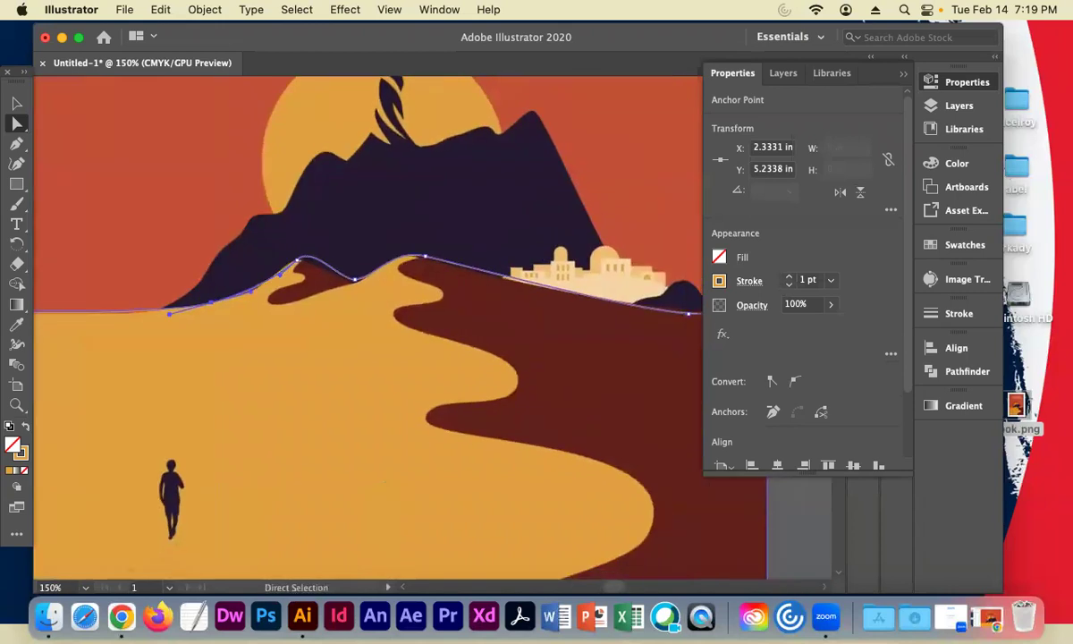
Reselect the crest outline and refine its anchors while zoomed in on the dune tops.
{"action": "key", "text": "v"}
{"action": "key", "text": "super+shift+a"}
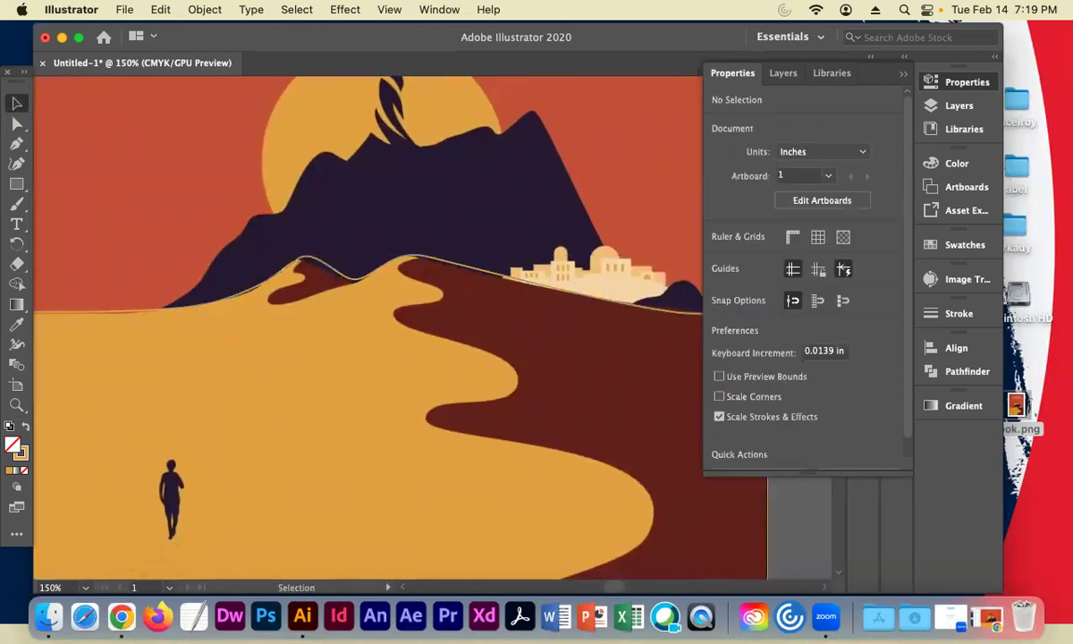
{"action": "key", "text": "super+z"}
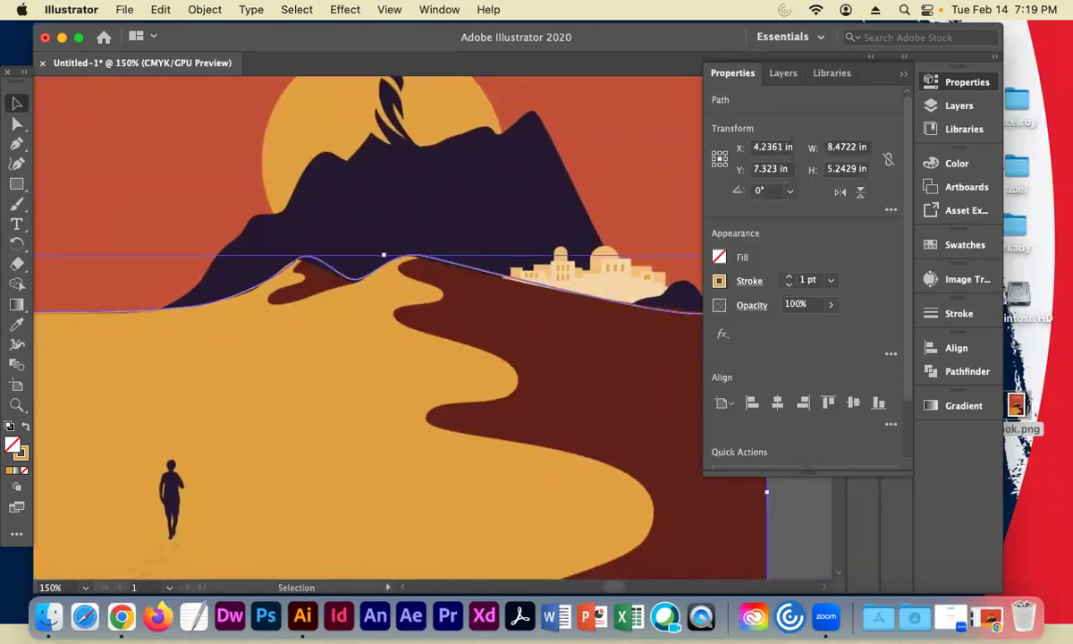
{"action": "key", "text": "a"}
{"action": "left_click", "coordinate": [300, 259]}
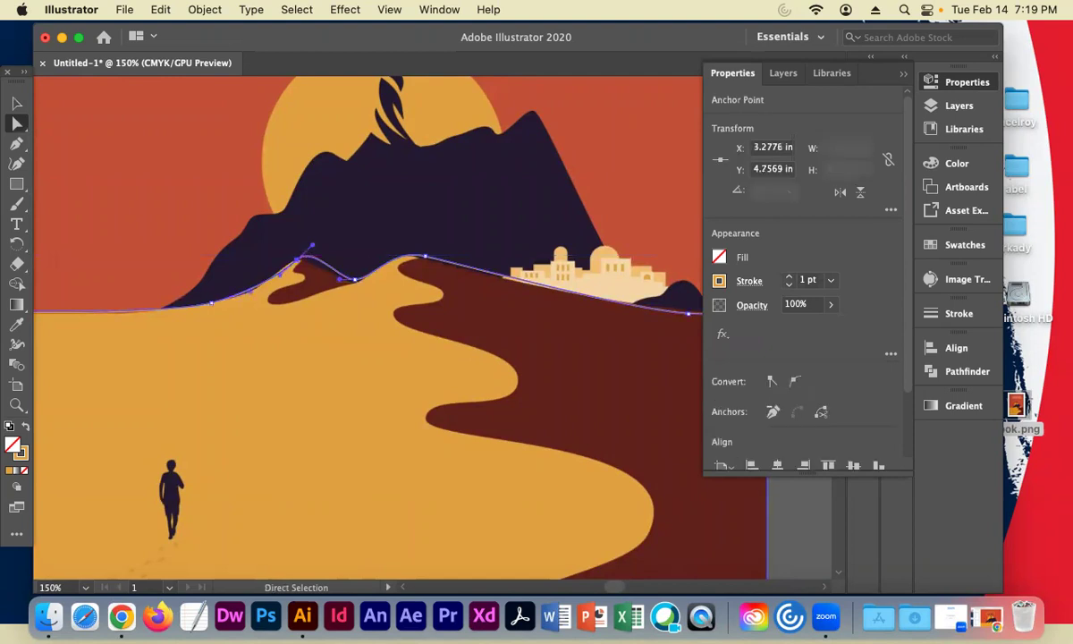
{"action": "scroll", "coordinate": [805, 268], "scroll_direction": "down", "scroll_amount": 3}
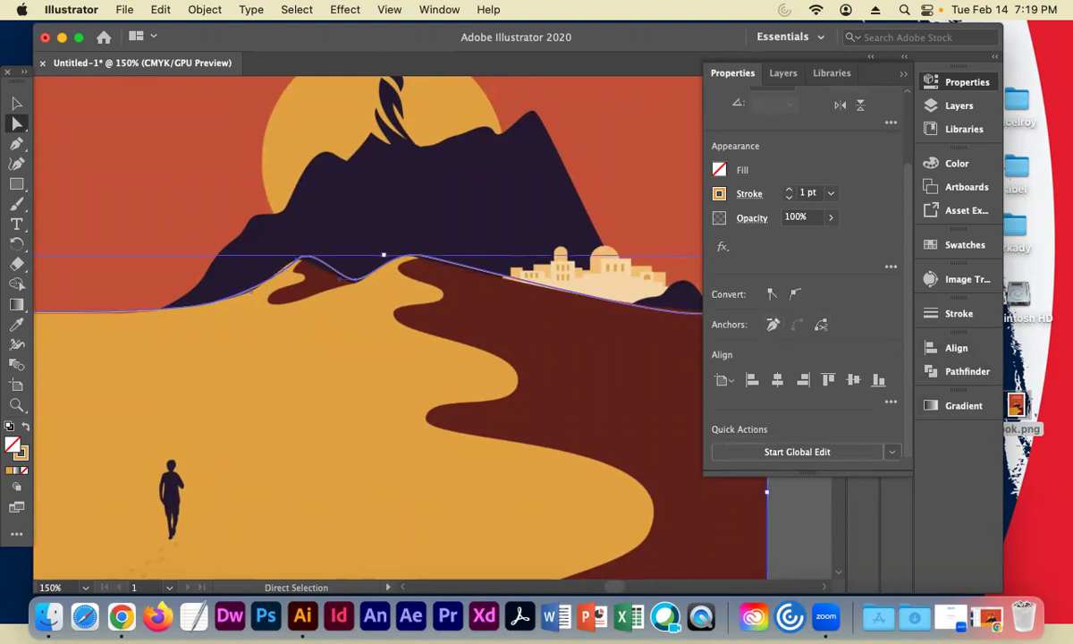
{"action": "key", "text": "super+equal"}
{"action": "key", "text": "super+equal"}
{"action": "scroll", "coordinate": [429, 322], "scroll_direction": "right", "scroll_amount": 5}
{"action": "scroll", "coordinate": [430, 322], "scroll_direction": "down", "scroll_amount": 2}
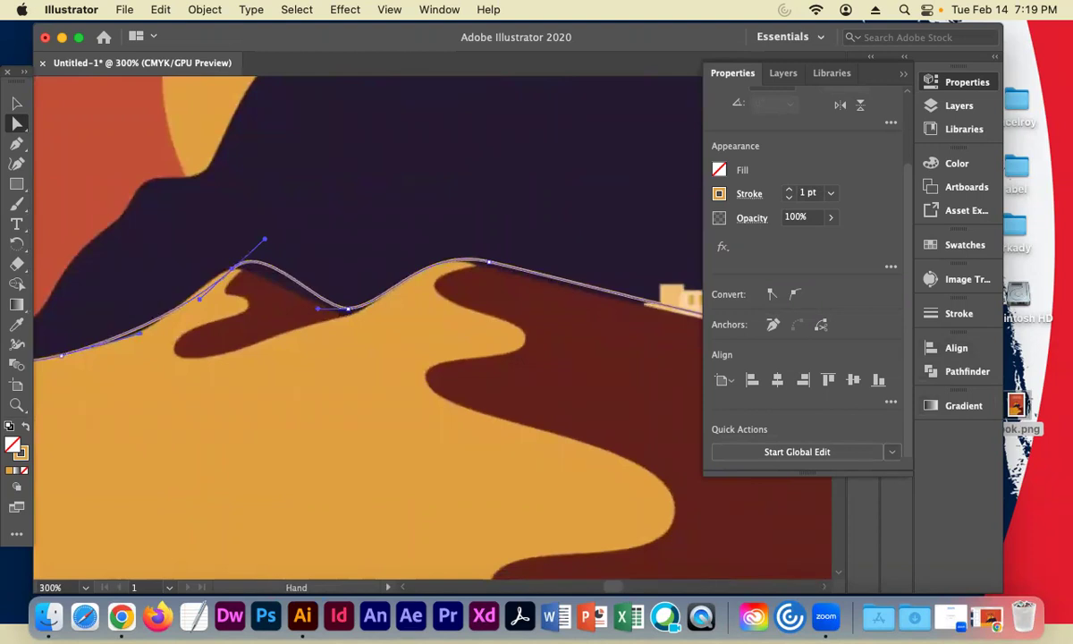
{"action": "key", "text": "space"}
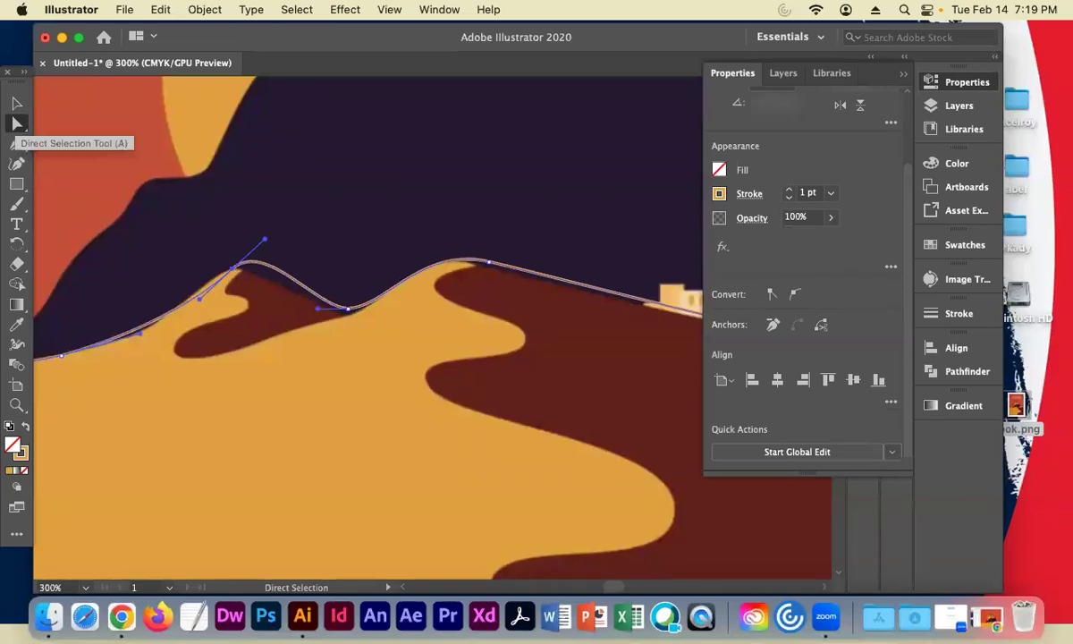
Deselect, expand the foreground layer in the Layers panel, and lock the crest outline path.
{"action": "left_click", "coordinate": [16, 103]}
{"action": "left_click", "coordinate": [405, 256]}
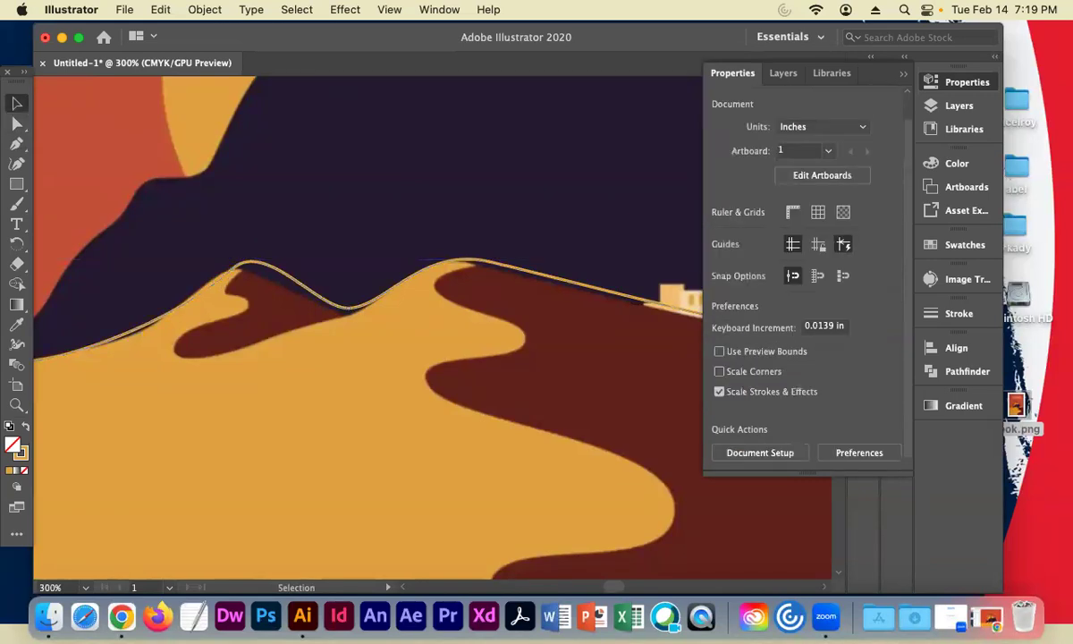
{"action": "left_click", "coordinate": [953, 106]}
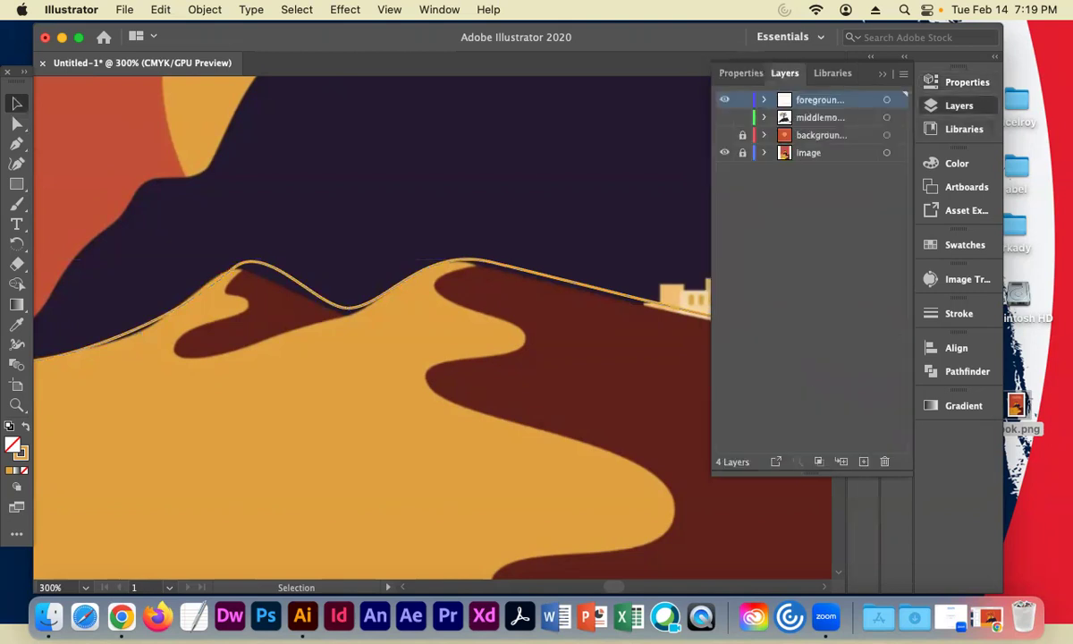
{"action": "left_click", "coordinate": [762, 99]}
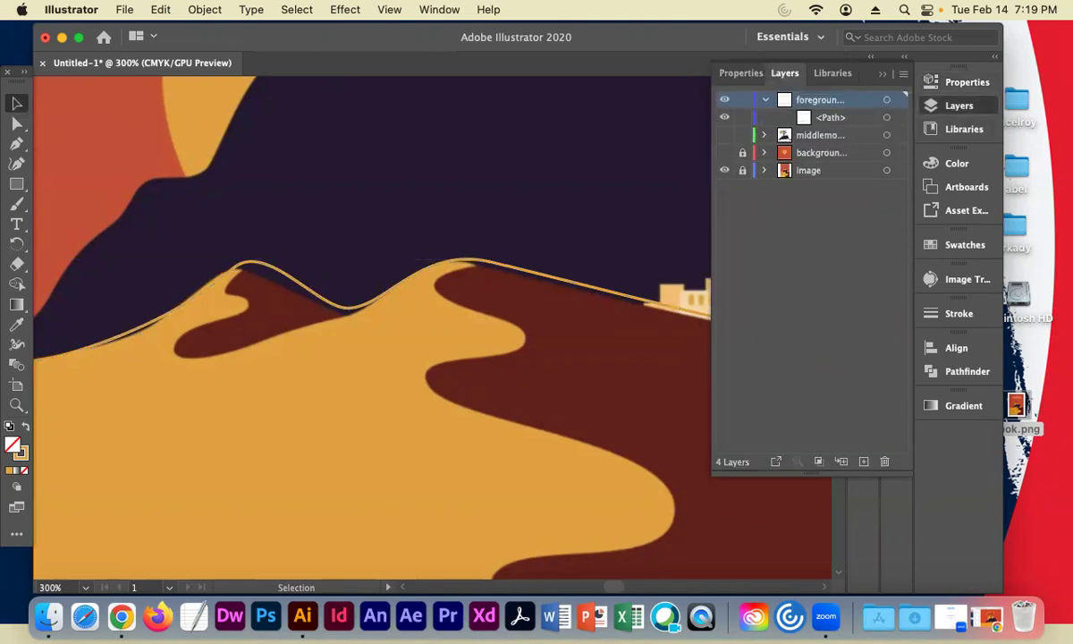
{"action": "left_click", "coordinate": [743, 117]}
Draw a shadow shape below the left dune crest, fill it dark brown via Eyedropper, and lock it.
{"action": "key", "text": "p"}
{"action": "left_click_drag", "start_coordinate": [251, 262], "coordinate": [225, 358]}
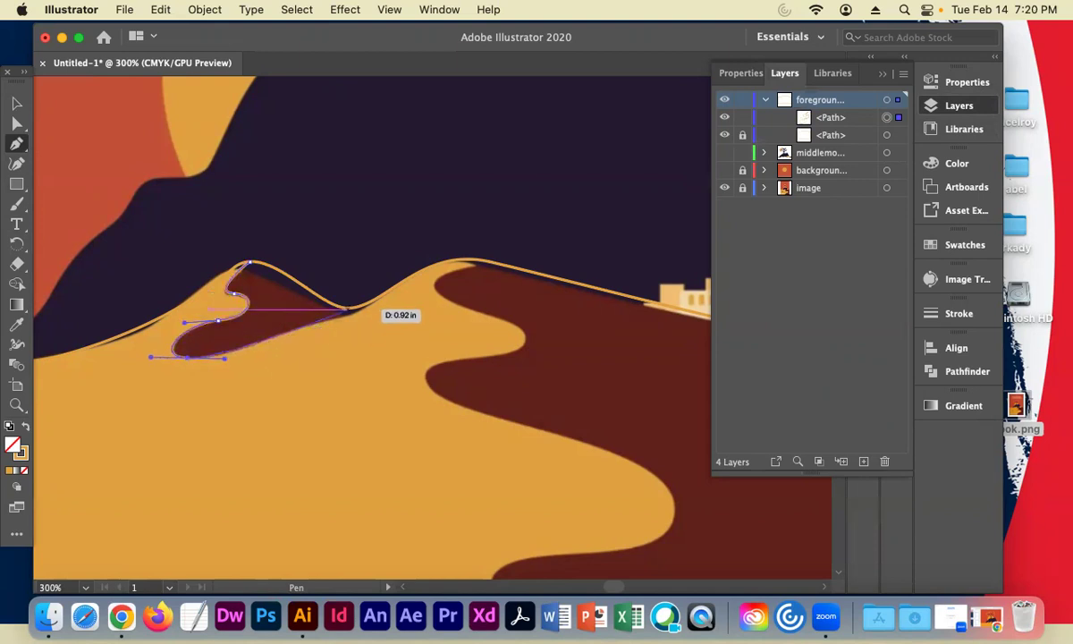
{"action": "left_click_drag", "start_coordinate": [364, 306], "coordinate": [277, 260]}
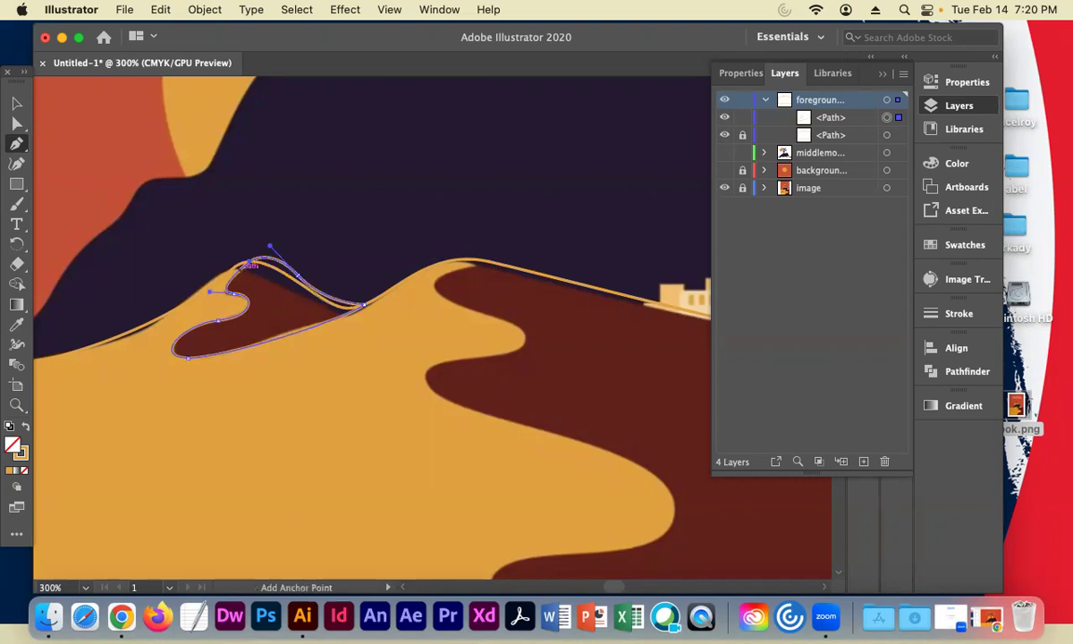
{"action": "left_click", "coordinate": [16, 102]}
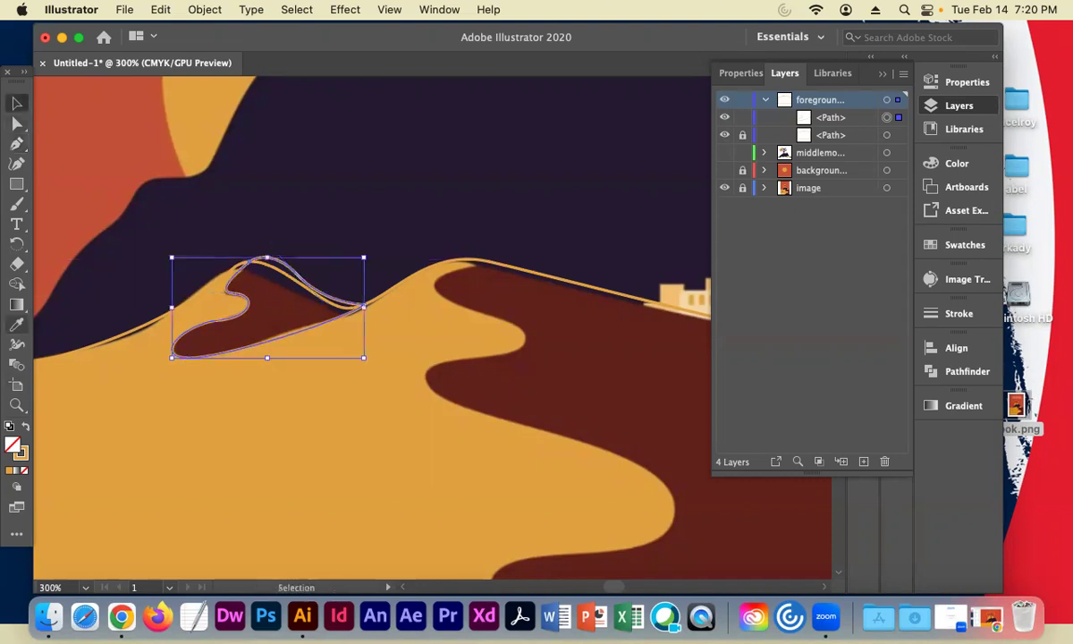
{"action": "left_click", "coordinate": [16, 325]}
{"action": "left_click", "coordinate": [271, 304]}
{"action": "left_click", "coordinate": [16, 102]}
{"action": "key", "text": "super+2"}
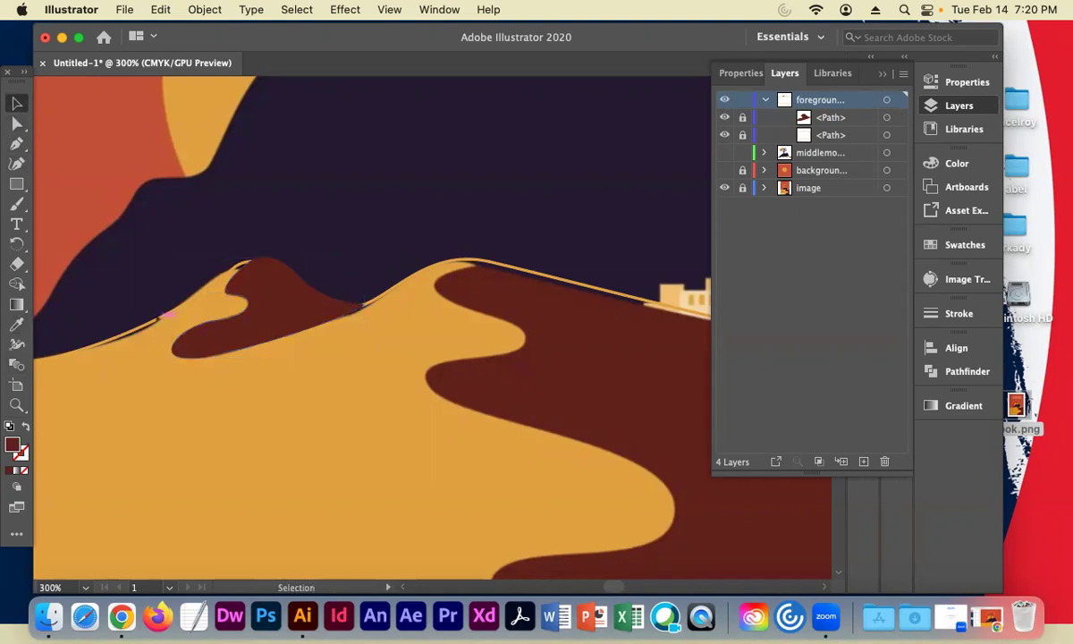
Unlock the dune outline path, restore it to an unfilled outline, and lock it again.
{"action": "left_click", "coordinate": [743, 134]}
{"action": "key", "text": "super+a"}
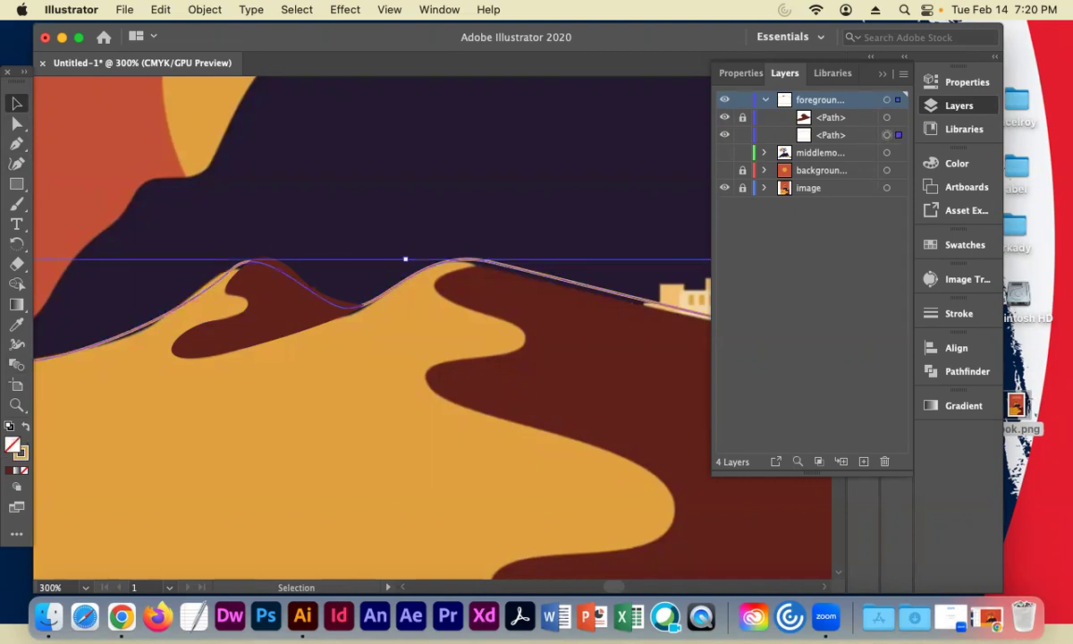
{"action": "key", "text": "shift+x"}
{"action": "key", "text": "super+shift+a"}
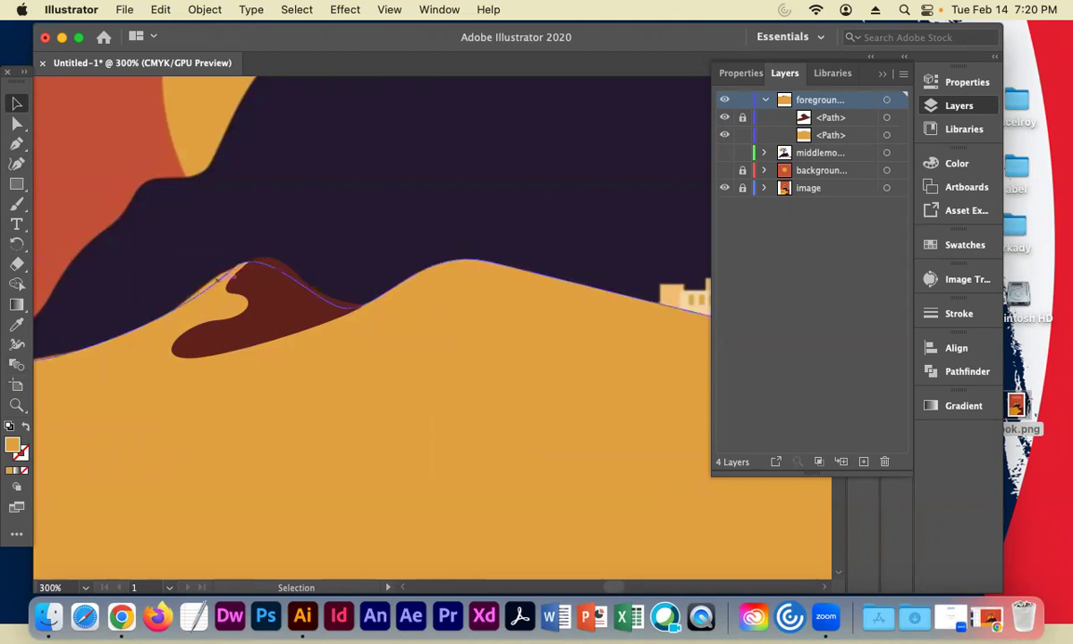
{"action": "left_click", "coordinate": [405, 259]}
{"action": "key", "text": "slash"}
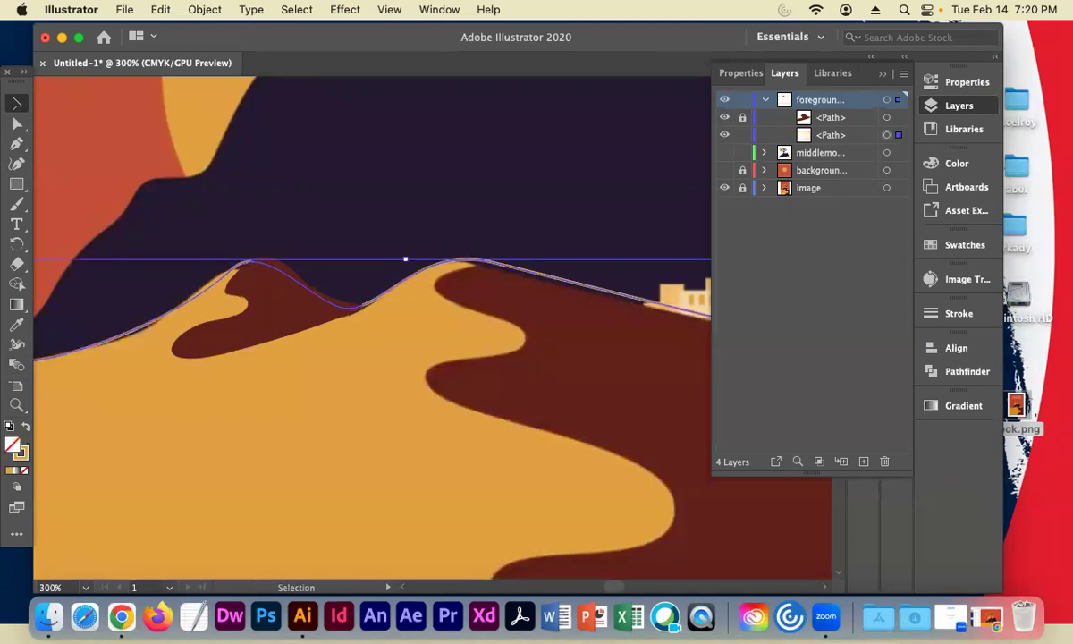
{"action": "key", "text": "super+2"}
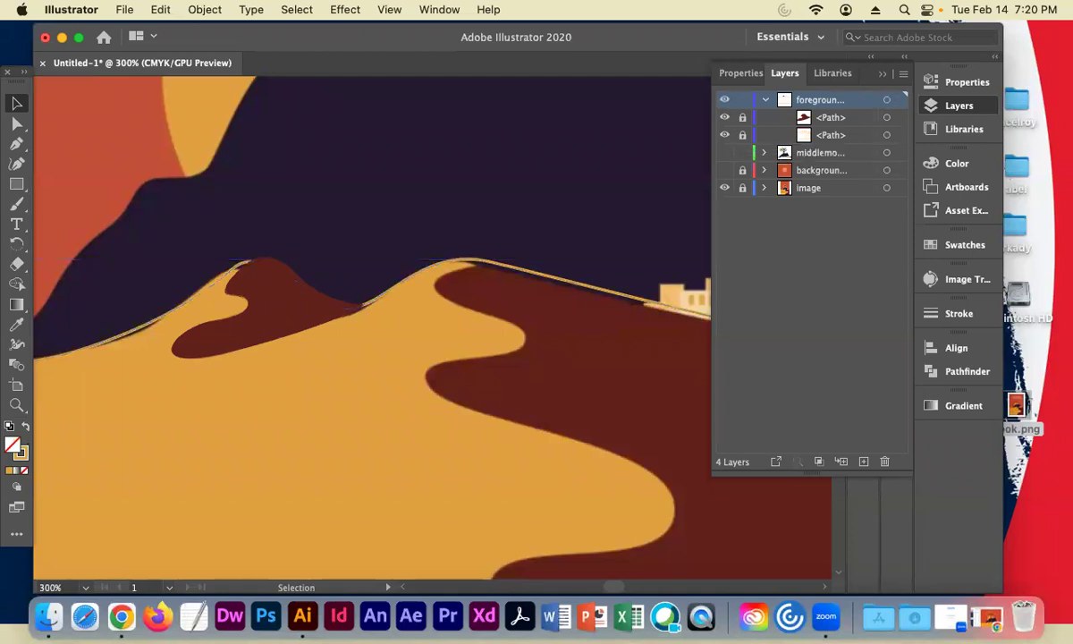
{"action": "scroll", "coordinate": [371, 326], "scroll_direction": "down", "scroll_amount": 5}
{"action": "scroll", "coordinate": [371, 326], "scroll_direction": "right", "scroll_amount": 10}
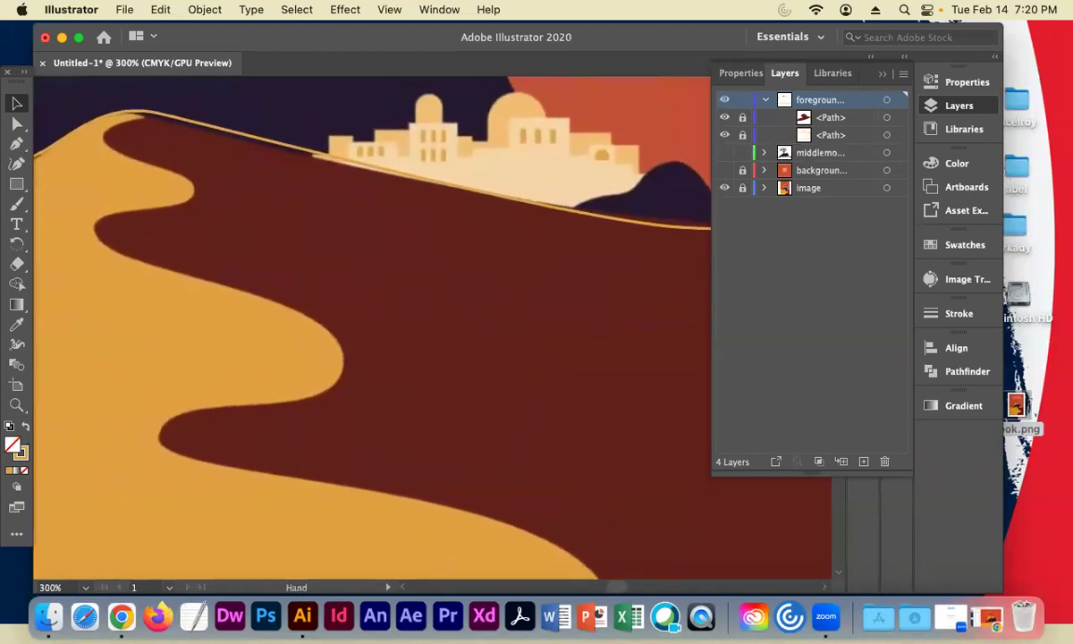
Zoom out to 200% and scroll over to the big dune and town.
{"action": "key", "text": "a"}
{"action": "key", "text": "super+minus"}
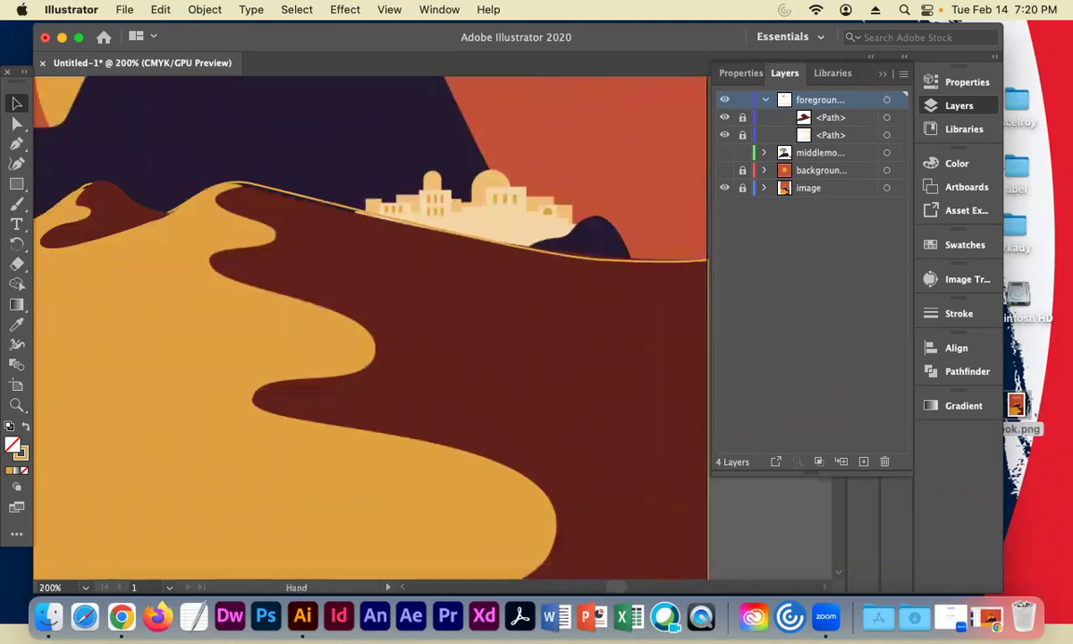
{"action": "scroll", "coordinate": [371, 327], "scroll_direction": "down", "scroll_amount": 2}
{"action": "scroll", "coordinate": [372, 326], "scroll_direction": "right", "scroll_amount": 2}
{"action": "scroll", "coordinate": [371, 326], "scroll_direction": "down", "scroll_amount": 1}
{"action": "scroll", "coordinate": [371, 326], "scroll_direction": "right", "scroll_amount": 1}
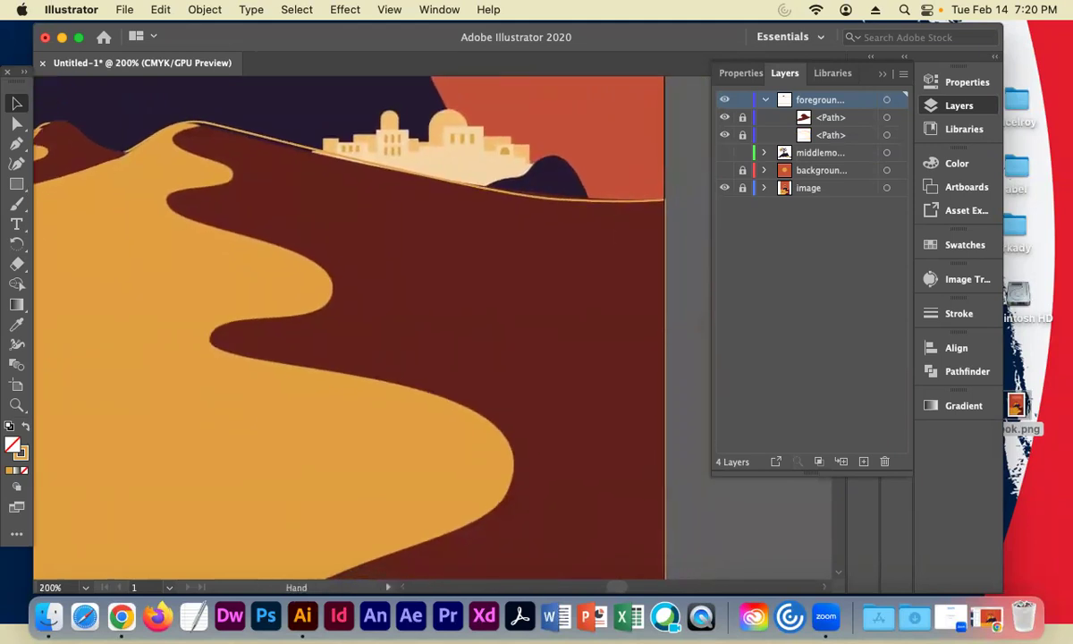
Start a Pen path at the dune crest and curve it down the winding edge.
{"action": "key", "text": "p"}
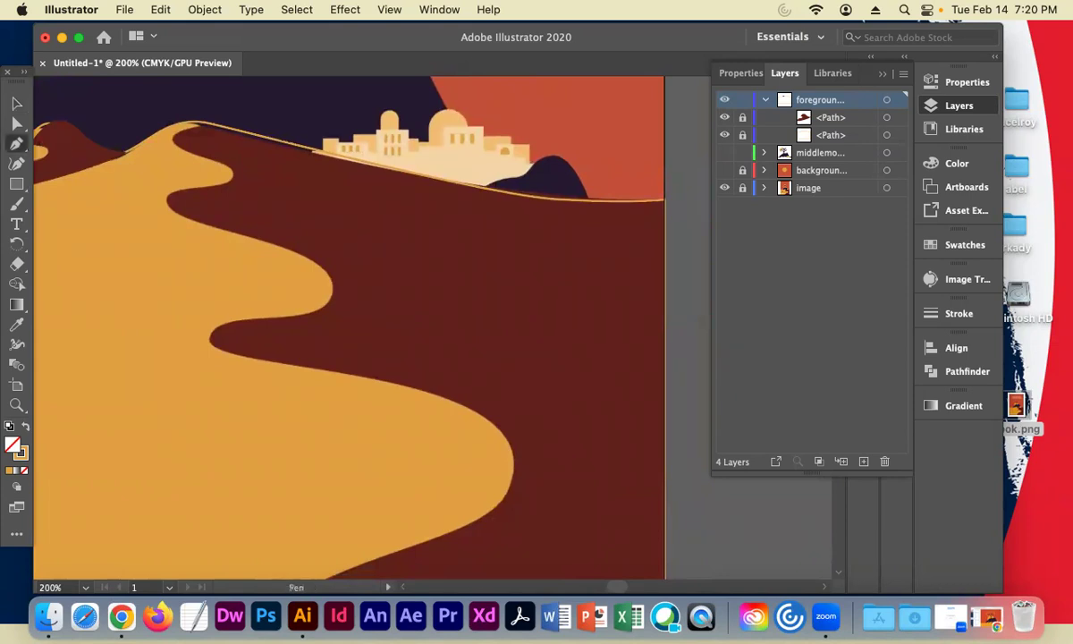
{"action": "left_click_drag", "start_coordinate": [208, 123], "coordinate": [231, 166]}
{"action": "left_click_drag", "start_coordinate": [264, 172], "coordinate": [288, 180]}
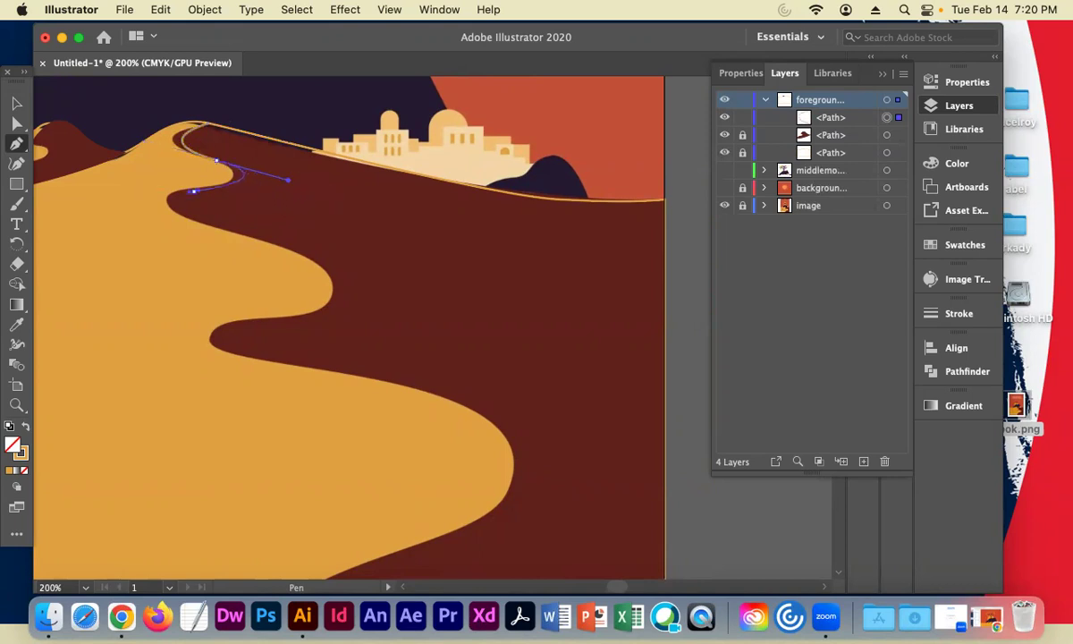
{"action": "left_click_drag", "start_coordinate": [165, 194], "coordinate": [423, 282]}
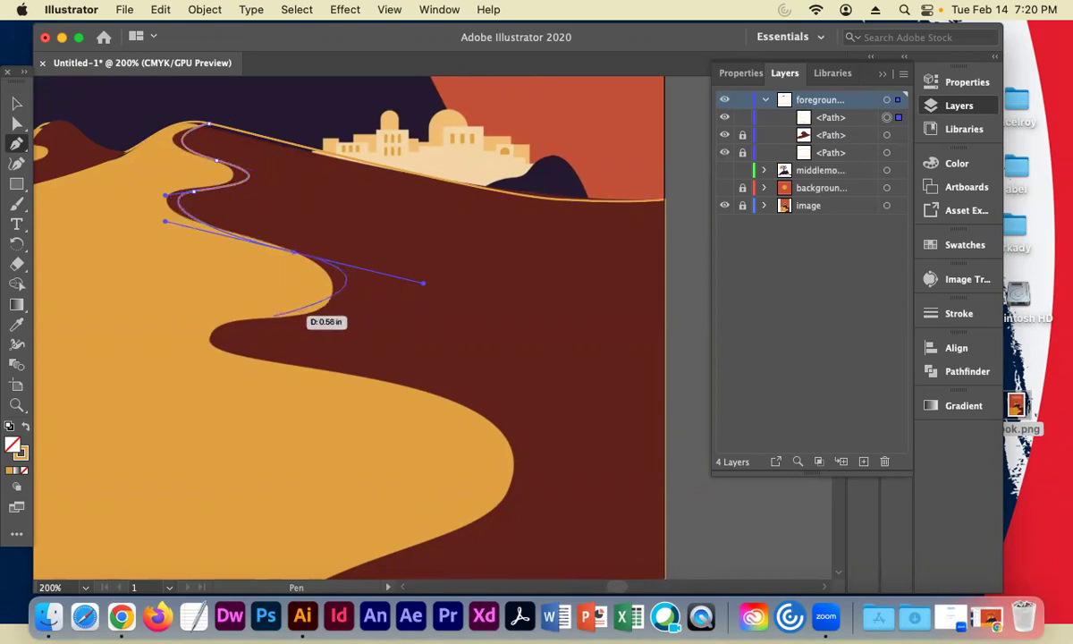
{"action": "left_click_drag", "start_coordinate": [269, 317], "coordinate": [194, 318]}
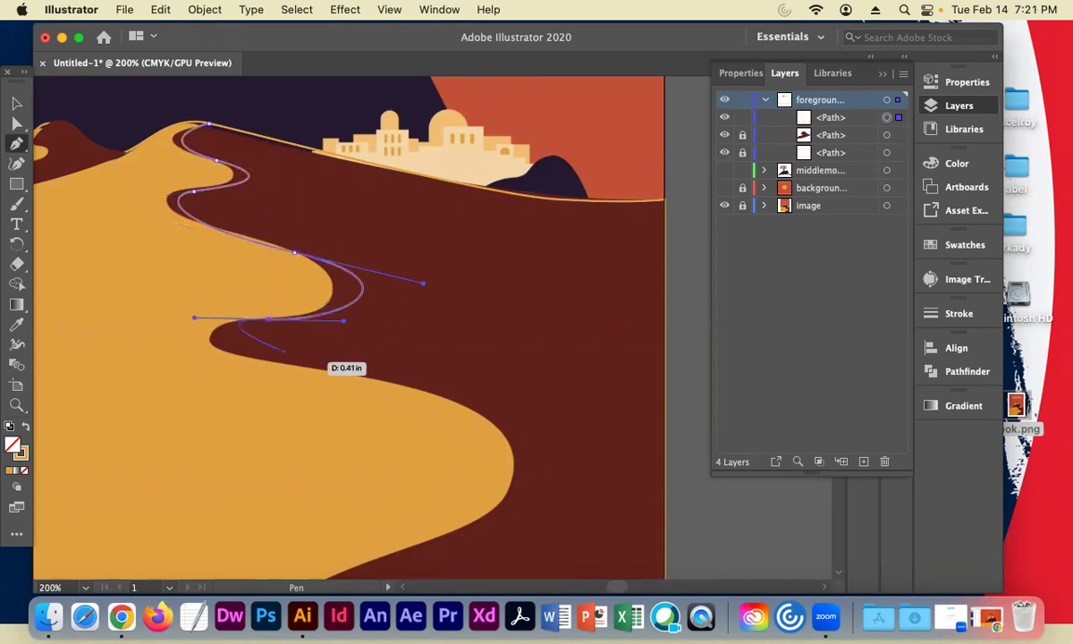
{"action": "left_click_drag", "start_coordinate": [308, 368], "coordinate": [437, 383]}
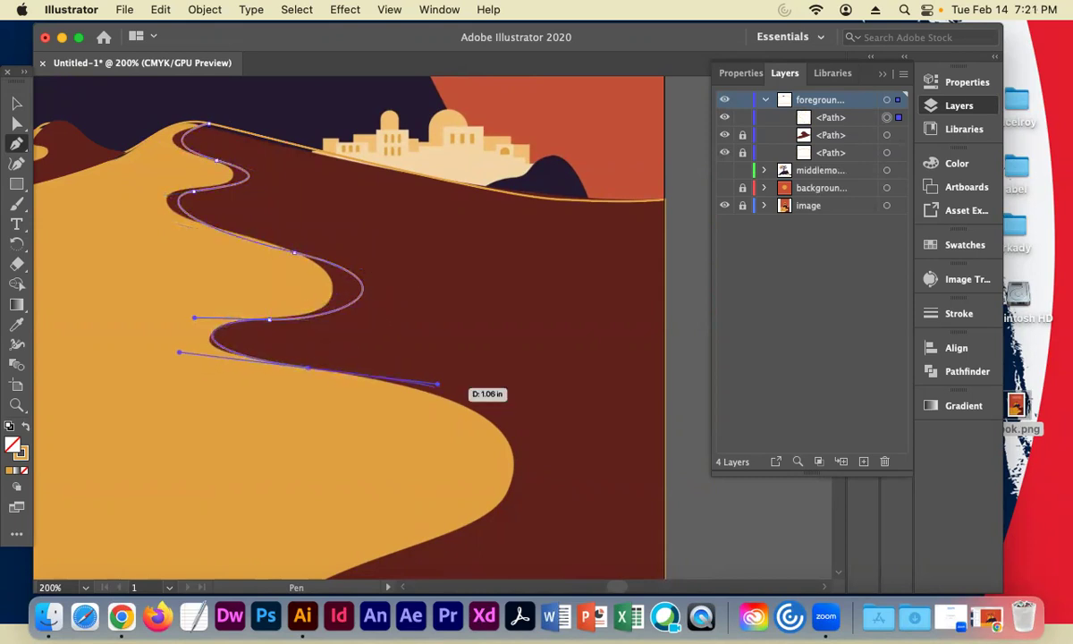
{"action": "left_click_drag", "start_coordinate": [510, 485], "coordinate": [321, 168]}
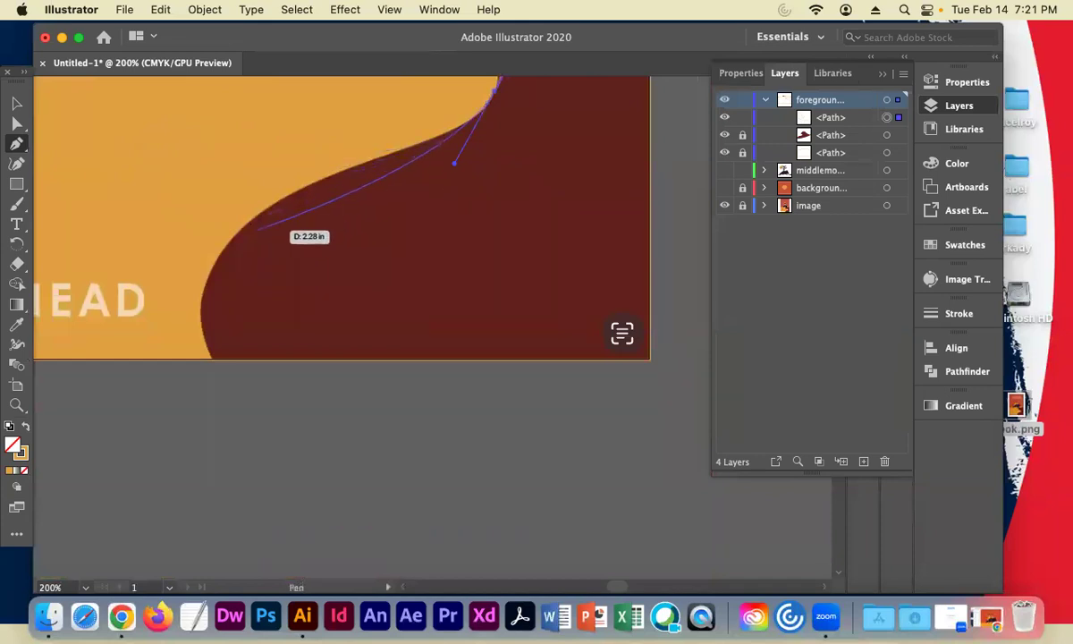
Carry the path to the bottom-right corner, curve it back up, and close it.
{"action": "left_click_drag", "start_coordinate": [249, 228], "coordinate": [194, 304]}
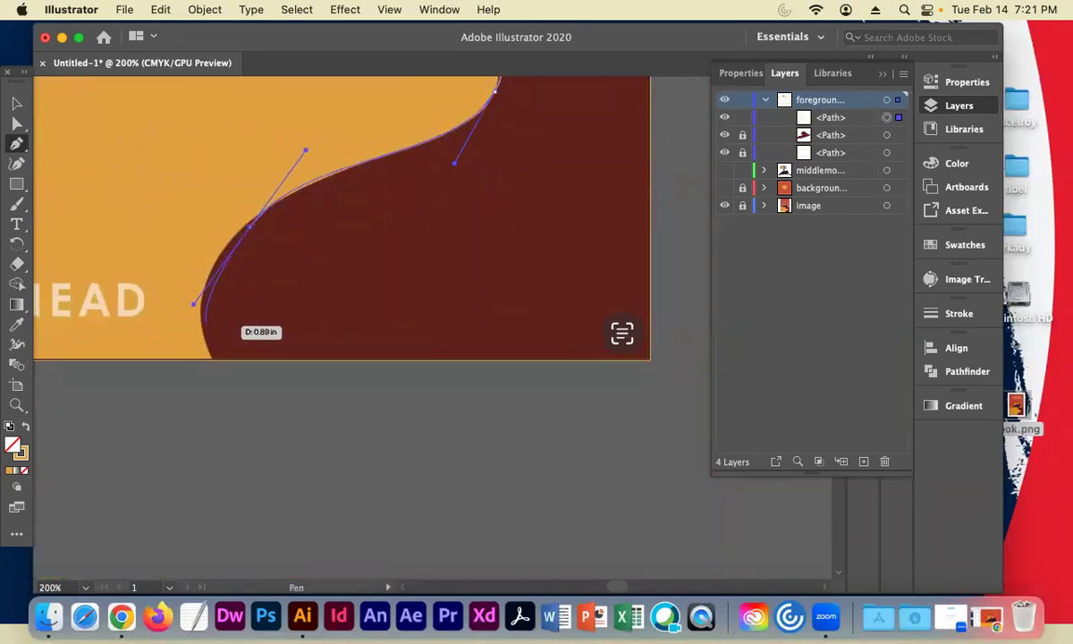
{"action": "mouse_move", "coordinate": [213, 359]}
{"action": "left_mouse_down"}
{"action": "mouse_move", "coordinate": [236, 442]}
{"action": "mouse_move", "coordinate": [224, 421]}
{"action": "mouse_move", "coordinate": [219, 442]}
{"action": "mouse_move", "coordinate": [215, 361]}
{"action": "left_mouse_up"}
{"action": "left_click_drag", "start_coordinate": [649, 359], "coordinate": [592, 293]}
{"action": "left_click_drag", "start_coordinate": [623, 332], "coordinate": [627, 532]}
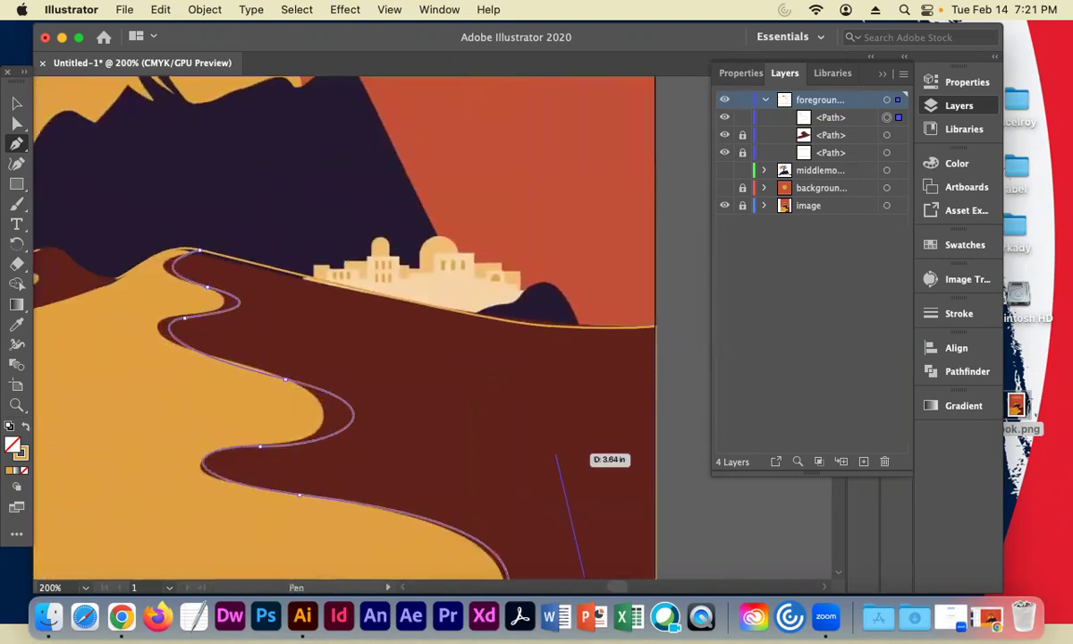
{"action": "left_click_drag", "start_coordinate": [658, 326], "coordinate": [120, 226]}
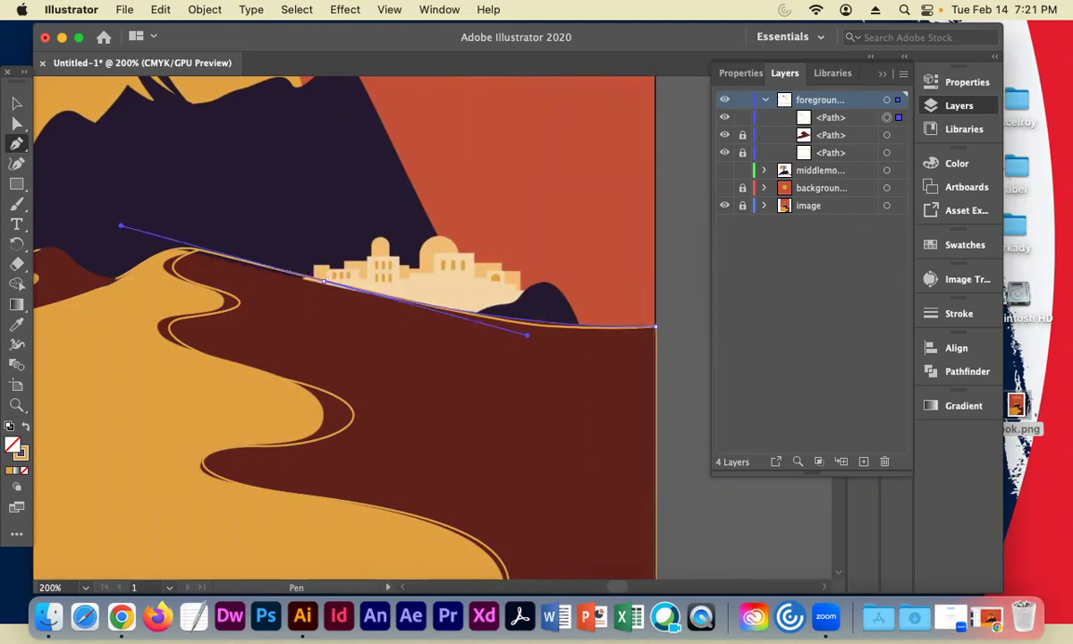
{"action": "left_click", "coordinate": [324, 281]}
{"action": "key", "text": "v"}
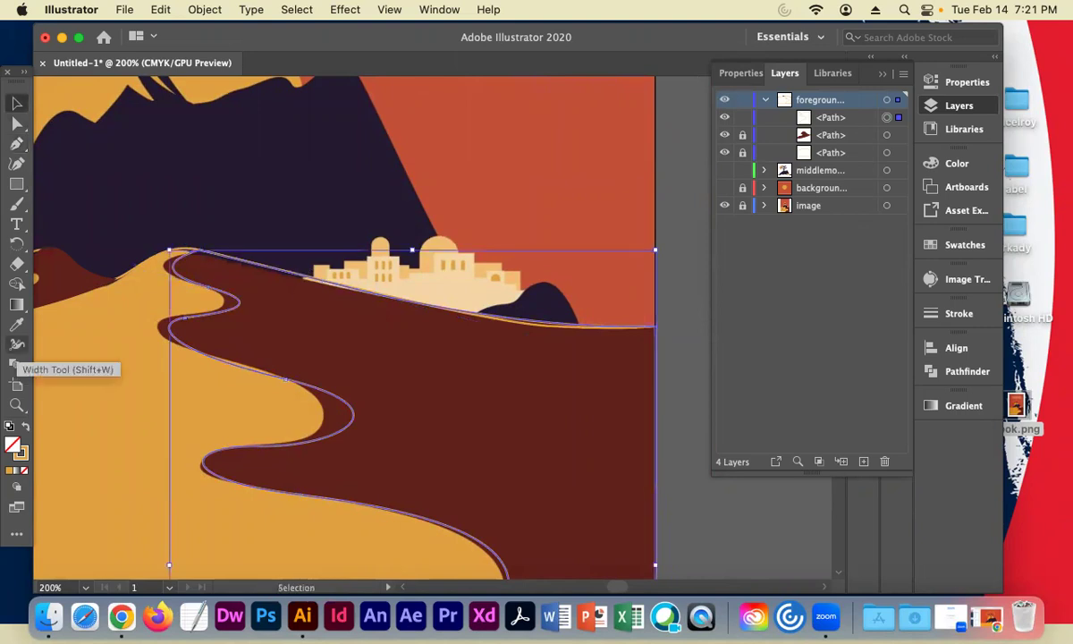
Eyedropper the dark brown onto the new winding shadow shape.
{"action": "left_click", "coordinate": [17, 325]}
{"action": "left_click", "coordinate": [288, 358]}
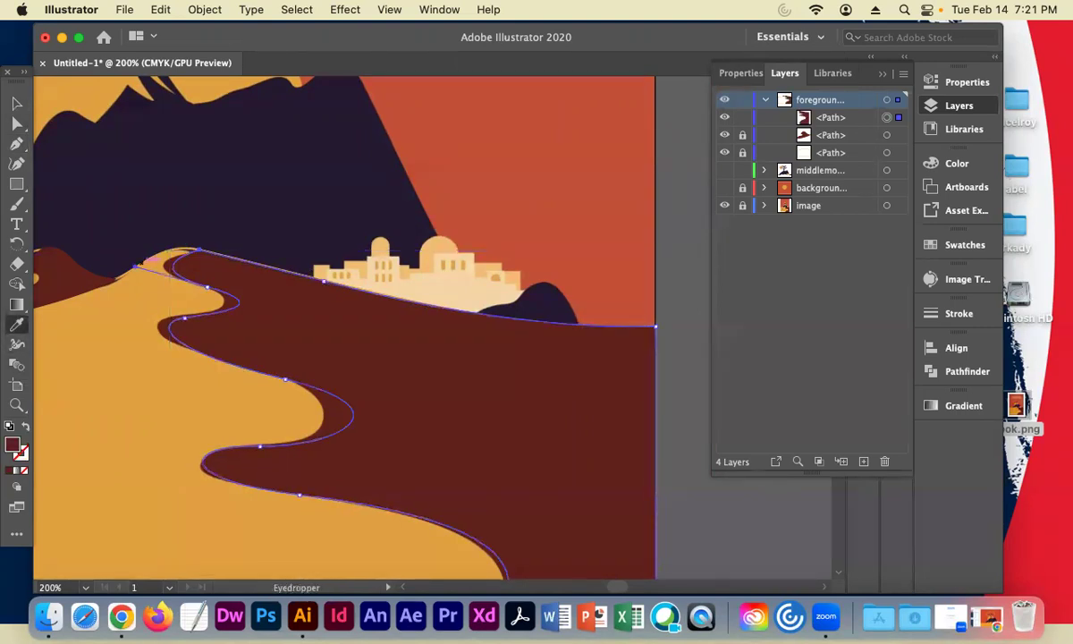
{"action": "key", "text": "v"}
Unlock the dune outline path and swap its stroke to an orange fill.
{"action": "left_click", "coordinate": [742, 152]}
{"action": "key", "text": "super+shift+a"}
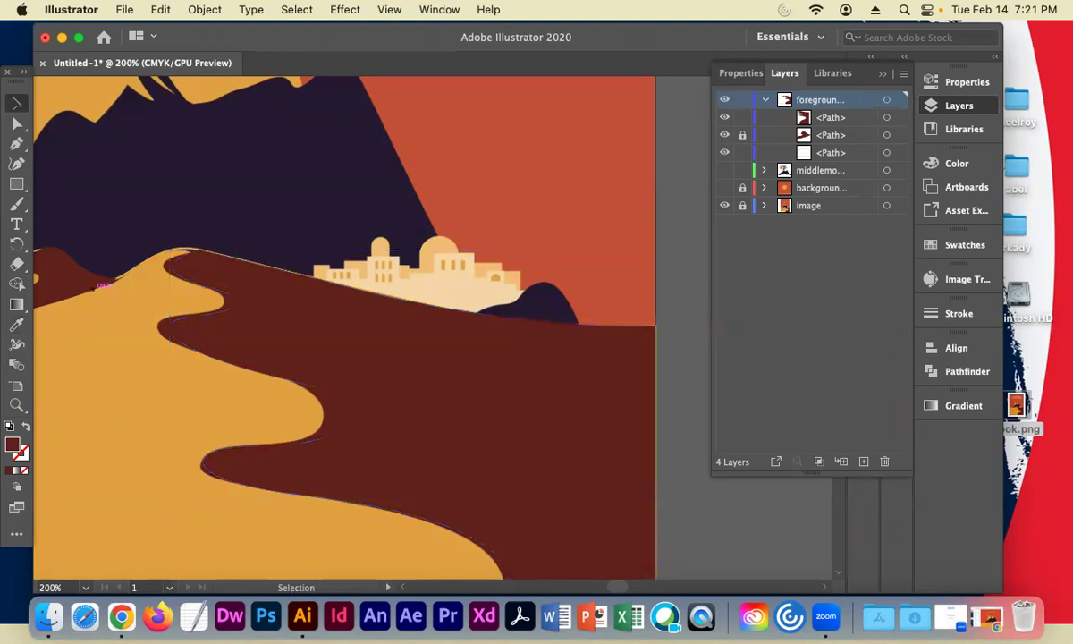
{"action": "left_click", "coordinate": [154, 258]}
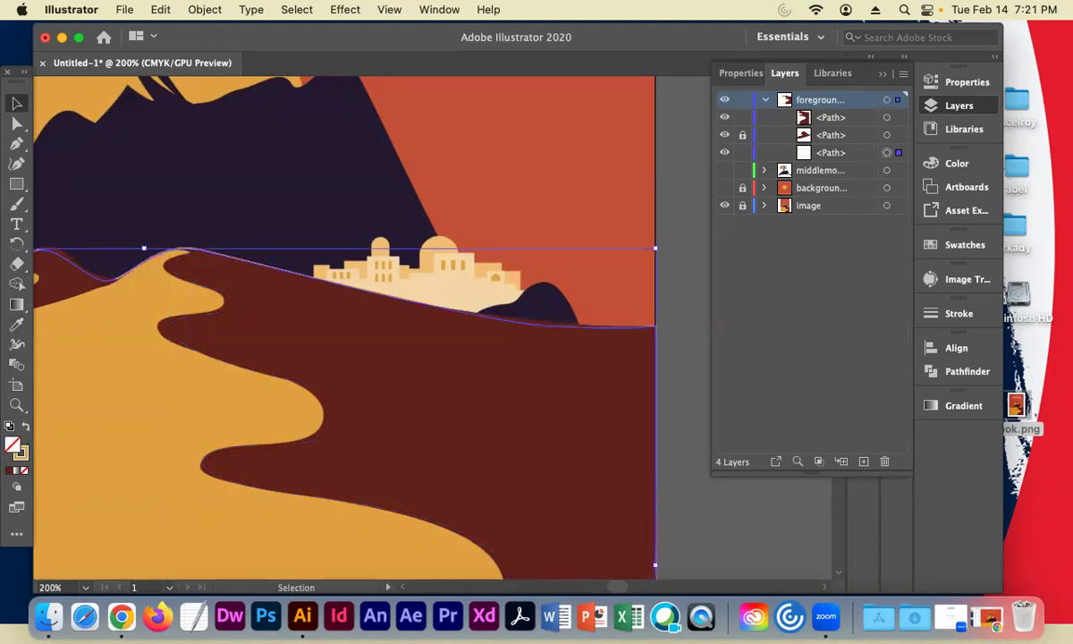
{"action": "key", "text": "shift+x"}
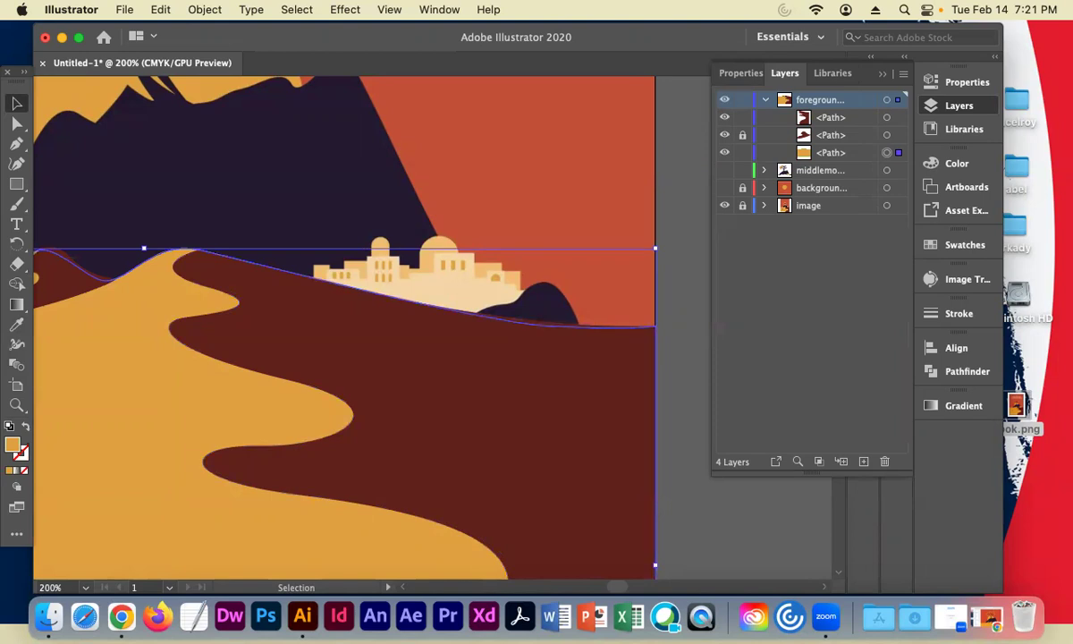
Hide the reference image and show the middlemountain and background layers.
{"action": "key", "text": "super+minus"}
{"action": "key", "text": "super+minus"}
{"action": "key", "text": "super+minus"}
{"action": "key", "text": "v"}
{"action": "scroll", "coordinate": [424, 322], "scroll_direction": "up", "scroll_amount": 5}
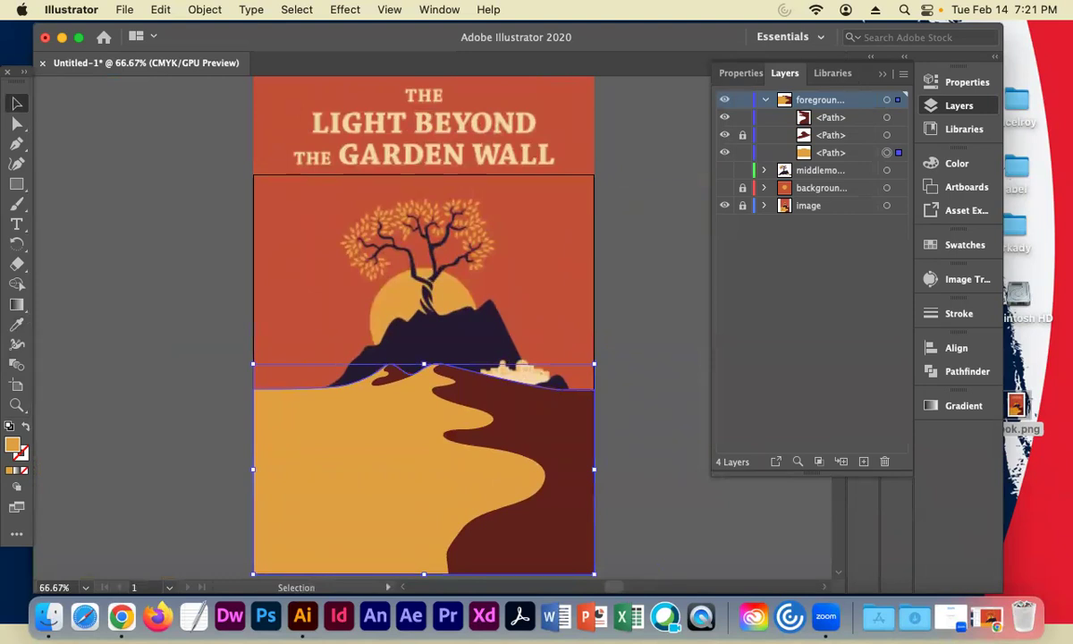
{"action": "left_click", "coordinate": [725, 205]}
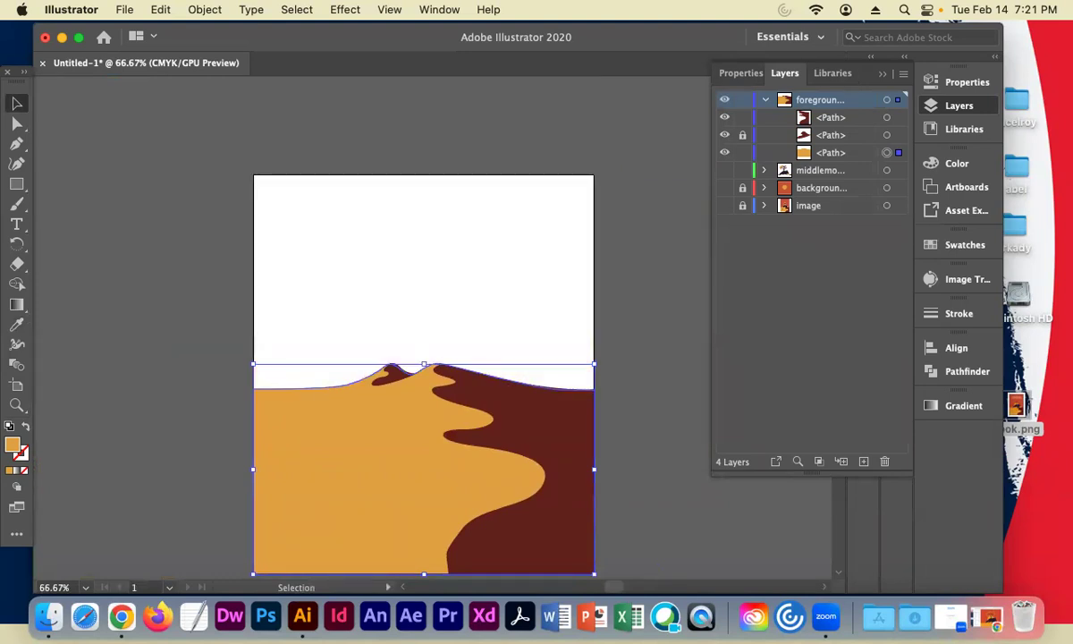
{"action": "left_click", "coordinate": [725, 169]}
{"action": "left_click", "coordinate": [725, 187]}
{"action": "key", "text": "super+shift+a"}
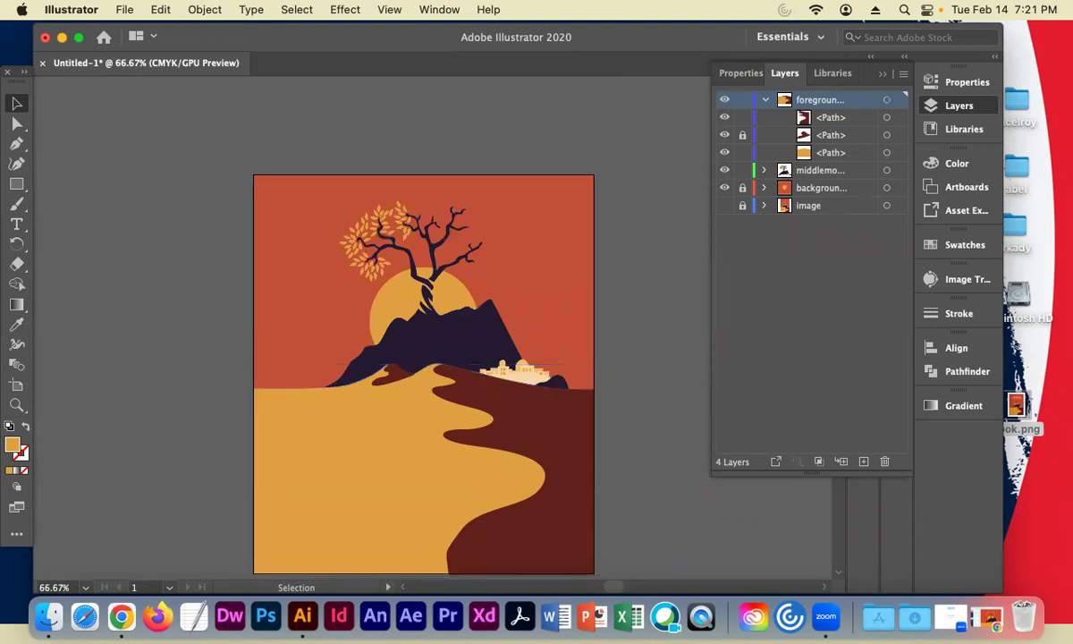
{"action": "key", "text": "super+equal"}
{"action": "key", "text": "super+equal"}
{"action": "key", "text": "super+equal"}
{"action": "key", "text": "super+equal"}
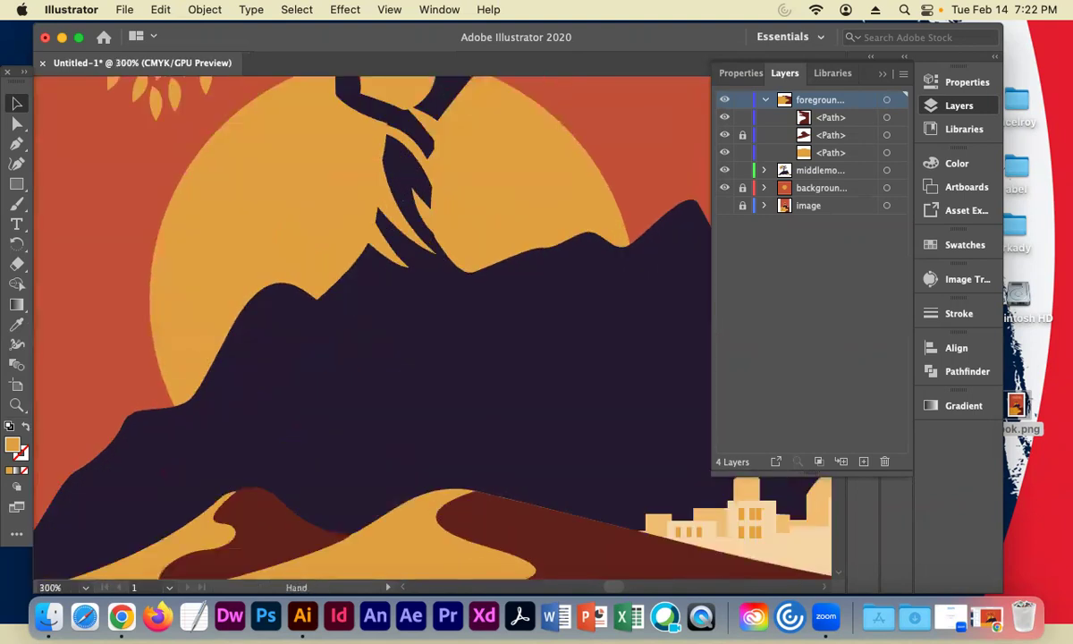
Lock the top foreground <Path> row in the Layers panel.
{"action": "scroll", "coordinate": [371, 327], "scroll_direction": "down", "scroll_amount": 5}
{"action": "scroll", "coordinate": [371, 327], "scroll_direction": "right", "scroll_amount": 5}
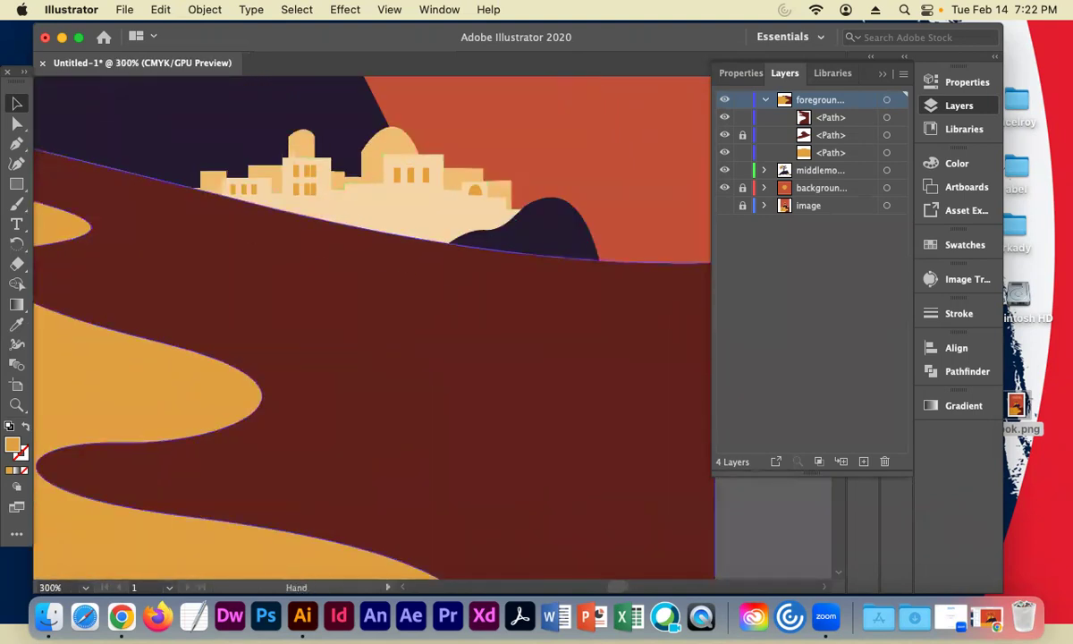
{"action": "scroll", "coordinate": [372, 326], "scroll_direction": "left", "scroll_amount": 4}
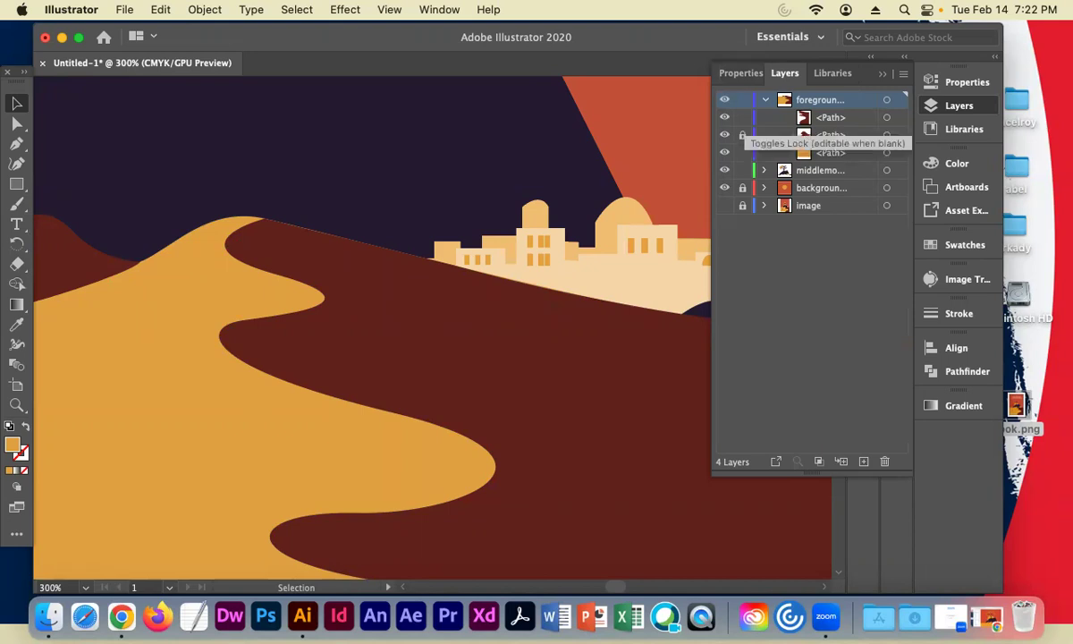
{"action": "left_click", "coordinate": [743, 117]}
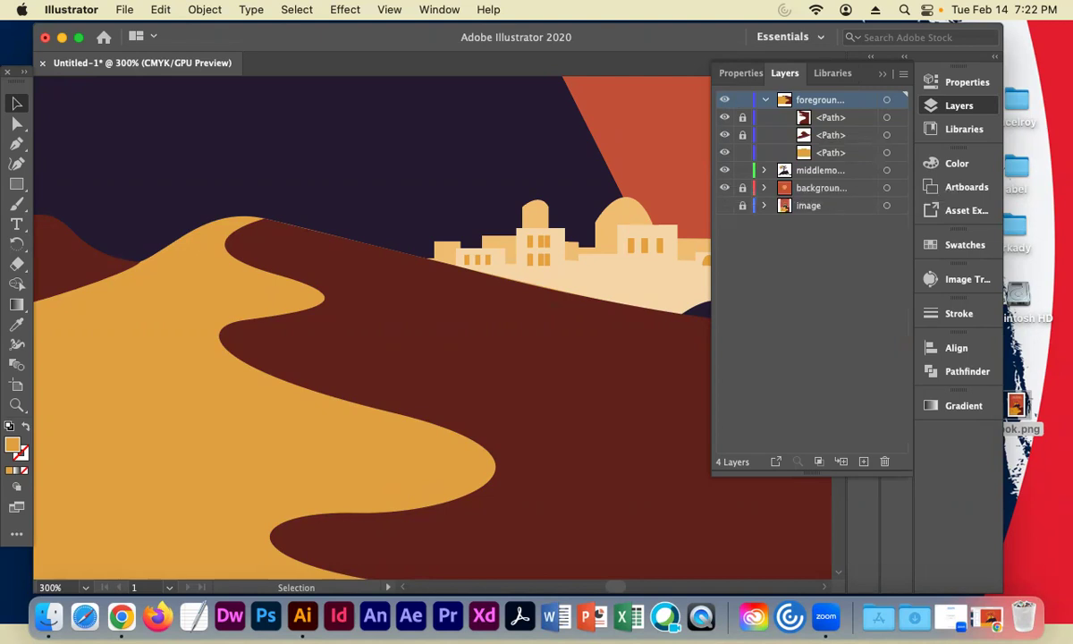
Toggle the background, reference and foreground layers to compare, ending with all artwork shown.
{"action": "left_click", "coordinate": [724, 187]}
{"action": "left_click", "coordinate": [724, 205]}
{"action": "left_click", "coordinate": [725, 99]}
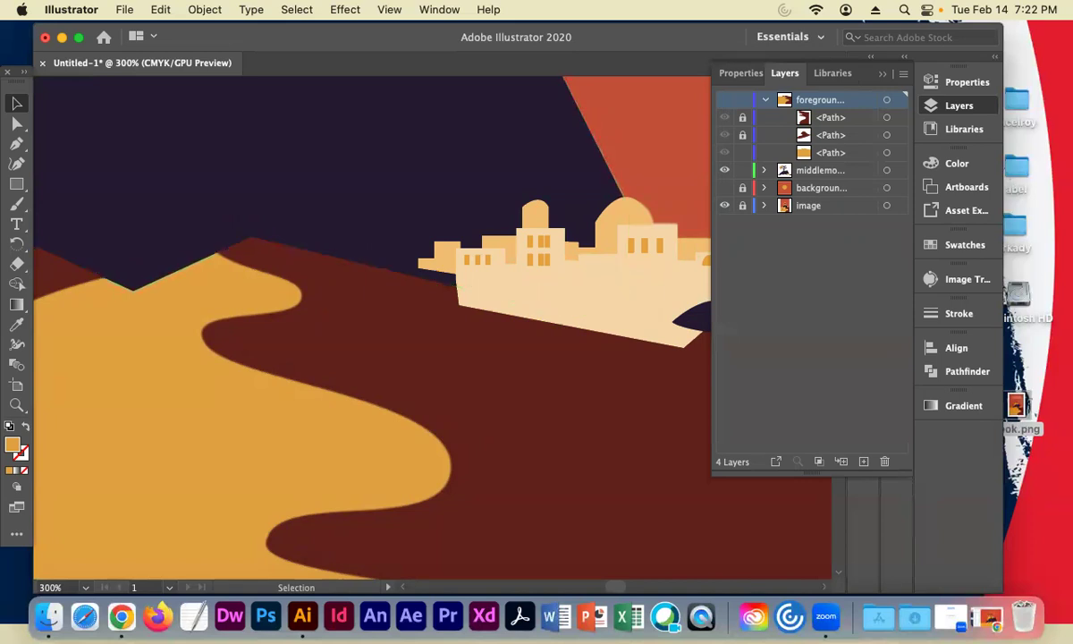
{"action": "left_click", "coordinate": [724, 204]}
{"action": "left_click", "coordinate": [725, 187]}
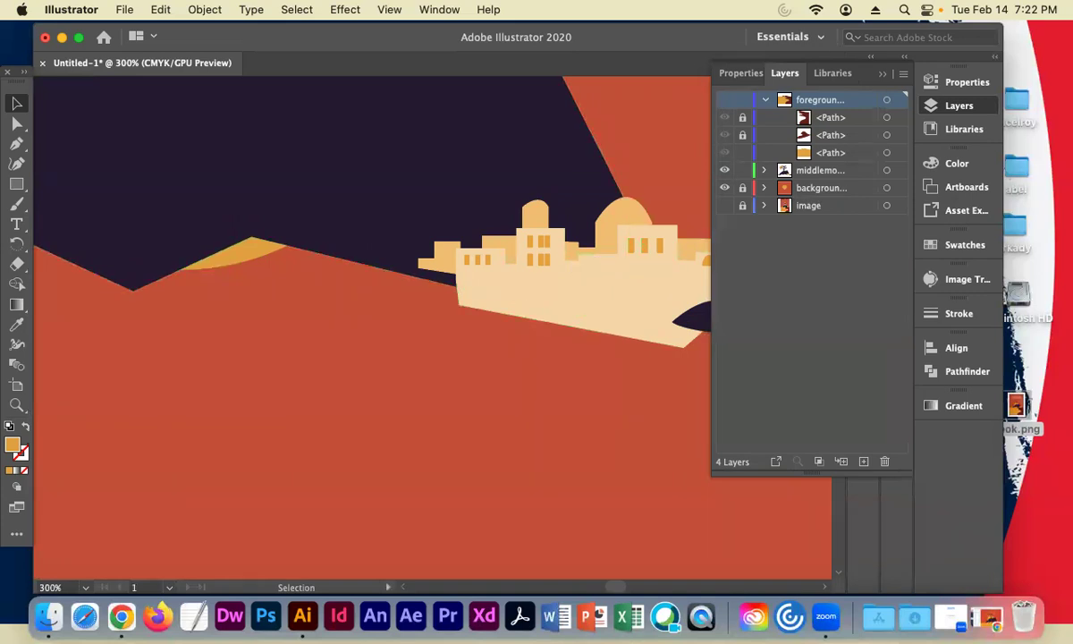
{"action": "left_click", "coordinate": [725, 99]}
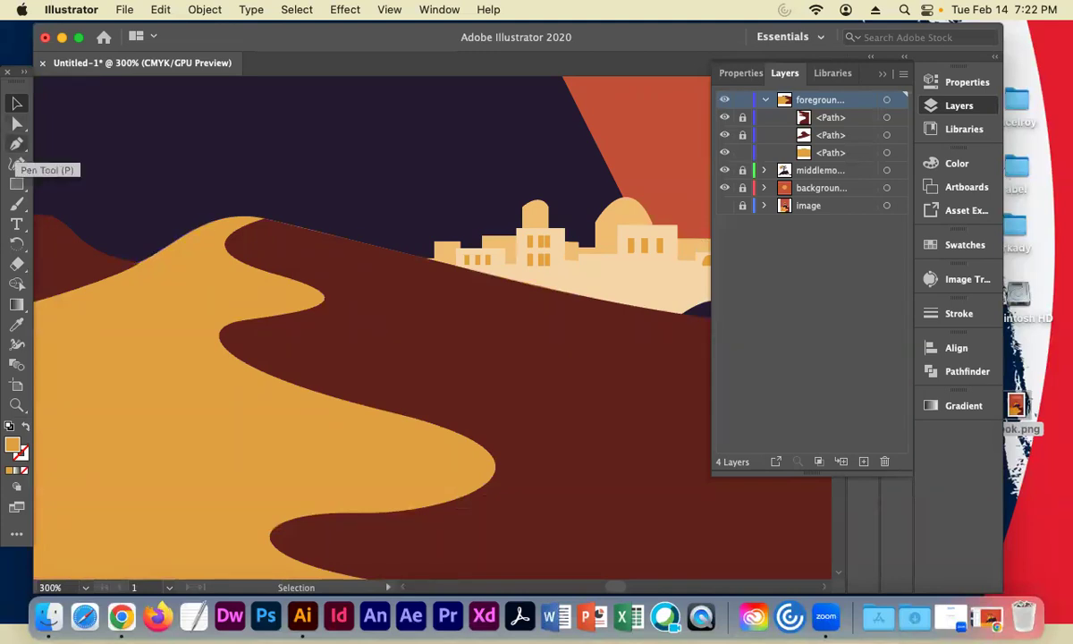
{"action": "left_click", "coordinate": [17, 124]}
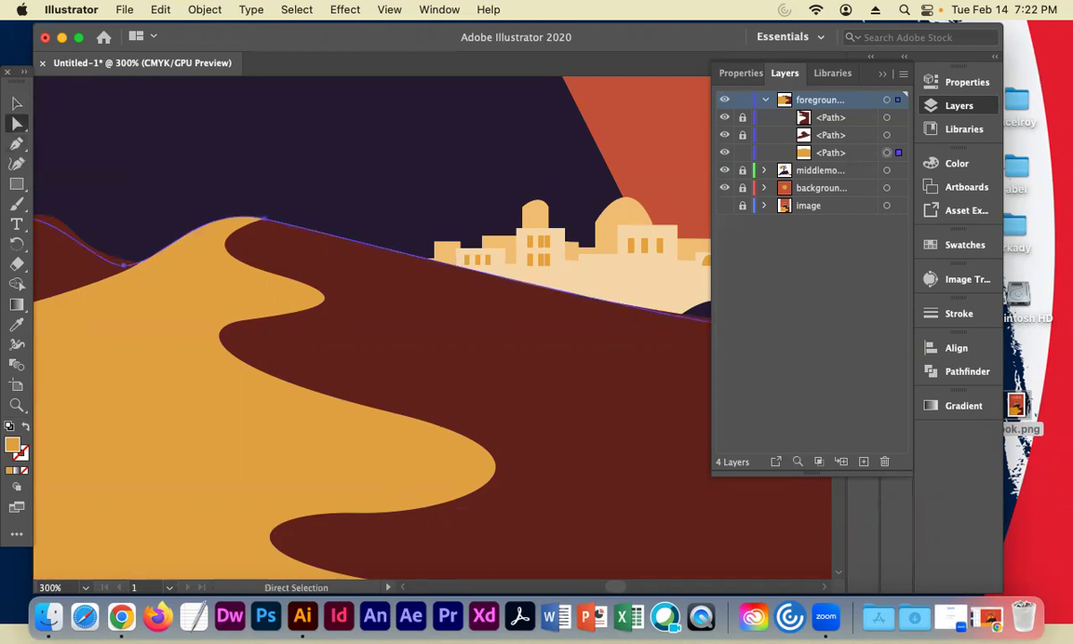
Lock the orange dune path and nudge the dark dune's peak anchor so the crests align.
{"action": "left_click_drag", "start_coordinate": [264, 217], "coordinate": [267, 221]}
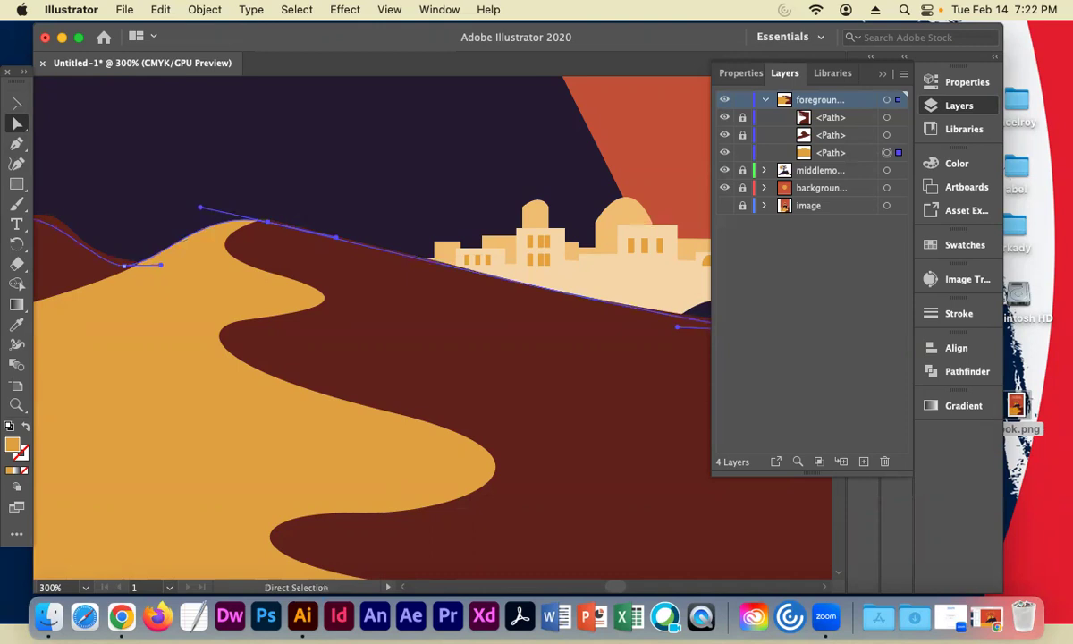
{"action": "scroll", "coordinate": [371, 326], "scroll_direction": "right", "scroll_amount": 6}
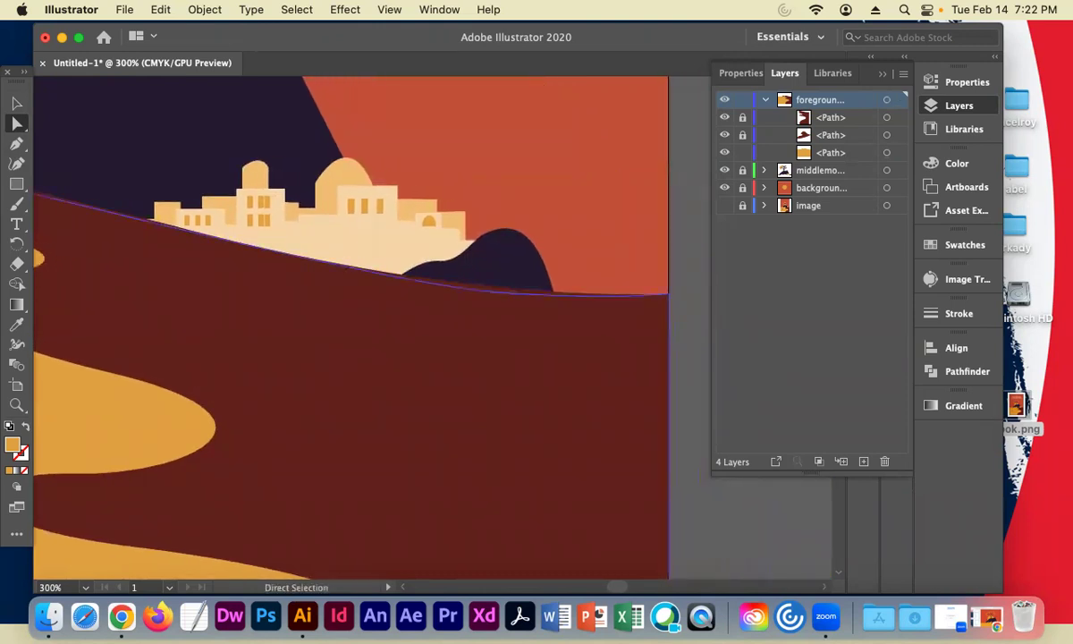
{"action": "scroll", "coordinate": [371, 326], "scroll_direction": "left", "scroll_amount": 8}
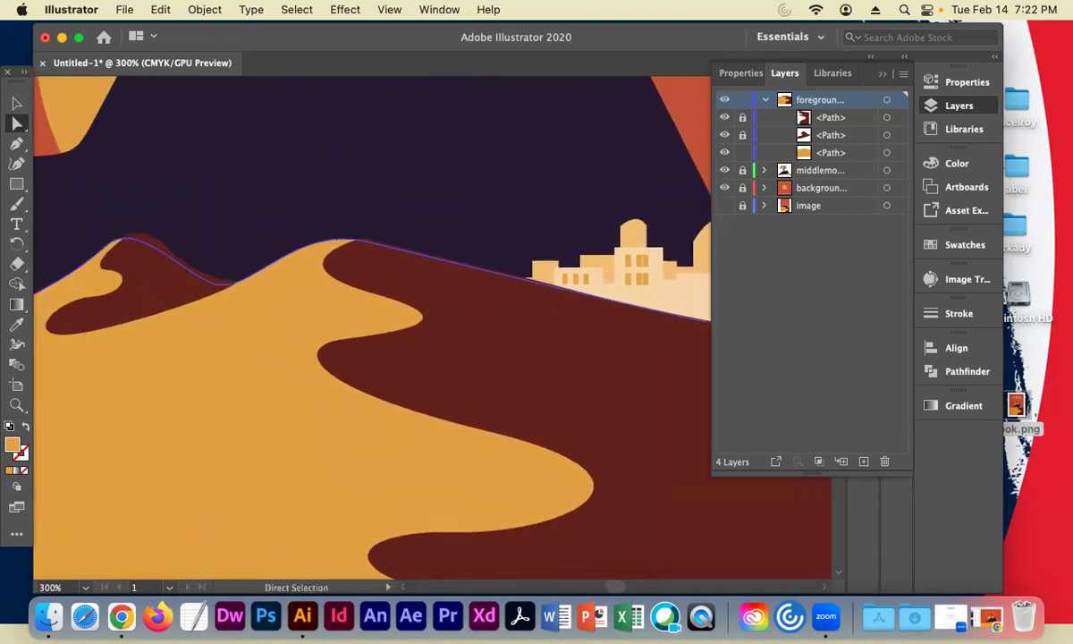
{"action": "key", "text": "super+equal"}
{"action": "key", "text": "super+equal"}
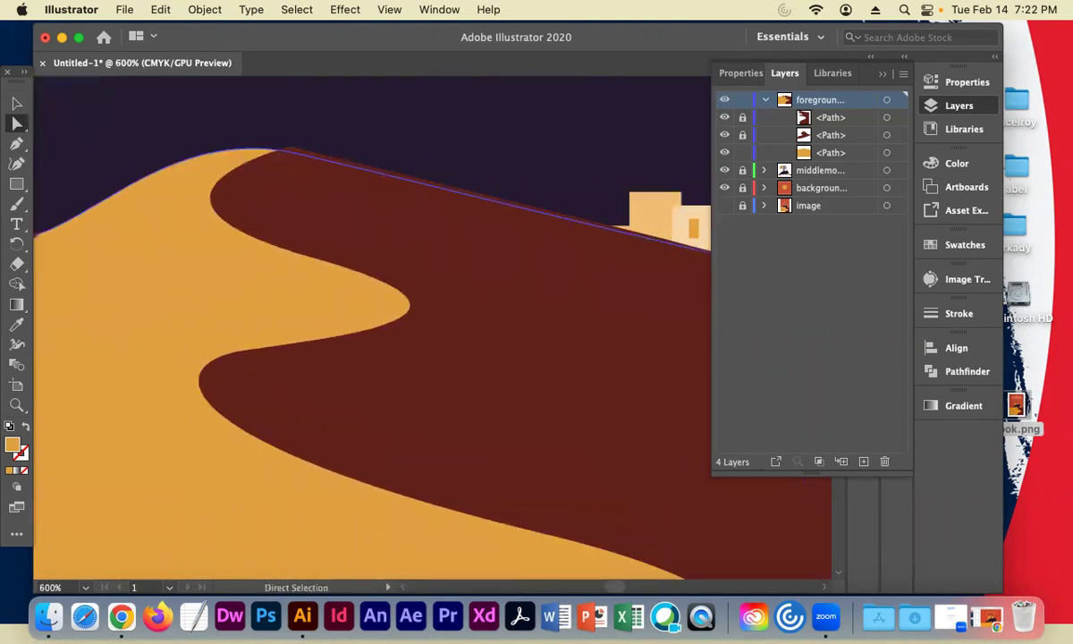
{"action": "scroll", "coordinate": [371, 326], "scroll_direction": "up", "scroll_amount": 2}
{"action": "scroll", "coordinate": [371, 326], "scroll_direction": "left", "scroll_amount": 3}
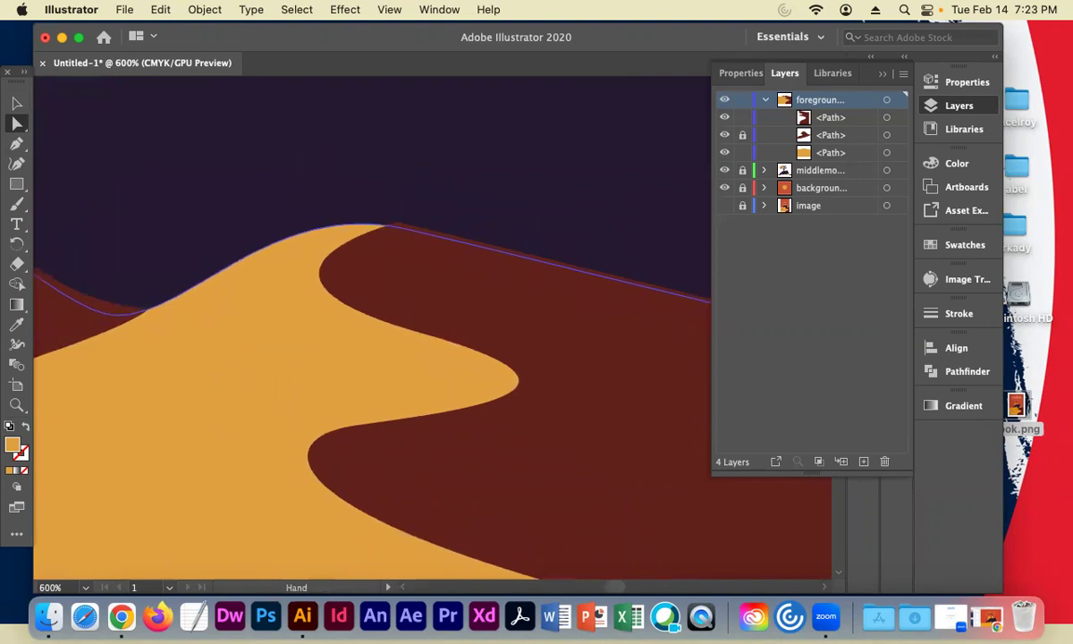
{"action": "left_click", "coordinate": [743, 152]}
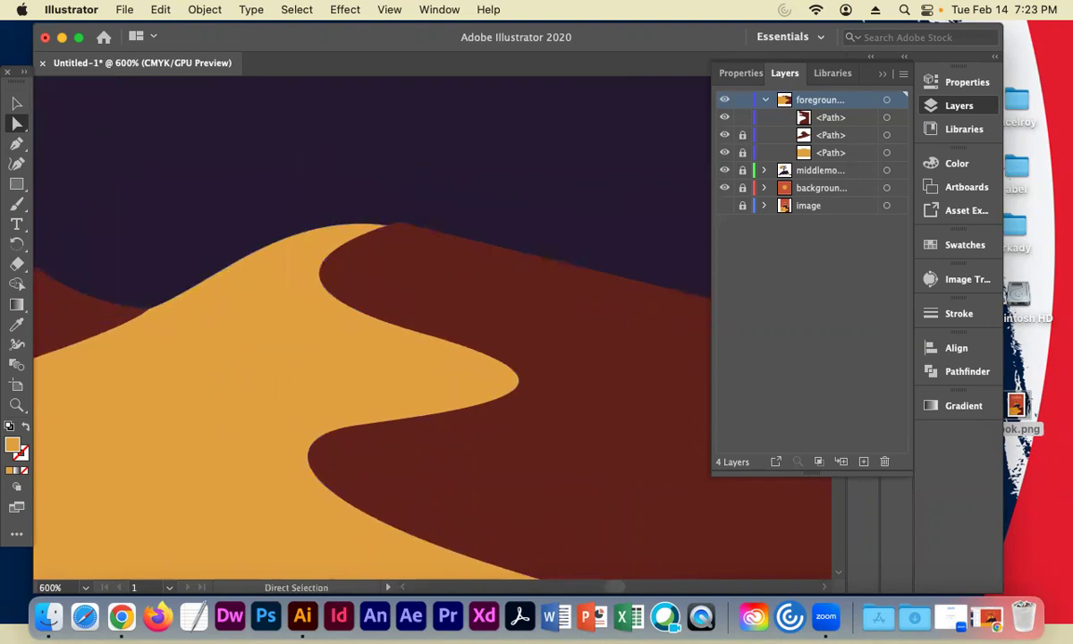
{"action": "left_click_drag", "start_coordinate": [397, 222], "coordinate": [390, 225]}
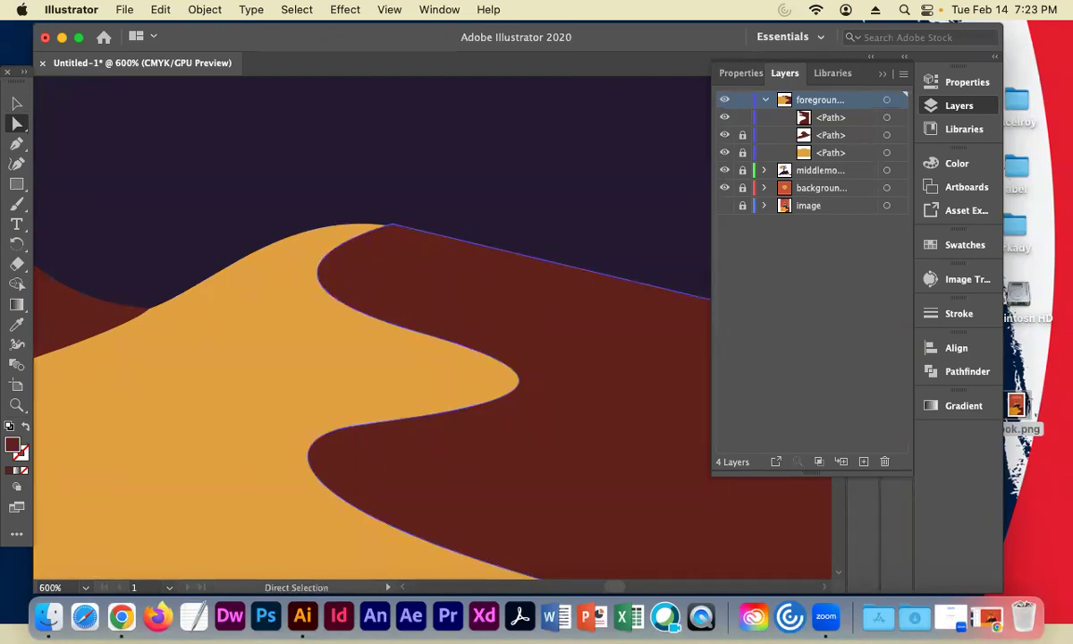
{"action": "key", "text": "super+minus"}
{"action": "key", "text": "super+minus"}
{"action": "key", "text": "super+minus"}
{"action": "key", "text": "super+minus"}
{"action": "key", "text": "super+minus"}
{"action": "key", "text": "super+minus"}
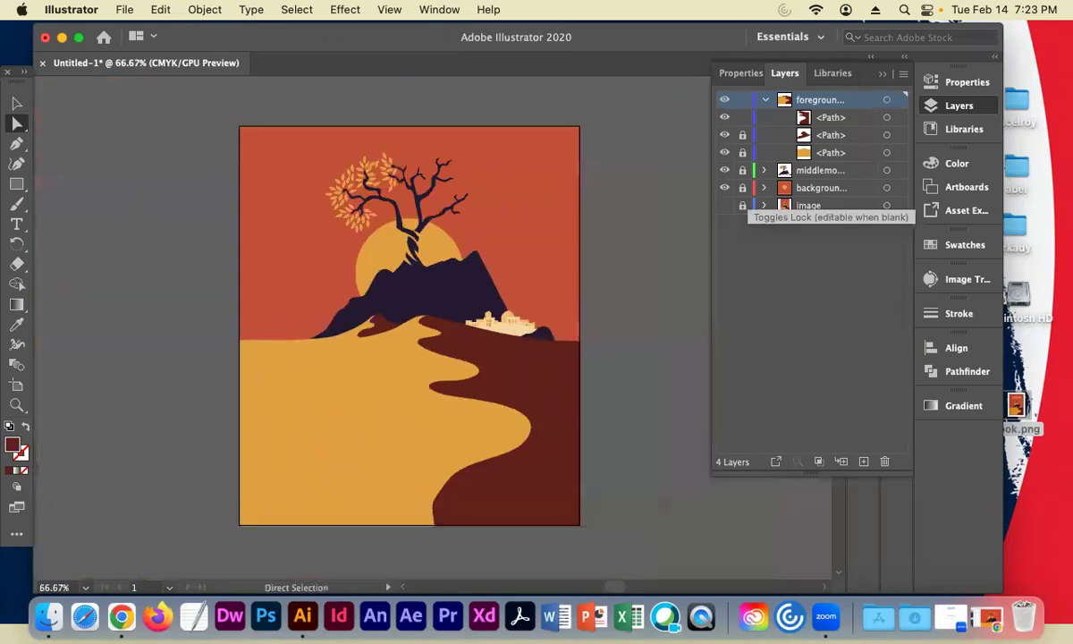
Flick the reference poster layer on and off to compare, then lock the first foreground path.
{"action": "scroll", "coordinate": [375, 179], "scroll_direction": "right", "scroll_amount": 2}
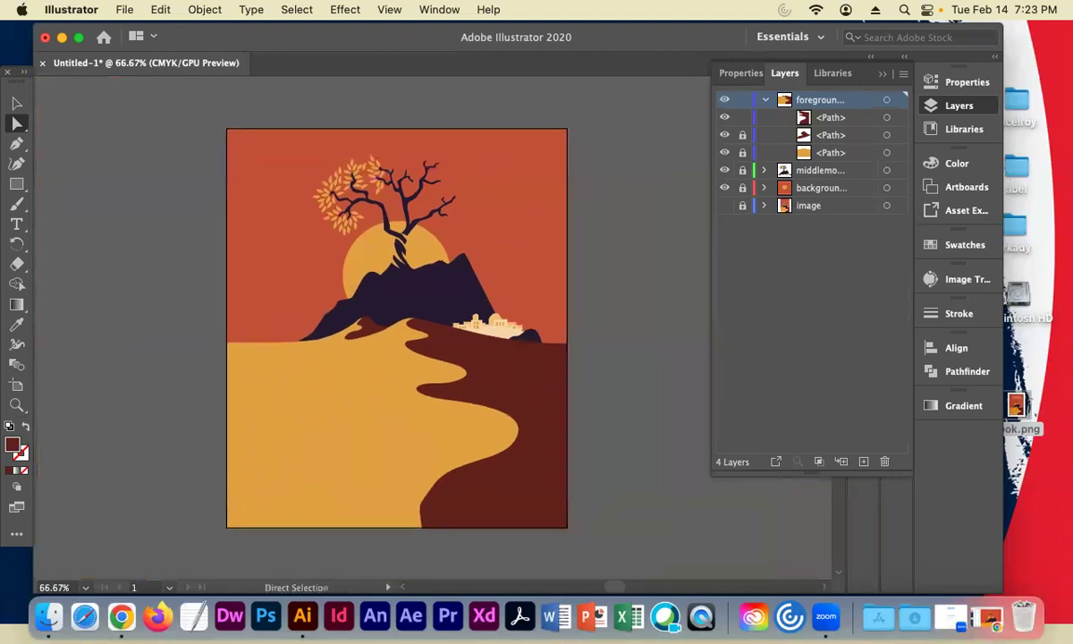
{"action": "left_click", "coordinate": [725, 205]}
{"action": "left_click", "coordinate": [724, 205]}
{"action": "left_click", "coordinate": [724, 204]}
{"action": "left_click", "coordinate": [724, 205]}
{"action": "left_click", "coordinate": [724, 205]}
{"action": "left_click", "coordinate": [724, 205]}
{"action": "left_click", "coordinate": [724, 205]}
{"action": "left_click", "coordinate": [724, 205]}
{"action": "left_click", "coordinate": [725, 205]}
{"action": "left_click", "coordinate": [725, 205]}
{"action": "left_click", "coordinate": [725, 205]}
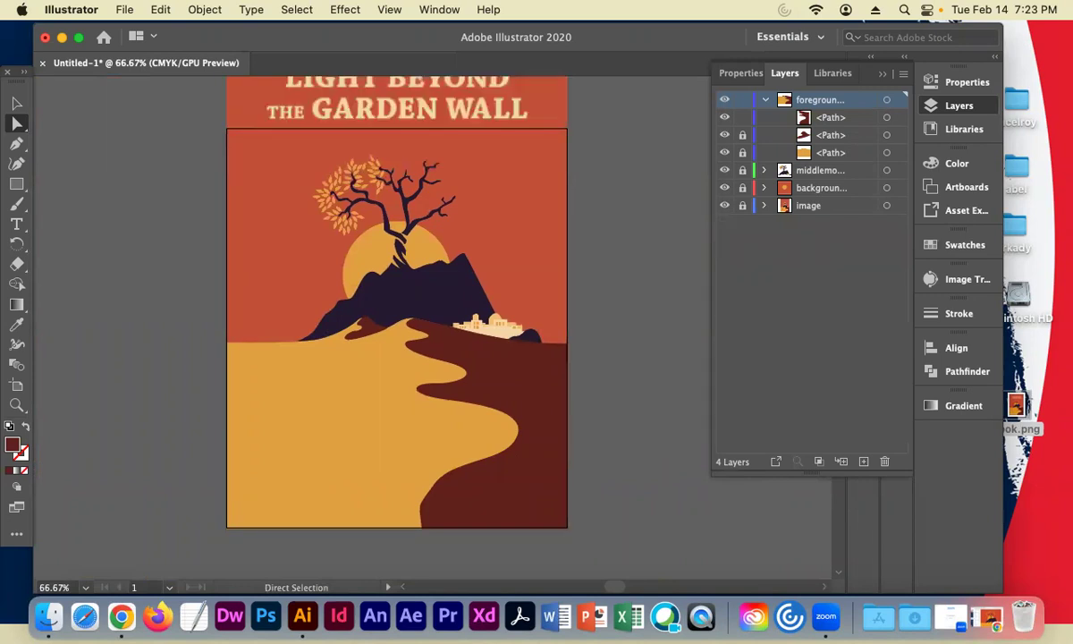
{"action": "left_click", "coordinate": [724, 204]}
{"action": "left_click", "coordinate": [724, 205]}
{"action": "left_click", "coordinate": [724, 205]}
{"action": "left_click", "coordinate": [725, 205]}
{"action": "left_click", "coordinate": [725, 205]}
{"action": "left_click", "coordinate": [742, 117]}
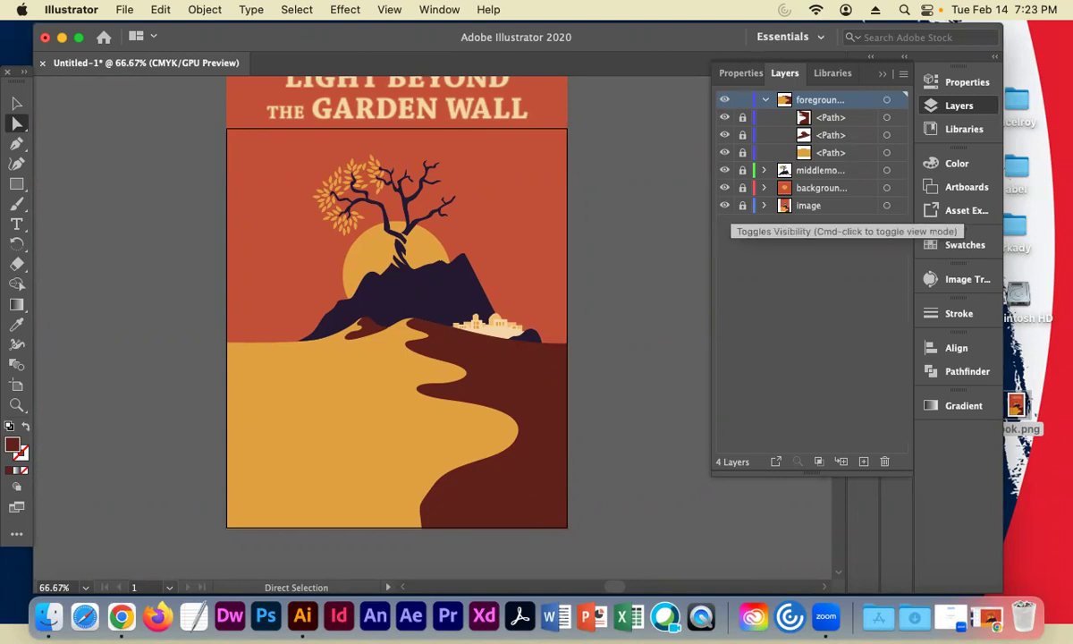
Compare with the orange sky layer, then hide sky and foreground to show the reference figure.
{"action": "left_click", "coordinate": [724, 204]}
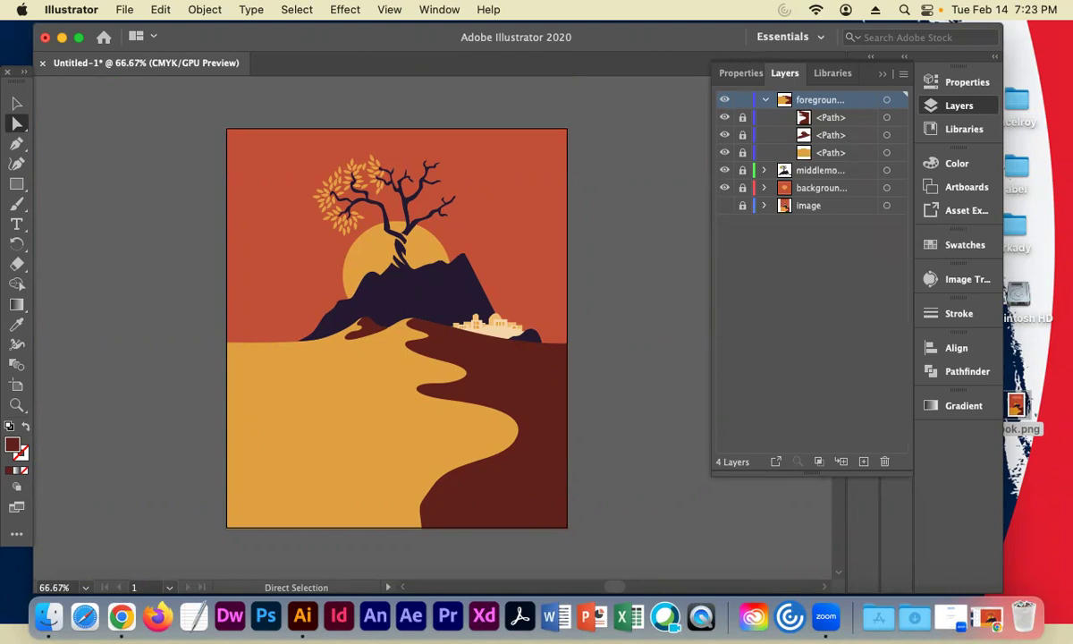
{"action": "left_click", "coordinate": [724, 187]}
{"action": "left_click", "coordinate": [725, 187]}
{"action": "left_click", "coordinate": [724, 187]}
{"action": "left_click", "coordinate": [724, 187]}
{"action": "left_click", "coordinate": [724, 186]}
{"action": "left_click", "coordinate": [725, 187]}
{"action": "left_click", "coordinate": [725, 187]}
{"action": "left_click", "coordinate": [725, 187]}
{"action": "left_click", "coordinate": [724, 187]}
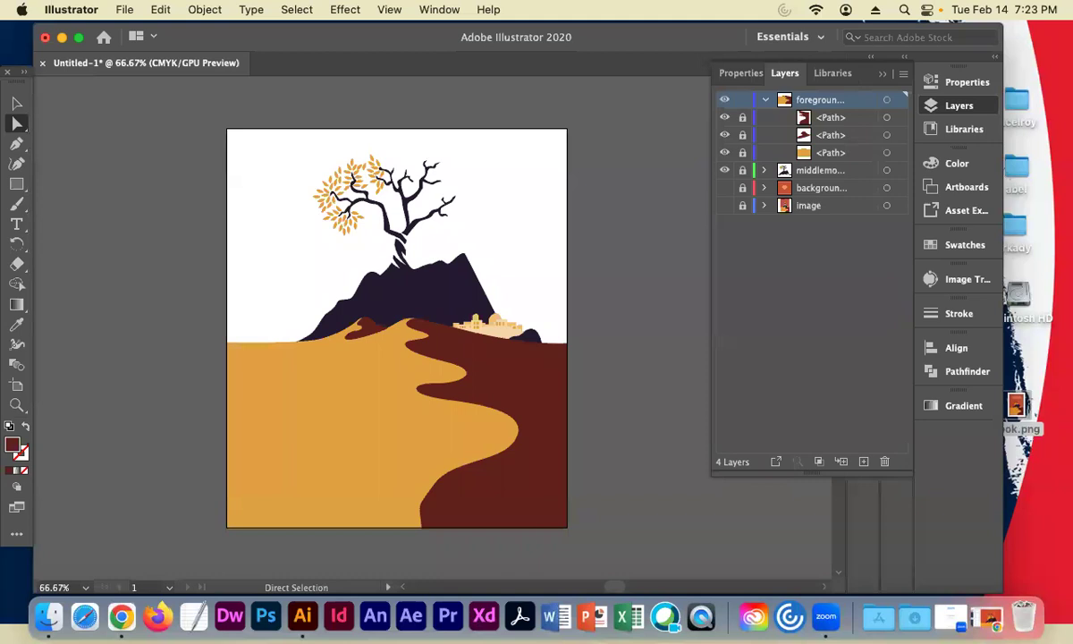
{"action": "left_click", "coordinate": [724, 187]}
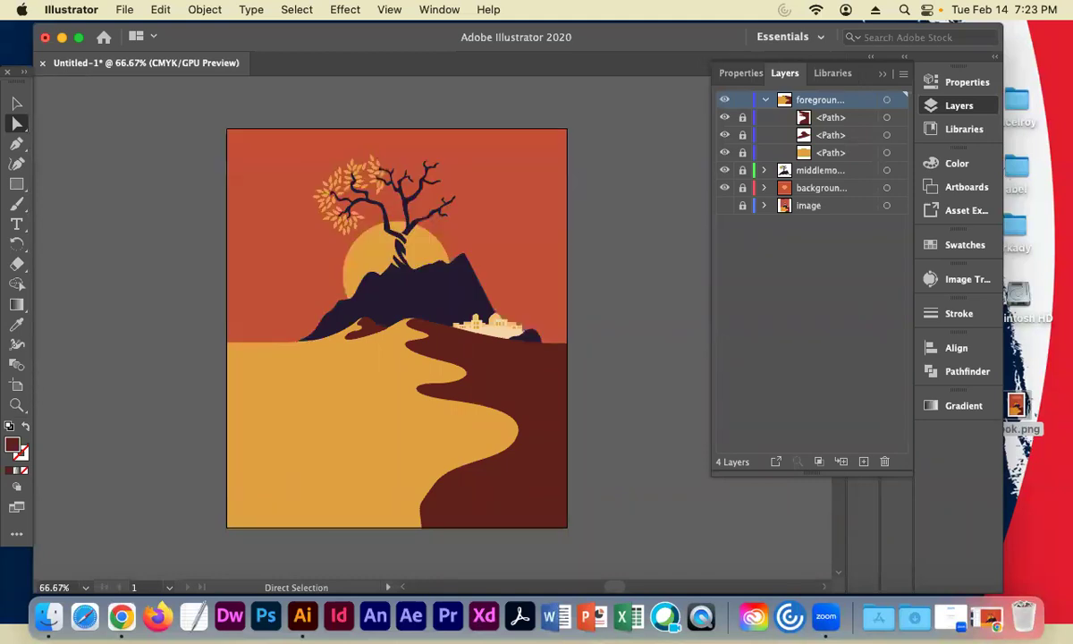
{"action": "left_click", "coordinate": [724, 187]}
{"action": "left_click", "coordinate": [725, 205]}
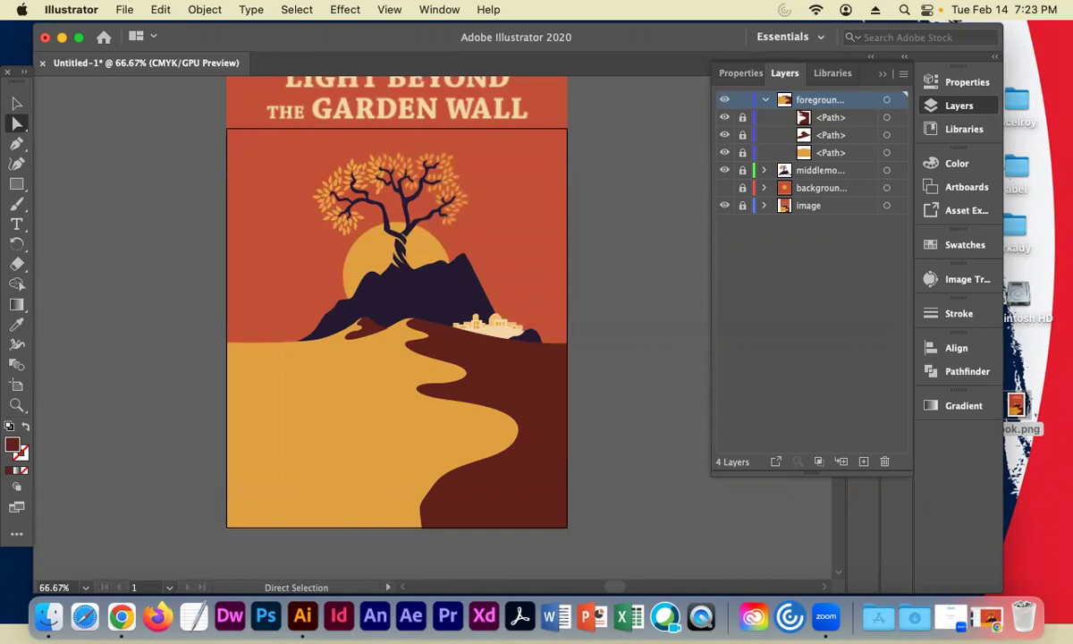
{"action": "left_click", "coordinate": [724, 99]}
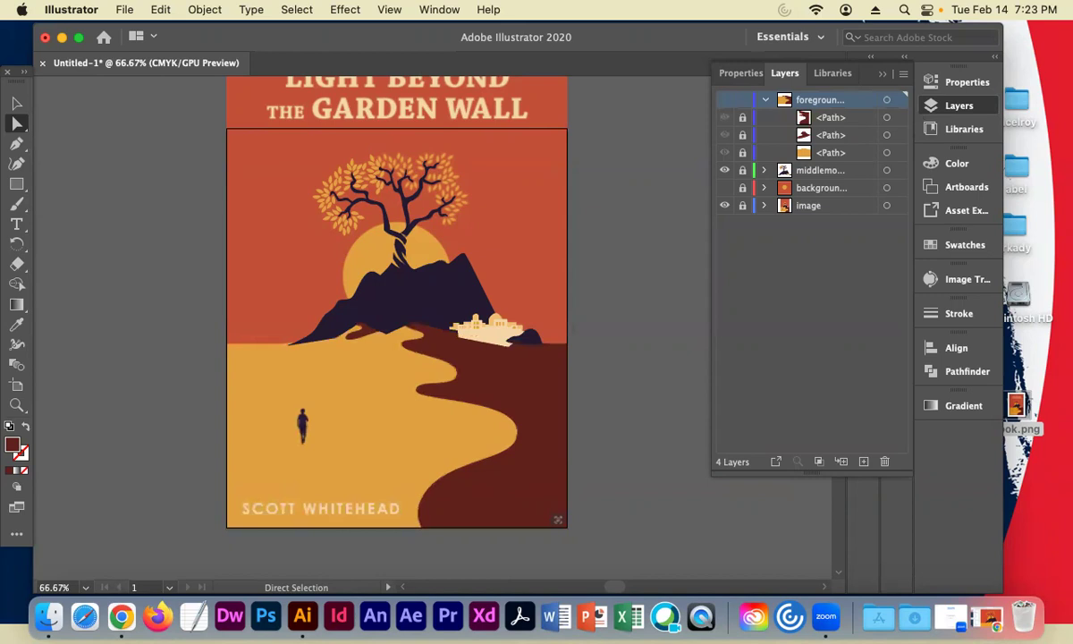
{"action": "scroll", "coordinate": [519, 332], "scroll_direction": "up", "scroll_amount": 3}
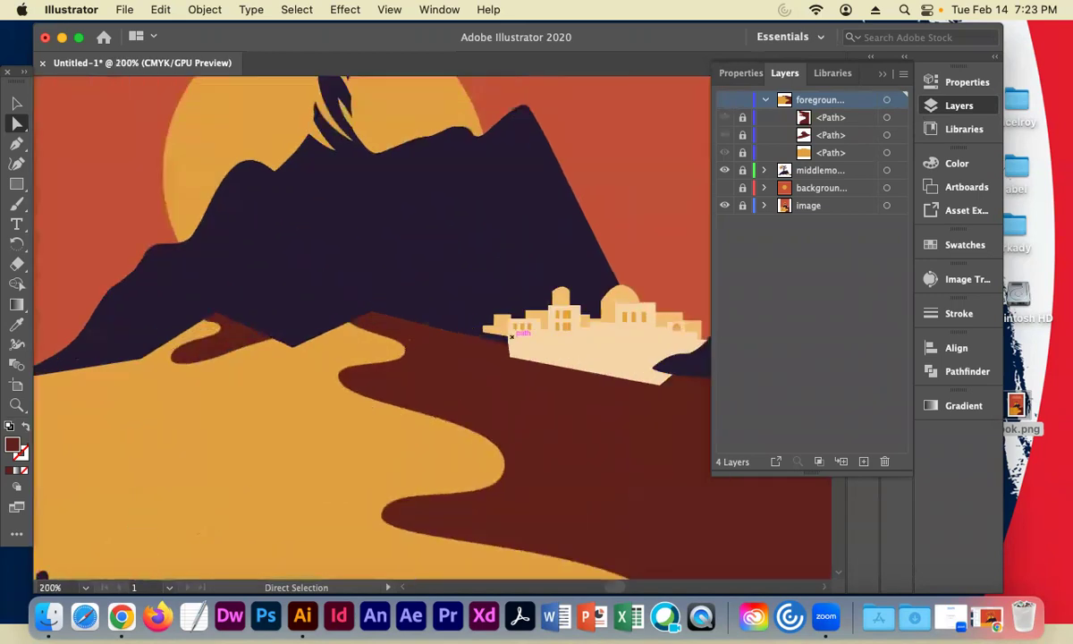
Zoom in on the walking figure and briefly unlock then relock the reference image layer.
{"action": "scroll", "coordinate": [511, 336], "scroll_direction": "down", "scroll_amount": 10}
{"action": "scroll", "coordinate": [512, 335], "scroll_direction": "left", "scroll_amount": 5}
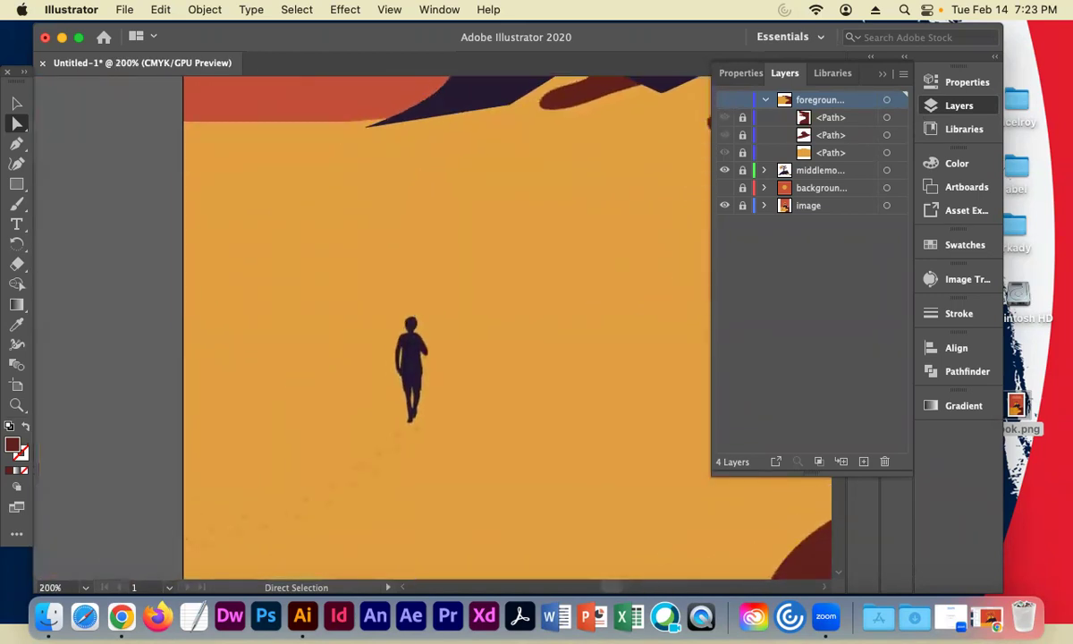
{"action": "key", "text": "super+equal"}
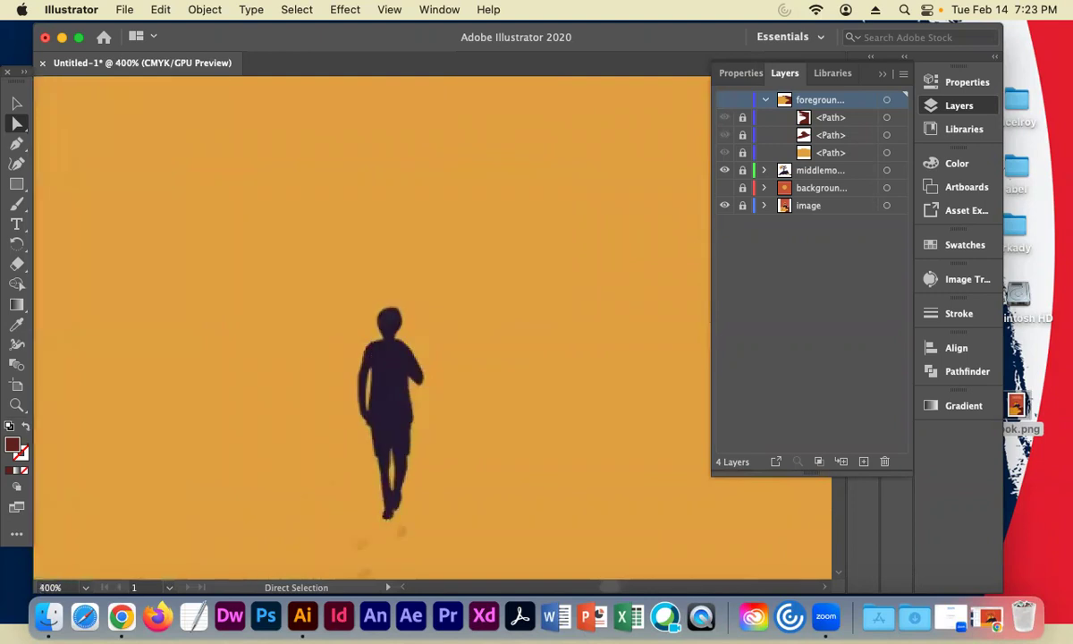
{"action": "scroll", "coordinate": [434, 327], "scroll_direction": "down", "scroll_amount": 5}
{"action": "scroll", "coordinate": [434, 327], "scroll_direction": "left", "scroll_amount": 1}
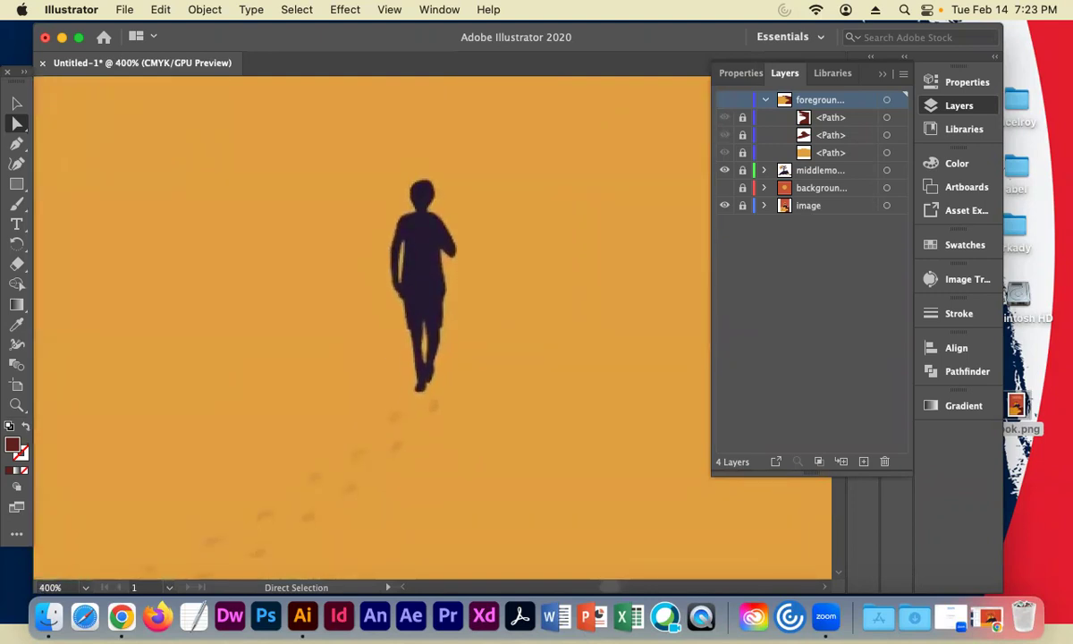
{"action": "left_click", "coordinate": [16, 324]}
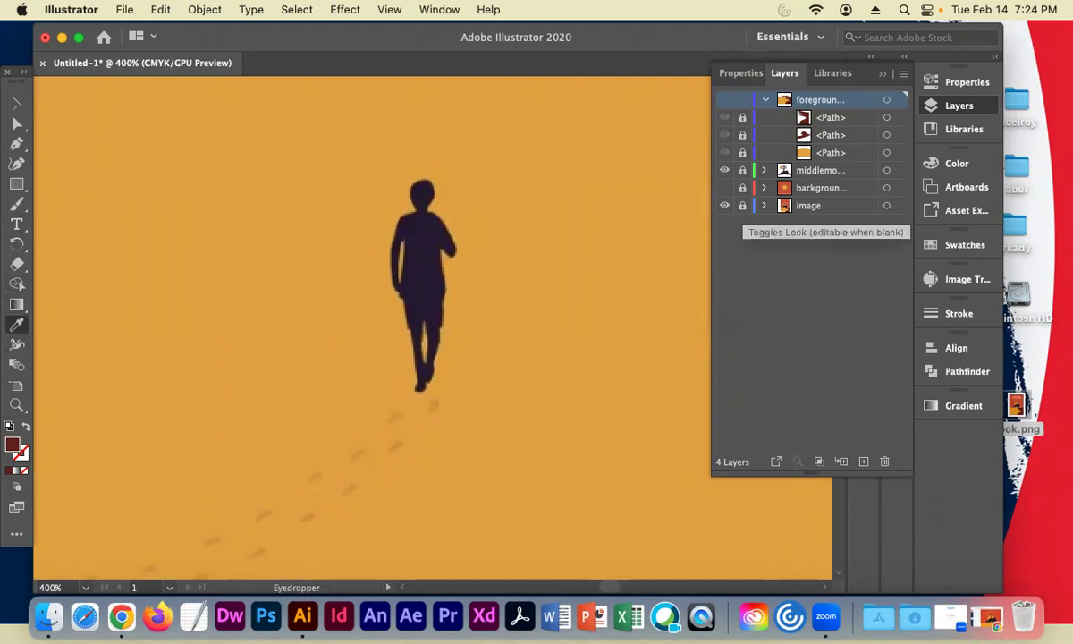
{"action": "left_click", "coordinate": [742, 205]}
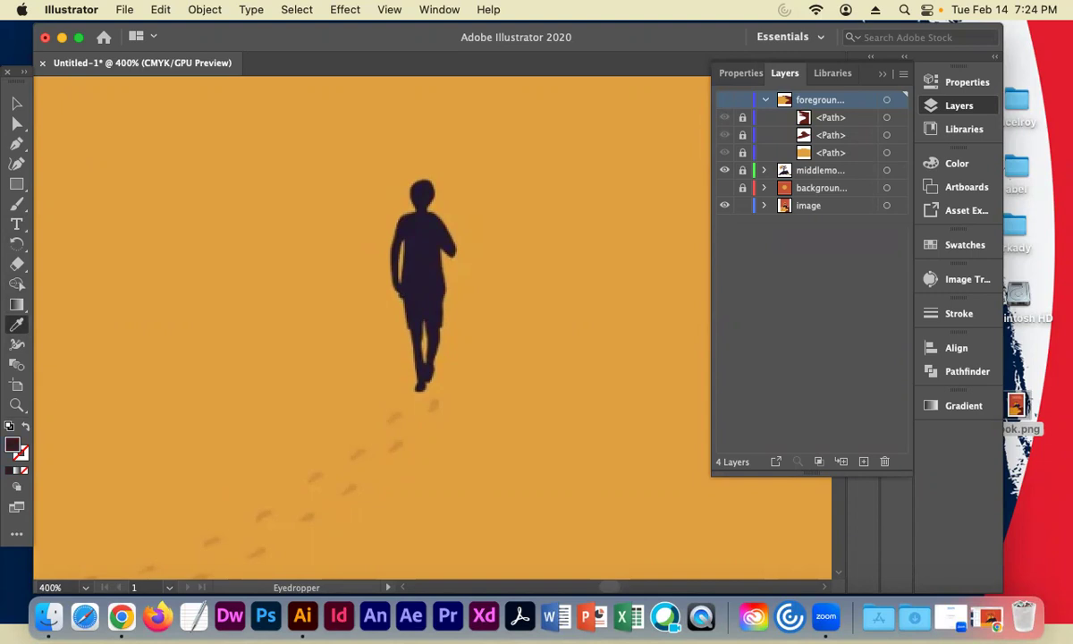
{"action": "left_click", "coordinate": [743, 205]}
Hide and collapse the foreground, add a layer named type_person, and start tracing at the arm.
{"action": "key", "text": "p"}
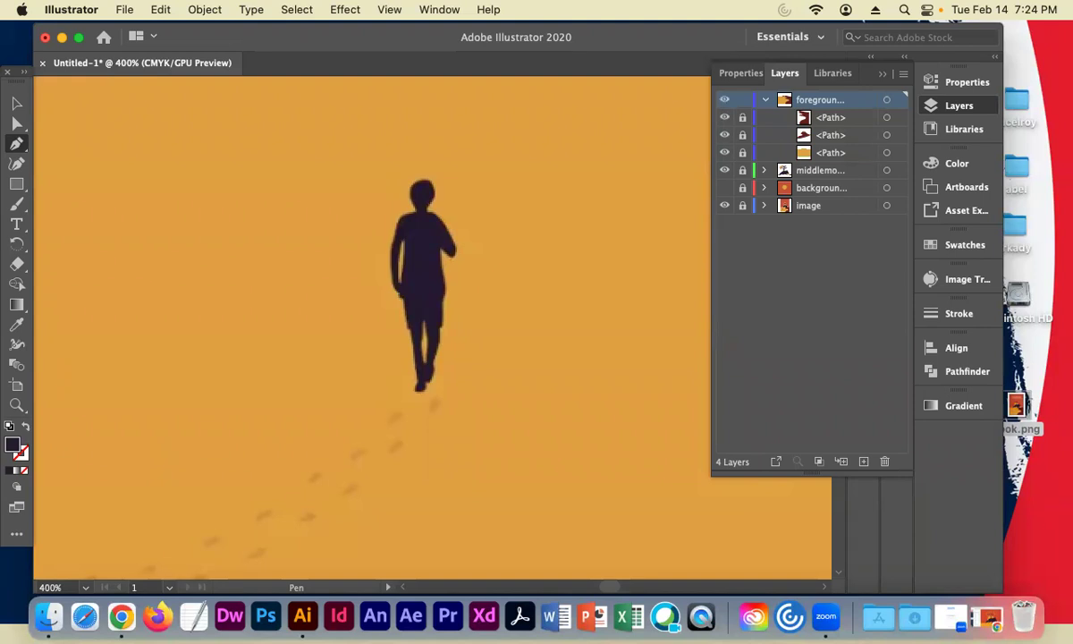
{"action": "left_click", "coordinate": [725, 99]}
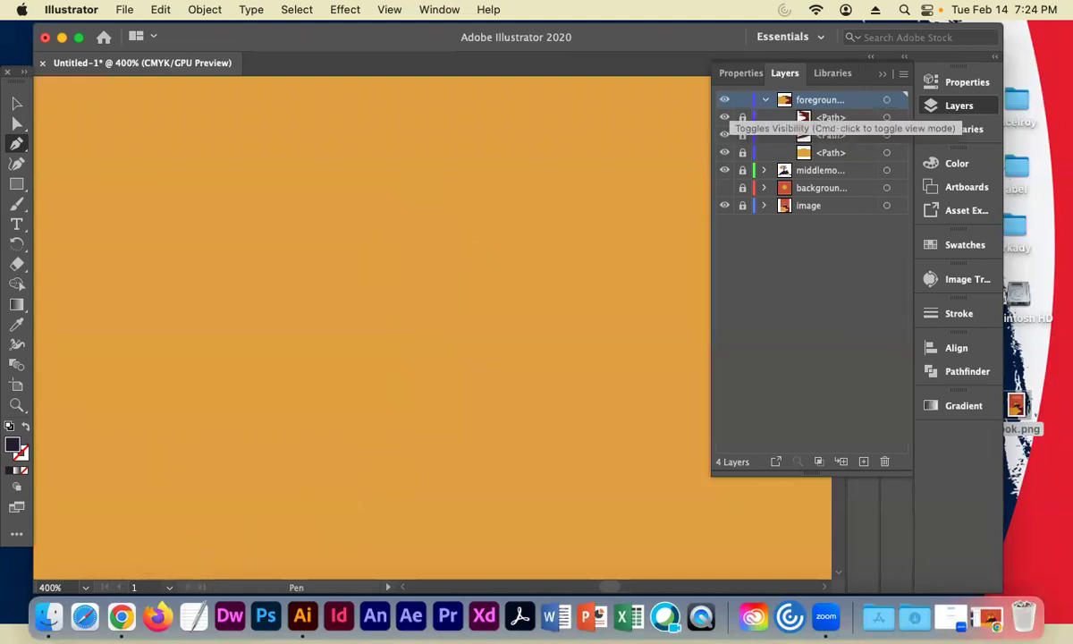
{"action": "left_click", "coordinate": [724, 99]}
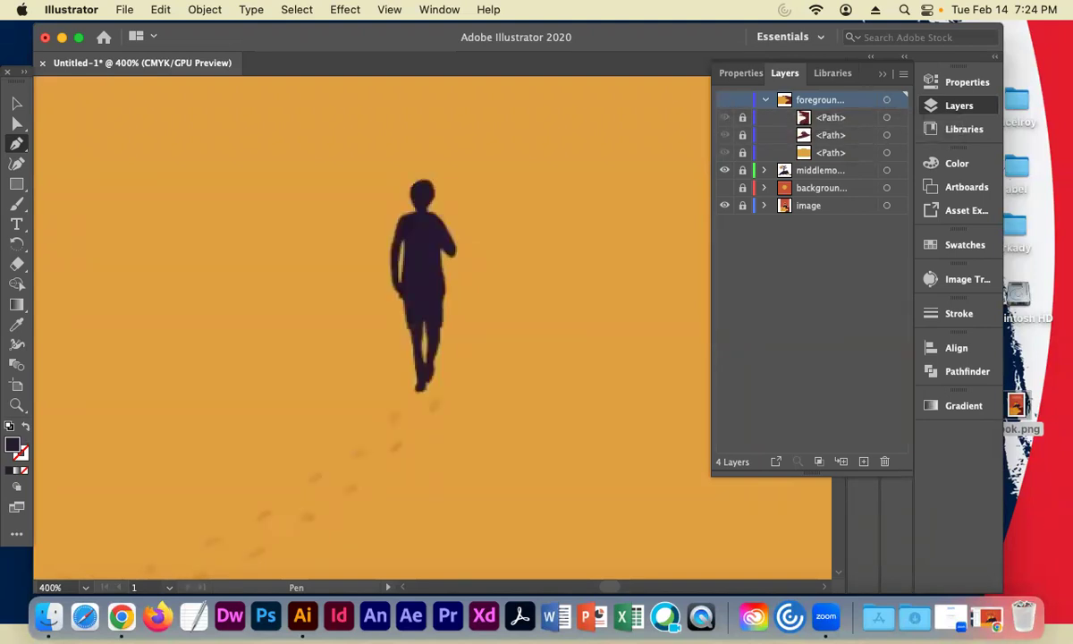
{"action": "left_click", "coordinate": [765, 99]}
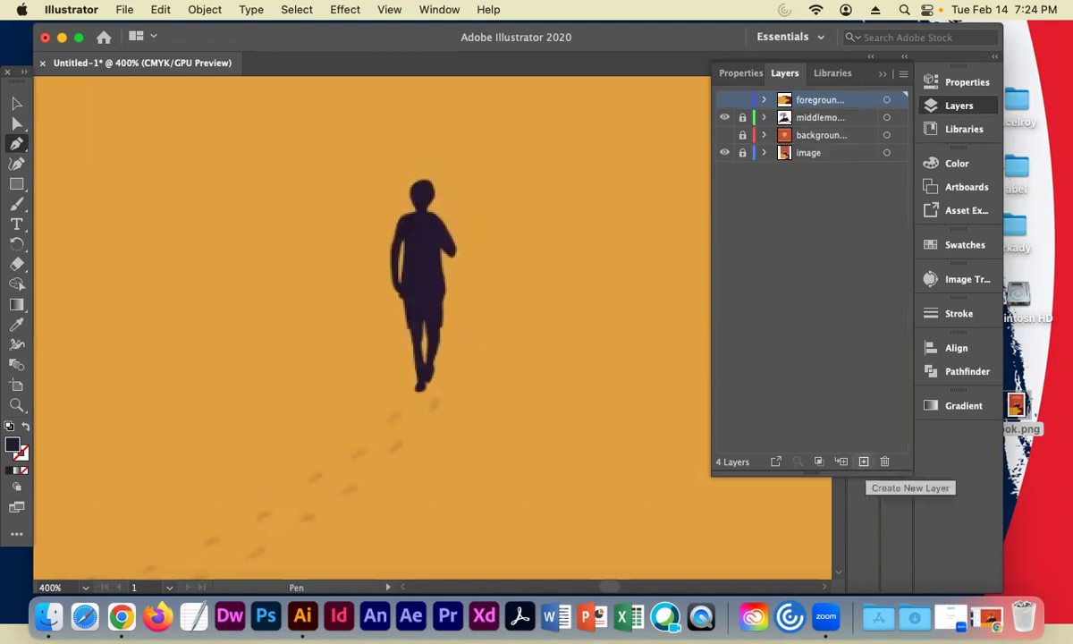
{"action": "left_click", "coordinate": [864, 461]}
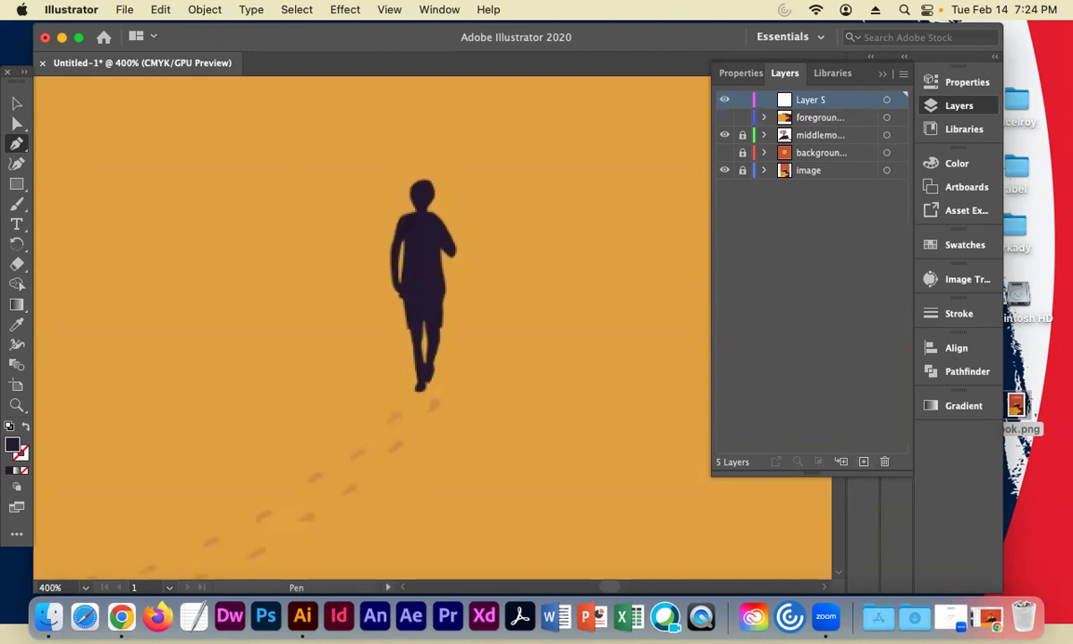
{"action": "double_click", "coordinate": [814, 99]}
{"action": "type", "text": "type"}
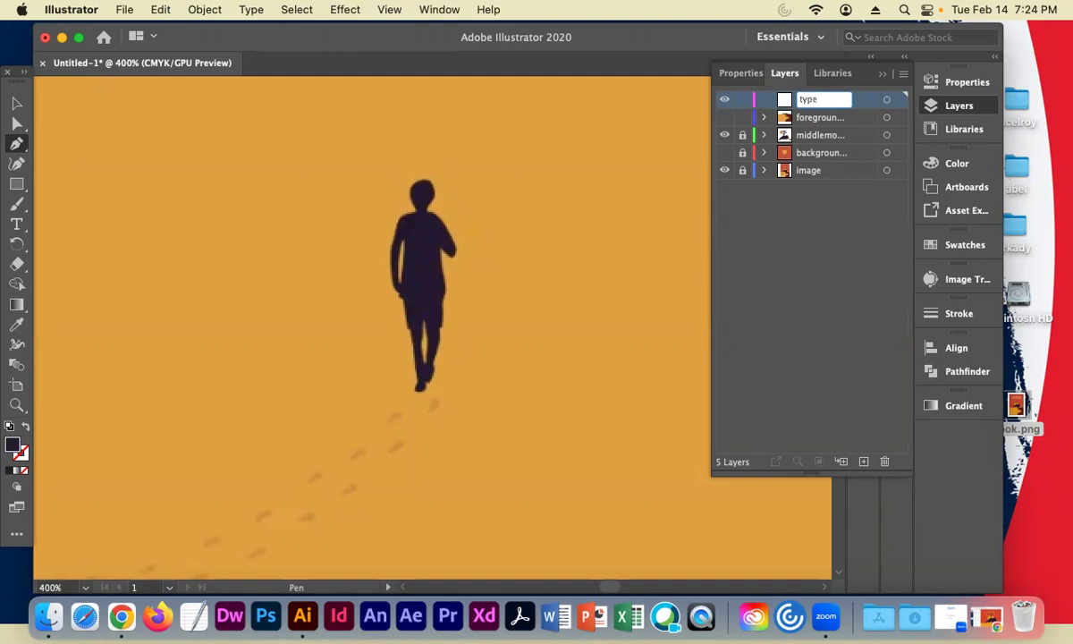
{"action": "type", "text": "_person"}
{"action": "key", "text": "Return"}
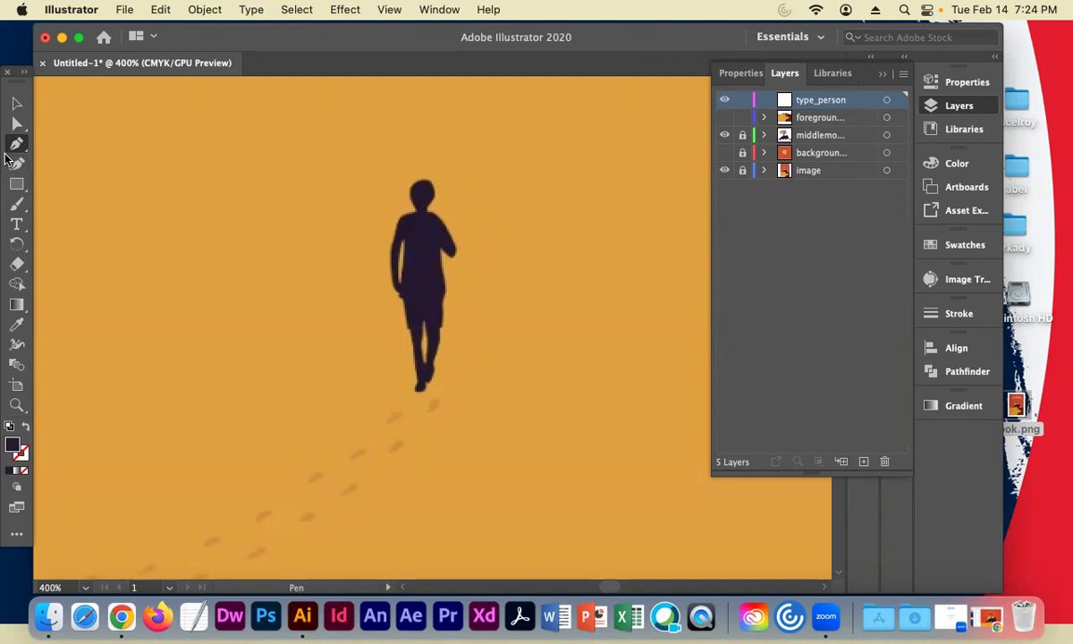
{"action": "mouse_move", "coordinate": [395, 292]}
{"action": "left_mouse_down"}
{"action": "mouse_move", "coordinate": [372, 273]}
{"action": "mouse_move", "coordinate": [390, 244]}
{"action": "mouse_move", "coordinate": [439, 212]}
{"action": "mouse_move", "coordinate": [416, 209]}
{"action": "mouse_move", "coordinate": [443, 166]}
{"action": "mouse_move", "coordinate": [433, 180]}
{"action": "mouse_move", "coordinate": [452, 189]}
{"action": "mouse_move", "coordinate": [431, 205]}
{"action": "mouse_move", "coordinate": [456, 260]}
{"action": "mouse_move", "coordinate": [441, 253]}
{"action": "mouse_move", "coordinate": [447, 304]}
{"action": "mouse_move", "coordinate": [429, 302]}
{"action": "mouse_move", "coordinate": [452, 333]}
{"action": "mouse_move", "coordinate": [445, 373]}
{"action": "mouse_move", "coordinate": [433, 368]}
{"action": "mouse_move", "coordinate": [426, 387]}
{"action": "mouse_move", "coordinate": [442, 383]}
{"action": "mouse_move", "coordinate": [444, 364]}
{"action": "mouse_move", "coordinate": [478, 329]}
{"action": "mouse_move", "coordinate": [454, 340]}
{"action": "left_mouse_up"}
Set the path to stroke only and trace the figure's outline around the foot and body.
{"action": "left_click", "coordinate": [25, 426]}
{"action": "scroll", "coordinate": [442, 383], "scroll_direction": "down", "scroll_amount": 3}
{"action": "key", "text": "super+equal"}
{"action": "key", "text": "super+equal"}
{"action": "key", "text": "super+equal"}
{"action": "left_click_drag", "start_coordinate": [429, 359], "coordinate": [385, 126]}
{"action": "left_click", "coordinate": [16, 103]}
{"action": "key", "text": "space"}
{"action": "left_click_drag", "start_coordinate": [235, 143], "coordinate": [287, 403]}
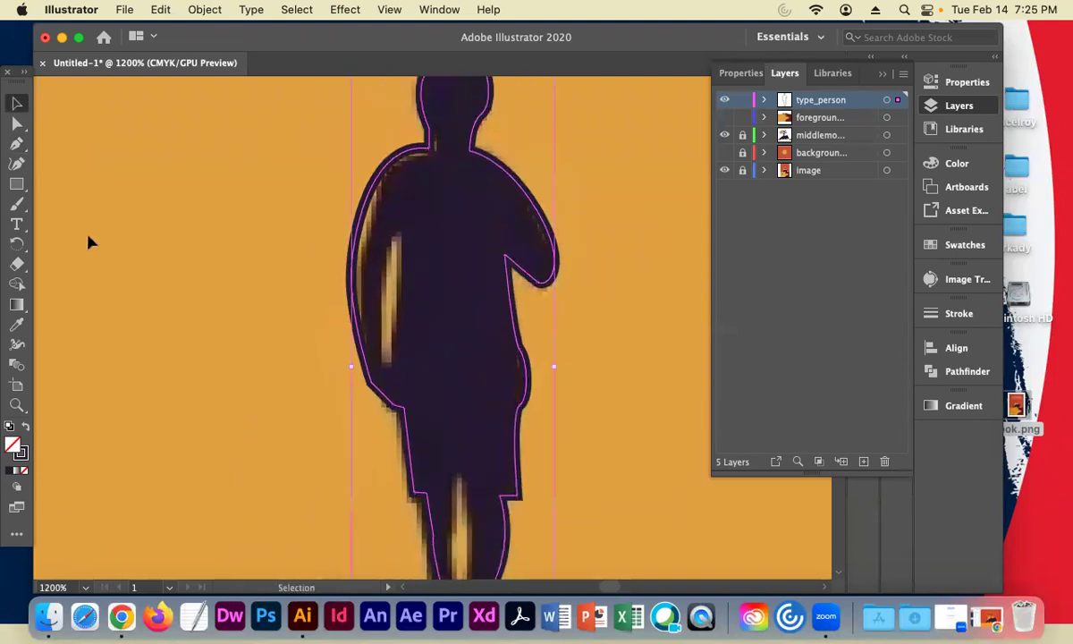
Pen a small closed shape over the gap between the arm and torso.
{"action": "left_click", "coordinate": [123, 260]}
{"action": "left_click", "coordinate": [16, 143]}
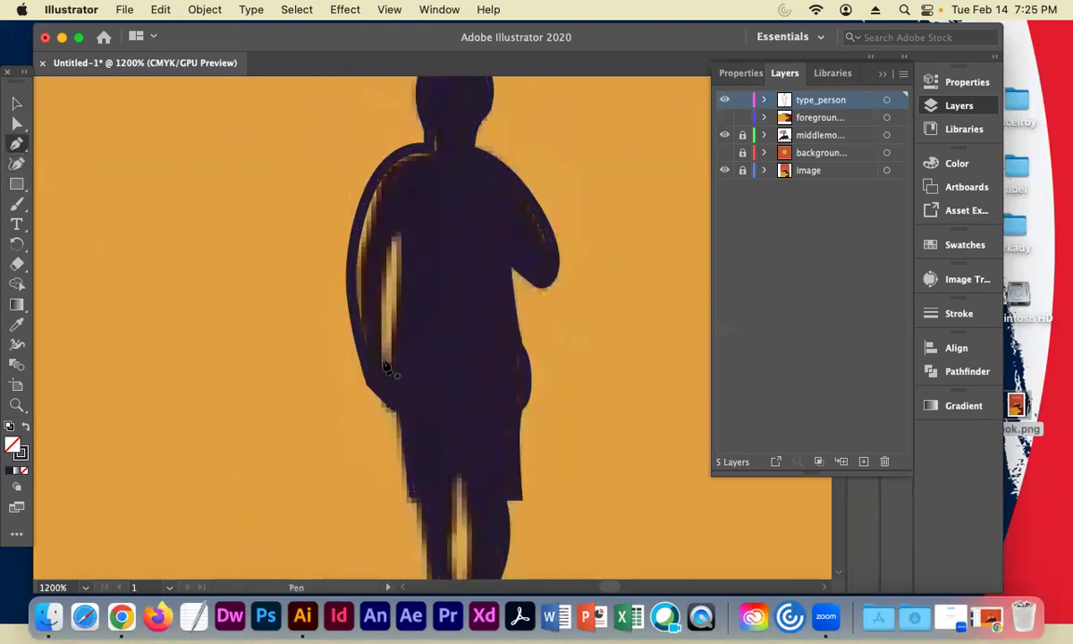
{"action": "left_click_drag", "start_coordinate": [389, 362], "coordinate": [400, 303]}
{"action": "left_click", "coordinate": [395, 360]}
{"action": "left_click", "coordinate": [16, 101]}
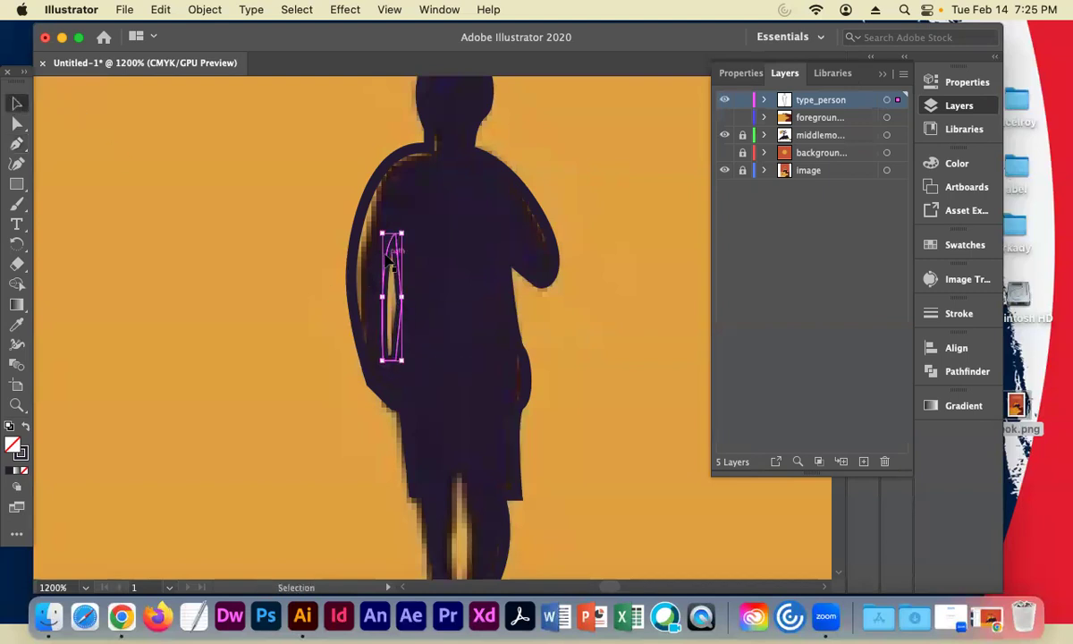
Select the silhouette, open Align and Pathfinder, and toggle Swap Fill and Stroke to compare.
{"action": "left_click", "coordinate": [357, 235]}
{"action": "left_click", "coordinate": [935, 348]}
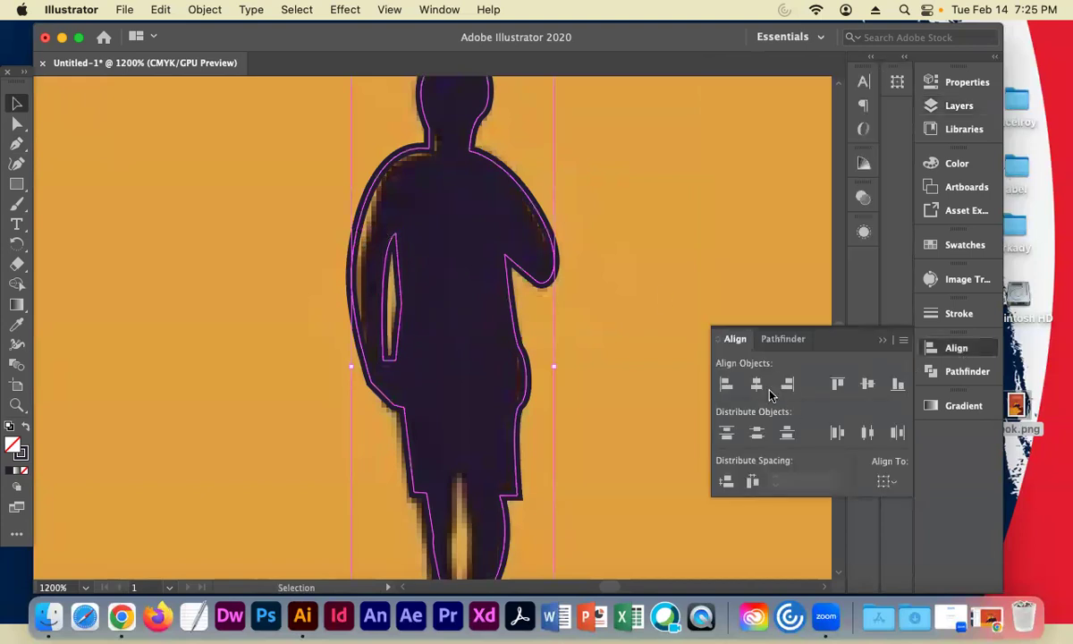
{"action": "left_click", "coordinate": [780, 339]}
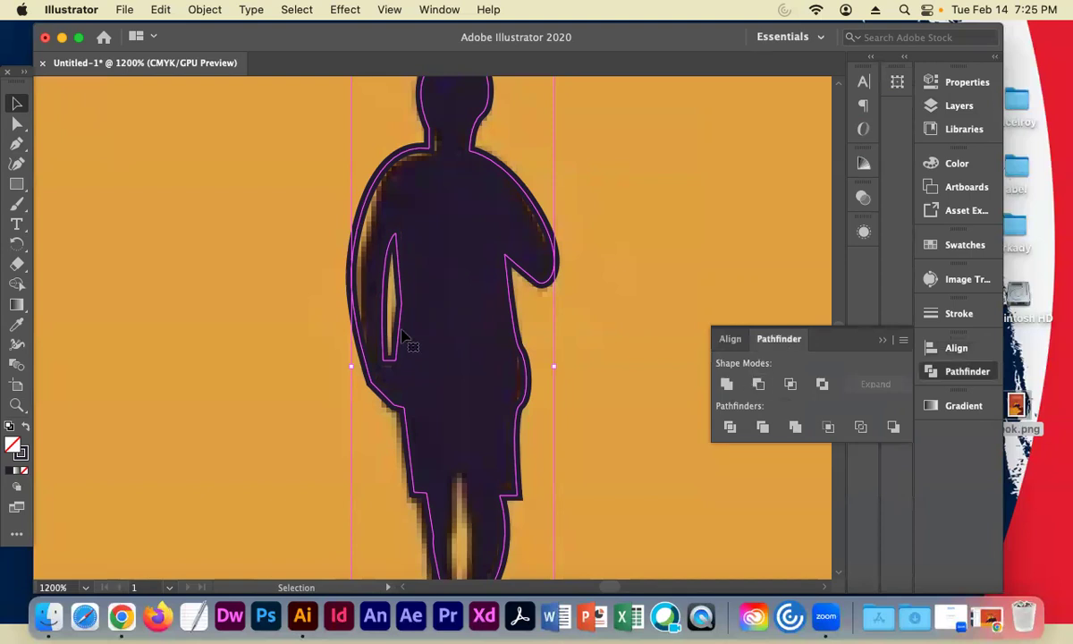
{"action": "left_click", "coordinate": [26, 428]}
{"action": "left_click", "coordinate": [26, 427]}
{"action": "left_click", "coordinate": [26, 428]}
{"action": "left_click", "coordinate": [26, 428]}
{"action": "left_click", "coordinate": [26, 428]}
{"action": "left_click", "coordinate": [26, 427]}
{"action": "left_click", "coordinate": [259, 382]}
Pen a closed shape for the leg gap and select it together with the silhouette.
{"action": "scroll", "coordinate": [326, 460], "scroll_direction": "down", "scroll_amount": 5}
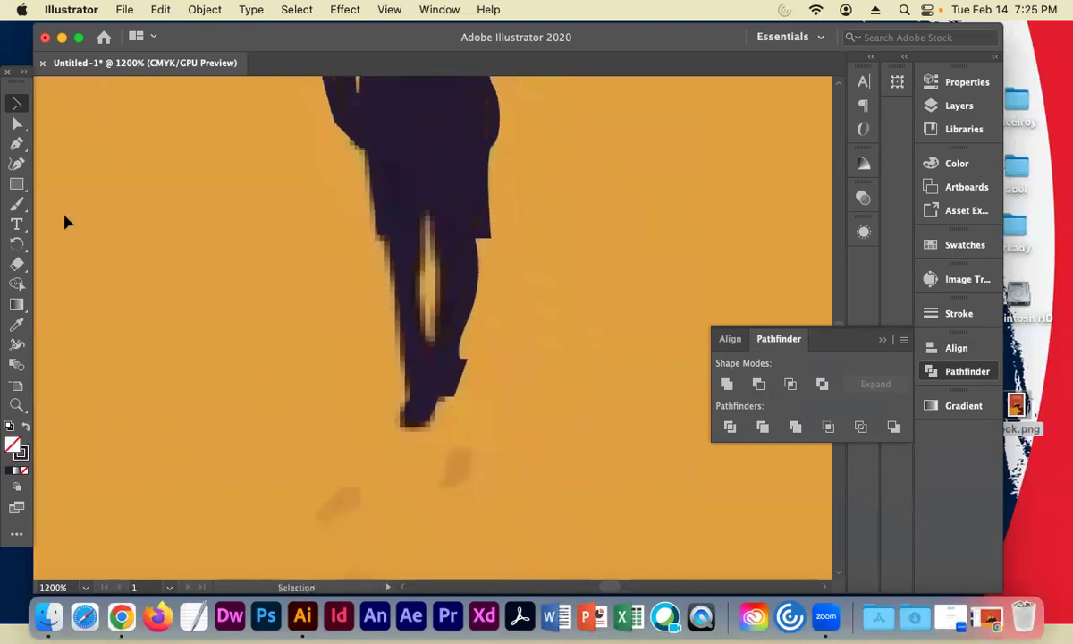
{"action": "left_click", "coordinate": [16, 143]}
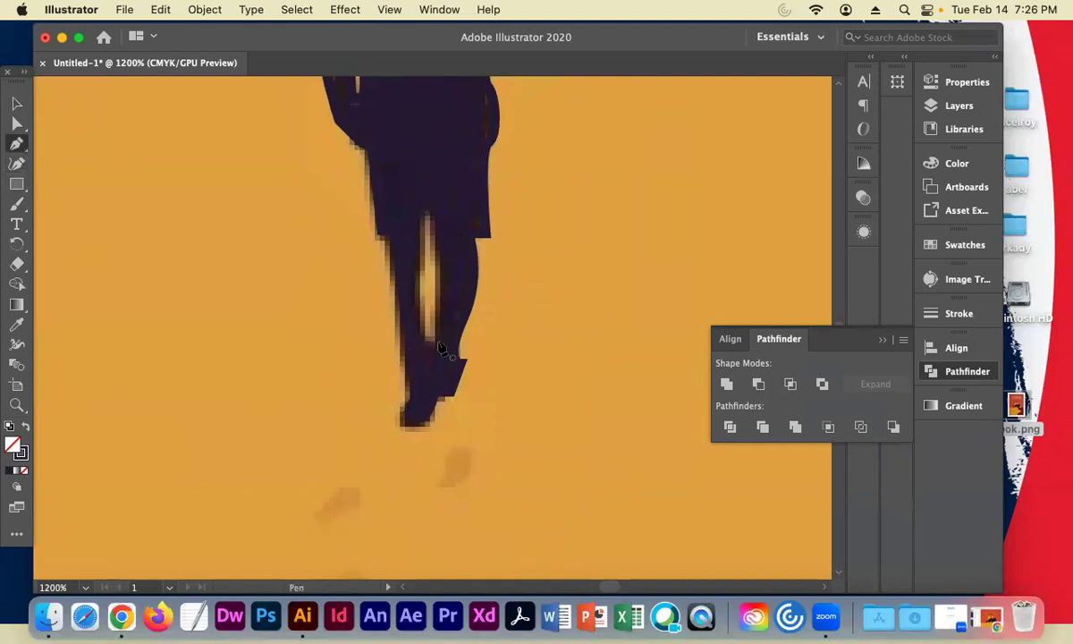
{"action": "left_click_drag", "start_coordinate": [431, 341], "coordinate": [431, 196]}
{"action": "left_click_drag", "start_coordinate": [432, 342], "coordinate": [415, 390]}
{"action": "key", "text": "v"}
{"action": "left_click", "coordinate": [132, 144]}
{"action": "left_click", "coordinate": [422, 231]}
{"action": "left_click", "coordinate": [370, 213], "text": "shift"}
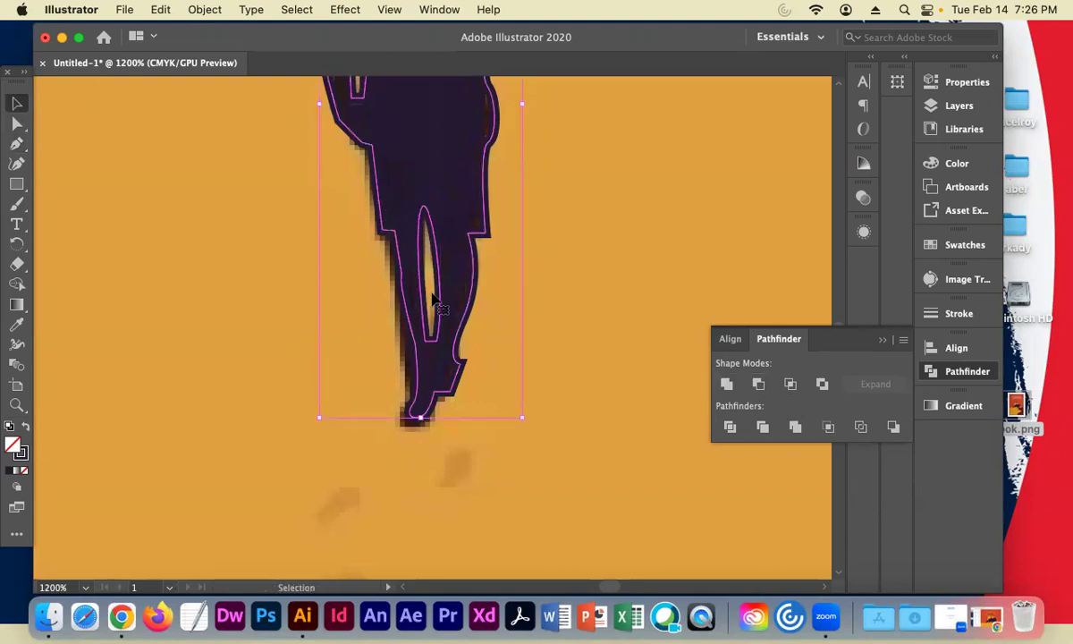
{"action": "key", "text": "super+minus"}
{"action": "key", "text": "super+minus"}
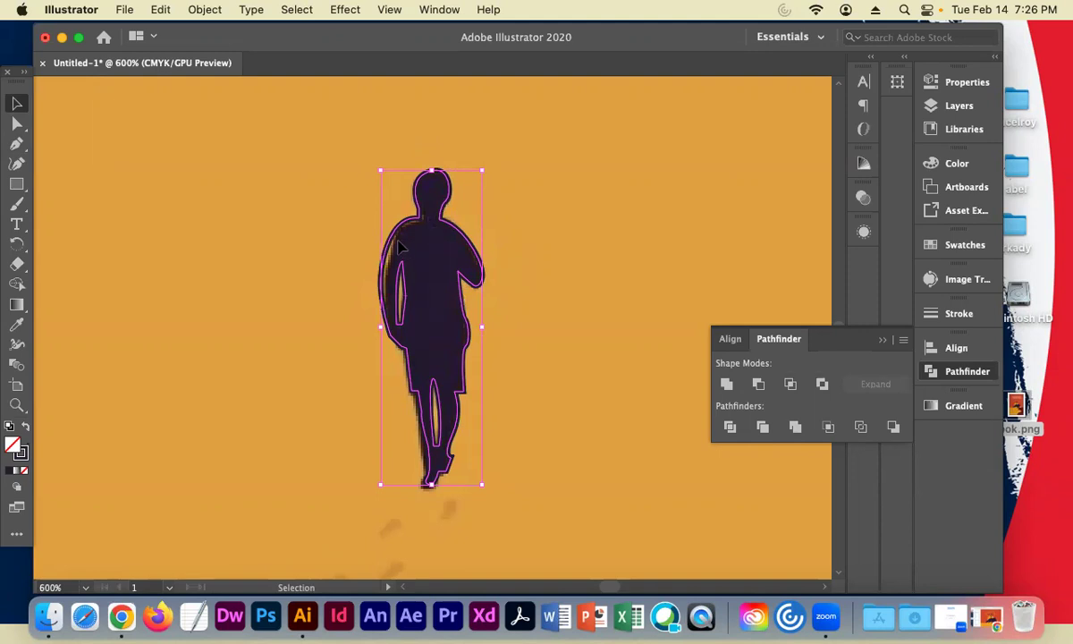
Give the walking figure a dark fill and fit the whole artboard in the window.
{"action": "left_click", "coordinate": [25, 429]}
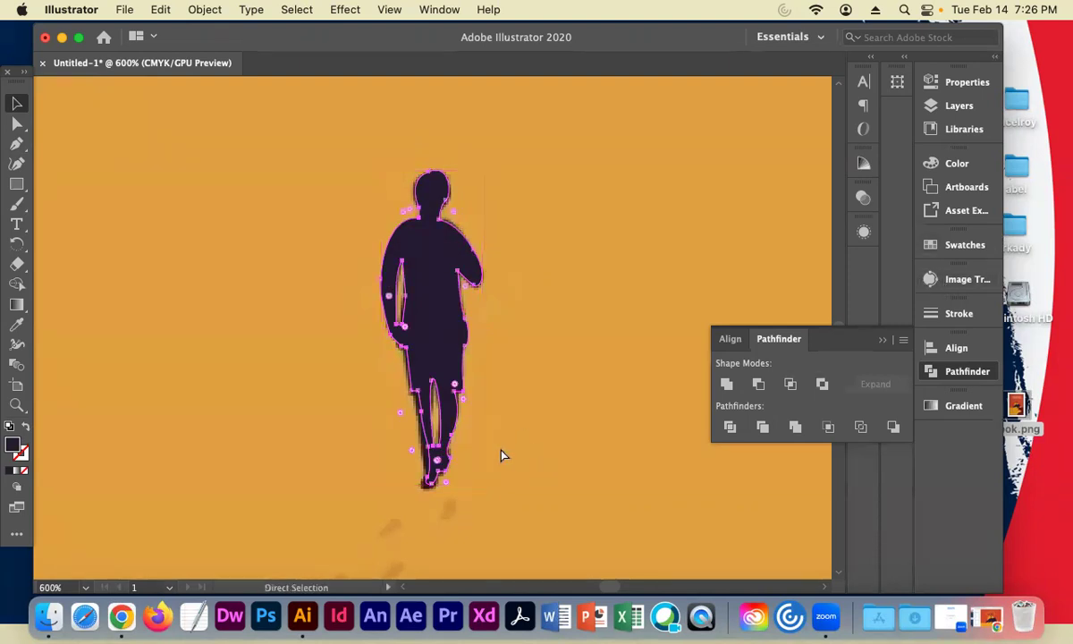
{"action": "key", "text": "super+minus"}
{"action": "key", "text": "super+minus"}
{"action": "key", "text": "super+minus"}
{"action": "key", "text": "super+minus"}
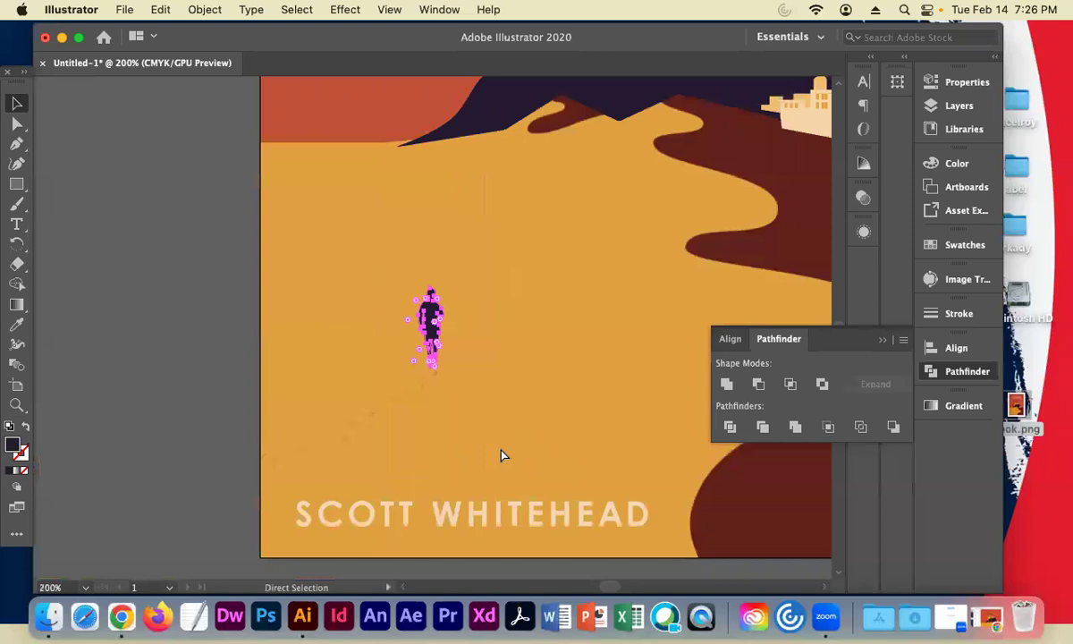
{"action": "left_click_drag", "start_coordinate": [401, 209], "coordinate": [277, 408]}
{"action": "scroll", "coordinate": [277, 407], "scroll_direction": "up", "scroll_amount": 2}
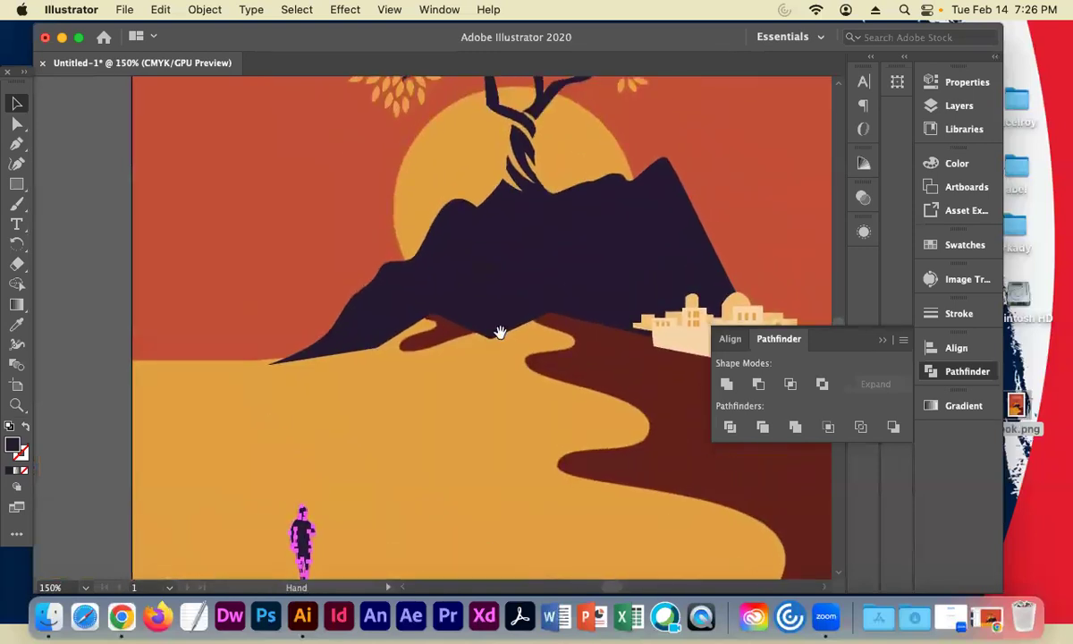
{"action": "scroll", "coordinate": [498, 333], "scroll_direction": "right", "scroll_amount": 5}
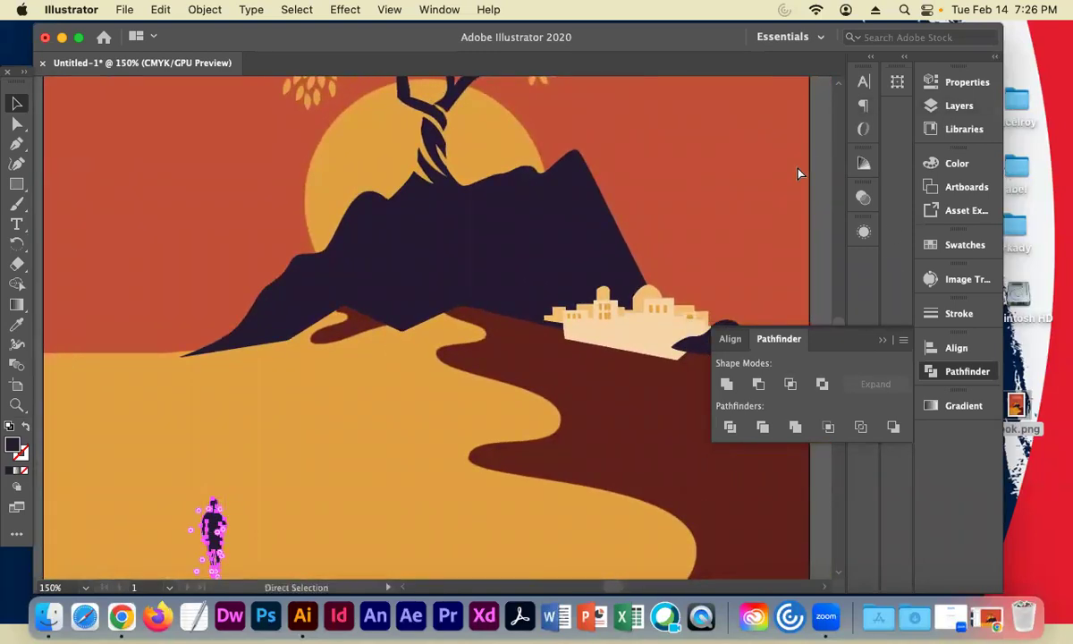
{"action": "key", "text": "super+0"}
{"action": "scroll", "coordinate": [257, 258], "scroll_direction": "up", "scroll_amount": 3}
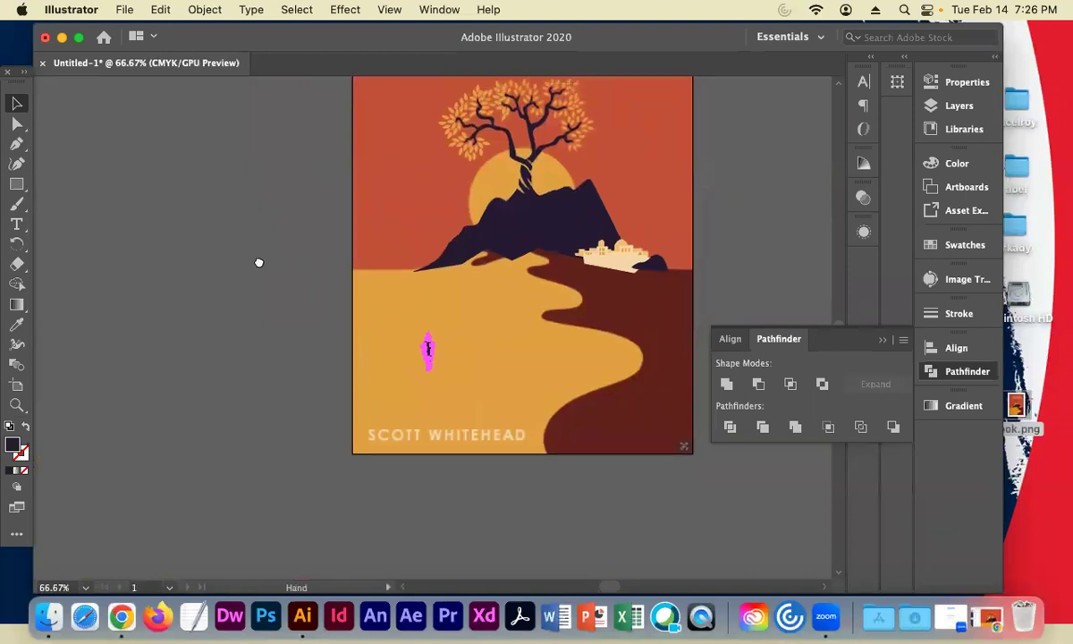
{"action": "scroll", "coordinate": [250, 313], "scroll_direction": "right", "scroll_amount": 3}
{"action": "left_click", "coordinate": [247, 254]}
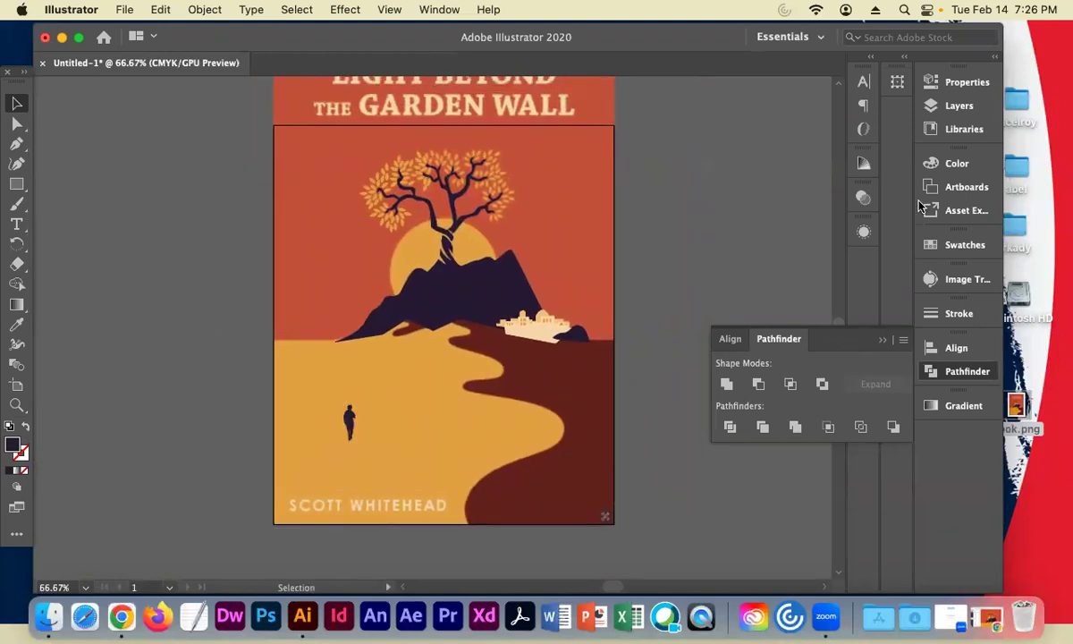
Show the foreground and background layers, hide the reference image layer, then zoom to 100% on the tree and figure.
{"action": "left_click", "coordinate": [962, 106]}
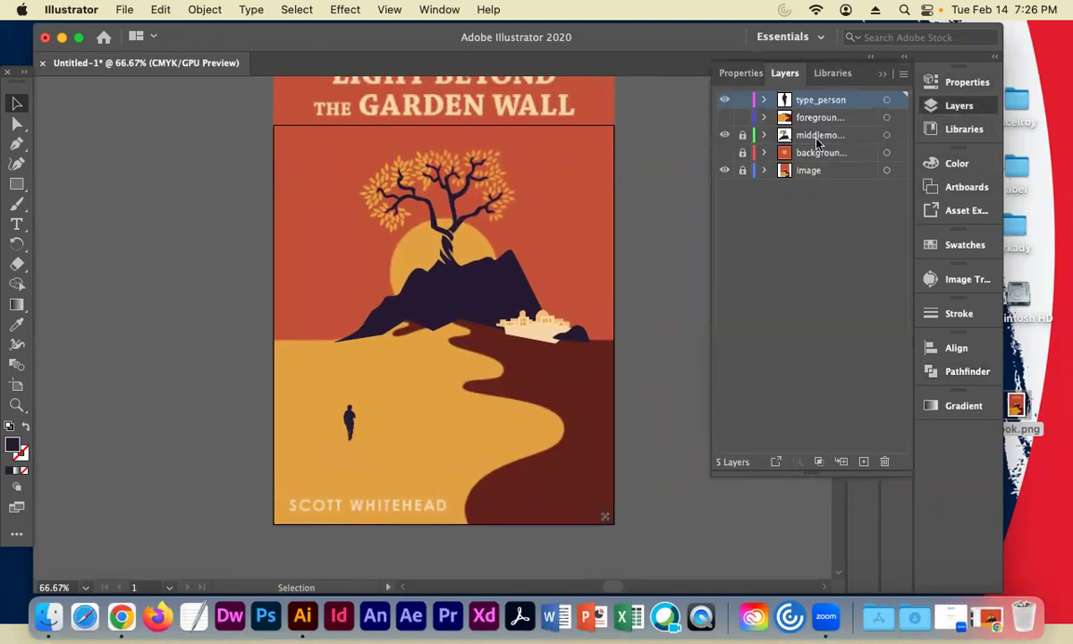
{"action": "left_click", "coordinate": [725, 118]}
{"action": "left_click", "coordinate": [725, 153]}
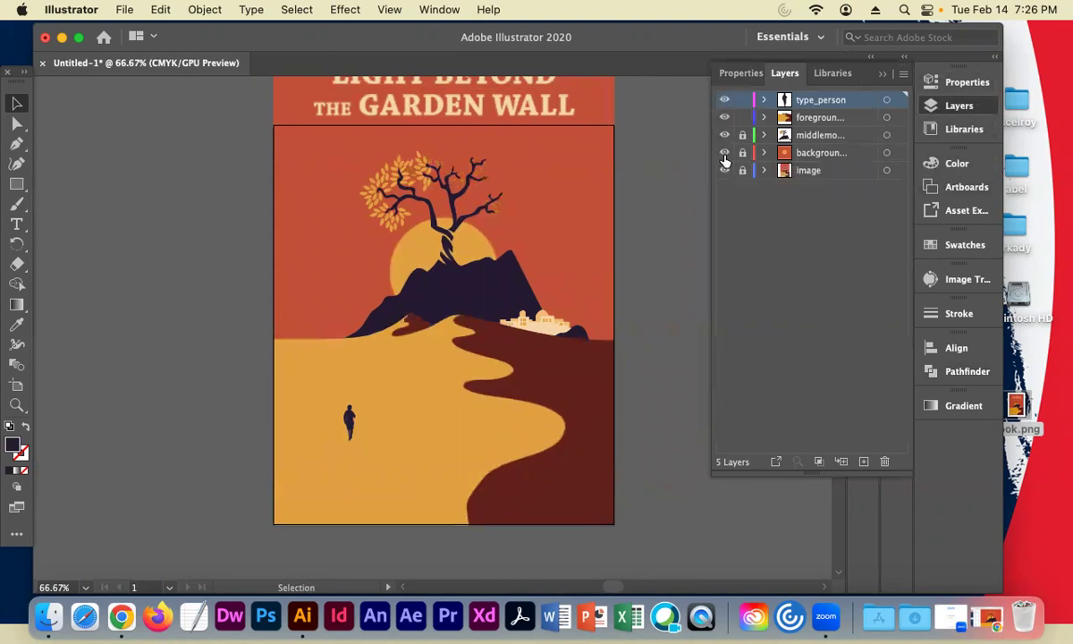
{"action": "left_click", "coordinate": [724, 171]}
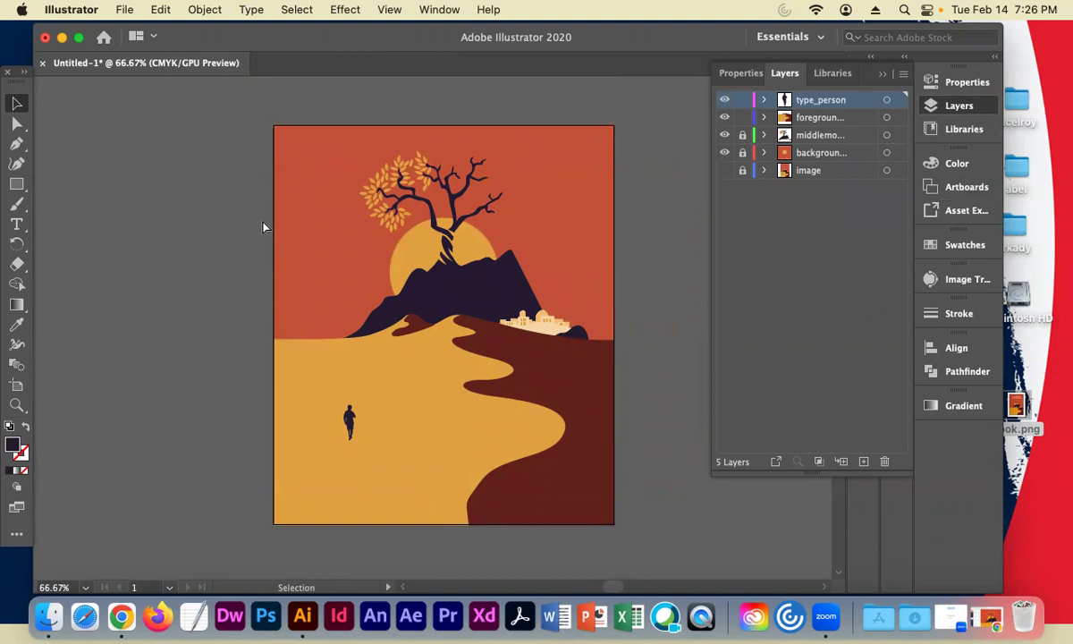
{"action": "key", "text": "super+plus"}
{"action": "left_click_drag", "start_coordinate": [386, 175], "coordinate": [318, 242]}
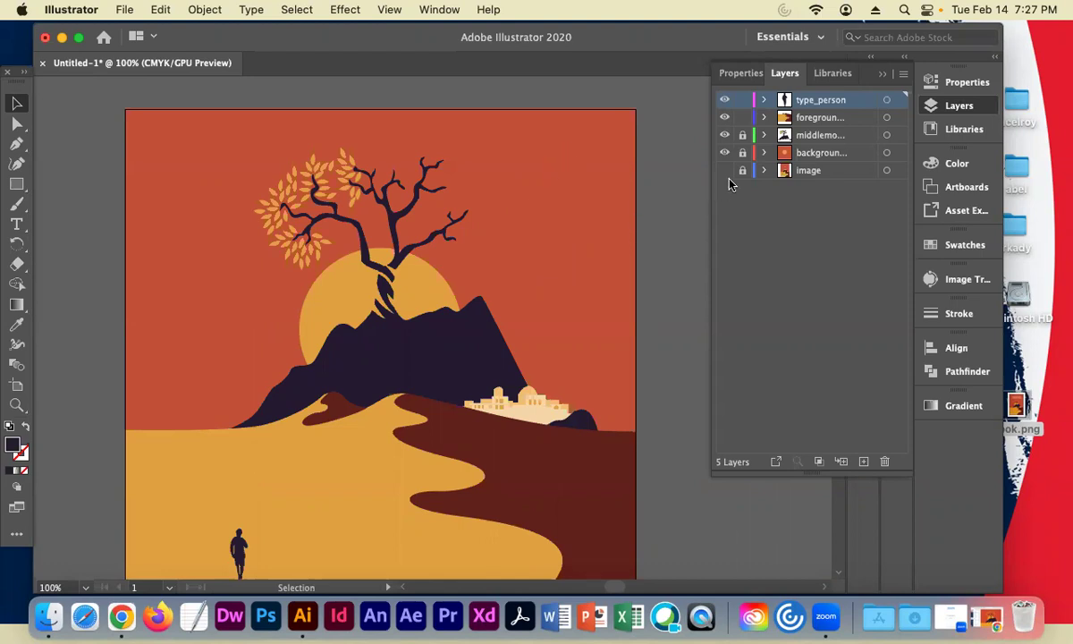
Create a new top layer named 'techniques' and pan to free pasteboard space.
{"action": "left_click", "coordinate": [863, 461]}
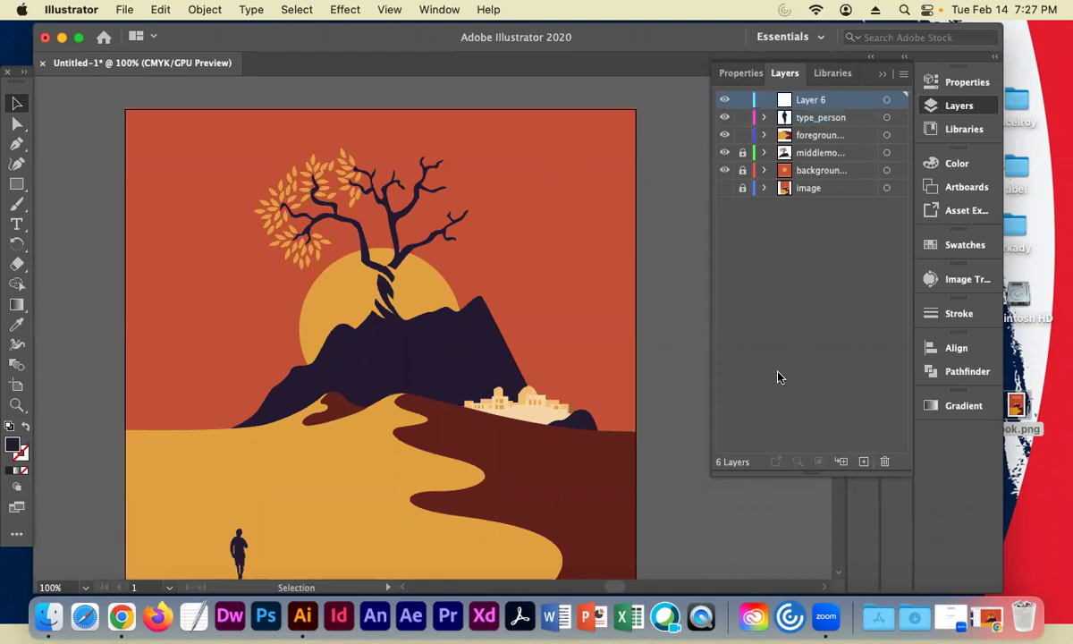
{"action": "type", "text": "techniques"}
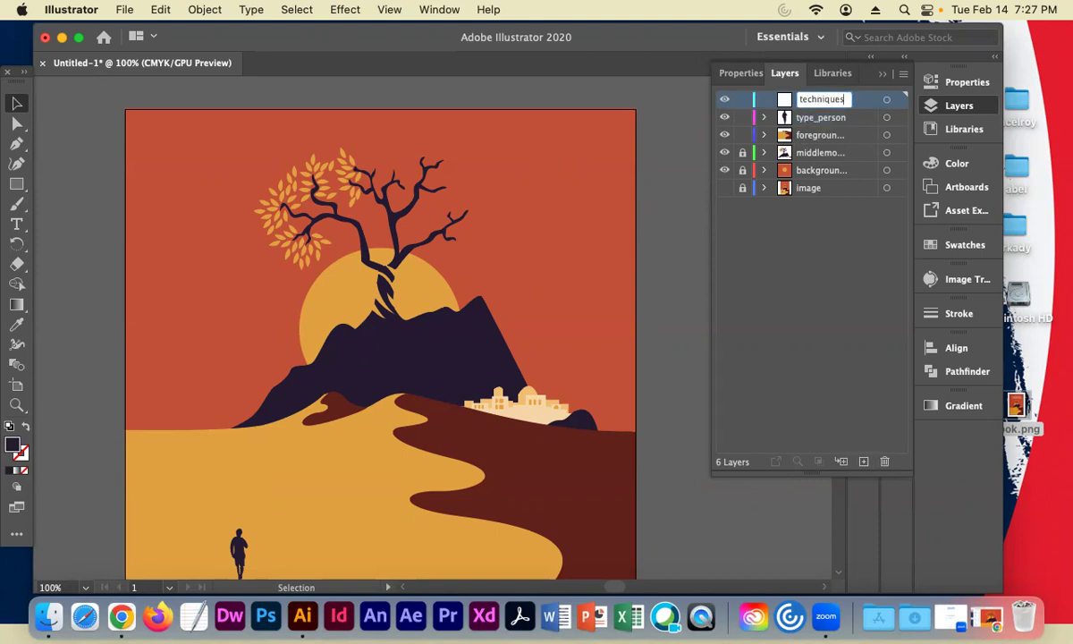
{"action": "key", "text": "Return"}
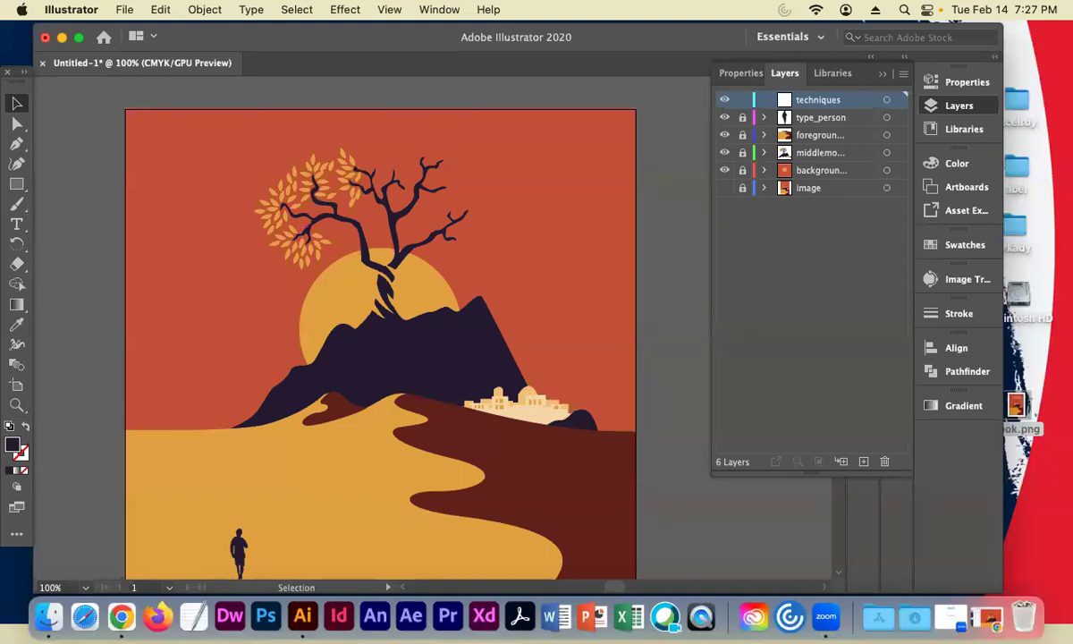
{"action": "left_click_drag", "start_coordinate": [384, 340], "coordinate": [493, 299]}
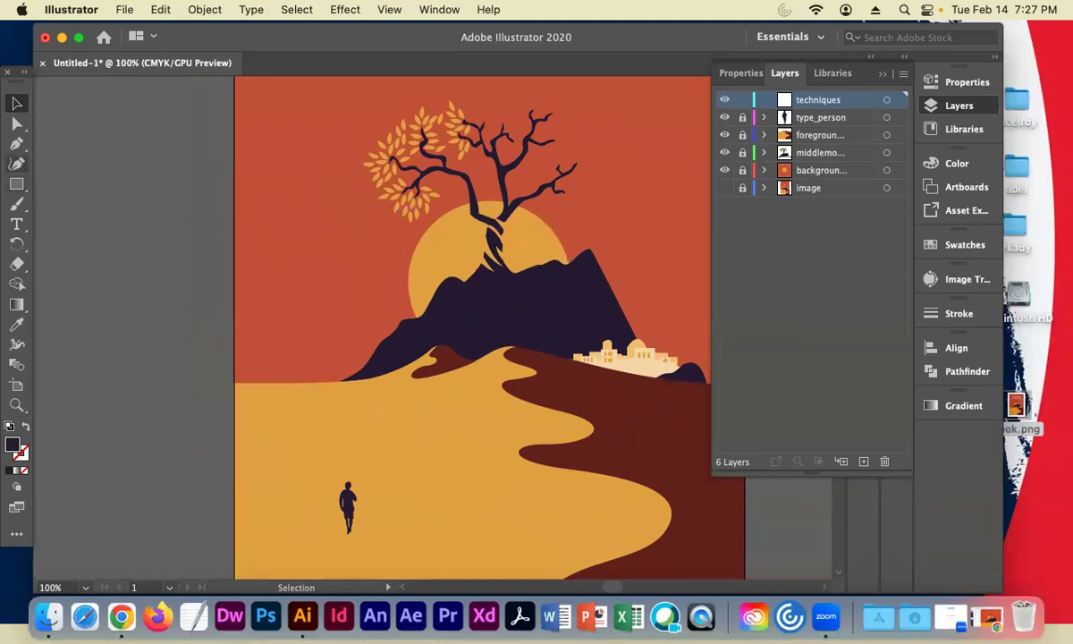
Draw a closed dark trunk shape on the pasteboard with the Pen tool.
{"action": "left_click", "coordinate": [16, 143]}
{"action": "left_click", "coordinate": [160, 318]}
{"action": "left_click_drag", "start_coordinate": [181, 233], "coordinate": [178, 189]}
{"action": "left_click", "coordinate": [182, 231]}
{"action": "left_click", "coordinate": [194, 219]}
{"action": "left_click", "coordinate": [209, 226]}
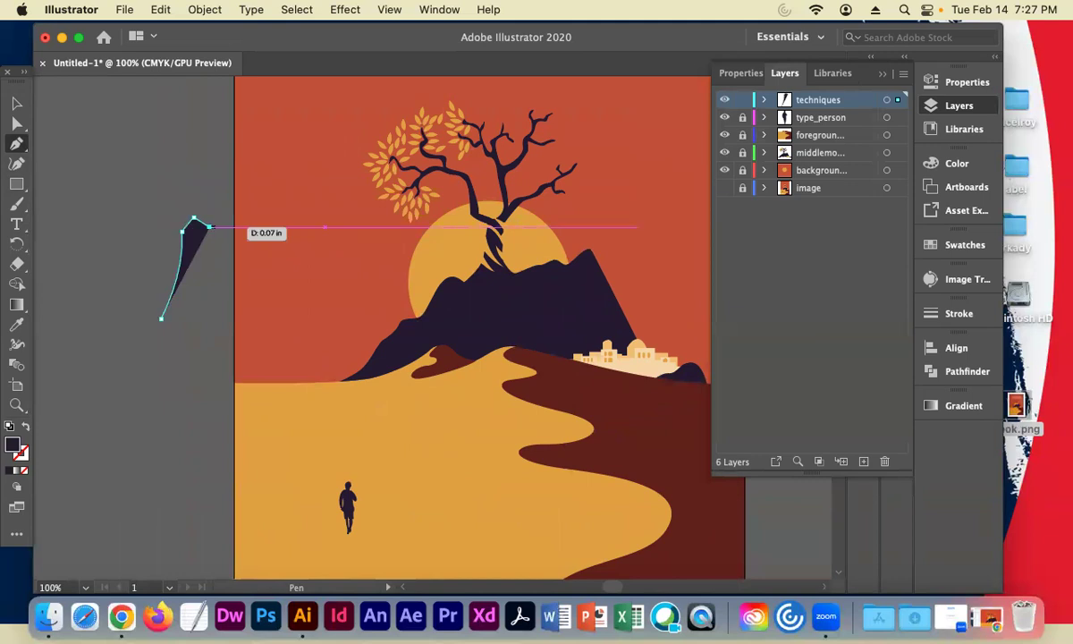
{"action": "left_click_drag", "start_coordinate": [206, 318], "coordinate": [233, 338]}
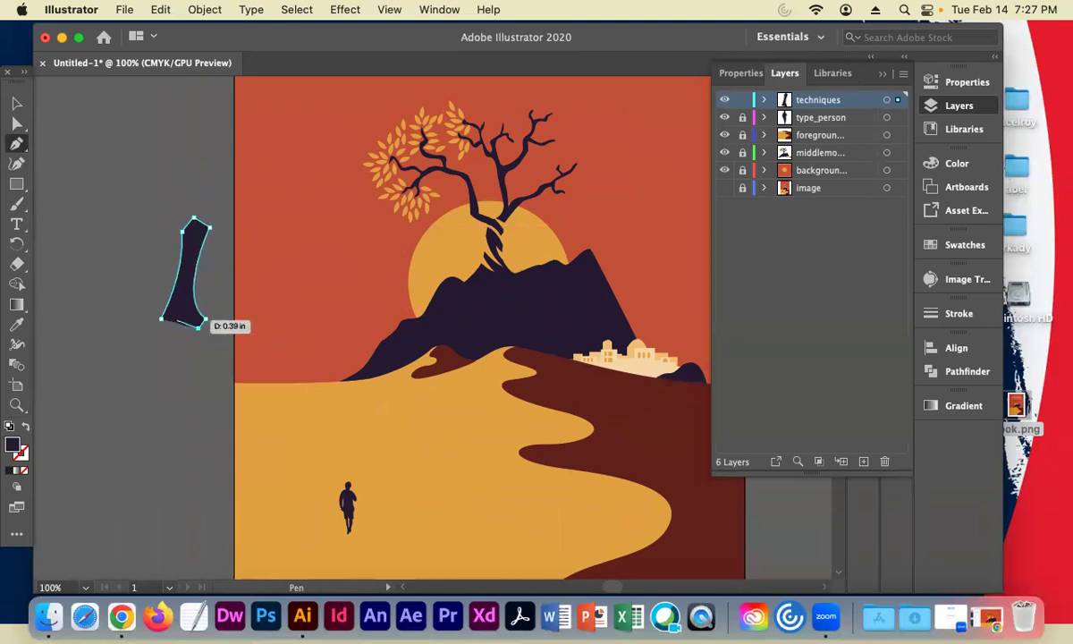
{"action": "left_click", "coordinate": [161, 318]}
{"action": "key", "text": "v"}
{"action": "key", "text": "super+shift+a"}
{"action": "left_click", "coordinate": [185, 269]}
{"action": "key", "text": "super+shift+a"}
Draw an open curved branch path rising up-left from the trunk top.
{"action": "key", "text": "p"}
{"action": "left_click", "coordinate": [185, 234]}
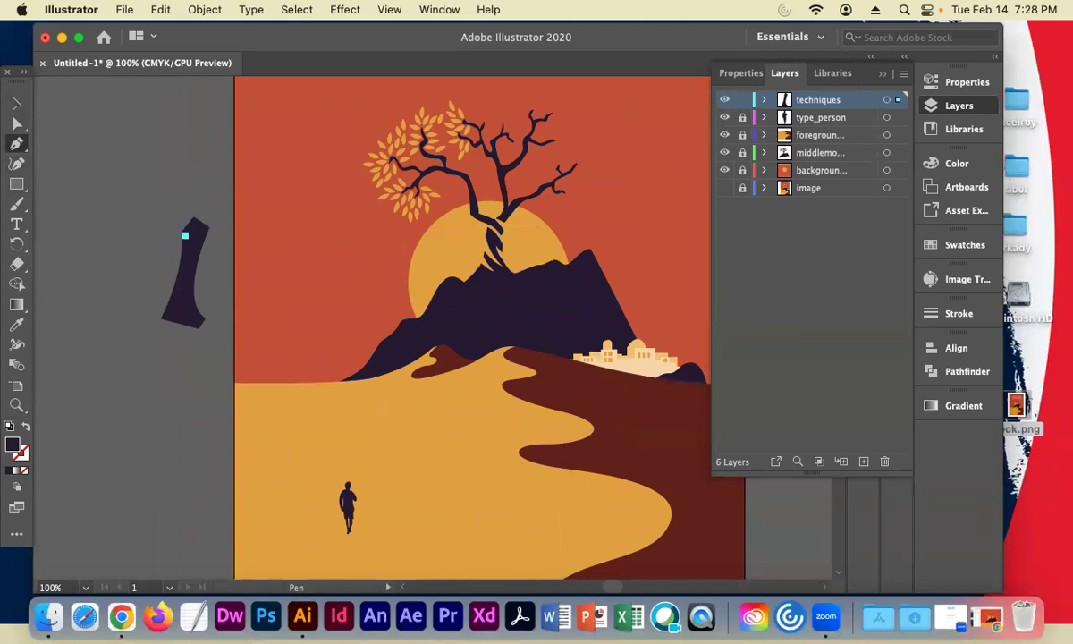
{"action": "left_click_drag", "start_coordinate": [153, 180], "coordinate": [127, 121]}
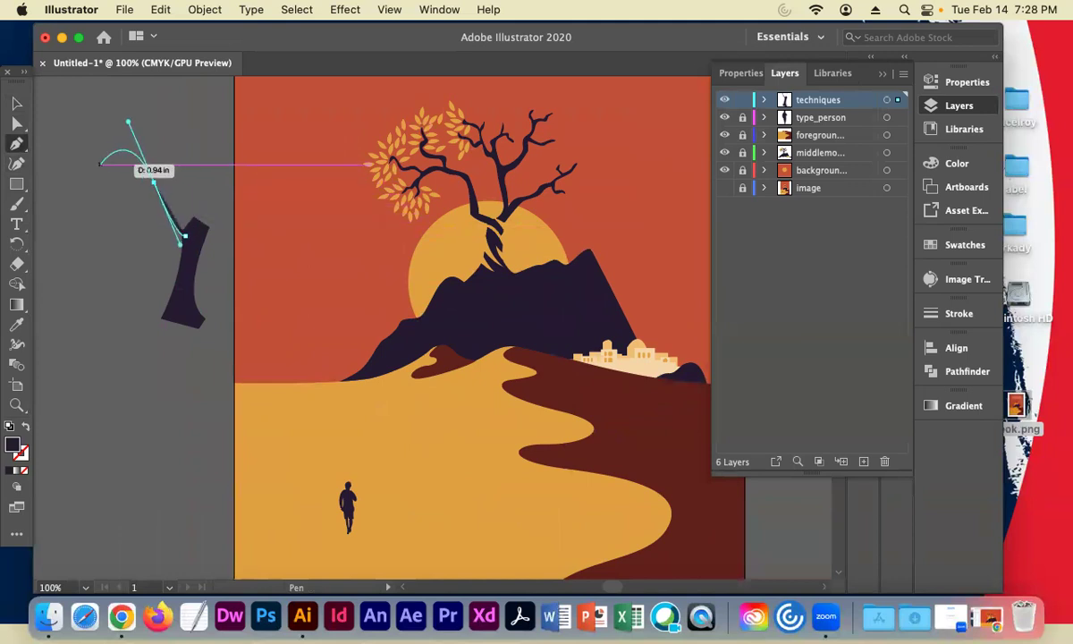
{"action": "left_click_drag", "start_coordinate": [108, 167], "coordinate": [82, 164]}
{"action": "left_click", "coordinate": [70, 123]}
Make the branch an unfilled 6 pt stroke with Round Cap ends.
{"action": "key", "text": "v"}
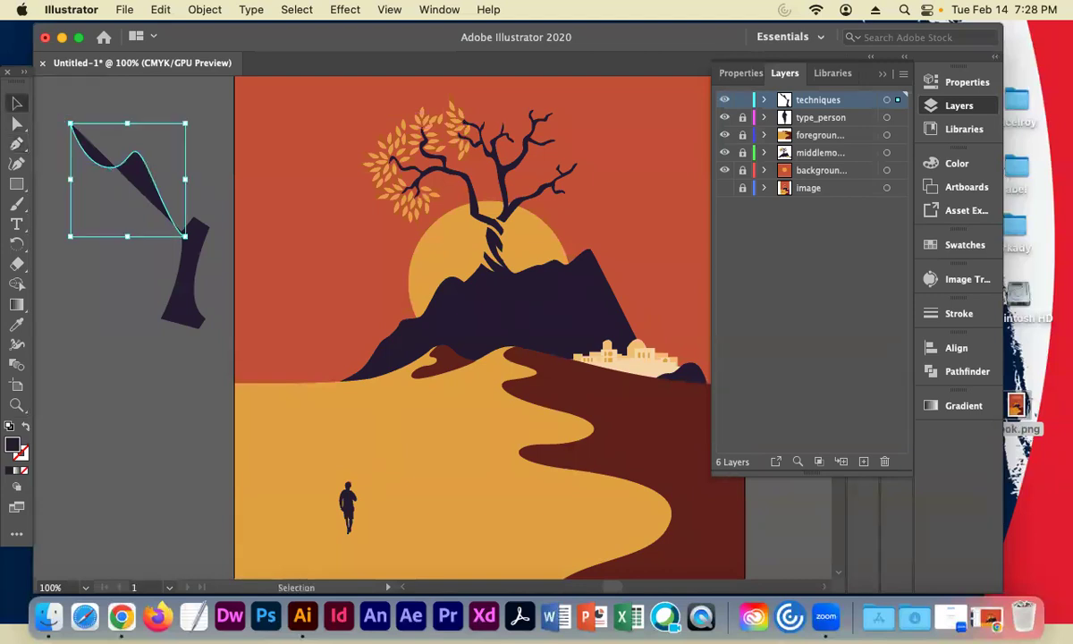
{"action": "key", "text": "shift+x"}
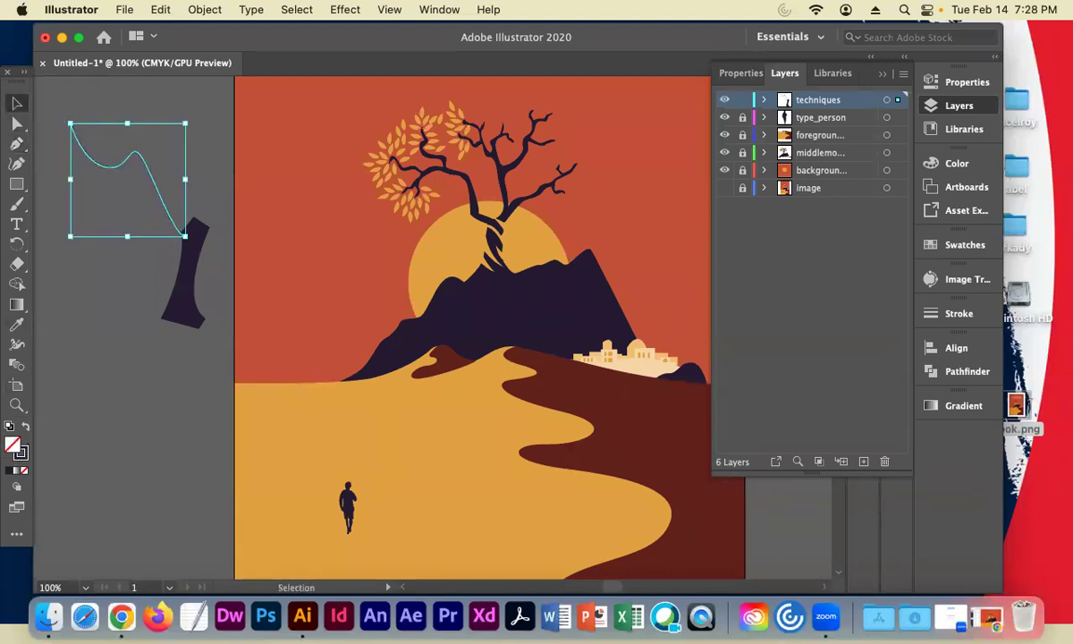
{"action": "key", "text": "super+F10"}
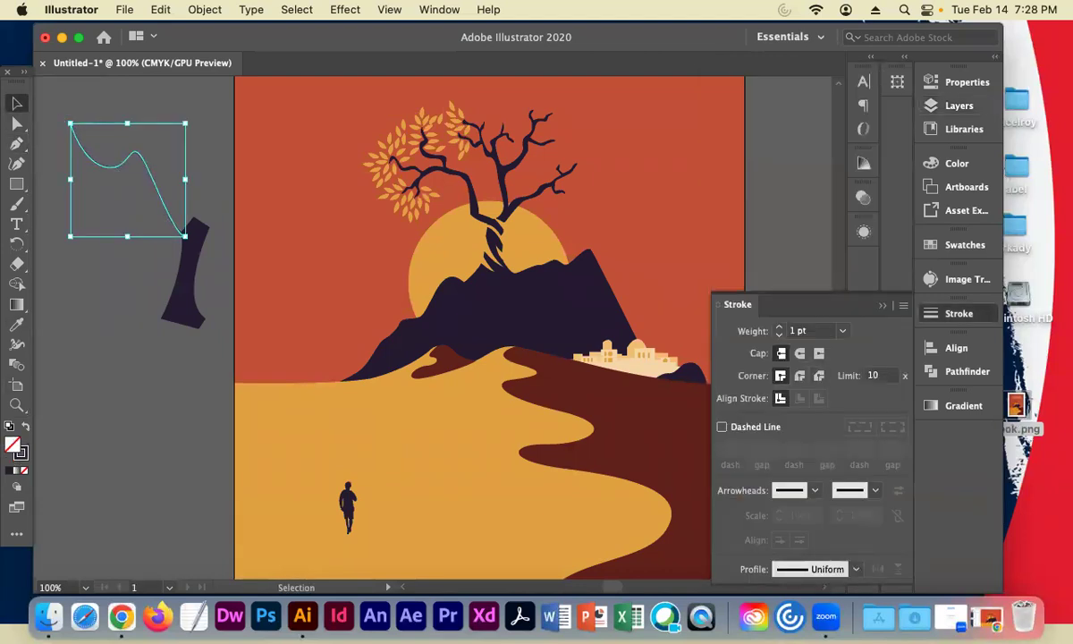
{"action": "type", "text": "6"}
{"action": "key", "text": "Return"}
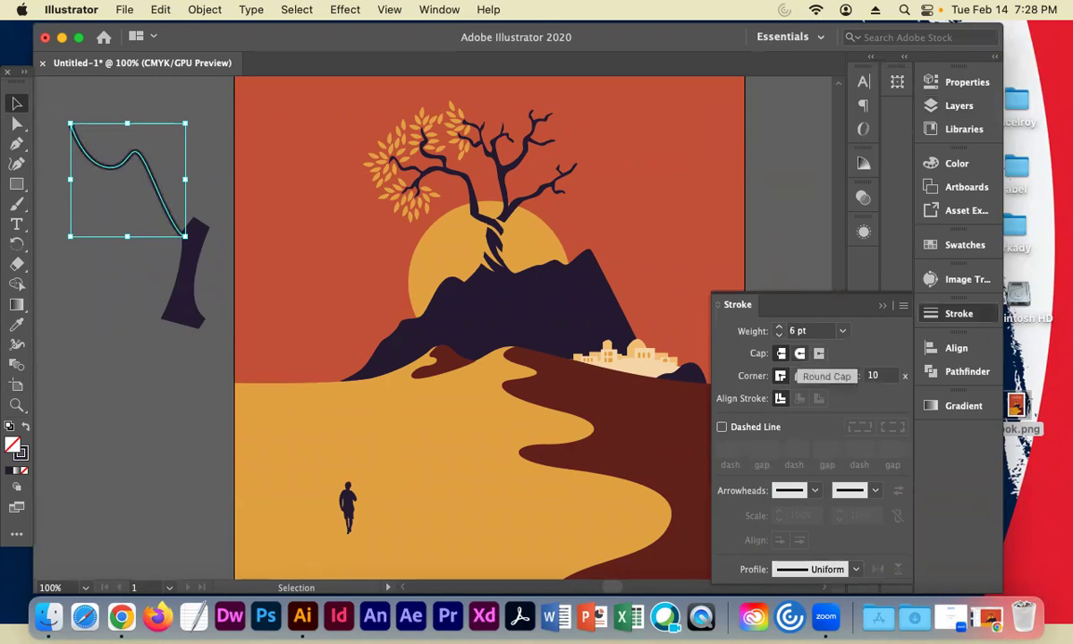
{"action": "left_click", "coordinate": [800, 354]}
{"action": "key", "text": "super+shift+a"}
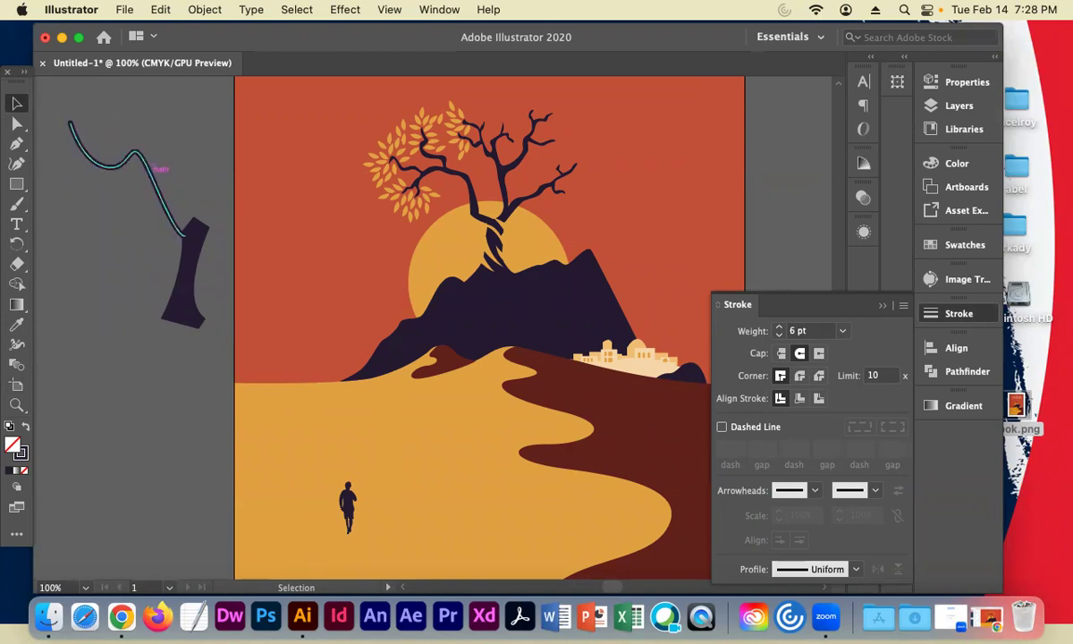
{"action": "left_click", "coordinate": [150, 168]}
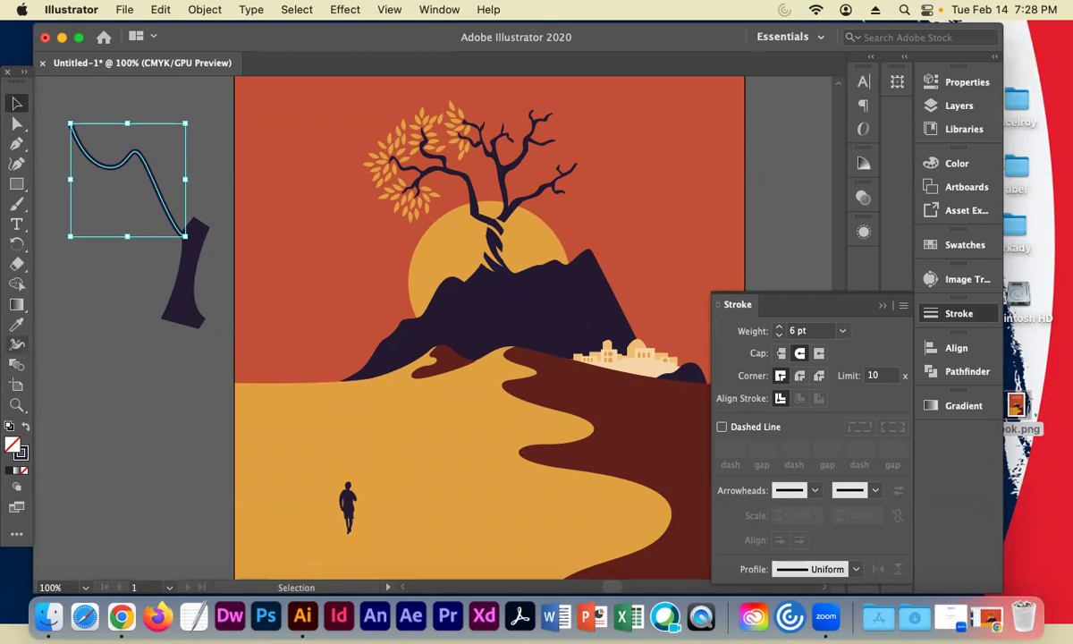
{"action": "left_click", "coordinate": [16, 344]}
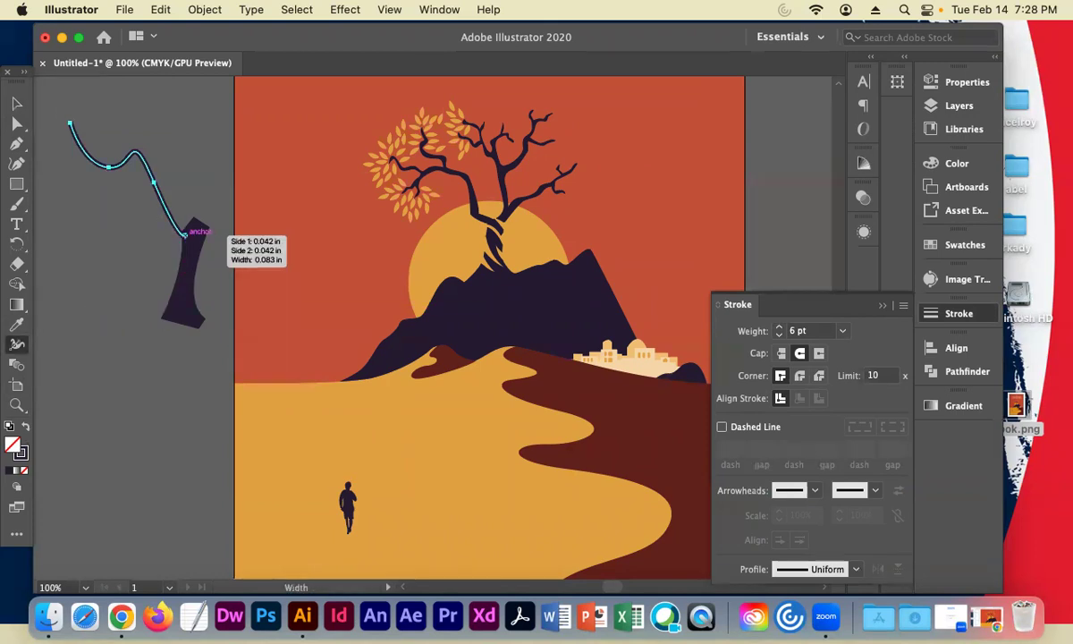
Widen the branch at the trunk end with the Width tool, tapering toward the tip.
{"action": "left_click_drag", "start_coordinate": [185, 234], "coordinate": [185, 236]}
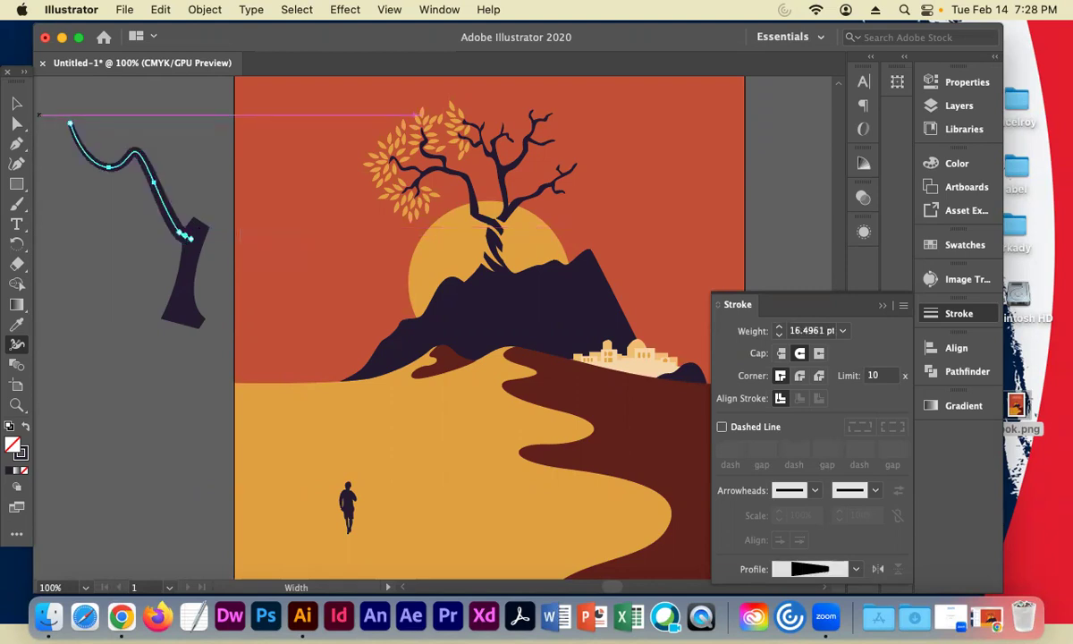
{"action": "key", "text": "v"}
{"action": "key", "text": "super+shift+a"}
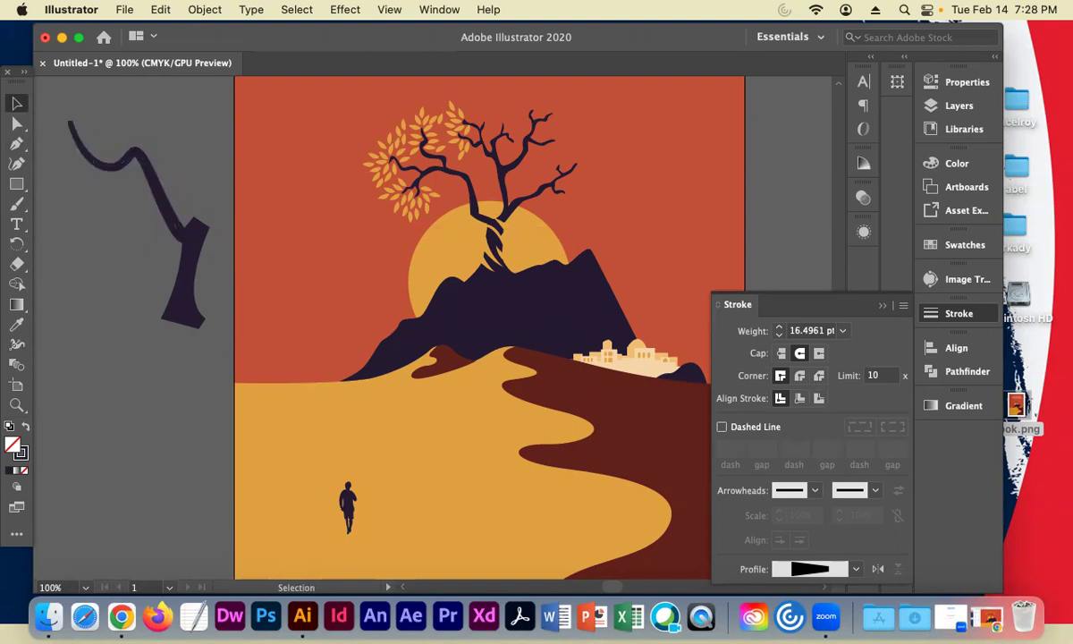
{"action": "left_click", "coordinate": [134, 157]}
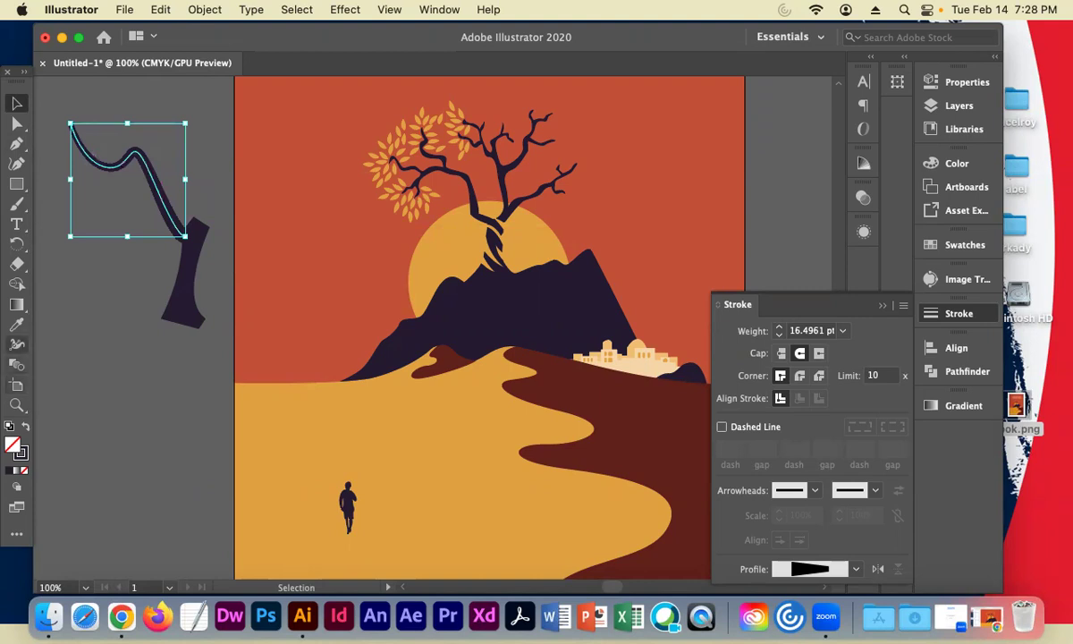
{"action": "left_click", "coordinate": [16, 344]}
{"action": "left_click_drag", "start_coordinate": [79, 143], "coordinate": [75, 138]}
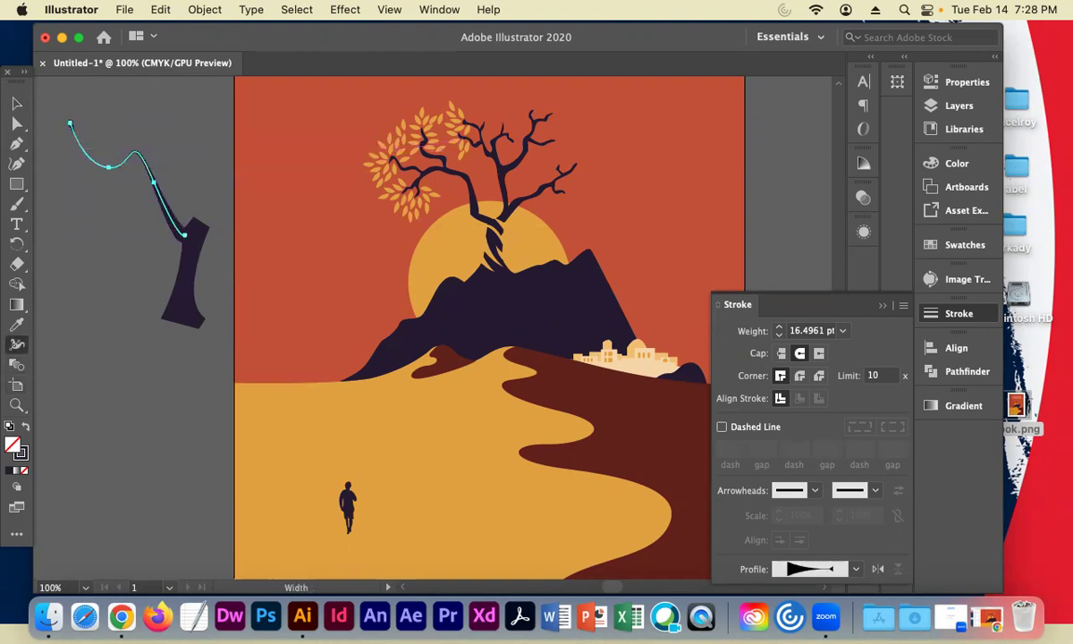
{"action": "key", "text": "v"}
{"action": "key", "text": "super+shift+a"}
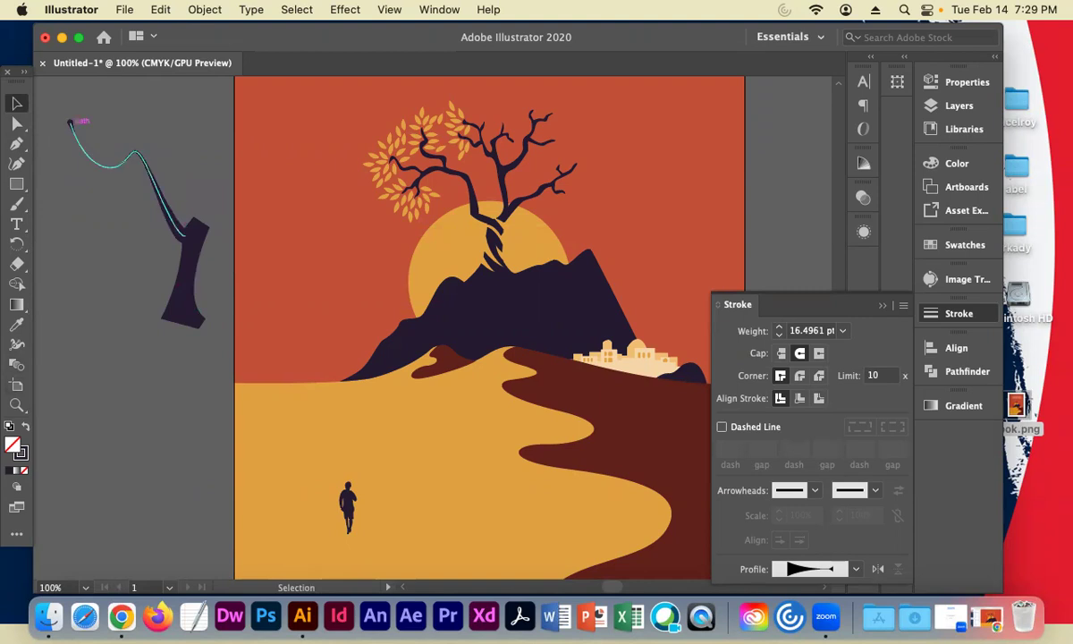
Compare the branch before and after the width change, keeping the wider taper.
{"action": "left_click", "coordinate": [179, 218]}
{"action": "key", "text": "super+shift+a"}
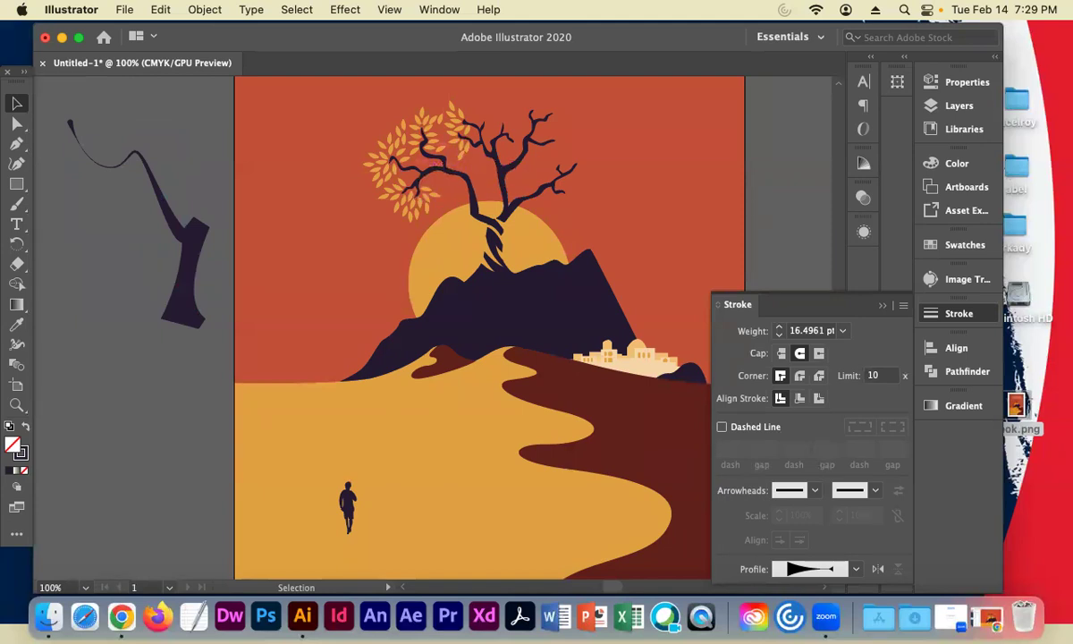
{"action": "key", "text": "super+z"}
{"action": "key", "text": "super+shift+z"}
{"action": "key", "text": "super+z"}
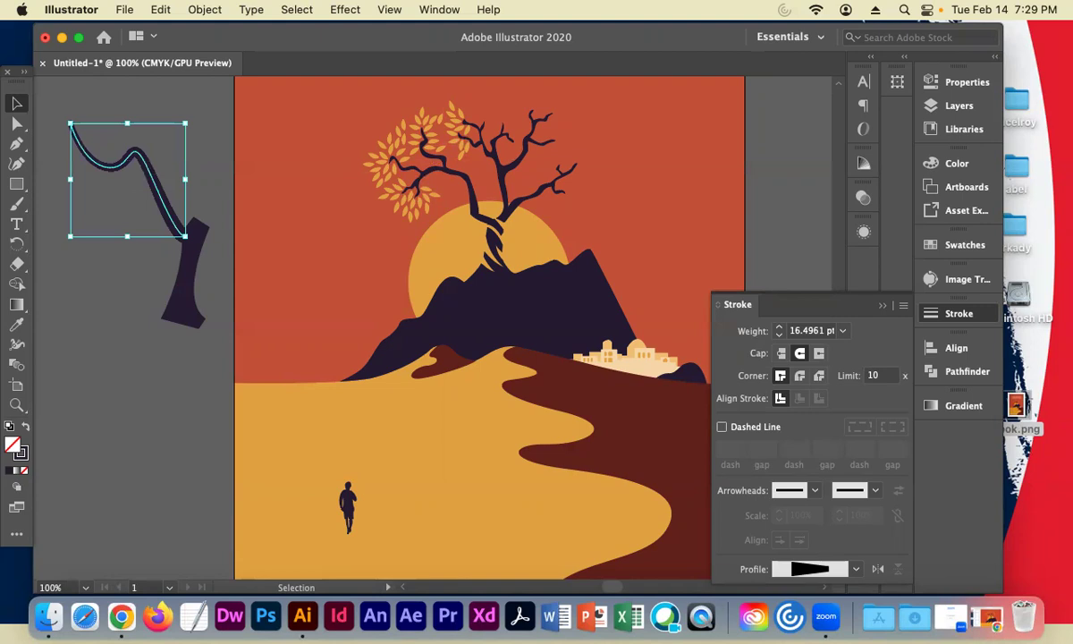
Expand the branch stroke's appearance into a filled shape and nudge it onto the trunk.
{"action": "left_click", "coordinate": [204, 9]}
{"action": "left_click", "coordinate": [239, 237]}
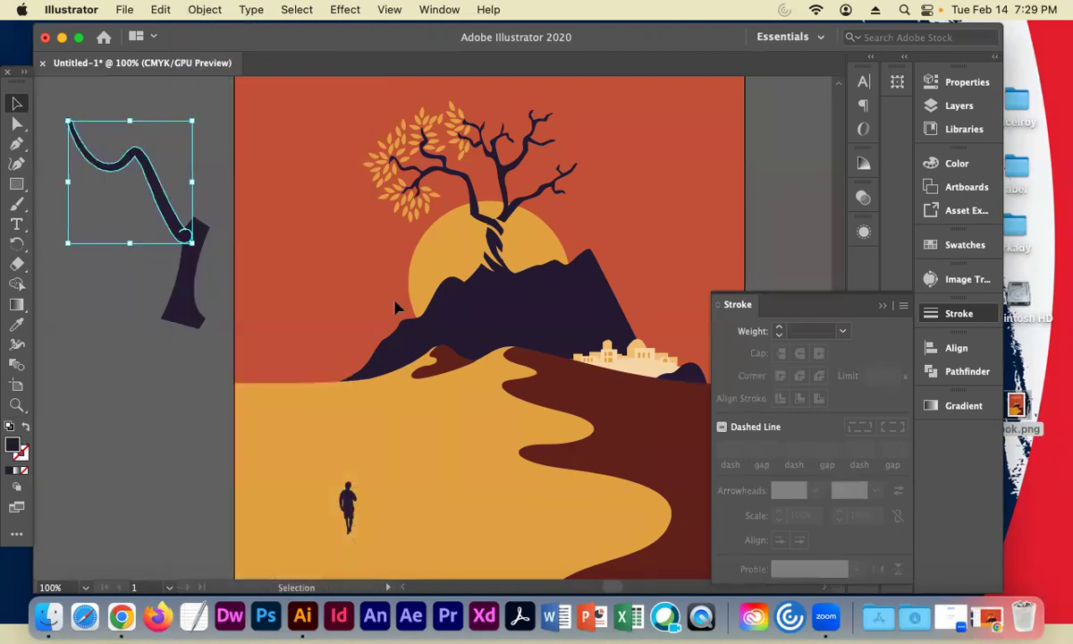
{"action": "left_click", "coordinate": [122, 346]}
{"action": "left_click", "coordinate": [179, 219]}
{"action": "left_click_drag", "start_coordinate": [174, 219], "coordinate": [182, 371]}
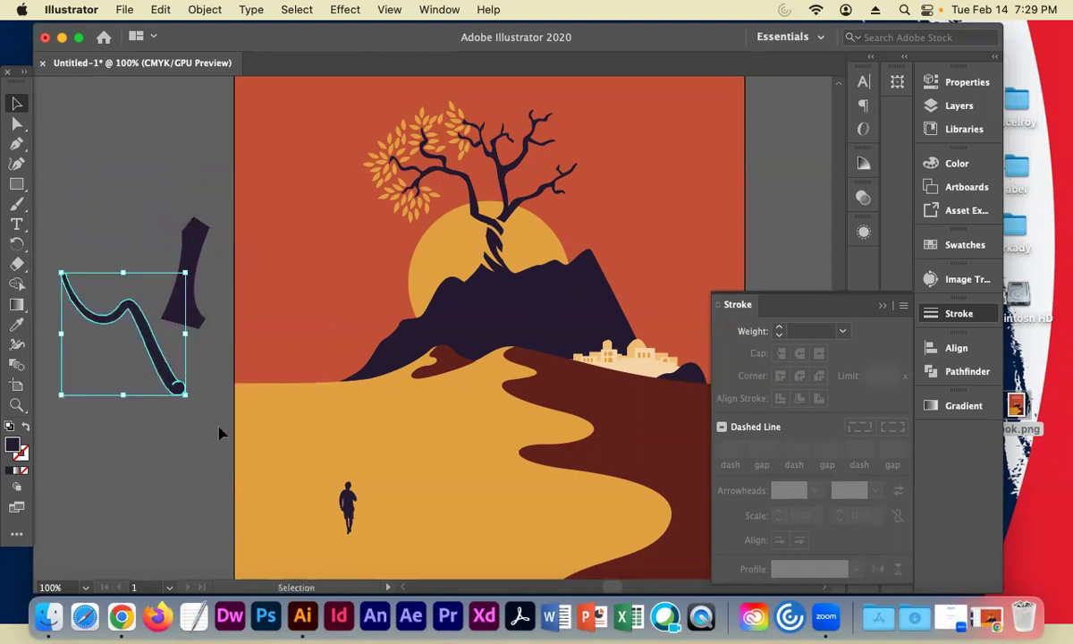
{"action": "key", "text": "super+z"}
{"action": "left_click_drag", "start_coordinate": [175, 224], "coordinate": [180, 234]}
Unite the branch and trunk into one tree shape with Pathfinder.
{"action": "left_click", "coordinate": [133, 176]}
{"action": "left_click", "coordinate": [163, 198]}
{"action": "left_click", "coordinate": [185, 304], "text": "shift"}
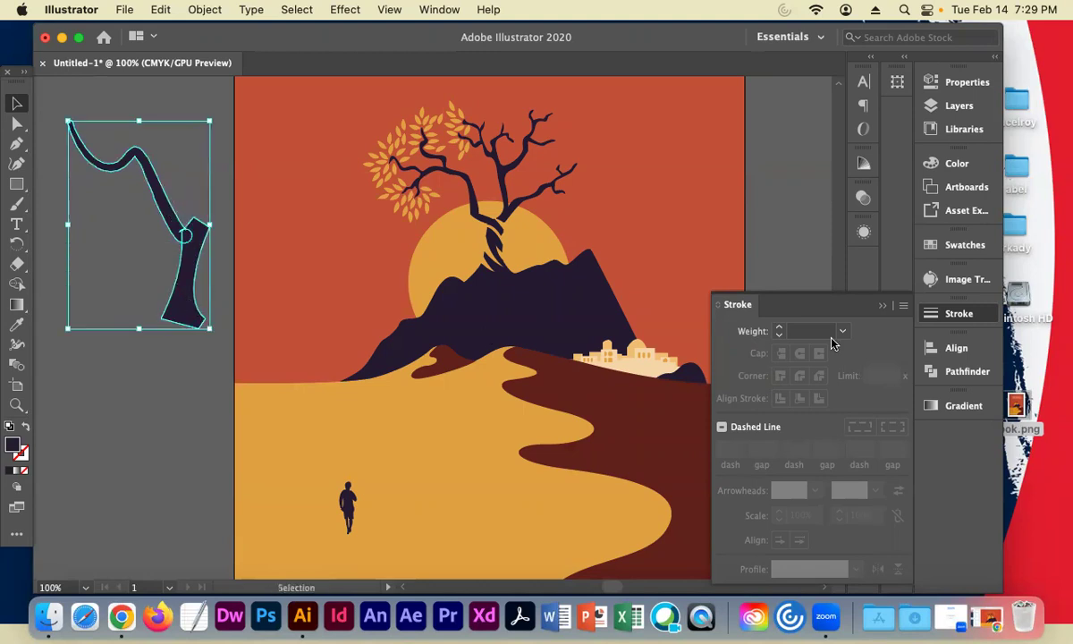
{"action": "left_click", "coordinate": [968, 372]}
{"action": "left_click", "coordinate": [726, 384]}
{"action": "left_click", "coordinate": [141, 414]}
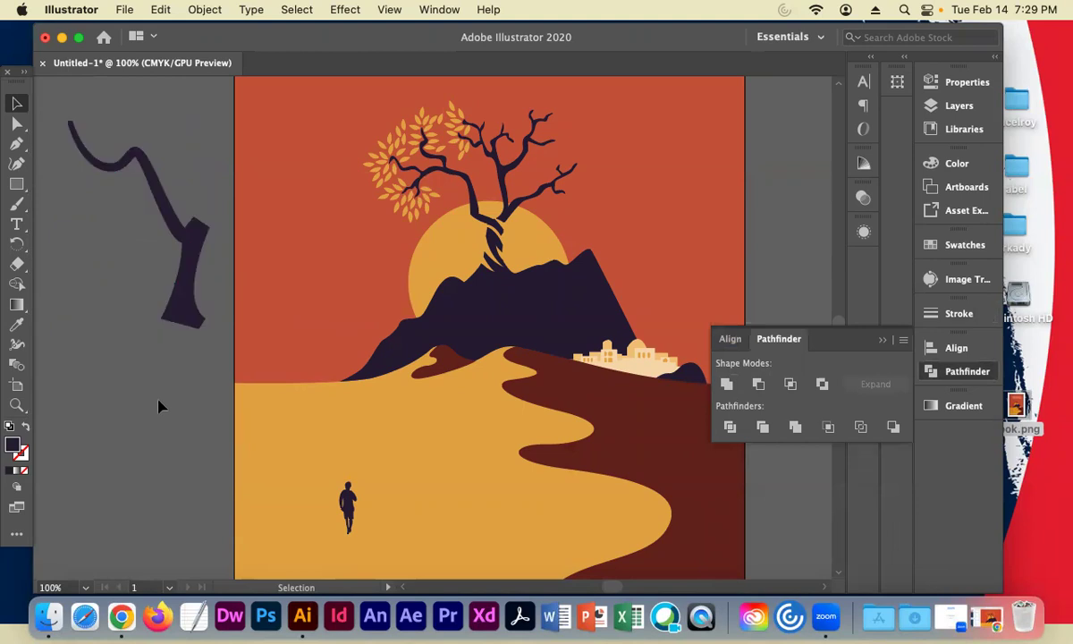
Draw a short twig curving up from the branch as a 3 pt stroke, then zoom in.
{"action": "left_click", "coordinate": [16, 144]}
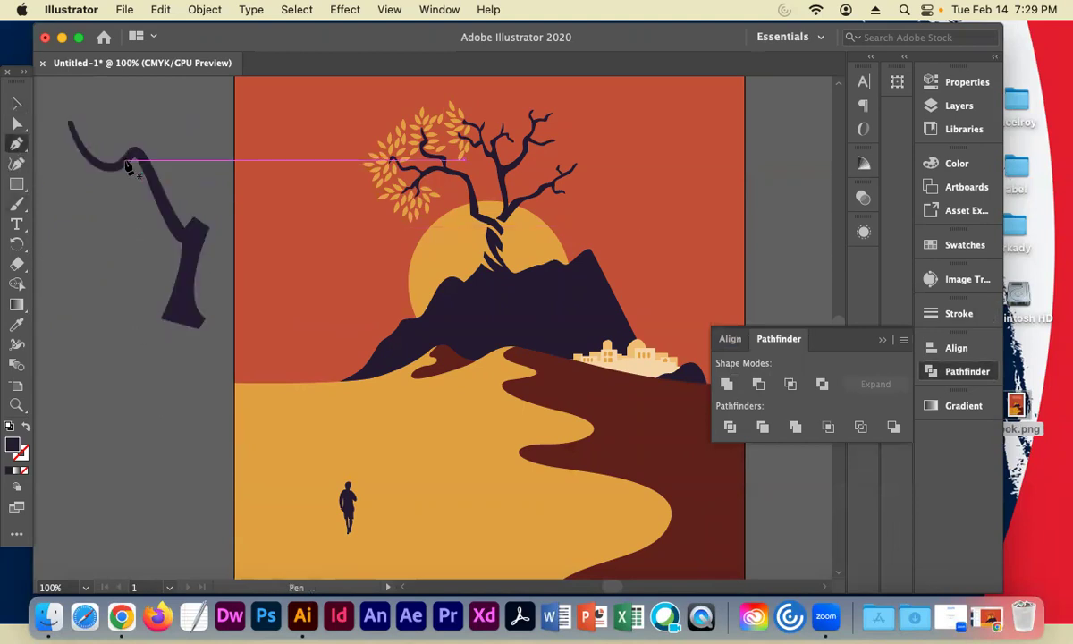
{"action": "mouse_move", "coordinate": [126, 161]}
{"action": "left_mouse_down"}
{"action": "mouse_move", "coordinate": [109, 147]}
{"action": "mouse_move", "coordinate": [112, 135]}
{"action": "mouse_move", "coordinate": [127, 139]}
{"action": "mouse_move", "coordinate": [125, 107]}
{"action": "mouse_move", "coordinate": [124, 120]}
{"action": "mouse_move", "coordinate": [16, 98]}
{"action": "left_mouse_up"}
{"action": "left_click", "coordinate": [16, 103]}
{"action": "left_click", "coordinate": [26, 426]}
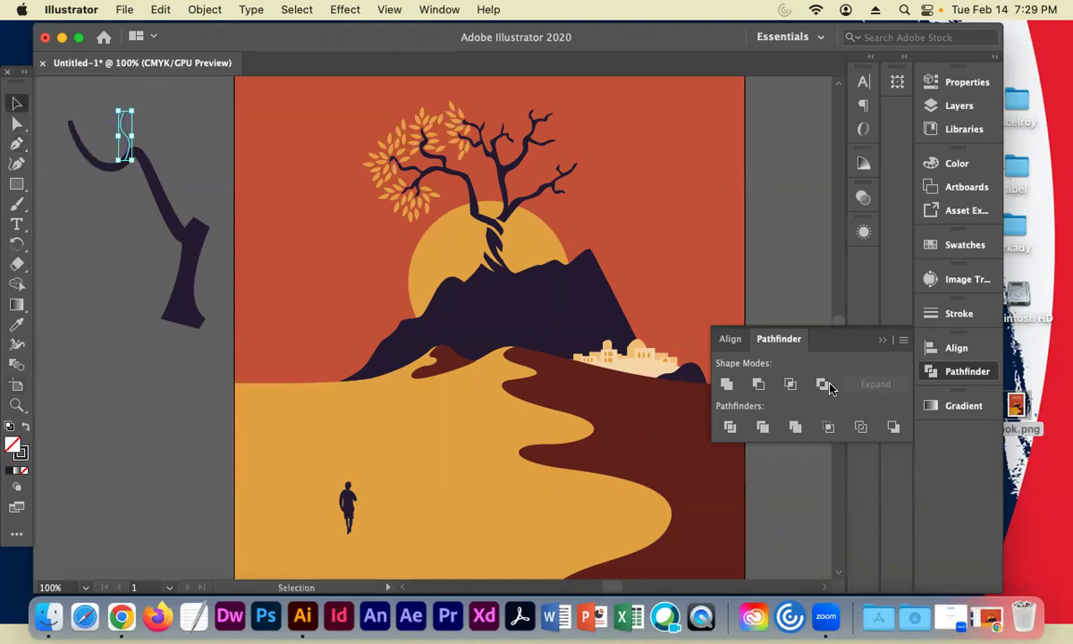
{"action": "left_click", "coordinate": [958, 313]}
{"action": "left_click", "coordinate": [780, 328]}
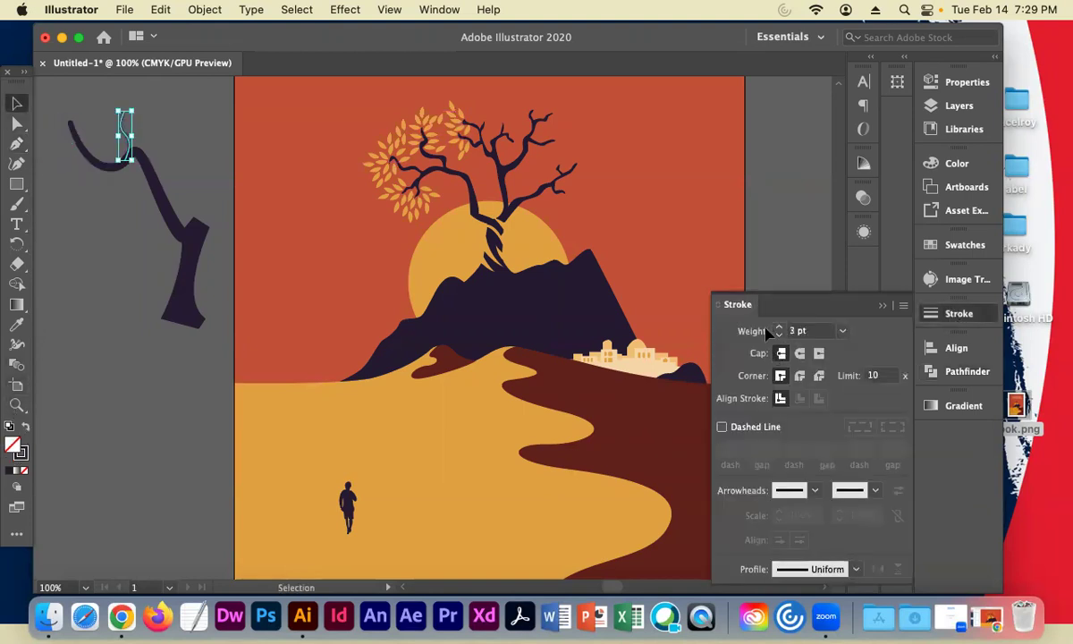
{"action": "left_click", "coordinate": [67, 272]}
{"action": "key", "text": "super+equal"}
{"action": "key", "text": "super+equal"}
{"action": "key", "text": "super+equal"}
{"action": "left_click_drag", "start_coordinate": [144, 106], "coordinate": [565, 431]}
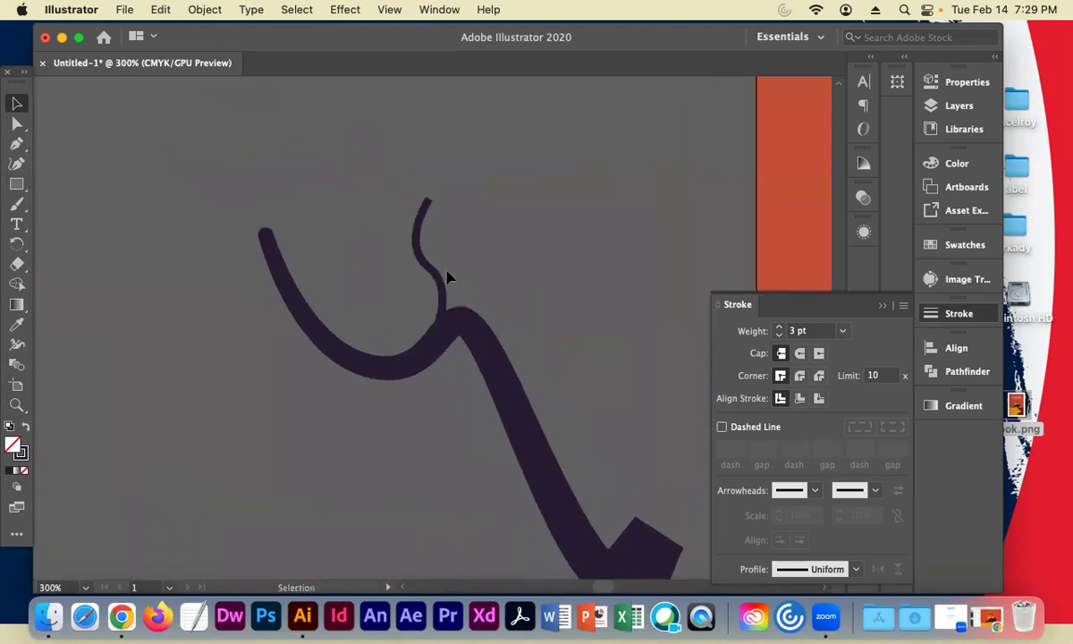
Taper the twig with the Width tool, wide at the bottom and pointed at the top.
{"action": "left_click", "coordinate": [436, 272]}
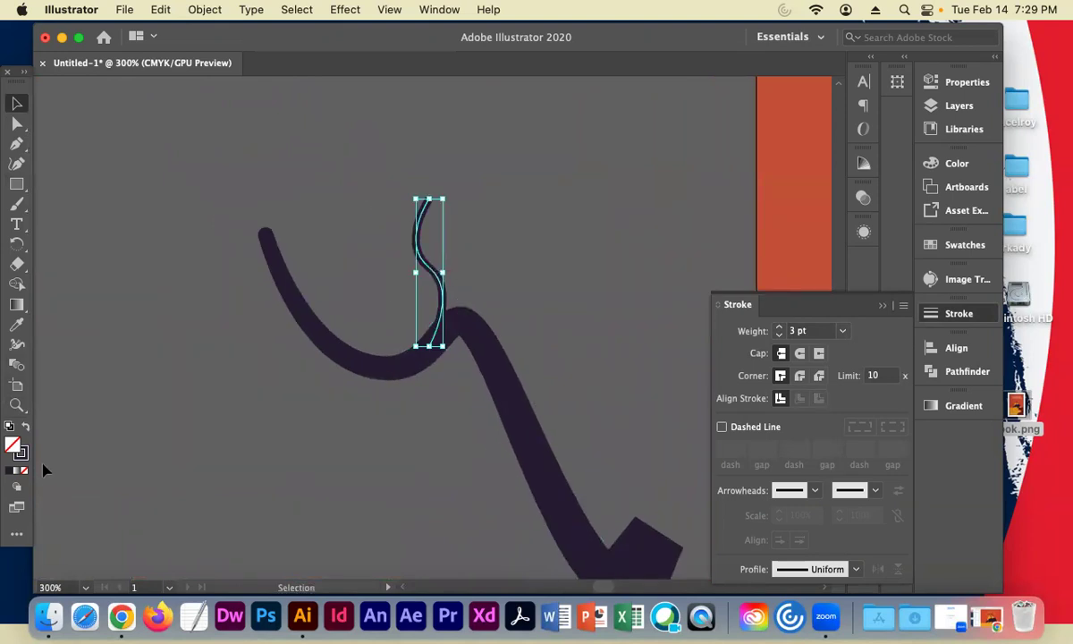
{"action": "left_click", "coordinate": [16, 344]}
{"action": "left_click_drag", "start_coordinate": [430, 349], "coordinate": [436, 350]}
{"action": "mouse_move", "coordinate": [435, 203]}
{"action": "left_mouse_down"}
{"action": "mouse_move", "coordinate": [438, 191]}
{"action": "mouse_move", "coordinate": [357, 204]}
{"action": "left_mouse_up"}
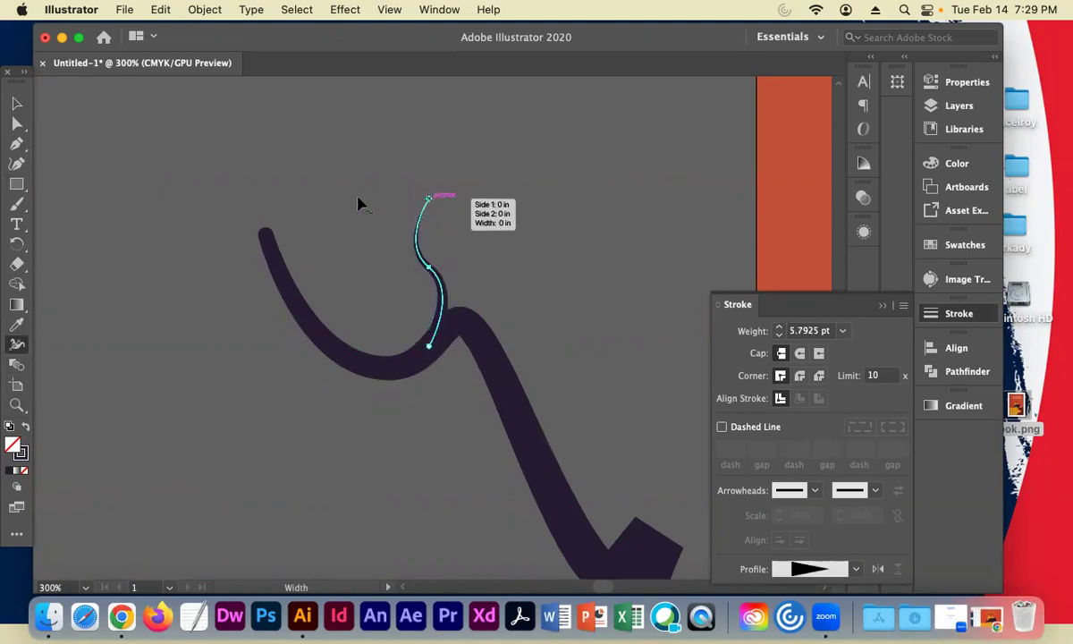
{"action": "left_click", "coordinate": [16, 103]}
{"action": "left_click", "coordinate": [143, 316]}
Expand the tapered twig's appearance and unite it with the thick branch.
{"action": "left_click", "coordinate": [440, 283]}
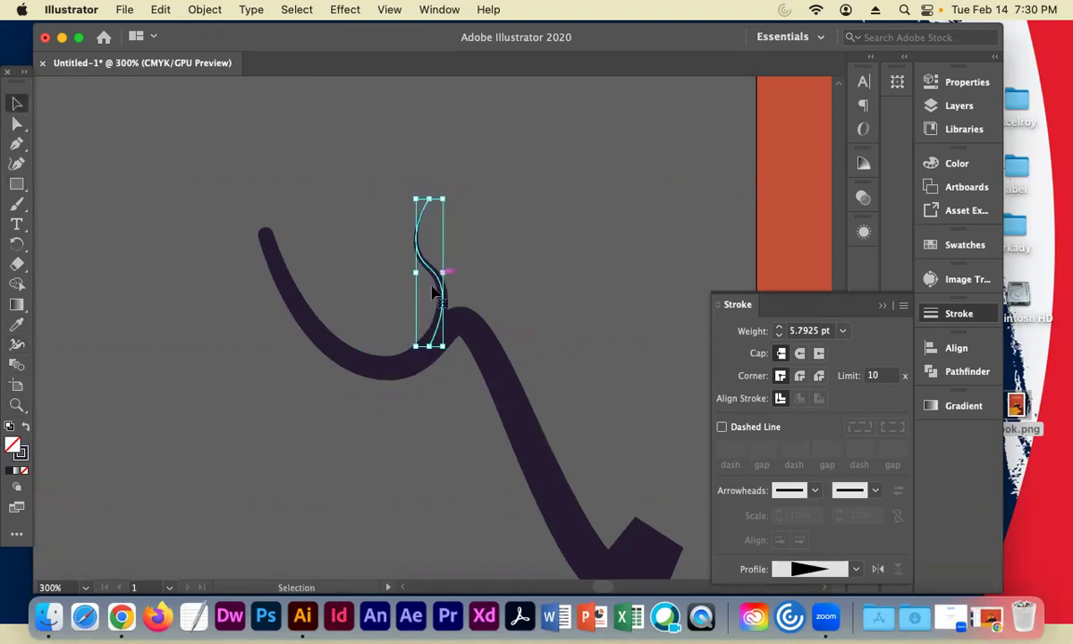
{"action": "left_click", "coordinate": [197, 9]}
{"action": "left_click", "coordinate": [228, 237]}
{"action": "left_click", "coordinate": [382, 229]}
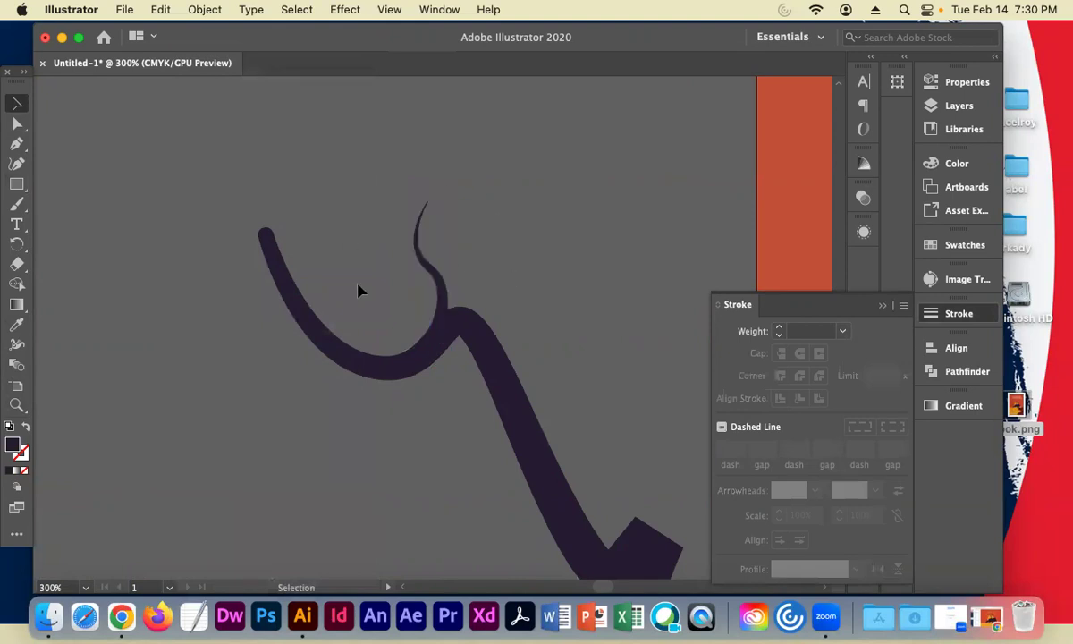
{"action": "left_click", "coordinate": [431, 282]}
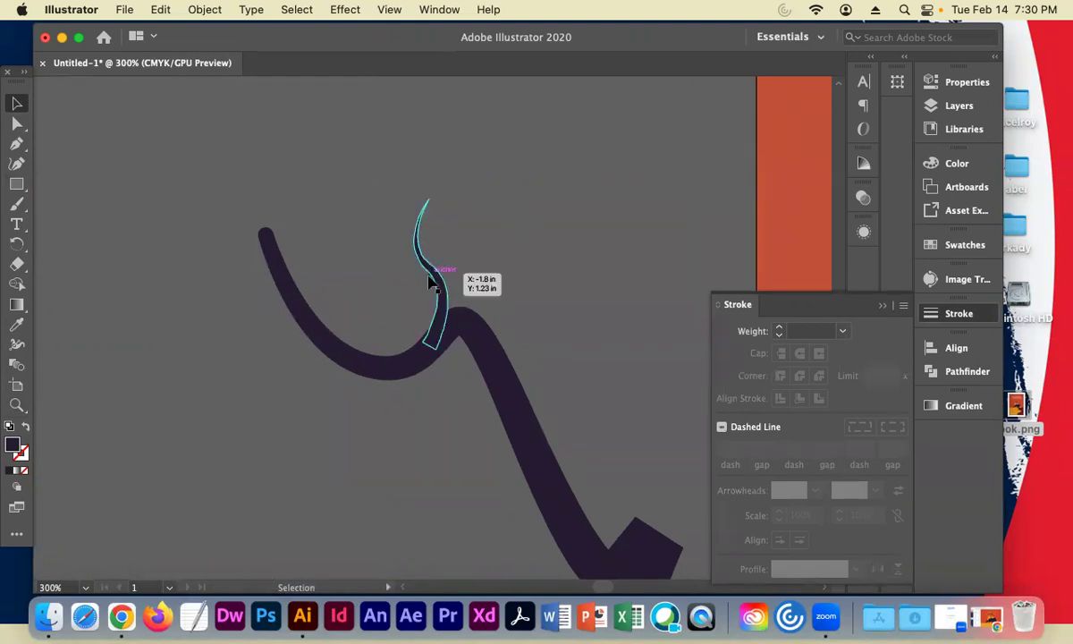
{"action": "left_click", "coordinate": [522, 438], "text": "shift"}
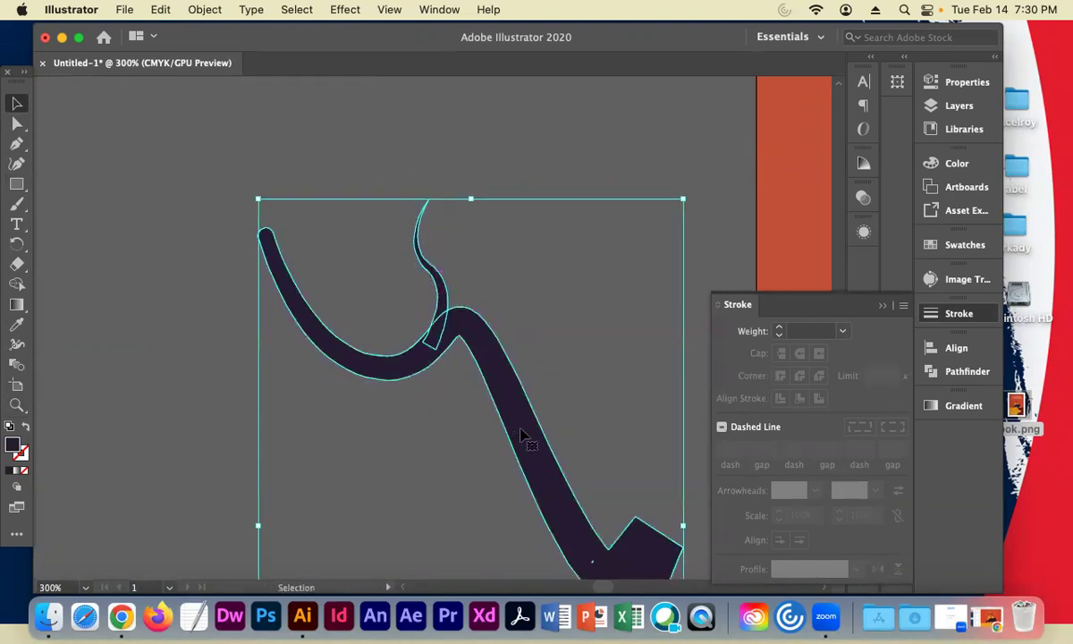
{"action": "left_click", "coordinate": [964, 369]}
{"action": "left_click", "coordinate": [726, 384]}
{"action": "left_click", "coordinate": [179, 272]}
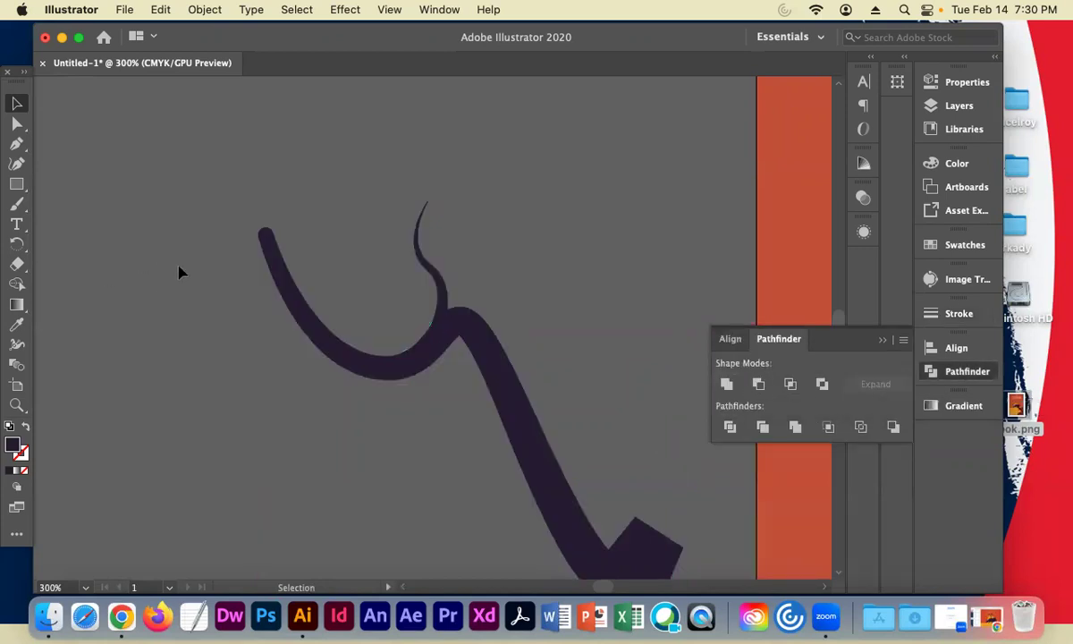
Enlarge and rotate a twig copy, placing it curving right off the trunk.
{"action": "left_click", "coordinate": [442, 288]}
{"action": "key", "text": "a"}
{"action": "key", "text": "super+z"}
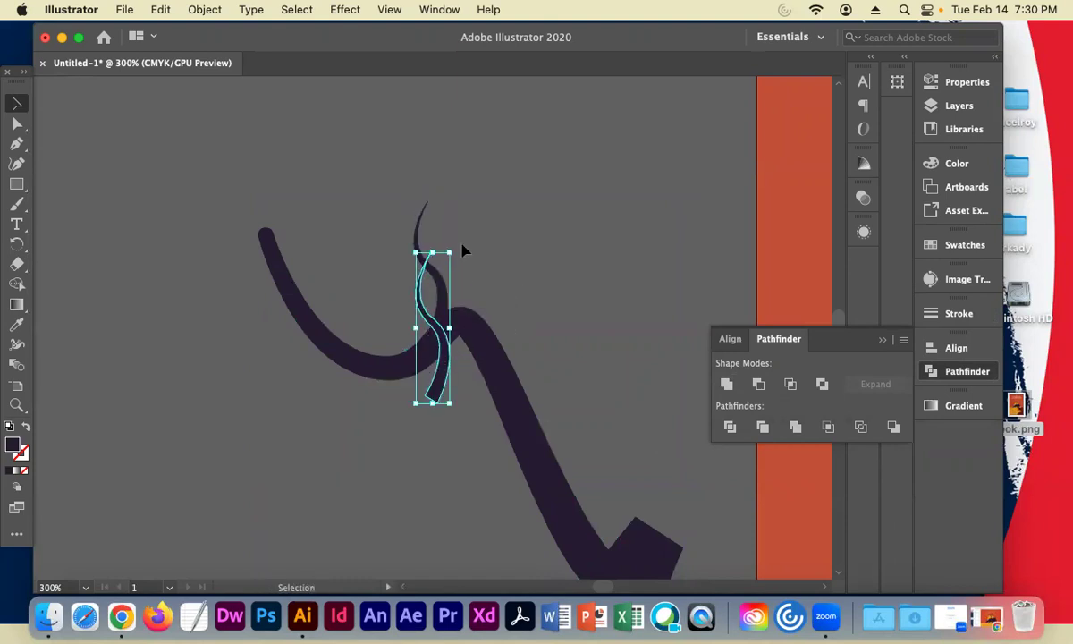
{"action": "key", "text": "super+z"}
{"action": "key", "text": "super+z"}
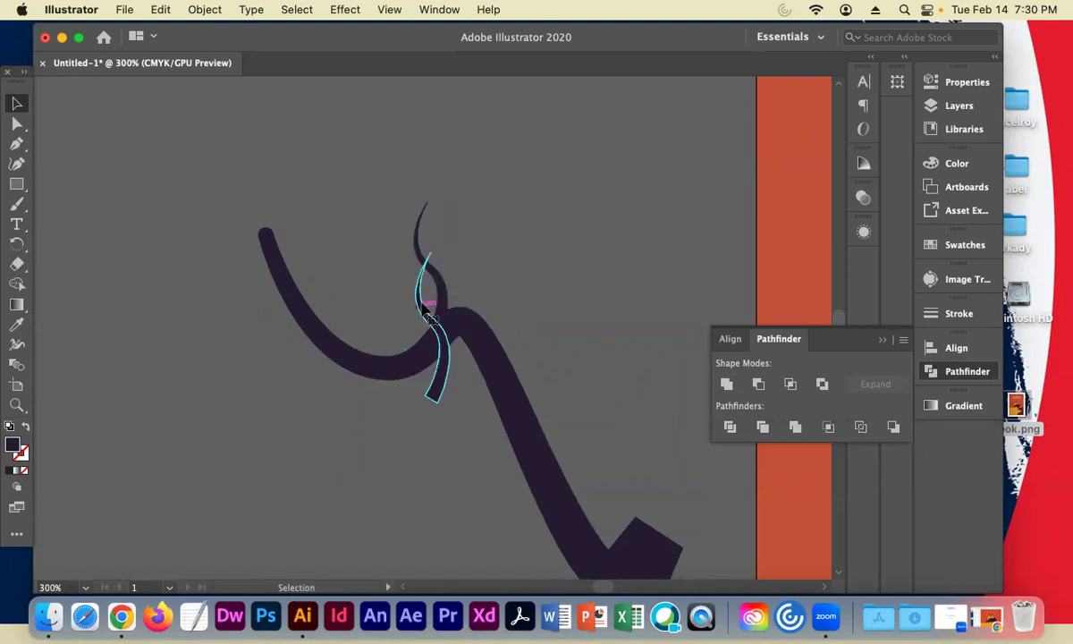
{"action": "mouse_move", "coordinate": [455, 252]}
{"action": "left_mouse_down"}
{"action": "mouse_move", "coordinate": [494, 232]}
{"action": "mouse_move", "coordinate": [484, 215]}
{"action": "mouse_move", "coordinate": [461, 214]}
{"action": "mouse_move", "coordinate": [467, 246]}
{"action": "left_mouse_up"}
{"action": "left_click_drag", "start_coordinate": [448, 343], "coordinate": [593, 353]}
{"action": "key", "text": "a"}
{"action": "key", "text": "Delete"}
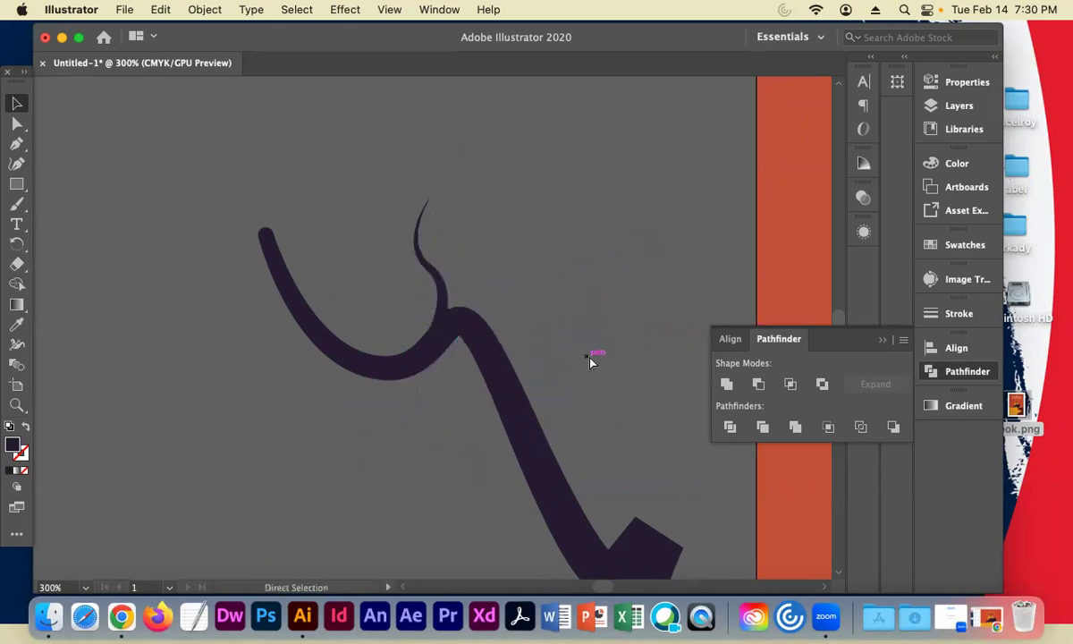
{"action": "key", "text": "ctrl+z"}
{"action": "key", "text": "ctrl+z"}
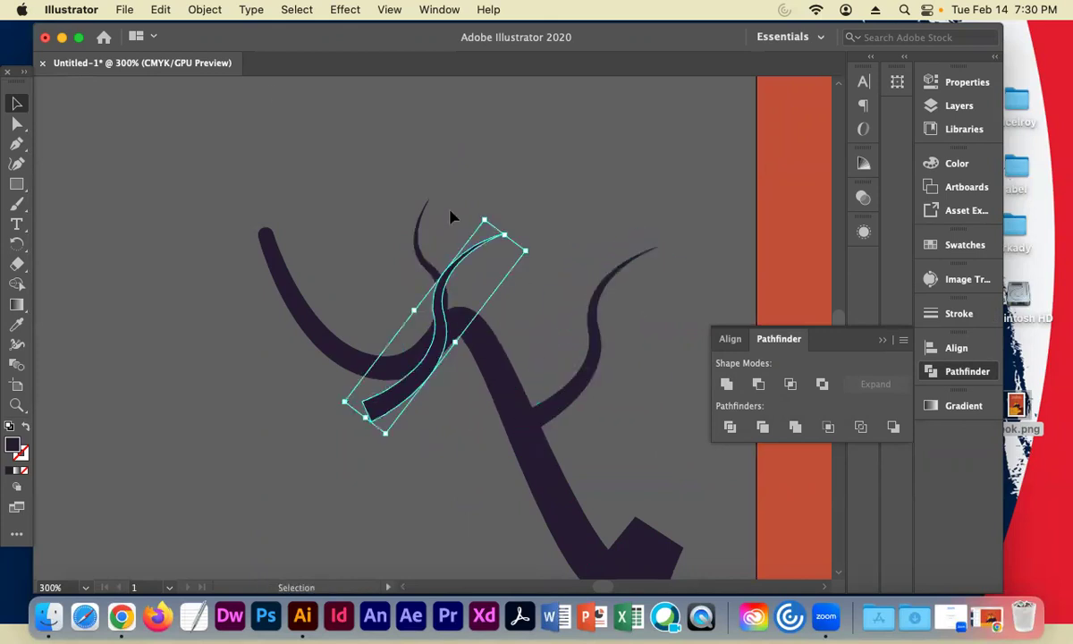
Reflect the twig copy, rotate it nearly horizontal, and place it across the lower branch.
{"action": "left_click", "coordinate": [205, 9]}
{"action": "mouse_move", "coordinate": [252, 34]}
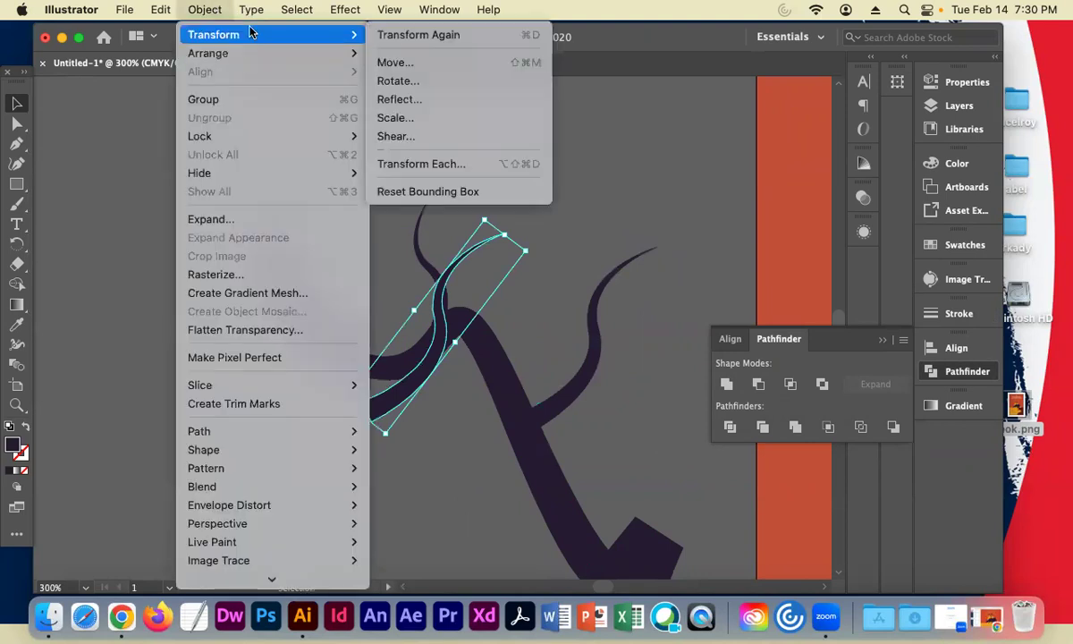
{"action": "left_click", "coordinate": [412, 99]}
{"action": "left_click", "coordinate": [771, 383]}
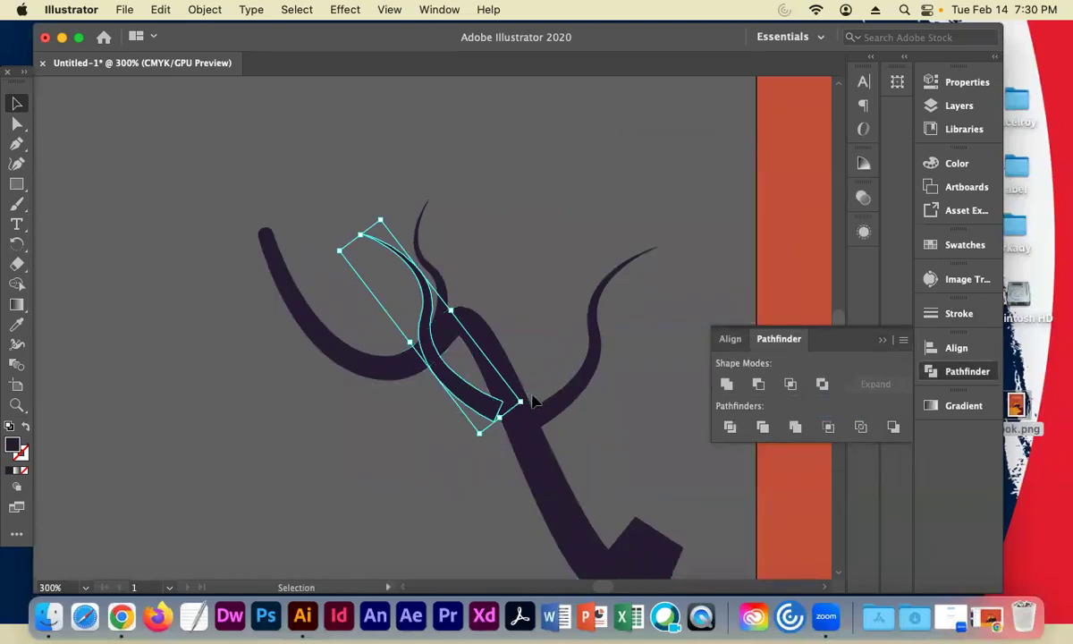
{"action": "left_click_drag", "start_coordinate": [532, 404], "coordinate": [549, 307]}
{"action": "left_click_drag", "start_coordinate": [502, 355], "coordinate": [494, 463]}
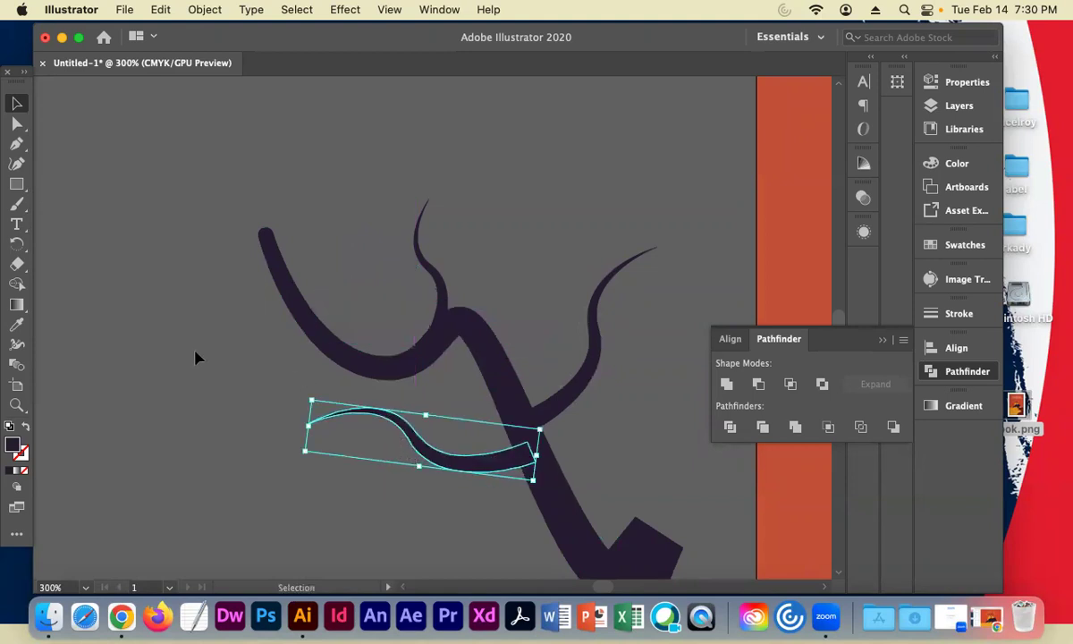
{"action": "left_click", "coordinate": [394, 315]}
{"action": "key", "text": "super+minus"}
{"action": "key", "text": "super+minus"}
{"action": "key", "text": "super+minus"}
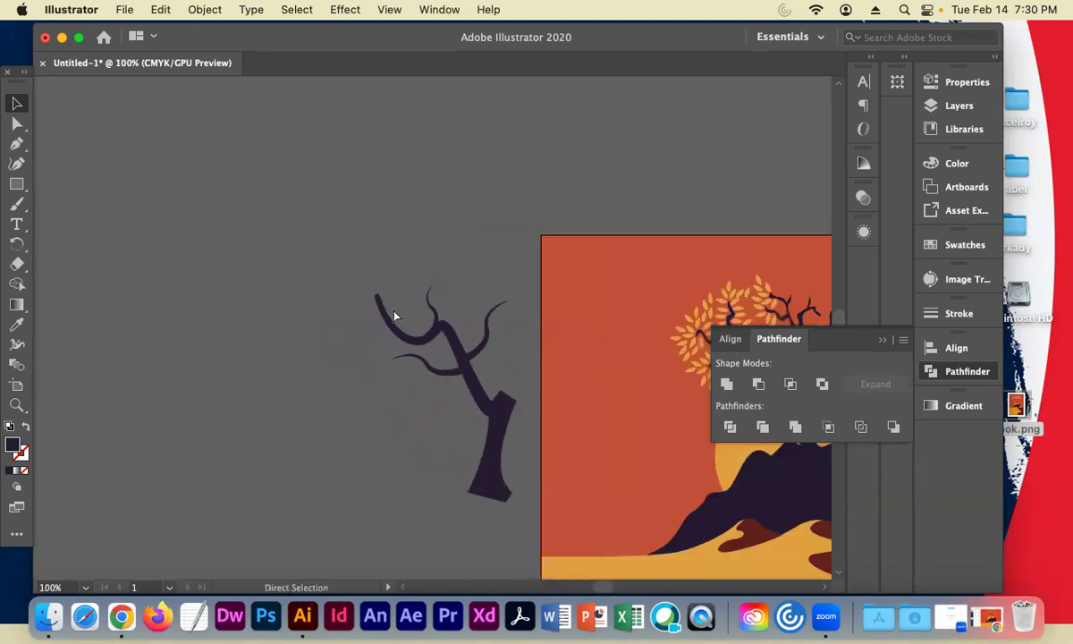
Select all tree parts and unite them into a single shape with Pathfinder.
{"action": "left_click", "coordinate": [460, 334]}
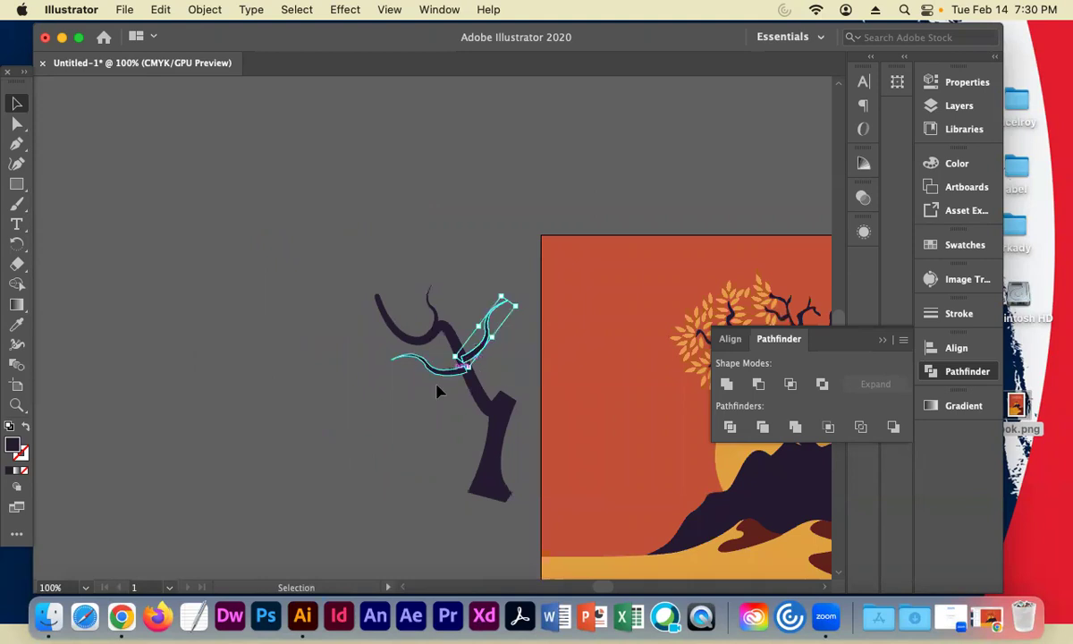
{"action": "left_click", "coordinate": [471, 402], "text": "shift"}
{"action": "left_click", "coordinate": [726, 383]}
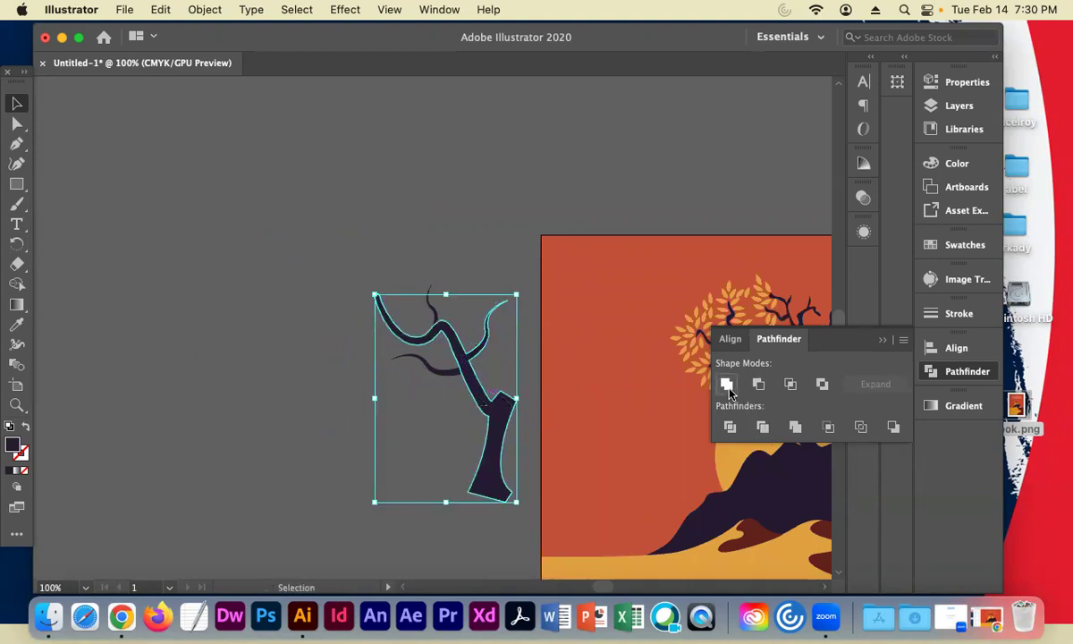
{"action": "left_click", "coordinate": [724, 386]}
{"action": "left_click", "coordinate": [282, 409]}
{"action": "left_click", "coordinate": [429, 332]}
{"action": "left_click_drag", "start_coordinate": [429, 332], "coordinate": [412, 384]}
{"action": "key", "text": "super+z"}
{"action": "key", "text": "a"}
{"action": "key", "text": "v"}
{"action": "left_click", "coordinate": [411, 286]}
{"action": "left_click", "coordinate": [476, 353]}
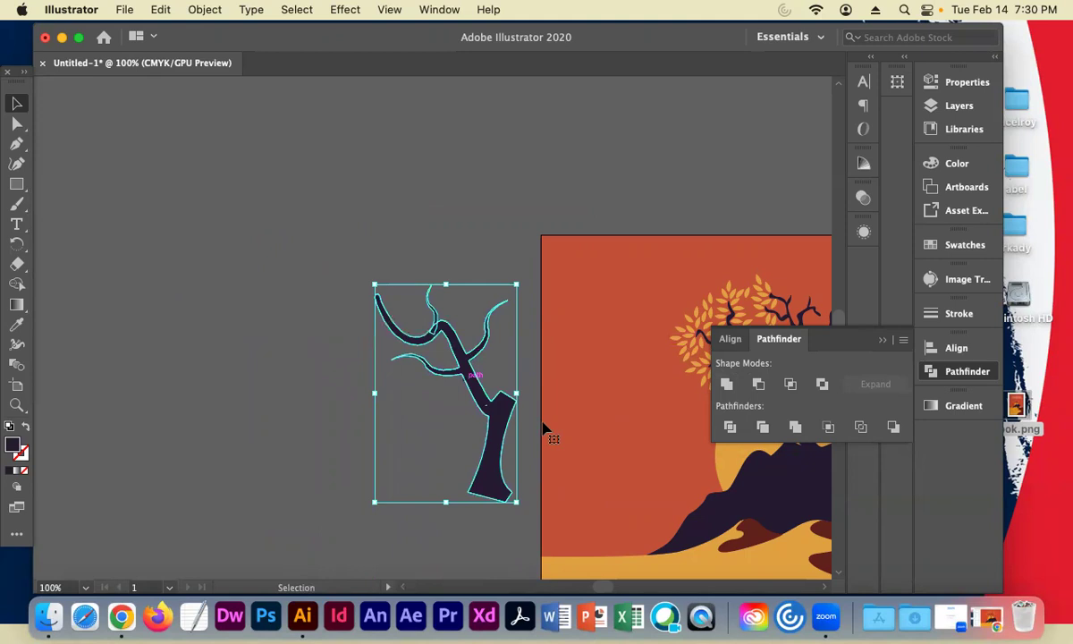
{"action": "left_click", "coordinate": [726, 384]}
{"action": "left_click", "coordinate": [308, 447]}
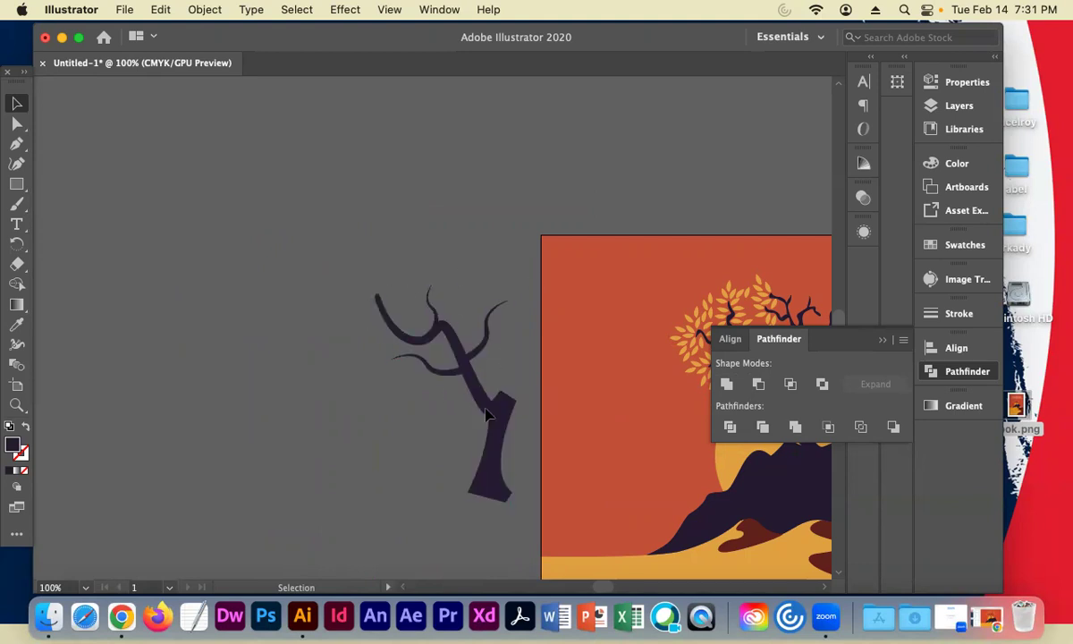
Move the tree up and further left from the artboard, then zoom in on the trunk.
{"action": "left_click_drag", "start_coordinate": [483, 393], "coordinate": [393, 313]}
{"action": "left_click", "coordinate": [304, 376]}
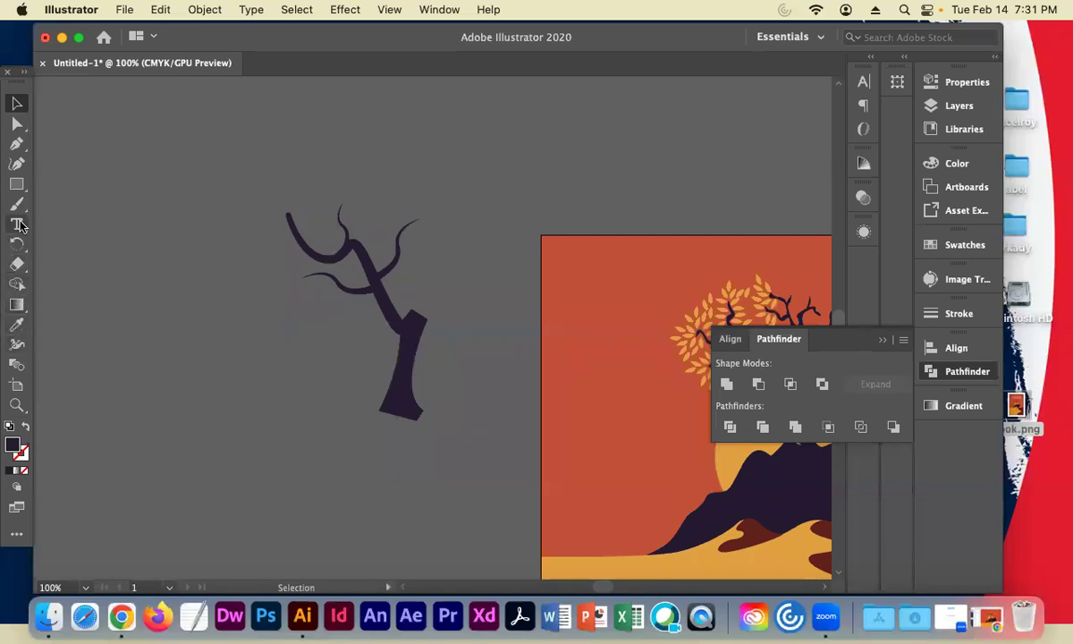
{"action": "left_click_drag", "start_coordinate": [328, 398], "coordinate": [211, 330]}
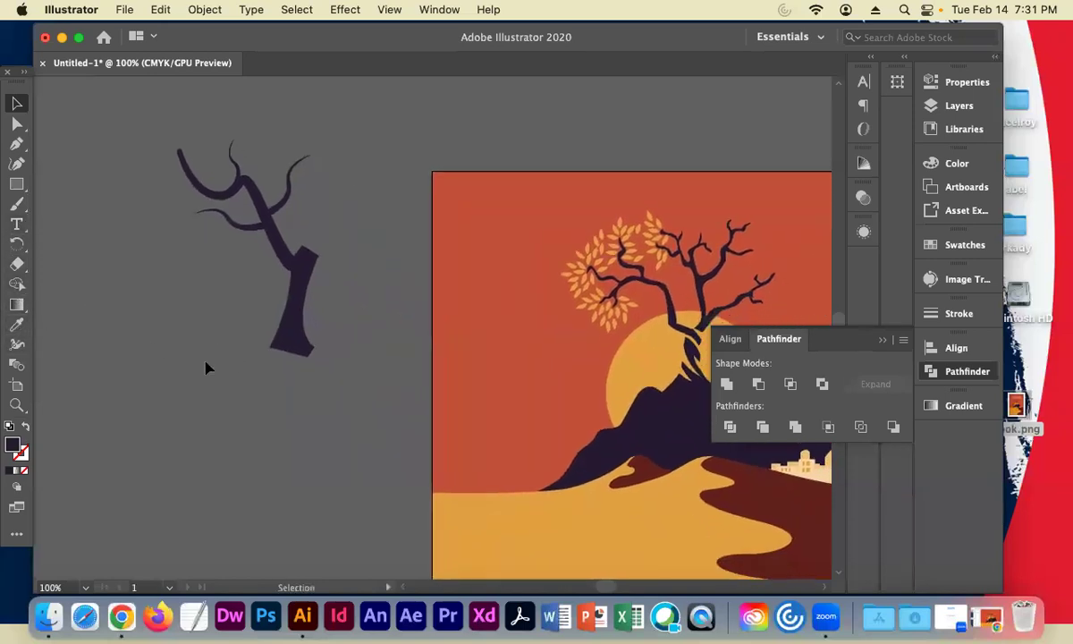
{"action": "key", "text": "super+equal"}
{"action": "key", "text": "super+equal"}
{"action": "key", "text": "super+equal"}
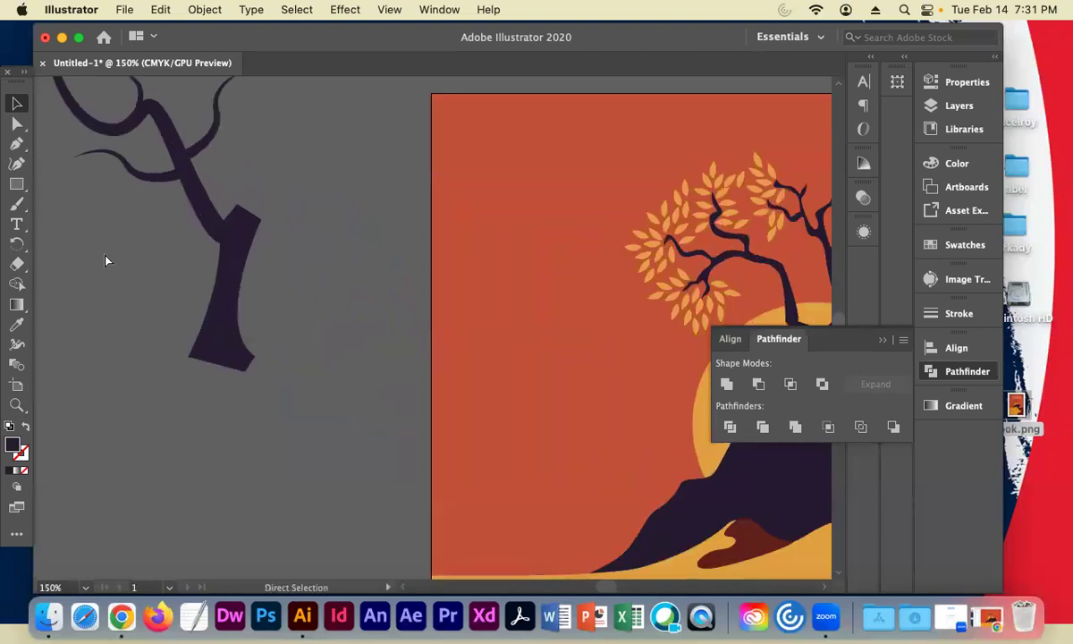
{"action": "scroll", "coordinate": [168, 288], "scroll_direction": "left", "scroll_amount": 5}
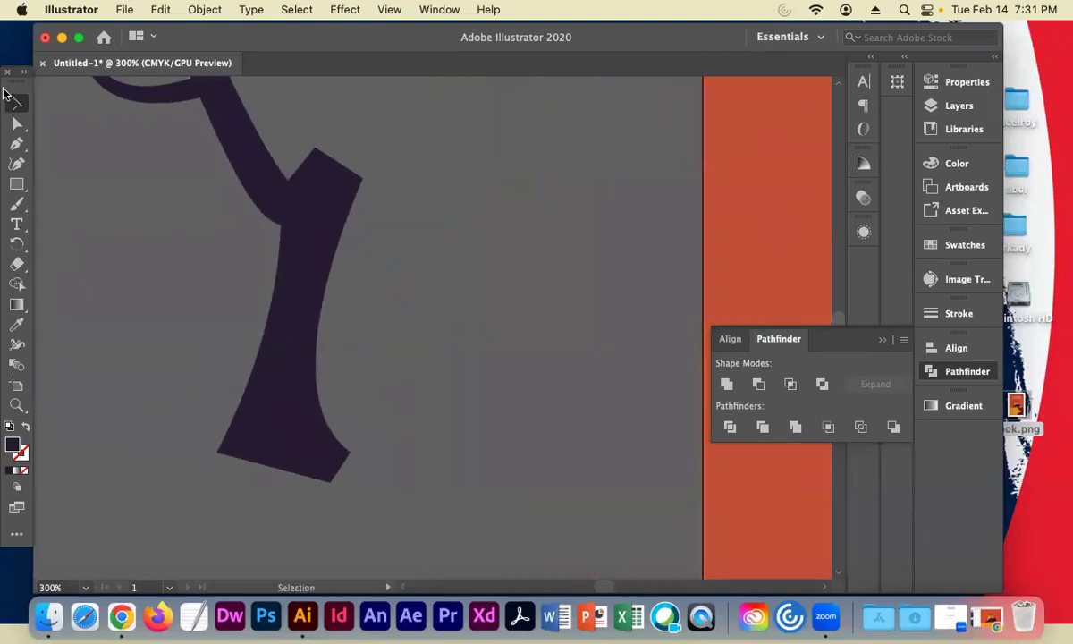
Draw a crescent on the lower trunk and subtract it from the trunk with Minus Front.
{"action": "left_click", "coordinate": [15, 145]}
{"action": "left_click_drag", "start_coordinate": [259, 273], "coordinate": [336, 383]}
{"action": "left_click", "coordinate": [294, 376]}
{"action": "left_click_drag", "start_coordinate": [258, 273], "coordinate": [335, 120]}
{"action": "left_click", "coordinate": [17, 104]}
{"action": "left_click", "coordinate": [211, 354]}
{"action": "left_click", "coordinate": [247, 367]}
{"action": "left_click", "coordinate": [300, 393], "text": "shift"}
{"action": "left_click", "coordinate": [758, 384]}
{"action": "left_click", "coordinate": [473, 447]}
Undo the crescent cut and clear the selection.
{"action": "key", "text": "super+z"}
{"action": "key", "text": "super+z"}
{"action": "left_click", "coordinate": [247, 366]}
{"action": "left_click", "coordinate": [298, 357]}
{"action": "key", "text": "super+shift+a"}
Draw an unfilled curve on the trunk with a 3 pt stroke, widened near its top.
{"action": "left_click", "coordinate": [17, 143]}
{"action": "left_click", "coordinate": [231, 291]}
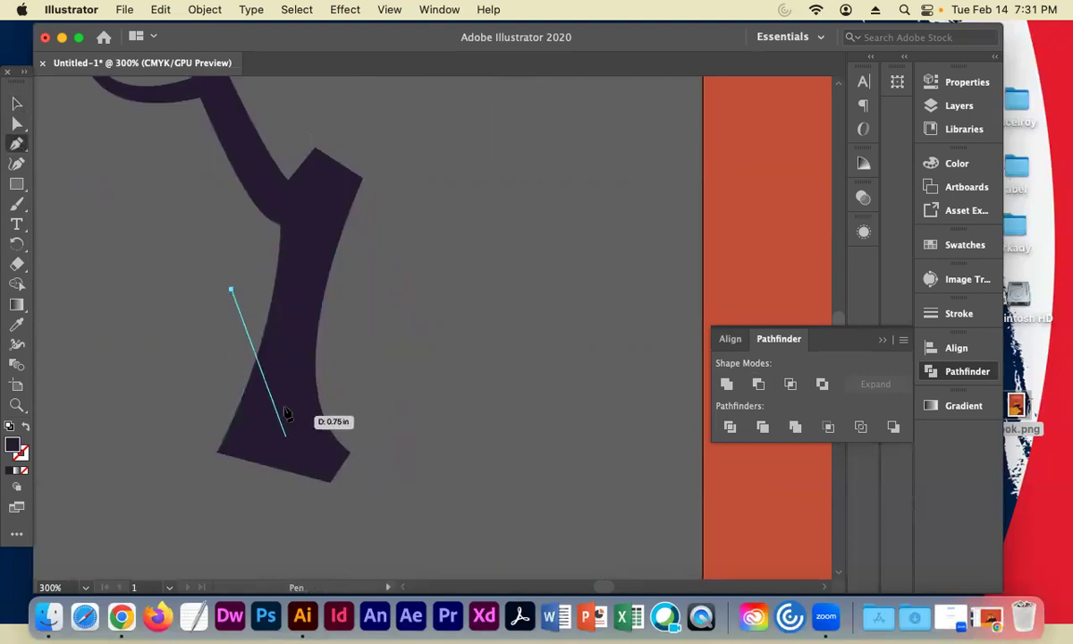
{"action": "left_click_drag", "start_coordinate": [284, 404], "coordinate": [377, 438]}
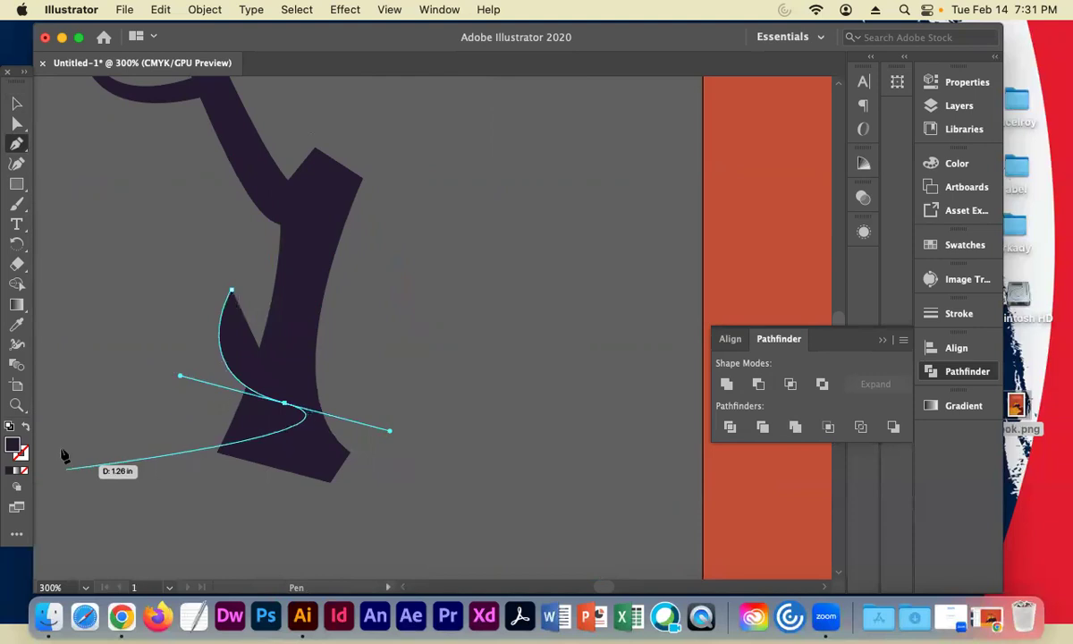
{"action": "left_click", "coordinate": [26, 426]}
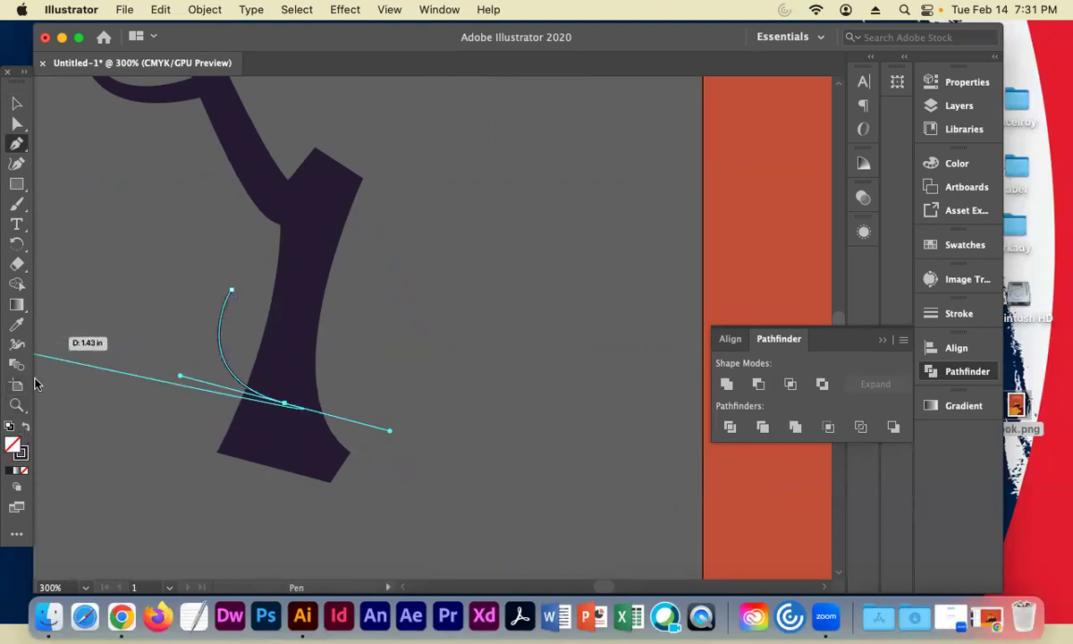
{"action": "left_click", "coordinate": [17, 105]}
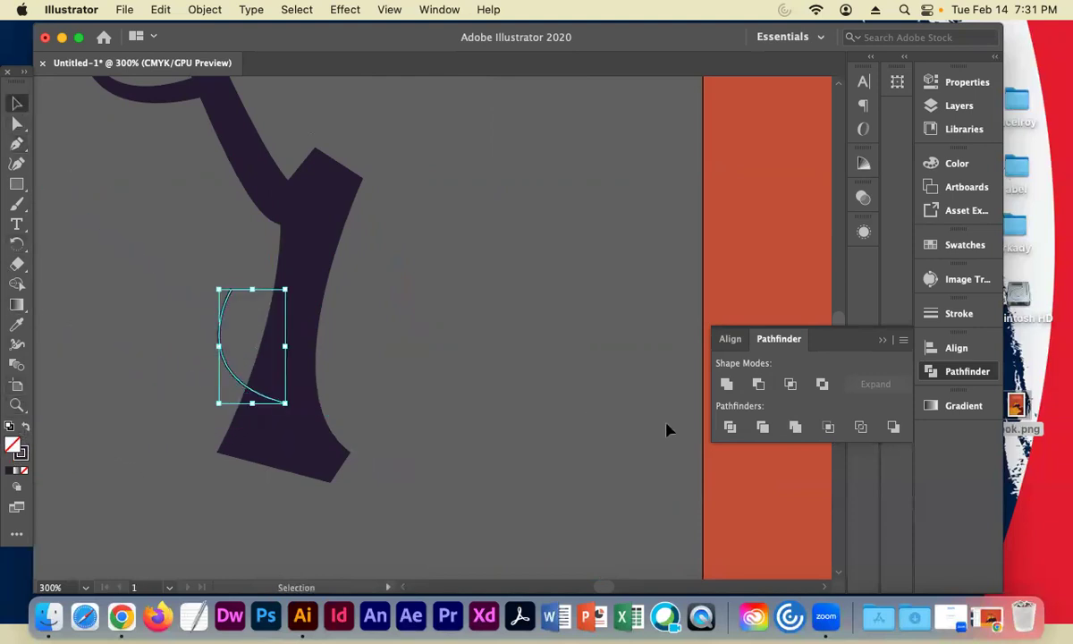
{"action": "left_click", "coordinate": [950, 312]}
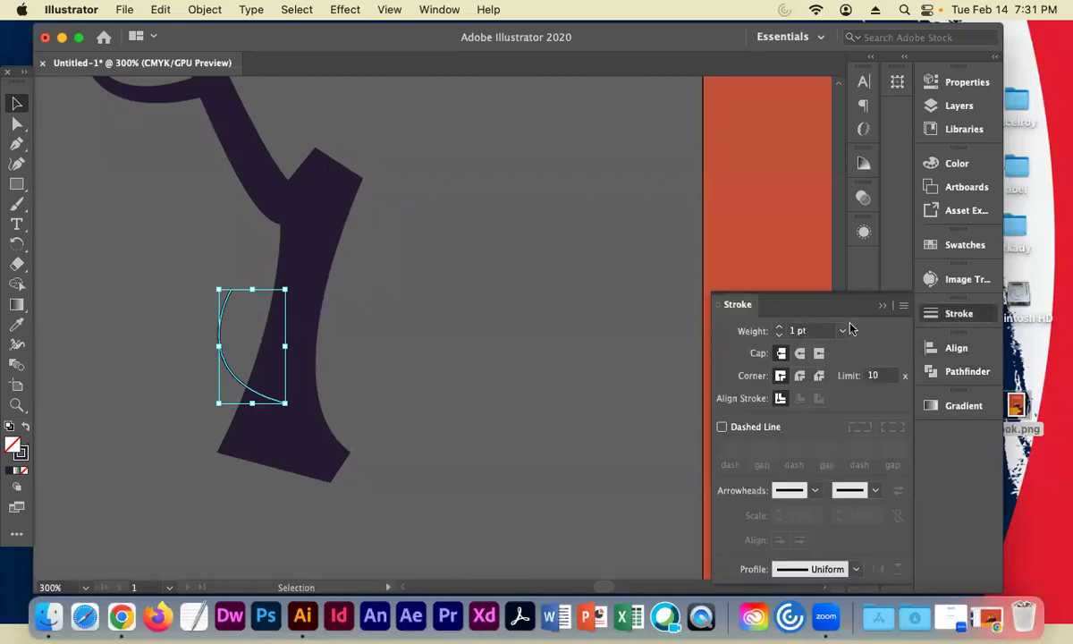
{"action": "left_click", "coordinate": [778, 327]}
{"action": "left_click", "coordinate": [778, 328]}
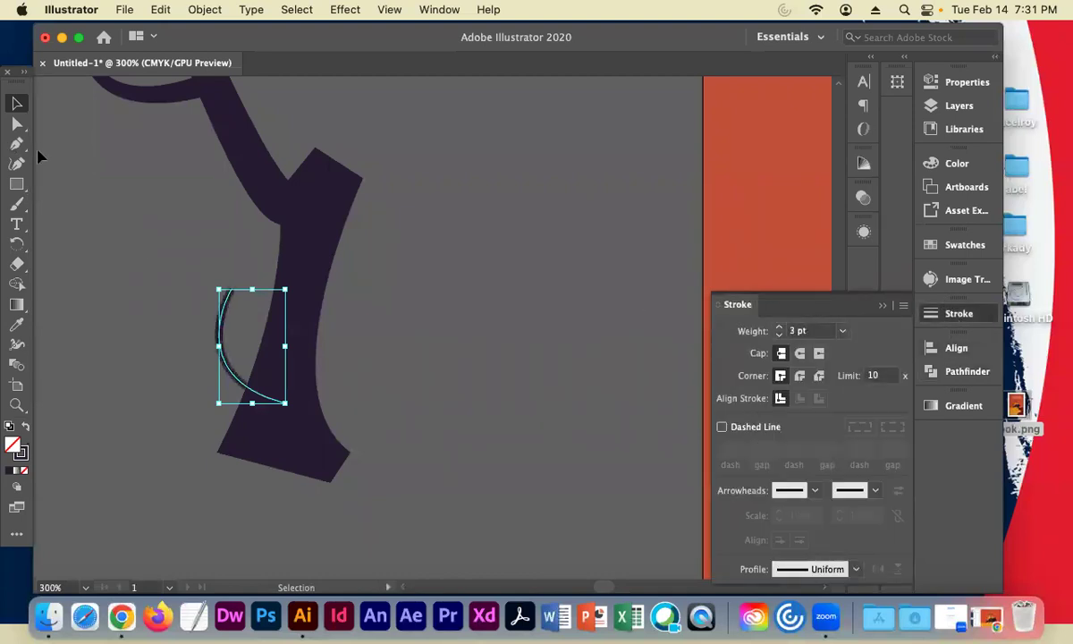
{"action": "left_click", "coordinate": [17, 345]}
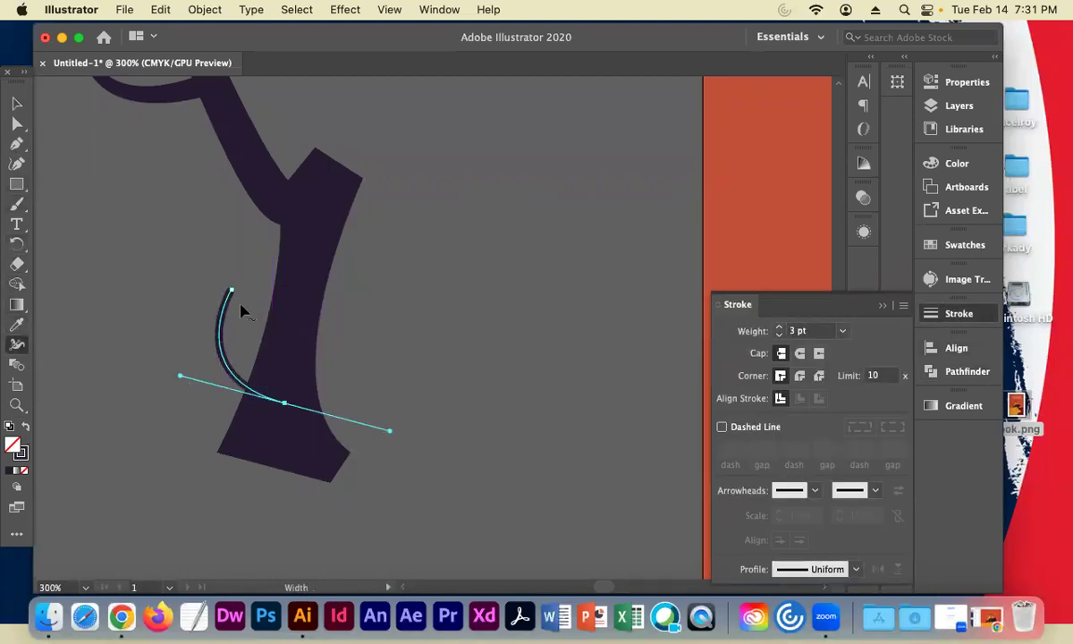
{"action": "mouse_move", "coordinate": [231, 295]}
{"action": "left_mouse_down"}
{"action": "mouse_move", "coordinate": [268, 302]}
{"action": "mouse_move", "coordinate": [103, 257]}
{"action": "left_mouse_up"}
{"action": "left_click", "coordinate": [18, 104]}
{"action": "left_click", "coordinate": [106, 421]}
Expand the curve into a filled shape and cut it from the lower trunk with Minus Front.
{"action": "mouse_move", "coordinate": [173, 327]}
{"action": "left_mouse_down"}
{"action": "mouse_move", "coordinate": [156, 302]}
{"action": "mouse_move", "coordinate": [170, 327]}
{"action": "mouse_move", "coordinate": [259, 355]}
{"action": "mouse_move", "coordinate": [293, 380]}
{"action": "left_mouse_up"}
{"action": "left_click", "coordinate": [190, 10]}
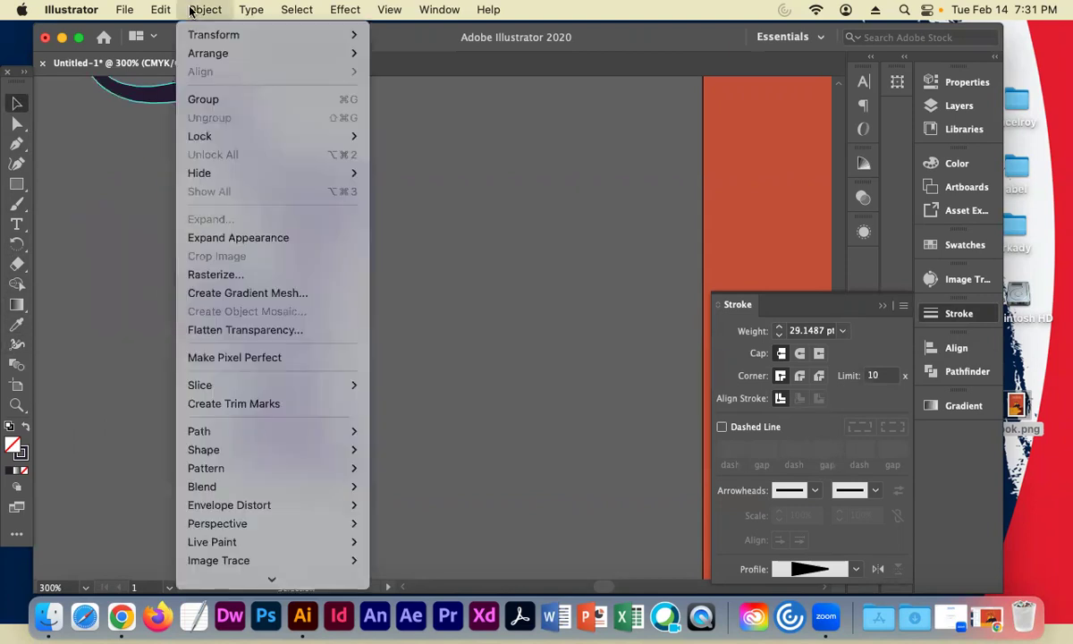
{"action": "left_click", "coordinate": [269, 237]}
{"action": "left_click_drag", "start_coordinate": [215, 376], "coordinate": [101, 285]}
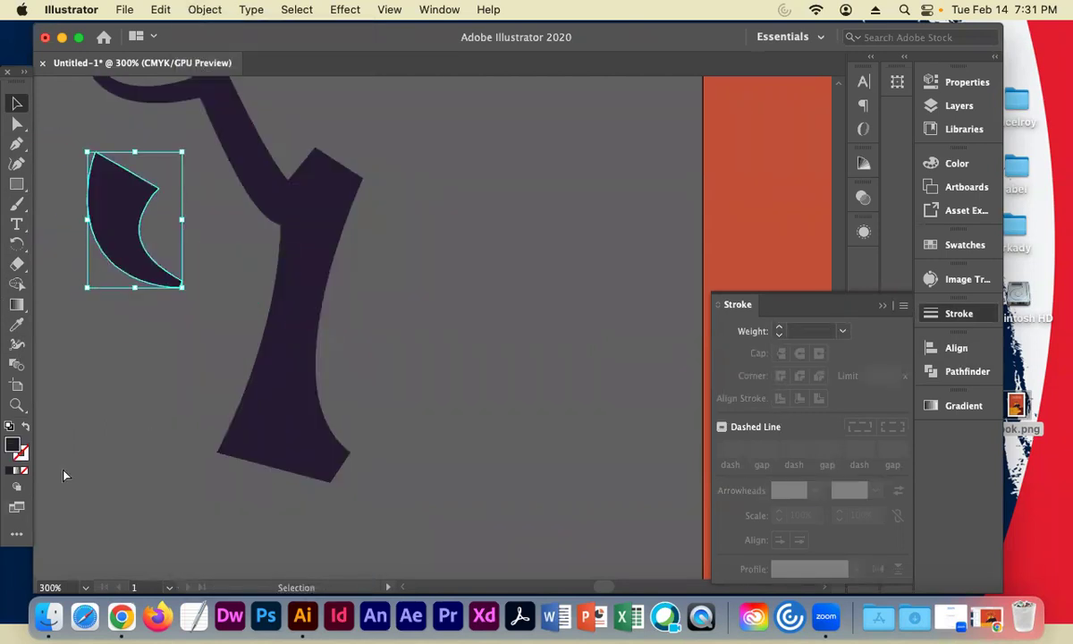
{"action": "key", "text": "super+z"}
{"action": "left_click", "coordinate": [304, 448], "text": "shift"}
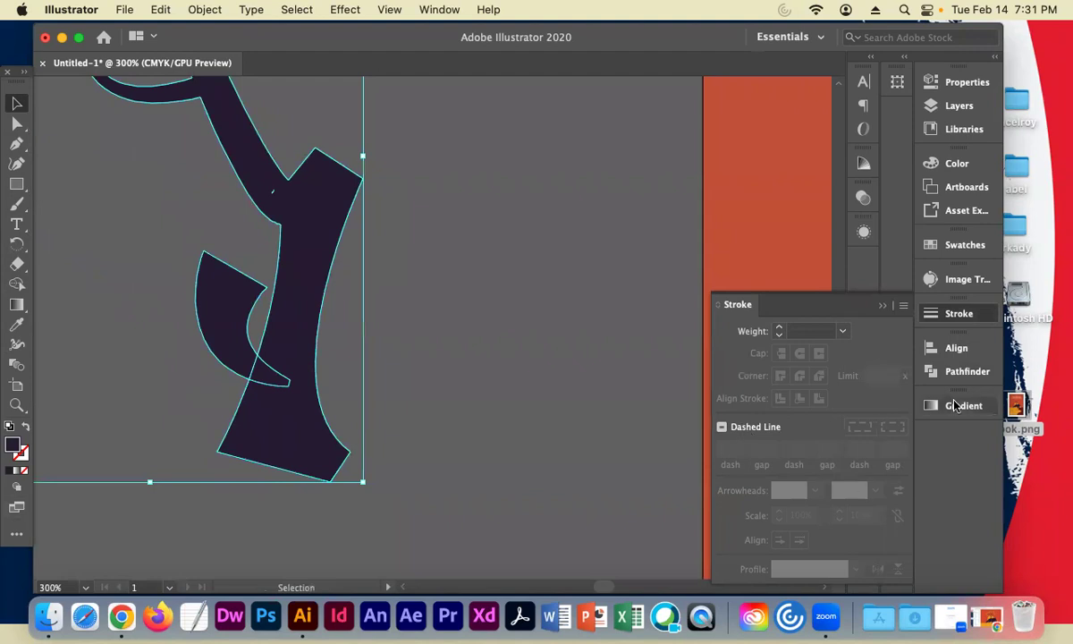
{"action": "left_click", "coordinate": [966, 371]}
{"action": "left_click", "coordinate": [758, 383]}
{"action": "left_click", "coordinate": [521, 360]}
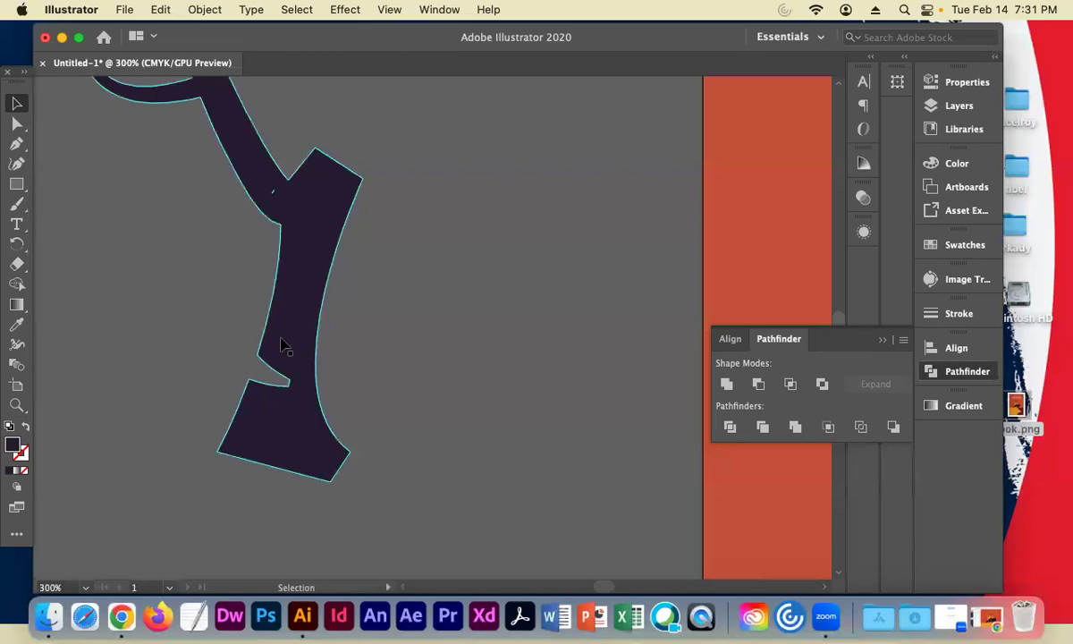
Pen-draw an unfilled 3 pt curve across the trunk and widen its middle with the Width tool.
{"action": "left_click", "coordinate": [16, 143]}
{"action": "left_click", "coordinate": [379, 245]}
{"action": "left_click_drag", "start_coordinate": [284, 317], "coordinate": [211, 315]}
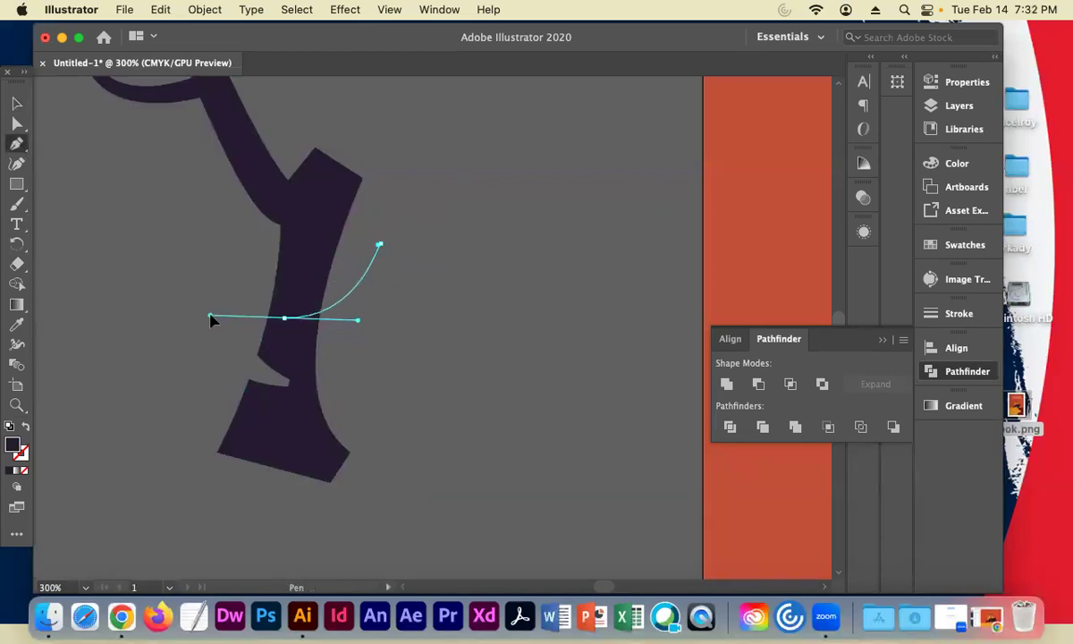
{"action": "left_click", "coordinate": [24, 428]}
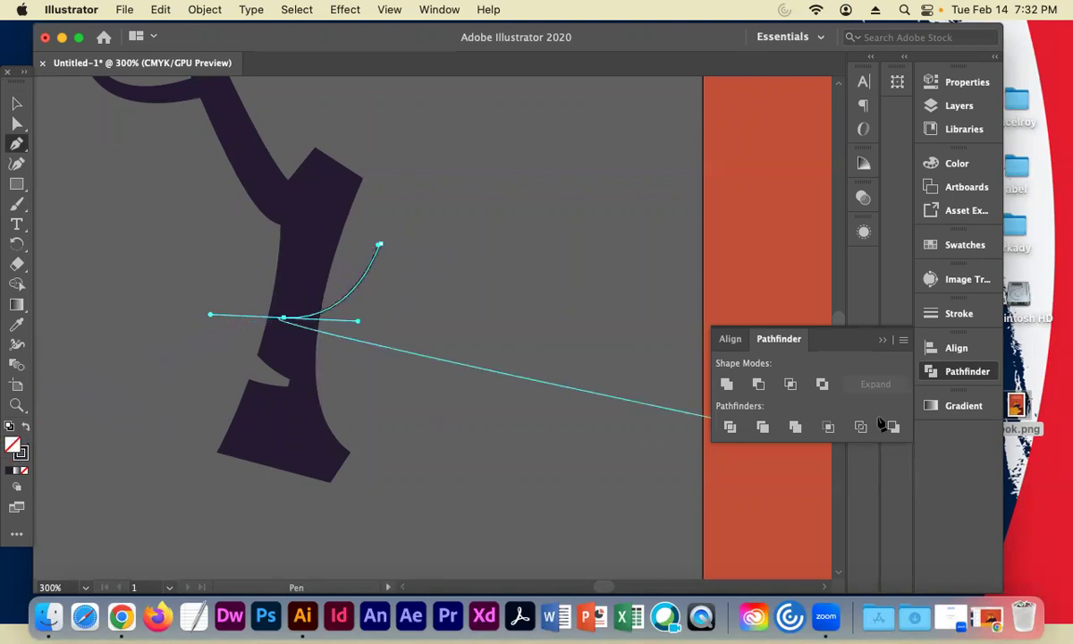
{"action": "left_click", "coordinate": [959, 314]}
{"action": "left_click", "coordinate": [779, 328]}
{"action": "left_click", "coordinate": [779, 328]}
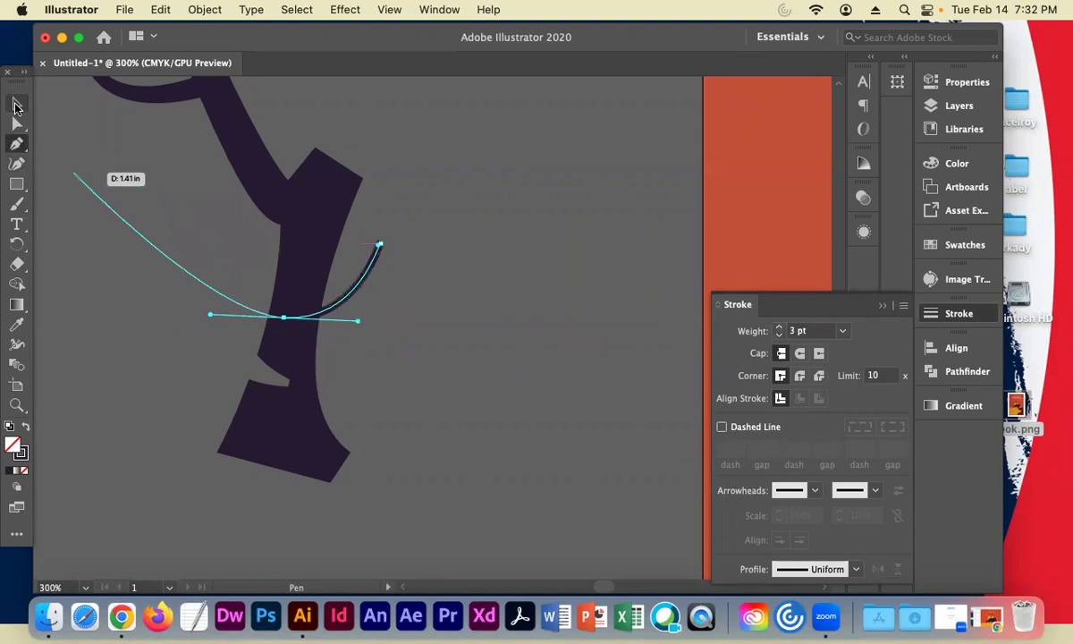
{"action": "left_click", "coordinate": [15, 105]}
{"action": "left_click", "coordinate": [16, 325]}
{"action": "left_click", "coordinate": [16, 344]}
{"action": "mouse_move", "coordinate": [385, 253]}
{"action": "left_mouse_down"}
{"action": "mouse_move", "coordinate": [412, 292]}
{"action": "mouse_move", "coordinate": [351, 324]}
{"action": "left_mouse_up"}
{"action": "left_click", "coordinate": [16, 105]}
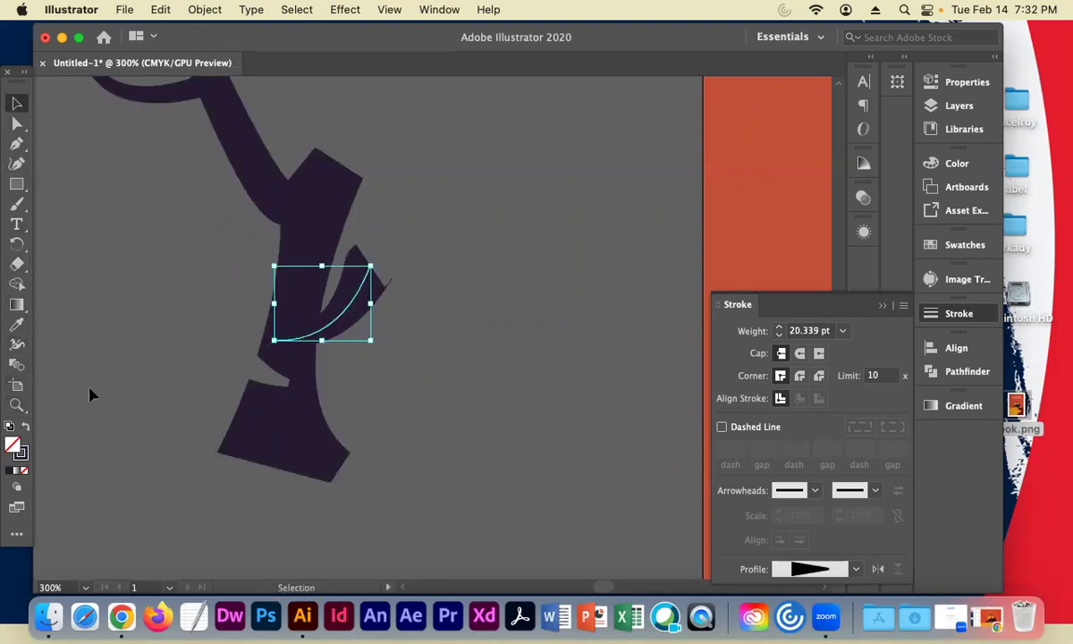
Expand the curve's appearance into a shape filled with the background grey.
{"action": "left_click", "coordinate": [201, 9]}
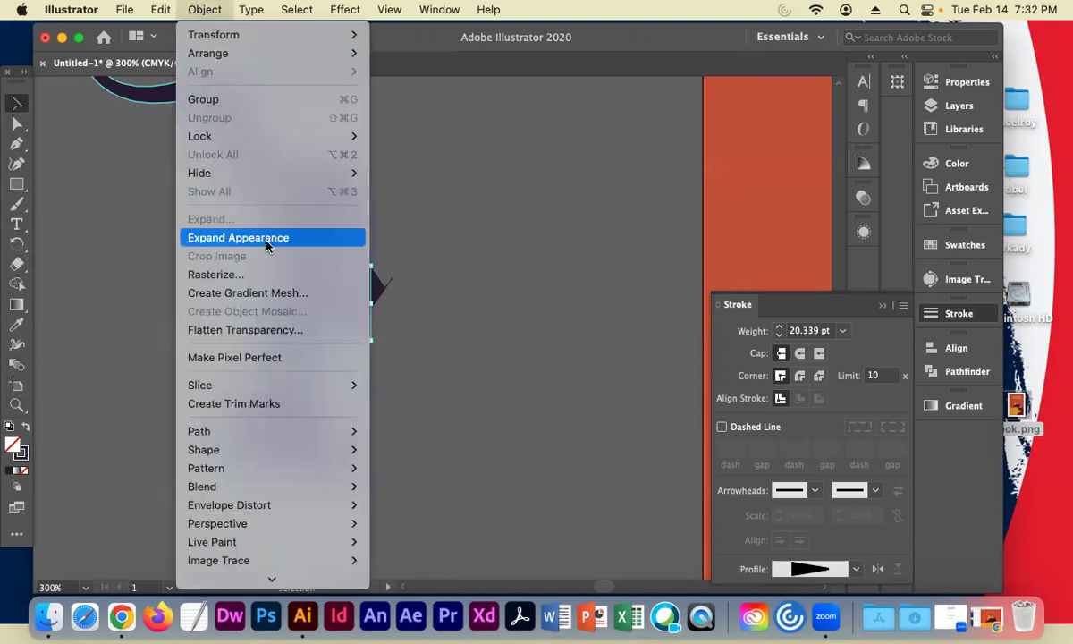
{"action": "left_click", "coordinate": [240, 234]}
{"action": "left_click", "coordinate": [16, 325]}
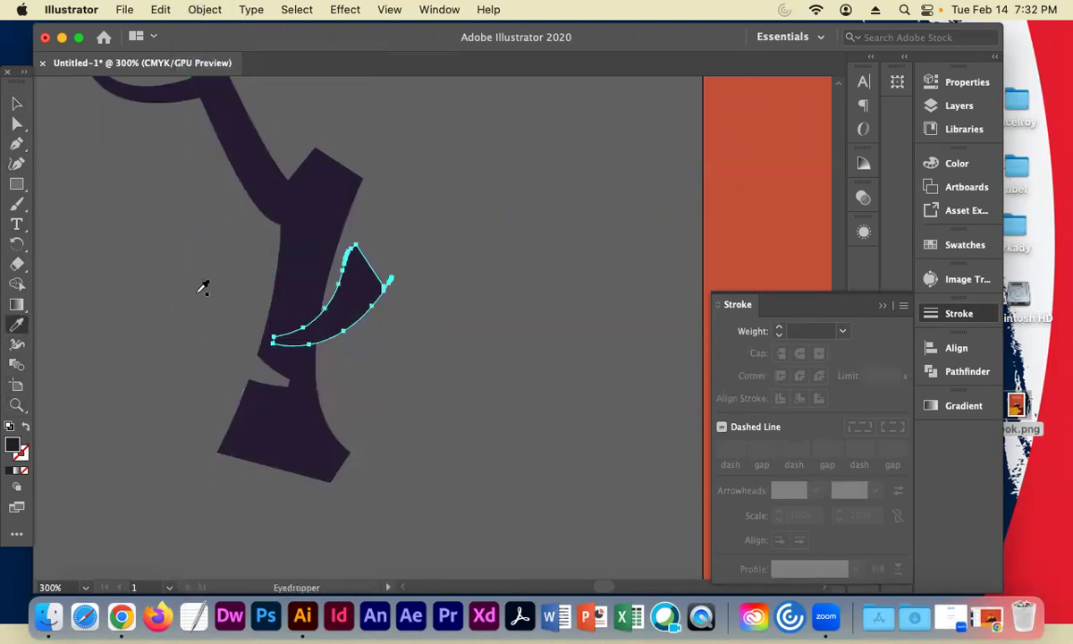
{"action": "left_click", "coordinate": [202, 283]}
{"action": "left_click", "coordinate": [16, 105]}
{"action": "left_click", "coordinate": [148, 173]}
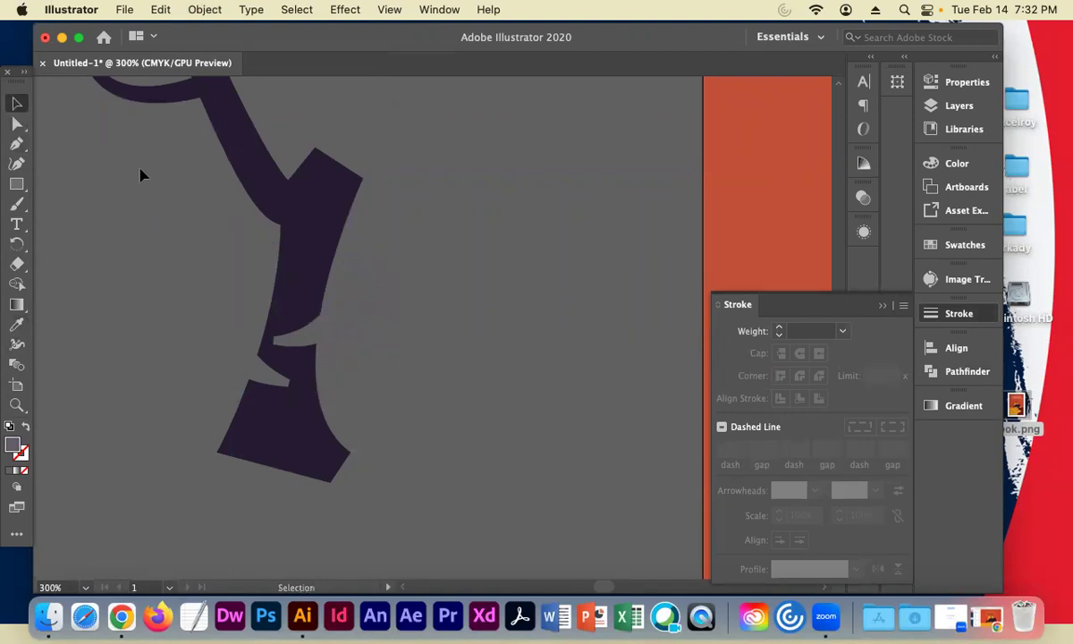
Move the grey shape up to the trunk's neck, subtract it with Minus Front, and zoom out.
{"action": "left_click", "coordinate": [362, 315]}
{"action": "left_click", "coordinate": [124, 371]}
{"action": "left_click_drag", "start_coordinate": [347, 312], "coordinate": [343, 237]}
{"action": "left_click", "coordinate": [192, 324]}
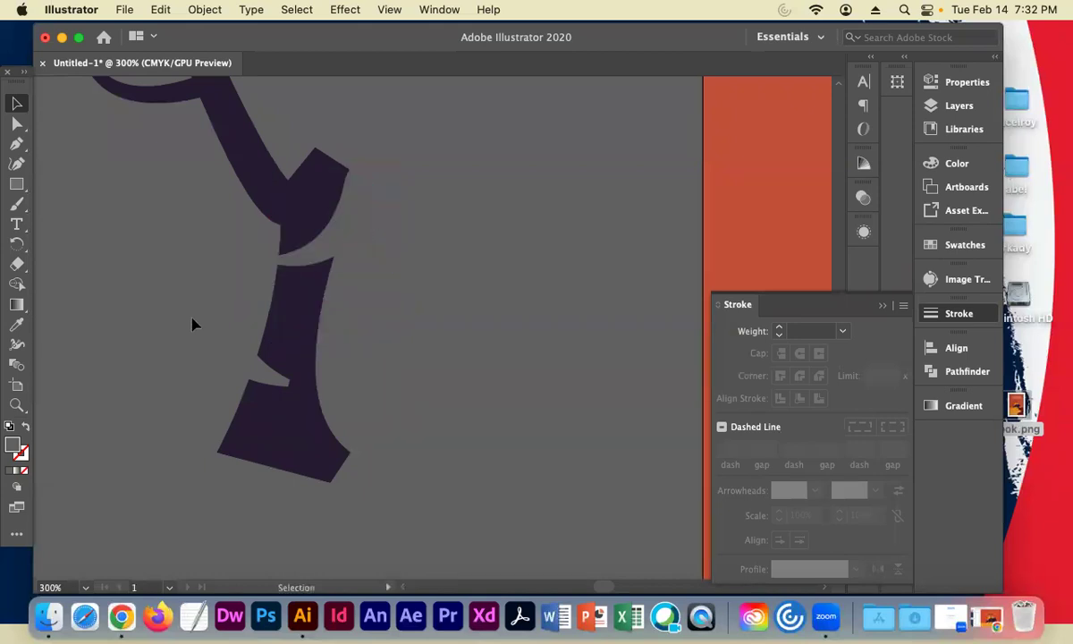
{"action": "left_click", "coordinate": [331, 239]}
{"action": "left_click", "coordinate": [307, 204], "text": "shift"}
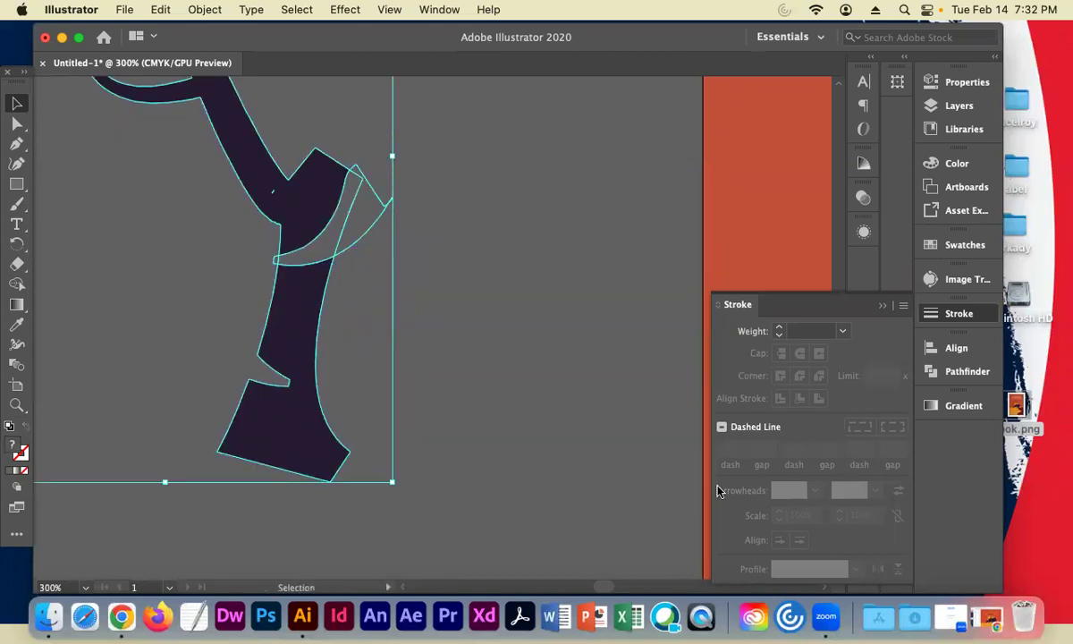
{"action": "left_click", "coordinate": [968, 371]}
{"action": "left_click", "coordinate": [759, 384]}
{"action": "left_click", "coordinate": [512, 331]}
{"action": "key", "text": "super+minus"}
{"action": "key", "text": "super+minus"}
{"action": "key", "text": "super+minus"}
{"action": "key", "text": "super+minus"}
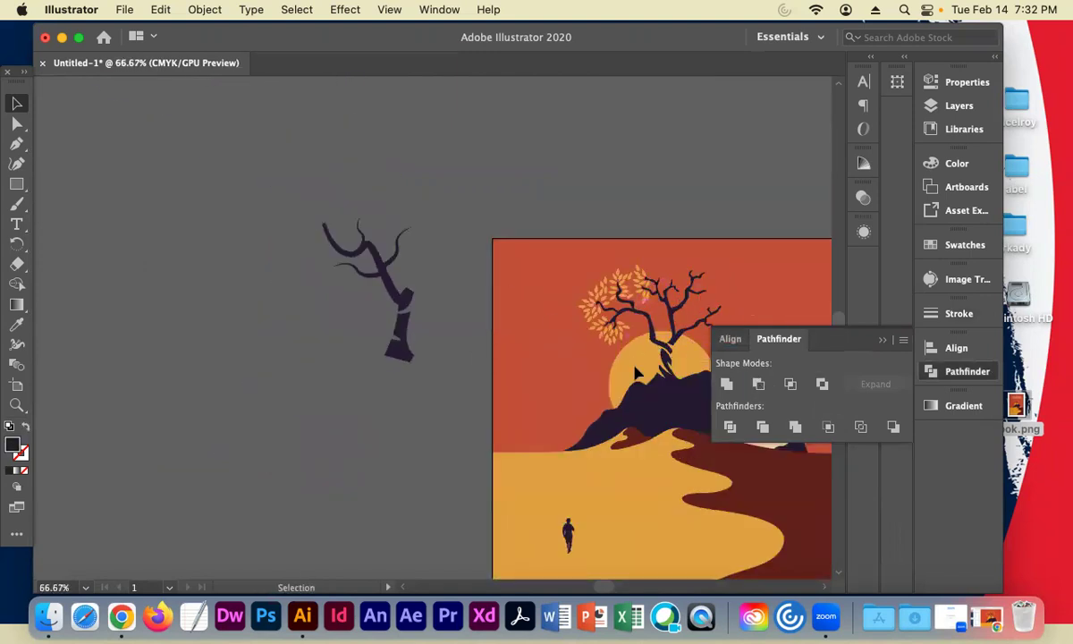
Nudge the tree down onto the mountain and delete the spare tree copy left of the artboard.
{"action": "scroll", "coordinate": [467, 338], "scroll_direction": "right", "scroll_amount": 5}
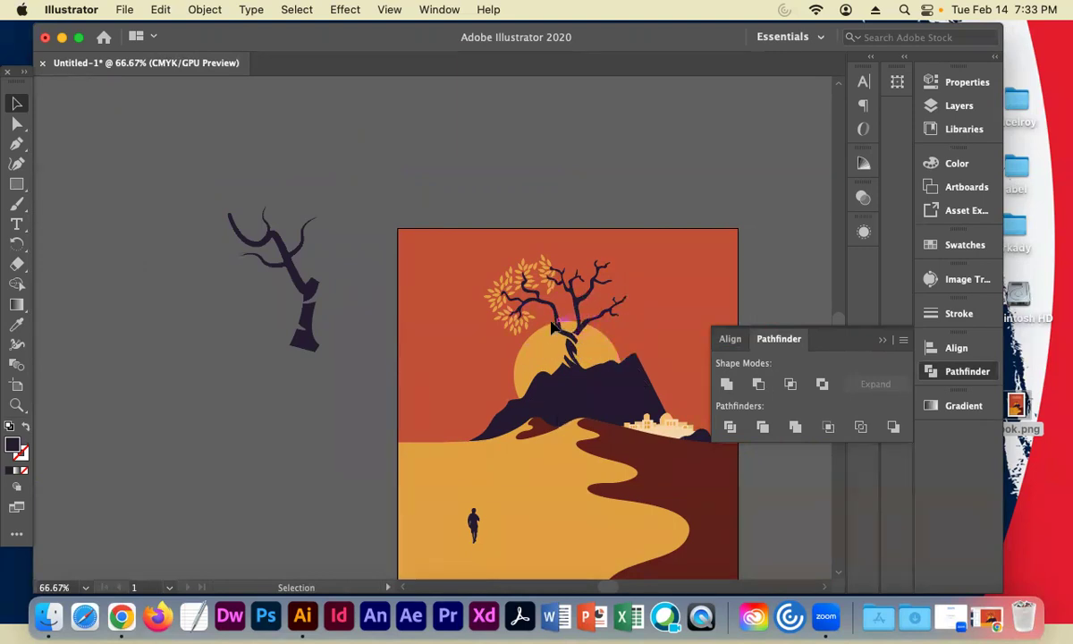
{"action": "left_click_drag", "start_coordinate": [577, 333], "coordinate": [564, 365]}
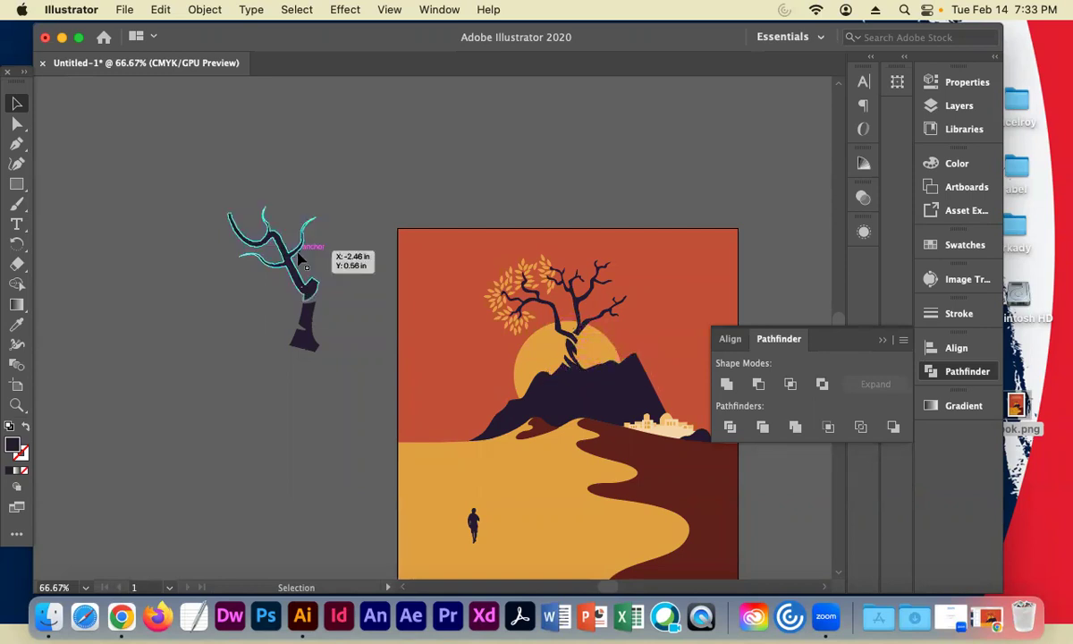
{"action": "left_click_drag", "start_coordinate": [337, 352], "coordinate": [339, 336]}
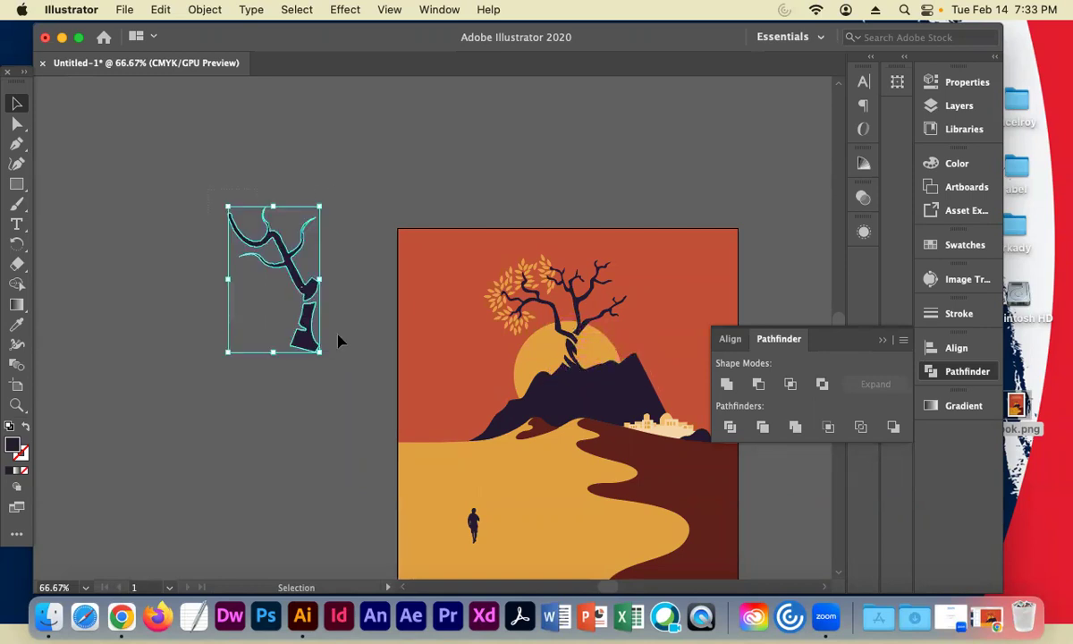
{"action": "key", "text": "Delete"}
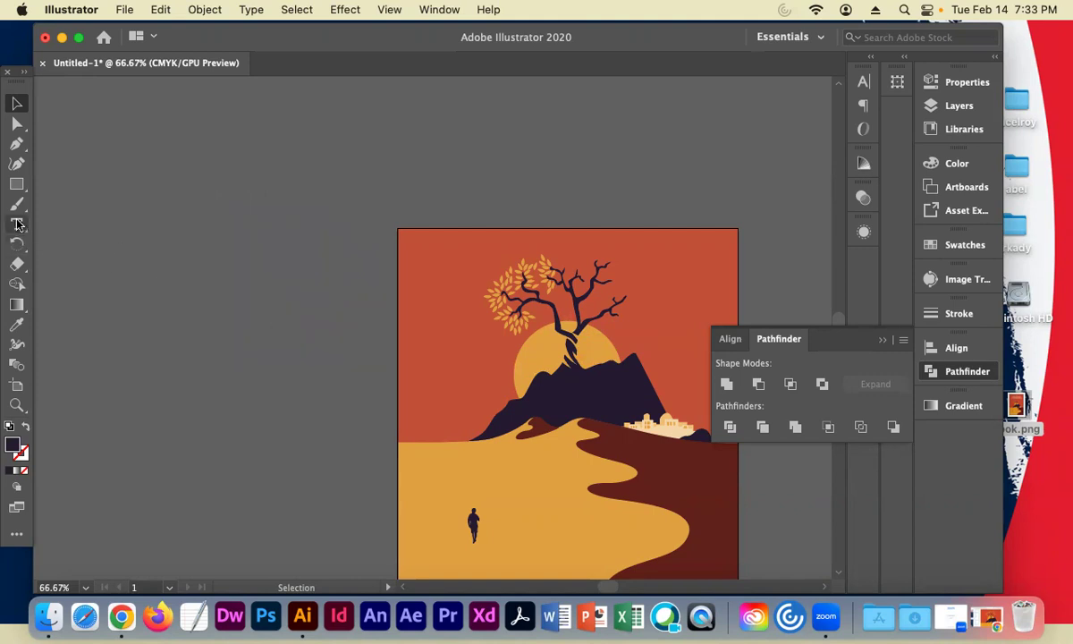
Pen-draw a three-anchor S curve left of the artboard with no fill and select it.
{"action": "left_click", "coordinate": [17, 143]}
{"action": "left_click", "coordinate": [99, 336]}
{"action": "left_click_drag", "start_coordinate": [224, 294], "coordinate": [346, 319]}
{"action": "mouse_move", "coordinate": [245, 396]}
{"action": "left_mouse_down"}
{"action": "mouse_move", "coordinate": [88, 516]}
{"action": "mouse_move", "coordinate": [264, 429]}
{"action": "mouse_move", "coordinate": [416, 388]}
{"action": "mouse_move", "coordinate": [414, 432]}
{"action": "left_mouse_up"}
{"action": "left_click", "coordinate": [26, 426]}
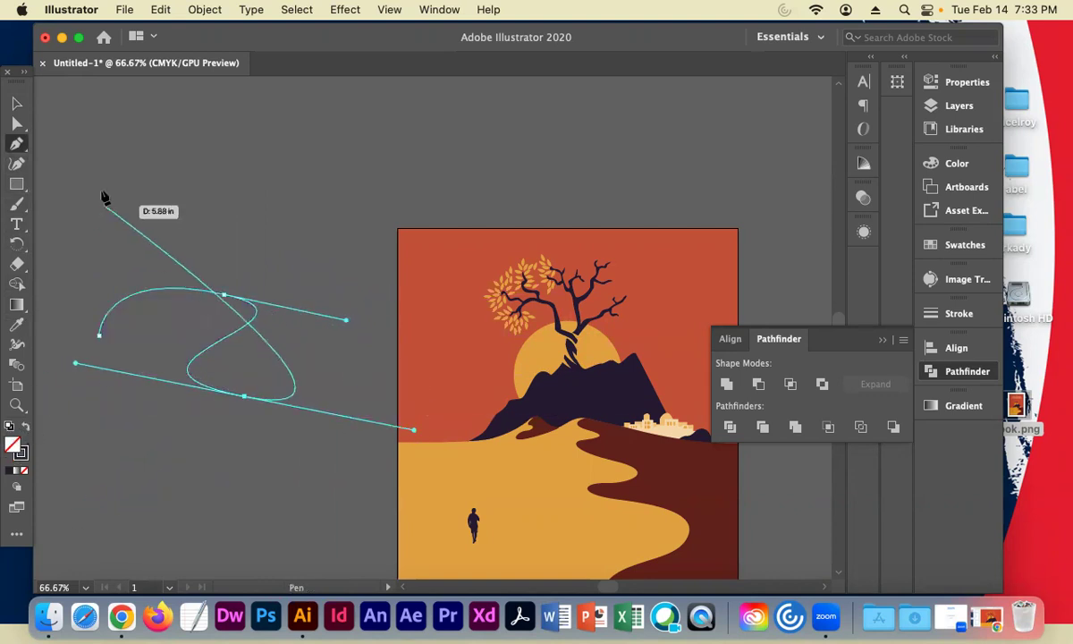
{"action": "left_click", "coordinate": [16, 103]}
{"action": "left_click", "coordinate": [125, 179]}
{"action": "left_click", "coordinate": [158, 291]}
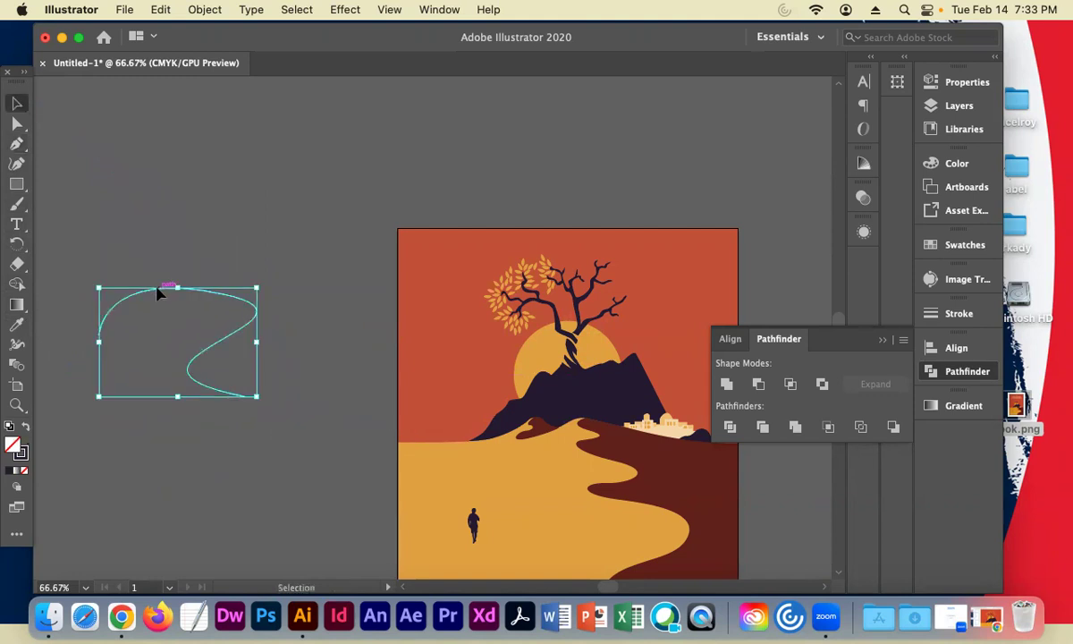
{"action": "left_click", "coordinate": [957, 313]}
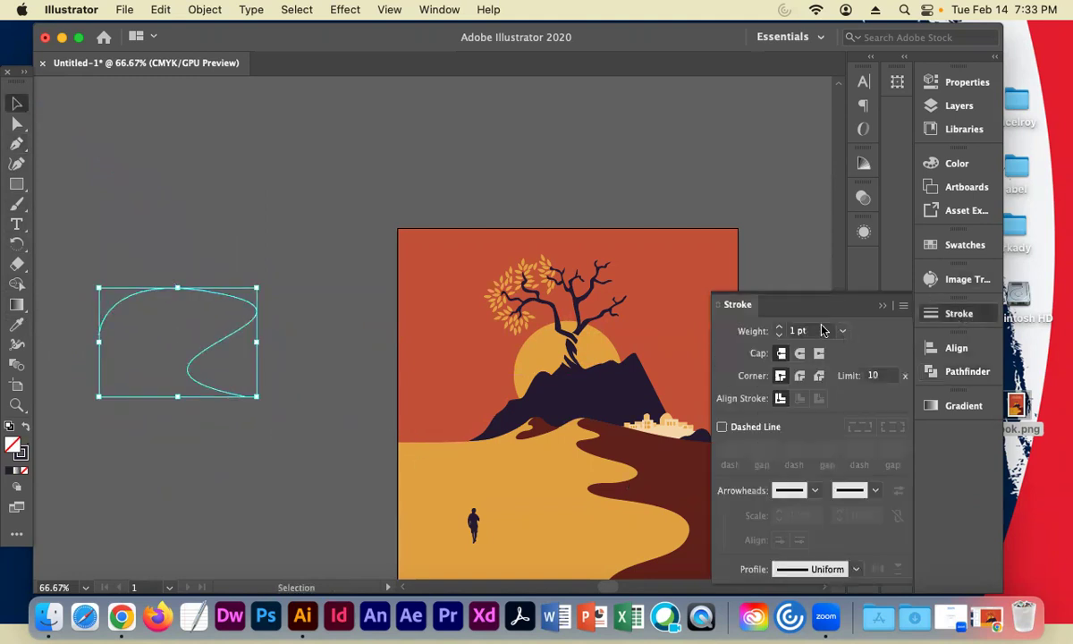
Give the S-curve round caps and thicken it near its left end with the Width tool.
{"action": "left_click", "coordinate": [800, 355]}
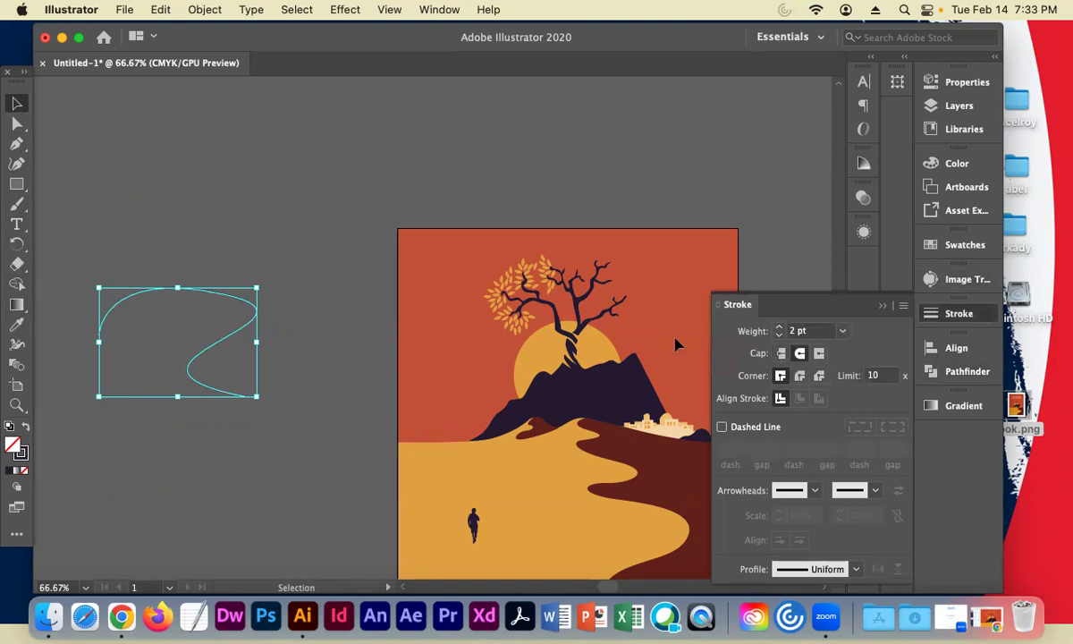
{"action": "left_click", "coordinate": [96, 300]}
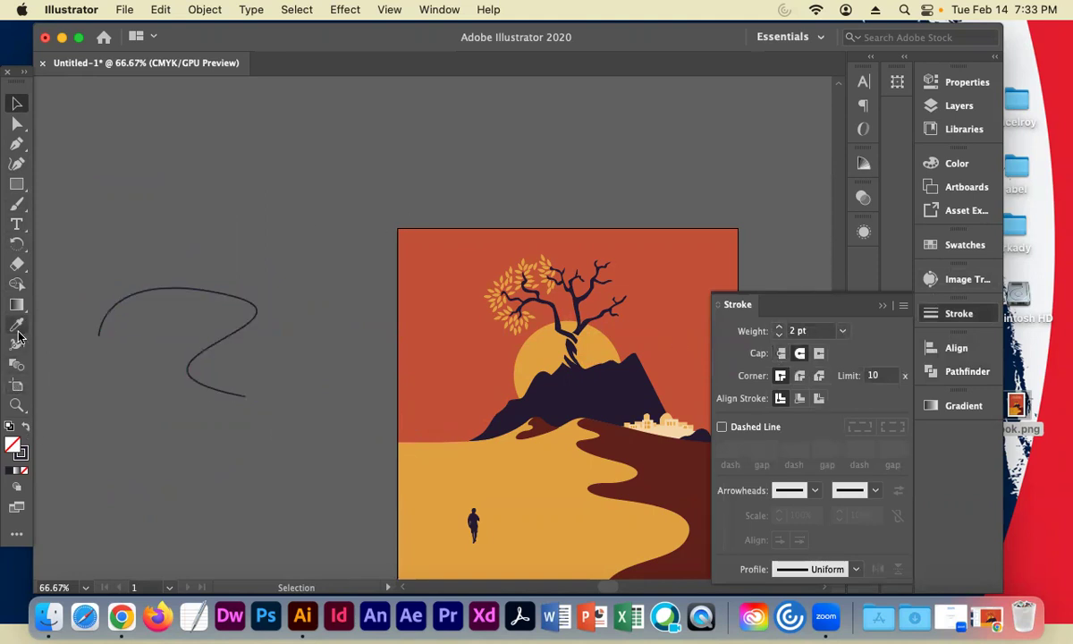
{"action": "left_click", "coordinate": [101, 318]}
{"action": "left_click", "coordinate": [67, 295]}
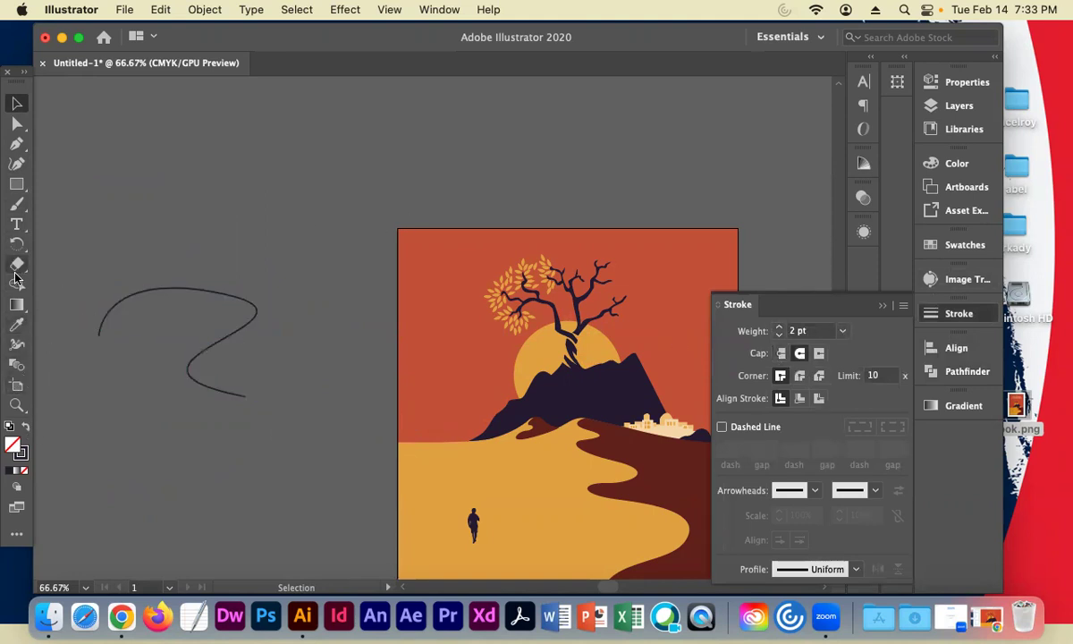
{"action": "left_click", "coordinate": [16, 344]}
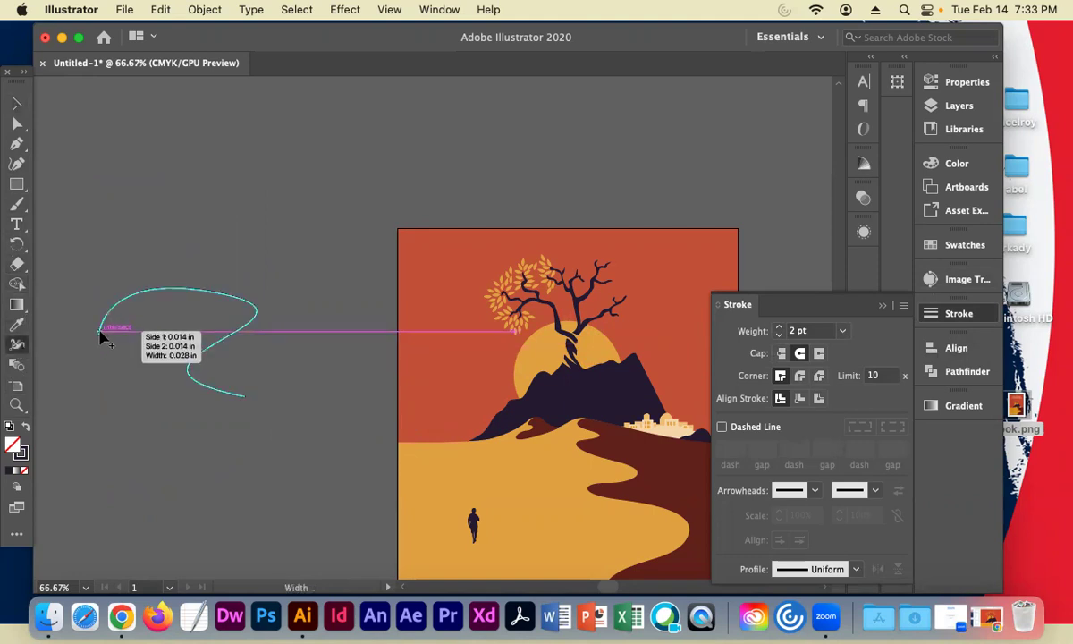
{"action": "left_click_drag", "start_coordinate": [101, 335], "coordinate": [90, 337]}
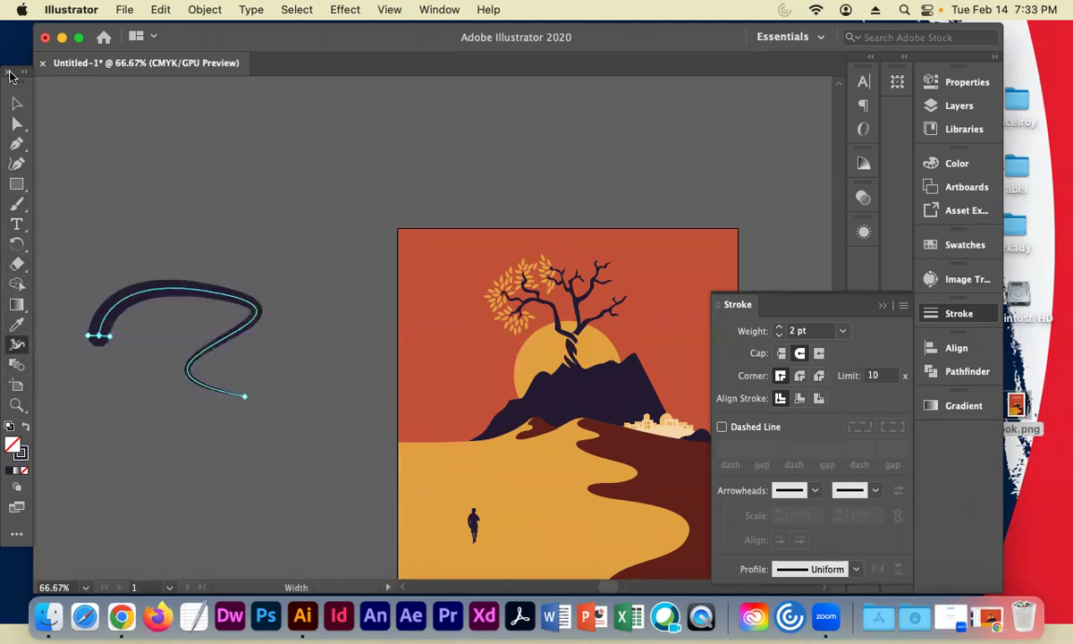
{"action": "left_click", "coordinate": [16, 105]}
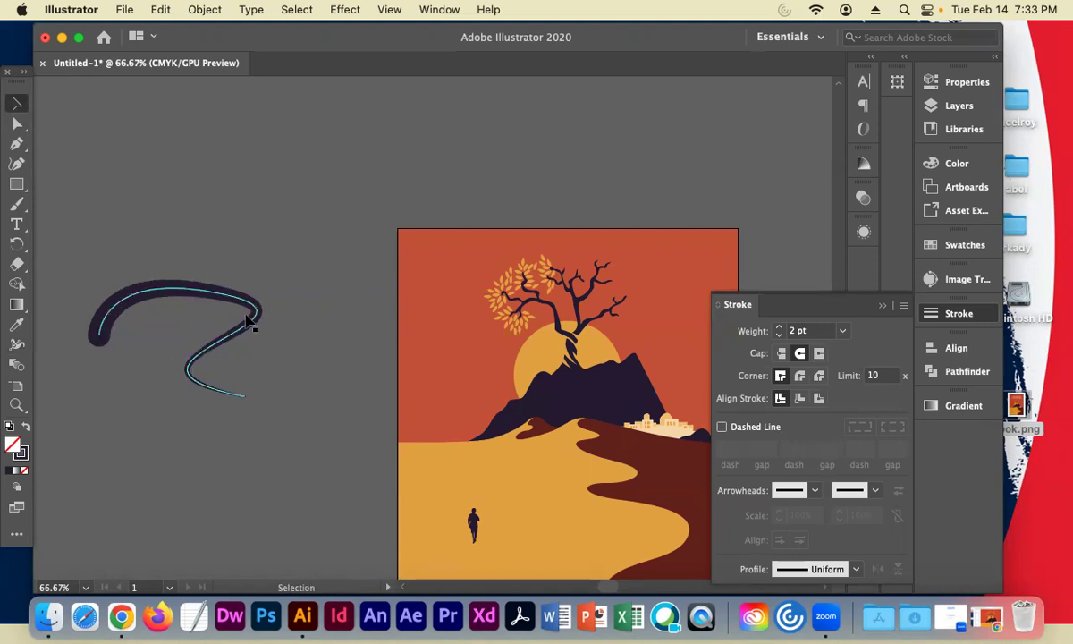
Narrow the S-curve at its upper-right bend to finish the tapered width profile.
{"action": "left_click", "coordinate": [228, 341]}
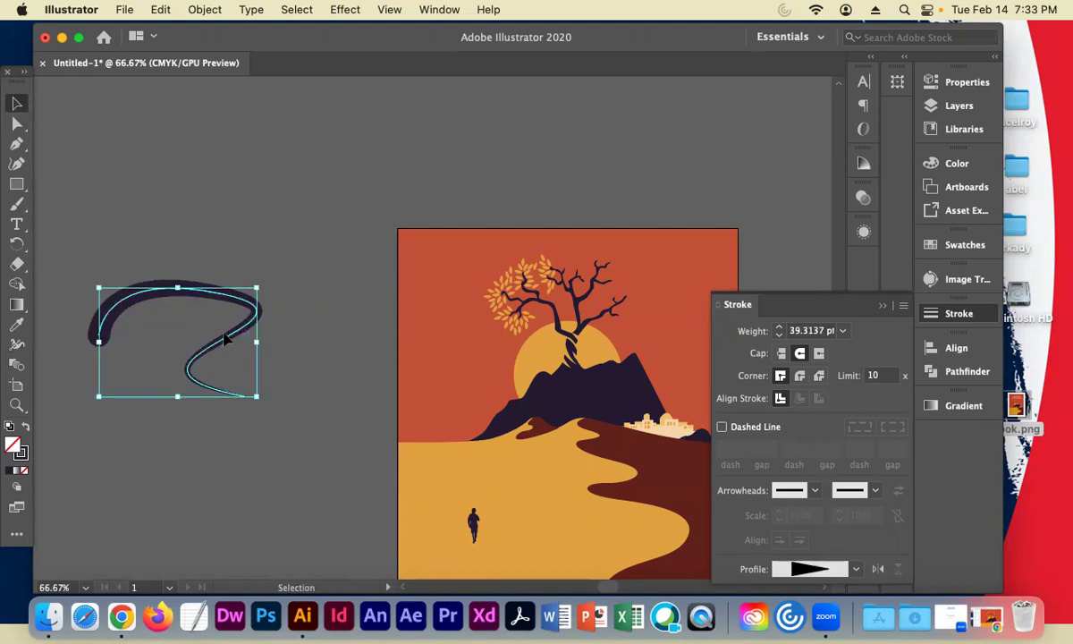
{"action": "left_click", "coordinate": [17, 343]}
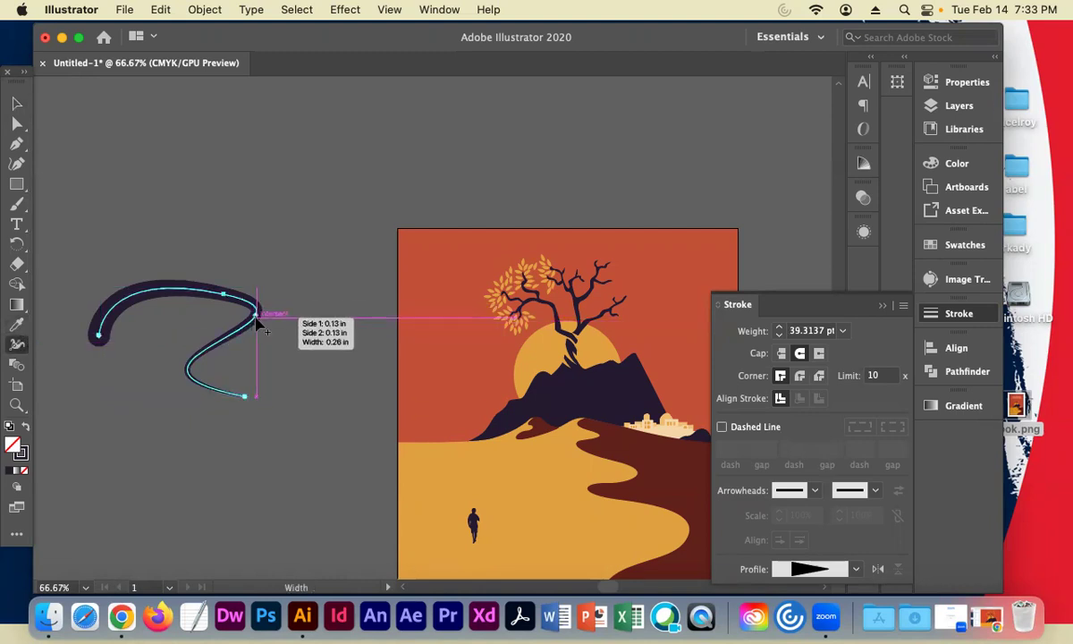
{"action": "left_click_drag", "start_coordinate": [257, 323], "coordinate": [253, 318]}
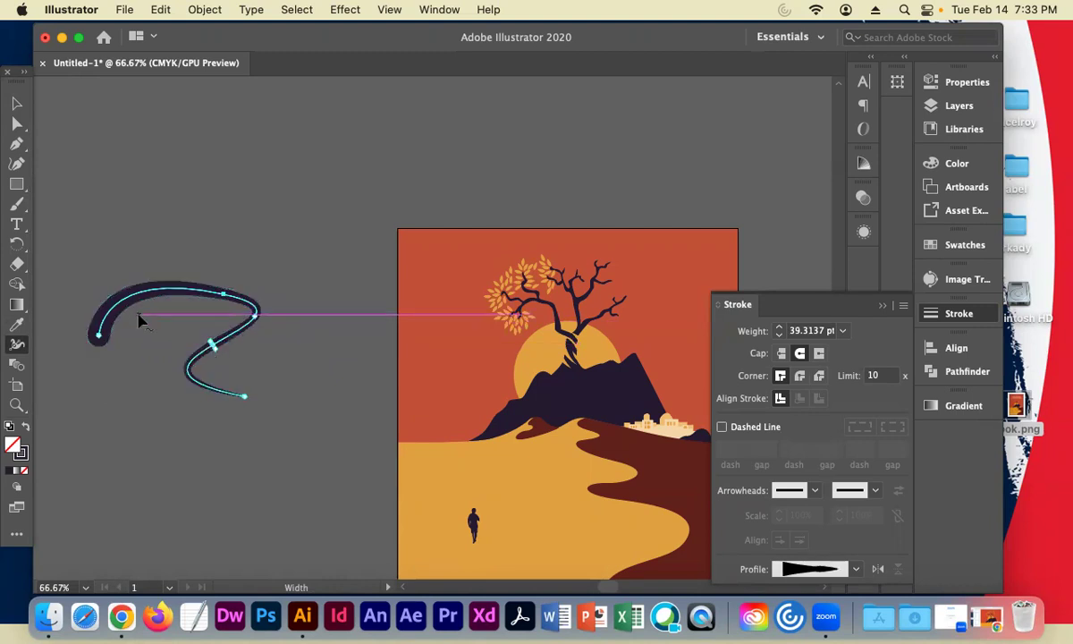
{"action": "key", "text": "v"}
{"action": "left_click", "coordinate": [229, 315]}
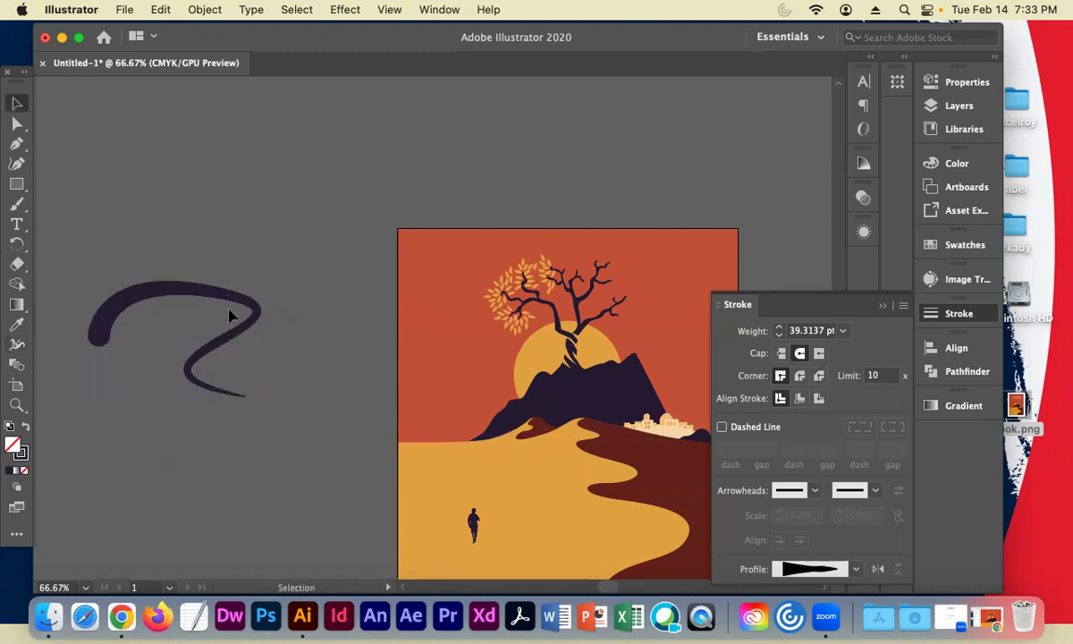
{"action": "left_click", "coordinate": [183, 286]}
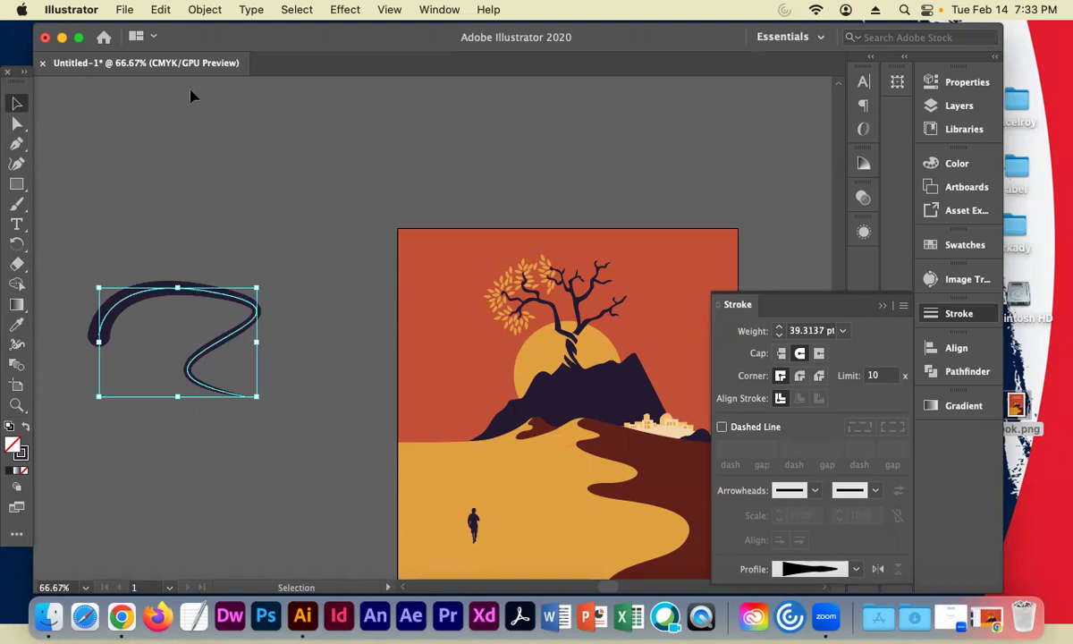
{"action": "left_click", "coordinate": [205, 9]}
Expand the squiggle into a filled shape and give it a tan stroke.
{"action": "left_click", "coordinate": [244, 238]}
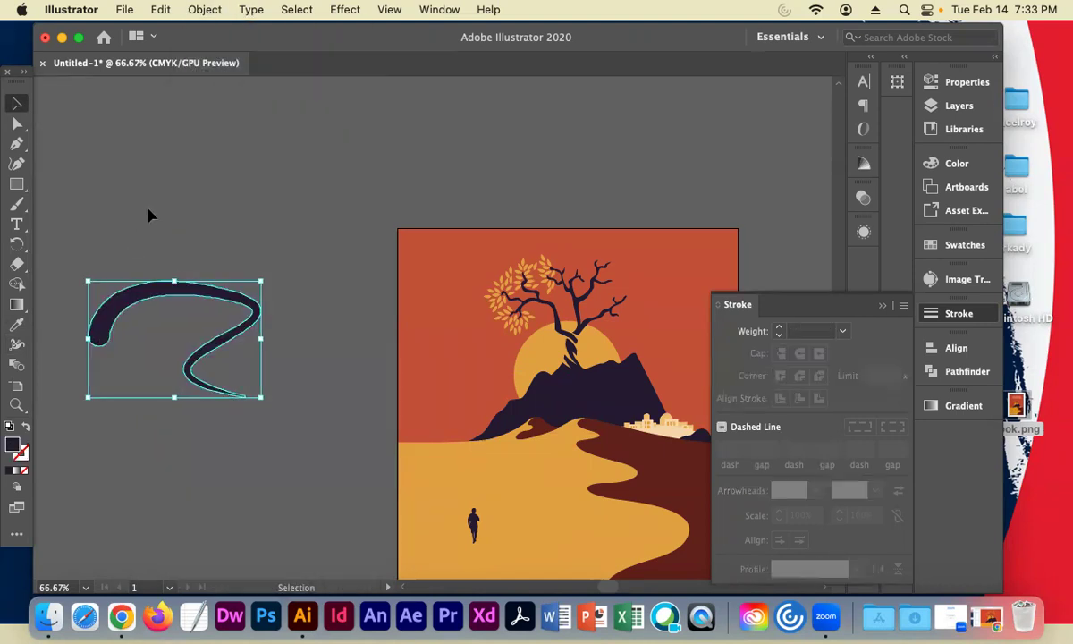
{"action": "left_click", "coordinate": [209, 302]}
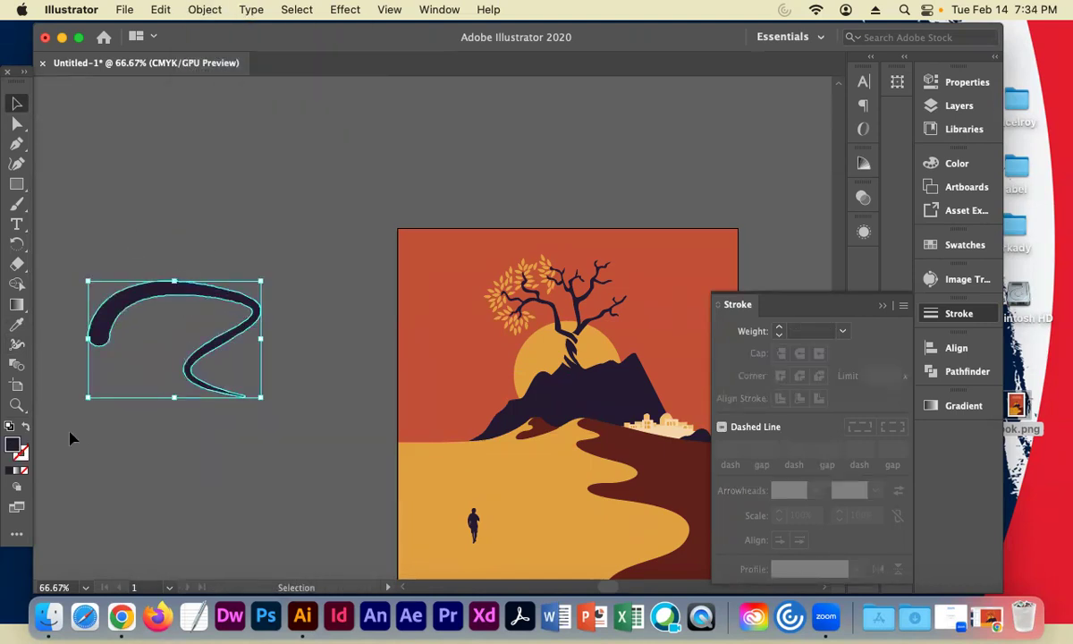
{"action": "left_click", "coordinate": [24, 458]}
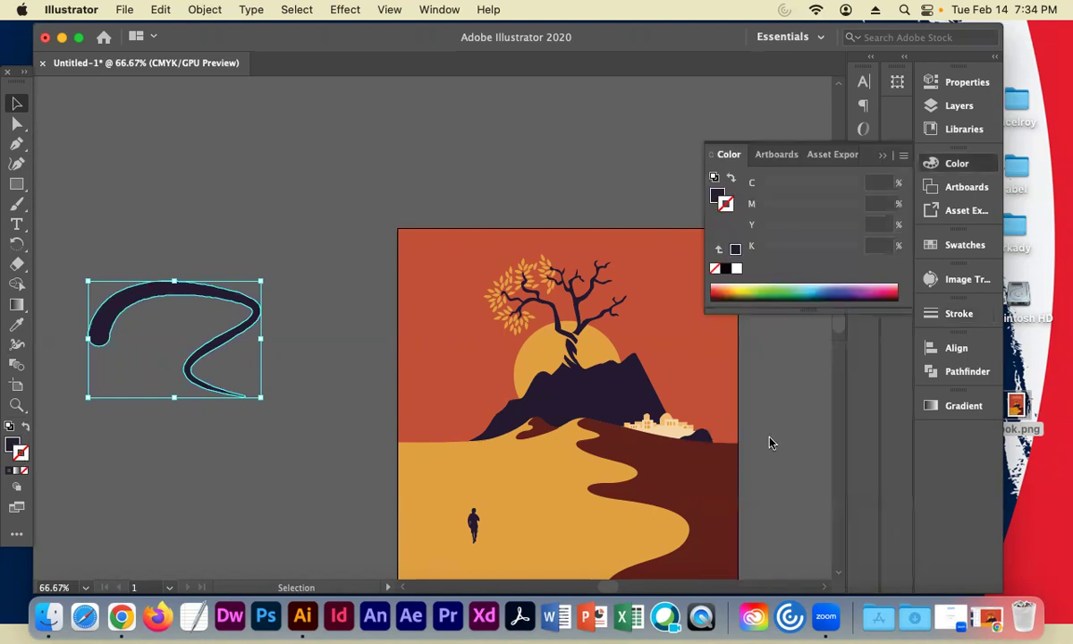
{"action": "left_click", "coordinate": [955, 313]}
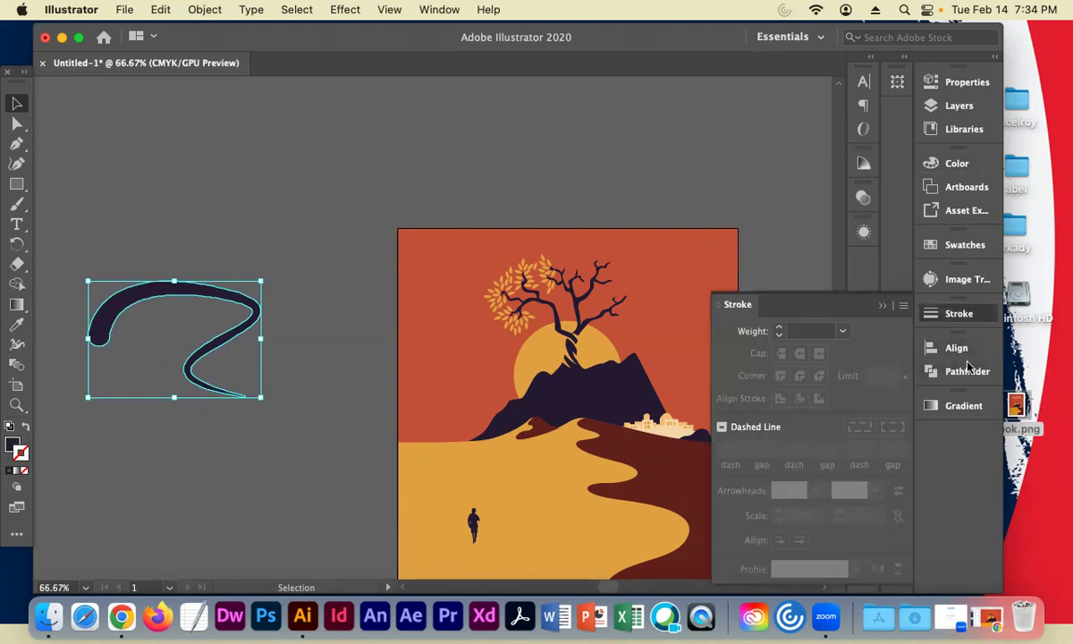
{"action": "left_click", "coordinate": [957, 245]}
{"action": "left_click", "coordinate": [792, 325]}
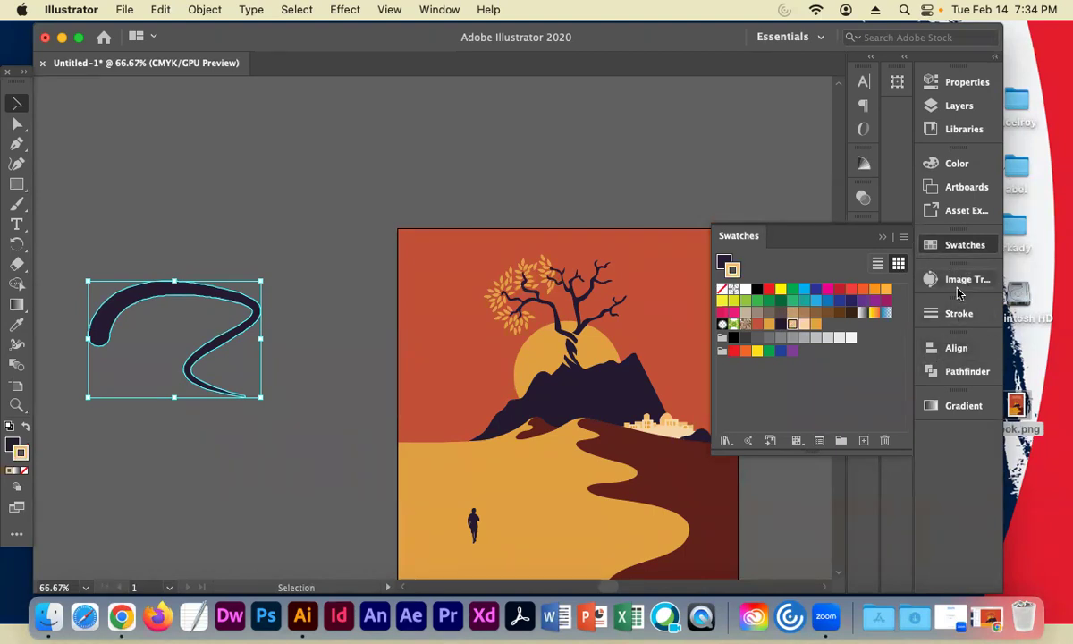
Set the squiggle's 4 pt stroke to align outside, then delete the squiggle.
{"action": "left_click", "coordinate": [952, 314]}
{"action": "scroll", "coordinate": [800, 332], "scroll_direction": "up", "scroll_amount": 3}
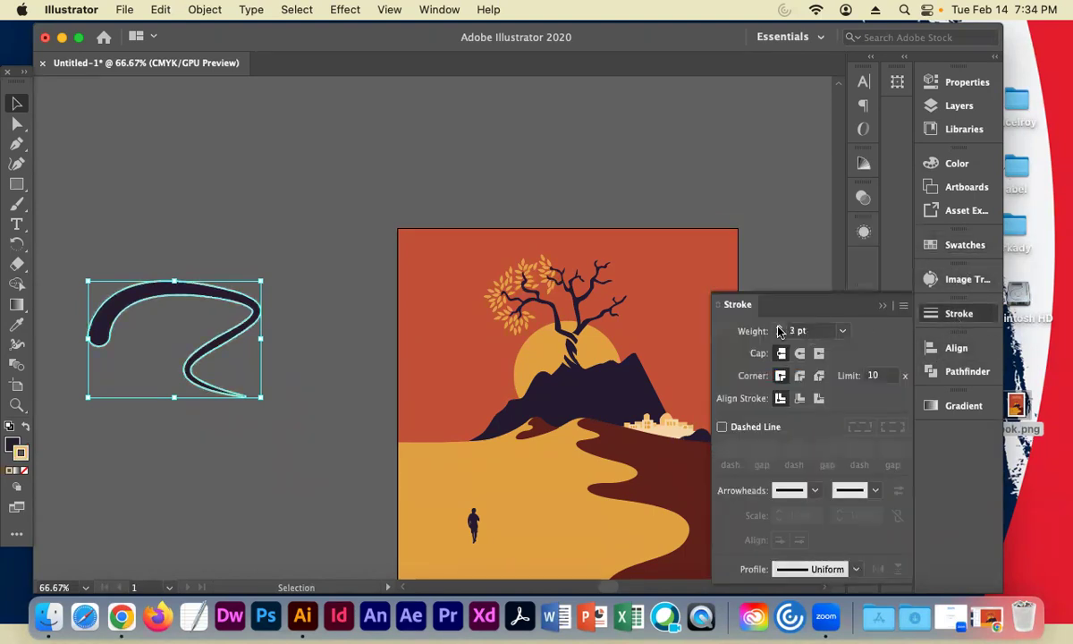
{"action": "left_click", "coordinate": [818, 398]}
{"action": "left_click", "coordinate": [300, 240]}
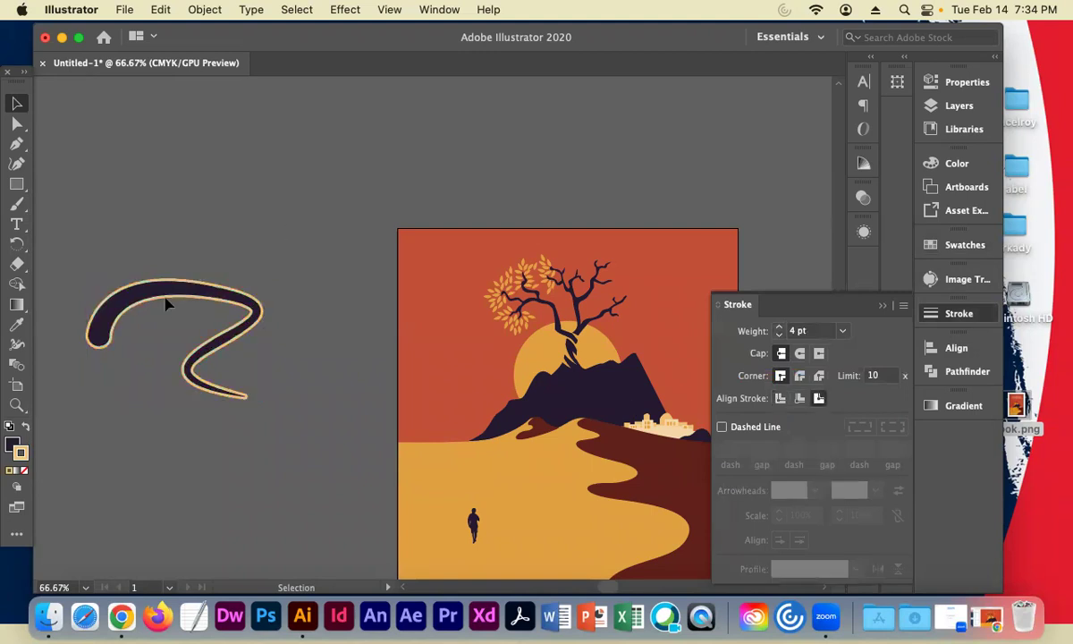
{"action": "left_click", "coordinate": [205, 285]}
{"action": "key", "text": "Delete"}
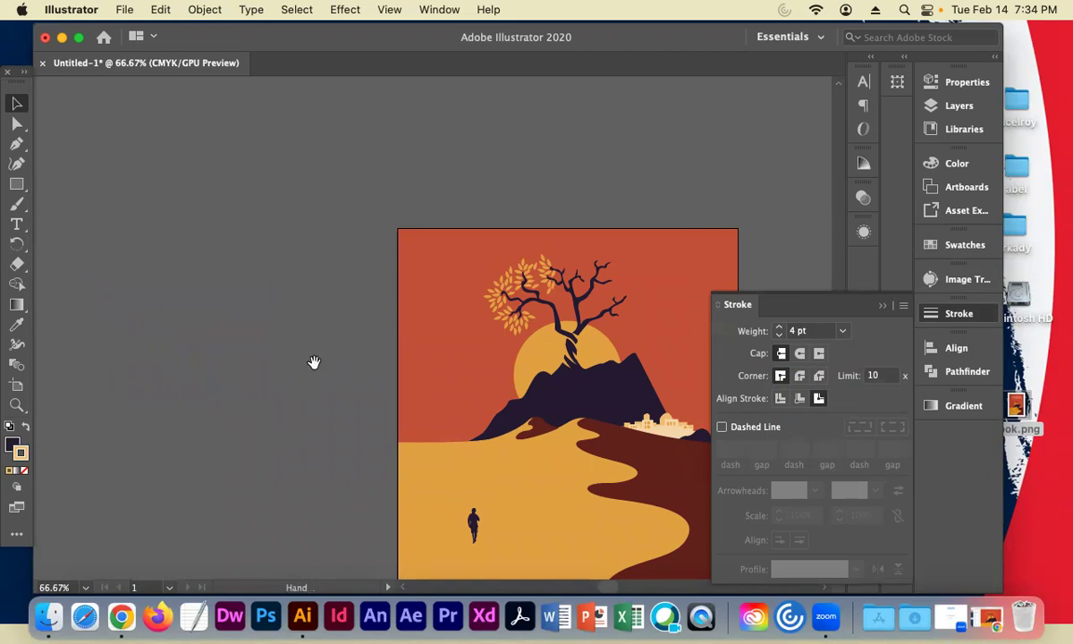
Unlock type_person, the two layers below it, and the background layer.
{"action": "scroll", "coordinate": [314, 361], "scroll_direction": "right", "scroll_amount": 5}
{"action": "scroll", "coordinate": [314, 362], "scroll_direction": "down", "scroll_amount": 3}
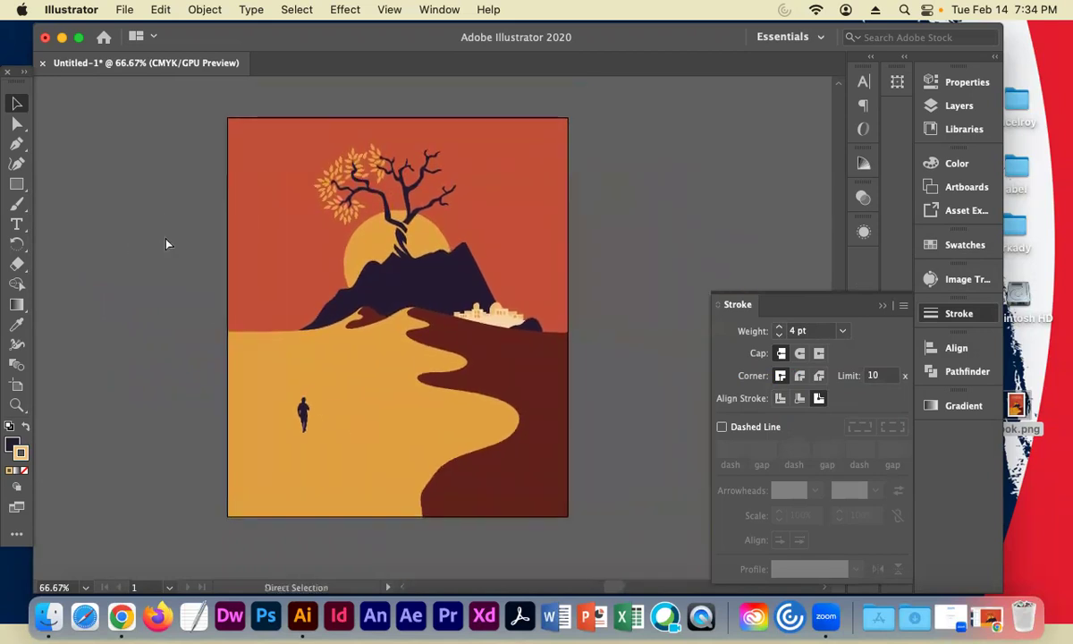
{"action": "key", "text": "super+equal"}
{"action": "key", "text": "super+equal"}
{"action": "key", "text": "super+minus"}
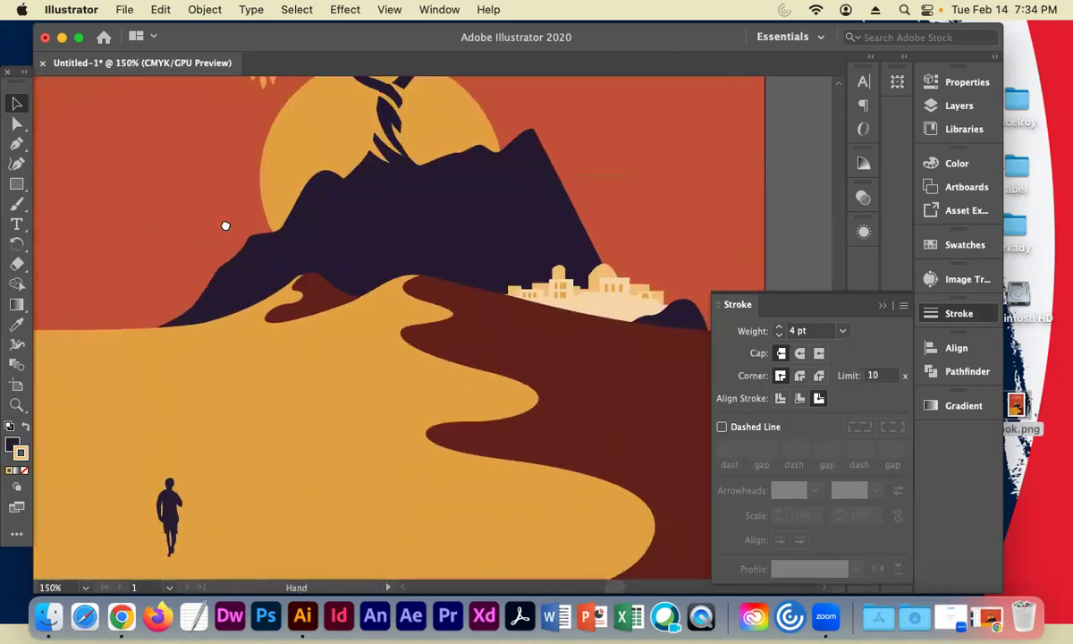
{"action": "key", "text": "super+minus"}
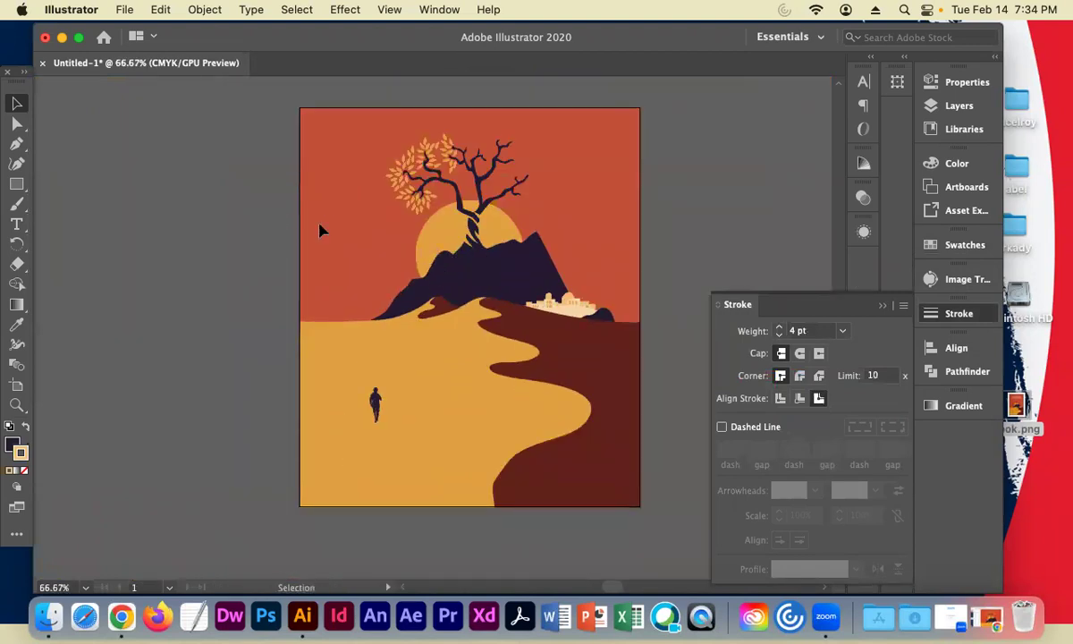
{"action": "left_click", "coordinate": [954, 105]}
{"action": "left_click_drag", "start_coordinate": [743, 118], "coordinate": [743, 157]}
{"action": "left_click", "coordinate": [744, 171]}
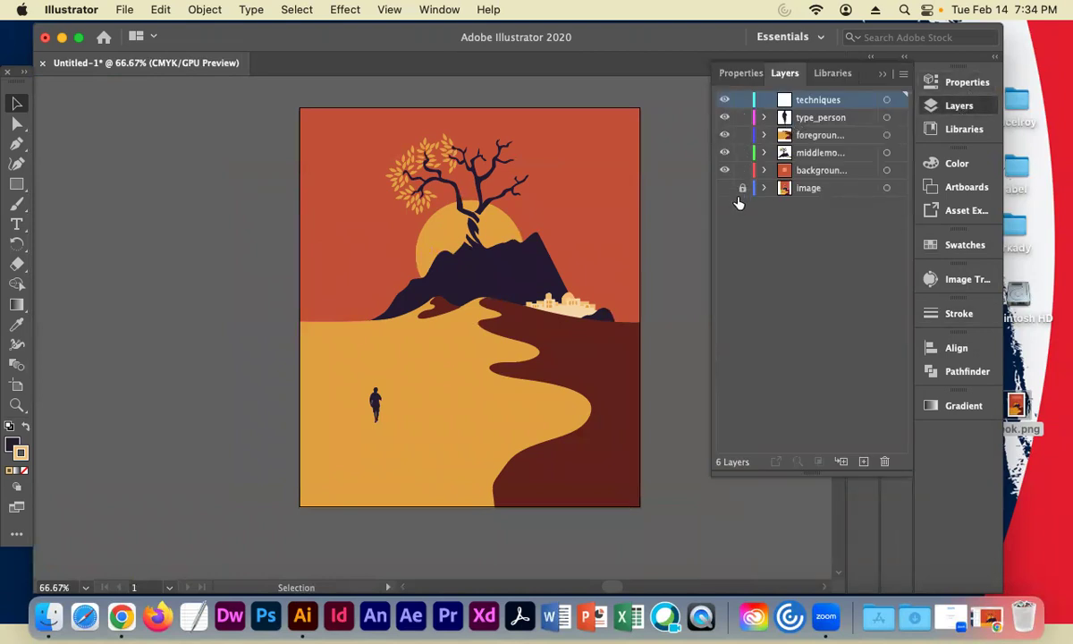
Copy the tree and mountain, relock the layers, and paste the copy into the techniques layer.
{"action": "left_click_drag", "start_coordinate": [256, 148], "coordinate": [501, 239]}
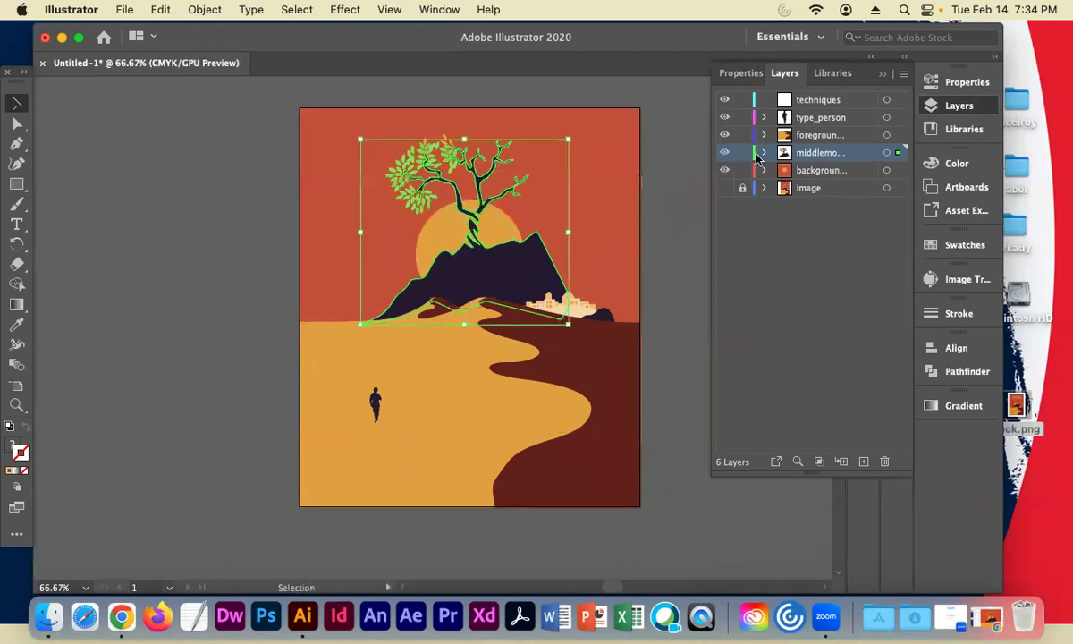
{"action": "left_click_drag", "start_coordinate": [742, 170], "coordinate": [745, 119]}
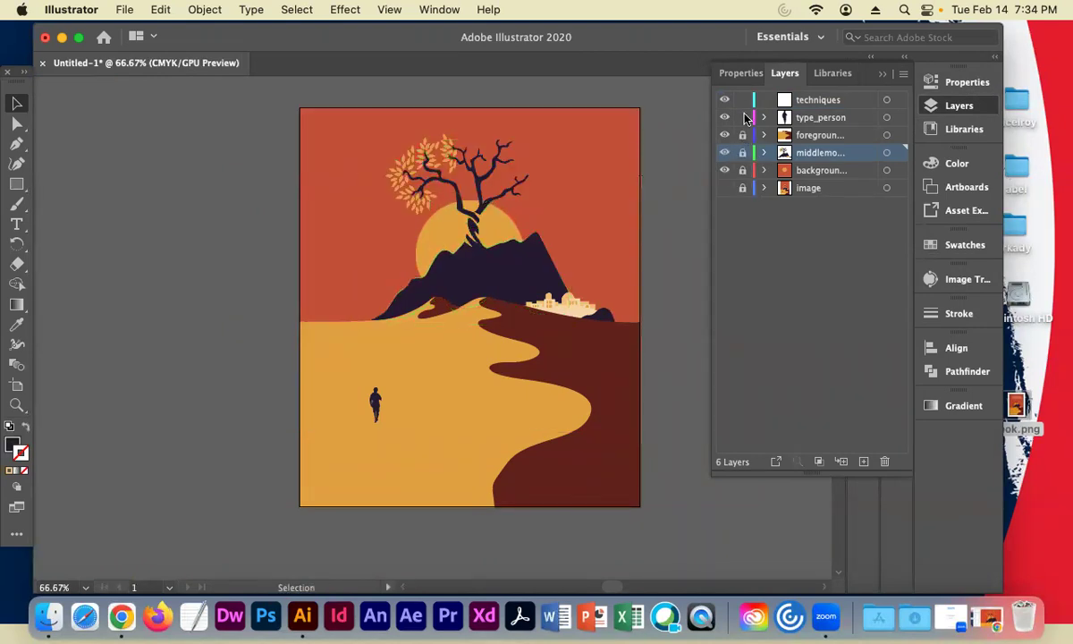
{"action": "left_click", "coordinate": [831, 103]}
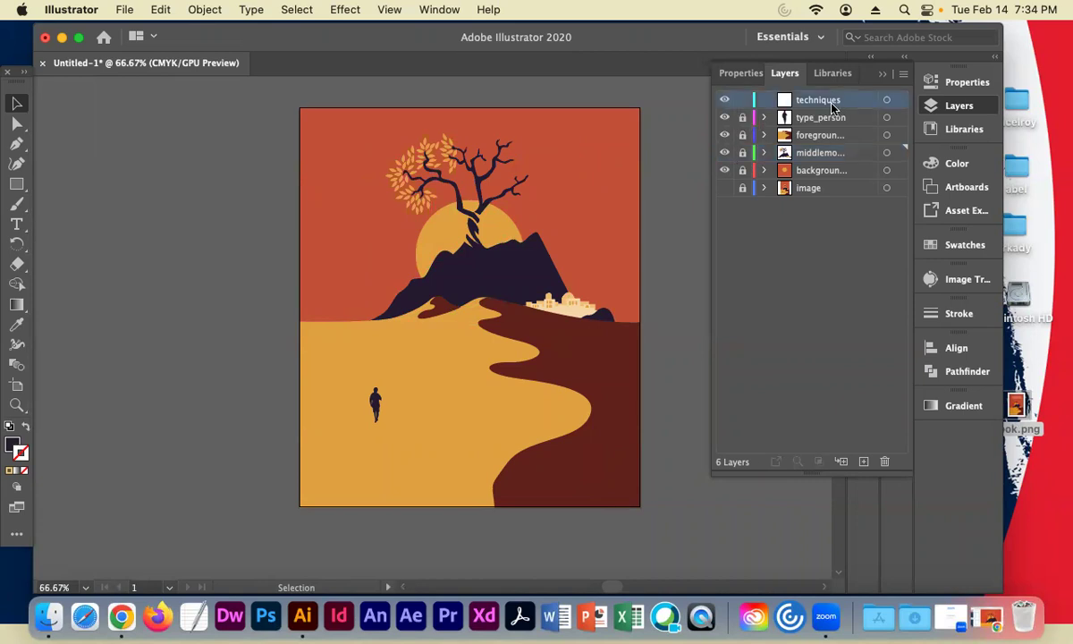
{"action": "key", "text": "super+v"}
{"action": "left_click_drag", "start_coordinate": [333, 324], "coordinate": [216, 272]}
Drop the tree-and-mountain copy on the pasteboard left of the artboard and select it.
{"action": "left_click", "coordinate": [209, 356]}
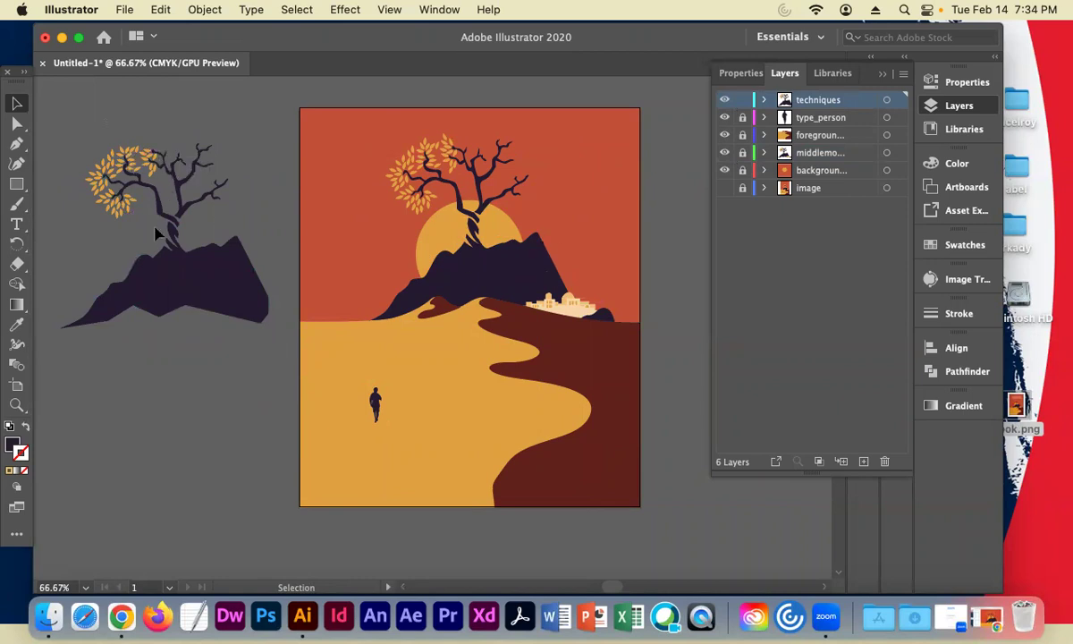
{"action": "left_click", "coordinate": [211, 308]}
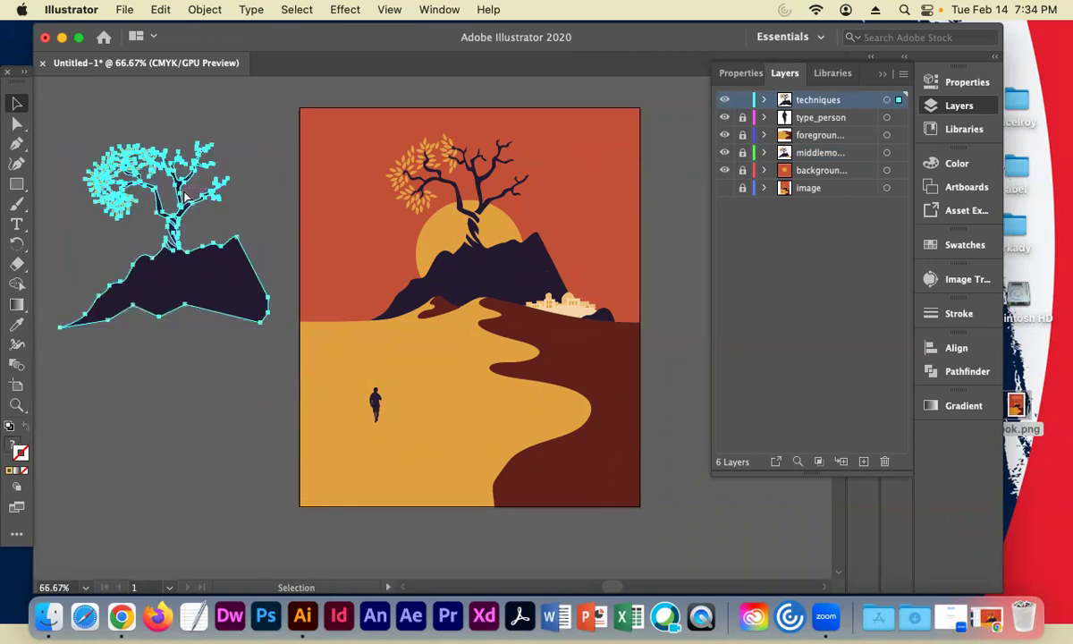
{"action": "left_click", "coordinate": [168, 359]}
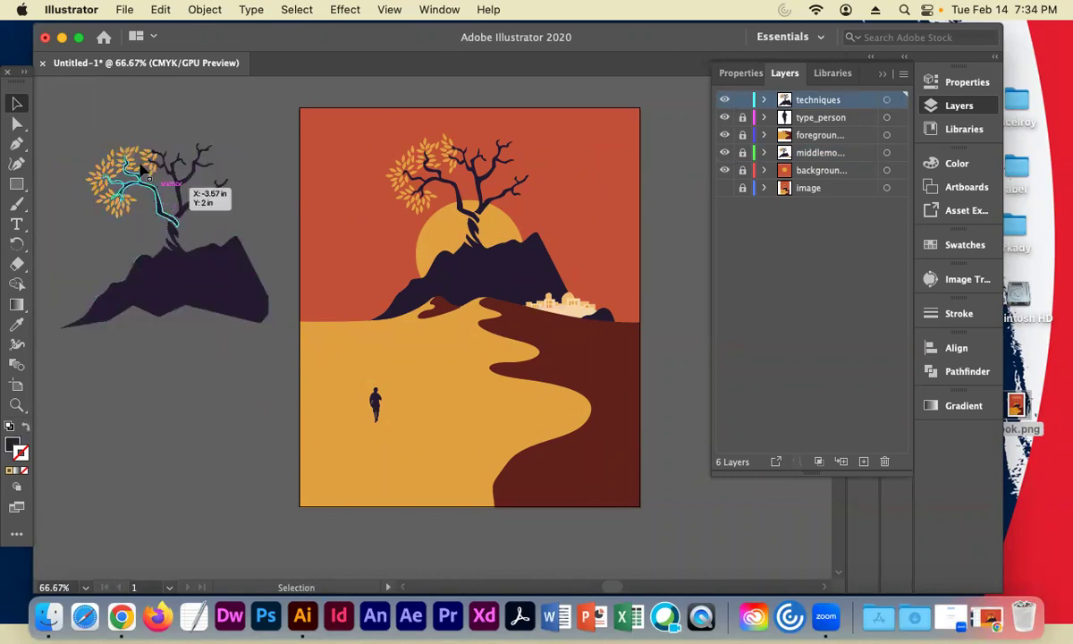
{"action": "left_click", "coordinate": [163, 283]}
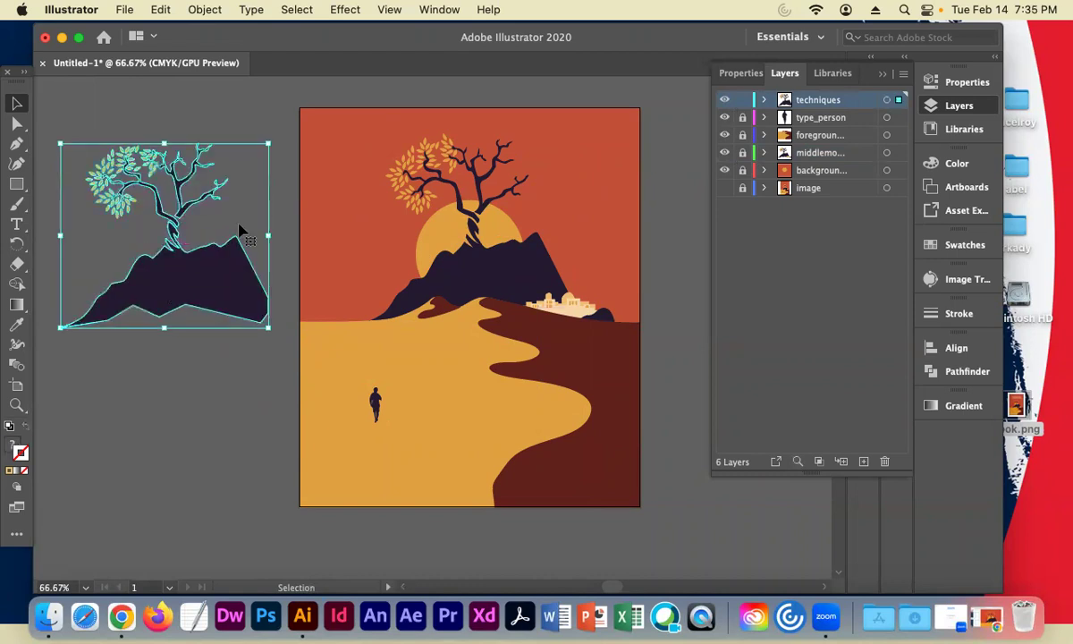
{"action": "left_click", "coordinate": [338, 9]}
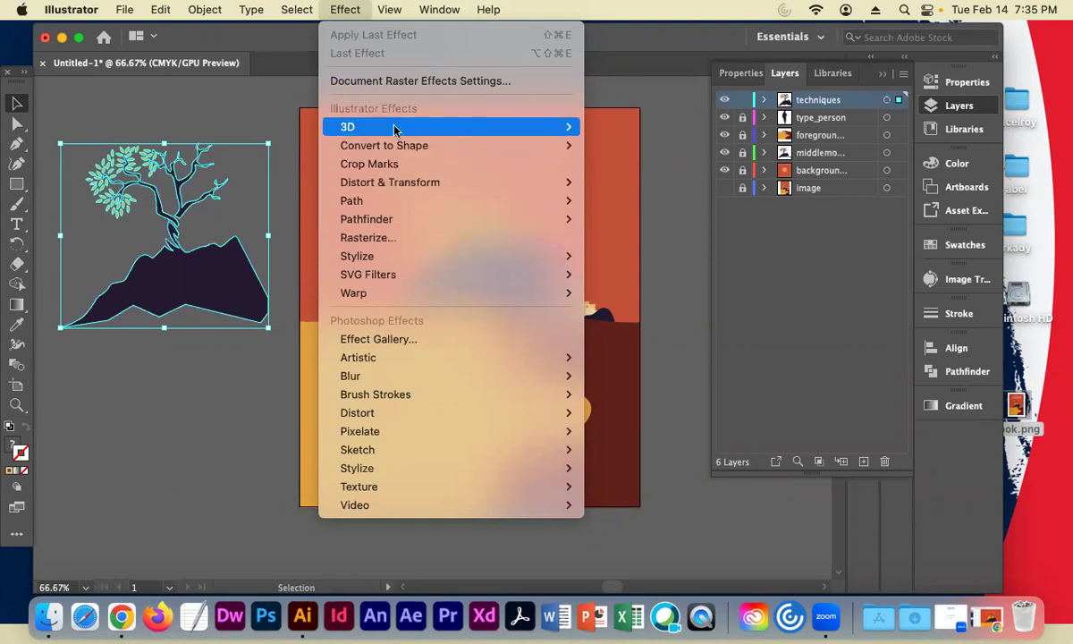
Browse the Effect menu's 3D, SVG Filters and Warp submenus for the tree-and-mountain copy.
{"action": "mouse_move", "coordinate": [424, 133]}
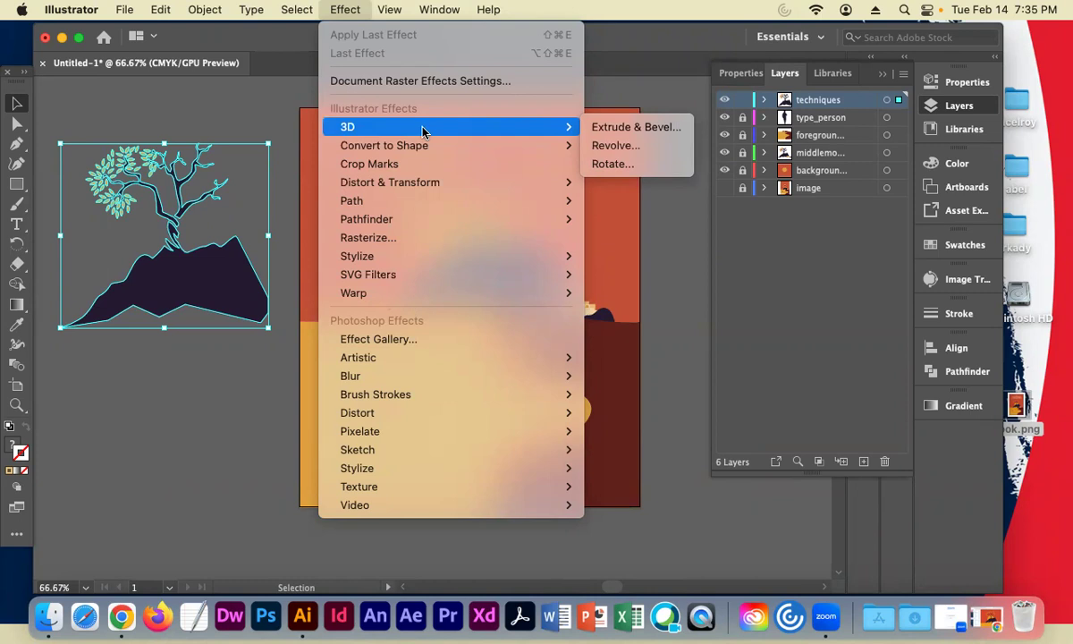
{"action": "mouse_move", "coordinate": [427, 281]}
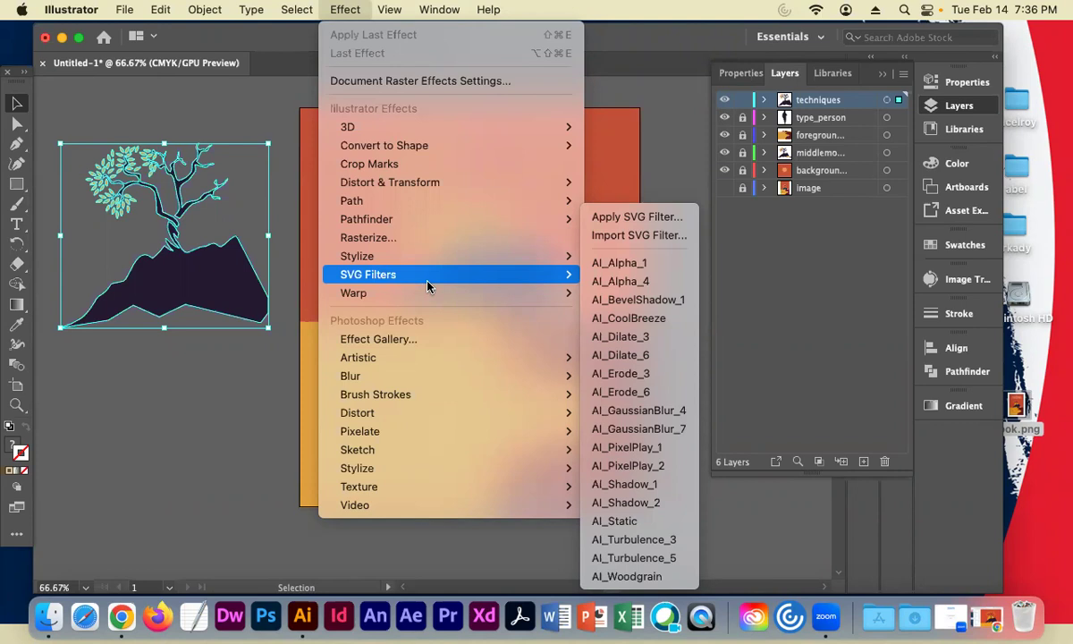
{"action": "mouse_move", "coordinate": [445, 300]}
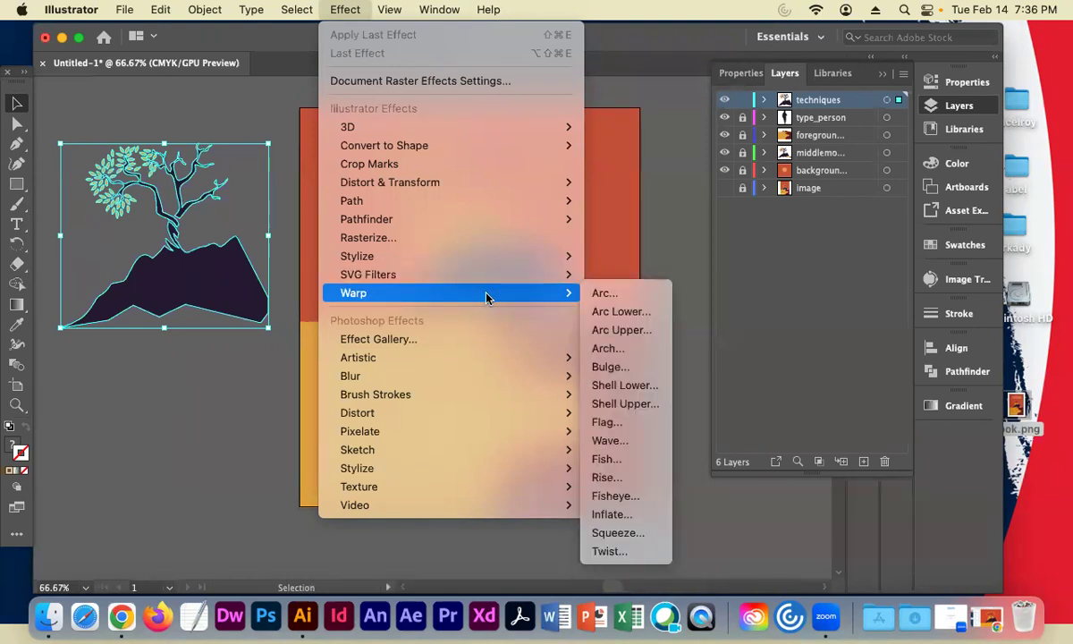
Start a Bulge warp on the copy, try vertical then horizontal, and adjust the bend.
{"action": "left_click", "coordinate": [625, 368]}
{"action": "left_click_drag", "start_coordinate": [435, 304], "coordinate": [498, 184]}
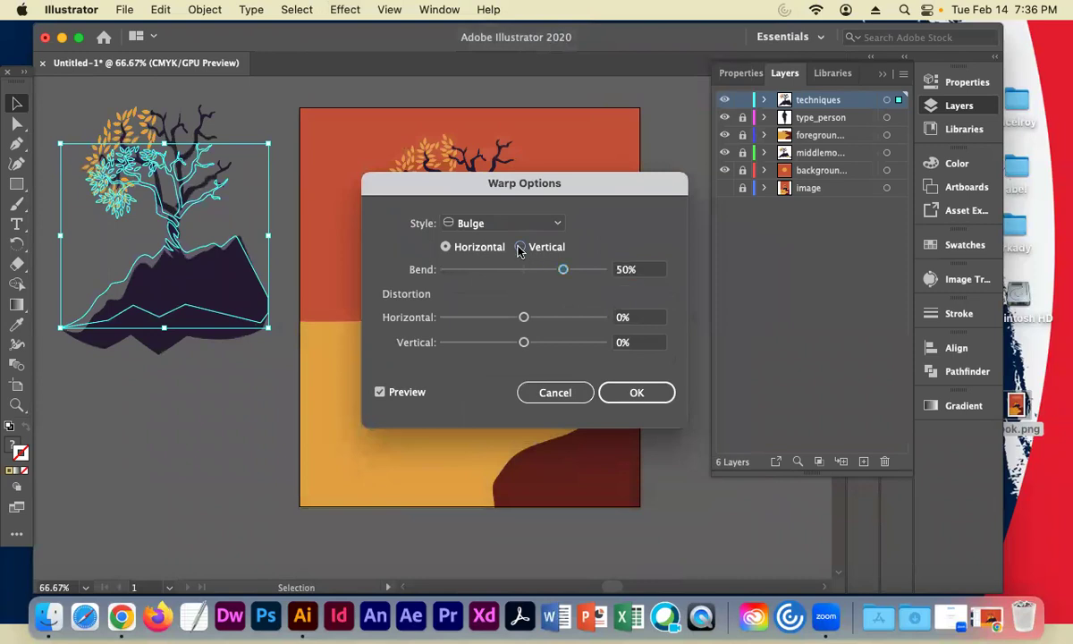
{"action": "left_click", "coordinate": [519, 248]}
{"action": "left_click", "coordinate": [447, 247]}
{"action": "mouse_move", "coordinate": [564, 271]}
{"action": "left_mouse_down"}
{"action": "mouse_move", "coordinate": [480, 272]}
{"action": "mouse_move", "coordinate": [556, 270]}
{"action": "left_mouse_up"}
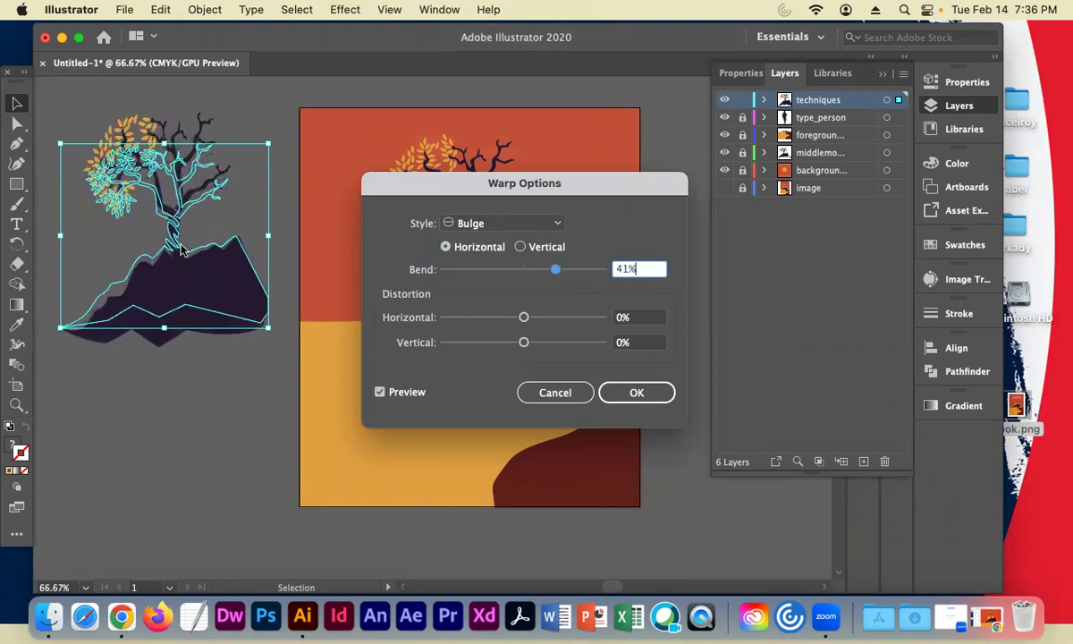
{"action": "left_click_drag", "start_coordinate": [555, 271], "coordinate": [557, 271]}
Preview the Arc, Flag, Fish, Rise and Inflate warp styles on the copy.
{"action": "left_click", "coordinate": [470, 222]}
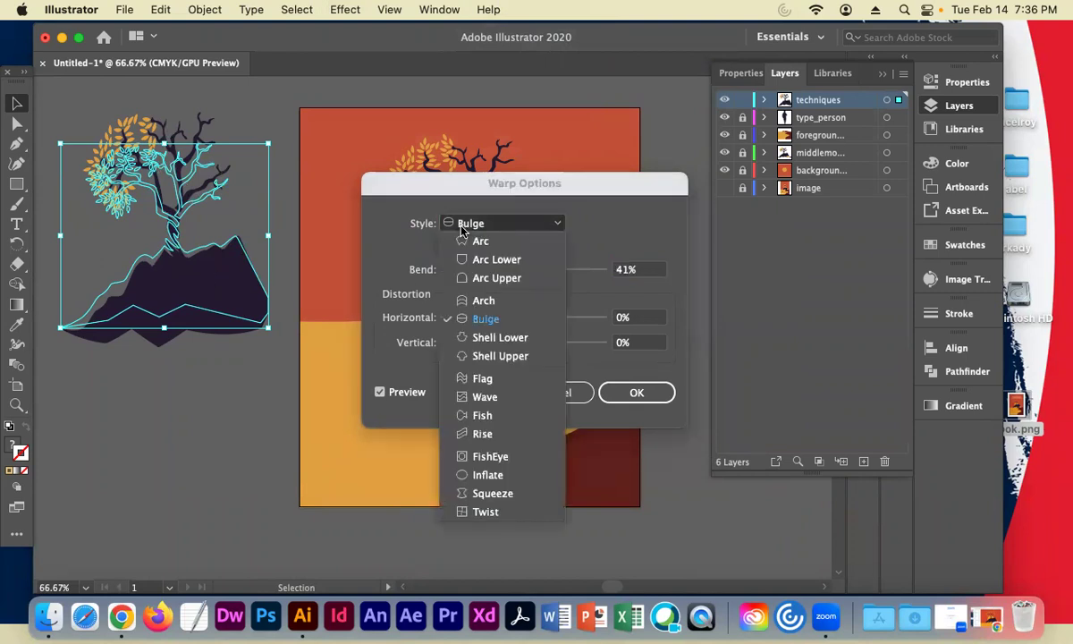
{"action": "left_click", "coordinate": [475, 241]}
{"action": "left_click", "coordinate": [469, 219]}
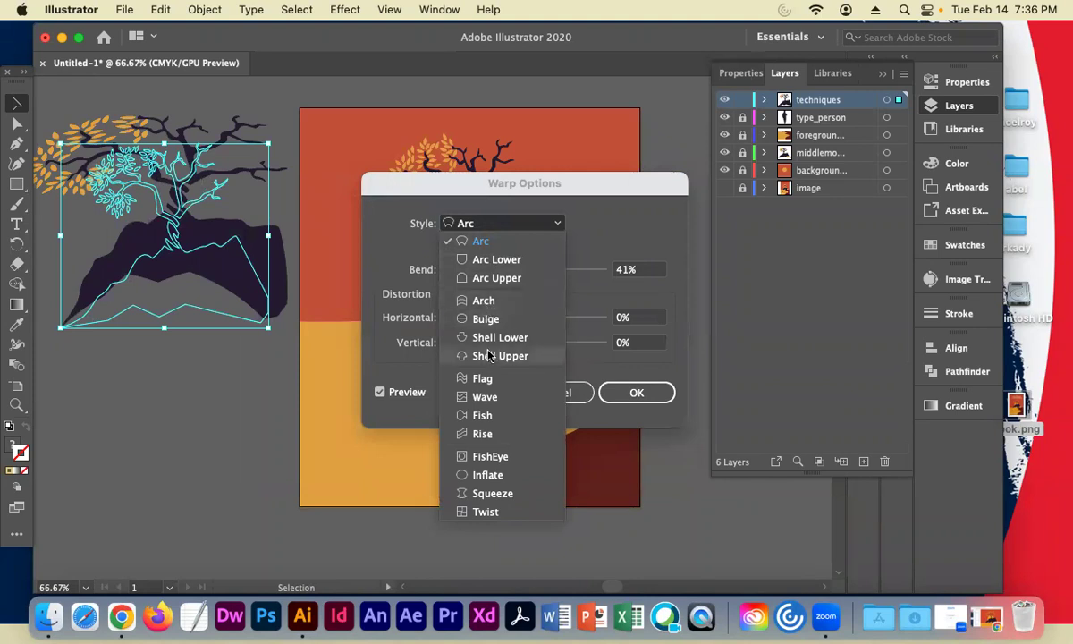
{"action": "left_click", "coordinate": [480, 379]}
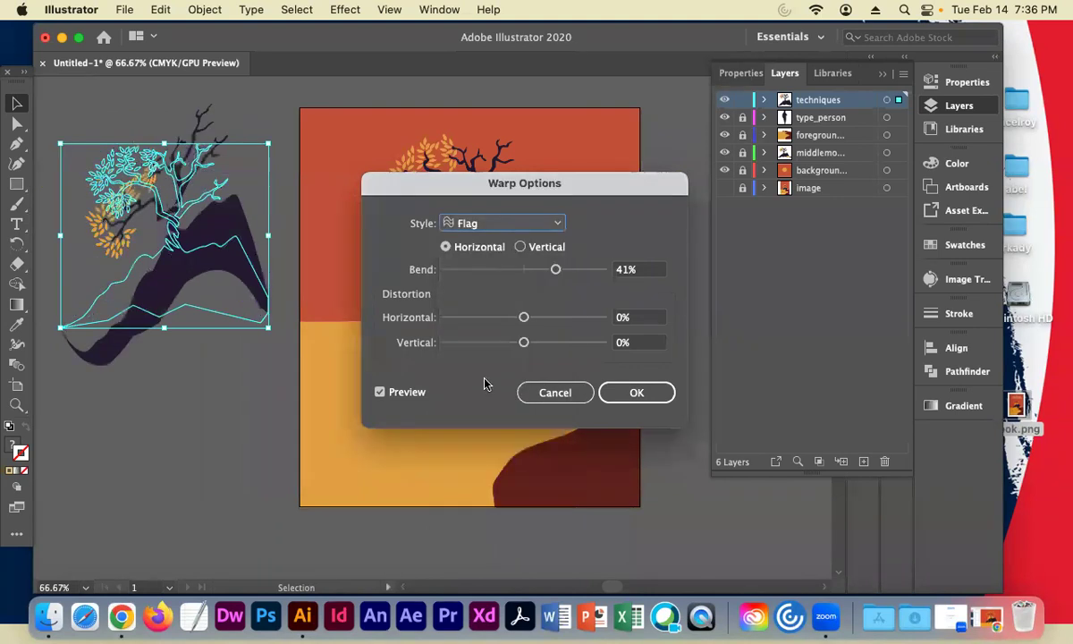
{"action": "left_click", "coordinate": [508, 225]}
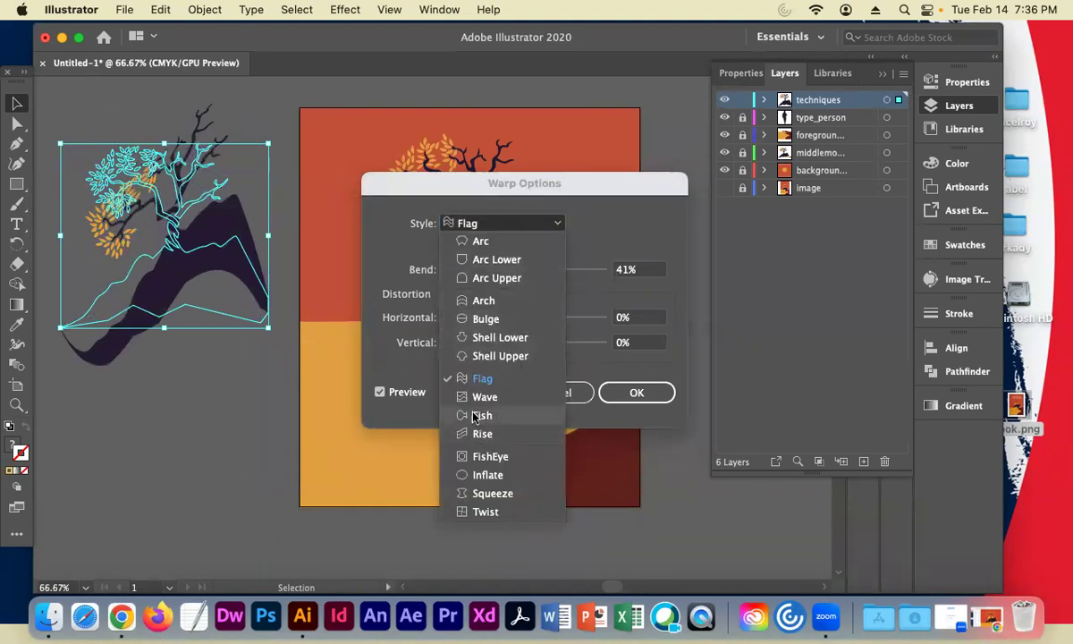
{"action": "left_click", "coordinate": [456, 415]}
{"action": "left_click", "coordinate": [503, 225]}
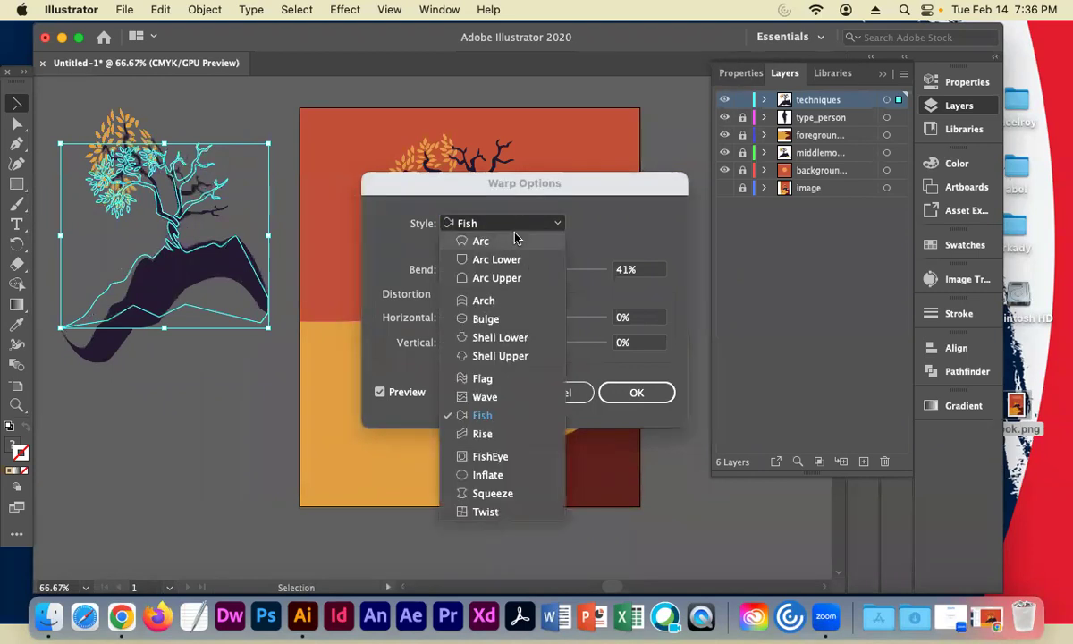
{"action": "left_click", "coordinate": [483, 434]}
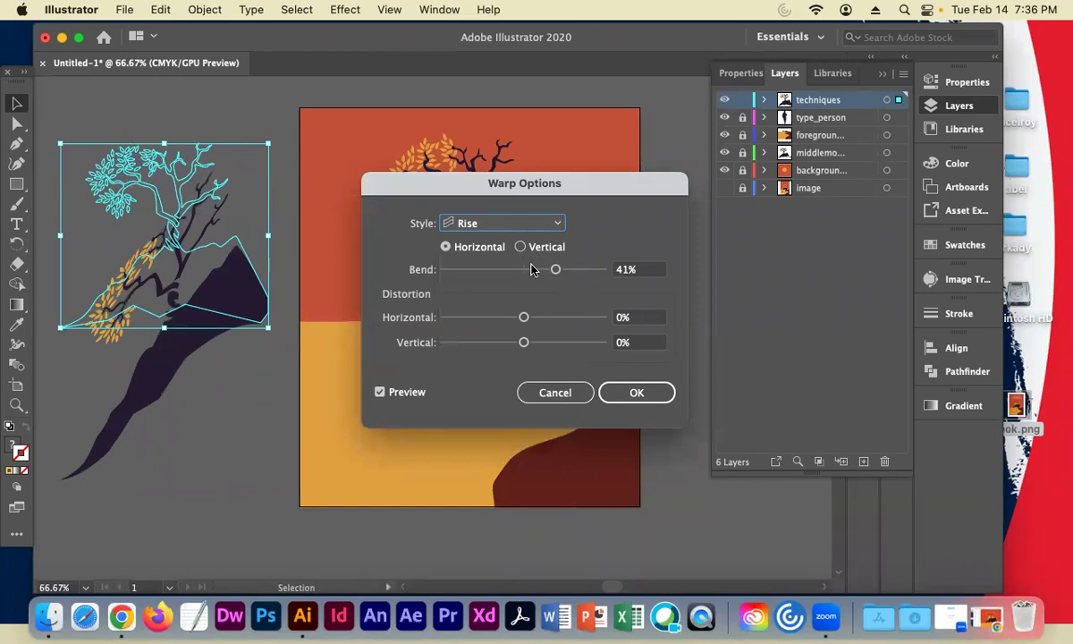
{"action": "left_click", "coordinate": [512, 223]}
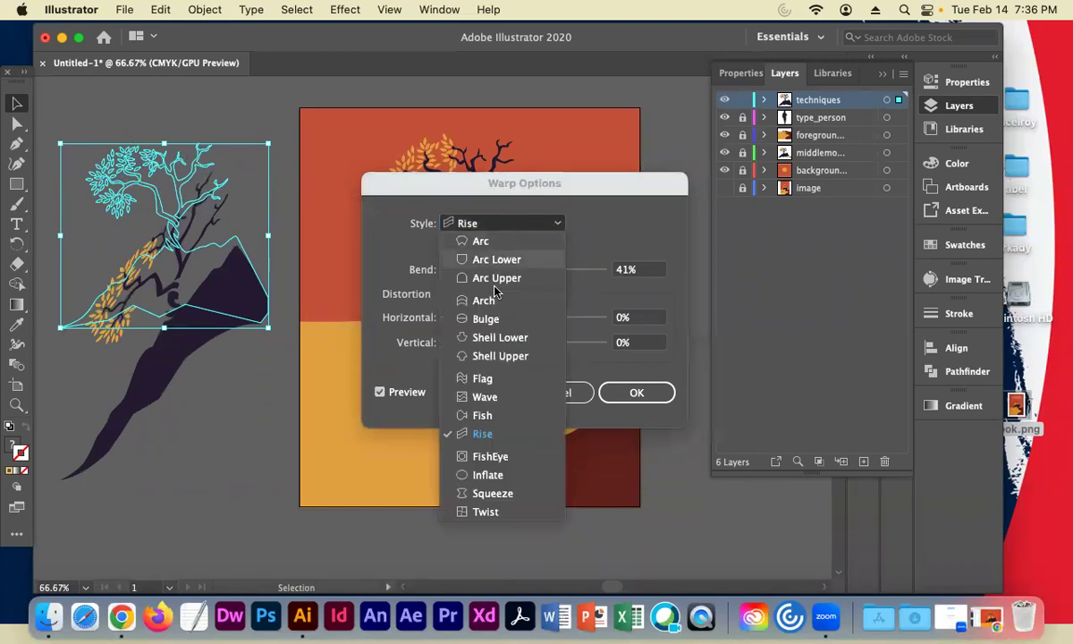
{"action": "left_click", "coordinate": [492, 474]}
Try Squeeze, then apply a horizontal Arch warp with 41% bend.
{"action": "left_click", "coordinate": [498, 226]}
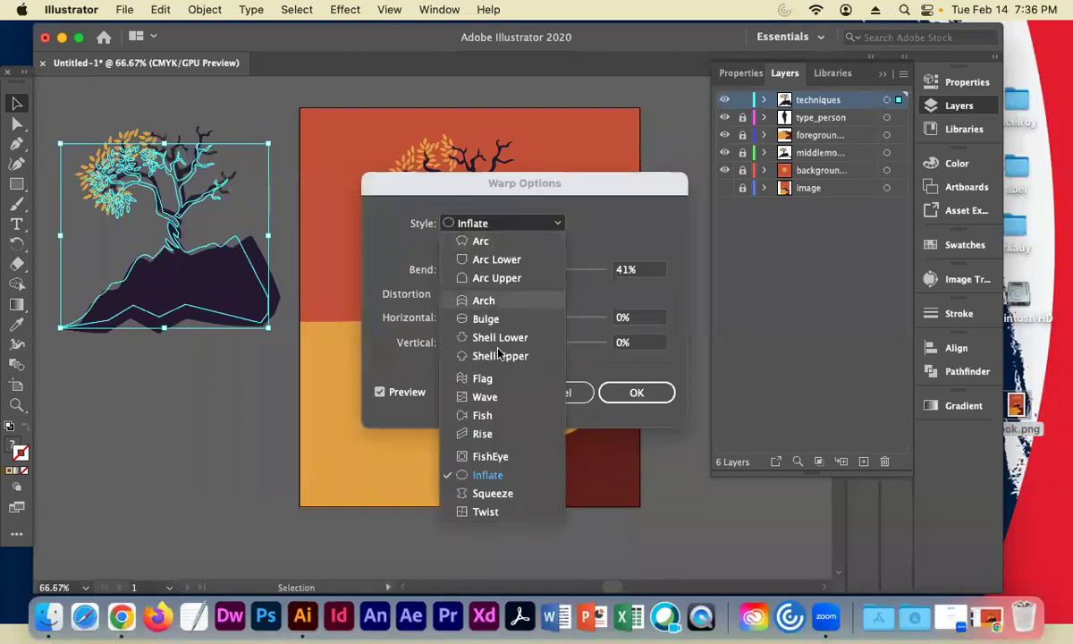
{"action": "left_click", "coordinate": [499, 494]}
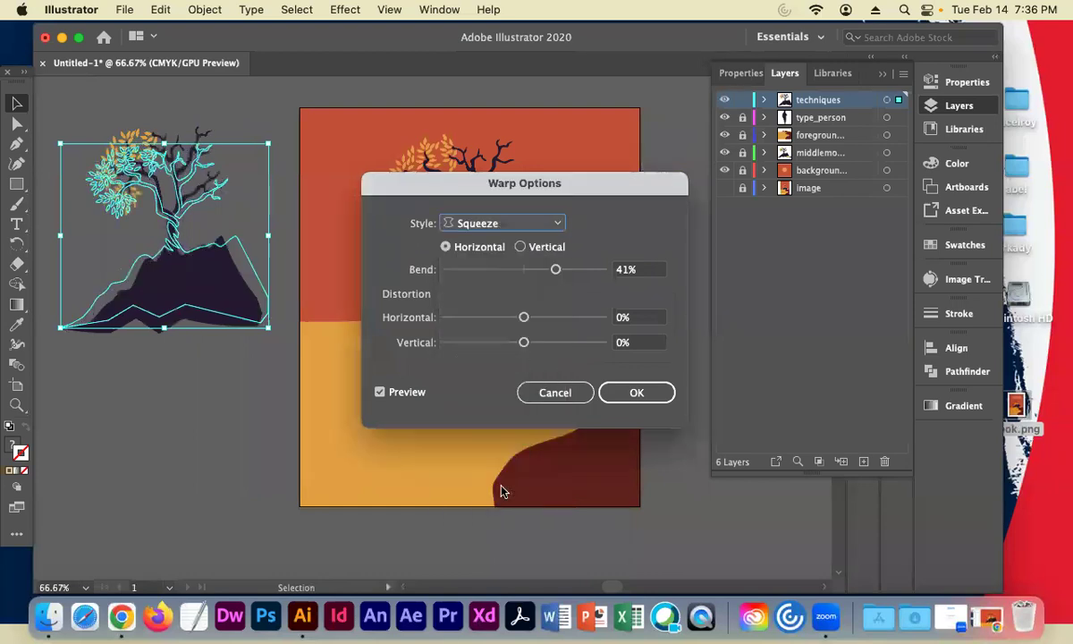
{"action": "left_click", "coordinate": [512, 229]}
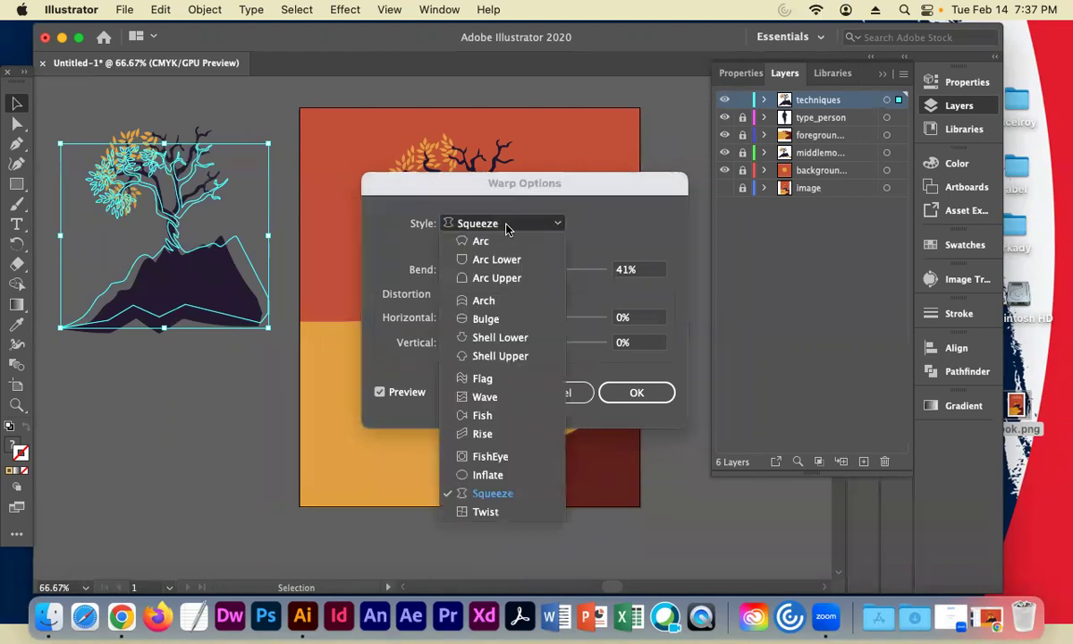
{"action": "left_click", "coordinate": [498, 303]}
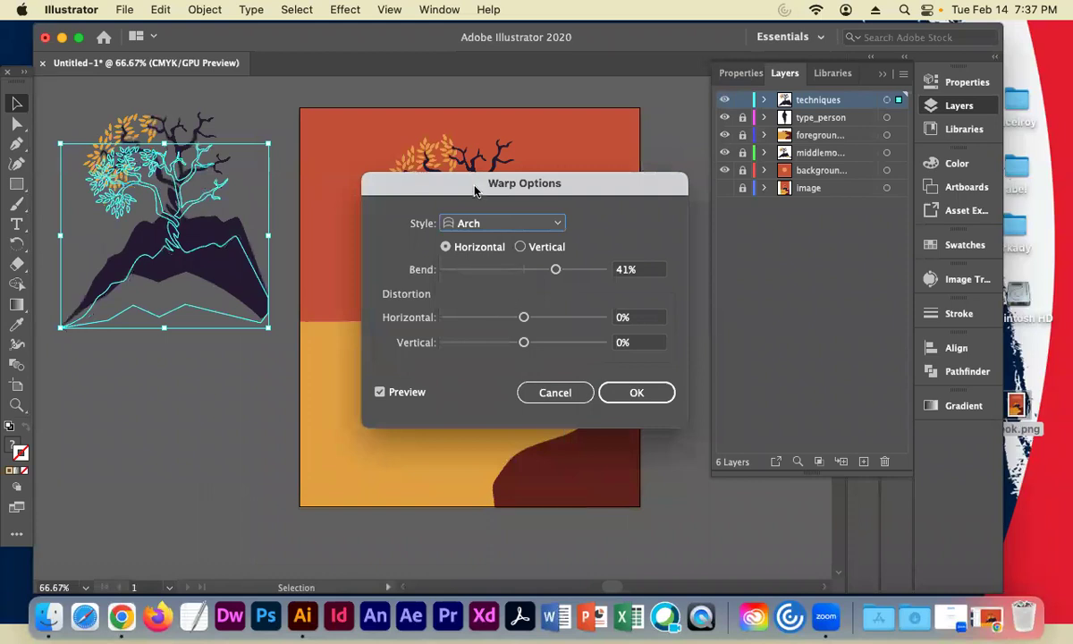
{"action": "left_click_drag", "start_coordinate": [447, 179], "coordinate": [516, 188]}
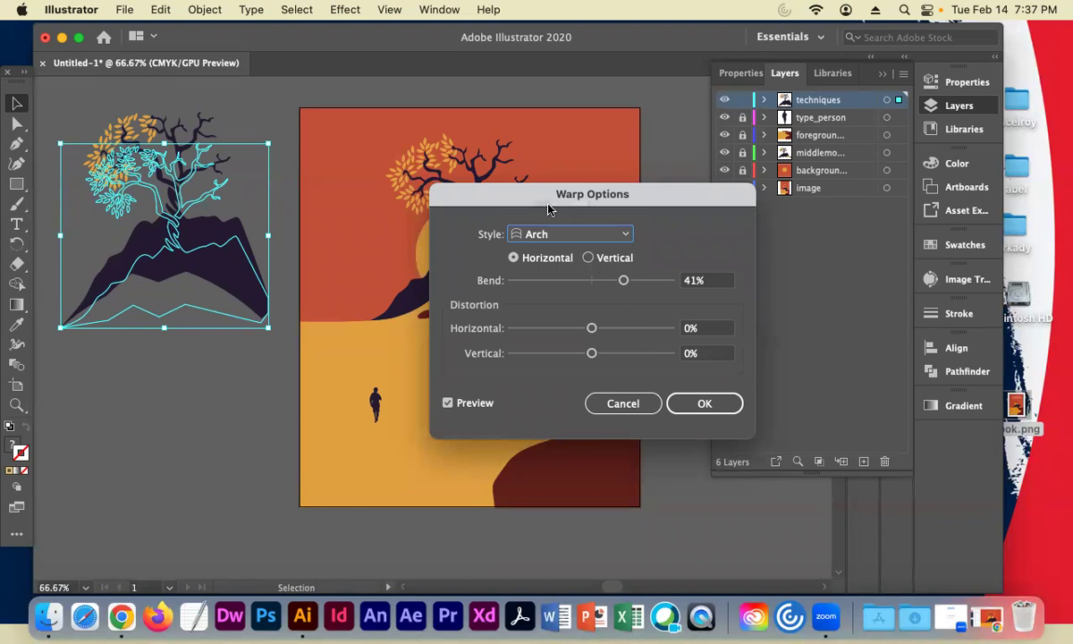
{"action": "left_click", "coordinate": [703, 404]}
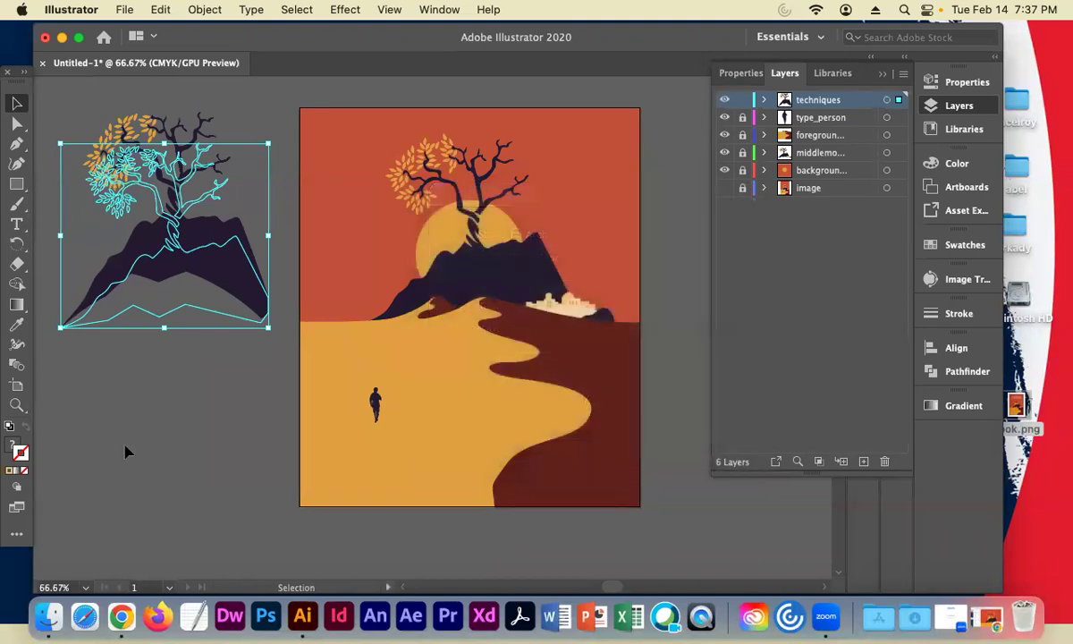
Reselect the warped tree-and-mountain group and open the Object menu.
{"action": "left_click", "coordinate": [113, 424]}
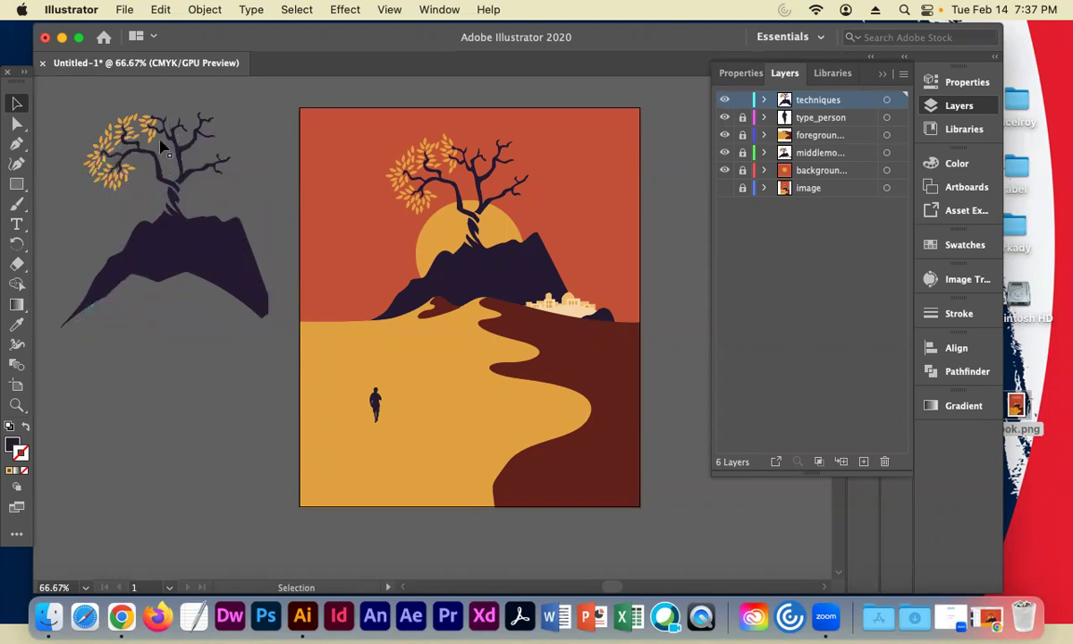
{"action": "left_click", "coordinate": [199, 274]}
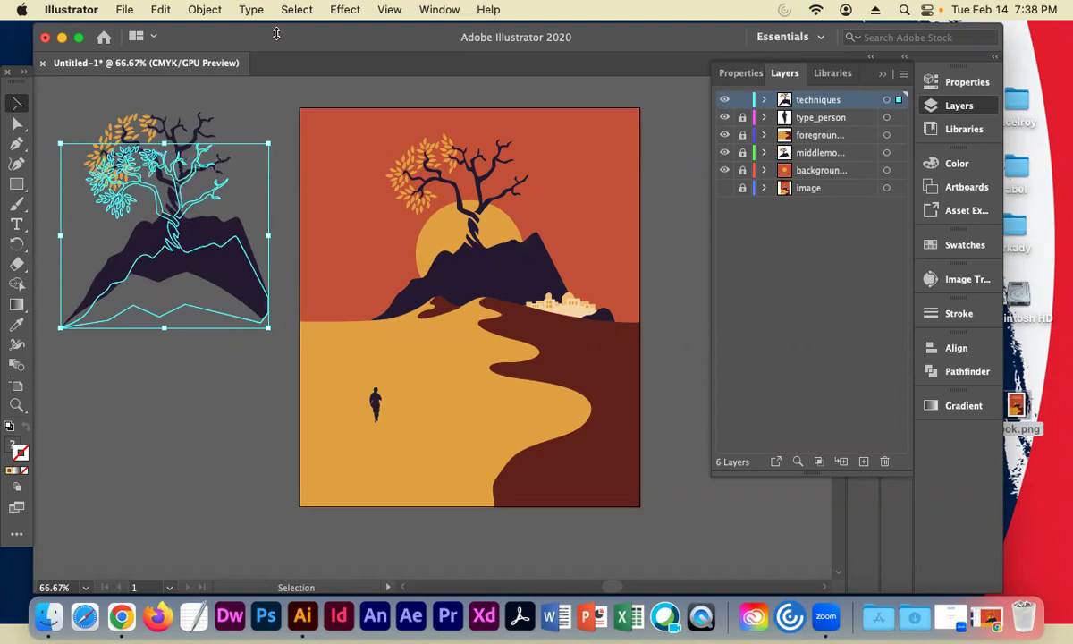
{"action": "left_click", "coordinate": [202, 9]}
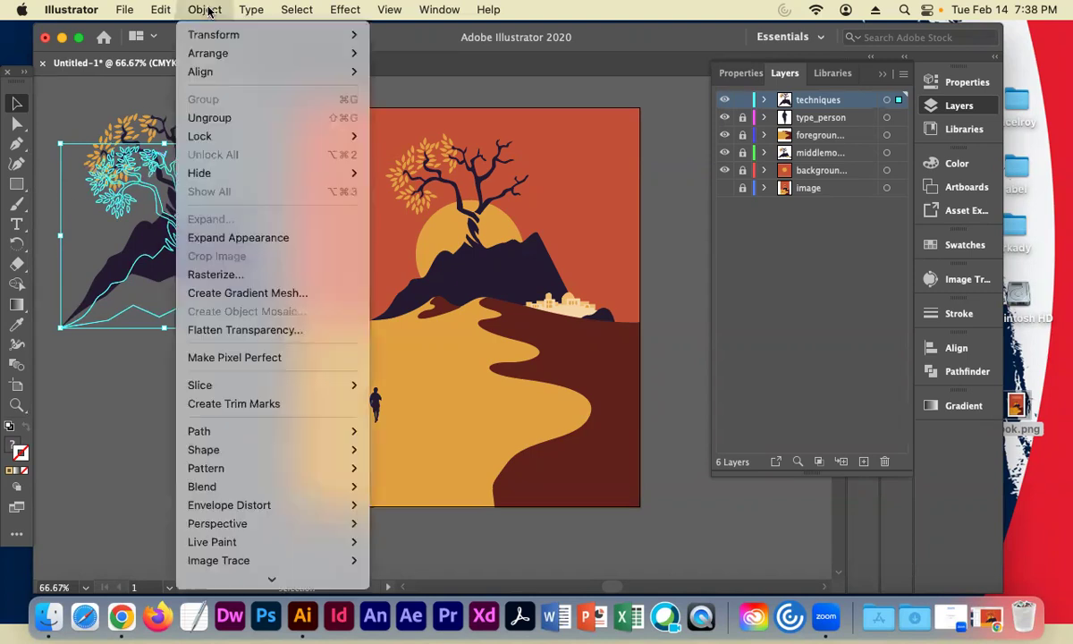
Expand the warp appearance into paths, then move the group onto the artboard and back off left.
{"action": "left_click", "coordinate": [265, 238]}
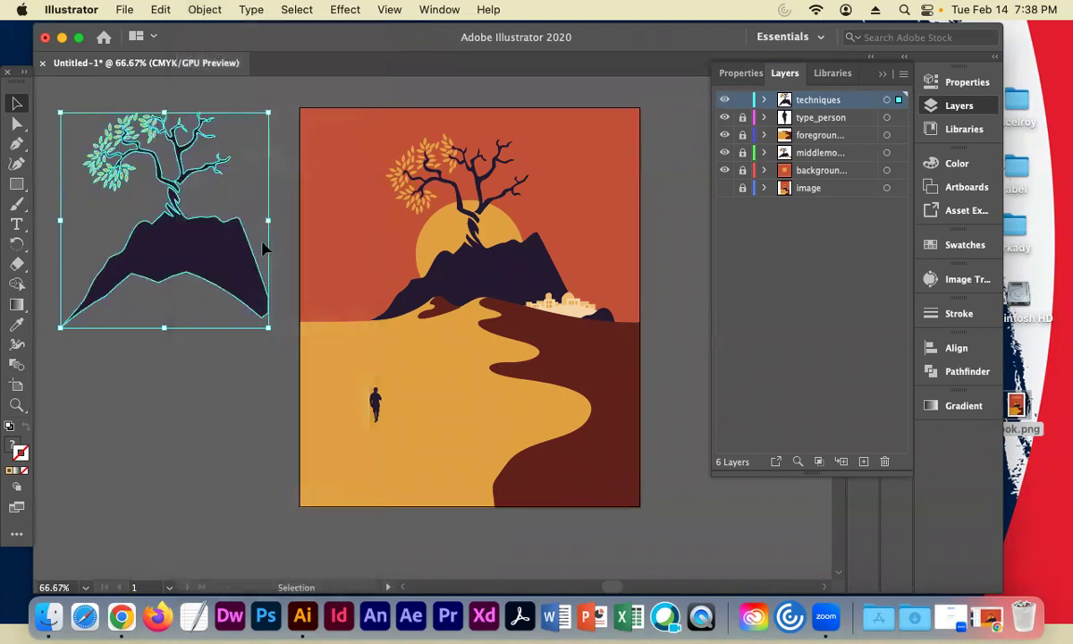
{"action": "left_click", "coordinate": [213, 407]}
{"action": "left_click_drag", "start_coordinate": [183, 241], "coordinate": [266, 315]}
{"action": "left_click", "coordinate": [101, 332]}
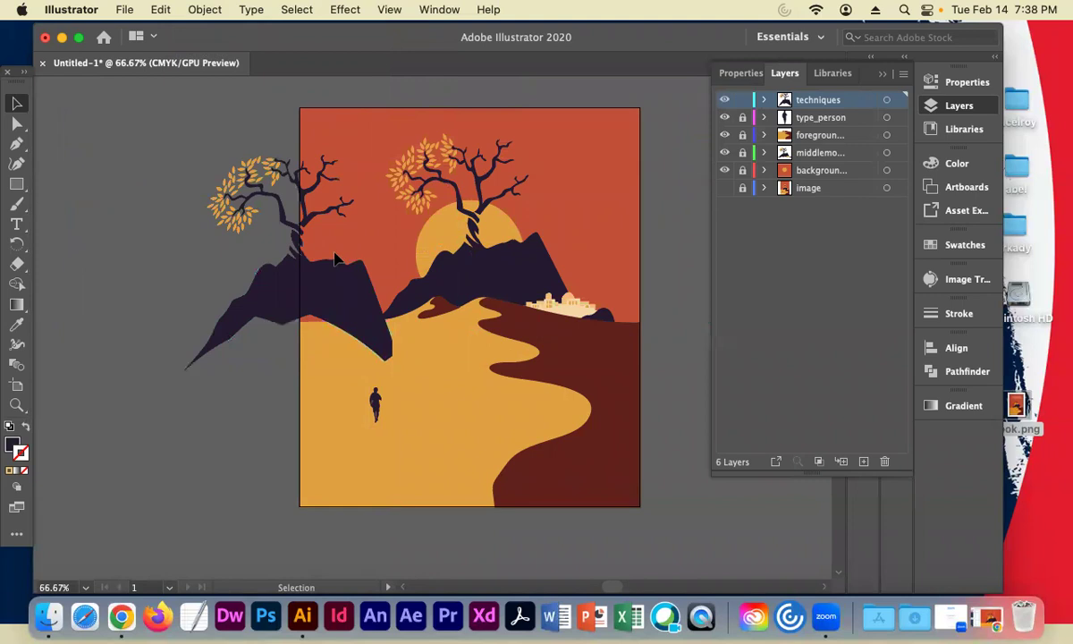
{"action": "left_click_drag", "start_coordinate": [345, 288], "coordinate": [232, 243]}
{"action": "left_click", "coordinate": [227, 419]}
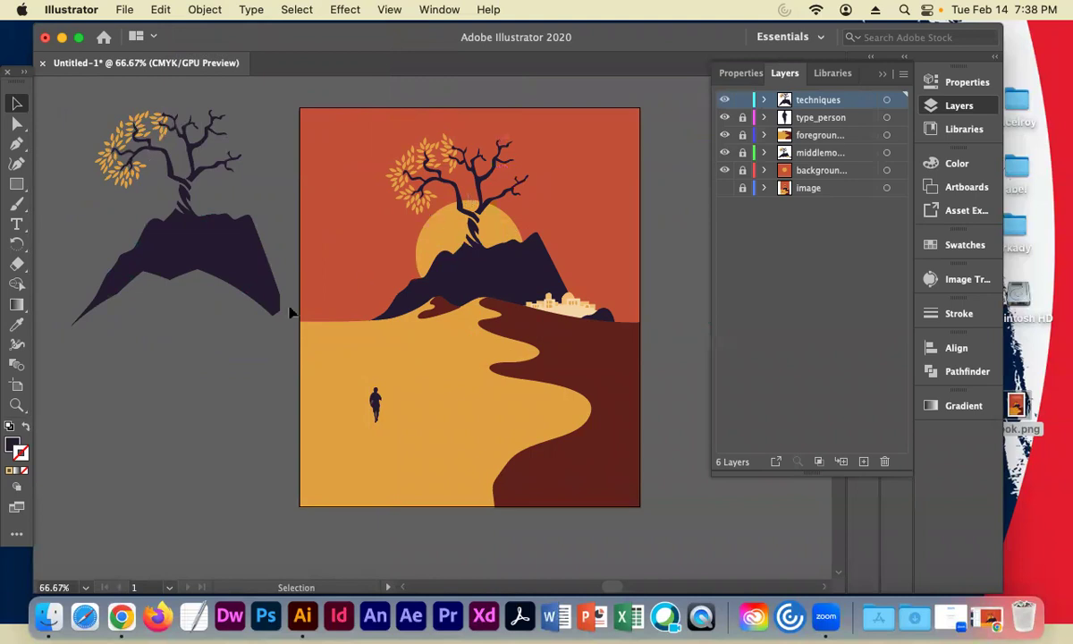
{"action": "left_click", "coordinate": [177, 258]}
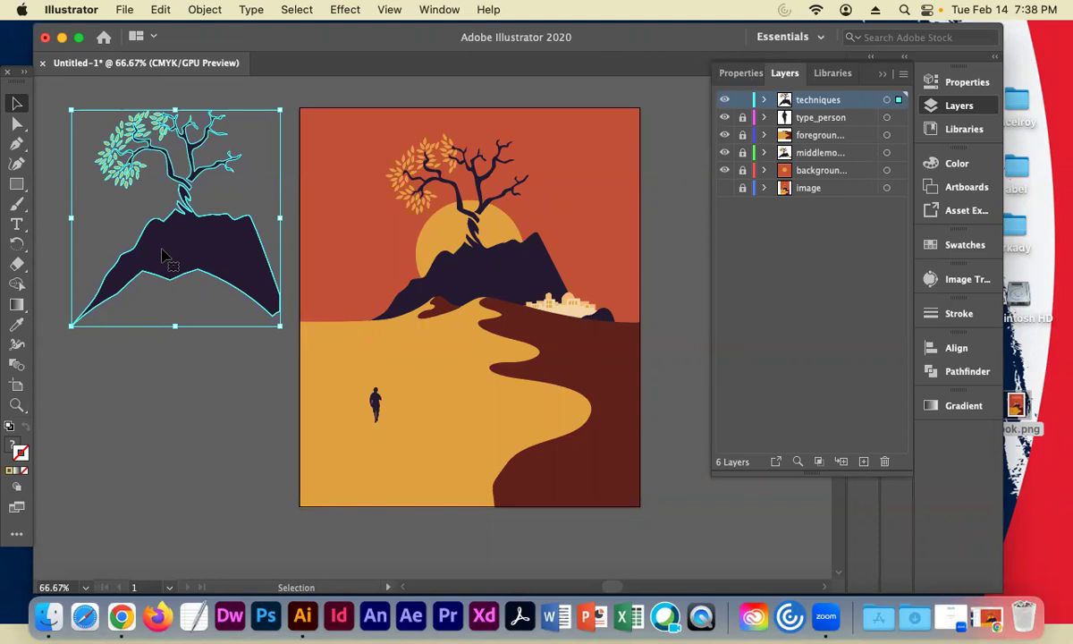
Browse Effect > Warp without applying anything, then switch to the Properties panel and deselect.
{"action": "left_click", "coordinate": [328, 11]}
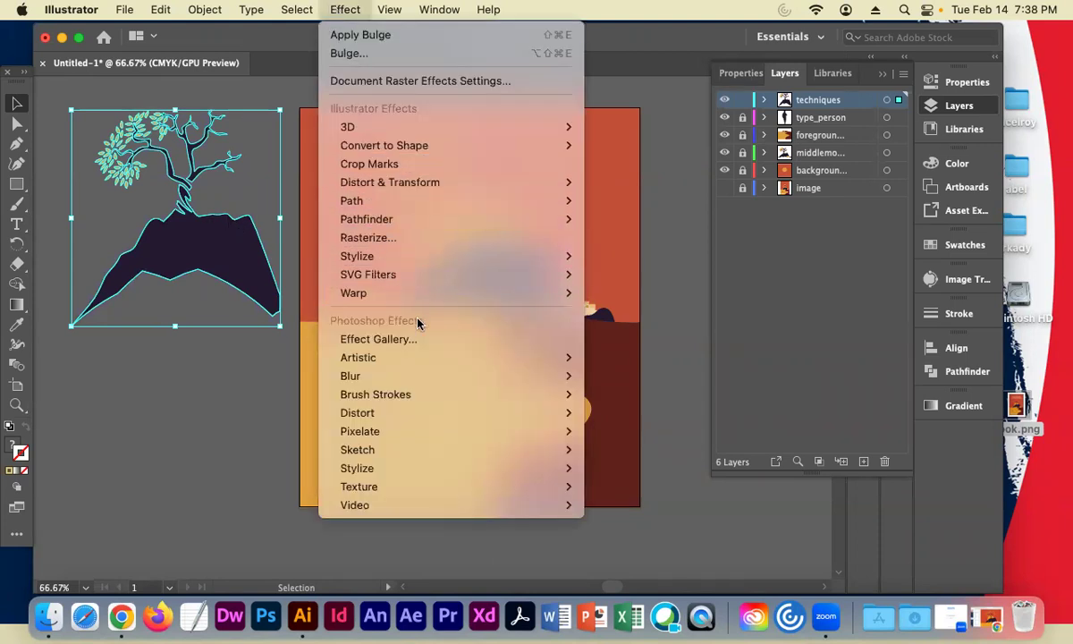
{"action": "mouse_move", "coordinate": [432, 264]}
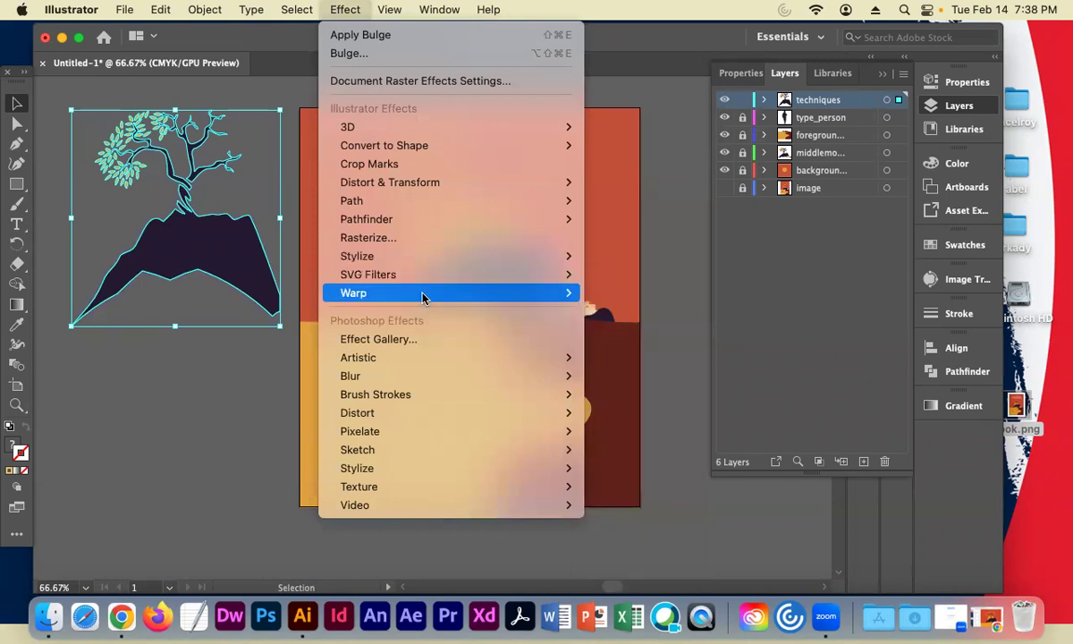
{"action": "mouse_move", "coordinate": [425, 298]}
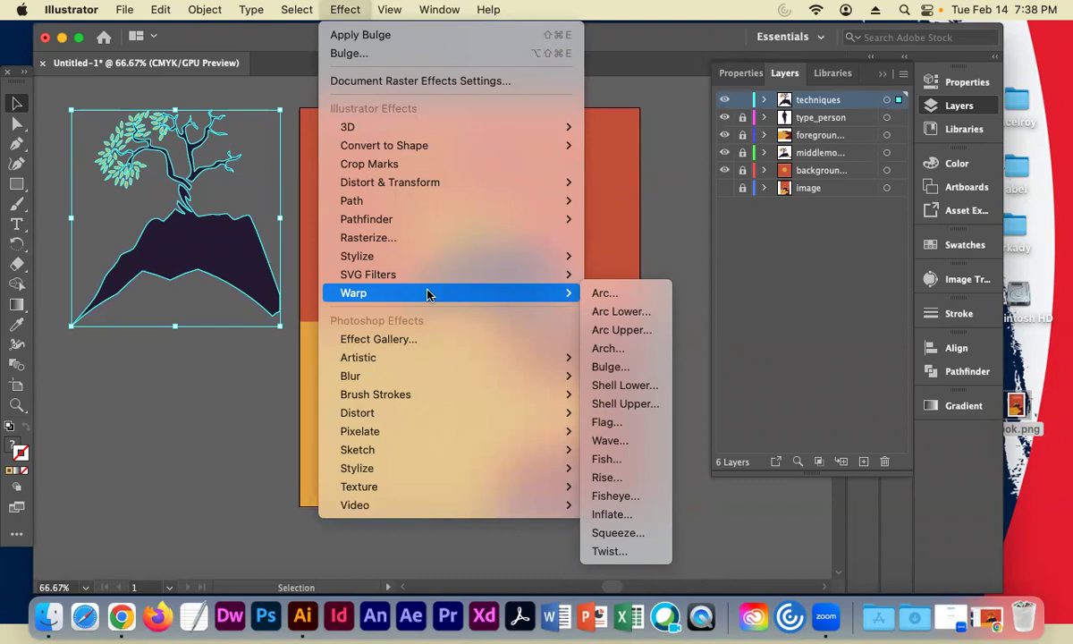
{"action": "left_click", "coordinate": [952, 103]}
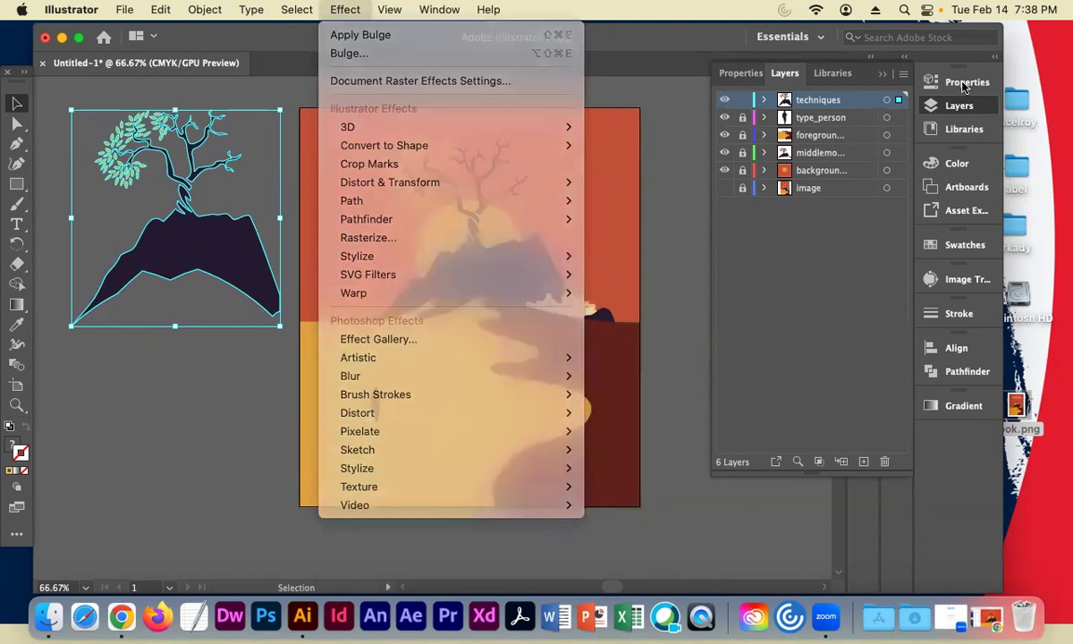
{"action": "left_click", "coordinate": [962, 81]}
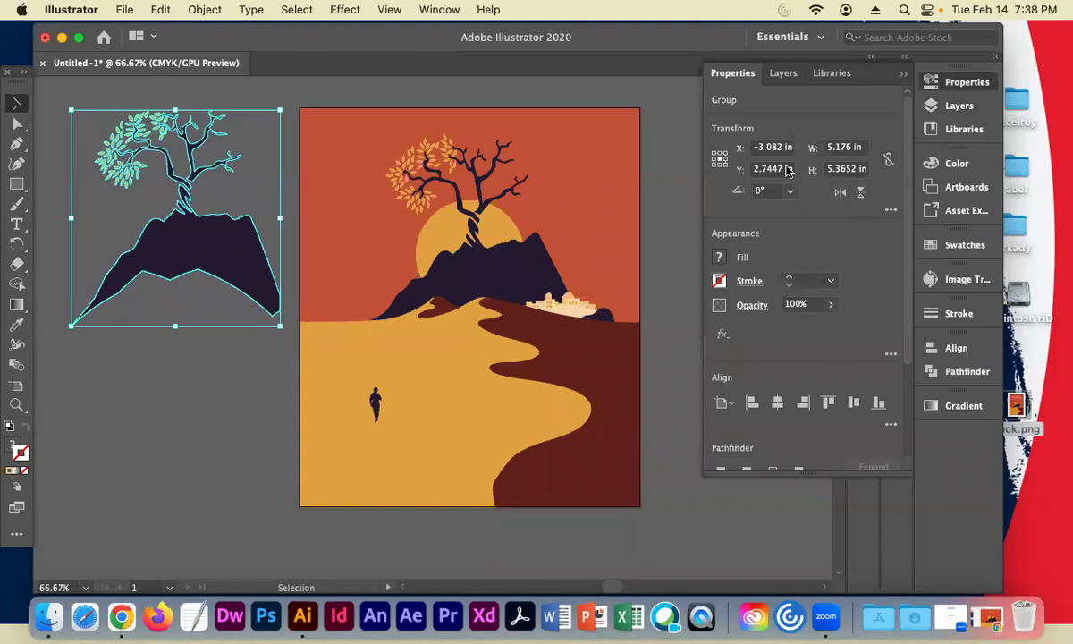
{"action": "left_click", "coordinate": [202, 379]}
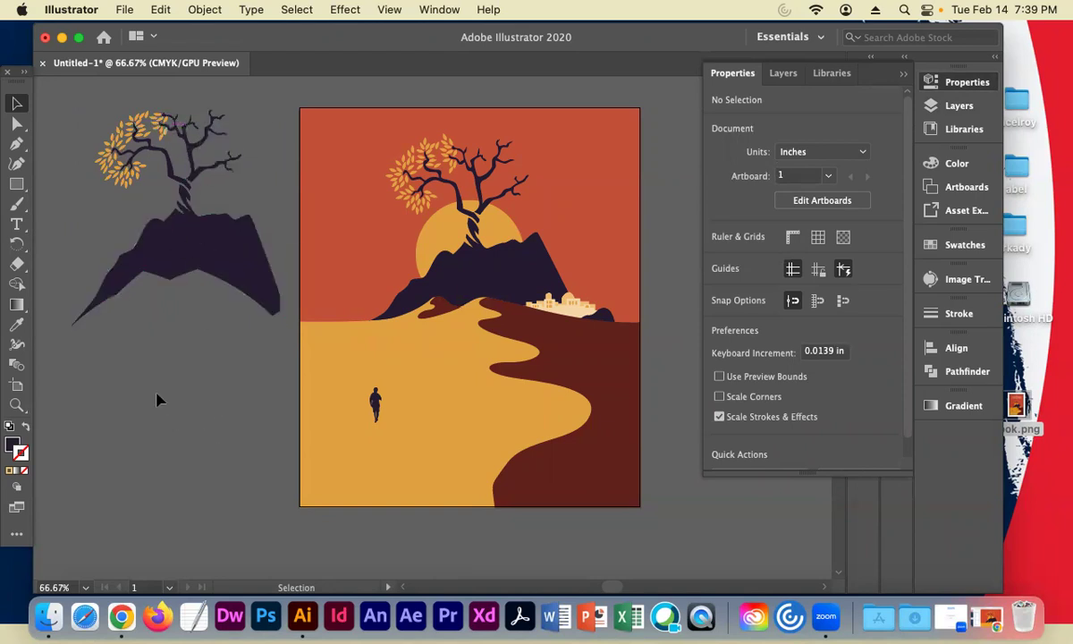
Collapse the Properties panel to an icon strip and scroll the canvas up.
{"action": "left_click", "coordinate": [905, 73]}
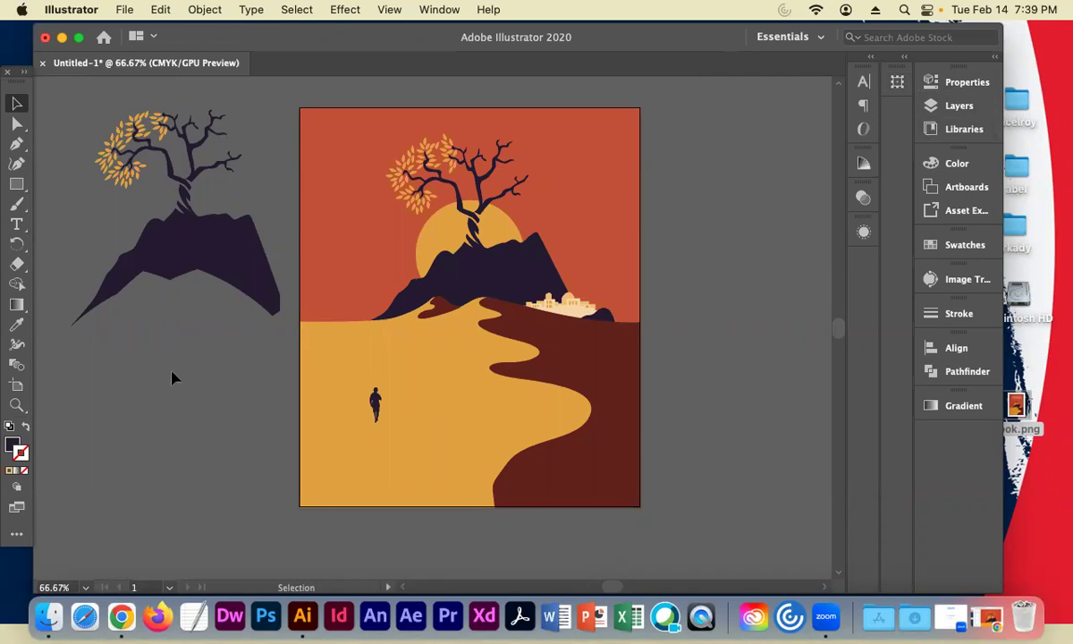
{"action": "scroll", "coordinate": [149, 383], "scroll_direction": "up", "scroll_amount": 1}
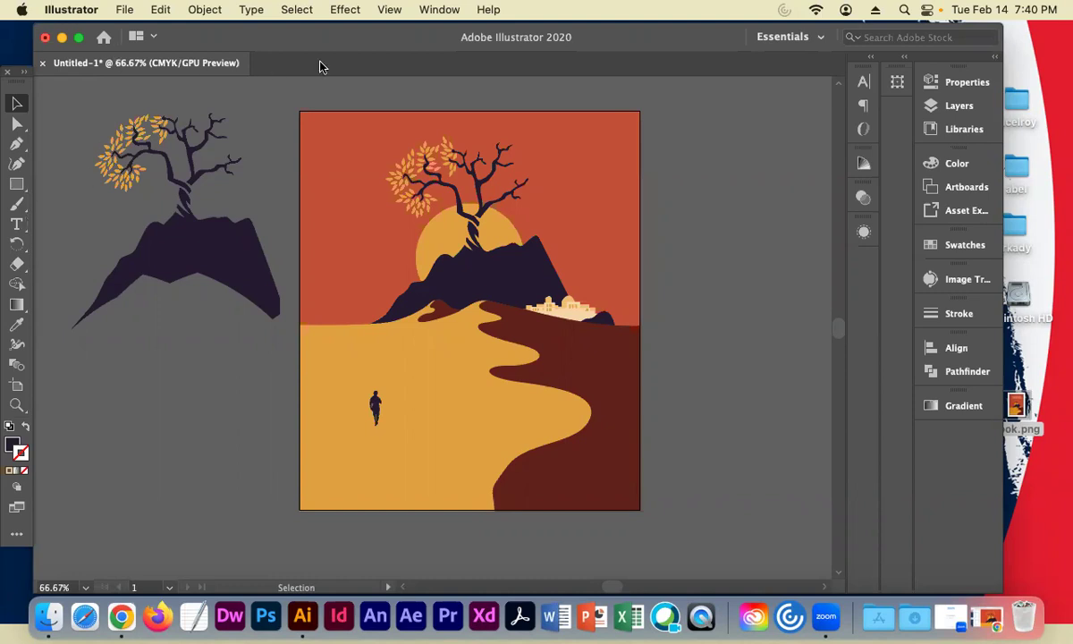
Look through the Effect menu's Blur and Brush Strokes submenus, closing it without applying anything.
{"action": "left_click", "coordinate": [346, 13]}
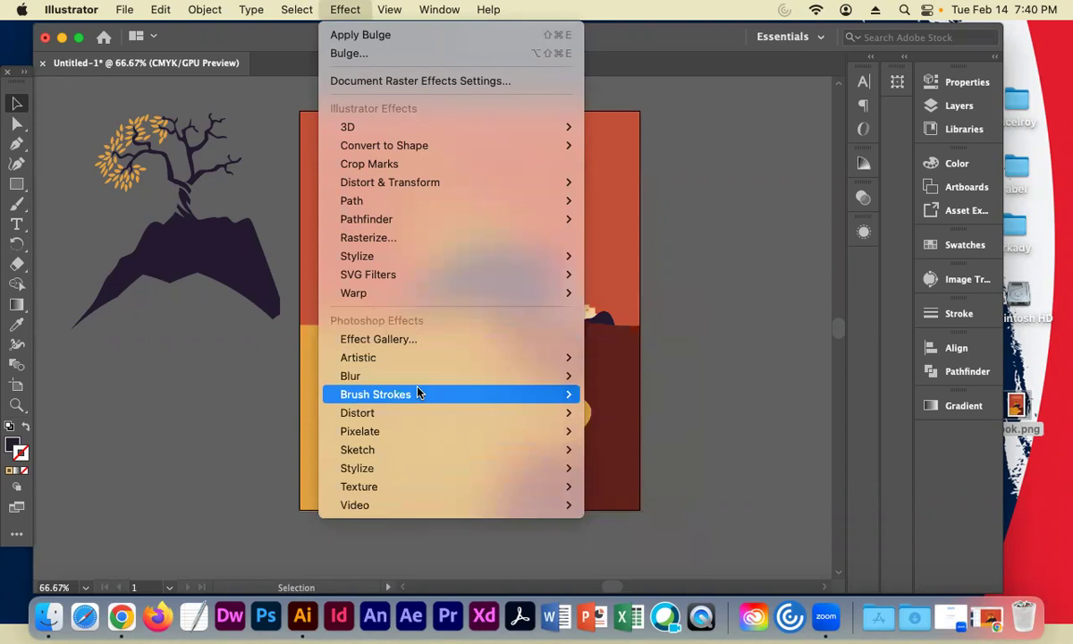
{"action": "mouse_move", "coordinate": [429, 384]}
{"action": "mouse_move", "coordinate": [462, 391]}
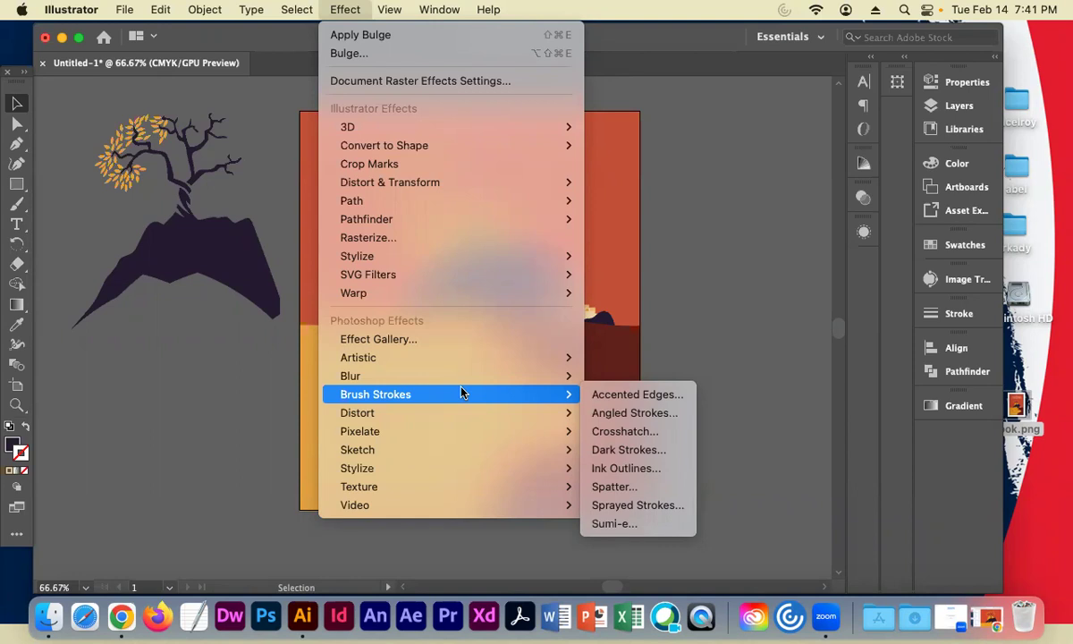
{"action": "left_click", "coordinate": [171, 251]}
Duplicate the tree-and-mountain artwork and drag the copy over the original on the left.
{"action": "left_click", "coordinate": [186, 258]}
{"action": "key", "text": "a"}
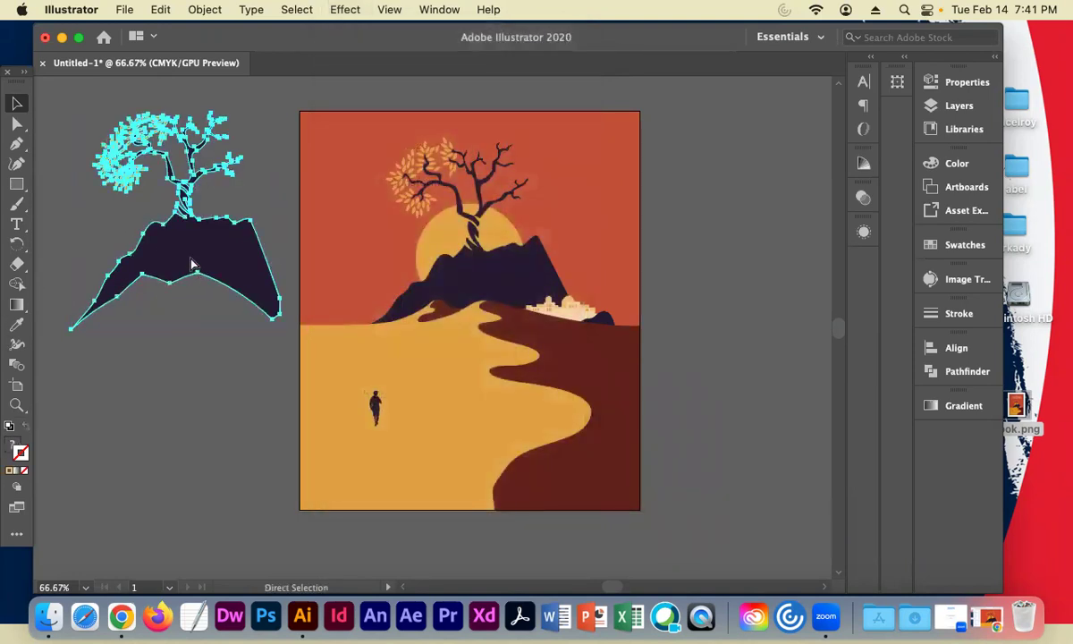
{"action": "key", "text": "super+c"}
{"action": "key", "text": "v"}
{"action": "key", "text": "super+v"}
{"action": "left_click_drag", "start_coordinate": [456, 367], "coordinate": [253, 239]}
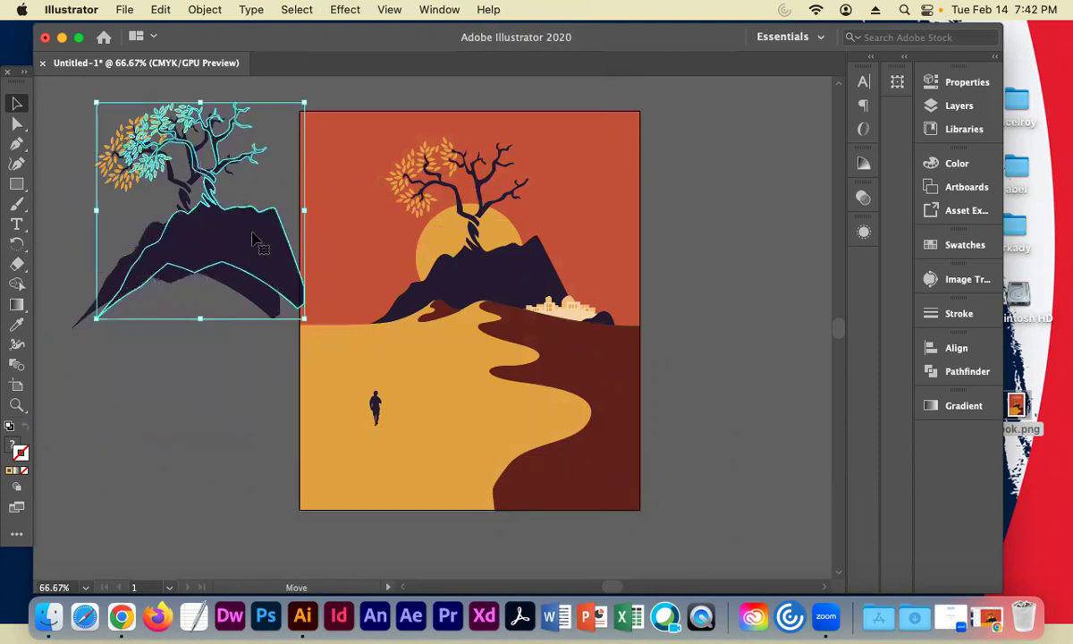
{"action": "left_click", "coordinate": [63, 259]}
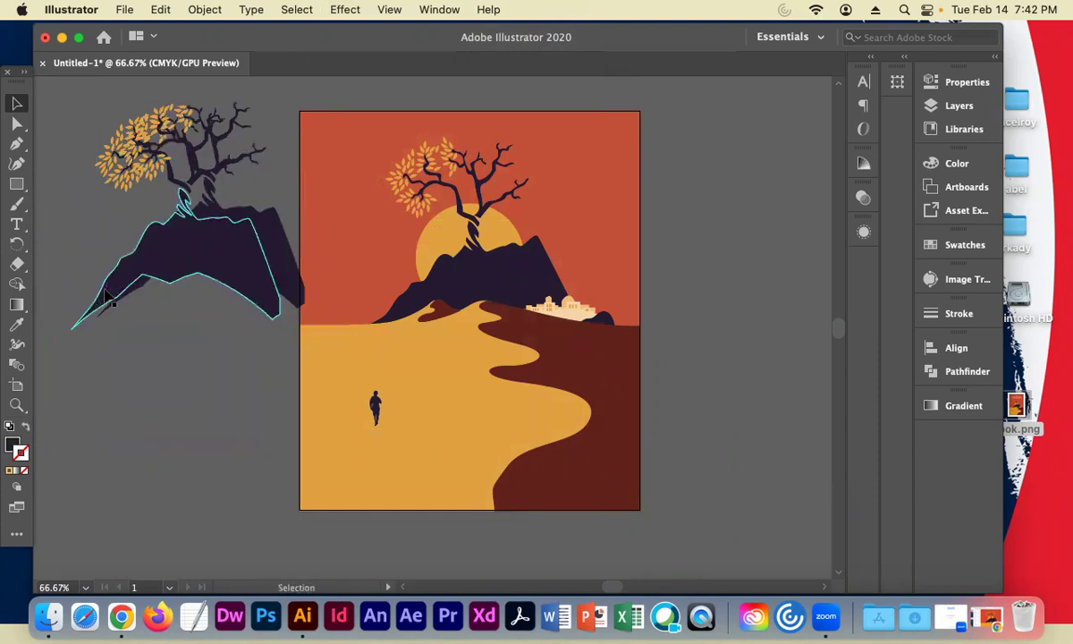
{"action": "left_click", "coordinate": [105, 298]}
Apply a 31.69 px Gaussian Blur to the copy and move it lower left of the artboard.
{"action": "left_click", "coordinate": [344, 9]}
{"action": "mouse_move", "coordinate": [536, 375]}
{"action": "left_click", "coordinate": [617, 374]}
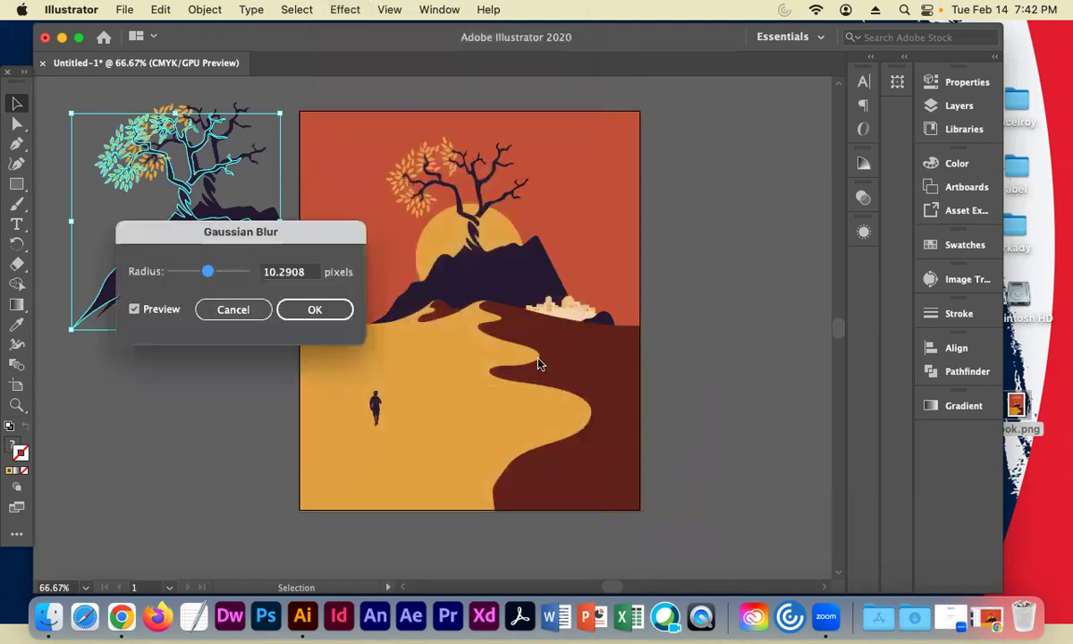
{"action": "left_click_drag", "start_coordinate": [207, 271], "coordinate": [216, 272]}
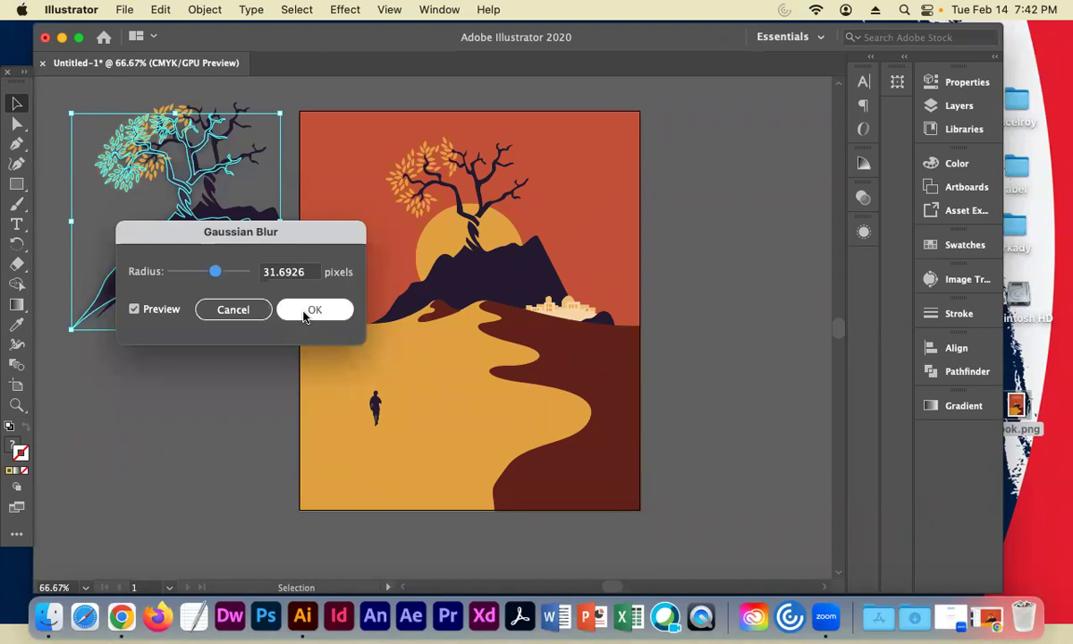
{"action": "left_click", "coordinate": [304, 316]}
{"action": "left_click", "coordinate": [175, 414]}
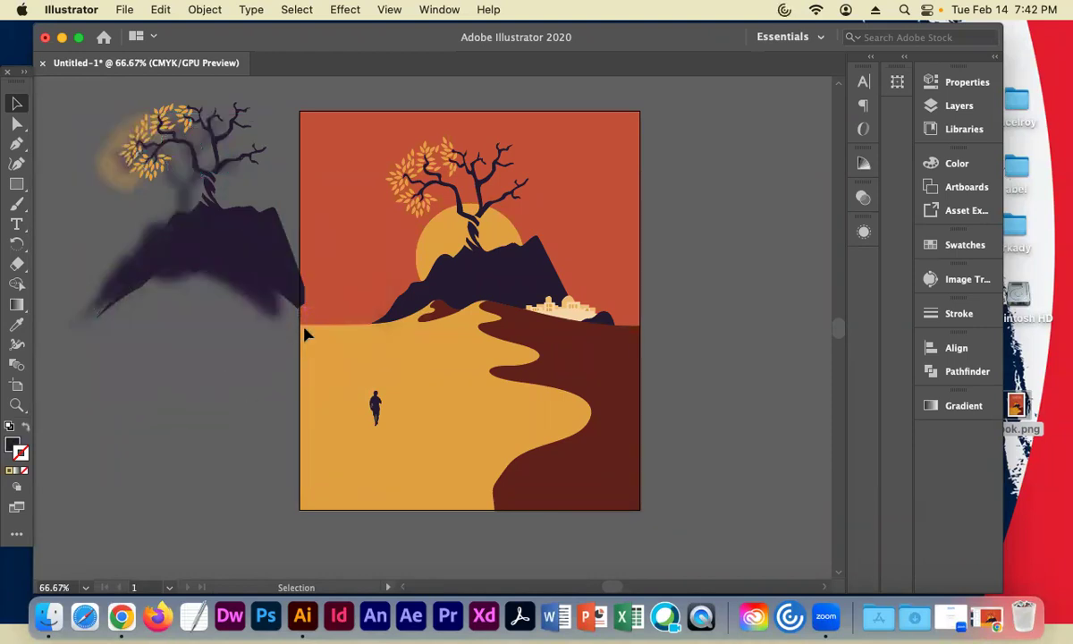
{"action": "left_click_drag", "start_coordinate": [289, 271], "coordinate": [216, 385]}
{"action": "left_click", "coordinate": [188, 414]}
{"action": "left_click", "coordinate": [247, 158]}
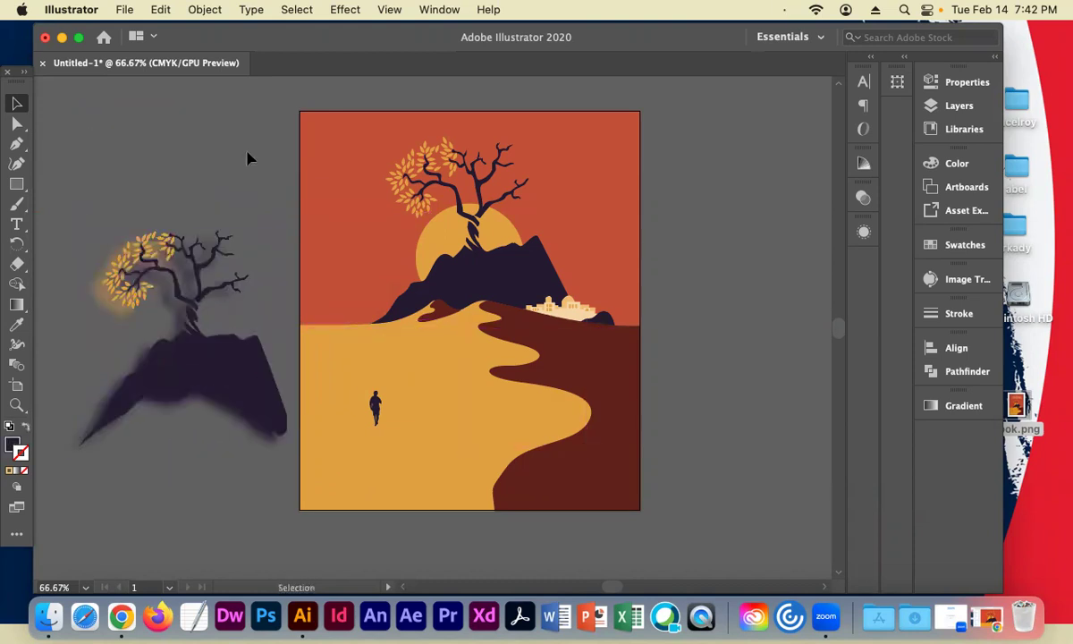
Shift the blurred tree-and-mountain group further left and down beside the artboard.
{"action": "key", "text": "super+equal"}
{"action": "key", "text": "super+equal"}
{"action": "left_click_drag", "start_coordinate": [204, 280], "coordinate": [601, 280]}
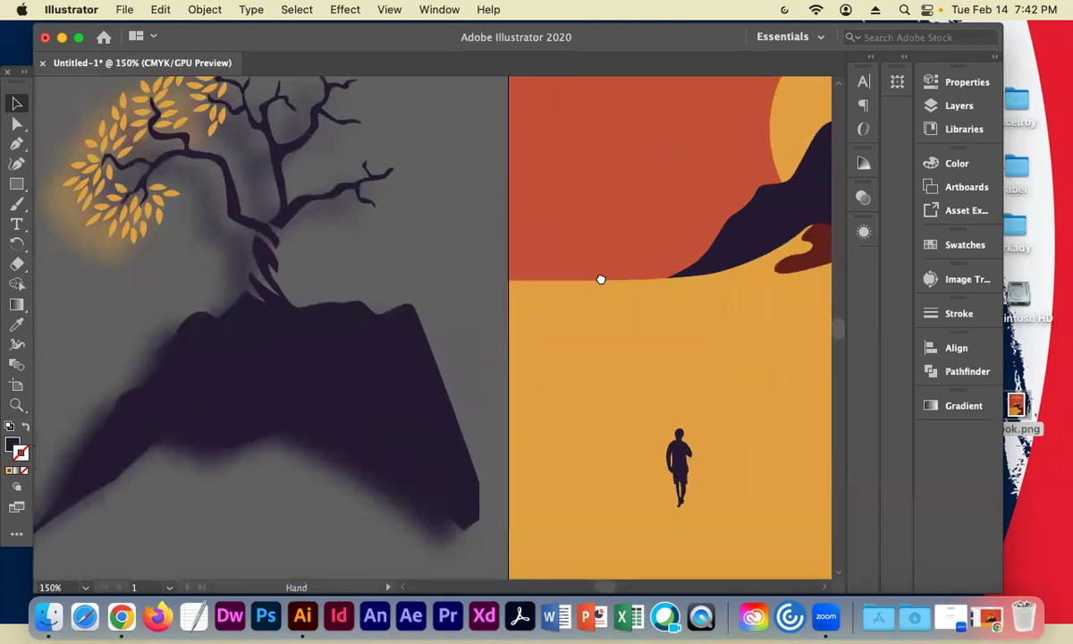
{"action": "scroll", "coordinate": [601, 280], "scroll_direction": "left", "scroll_amount": 8}
{"action": "left_click", "coordinate": [433, 136]}
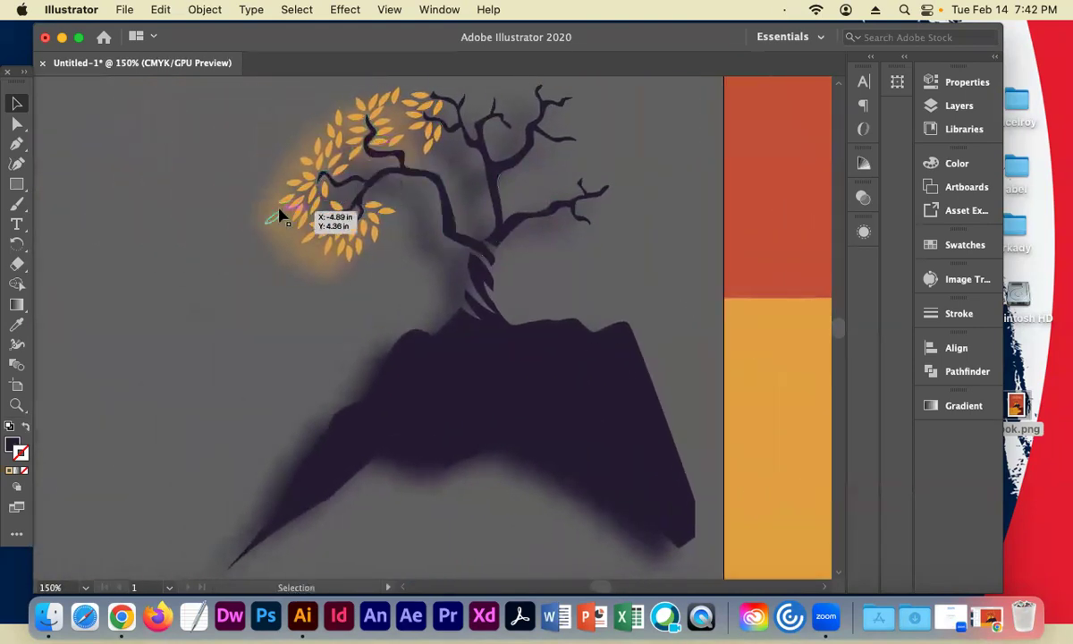
{"action": "left_click", "coordinate": [100, 270]}
{"action": "left_click", "coordinate": [597, 197]}
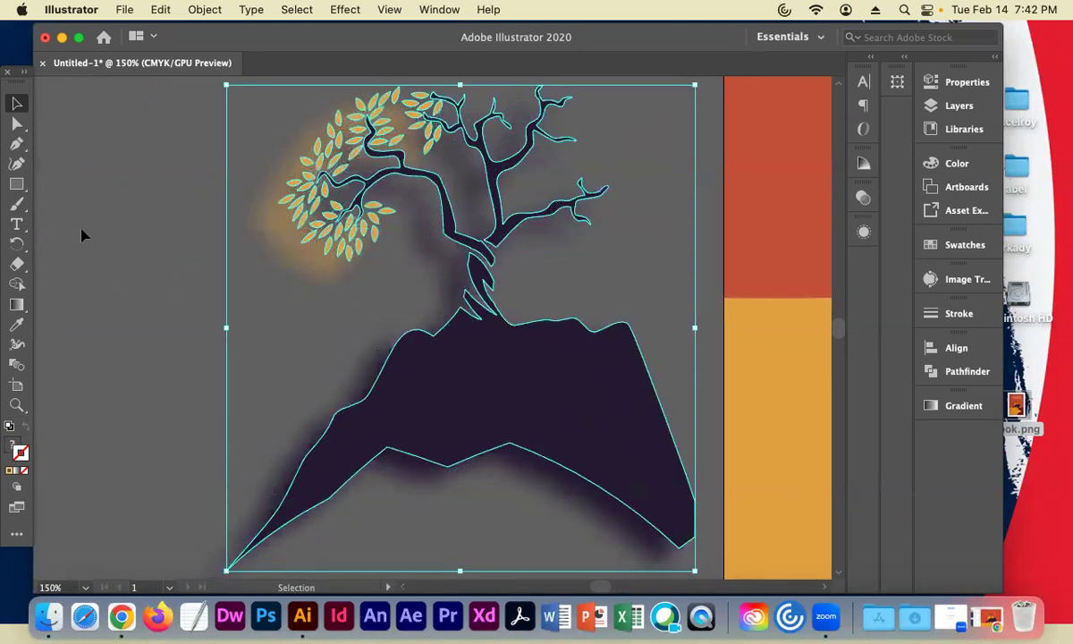
{"action": "left_click", "coordinate": [120, 216]}
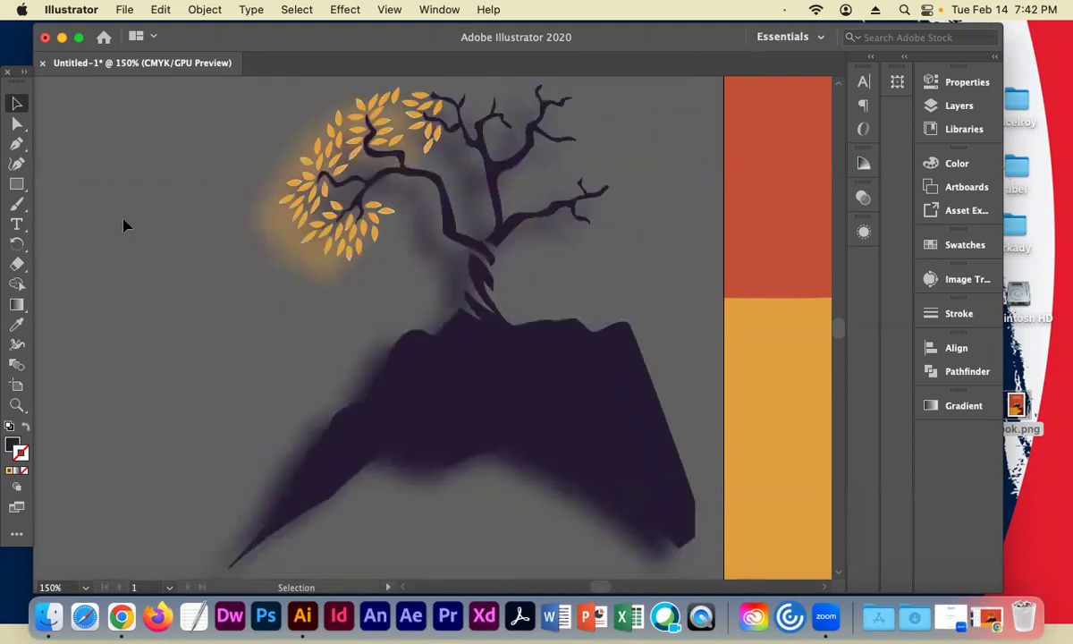
{"action": "left_click", "coordinate": [498, 397]}
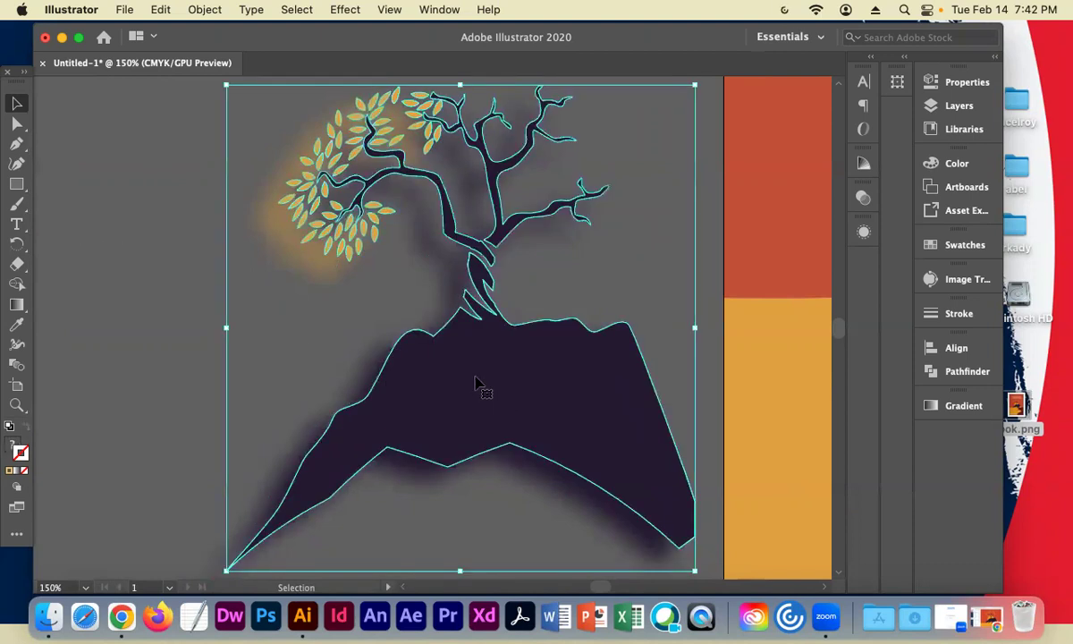
{"action": "left_click_drag", "start_coordinate": [294, 254], "coordinate": [111, 277]}
{"action": "left_click", "coordinate": [114, 279]}
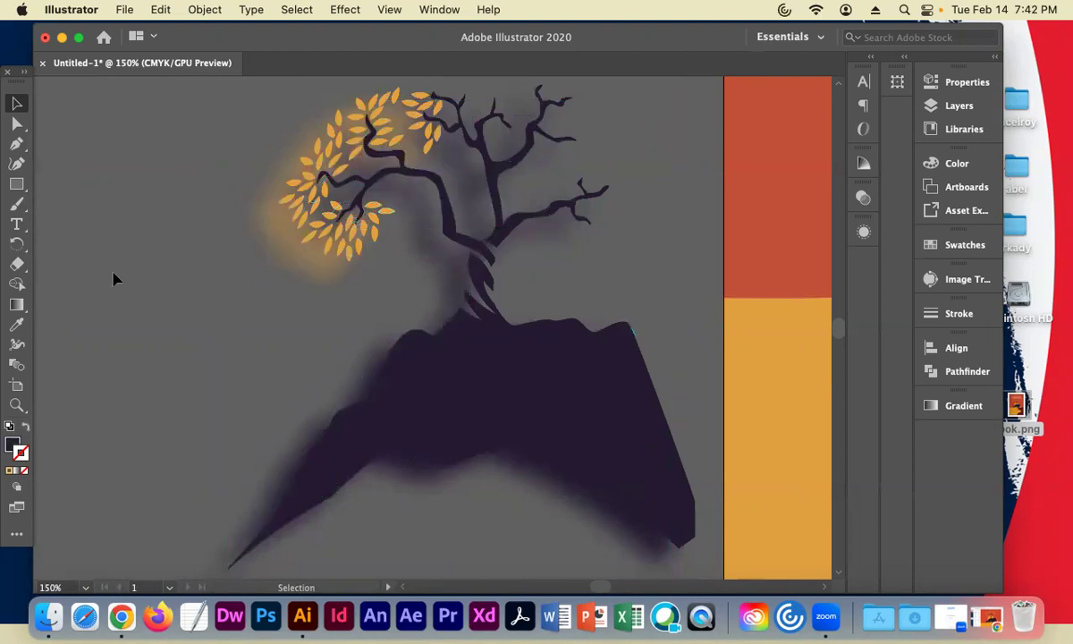
{"action": "key", "text": "super+minus"}
{"action": "key", "text": "super+minus"}
{"action": "key", "text": "super+minus"}
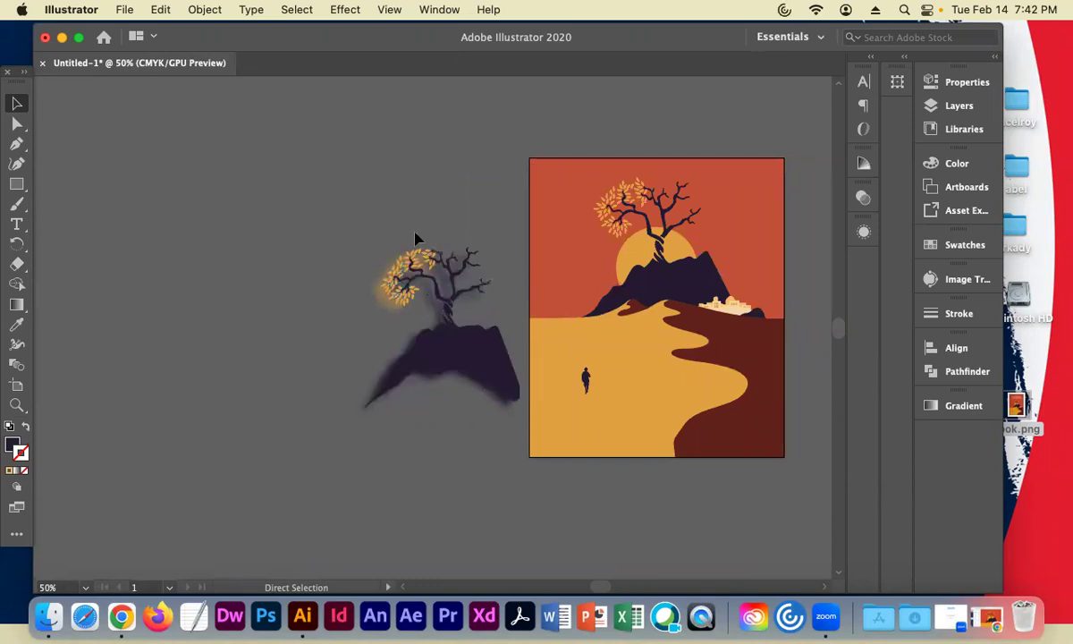
{"action": "left_click", "coordinate": [404, 261]}
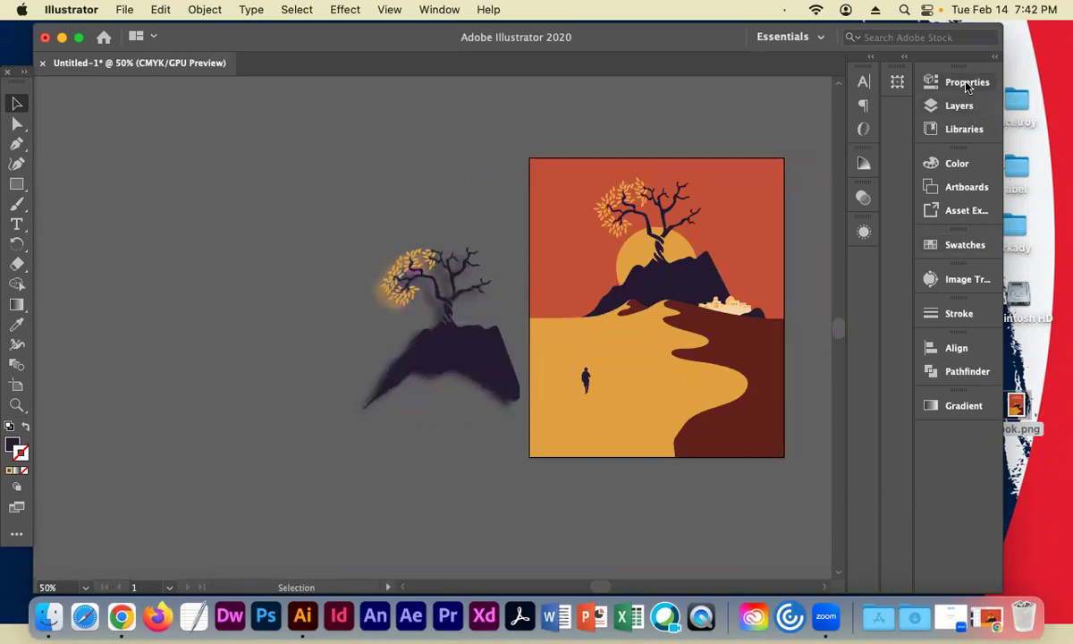
Copy the orange sky rectangle and sun circle and drag the pasted copy to the canvas's left.
{"action": "left_click", "coordinate": [953, 107]}
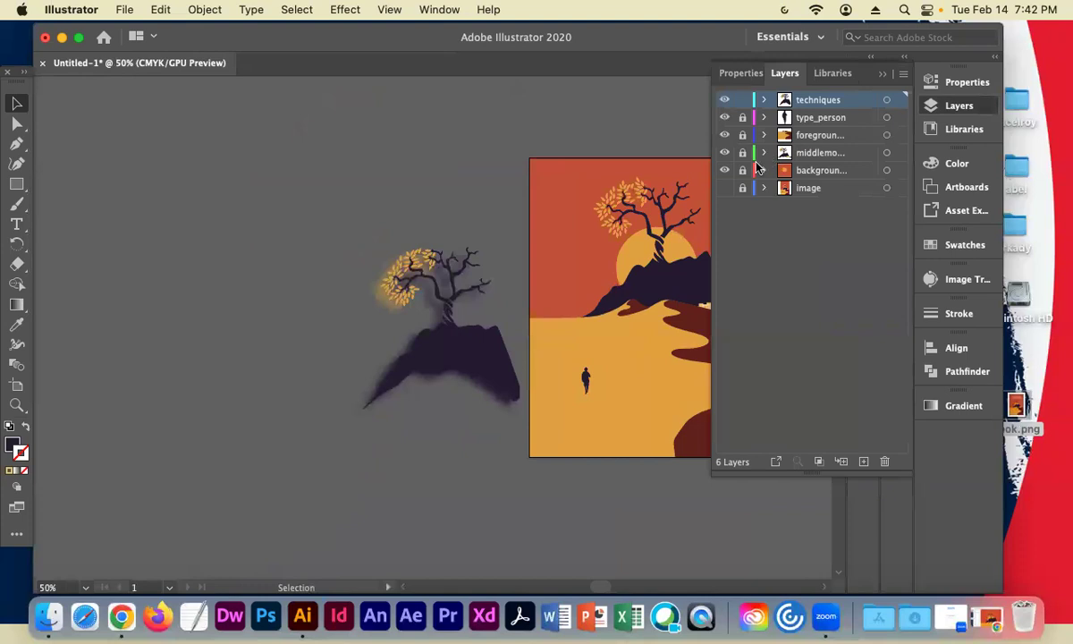
{"action": "left_click", "coordinate": [725, 170]}
{"action": "left_click", "coordinate": [725, 170]}
{"action": "left_click_drag", "start_coordinate": [616, 244], "coordinate": [555, 258]}
{"action": "key", "text": "super+c"}
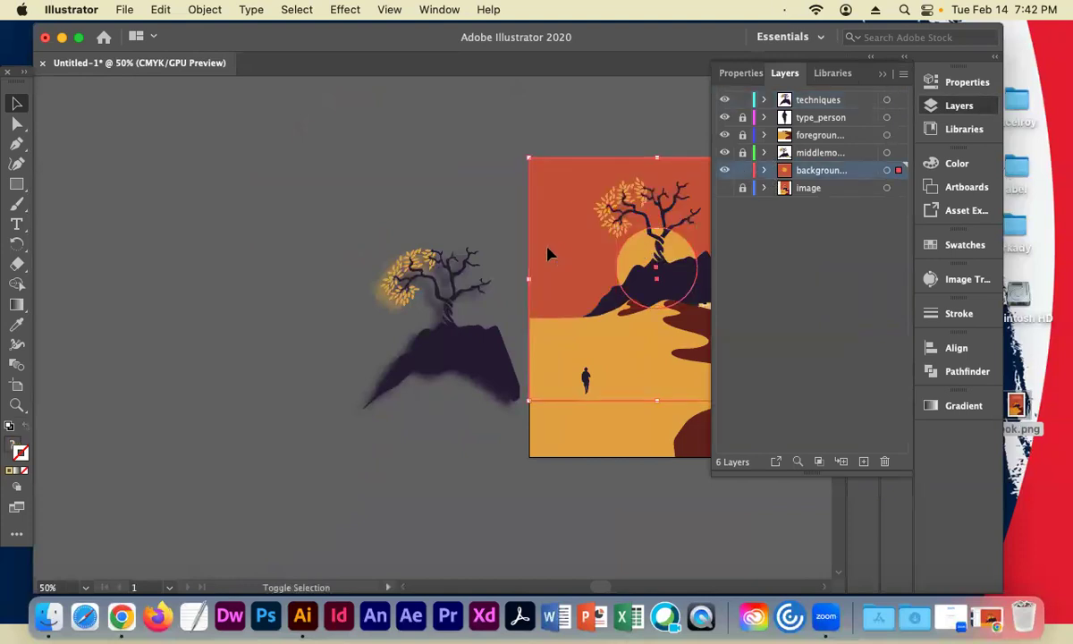
{"action": "key", "text": "super+v"}
{"action": "key", "text": "v"}
{"action": "left_click_drag", "start_coordinate": [523, 289], "coordinate": [330, 229]}
Lock the background layer and drag the tree-and-mountain group onto the copied sun square.
{"action": "left_click", "coordinate": [400, 432]}
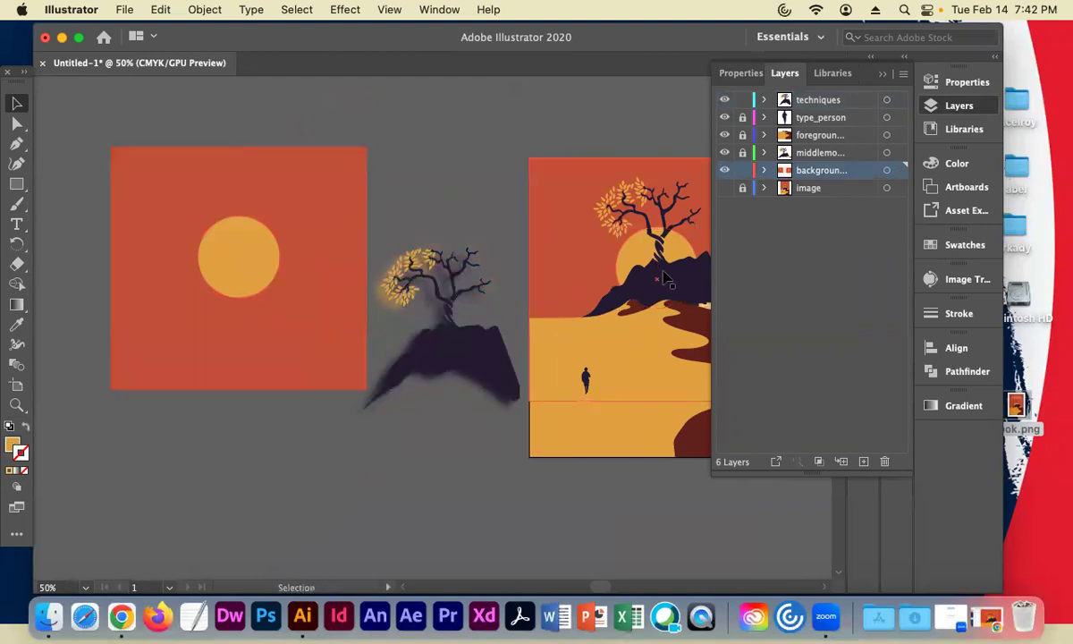
{"action": "left_click", "coordinate": [743, 171]}
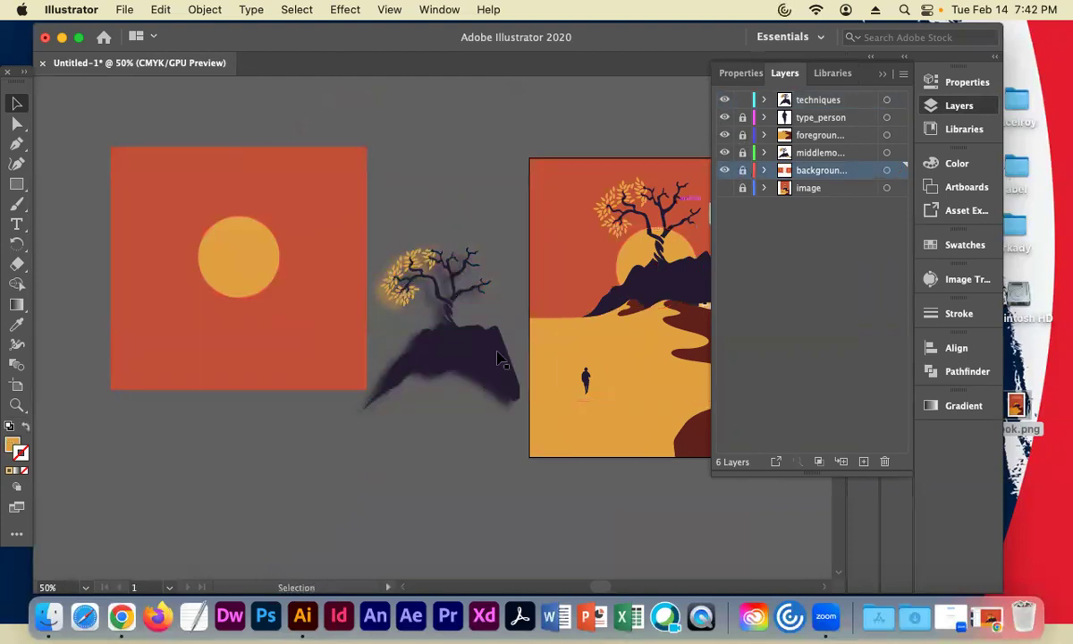
{"action": "left_click", "coordinate": [443, 356]}
{"action": "left_click_drag", "start_coordinate": [443, 356], "coordinate": [239, 283]}
{"action": "left_click", "coordinate": [432, 237]}
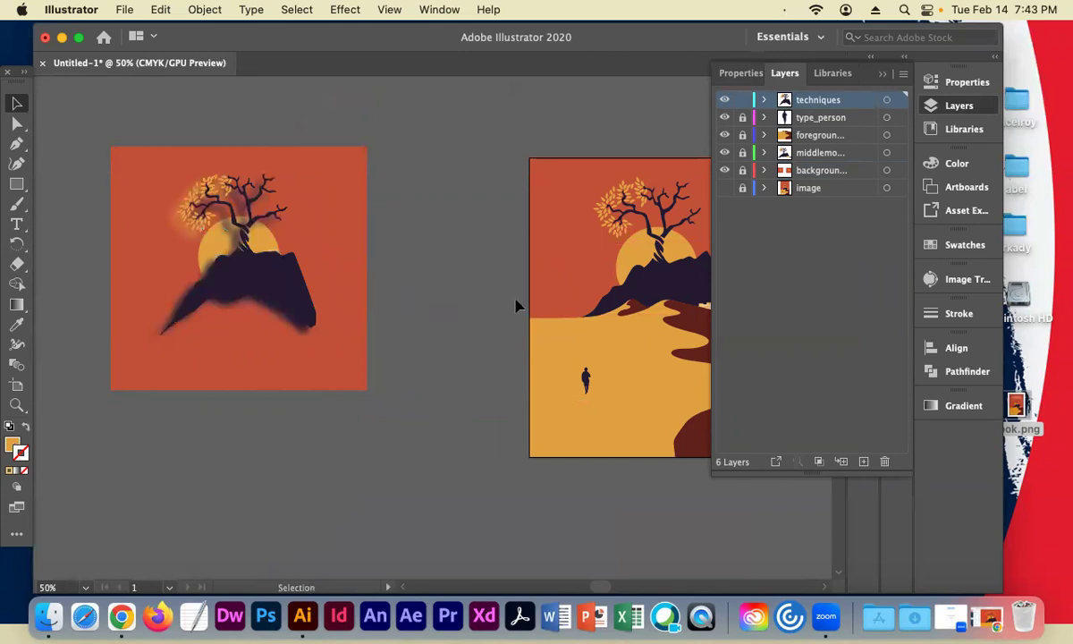
Undo a trial move to the right, then reselect the left group and show its properties.
{"action": "left_click_drag", "start_coordinate": [85, 128], "coordinate": [234, 281]}
{"action": "left_click_drag", "start_coordinate": [311, 298], "coordinate": [463, 328]}
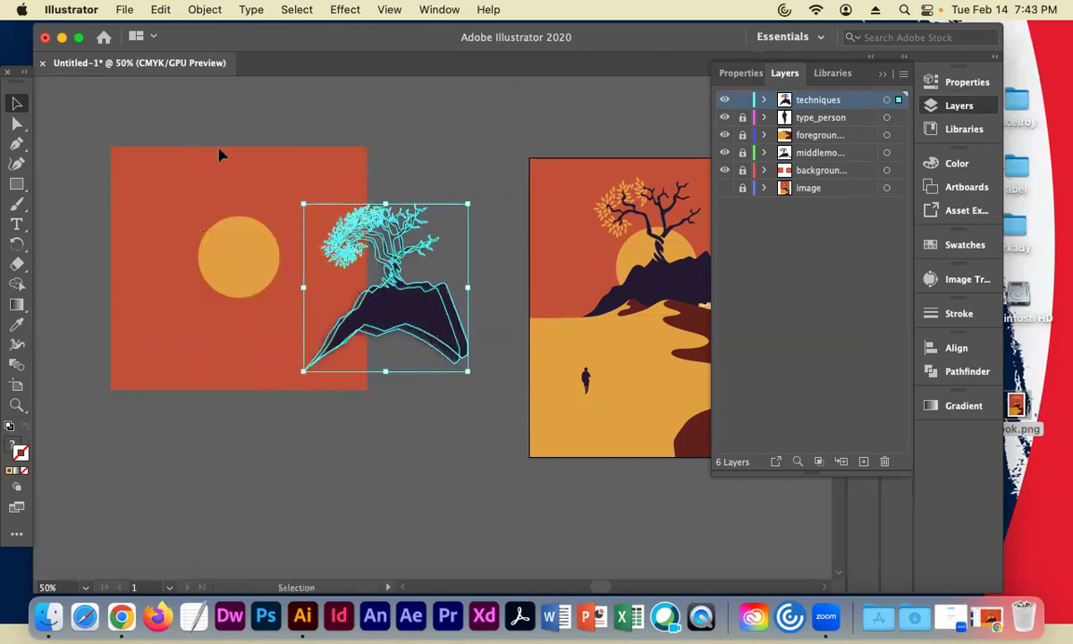
{"action": "key", "text": "super+z"}
{"action": "left_click", "coordinate": [340, 280]}
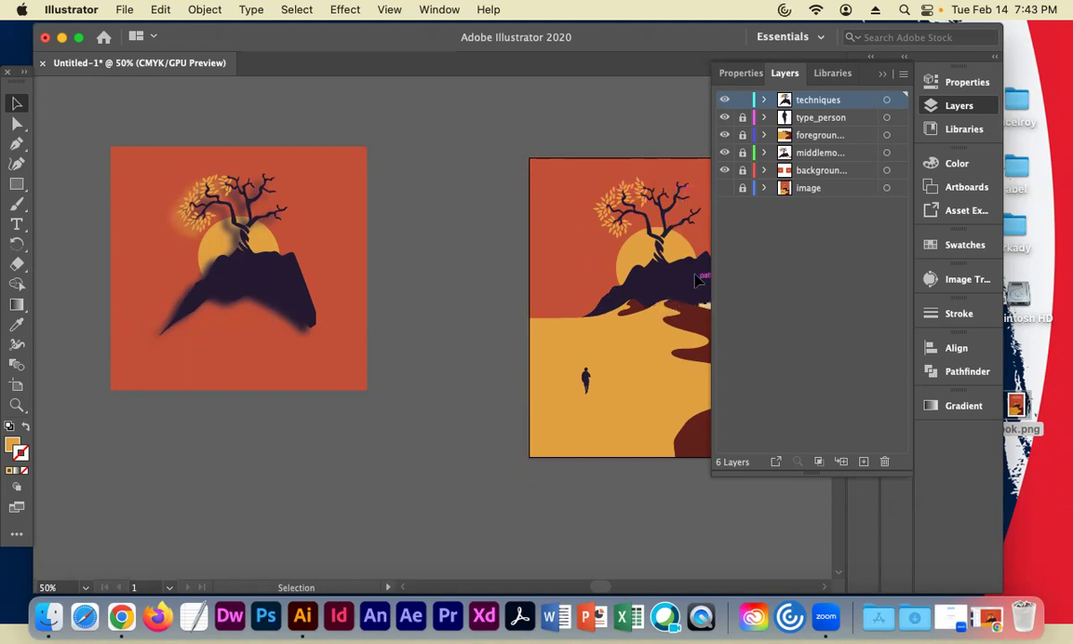
{"action": "scroll", "coordinate": [572, 276], "scroll_direction": "right", "scroll_amount": 3}
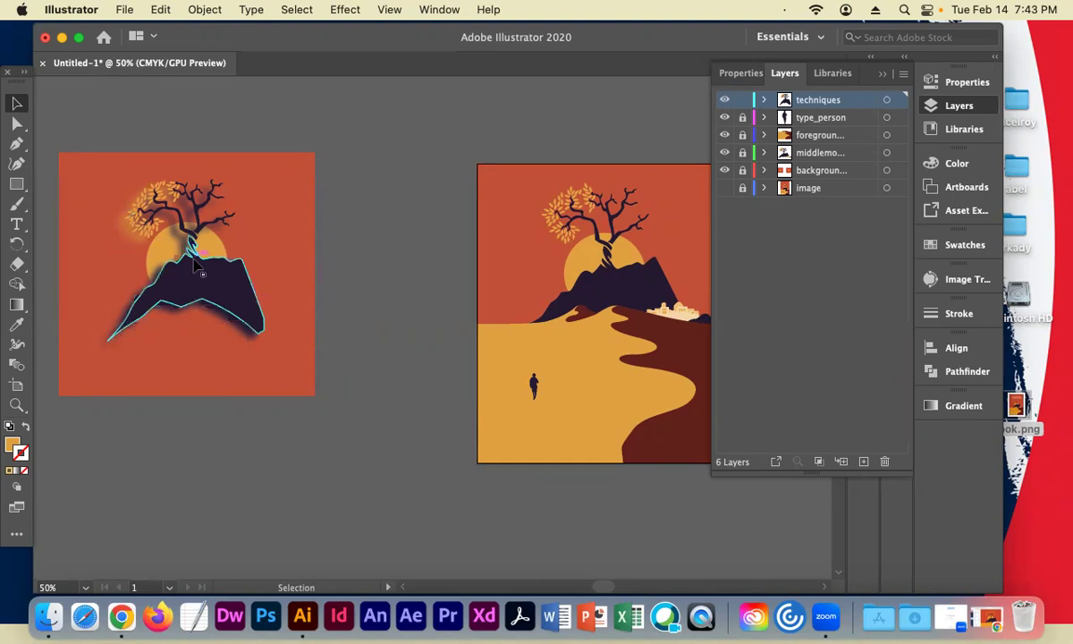
{"action": "left_click", "coordinate": [122, 240]}
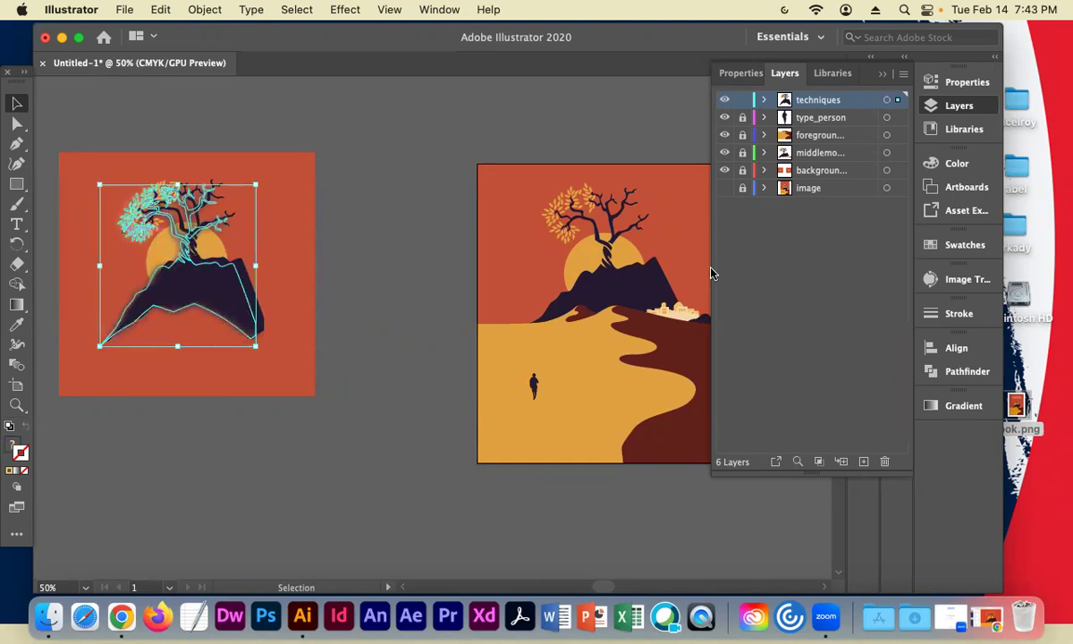
{"action": "left_click", "coordinate": [936, 85]}
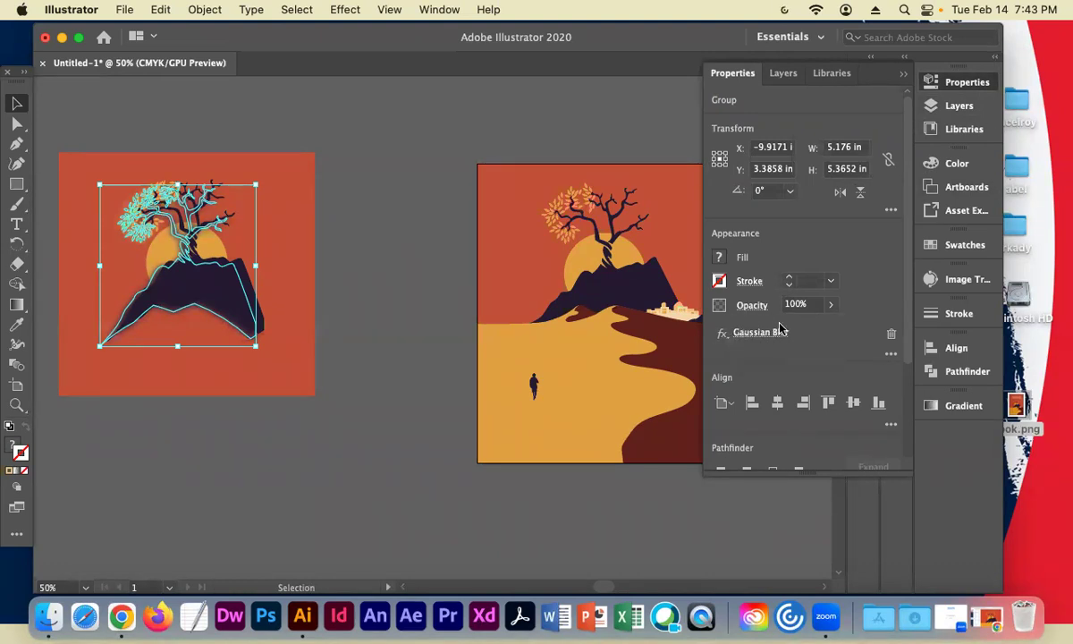
Reduce the group's Gaussian Blur radius to about 15.43 px.
{"action": "left_click", "coordinate": [364, 289]}
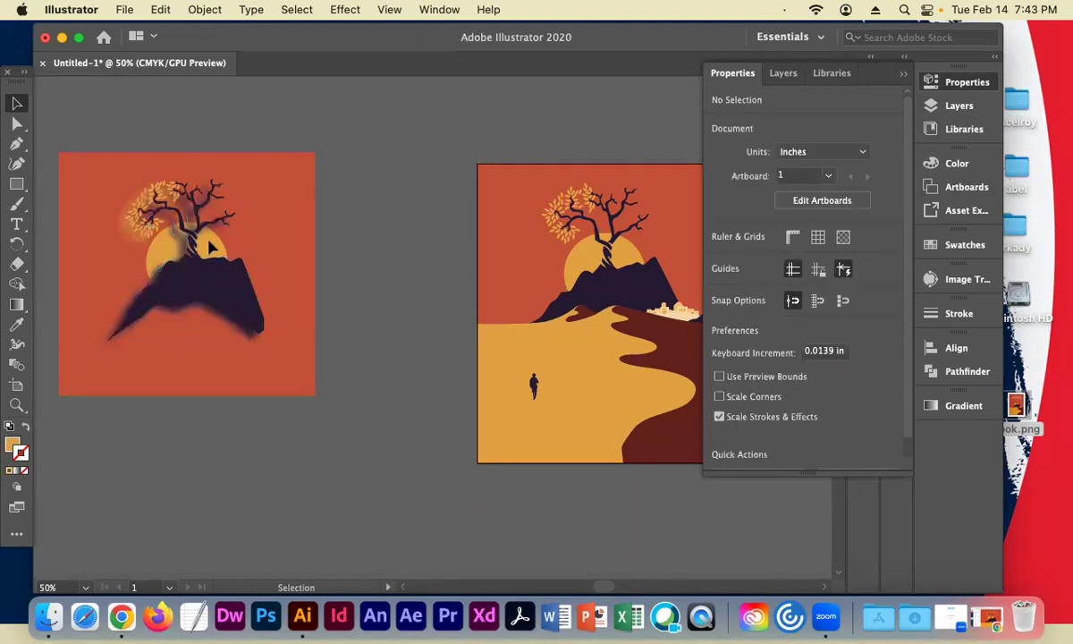
{"action": "left_click", "coordinate": [167, 222]}
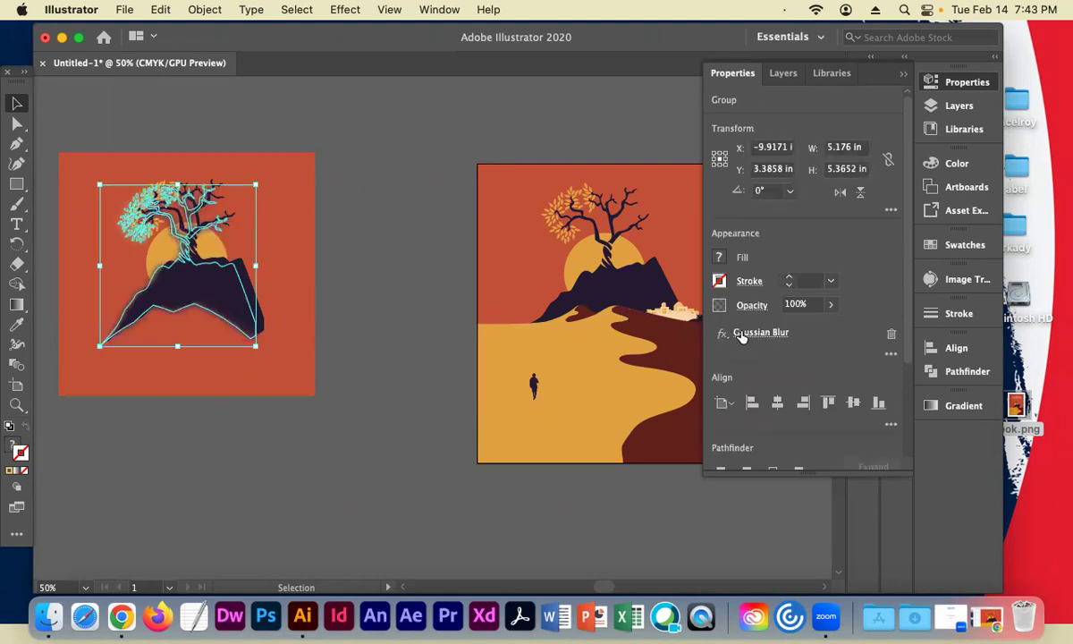
{"action": "left_click", "coordinate": [735, 332]}
{"action": "mouse_move", "coordinate": [215, 272]}
{"action": "left_mouse_down"}
{"action": "mouse_move", "coordinate": [222, 283]}
{"action": "mouse_move", "coordinate": [204, 278]}
{"action": "left_mouse_up"}
{"action": "left_click", "coordinate": [313, 308]}
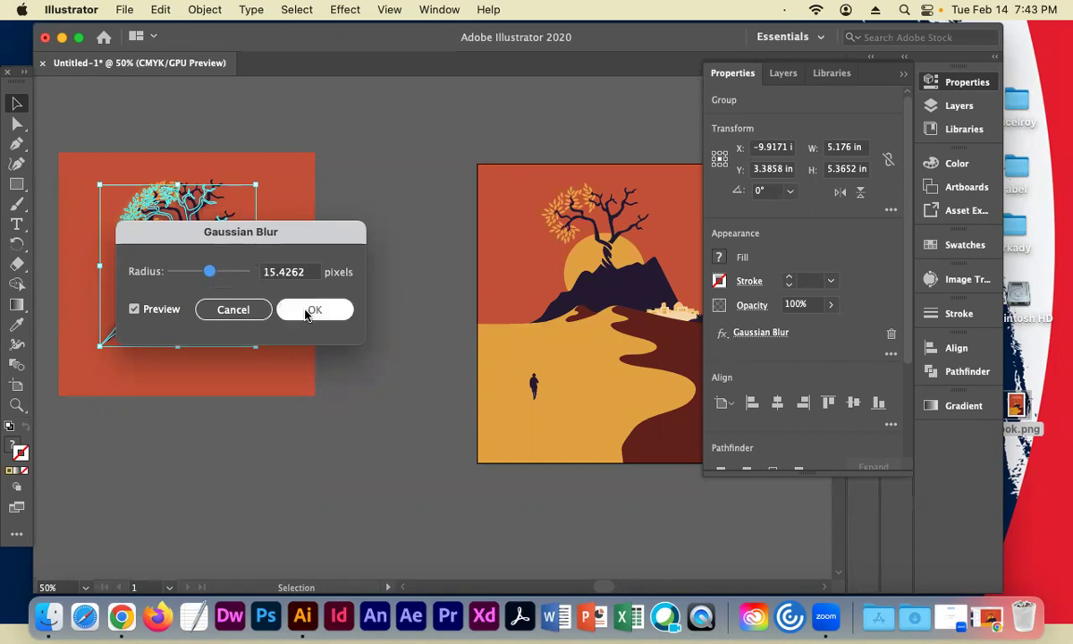
Nudge the blurred group slightly left and down with the arrow keys.
{"action": "left_click", "coordinate": [405, 333]}
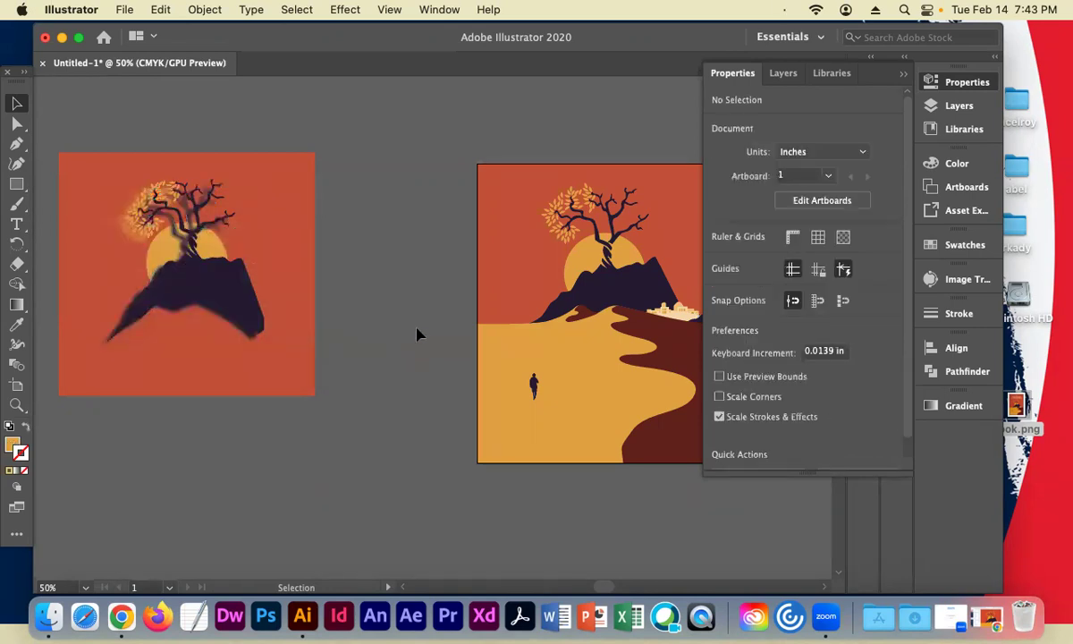
{"action": "left_click", "coordinate": [242, 283]}
{"action": "key", "text": "Left"}
{"action": "key", "text": "Left"}
{"action": "key", "text": "Left"}
{"action": "key", "text": "Left"}
{"action": "key", "text": "Left"}
{"action": "key", "text": "Left"}
{"action": "key", "text": "Left"}
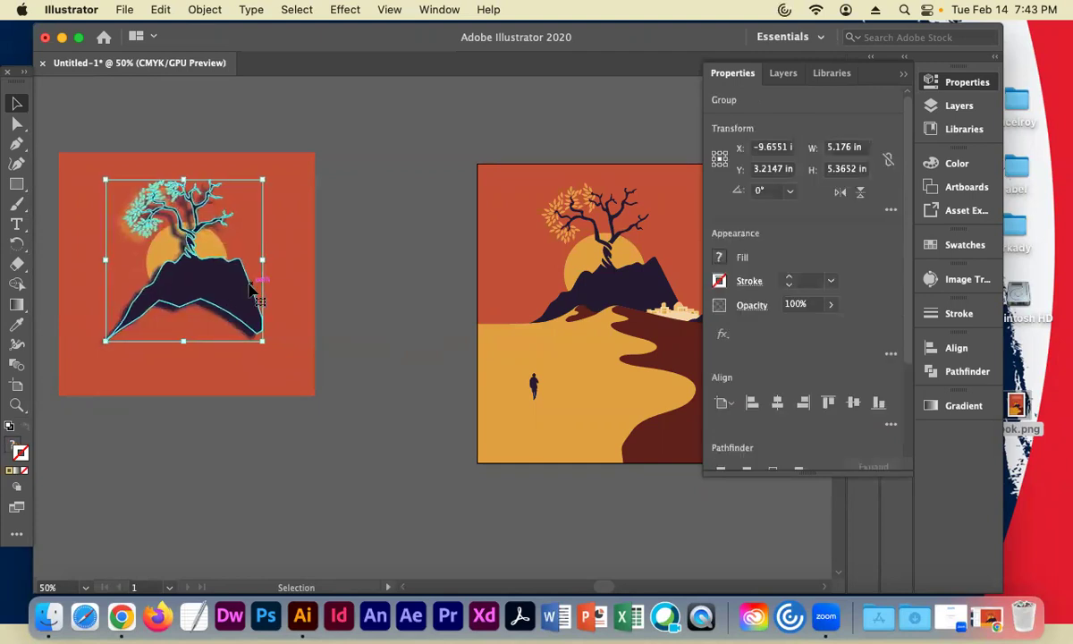
{"action": "key", "text": "Down"}
{"action": "key", "text": "Down"}
{"action": "key", "text": "Down"}
{"action": "key", "text": "Down"}
{"action": "key", "text": "Down"}
{"action": "key", "text": "Down"}
{"action": "key", "text": "Down"}
{"action": "key", "text": "Down"}
{"action": "key", "text": "Down"}
{"action": "key", "text": "Down"}
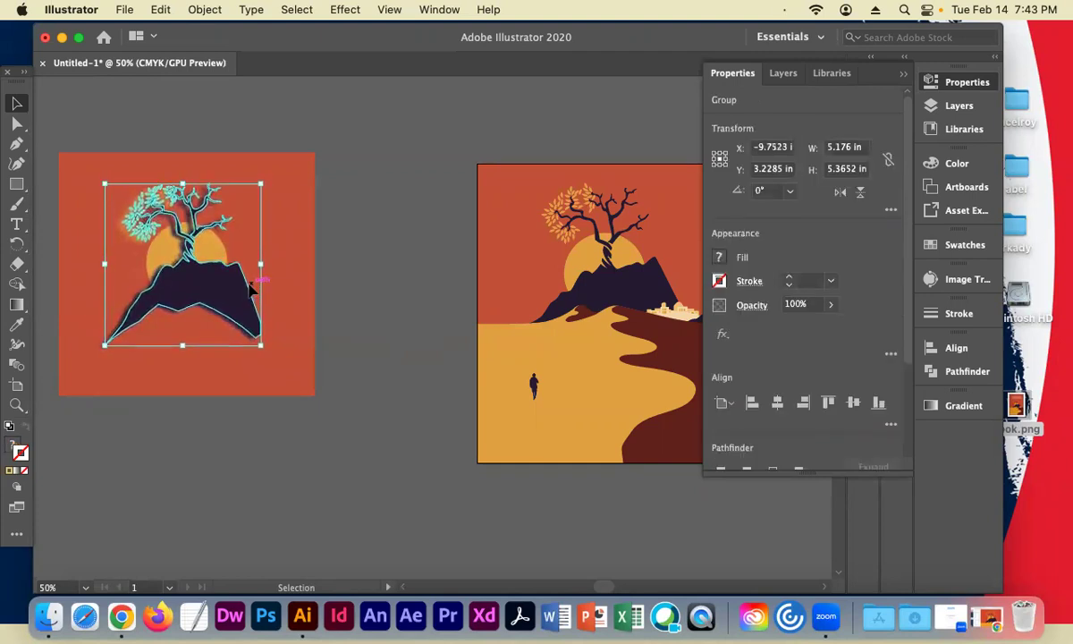
{"action": "key", "text": "Left"}
{"action": "key", "text": "Left"}
{"action": "key", "text": "Left"}
{"action": "key", "text": "Left"}
{"action": "key", "text": "Left"}
{"action": "left_click", "coordinate": [77, 127]}
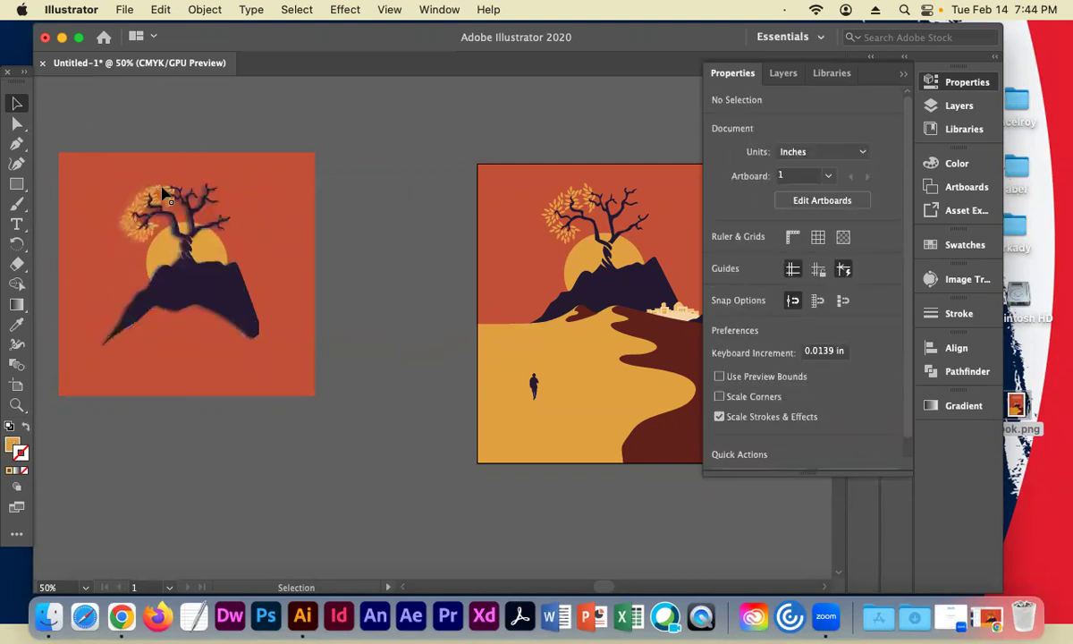
Lower the group's opacity to 81%, then zoom in on the left artwork.
{"action": "left_click", "coordinate": [177, 246]}
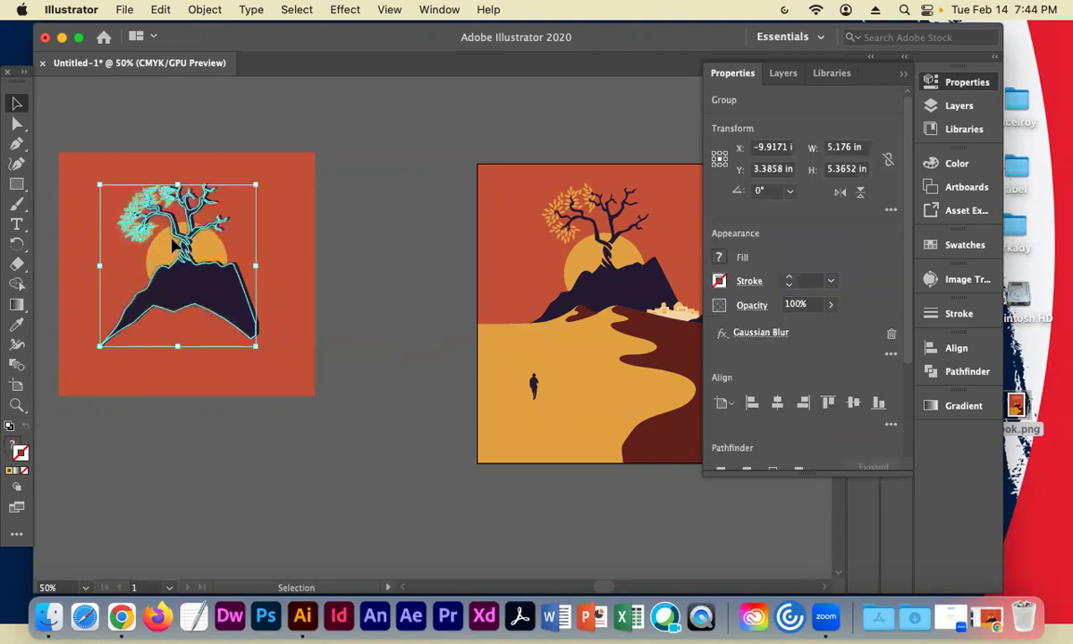
{"action": "left_click", "coordinate": [831, 304]}
{"action": "left_click_drag", "start_coordinate": [827, 328], "coordinate": [807, 330]}
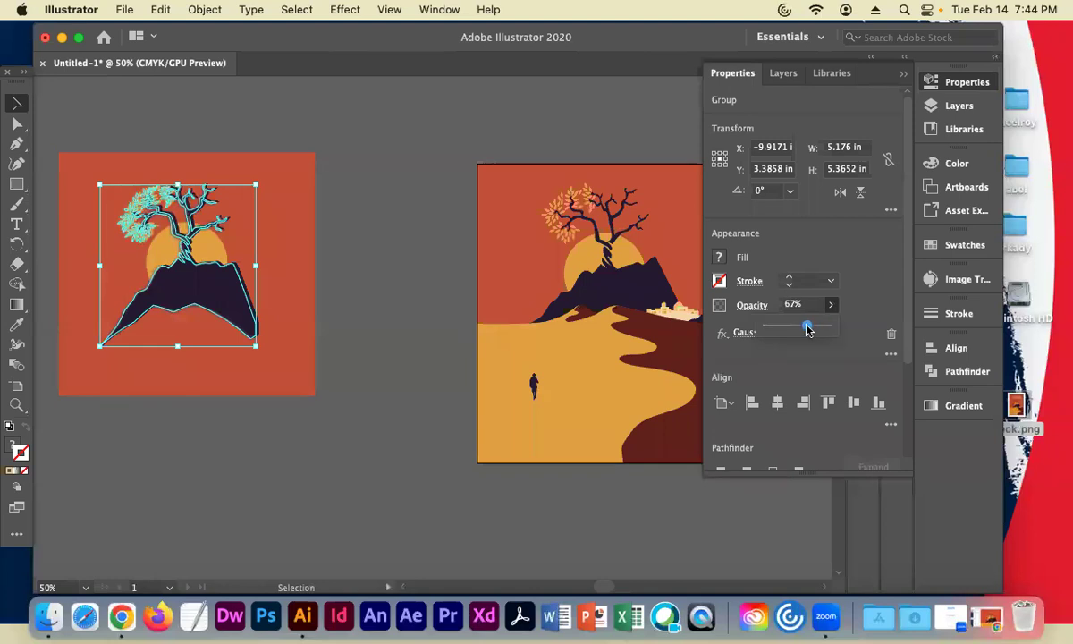
{"action": "left_click", "coordinate": [395, 285]}
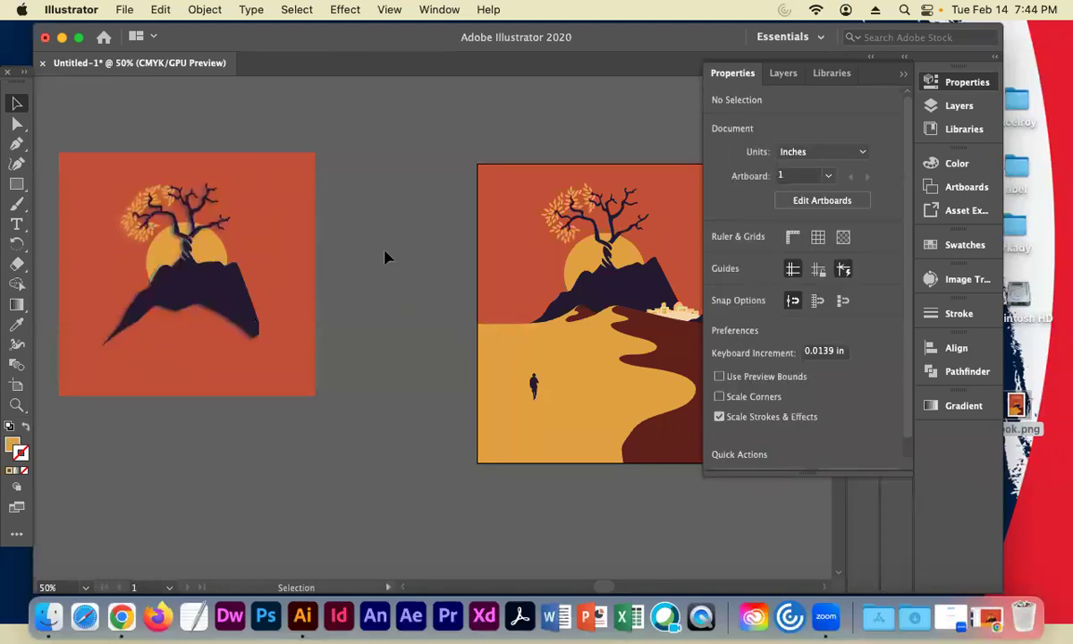
{"action": "left_click", "coordinate": [172, 242]}
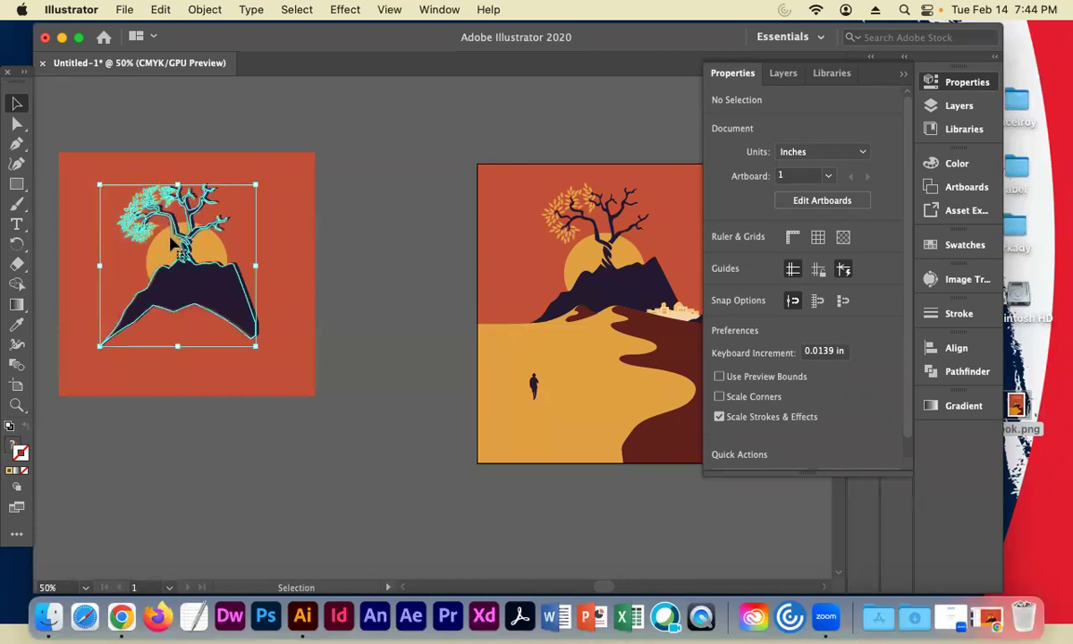
{"action": "left_click", "coordinate": [356, 290]}
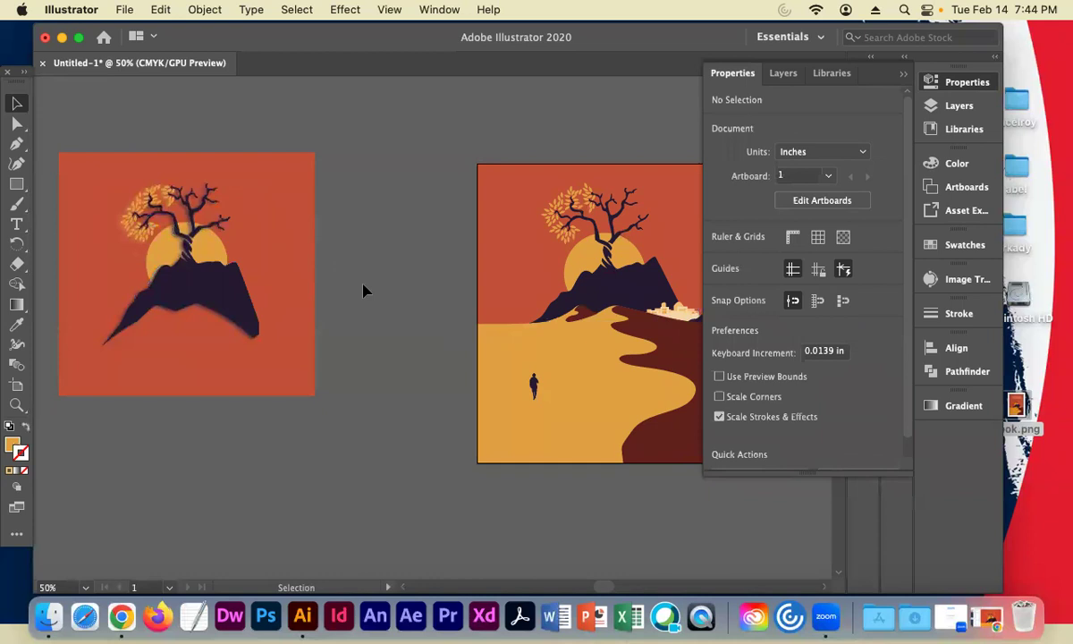
{"action": "key", "text": "super+equal"}
{"action": "key", "text": "super+equal"}
{"action": "left_click_drag", "start_coordinate": [363, 283], "coordinate": [599, 261]}
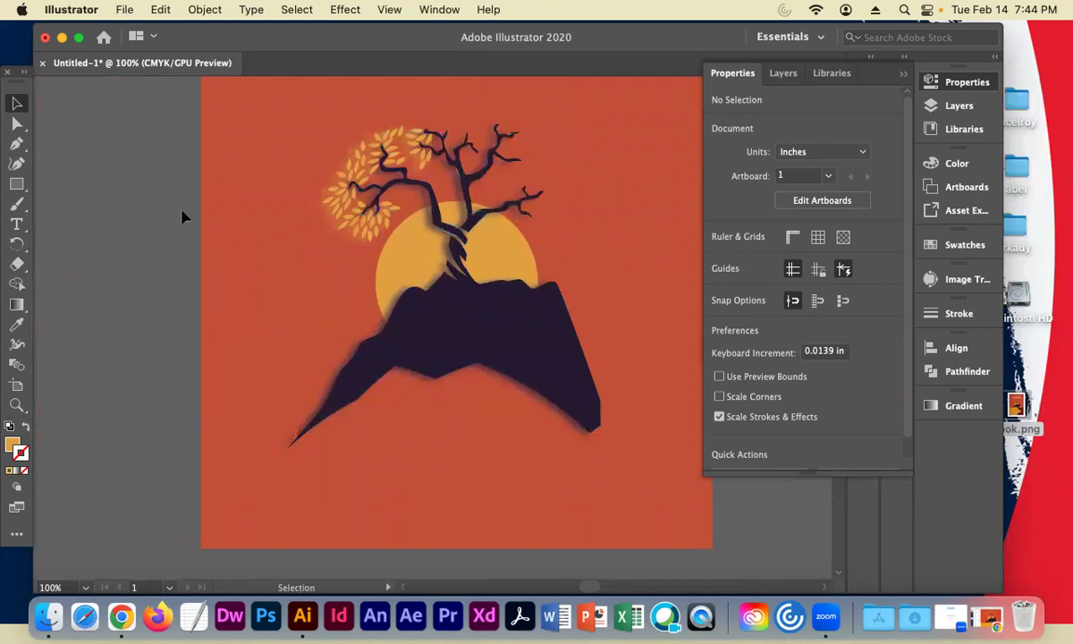
Zoom in to about 300% on the blurred tree trunk, branches and sun edges.
{"action": "key", "text": "super+minus"}
{"action": "key", "text": "super+minus"}
{"action": "key", "text": "super+minus"}
{"action": "key", "text": "super+minus"}
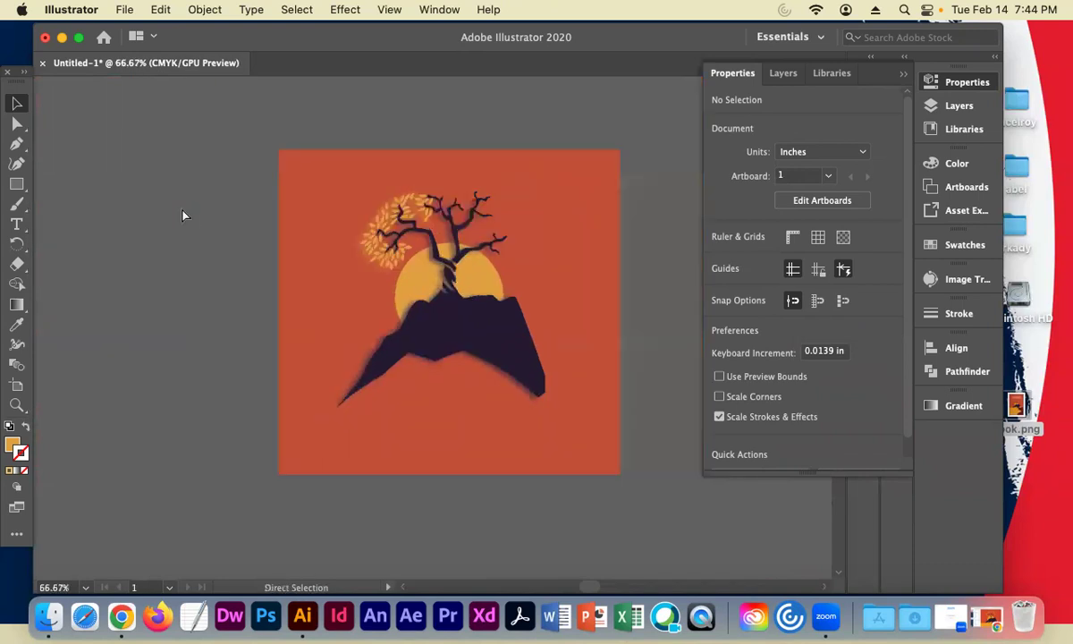
{"action": "key", "text": "super+equal"}
{"action": "key", "text": "super+equal"}
{"action": "key", "text": "space"}
{"action": "left_click_drag", "start_coordinate": [267, 187], "coordinate": [189, 227]}
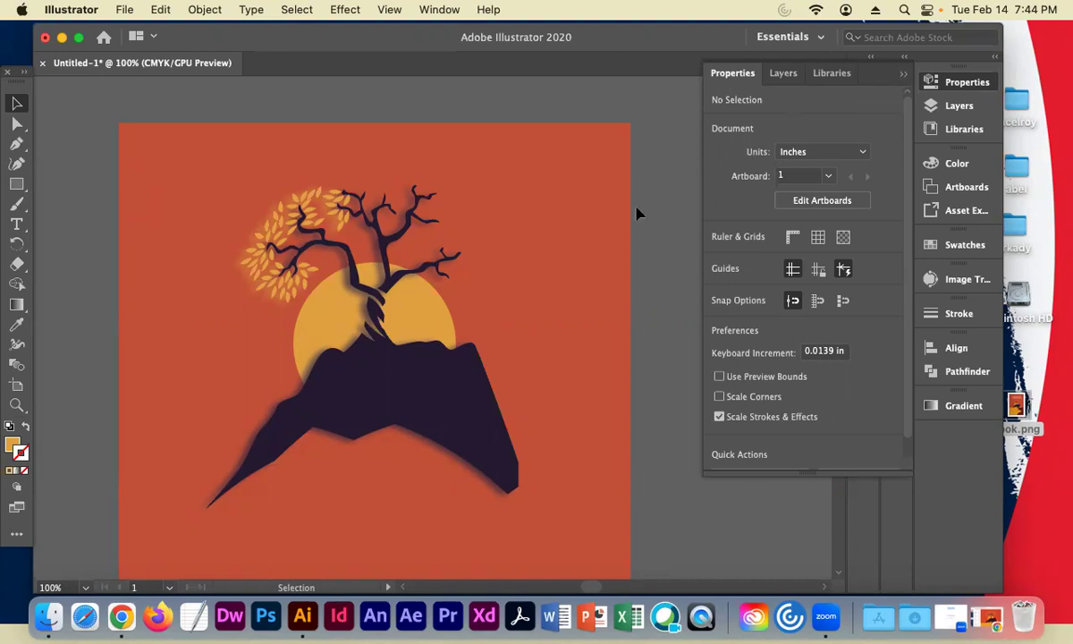
{"action": "key", "text": "super+minus"}
{"action": "key", "text": "super+minus"}
{"action": "key", "text": "super+plus"}
{"action": "key", "text": "super+plus"}
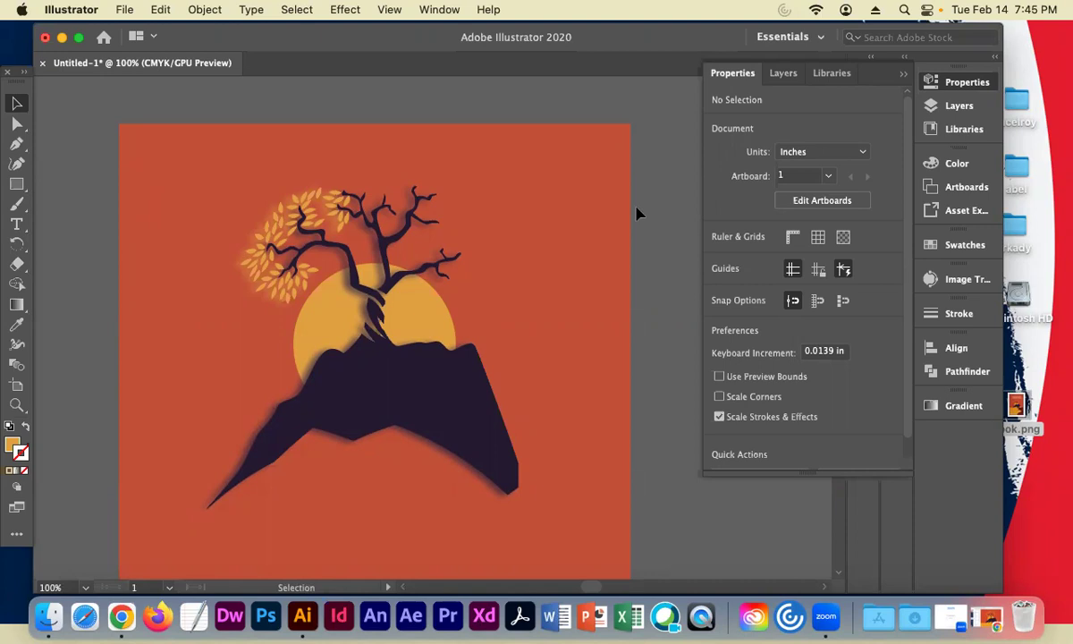
{"action": "key", "text": "super+plus"}
{"action": "key", "text": "super+plus"}
{"action": "key", "text": "super+plus"}
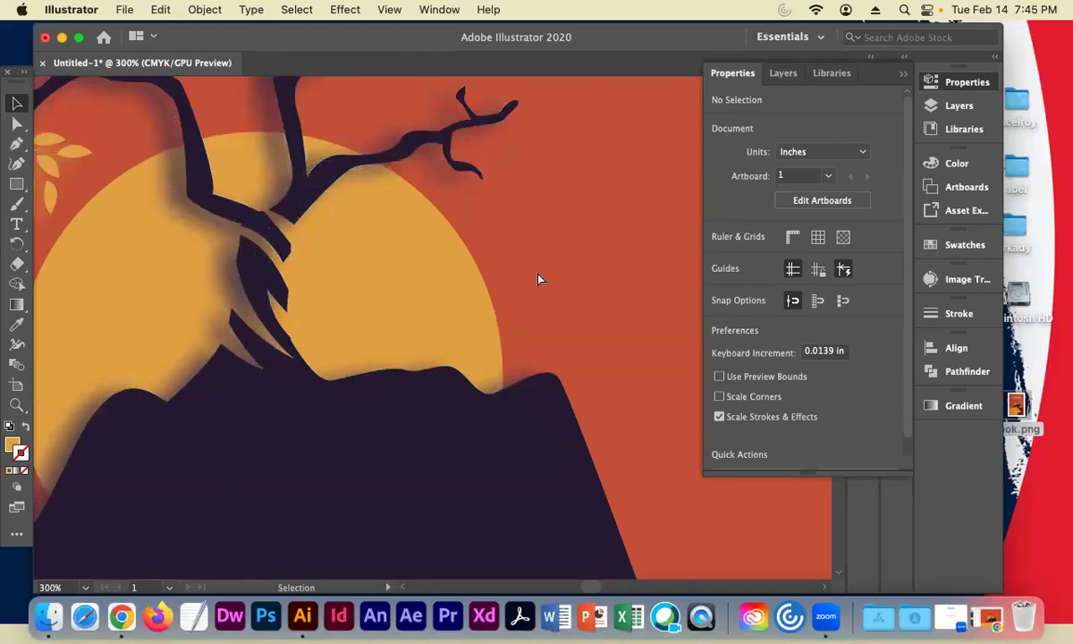
Fit the whole artwork in view and select the blurred tree-and-mountain group.
{"action": "key", "text": "super+1"}
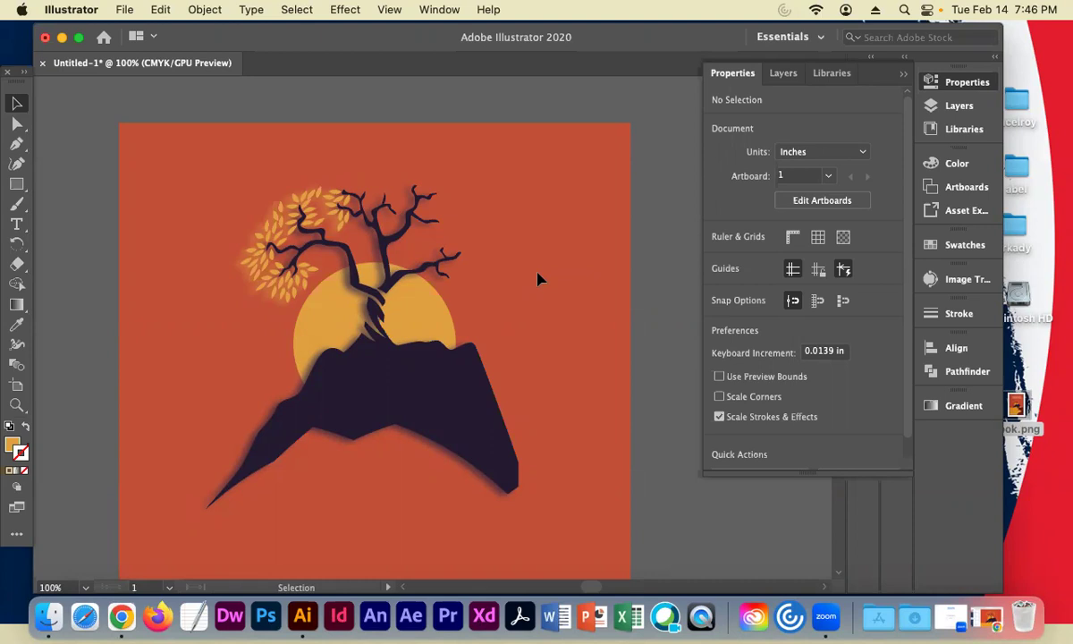
{"action": "left_click", "coordinate": [242, 271]}
{"action": "left_click", "coordinate": [165, 287]}
{"action": "left_click", "coordinate": [247, 280]}
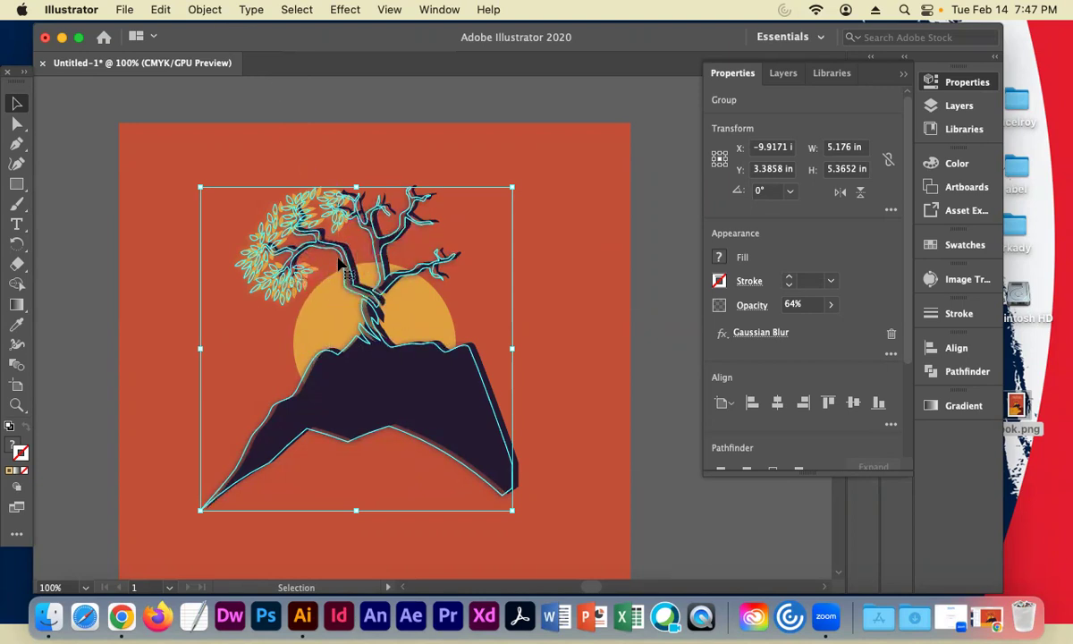
Expand the blurred group's appearance so the Gaussian Blur becomes an embedded image.
{"action": "left_click", "coordinate": [199, 9]}
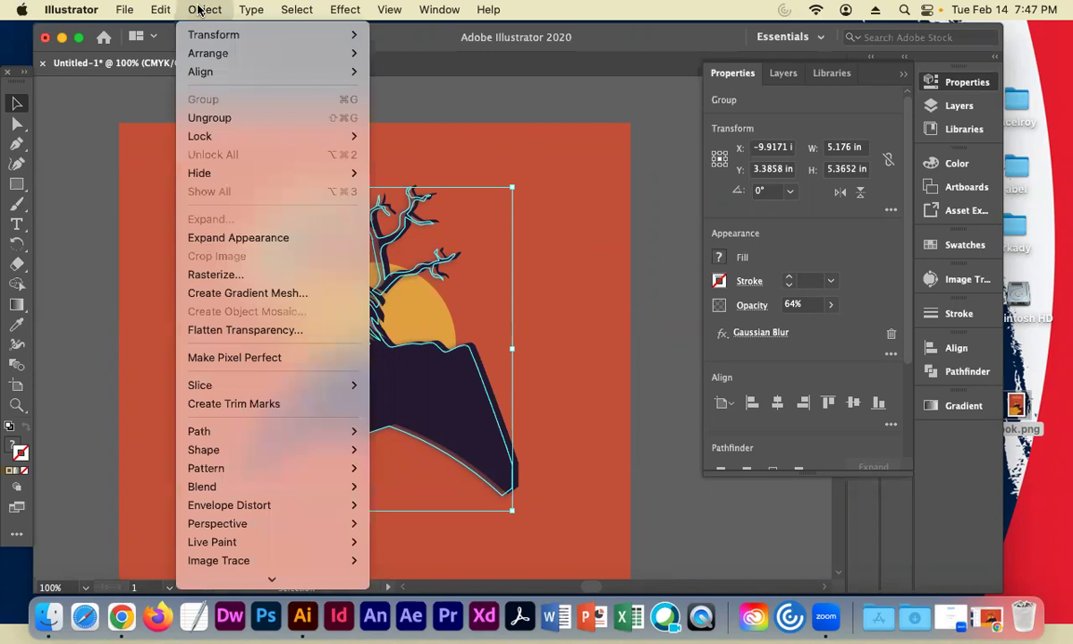
{"action": "left_click", "coordinate": [261, 238]}
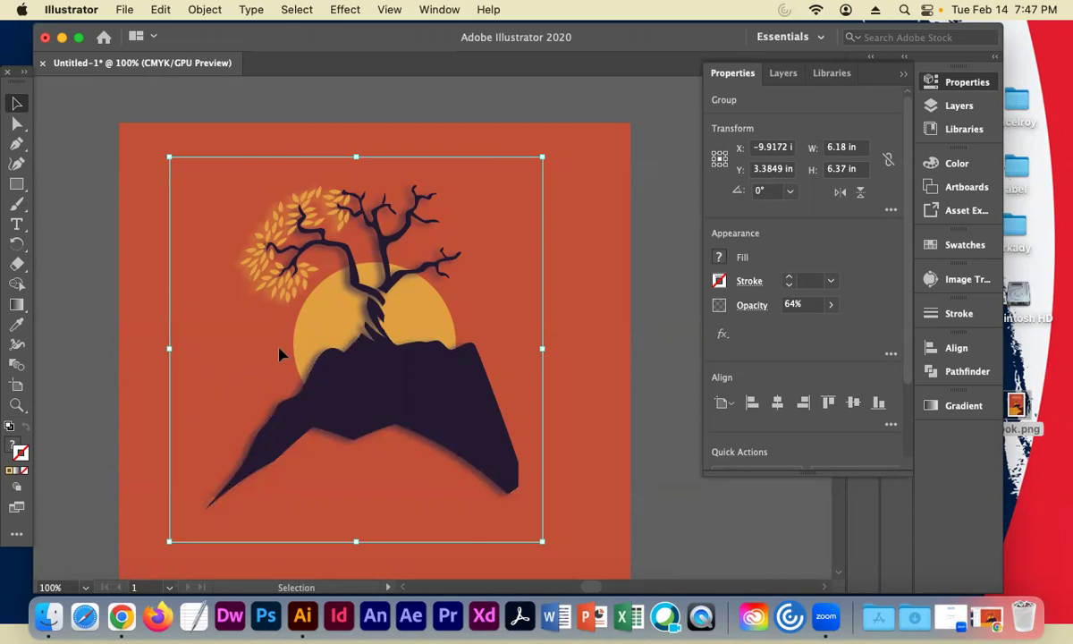
{"action": "scroll", "coordinate": [828, 330], "scroll_direction": "down", "scroll_amount": 3}
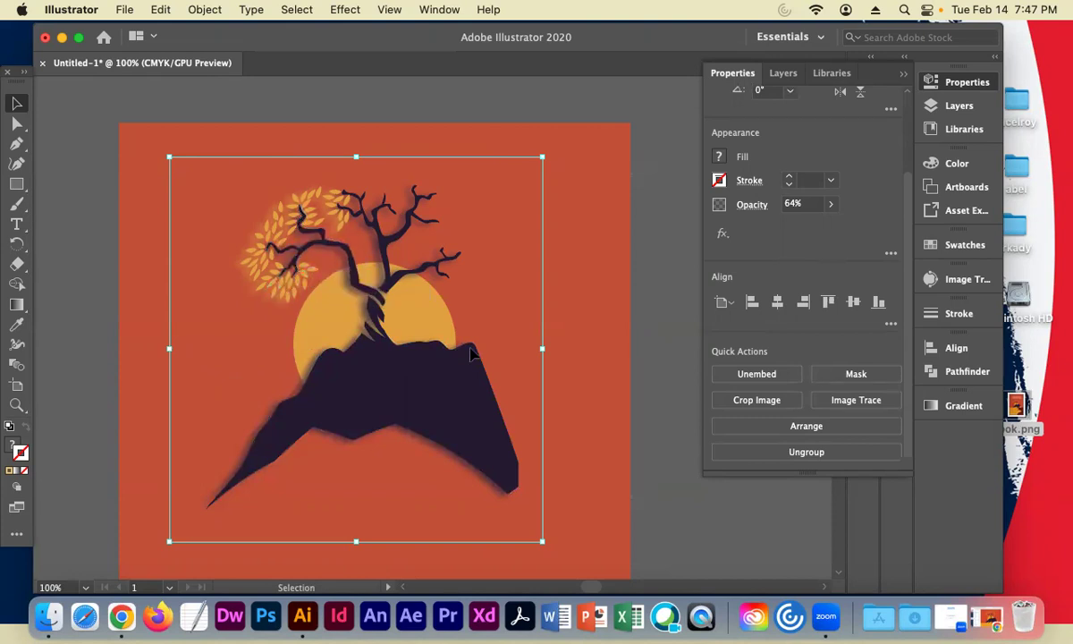
Image Trace the expanded artwork with the High Fidelity Photo preset and expand the tracing.
{"action": "left_click", "coordinate": [867, 405]}
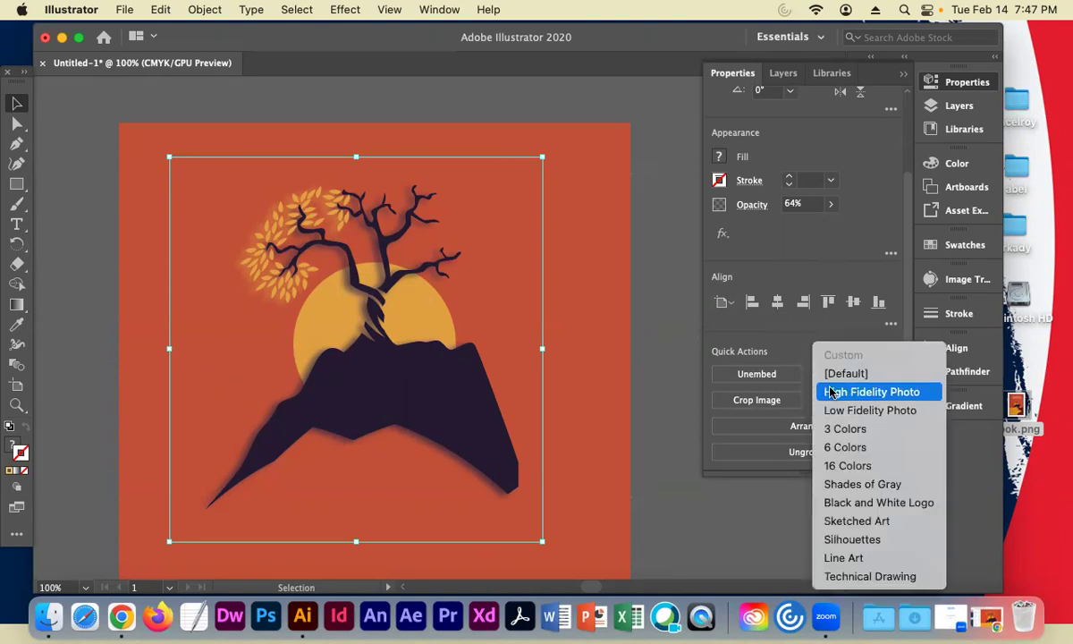
{"action": "left_click", "coordinate": [858, 391]}
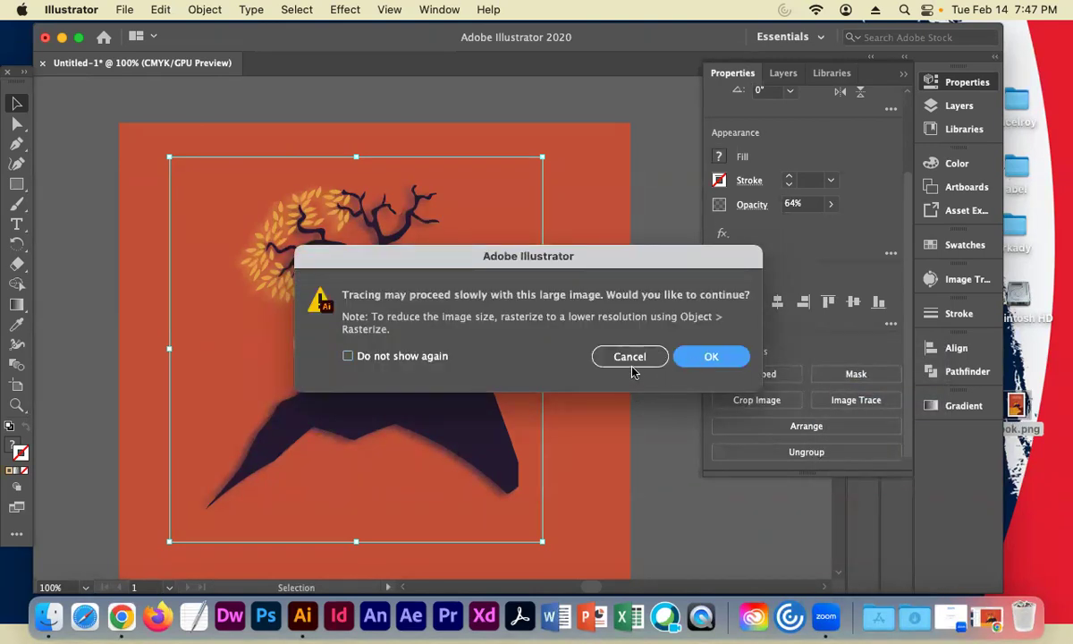
{"action": "key", "text": "Return"}
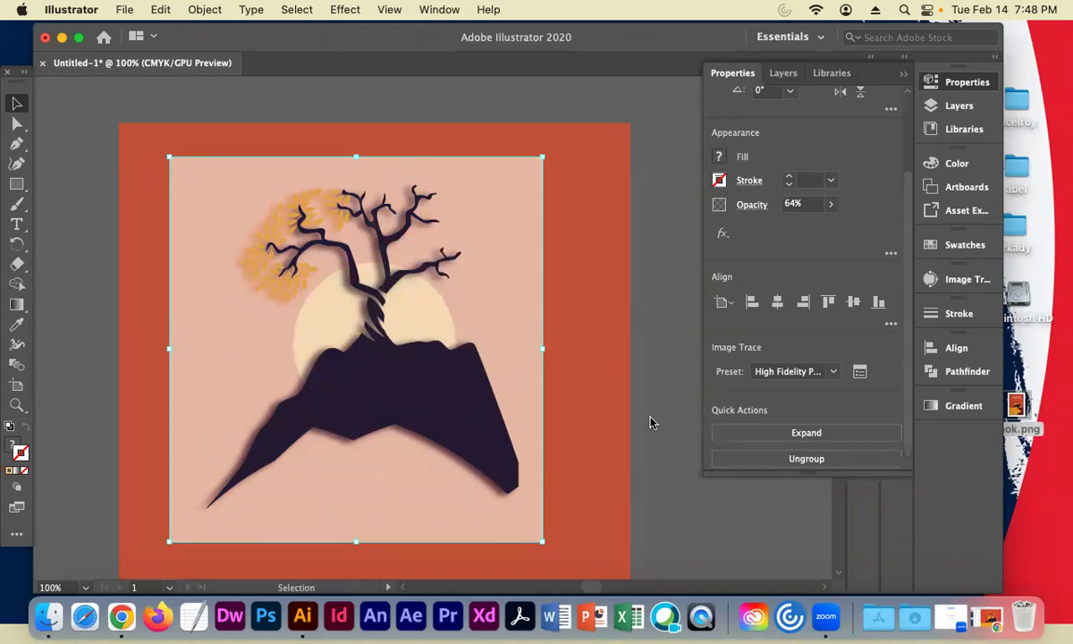
{"action": "left_click", "coordinate": [786, 433]}
Delete the pale pink background square with the Direct Selection tool.
{"action": "left_click", "coordinate": [52, 181]}
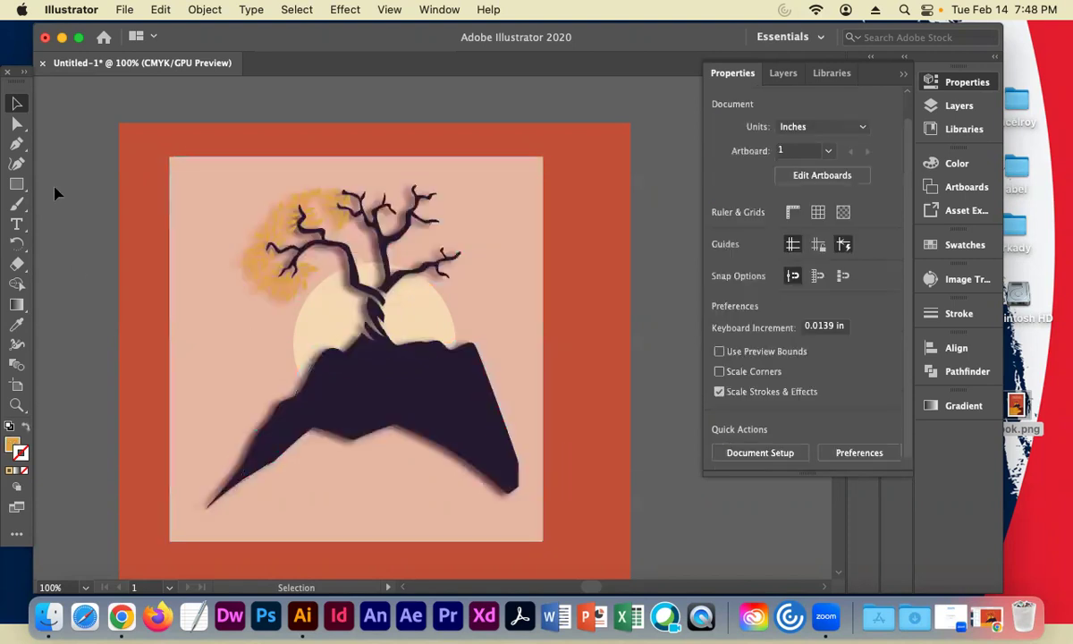
{"action": "left_click", "coordinate": [16, 124]}
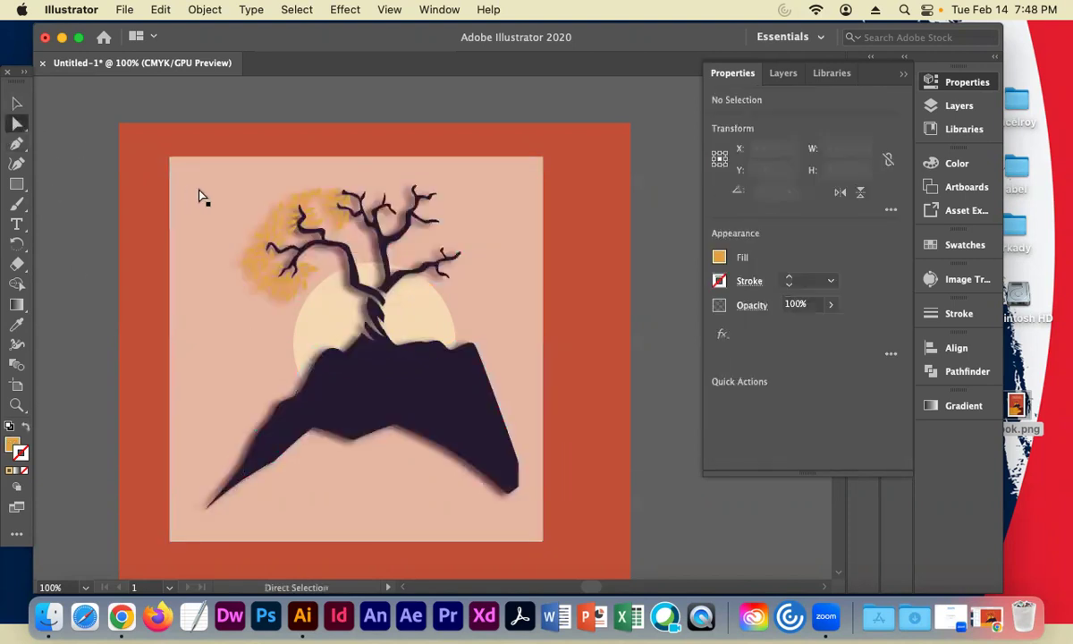
{"action": "left_click", "coordinate": [191, 198]}
{"action": "key", "text": "Delete"}
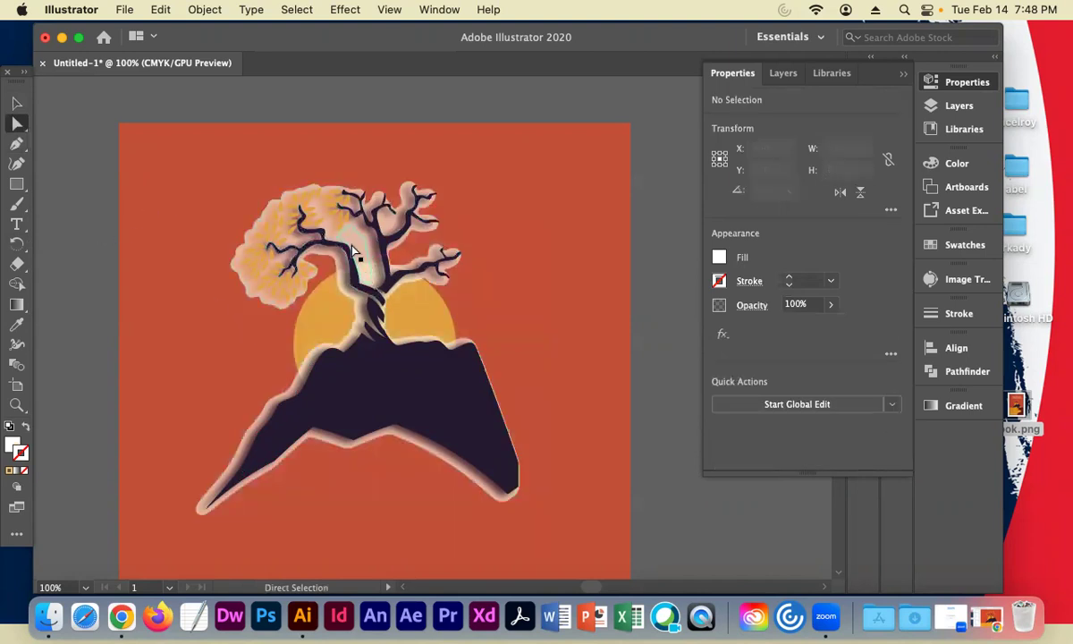
Zoom in to inspect the traced left-branch paths, then zoom back out.
{"action": "key", "text": "super+minus"}
{"action": "key", "text": "super+equal"}
{"action": "key", "text": "super+equal"}
{"action": "key", "text": "super+equal"}
{"action": "key", "text": "super+equal"}
{"action": "key", "text": "super+equal"}
{"action": "left_click_drag", "start_coordinate": [187, 232], "coordinate": [543, 332]}
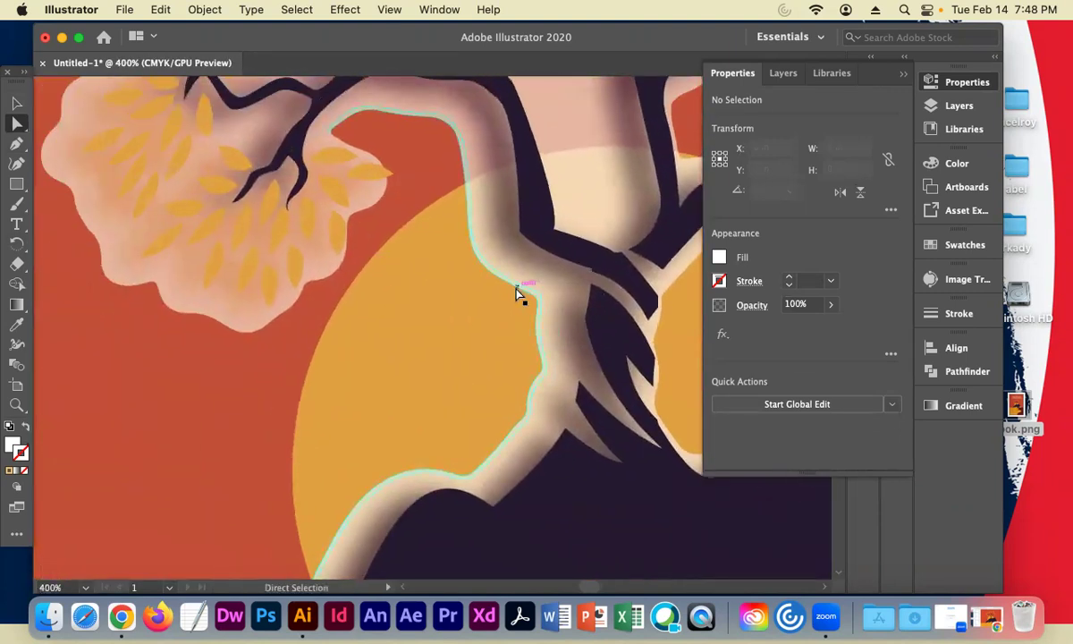
{"action": "left_click", "coordinate": [518, 288]}
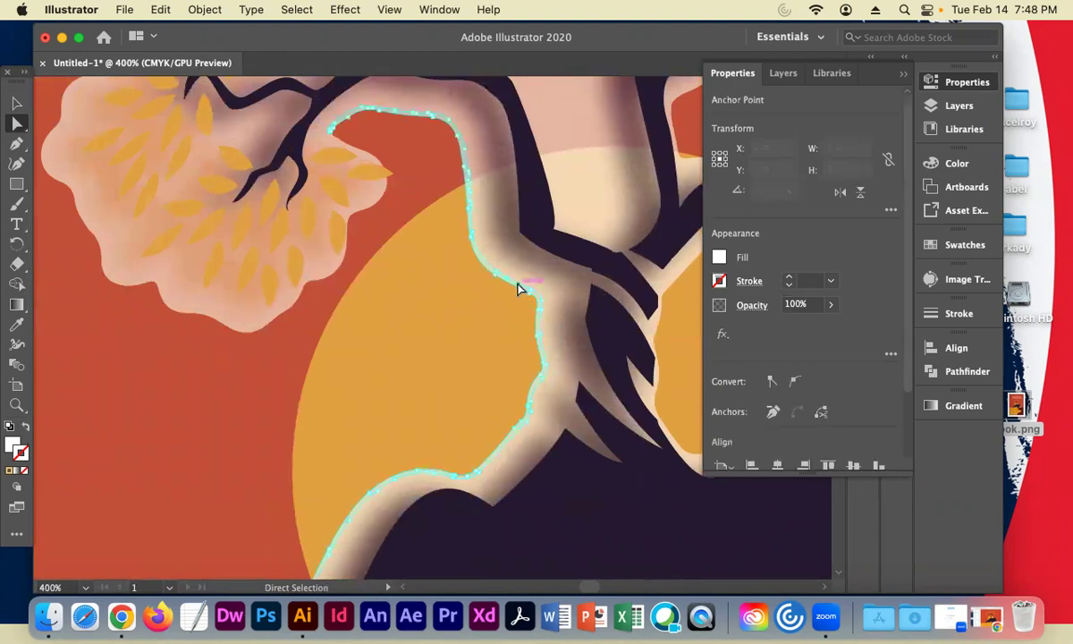
{"action": "left_click", "coordinate": [519, 288]}
{"action": "left_click", "coordinate": [518, 291]}
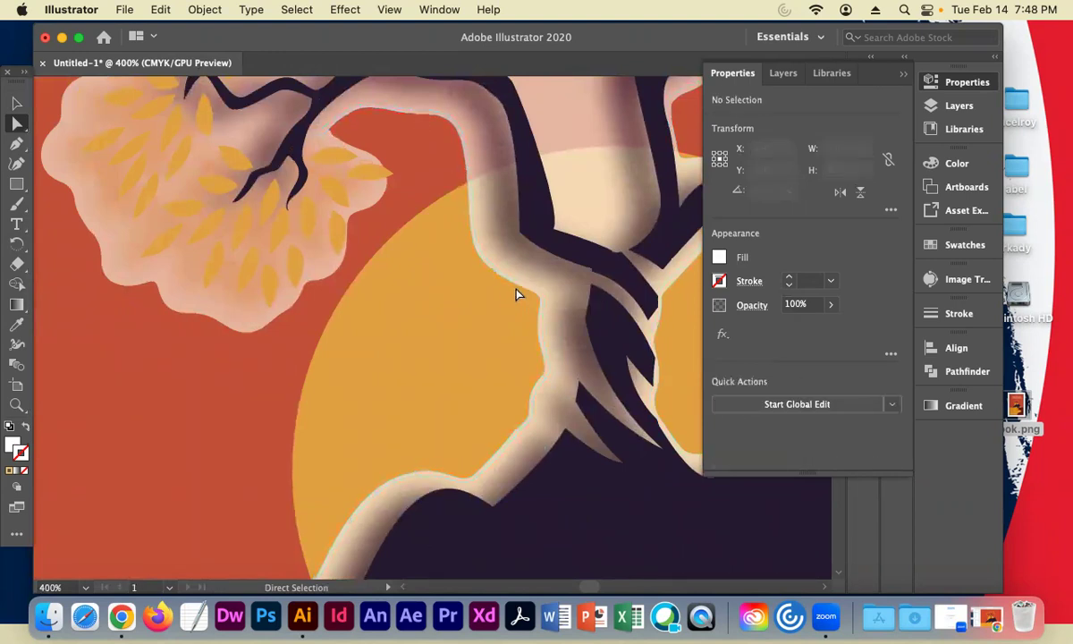
{"action": "left_click", "coordinate": [515, 289]}
{"action": "left_click", "coordinate": [515, 288]}
{"action": "left_click", "coordinate": [514, 288]}
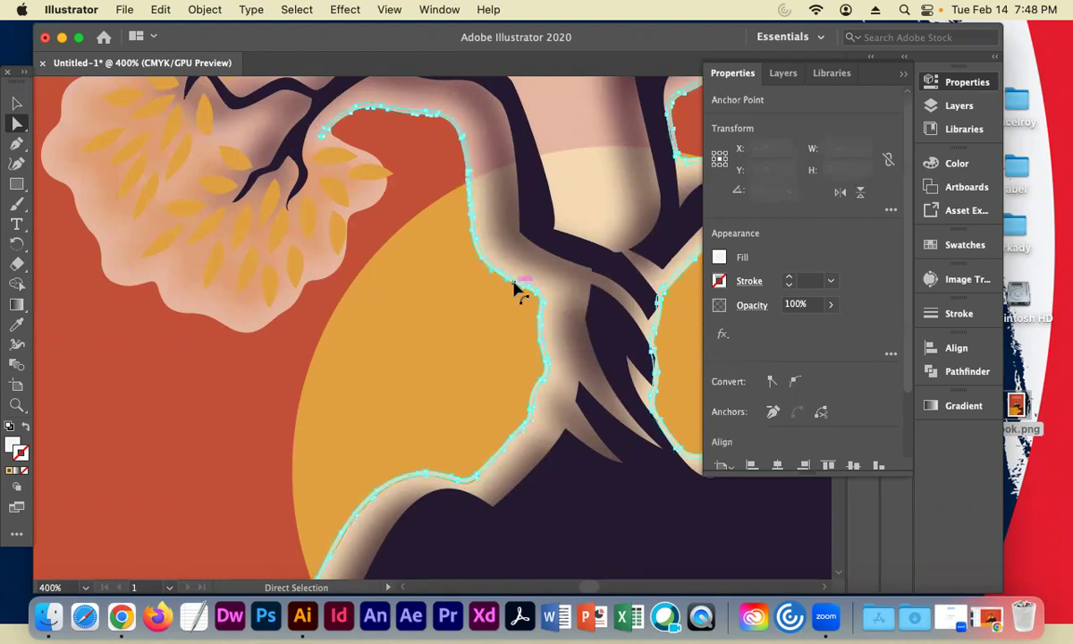
{"action": "left_click", "coordinate": [515, 286]}
{"action": "left_click", "coordinate": [515, 283]}
{"action": "left_click", "coordinate": [515, 284]}
{"action": "left_click", "coordinate": [517, 286]}
{"action": "left_click", "coordinate": [516, 286]}
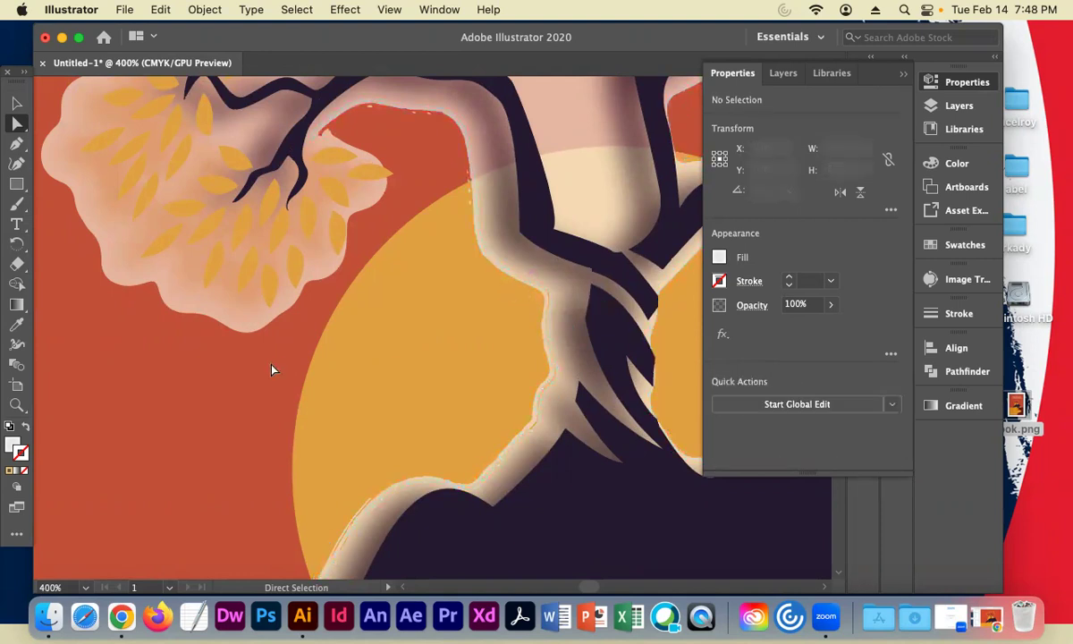
{"action": "key", "text": "super+minus"}
{"action": "key", "text": "super+minus"}
{"action": "key", "text": "super+minus"}
{"action": "key", "text": "super+minus"}
{"action": "key", "text": "super+minus"}
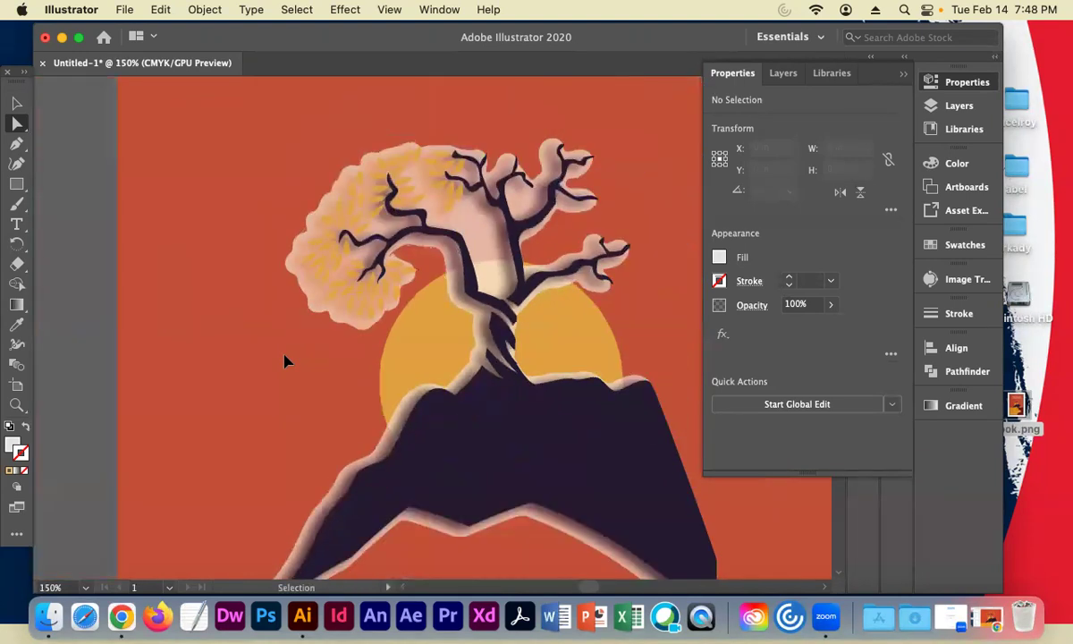
{"action": "key", "text": "super"}
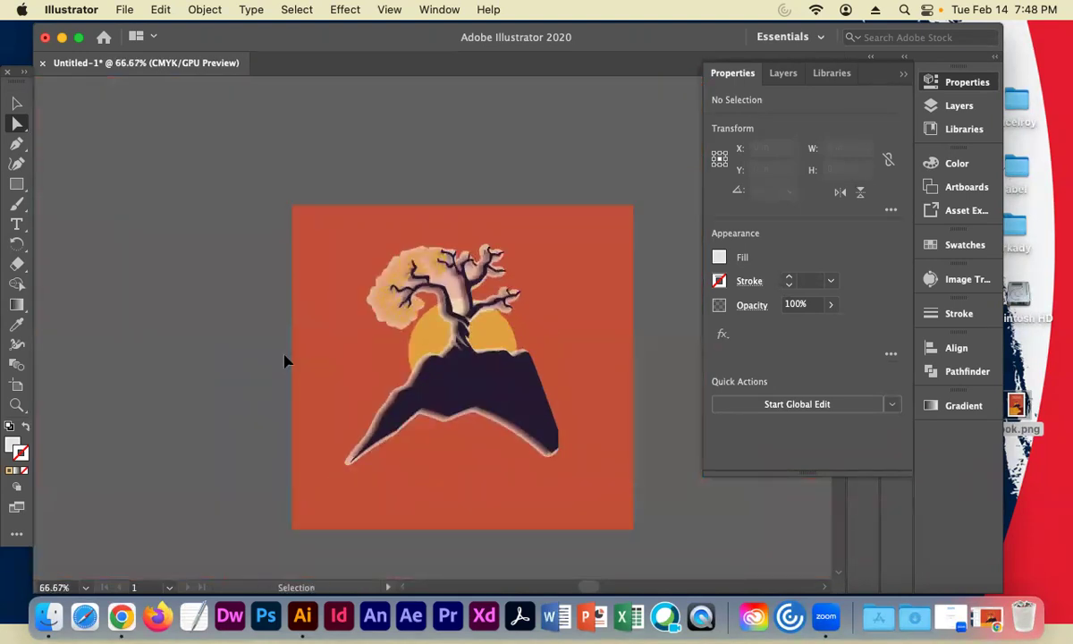
Undo three times to remove the trace and restore the blurred embedded image.
{"action": "key", "text": "super+z"}
{"action": "key", "text": "super+z"}
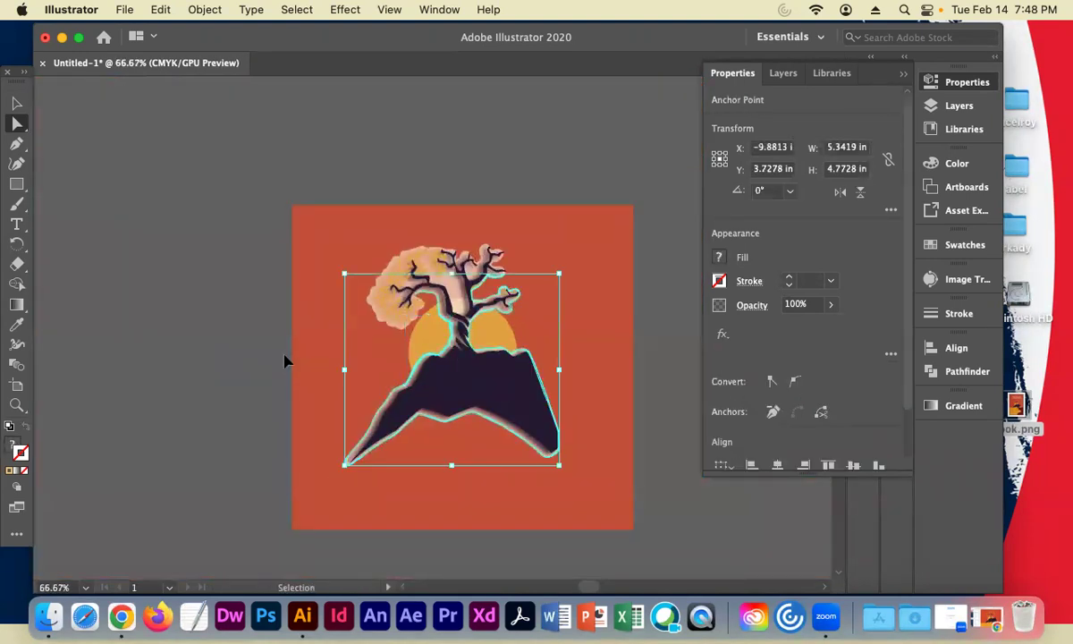
{"action": "key", "text": "super+z"}
{"action": "key", "text": "super+z"}
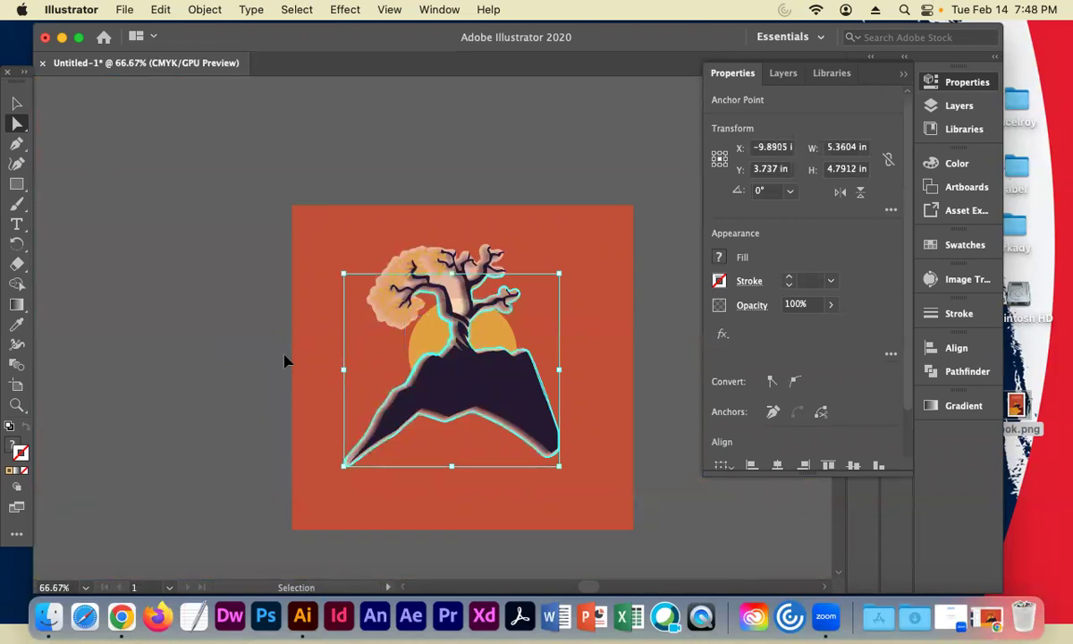
{"action": "key", "text": "super+z"}
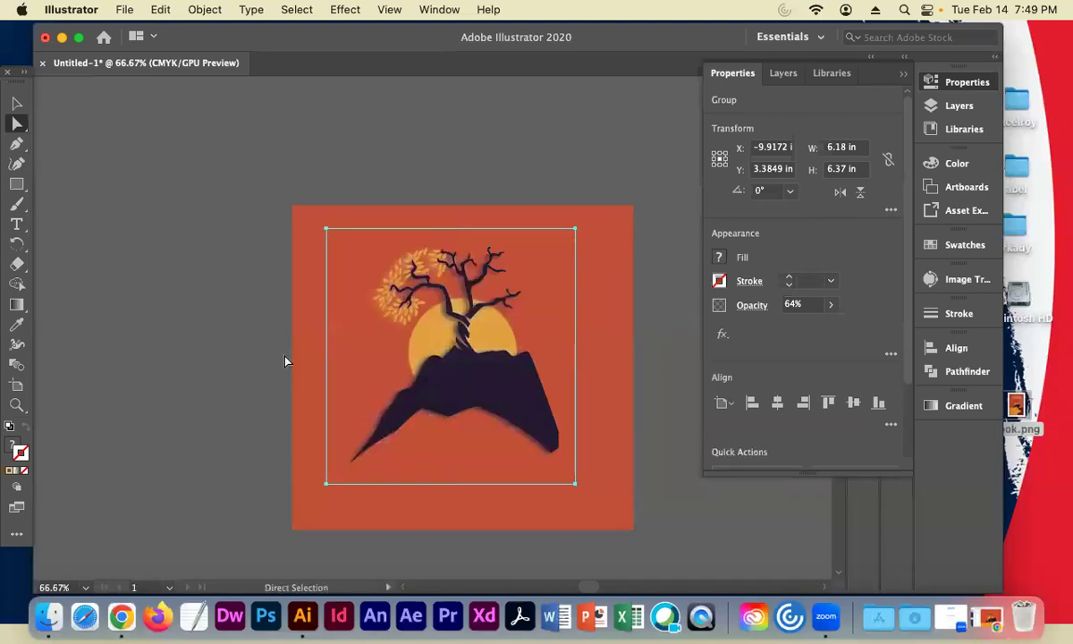
{"action": "scroll", "coordinate": [801, 336], "scroll_direction": "down", "scroll_amount": 3}
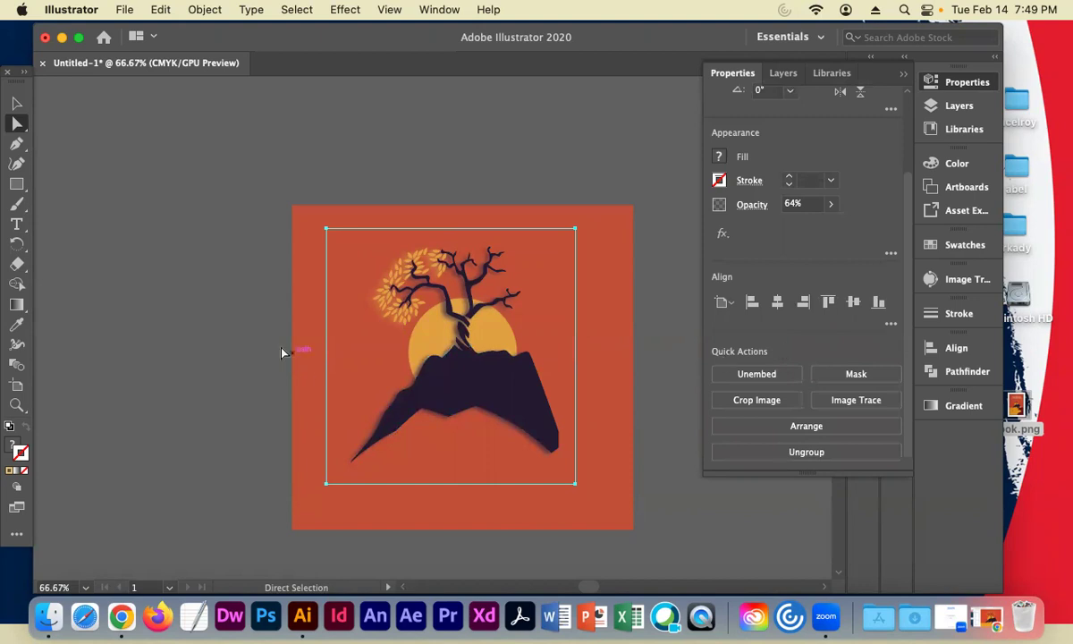
Reselect the blurred artwork group with the Selection tool and zoom in on it.
{"action": "left_click", "coordinate": [240, 315]}
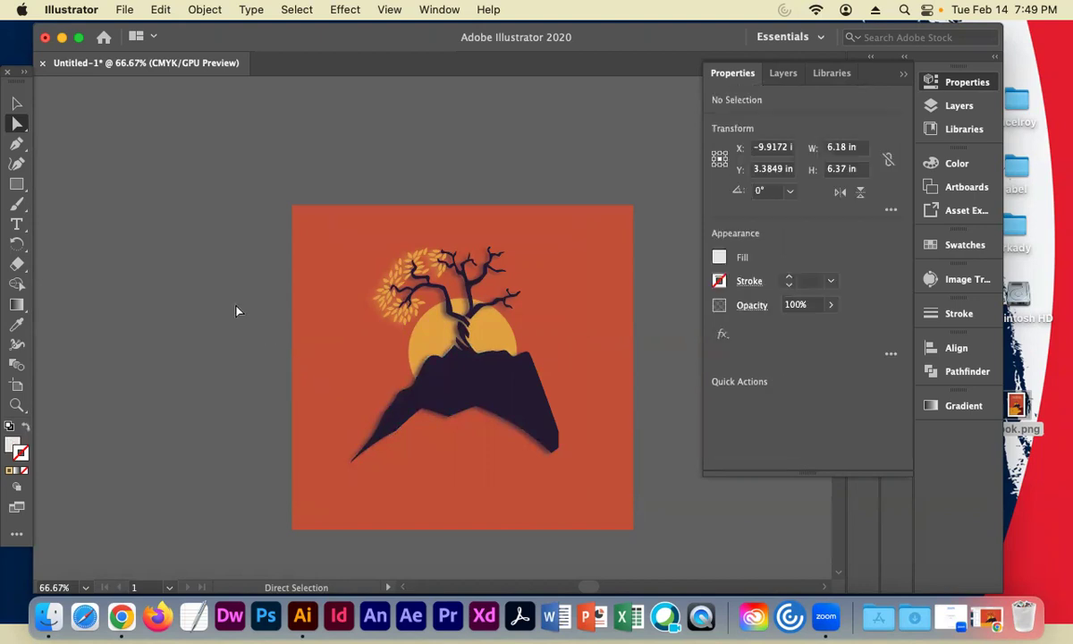
{"action": "left_click", "coordinate": [16, 103]}
{"action": "left_click", "coordinate": [429, 311]}
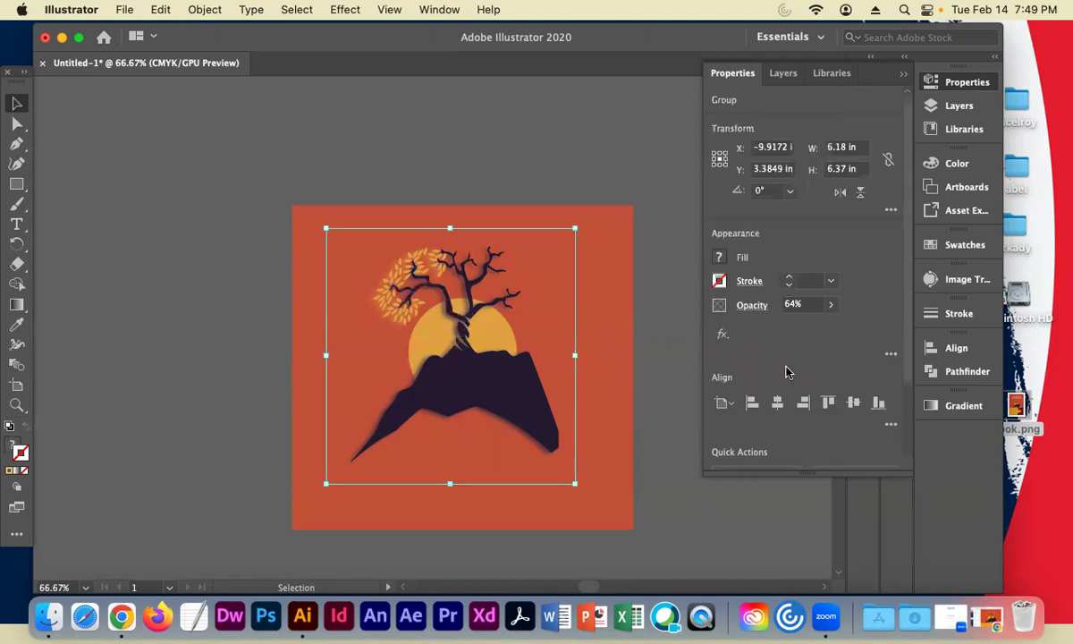
{"action": "scroll", "coordinate": [787, 371], "scroll_direction": "down", "scroll_amount": 3}
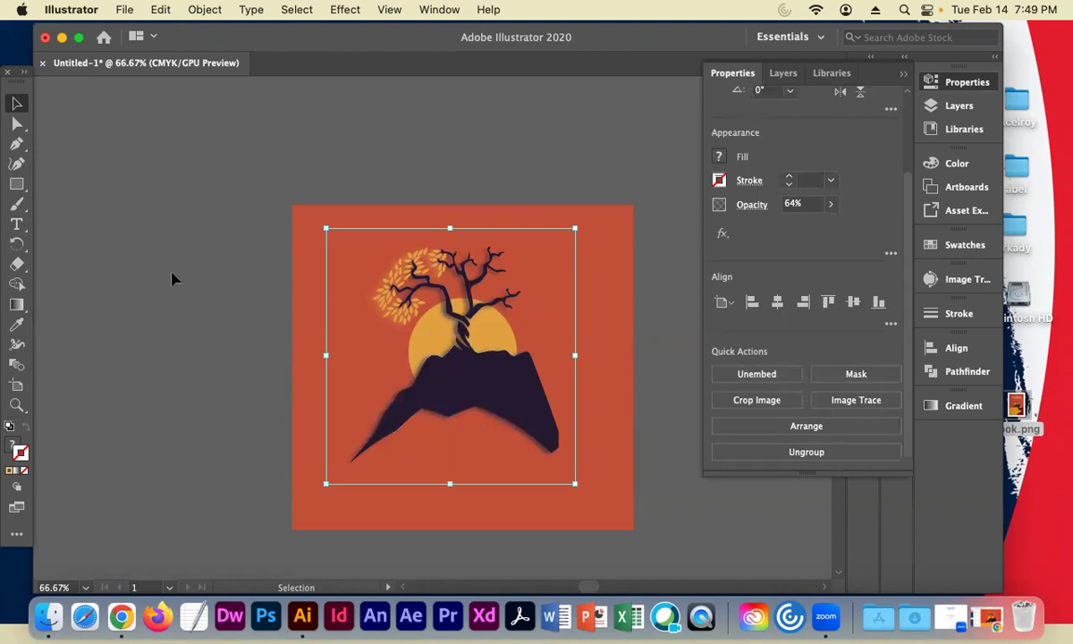
{"action": "key", "text": "super+equal"}
{"action": "key", "text": "super+equal"}
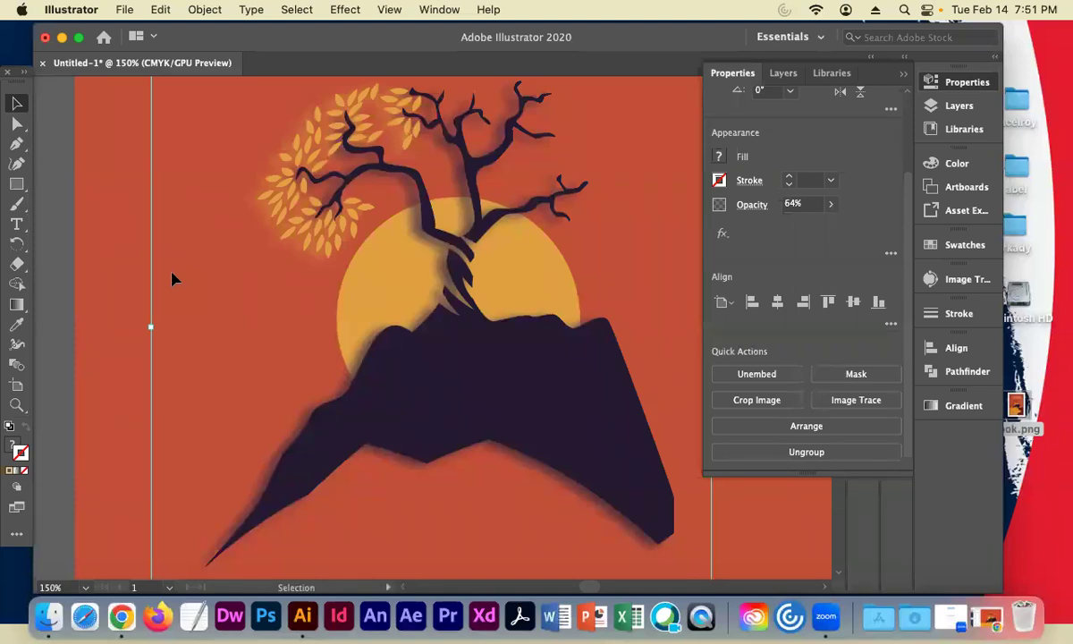
Deselect, pan across the artboards, and minimize the Illustrator window to the Dock.
{"action": "key", "text": "ctrl+minus"}
{"action": "key", "text": "ctrl+minus"}
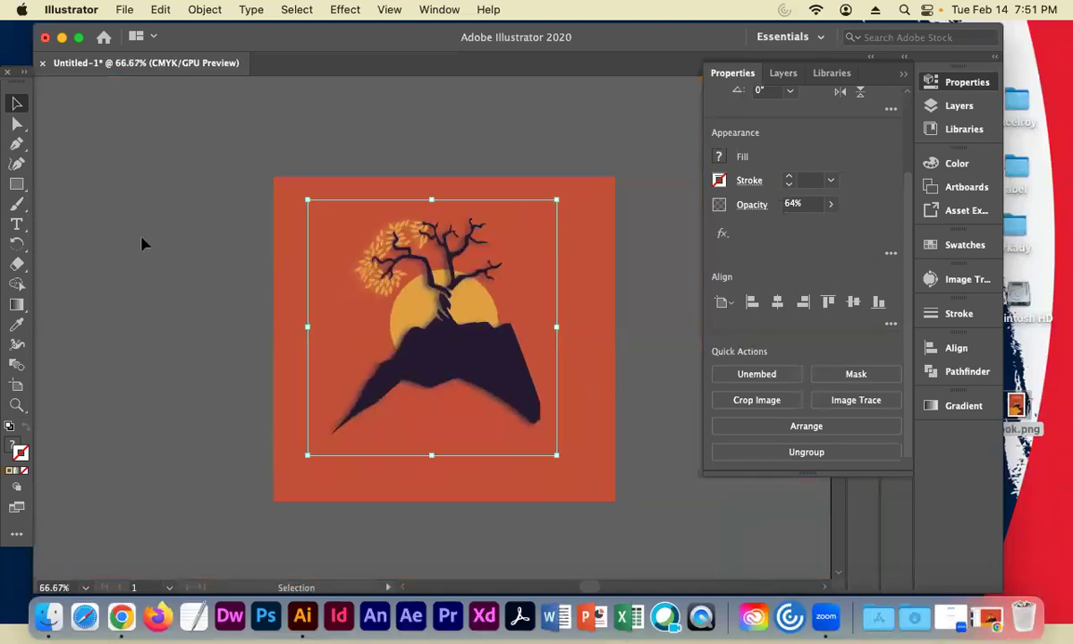
{"action": "left_click", "coordinate": [143, 241]}
{"action": "left_click_drag", "start_coordinate": [594, 295], "coordinate": [384, 295]}
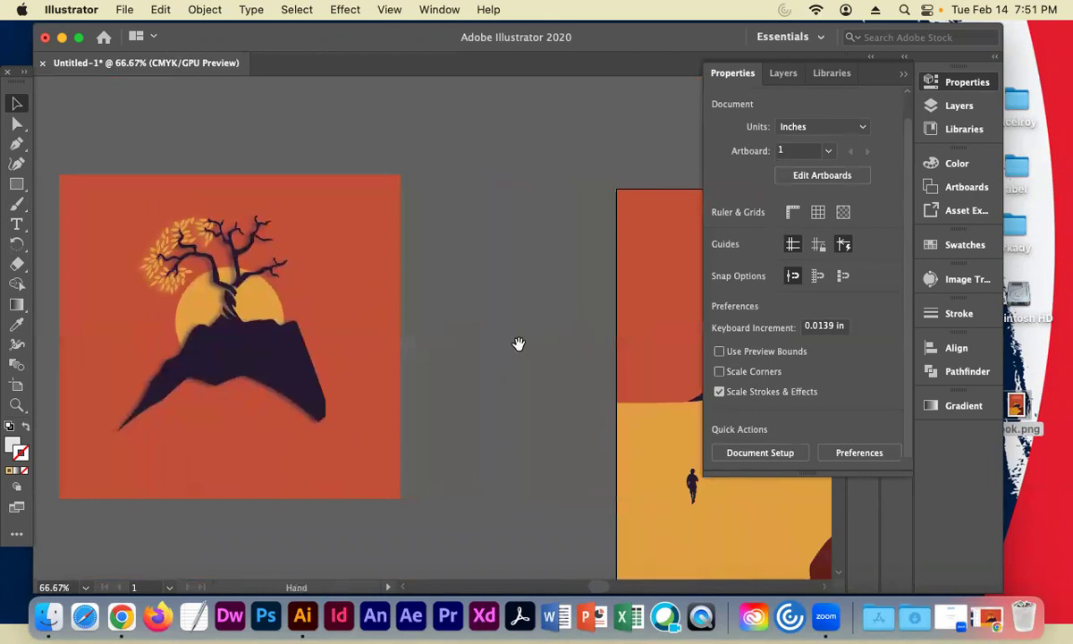
{"action": "left_click_drag", "start_coordinate": [519, 344], "coordinate": [481, 311]}
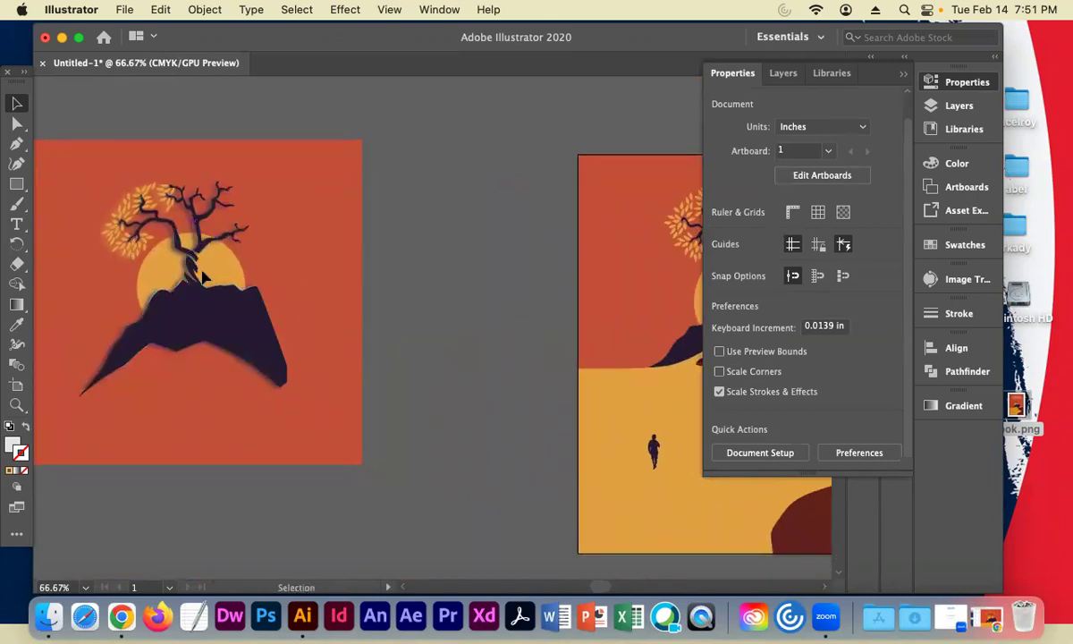
{"action": "left_click_drag", "start_coordinate": [472, 277], "coordinate": [528, 279]}
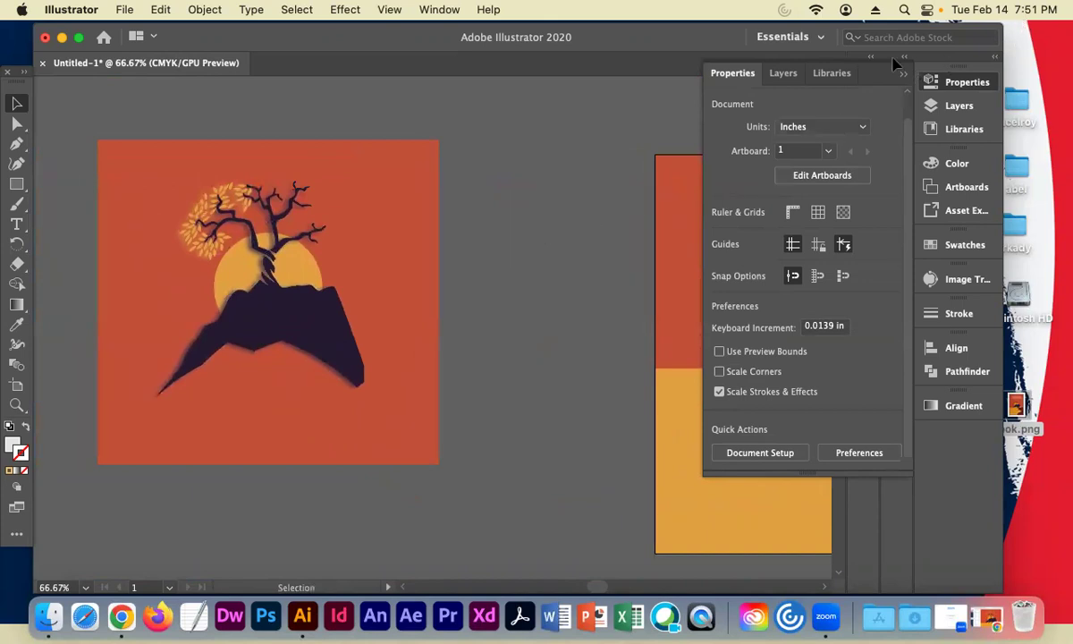
{"action": "left_click_drag", "start_coordinate": [515, 223], "coordinate": [511, 223]}
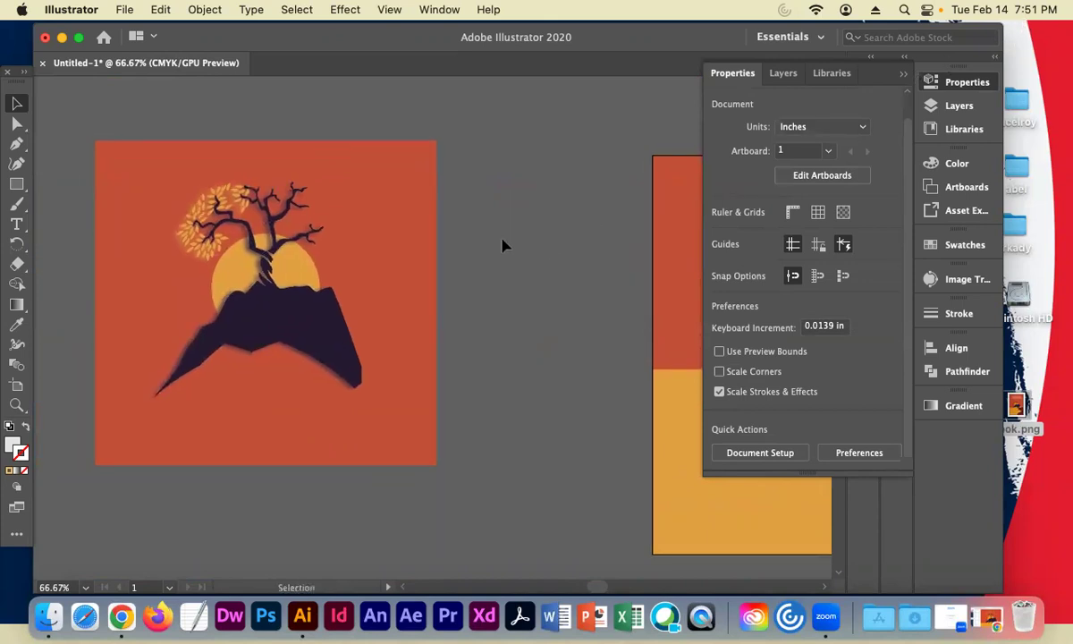
{"action": "scroll", "coordinate": [503, 250], "scroll_direction": "right", "scroll_amount": 1}
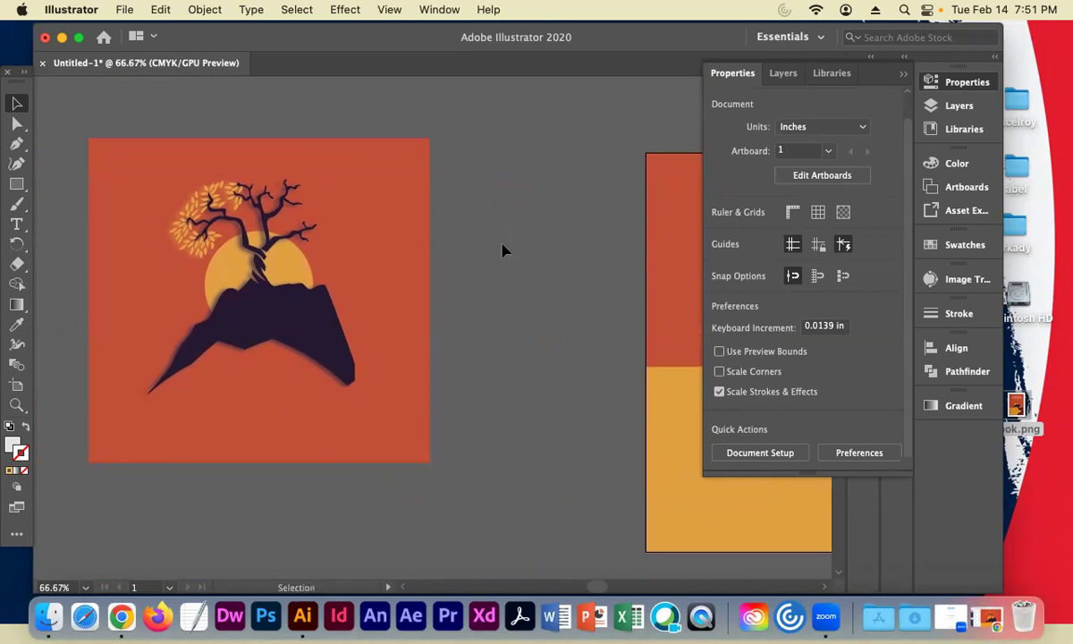
{"action": "left_click_drag", "start_coordinate": [536, 263], "coordinate": [584, 239]}
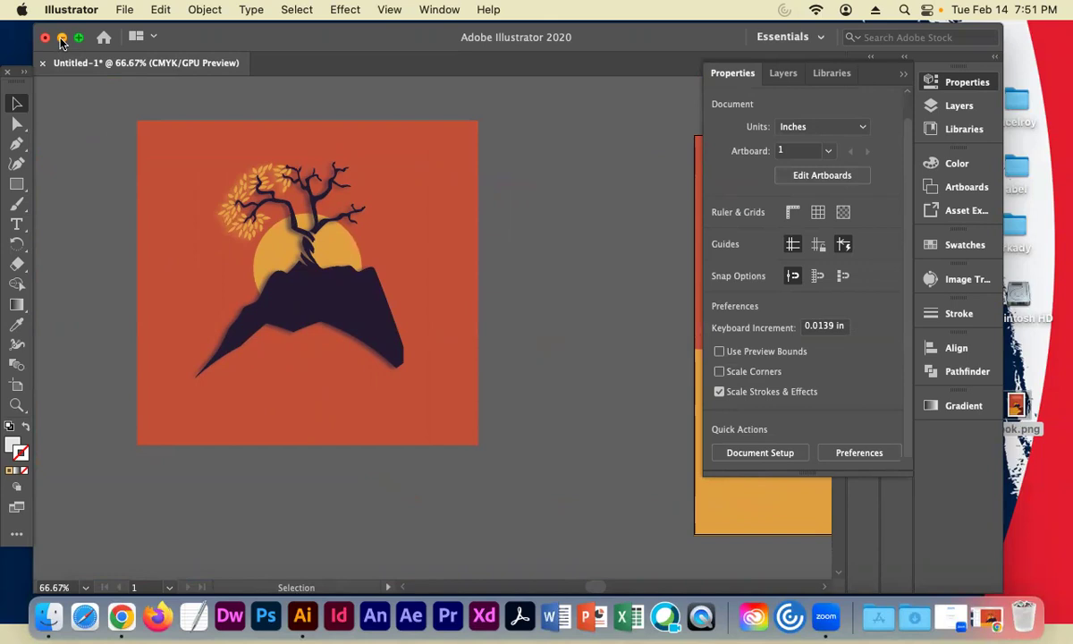
{"action": "left_click", "coordinate": [61, 37]}
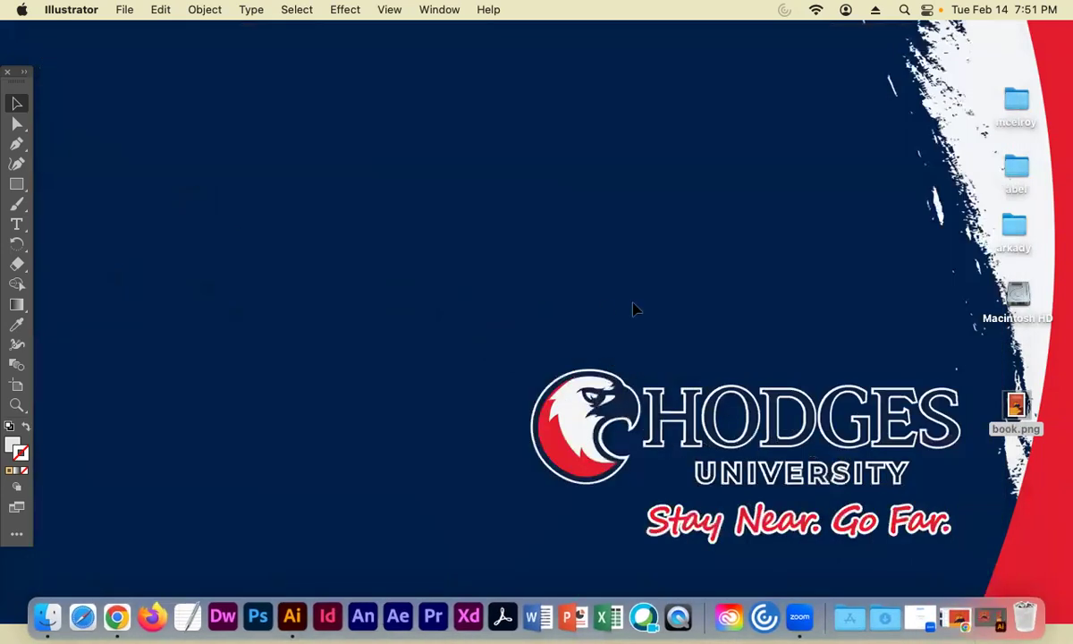
Restore the Chrome course page, open Modules, and scroll to the Module 02 items.
{"action": "left_click", "coordinate": [961, 623]}
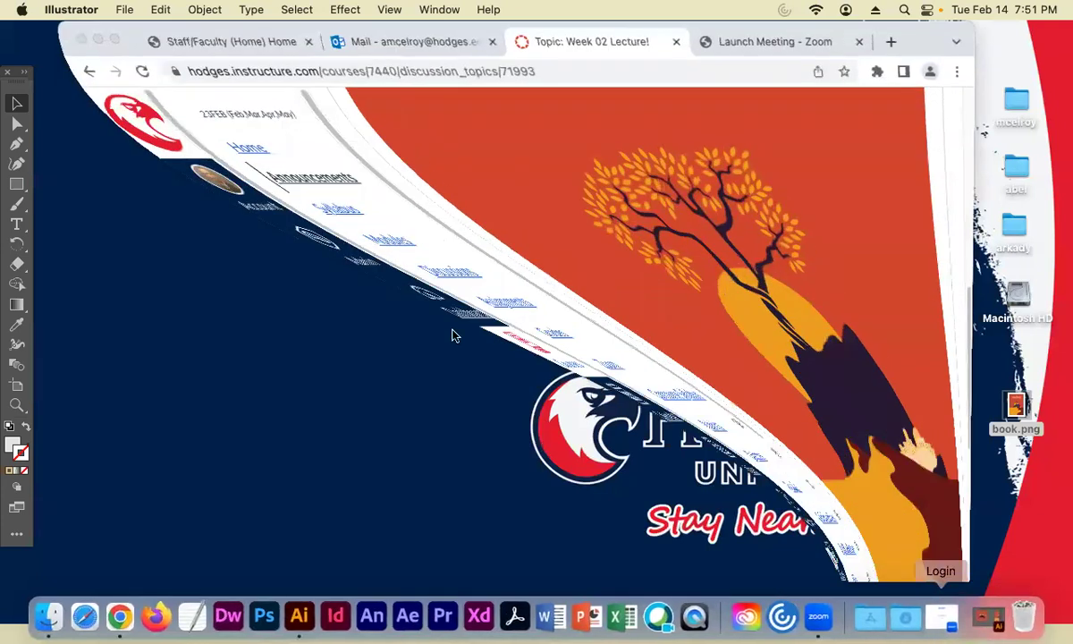
{"action": "scroll", "coordinate": [345, 304], "scroll_direction": "up", "scroll_amount": 2}
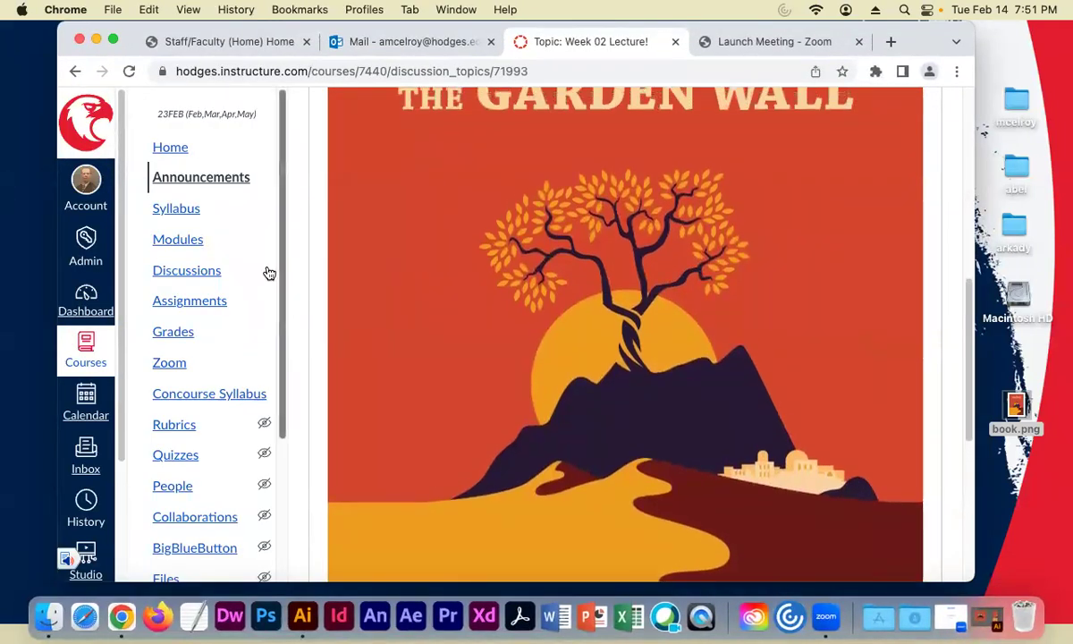
{"action": "left_click", "coordinate": [229, 242]}
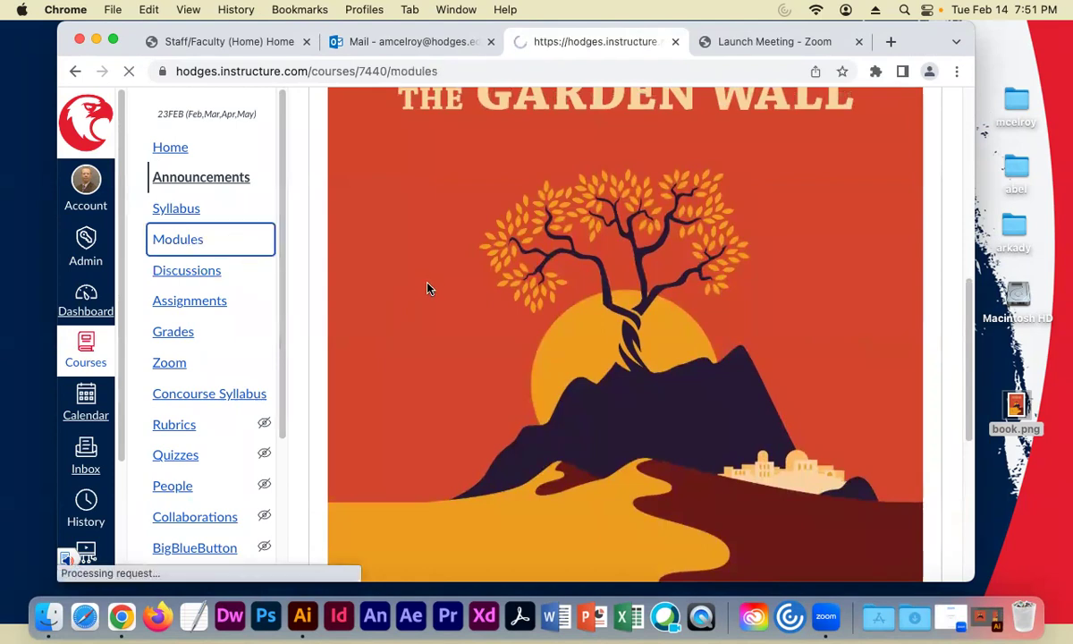
{"action": "scroll", "coordinate": [425, 289], "scroll_direction": "down", "scroll_amount": 5}
{"action": "scroll", "coordinate": [426, 289], "scroll_direction": "down", "scroll_amount": 10}
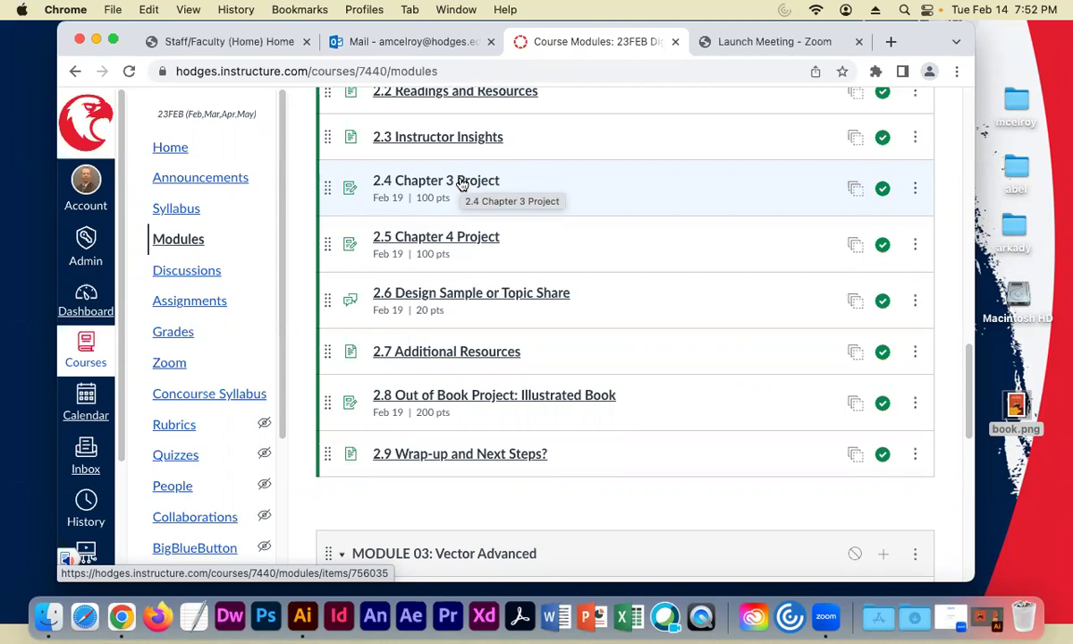
Open '2.8 Out of Book Project: Illustrated Book' and scroll through its cover, deliverables and guidelines.
{"action": "left_click", "coordinate": [499, 395]}
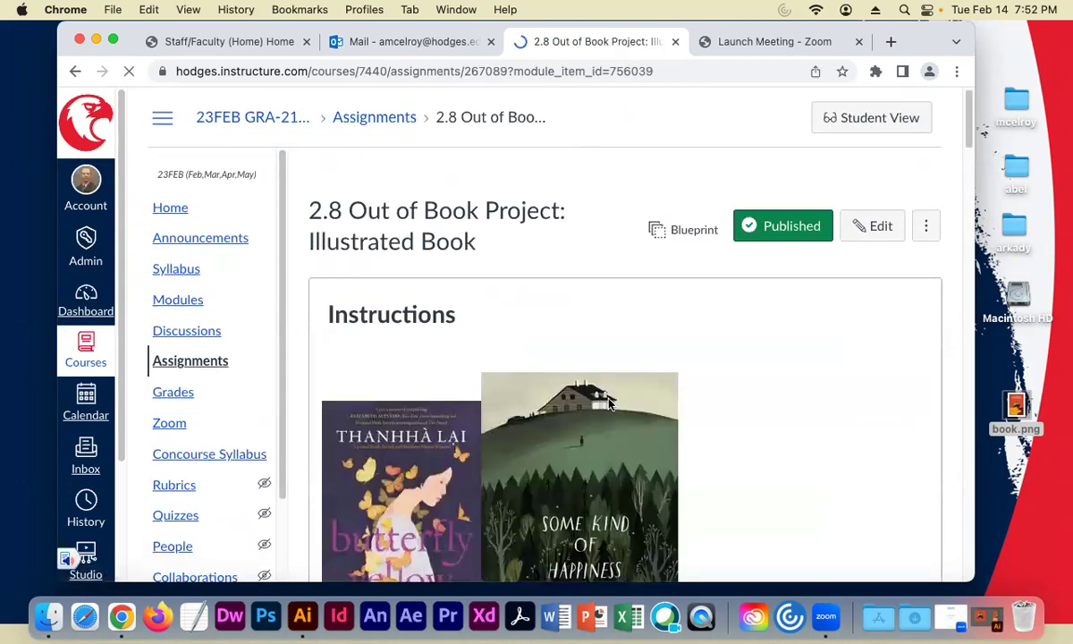
{"action": "scroll", "coordinate": [608, 404], "scroll_direction": "down", "scroll_amount": 10}
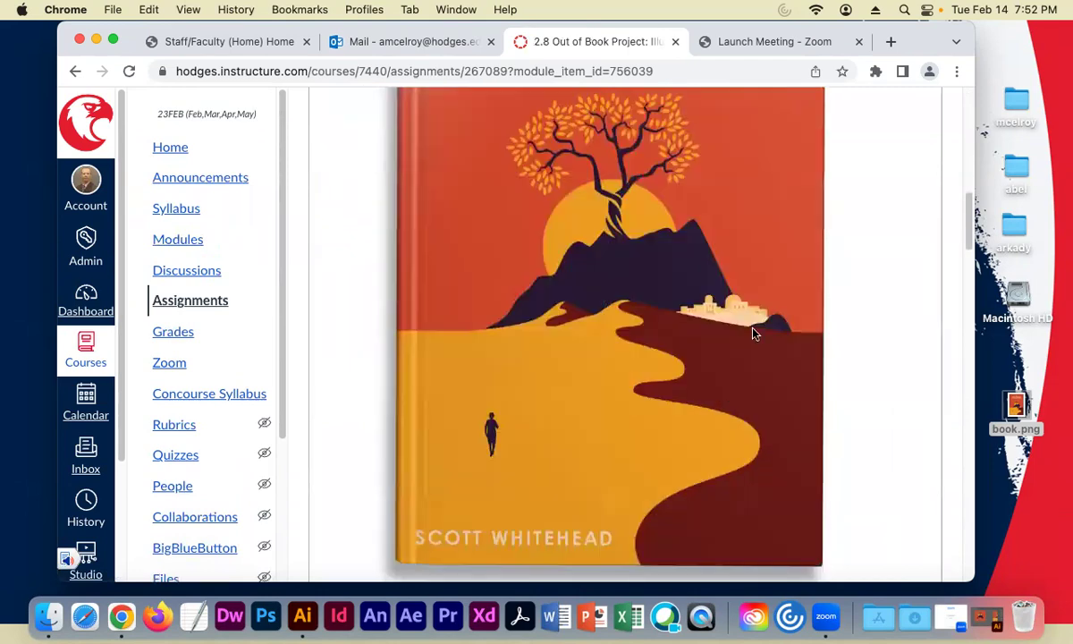
{"action": "scroll", "coordinate": [573, 320], "scroll_direction": "down", "scroll_amount": 3}
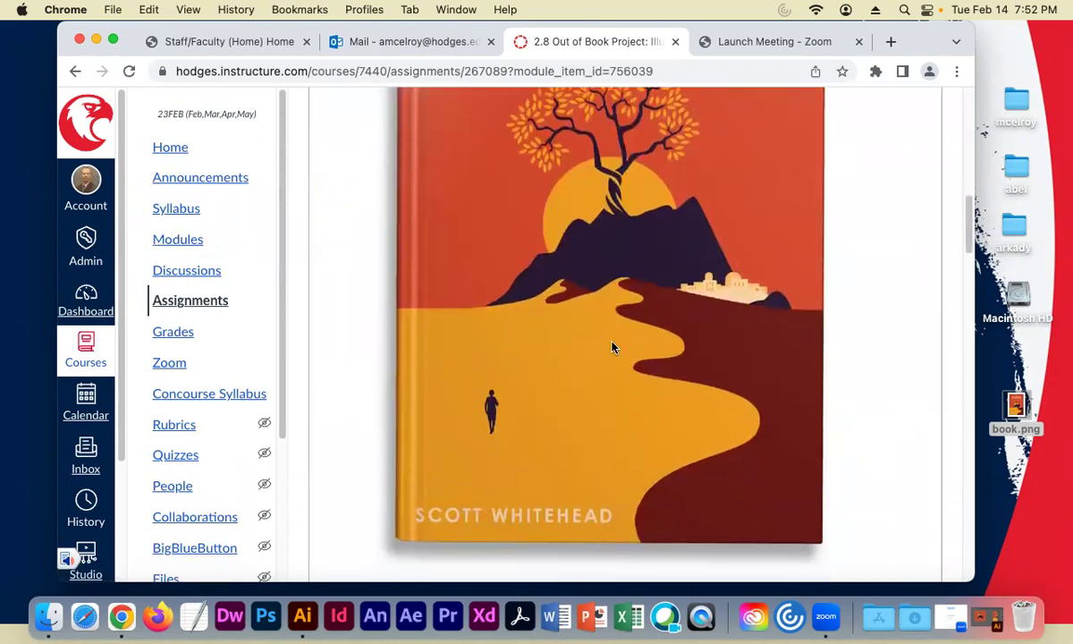
{"action": "scroll", "coordinate": [681, 131], "scroll_direction": "up", "scroll_amount": 15}
{"action": "scroll", "coordinate": [644, 347], "scroll_direction": "down", "scroll_amount": 17}
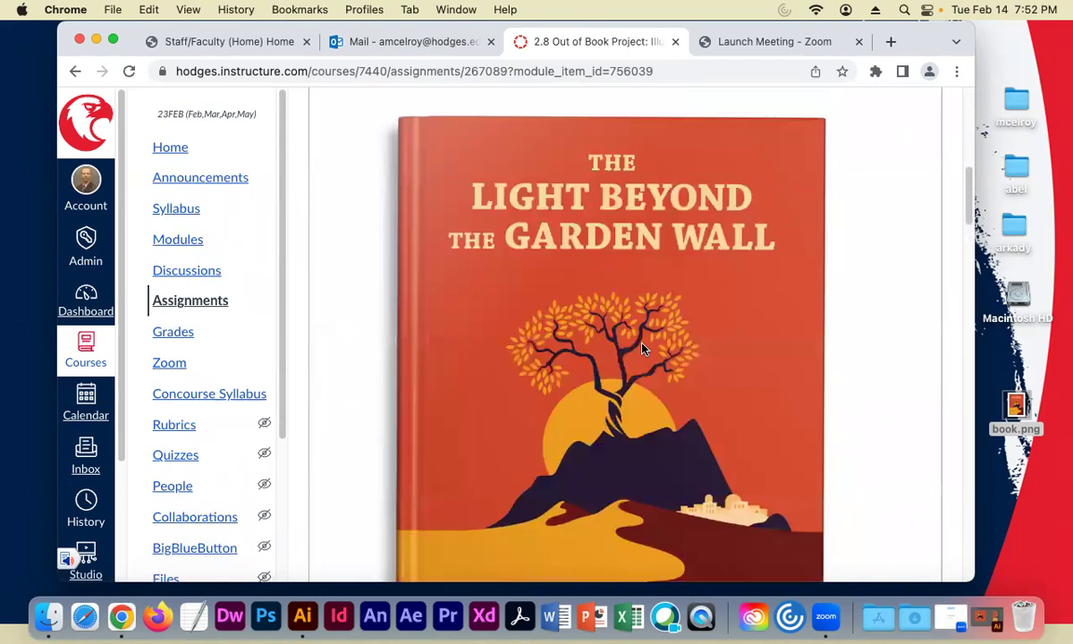
{"action": "scroll", "coordinate": [644, 347], "scroll_direction": "down", "scroll_amount": 10}
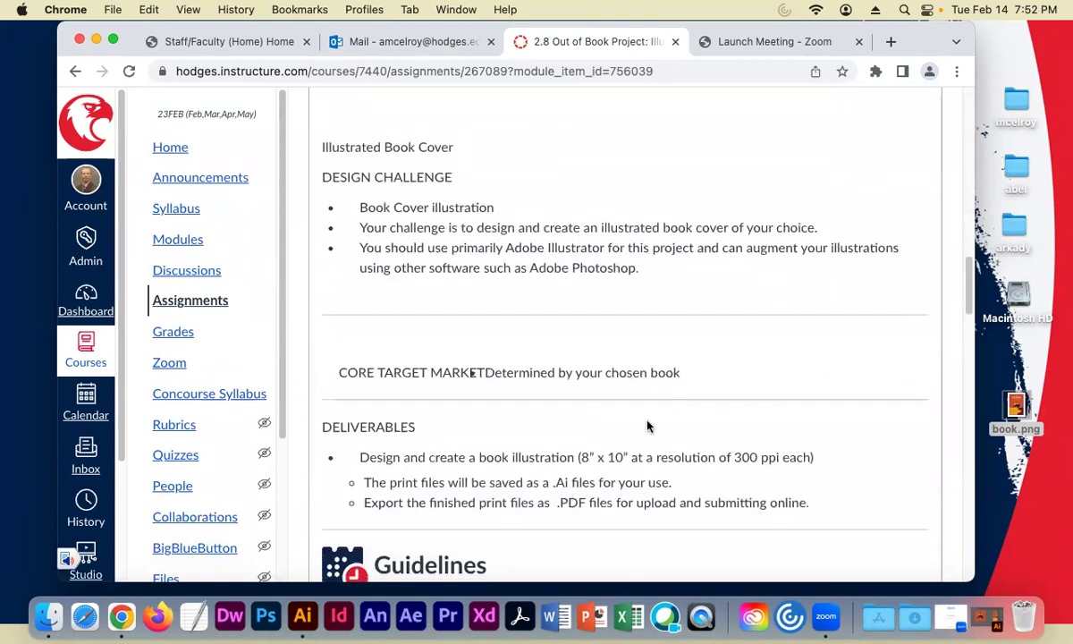
{"action": "scroll", "coordinate": [696, 422], "scroll_direction": "up", "scroll_amount": 1}
{"action": "scroll", "coordinate": [699, 420], "scroll_direction": "up", "scroll_amount": 1}
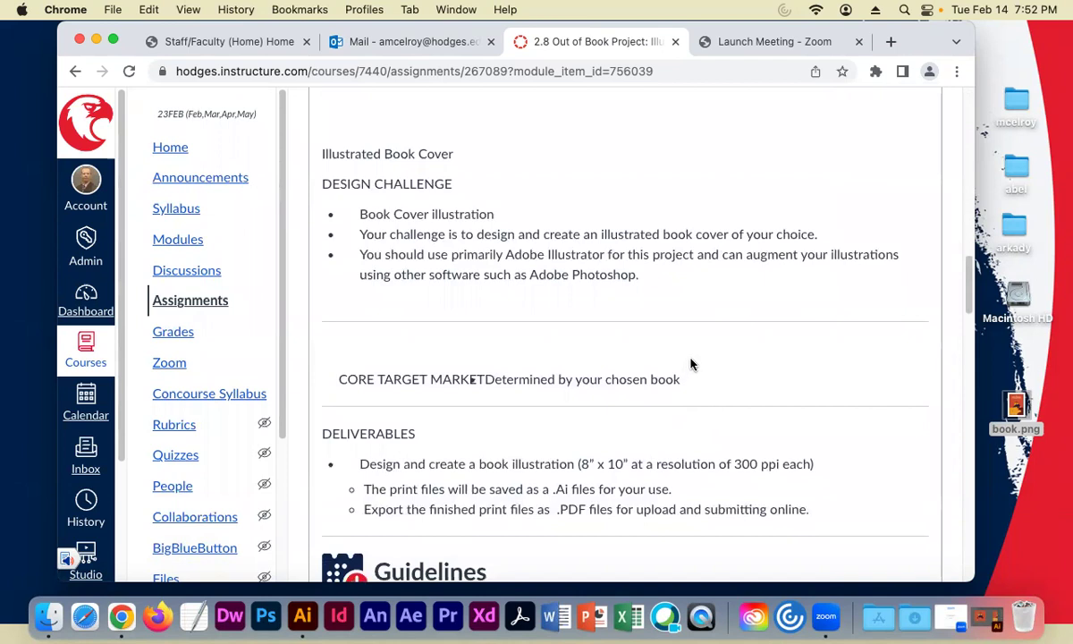
{"action": "scroll", "coordinate": [713, 372], "scroll_direction": "down", "scroll_amount": 6}
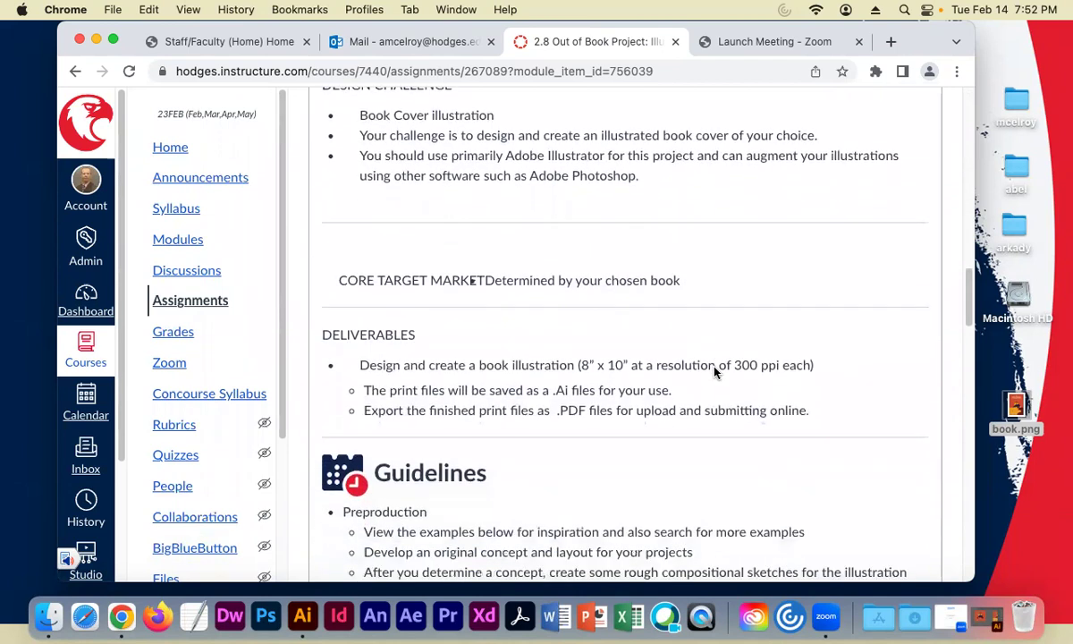
{"action": "scroll", "coordinate": [714, 371], "scroll_direction": "down", "scroll_amount": 1}
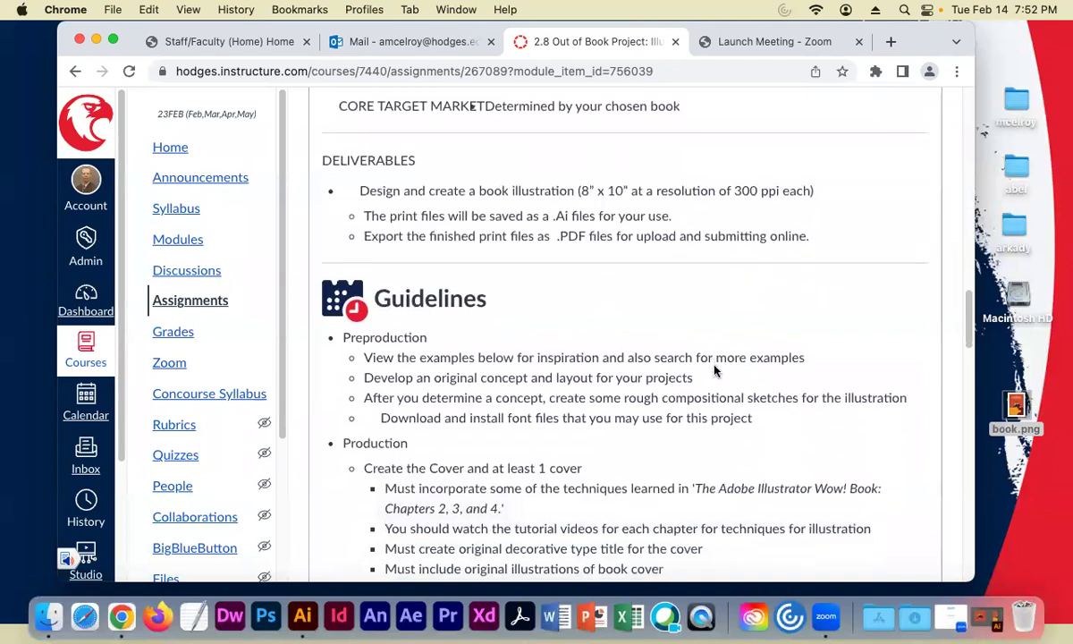
{"action": "scroll", "coordinate": [713, 366], "scroll_direction": "down", "scroll_amount": 1}
{"action": "scroll", "coordinate": [715, 370], "scroll_direction": "down", "scroll_amount": 1}
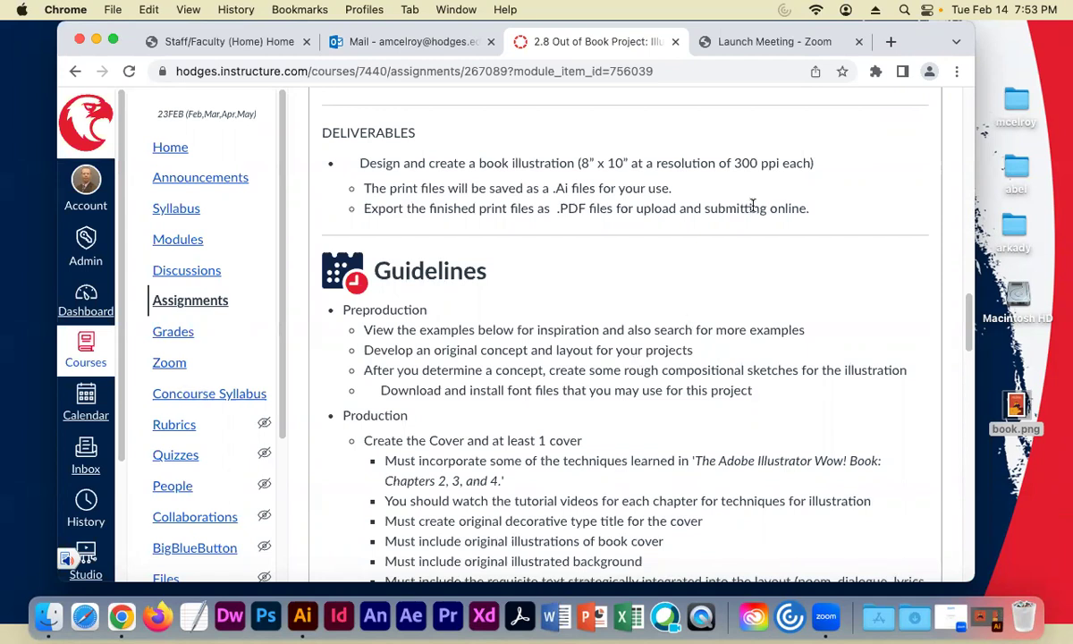
{"action": "left_click_drag", "start_coordinate": [579, 207], "coordinate": [663, 212]}
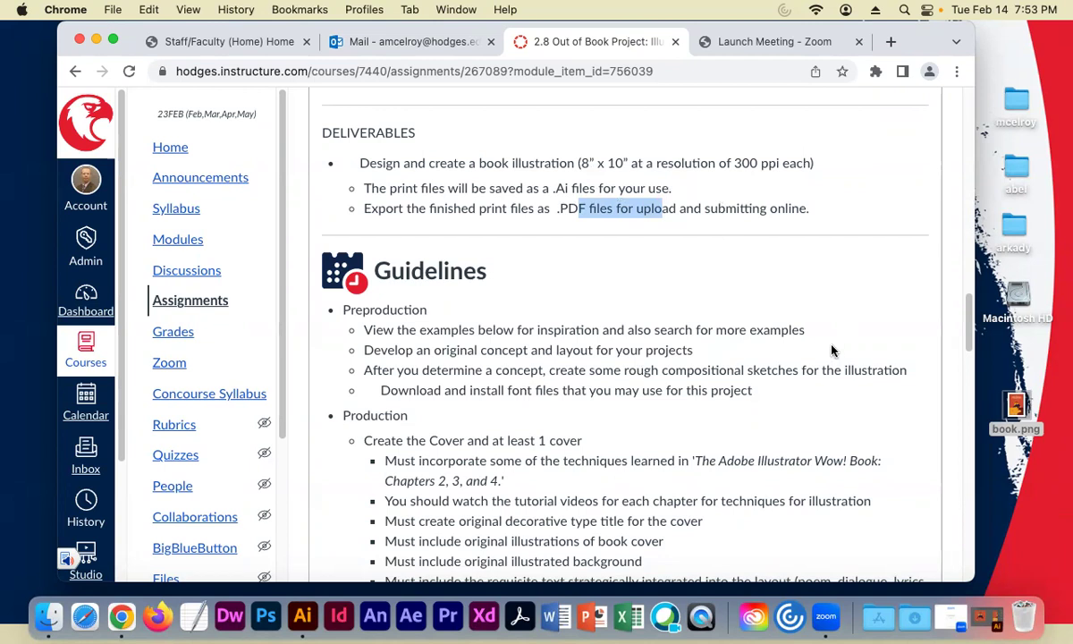
{"action": "scroll", "coordinate": [812, 367], "scroll_direction": "down", "scroll_amount": 2}
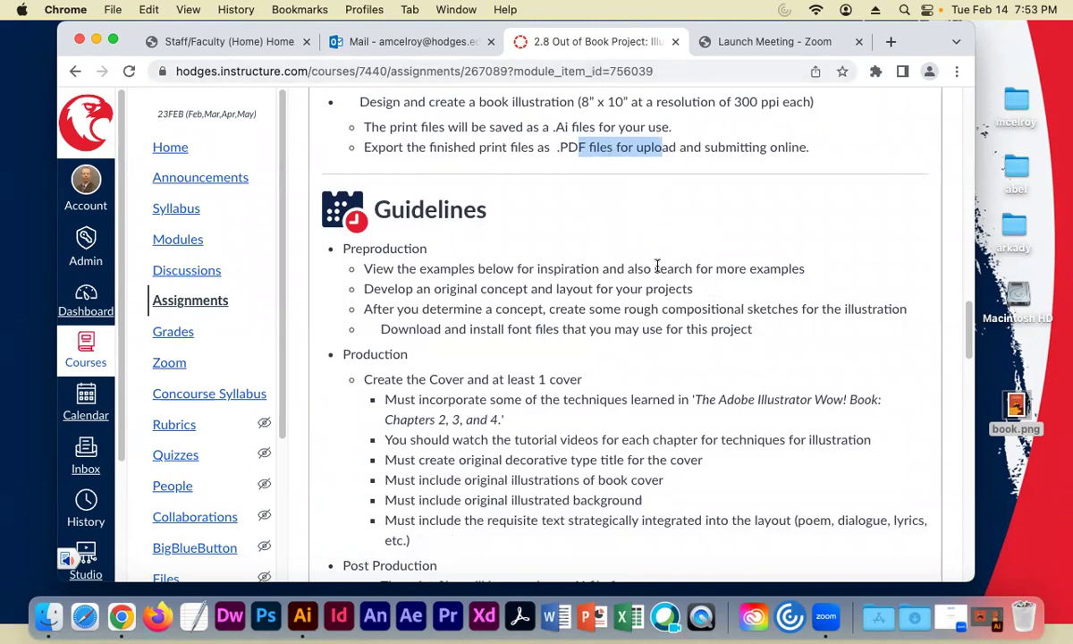
{"action": "scroll", "coordinate": [684, 270], "scroll_direction": "down", "scroll_amount": 2}
{"action": "scroll", "coordinate": [707, 267], "scroll_direction": "down", "scroll_amount": 5}
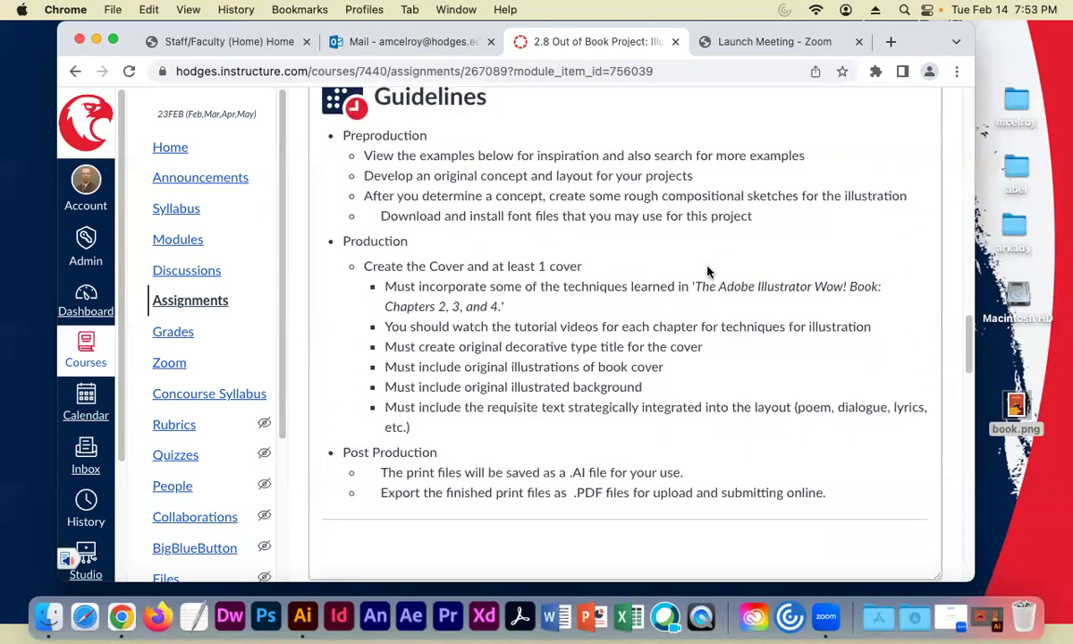
{"action": "scroll", "coordinate": [707, 267], "scroll_direction": "up", "scroll_amount": 10}
{"action": "scroll", "coordinate": [707, 268], "scroll_direction": "up", "scroll_amount": 15}
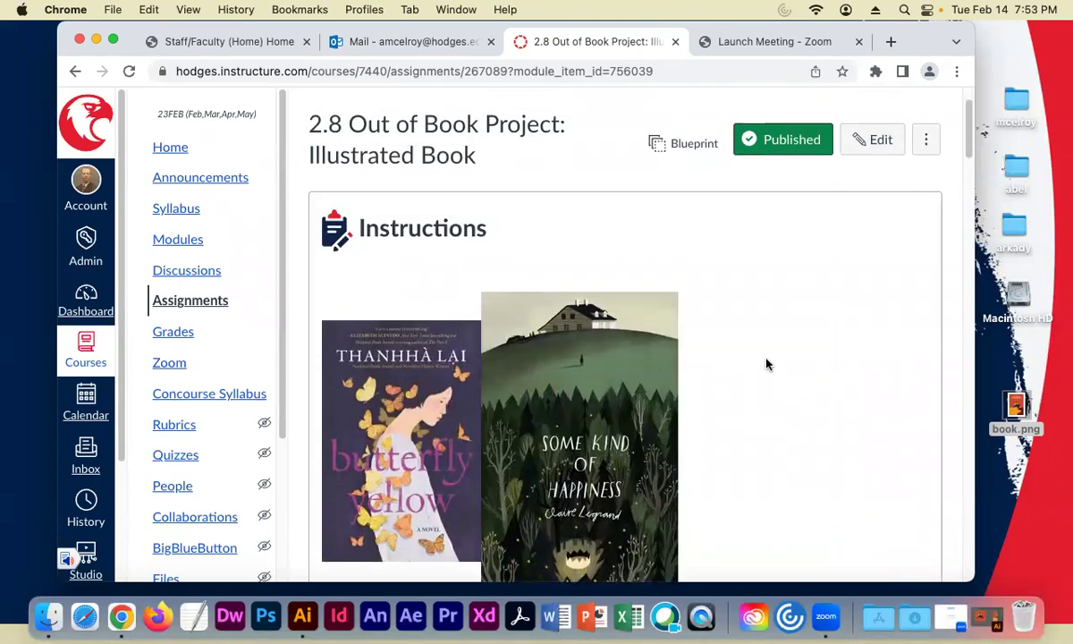
{"action": "scroll", "coordinate": [767, 362], "scroll_direction": "down", "scroll_amount": 5}
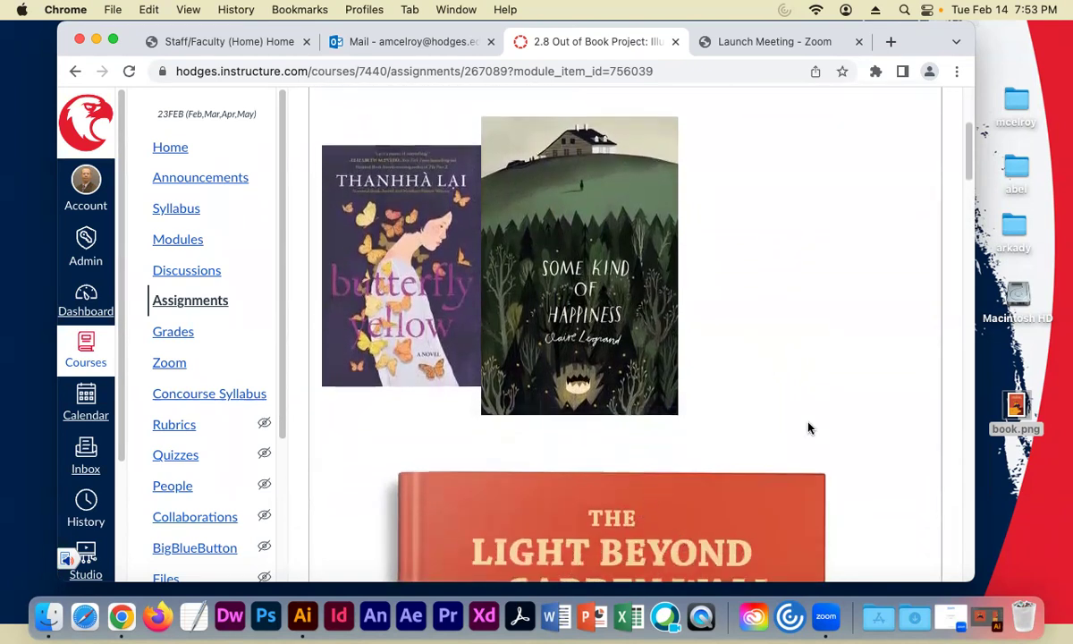
{"action": "scroll", "coordinate": [809, 419], "scroll_direction": "up", "scroll_amount": 3}
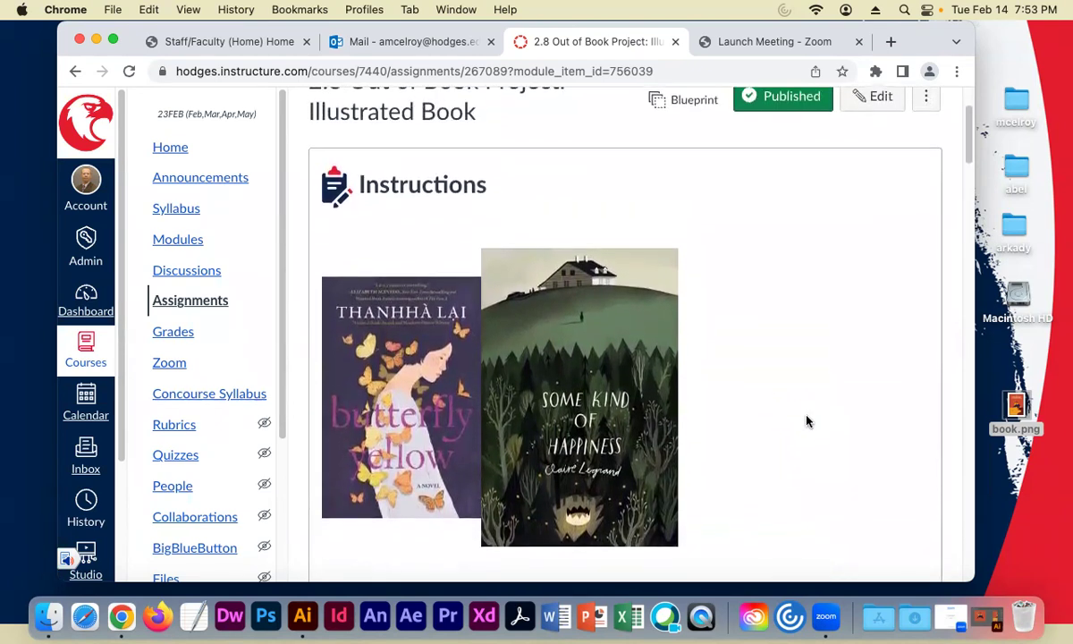
{"action": "scroll", "coordinate": [810, 423], "scroll_direction": "down", "scroll_amount": 1}
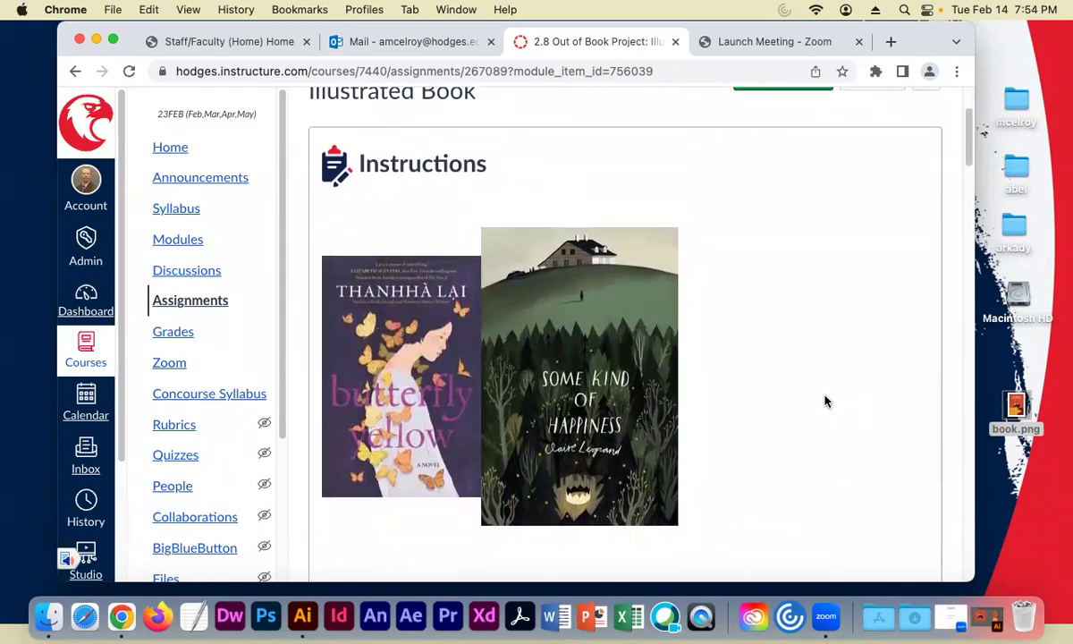
{"action": "scroll", "coordinate": [805, 403], "scroll_direction": "down", "scroll_amount": 1}
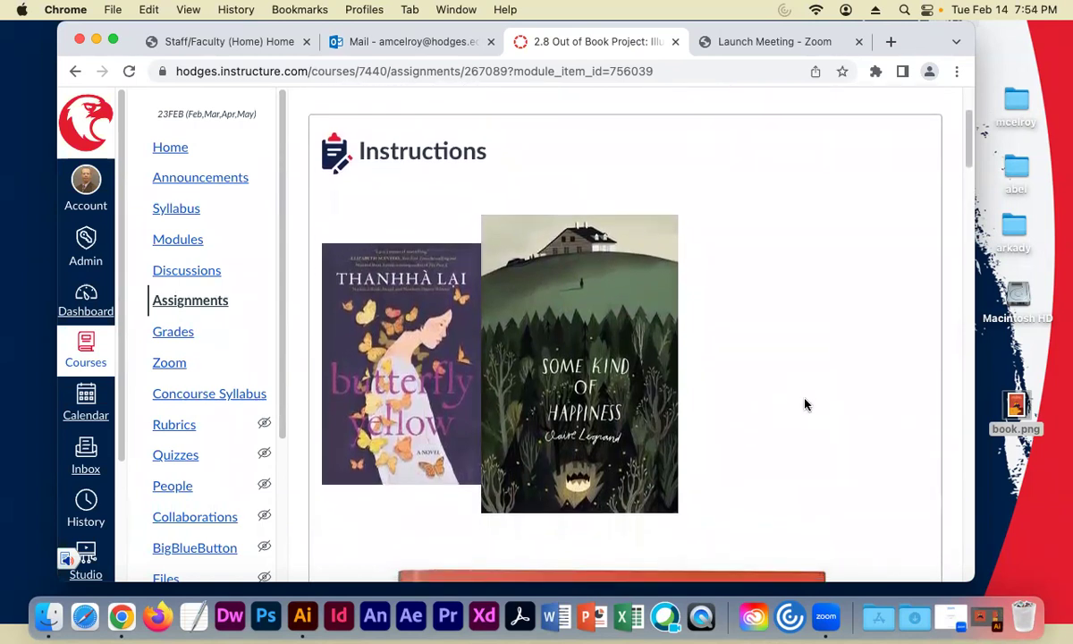